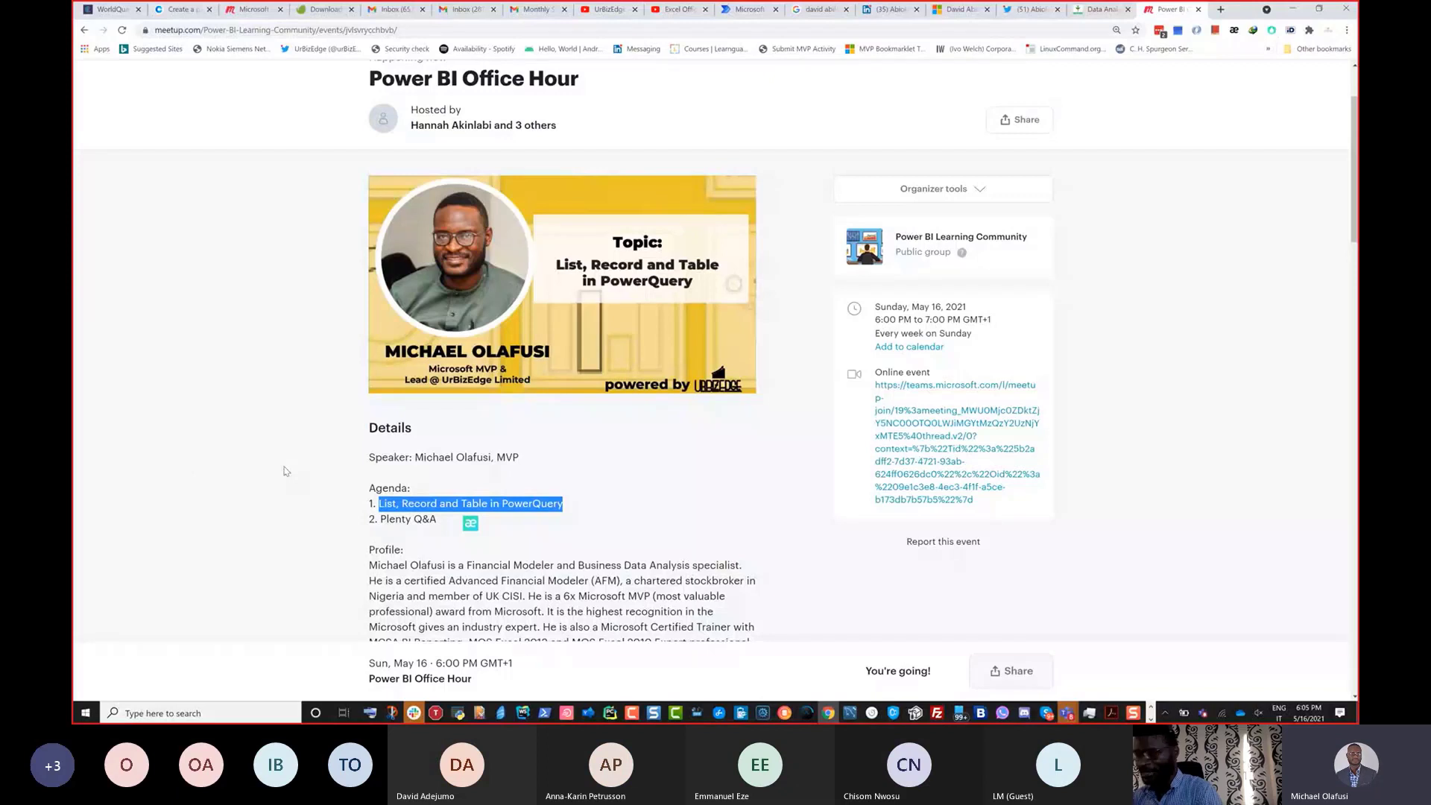
Copy the agenda topic 'List, Record and Table in PowerQuery' and open a new browser tab.
left_click(283, 470)
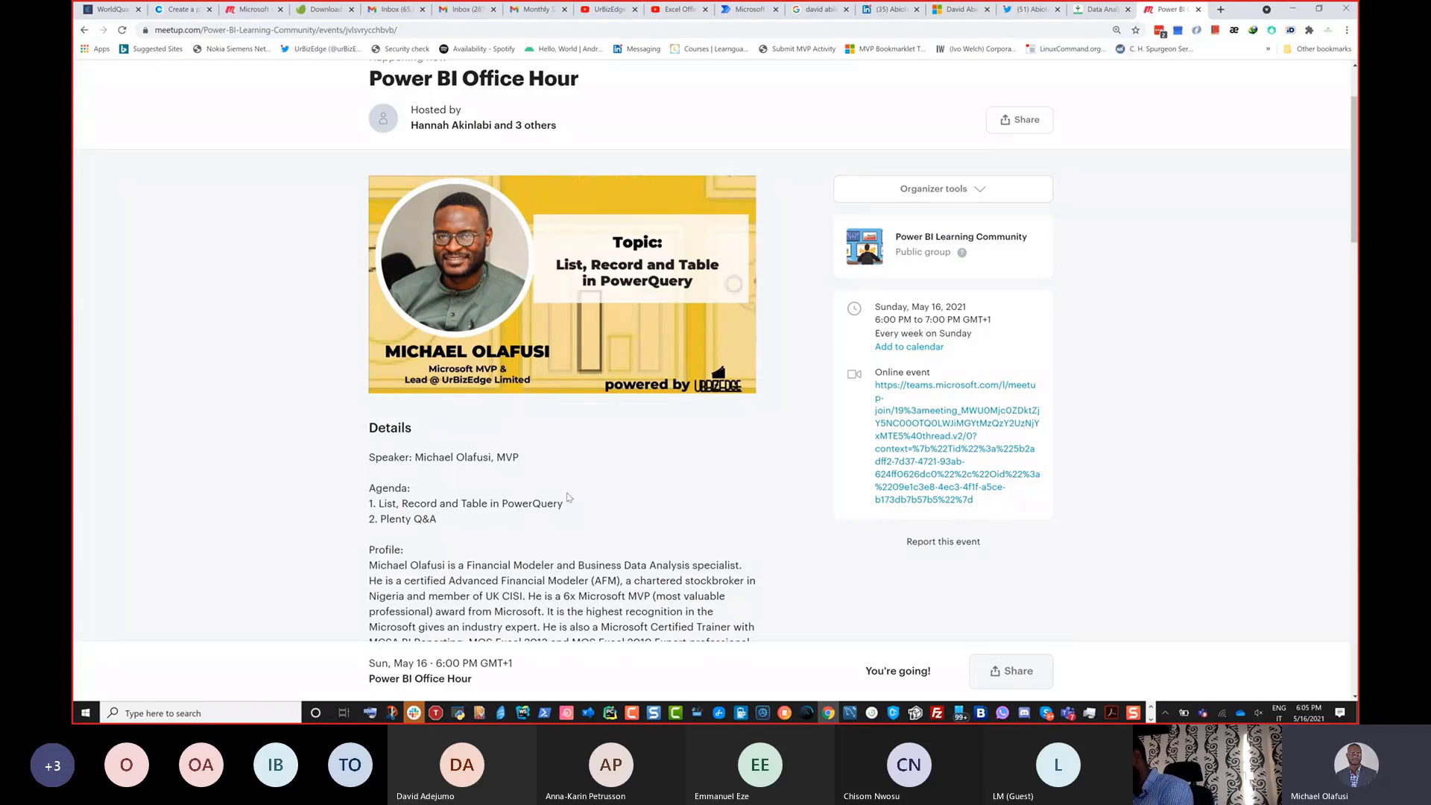
left_click_drag(568, 505, 379, 504)
key("ctrl+c")
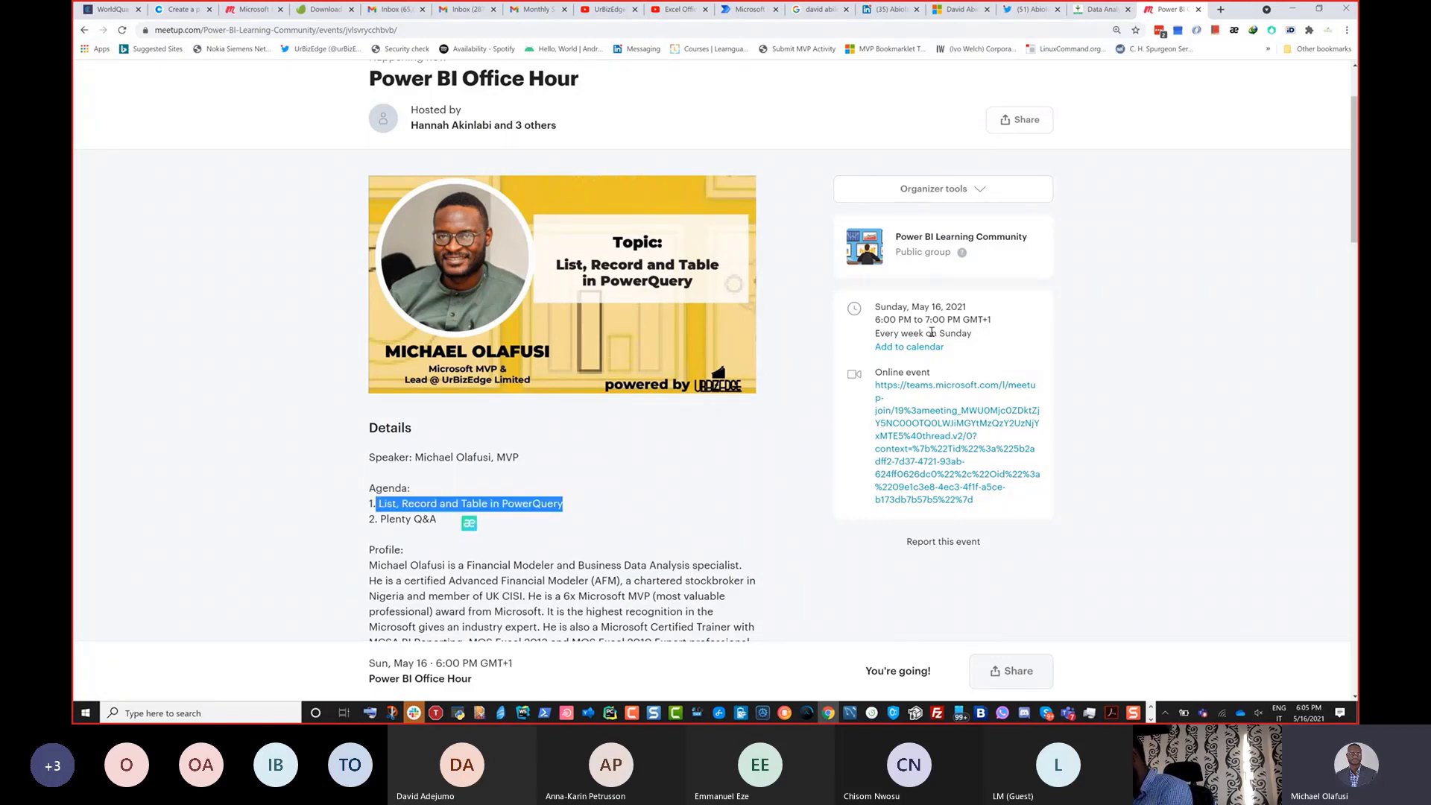
left_click(1220, 9)
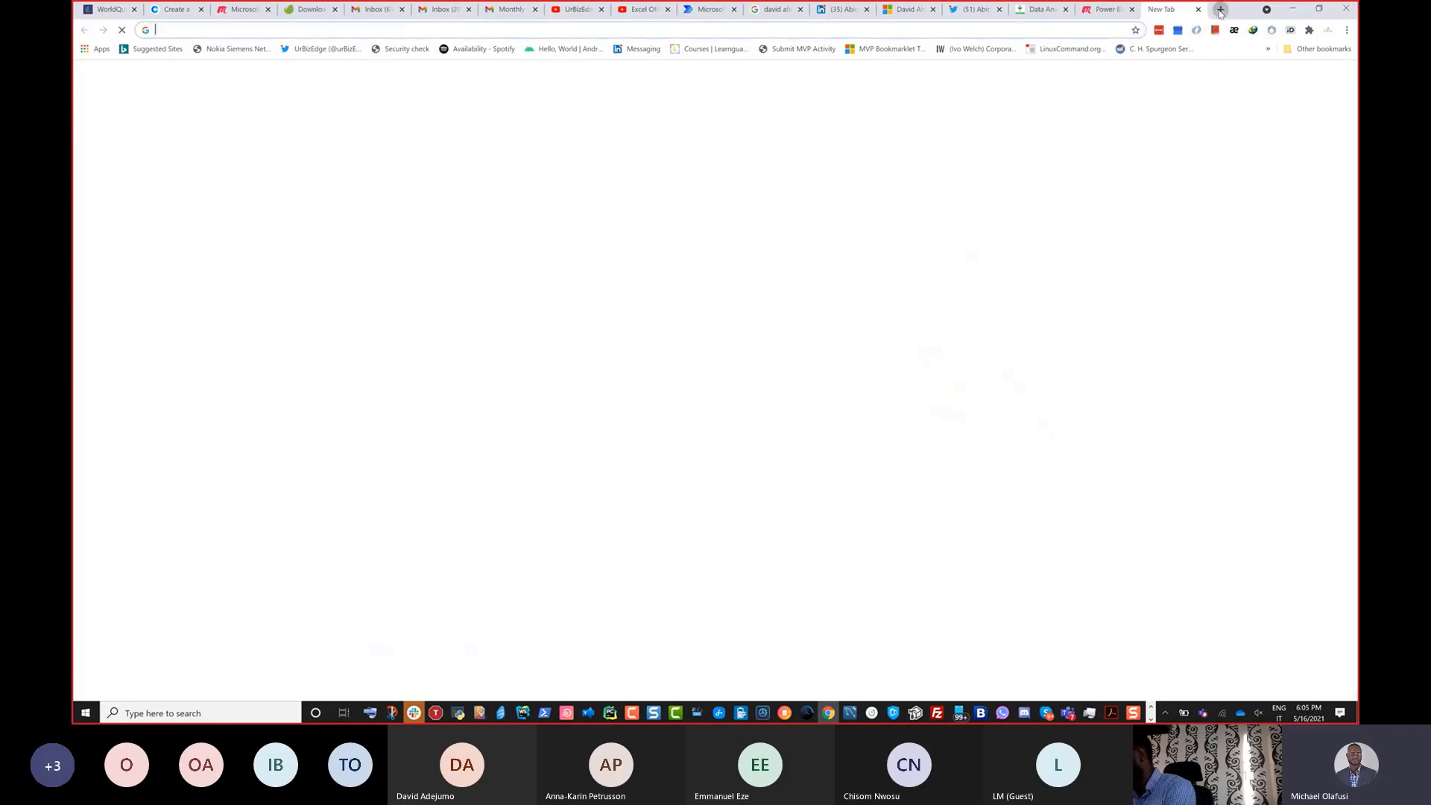
Search Google for 'list record and table in powerquery documentation'.
type("v")
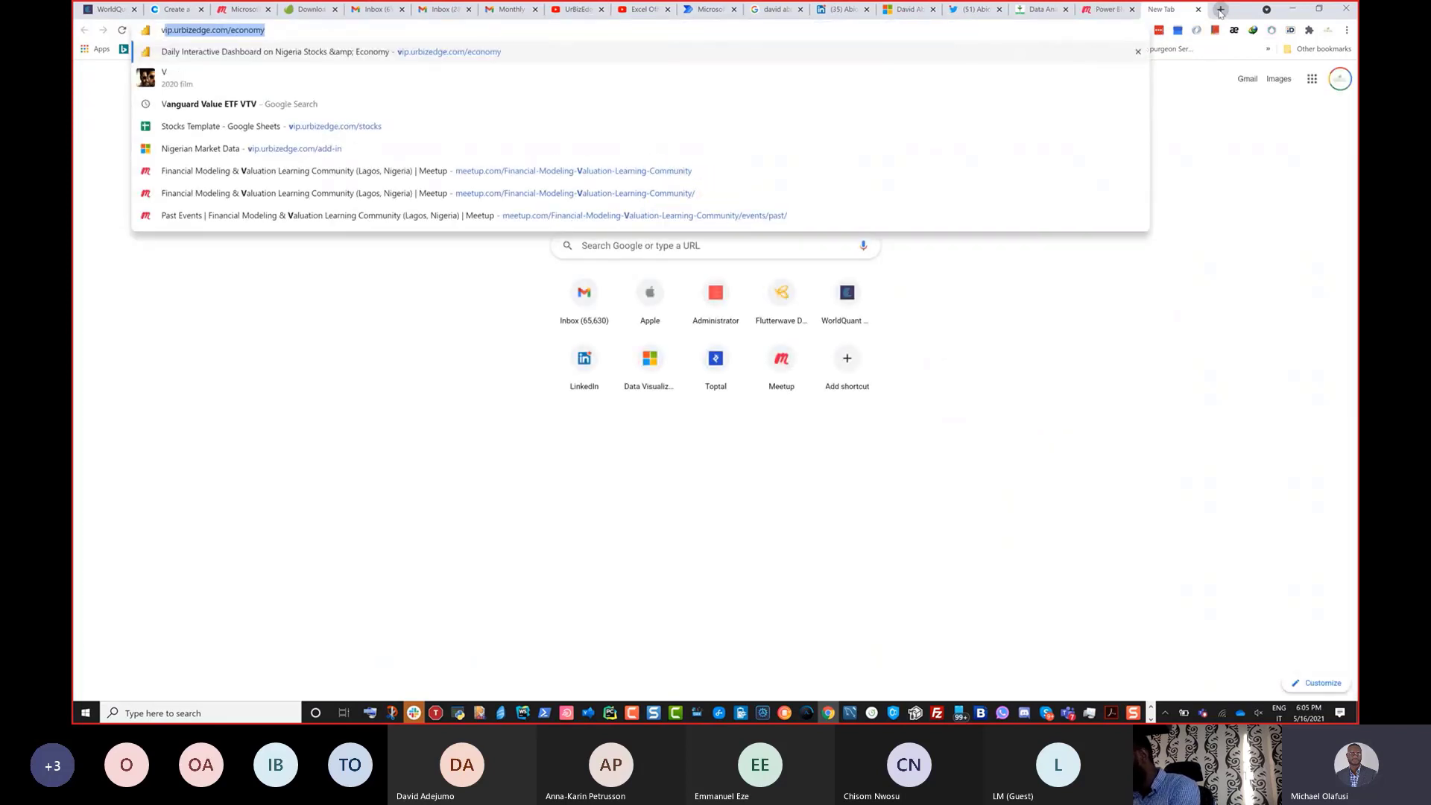
key("BackSpace")
key("ctrl+v")
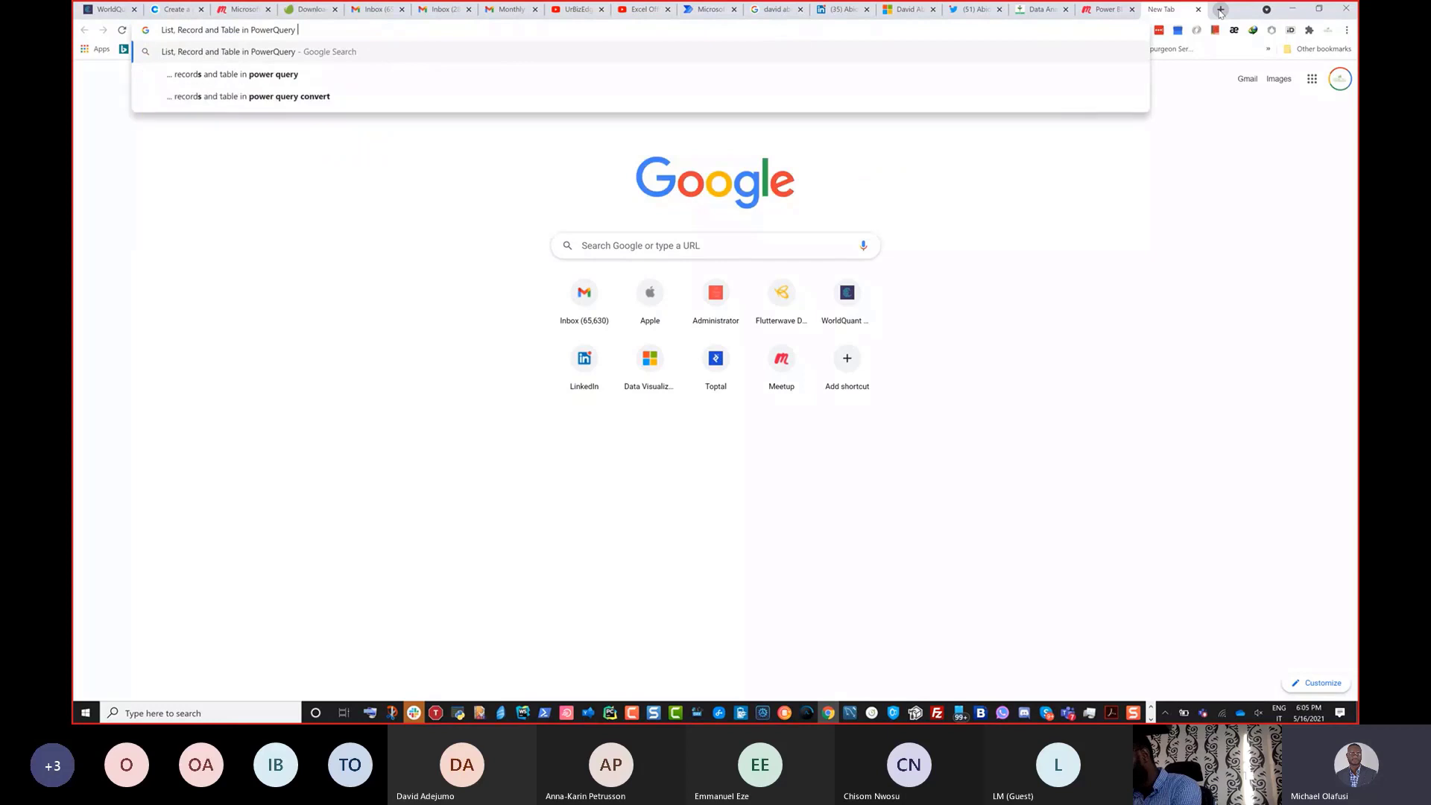
type("docu")
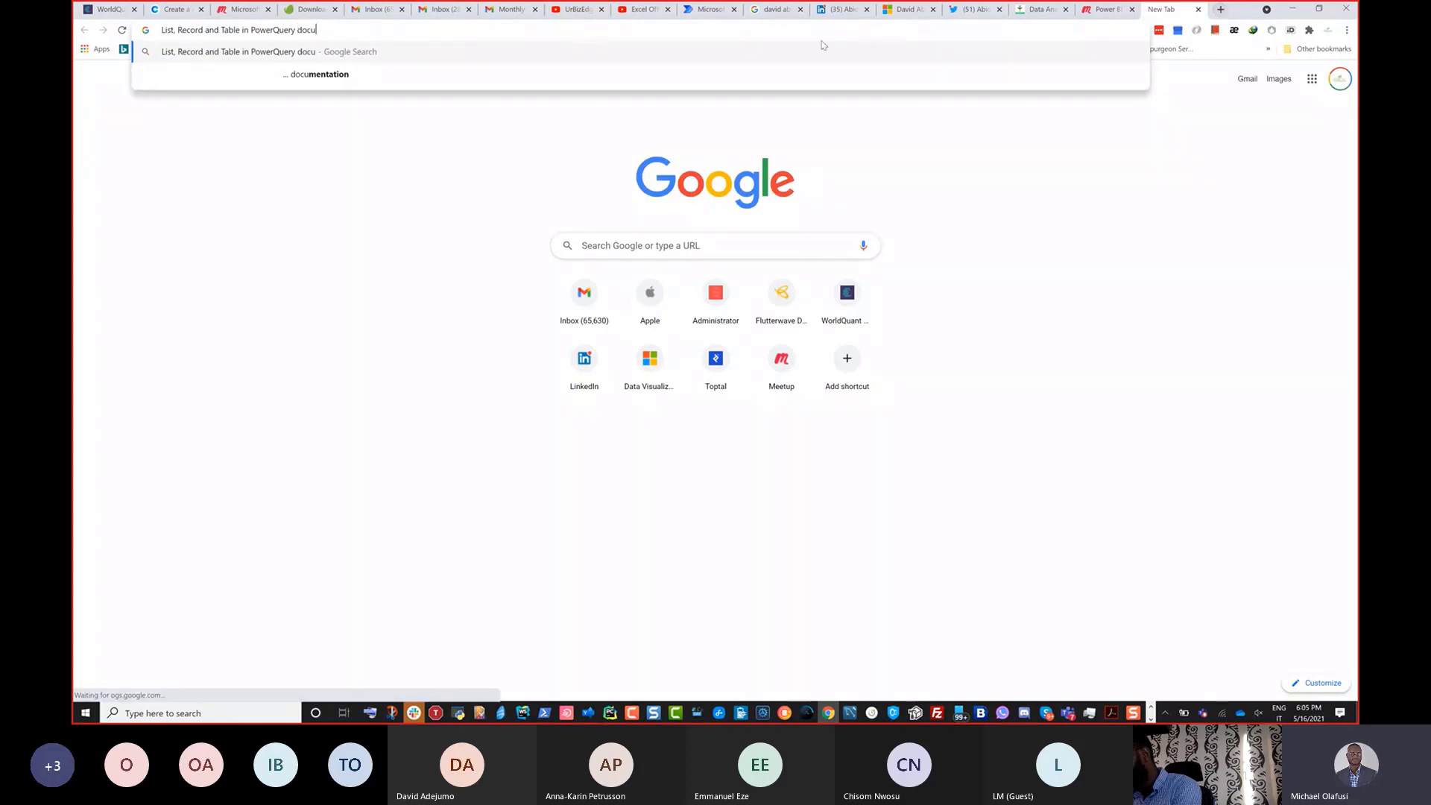
key("Down")
key("Return")
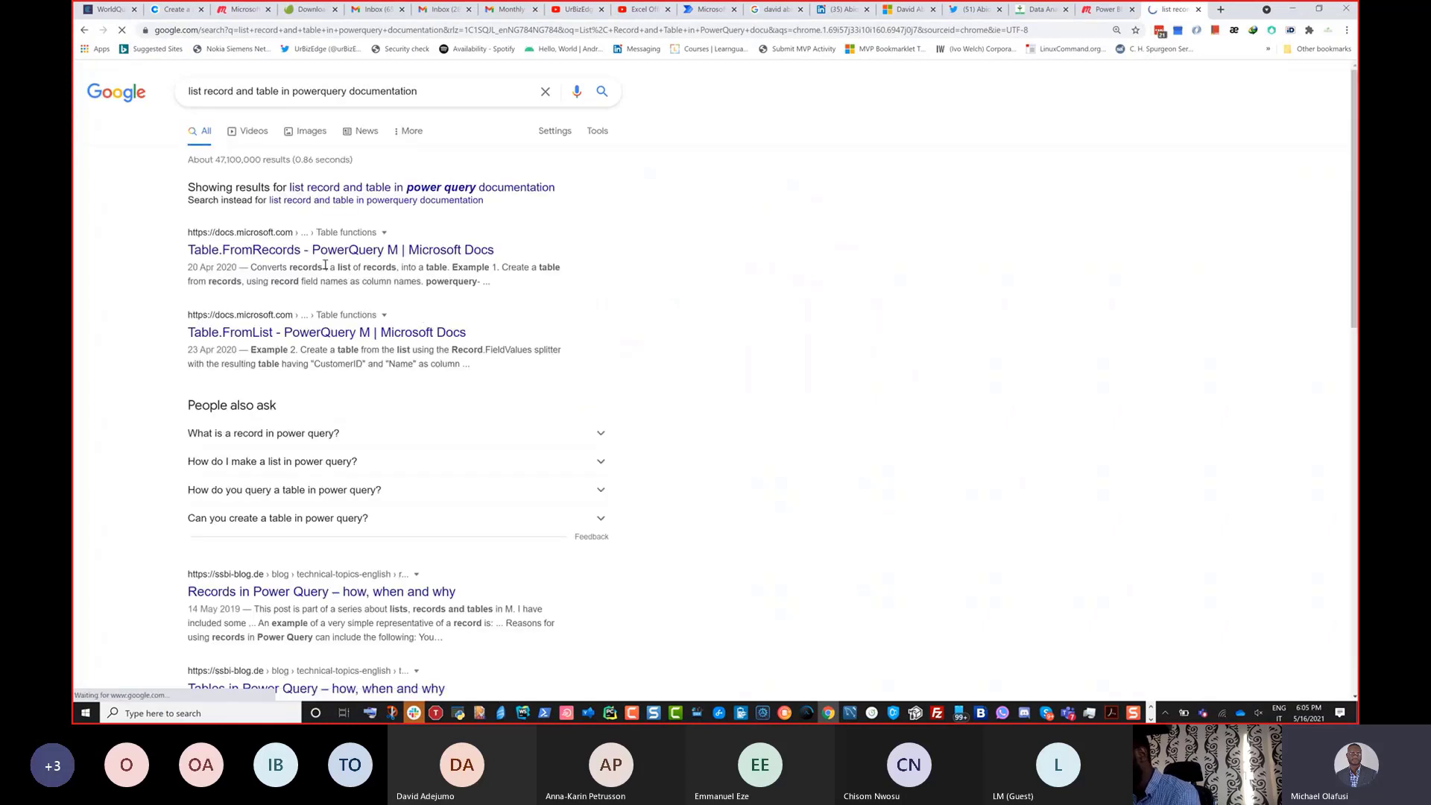
Open the Table.FromRecords and Table.FromList documentation results in new tabs.
right_click(243, 252)
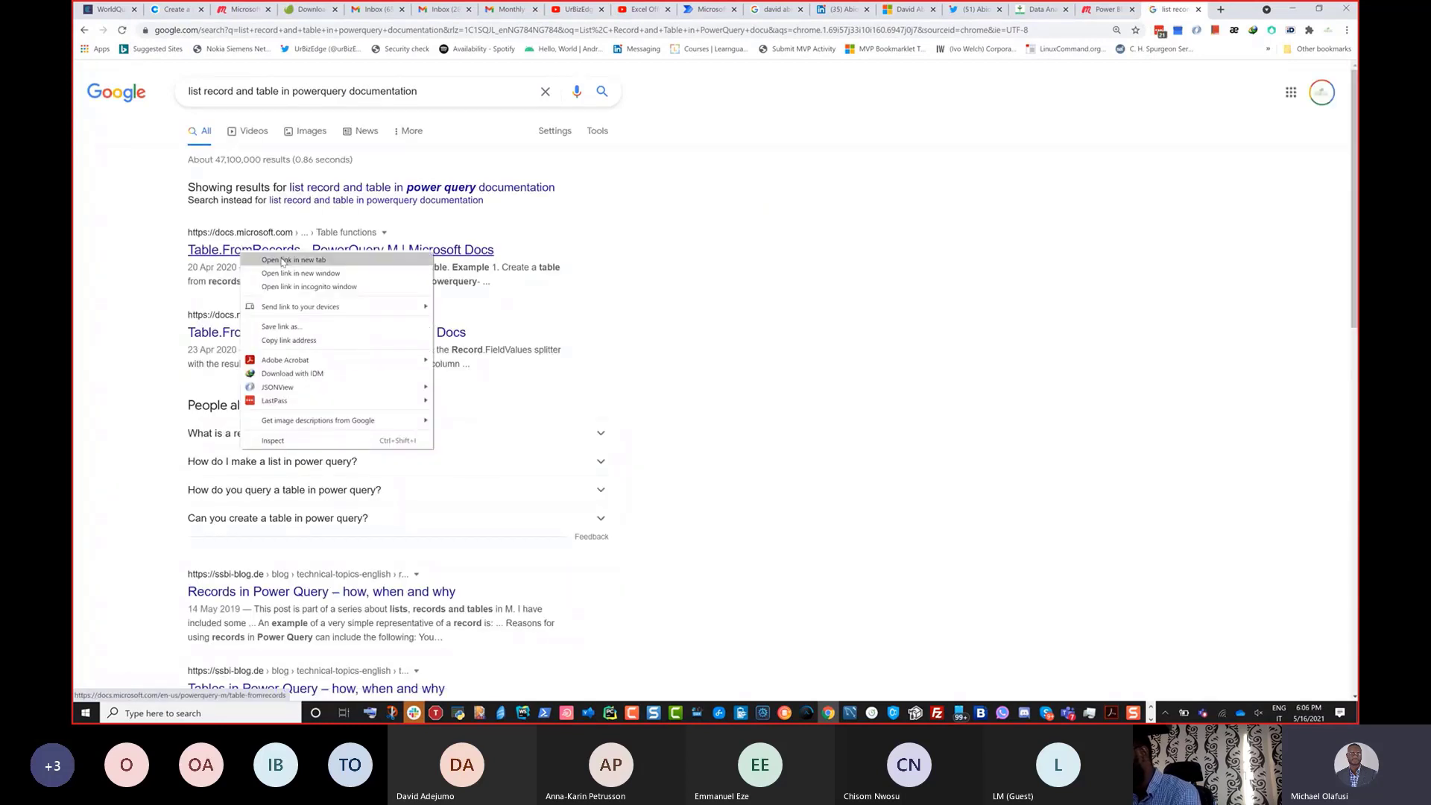
left_click(283, 260)
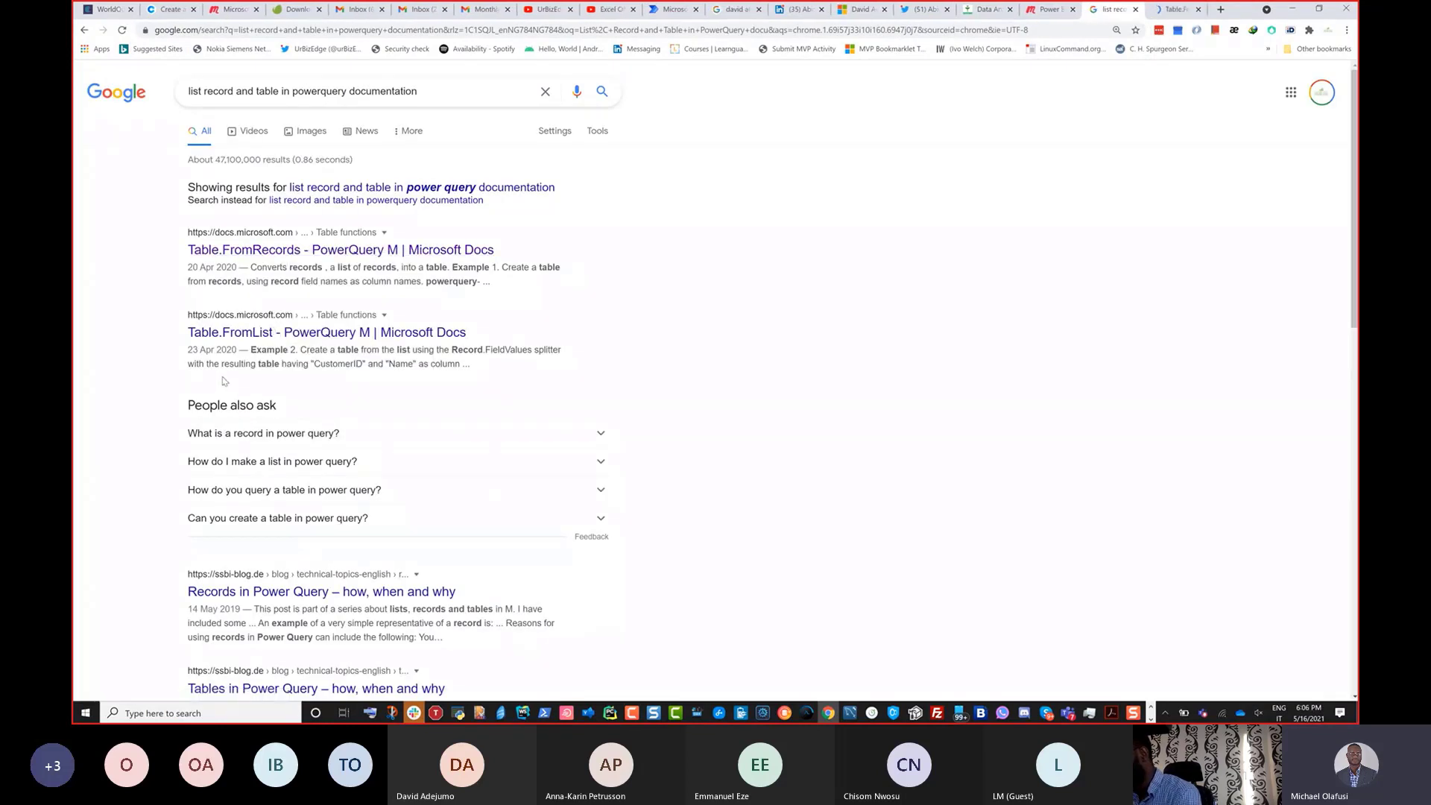
right_click(245, 334)
left_click(290, 346)
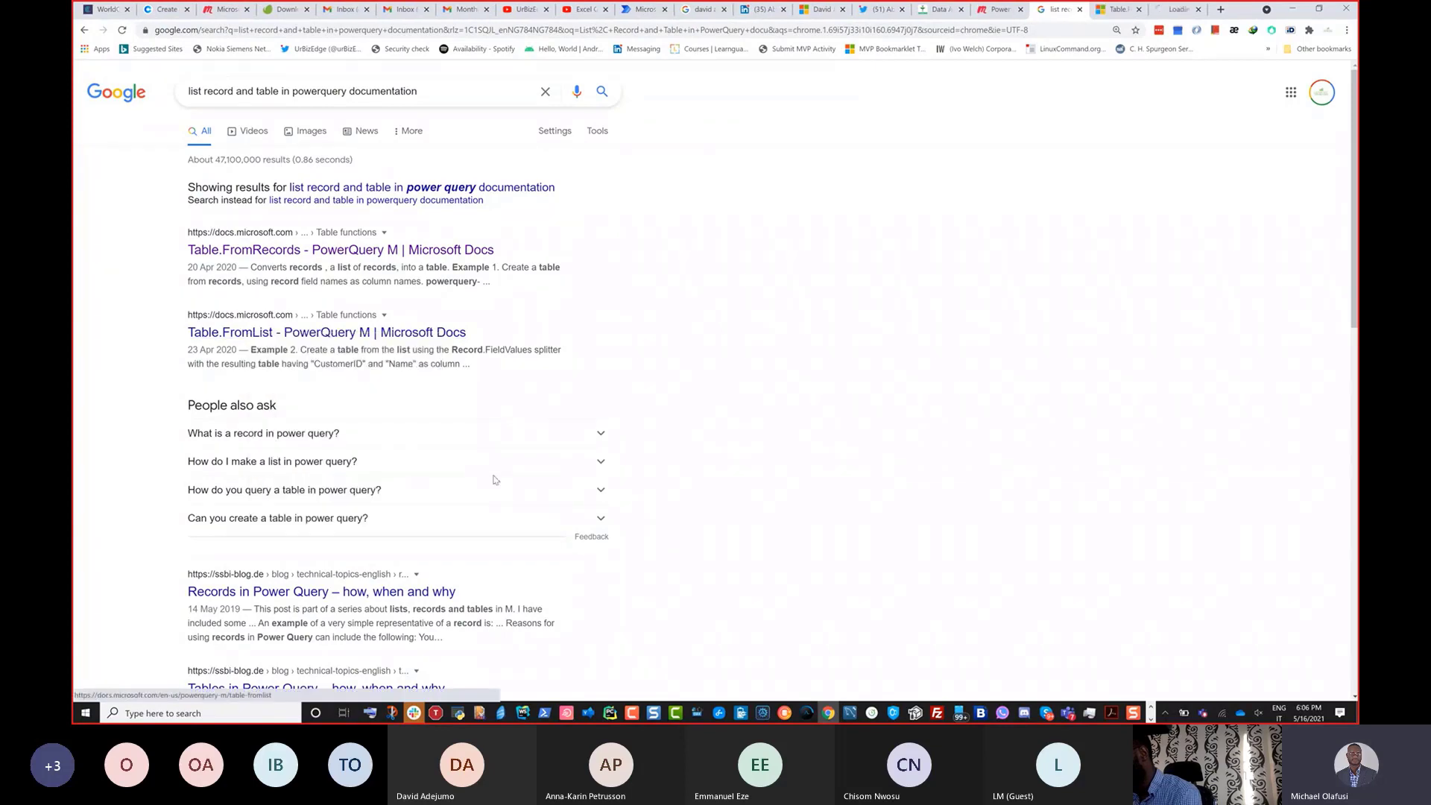
scroll(735, 485, "down", 2)
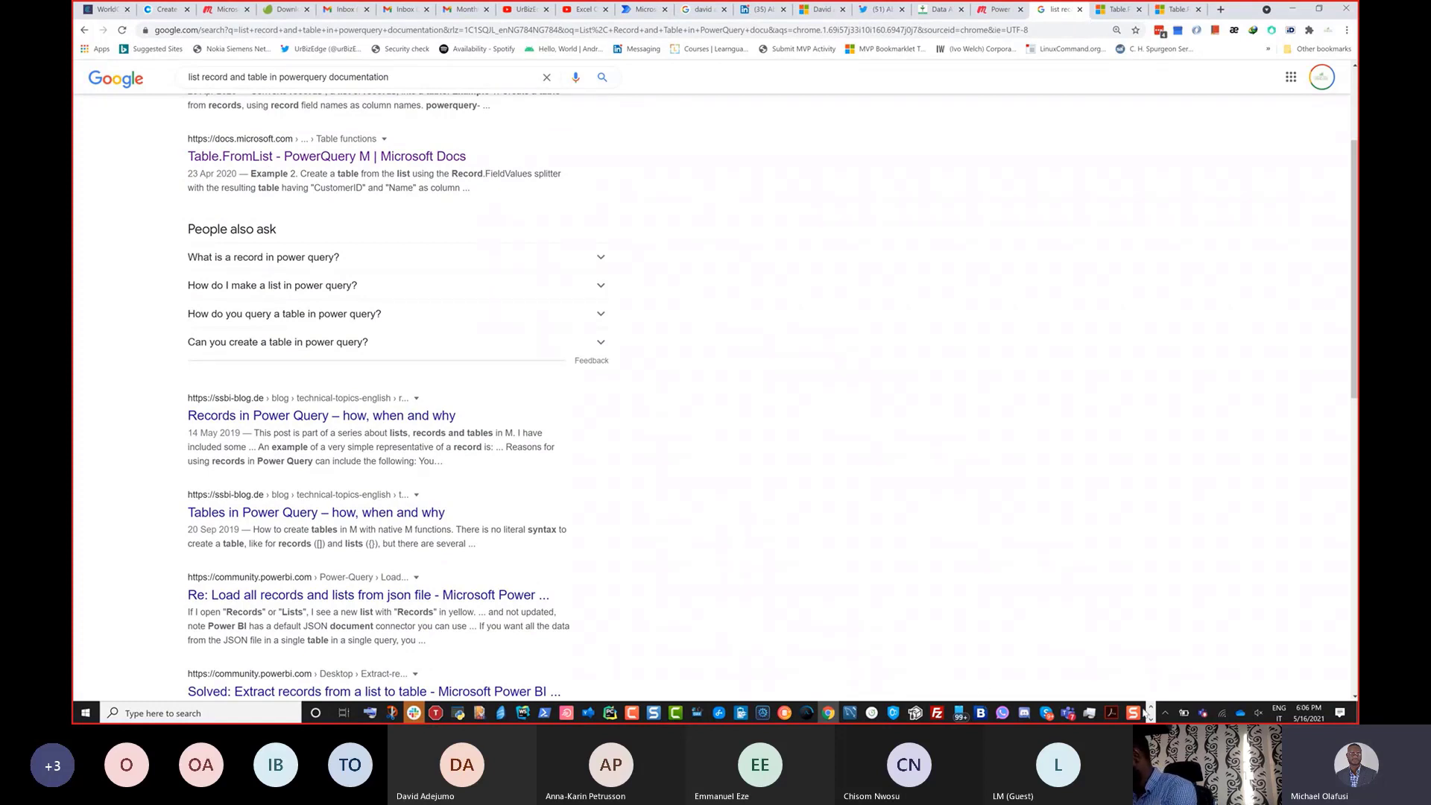
Switch to the Table.FromRecords documentation page and skim its syntax and example.
left_click(1114, 9)
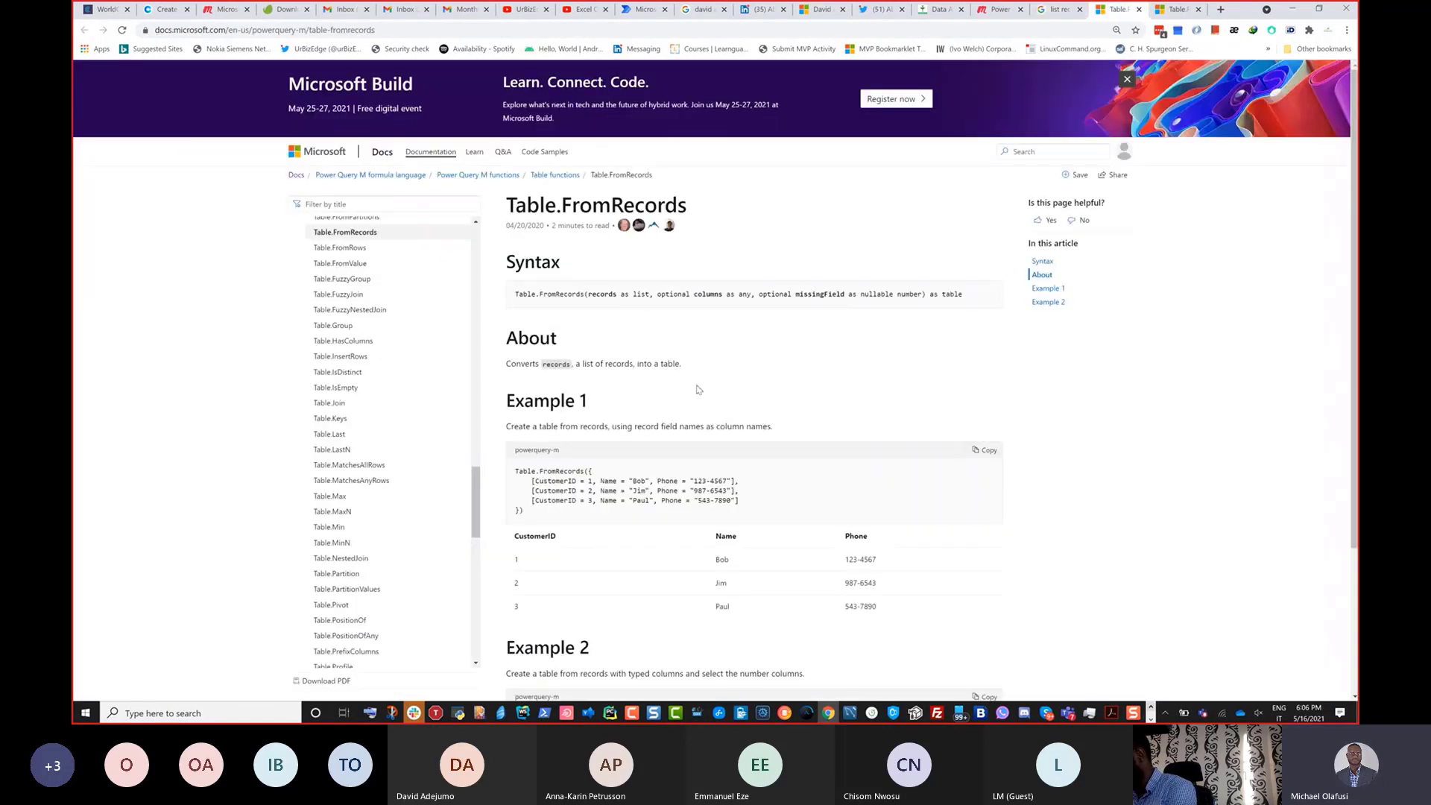
scroll(772, 384, "down", 2)
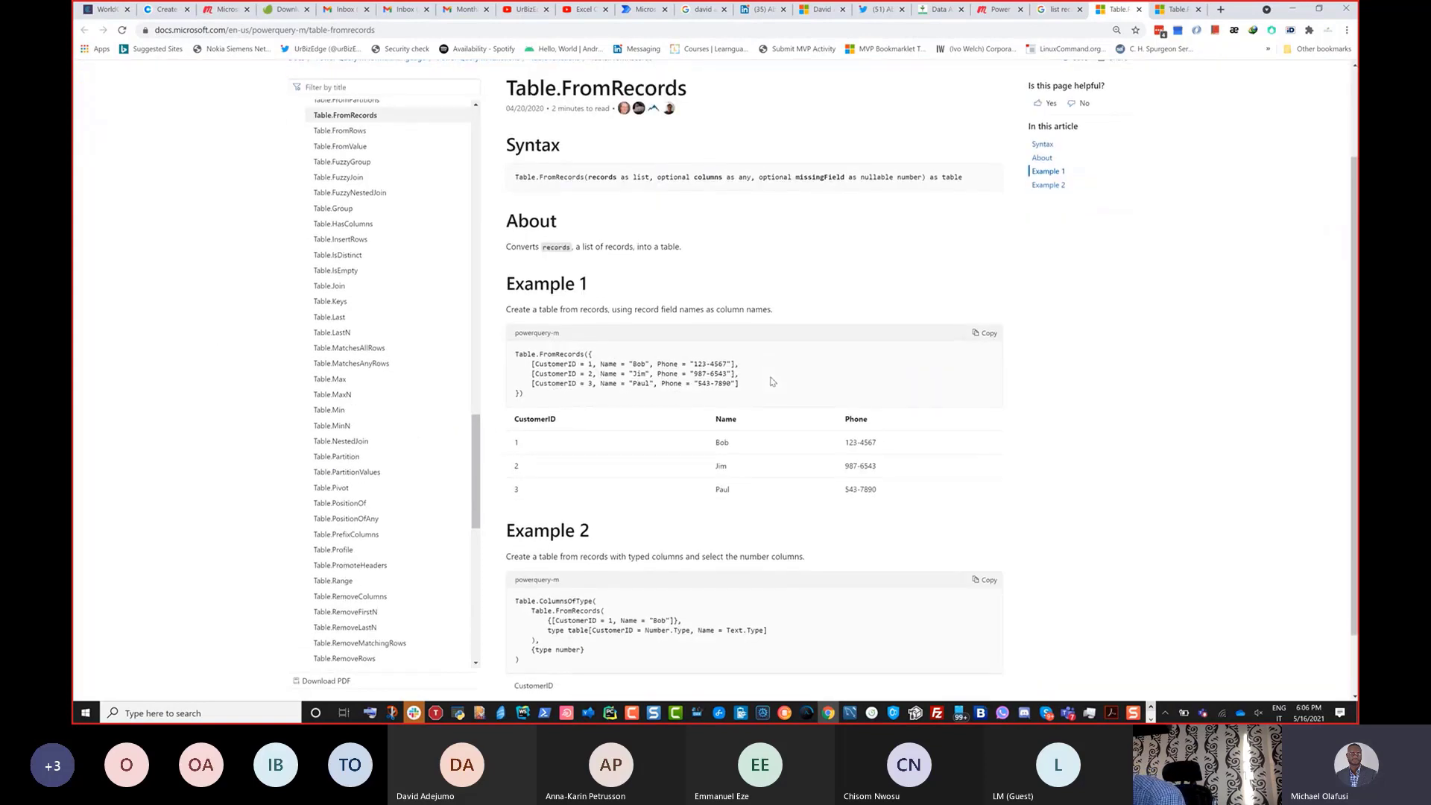
scroll(772, 382, "up", 2)
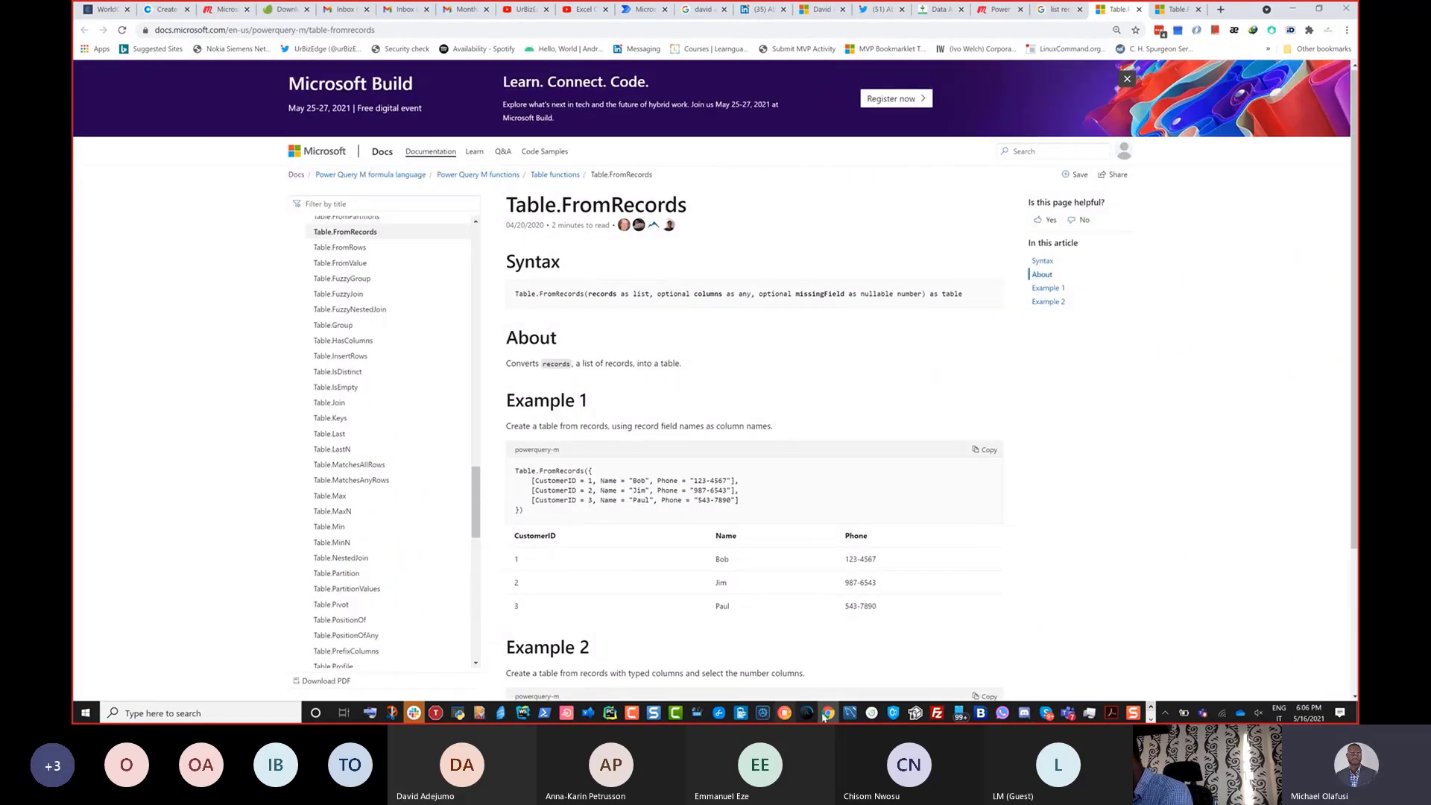
Bring the Scribble whiteboard window to the front from the taskbar.
left_click(1153, 719)
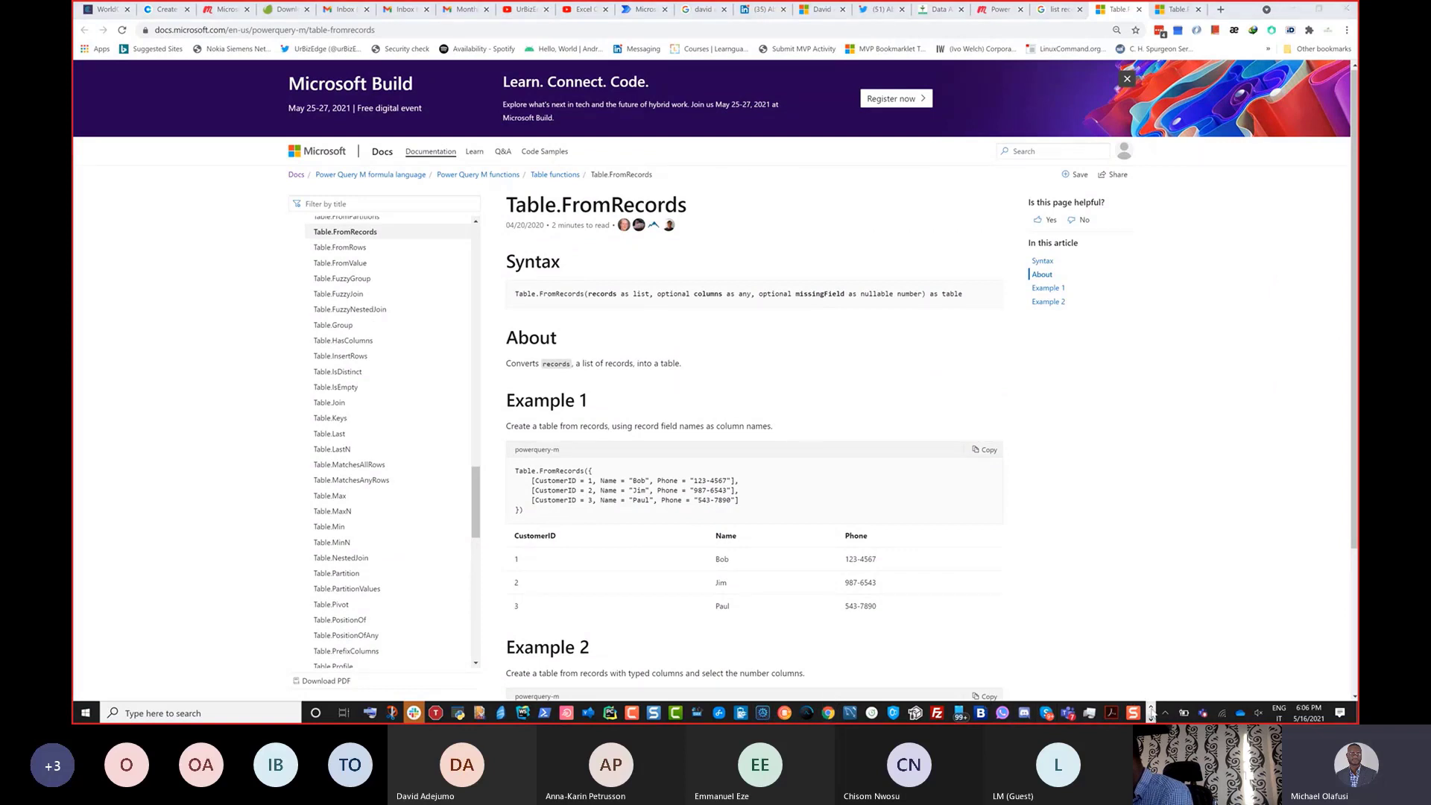
left_click(1152, 719)
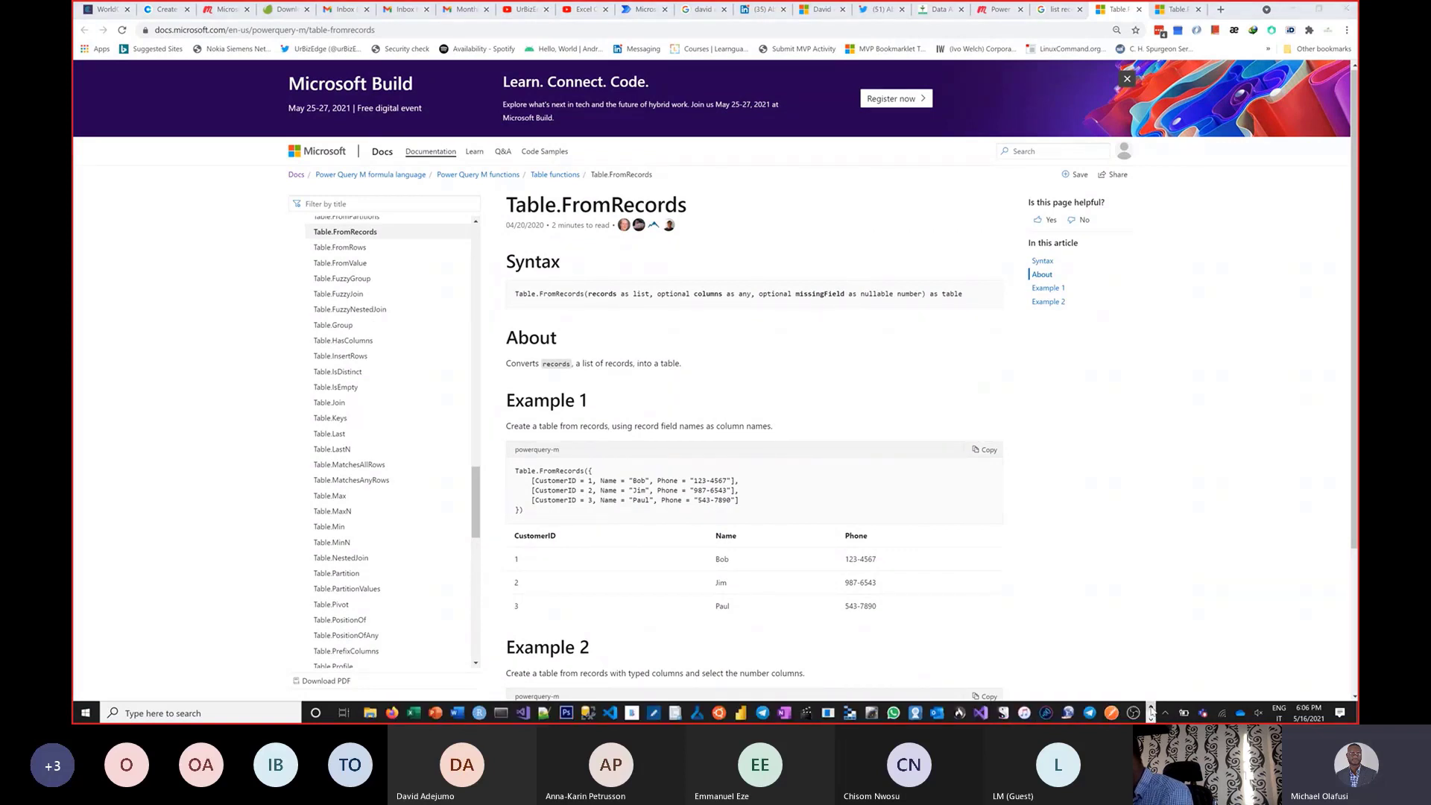
left_click(653, 713)
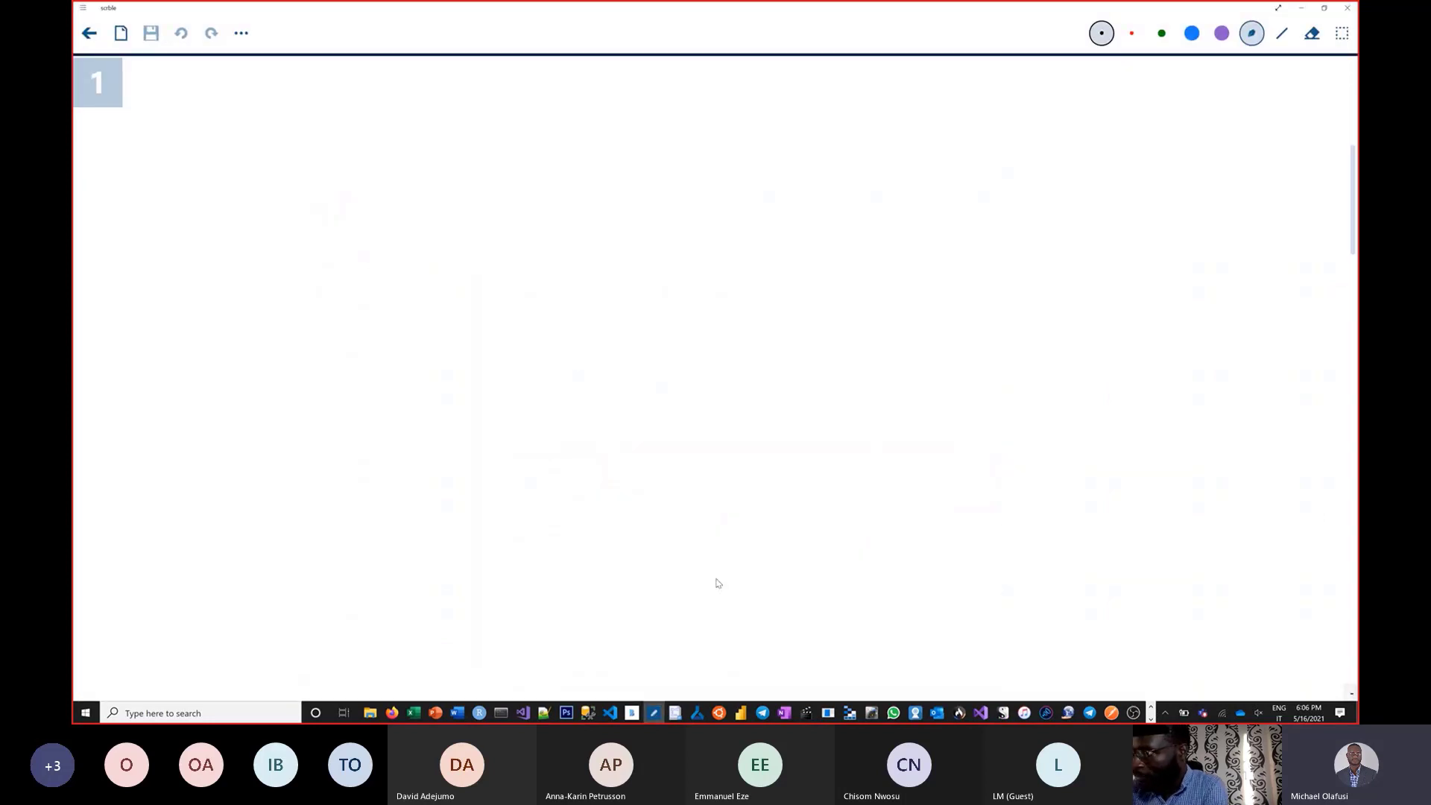
Handwrite the heading 'PowerQuery' at the top-left of the whiteboard.
left_click_drag(220, 92, 218, 198)
mouse_move(195, 108)
left_mouse_down()
mouse_move(200, 149)
mouse_move(313, 145)
mouse_move(388, 177)
mouse_move(395, 121)
mouse_move(518, 125)
left_mouse_up()
mouse_move(549, 109)
left_mouse_down()
mouse_move(544, 123)
mouse_move(511, 95)
left_mouse_up()
left_click_drag(555, 153, 566, 213)
mouse_move(620, 130)
left_mouse_down()
mouse_move(624, 182)
mouse_move(670, 191)
left_mouse_up()
mouse_move(680, 176)
left_mouse_down()
mouse_move(716, 134)
mouse_move(745, 171)
left_mouse_up()
mouse_move(745, 171)
left_mouse_down()
mouse_move(762, 111)
mouse_move(834, 104)
left_mouse_up()
left_click_drag(833, 104, 759, 205)
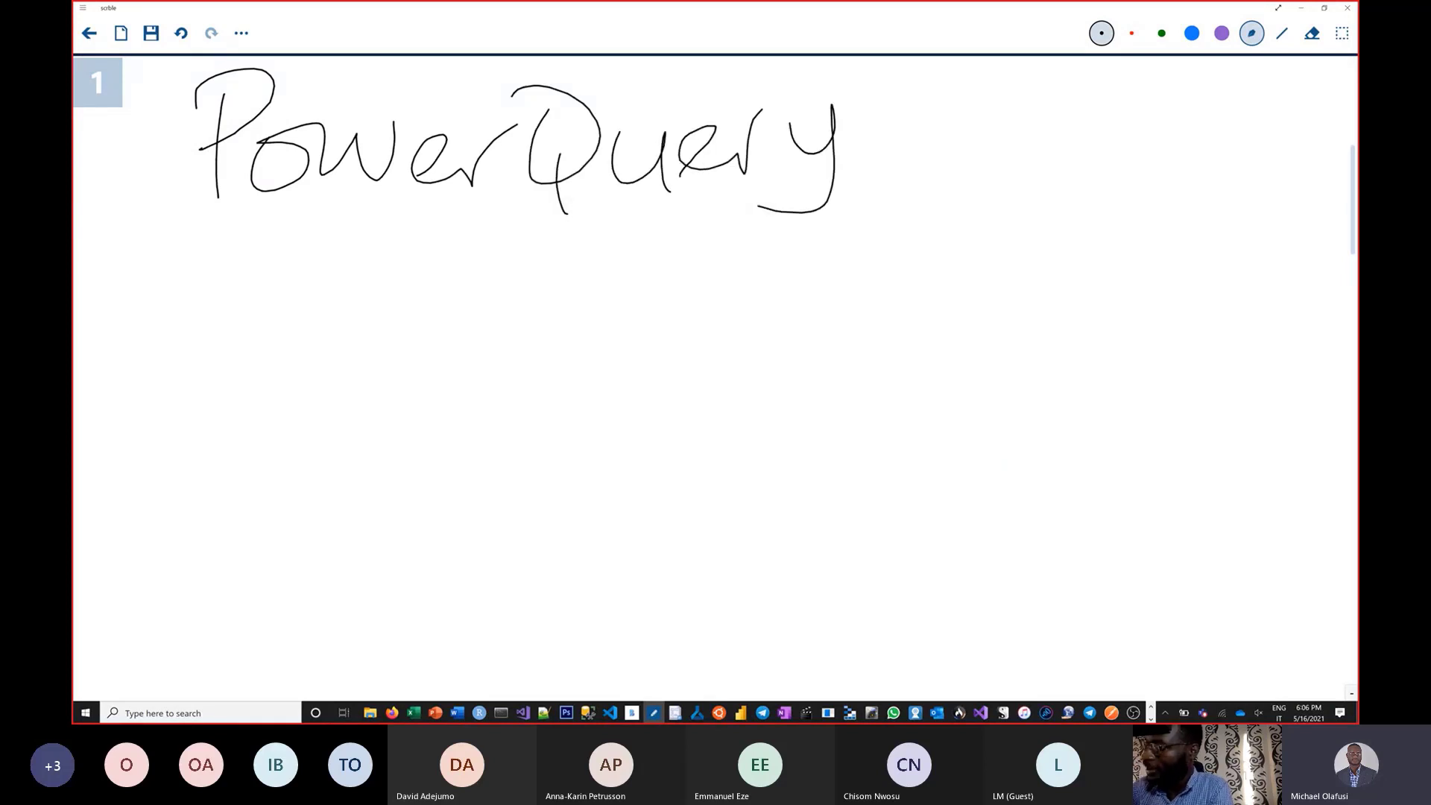
Handwrite 'Text' and 'Number' beneath the PowerQuery heading.
left_click_drag(162, 255, 238, 228)
left_click_drag(217, 231, 190, 328)
mouse_move(214, 306)
left_mouse_down()
mouse_move(257, 277)
mouse_move(331, 305)
left_mouse_up()
left_click_drag(292, 261, 302, 307)
mouse_move(365, 229)
left_mouse_down()
mouse_move(376, 304)
mouse_move(425, 261)
left_mouse_up()
mouse_move(163, 451)
left_mouse_down()
mouse_move(210, 436)
mouse_move(224, 344)
left_mouse_up()
left_click_drag(246, 394, 297, 430)
mouse_move(307, 417)
left_mouse_down()
mouse_move(328, 395)
mouse_move(370, 429)
left_mouse_up()
mouse_move(388, 358)
left_mouse_down()
mouse_move(422, 417)
mouse_move(509, 425)
mouse_move(549, 365)
left_mouse_up()
Handwrite 'Boolean' and 'Date' below, then draw a vertical divider beside the list.
left_click_drag(173, 491, 179, 560)
mouse_move(161, 483)
left_mouse_down()
mouse_move(188, 469)
mouse_move(179, 565)
left_mouse_up()
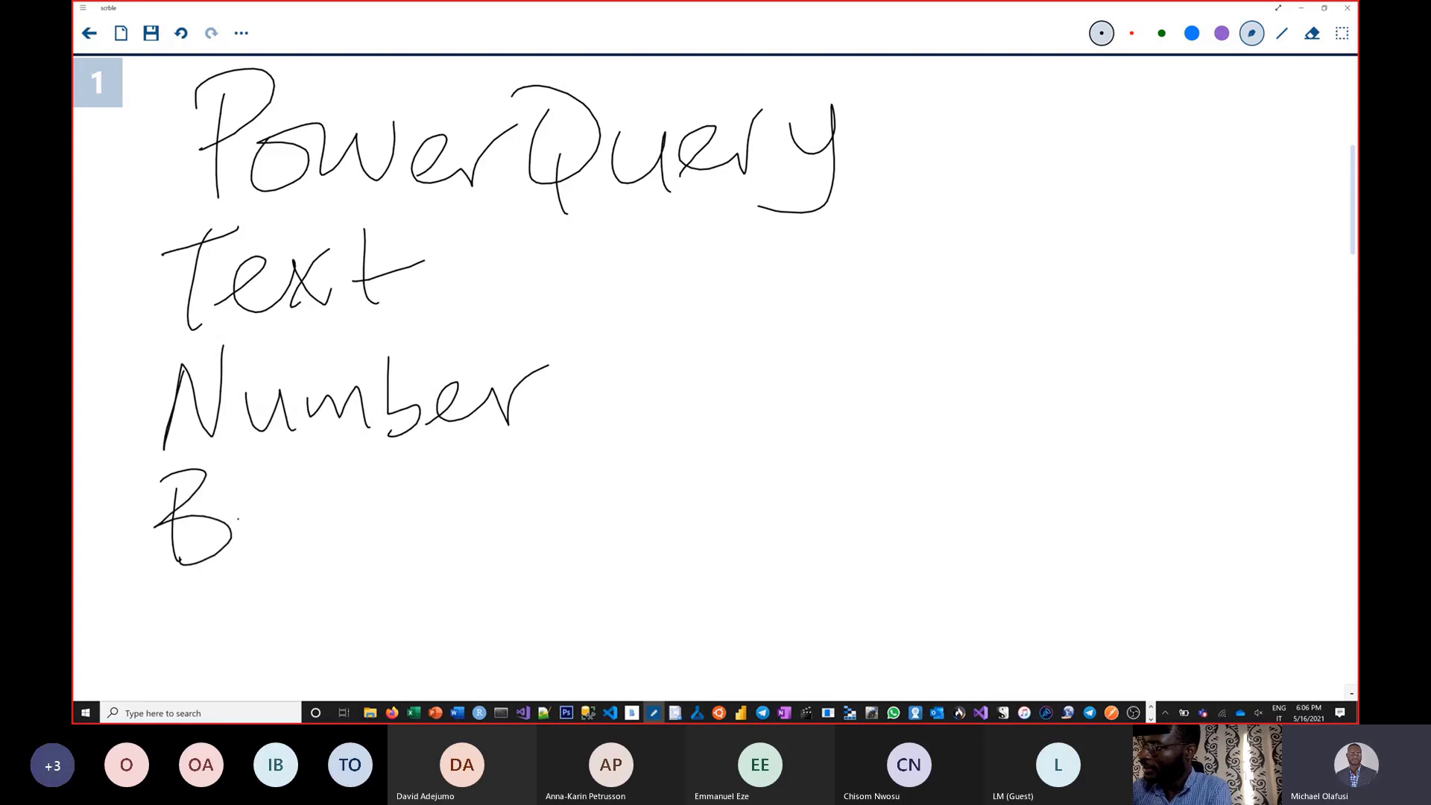
left_click_drag(257, 518, 270, 522)
mouse_move(290, 507)
left_mouse_down()
mouse_move(328, 492)
mouse_move(354, 560)
left_mouse_up()
left_click_drag(358, 551, 477, 530)
mouse_move(475, 555)
left_mouse_down()
mouse_move(492, 522)
mouse_move(533, 564)
left_mouse_up()
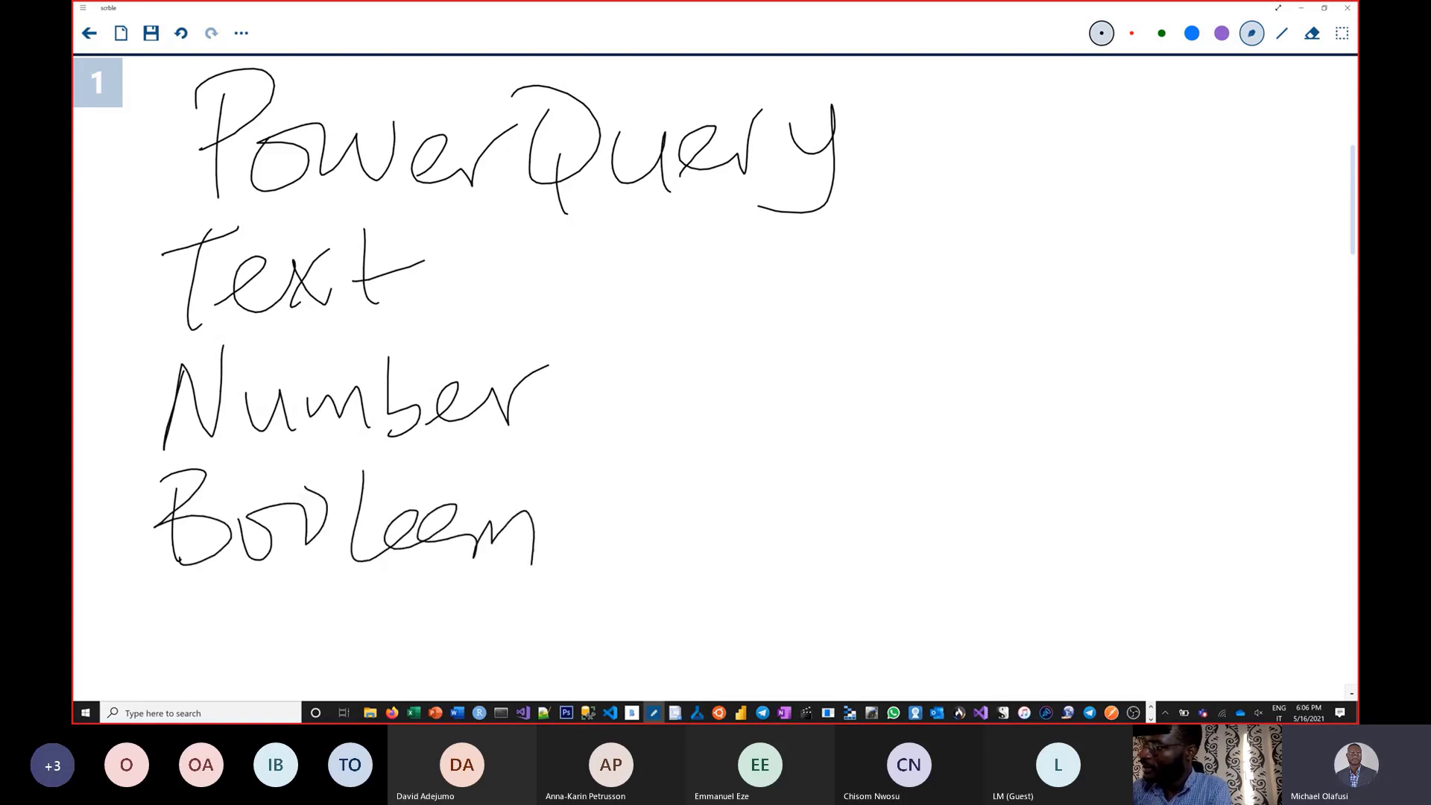
left_click_drag(447, 521, 457, 564)
left_click_drag(195, 590, 193, 655)
mouse_move(283, 615)
left_mouse_down()
mouse_move(291, 644)
mouse_move(333, 587)
left_mouse_up()
mouse_move(307, 625)
left_mouse_down()
mouse_move(358, 613)
mouse_move(391, 639)
left_mouse_up()
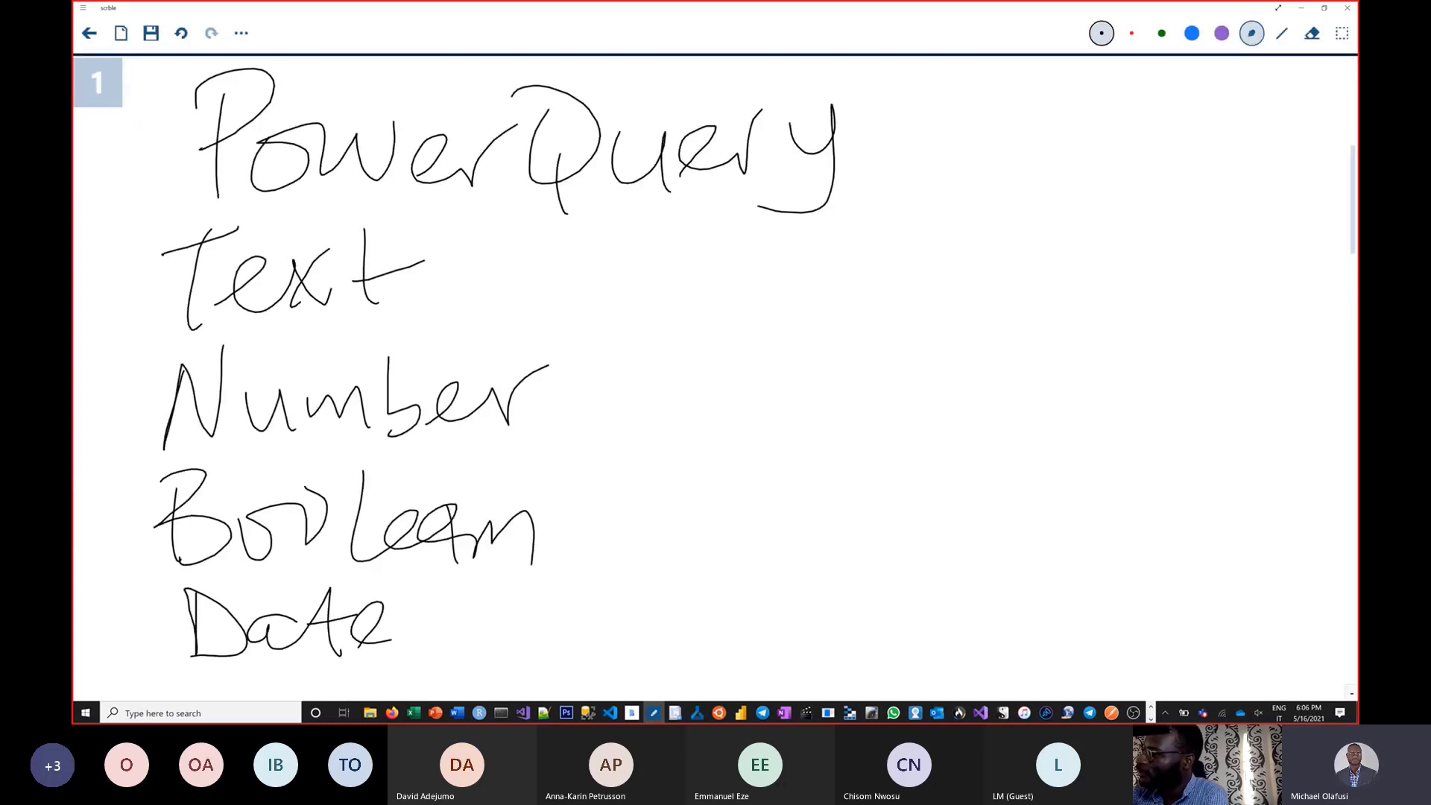
left_click_drag(643, 221, 631, 671)
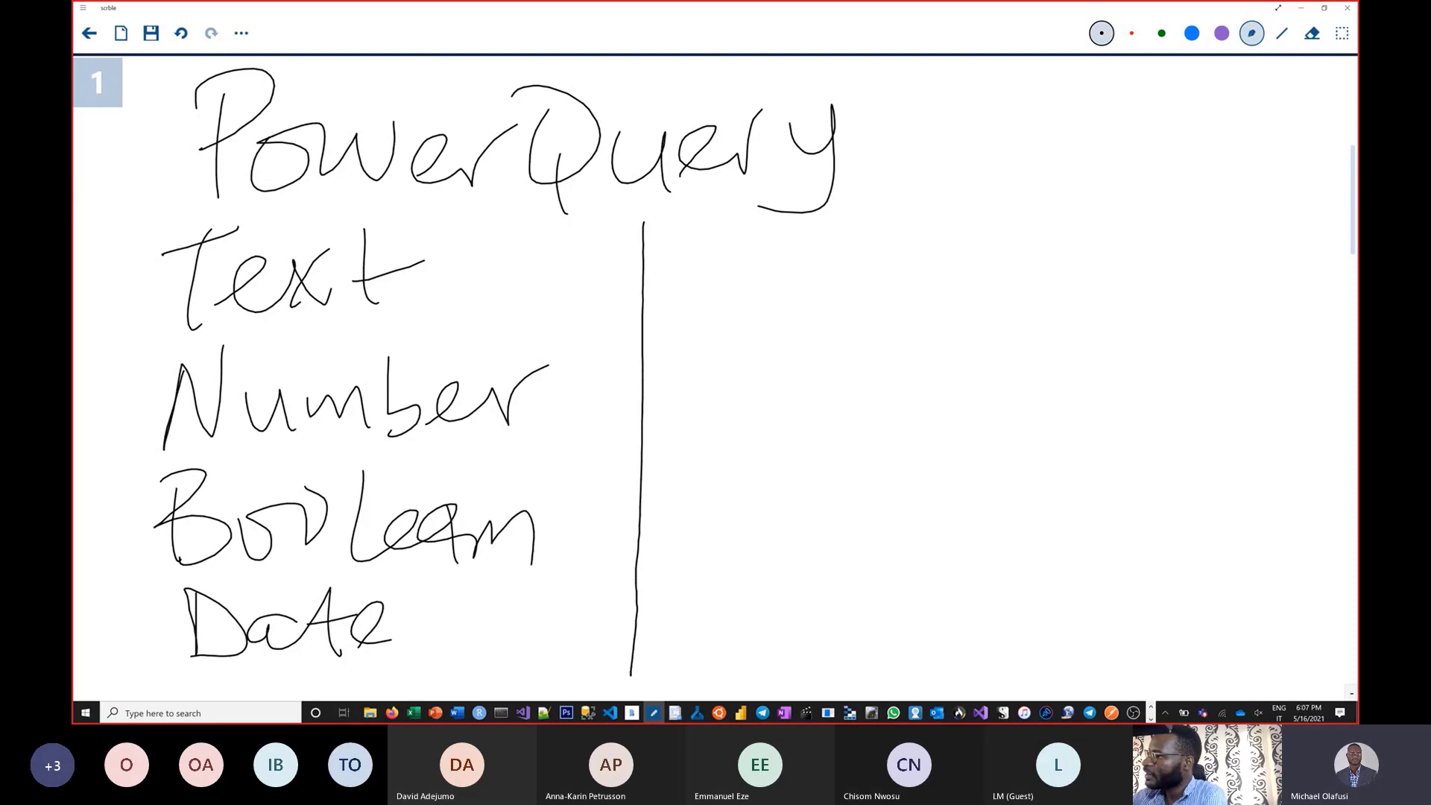
Handwrite 'List' and 'Record' to the right of the divider.
left_click_drag(710, 214, 704, 283)
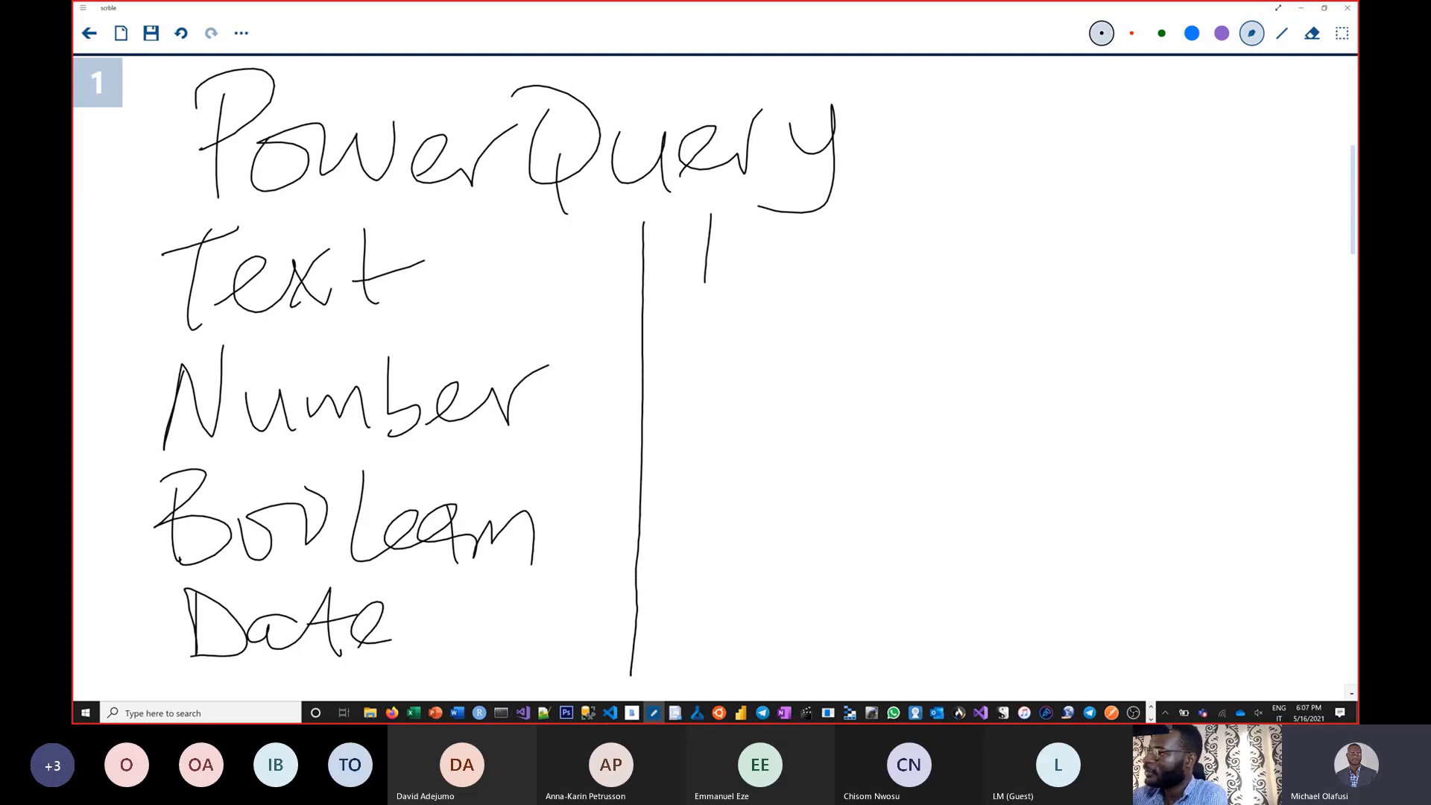
left_click_drag(720, 280, 796, 282)
left_click_drag(883, 194, 898, 282)
left_click_drag(857, 244, 931, 222)
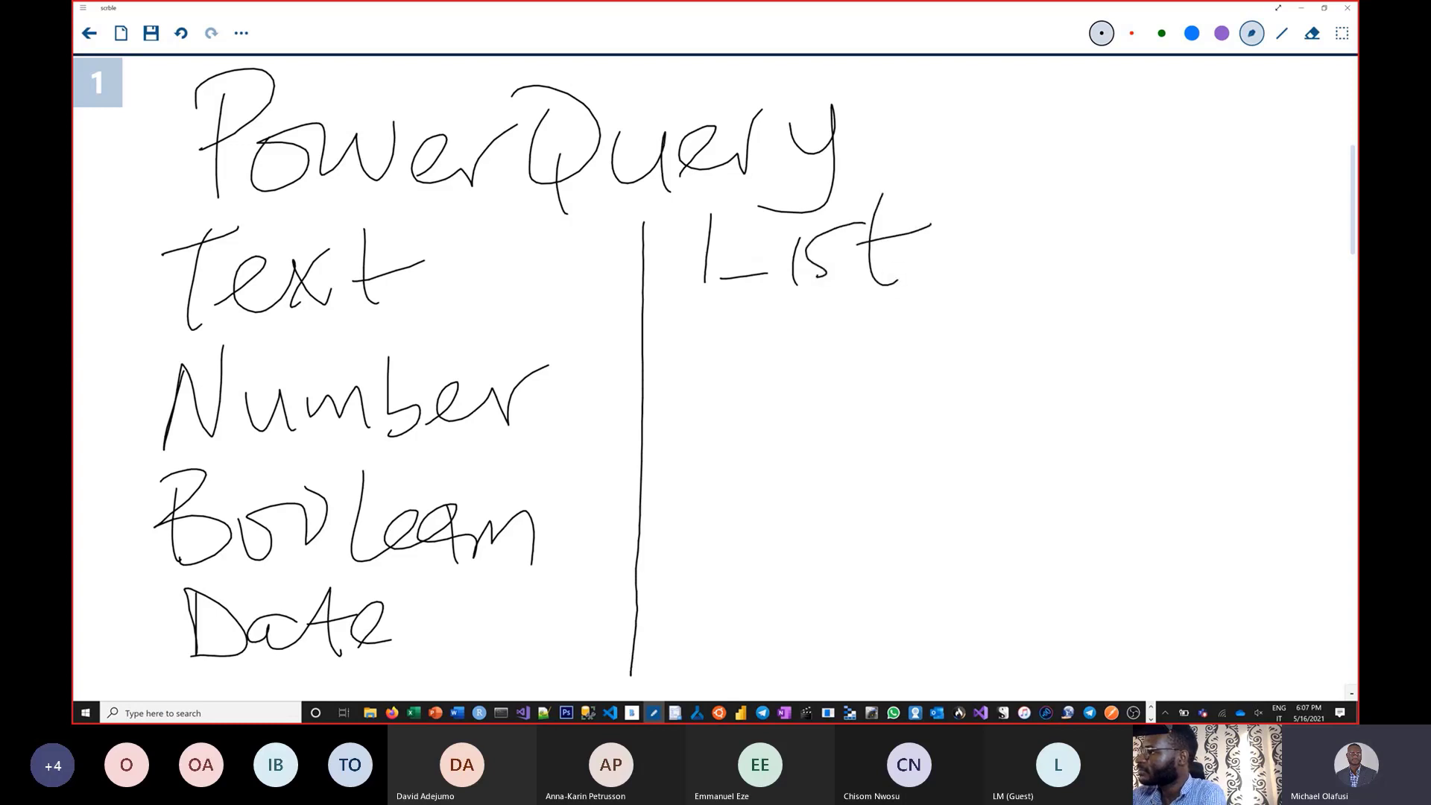
left_click_drag(697, 284, 745, 275)
mouse_move(711, 336)
left_mouse_down()
mouse_move(698, 407)
mouse_move(760, 406)
mouse_move(831, 362)
mouse_move(849, 399)
mouse_move(894, 360)
left_mouse_up()
mouse_move(898, 389)
left_mouse_down()
mouse_move(932, 350)
mouse_move(976, 382)
left_mouse_up()
left_click_drag(975, 313, 978, 383)
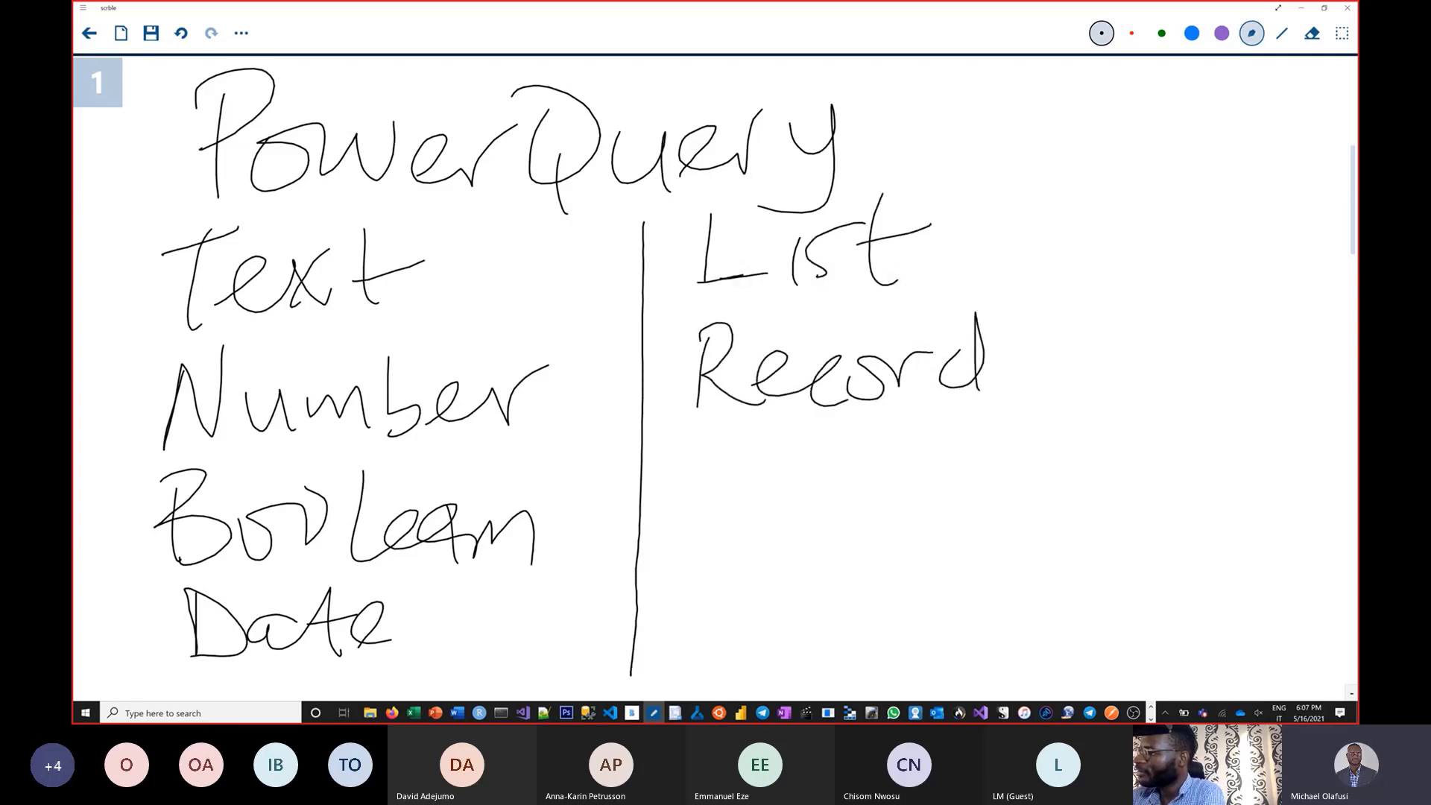
Handwrite 'Table' below Record.
left_click_drag(688, 470, 764, 460)
left_click_drag(712, 463, 717, 542)
left_click_drag(764, 496, 777, 553)
mouse_move(801, 466)
left_mouse_down()
mouse_move(805, 533)
mouse_move(827, 511)
left_mouse_up()
mouse_move(872, 458)
left_mouse_down()
mouse_move(879, 530)
mouse_move(931, 529)
left_mouse_up()
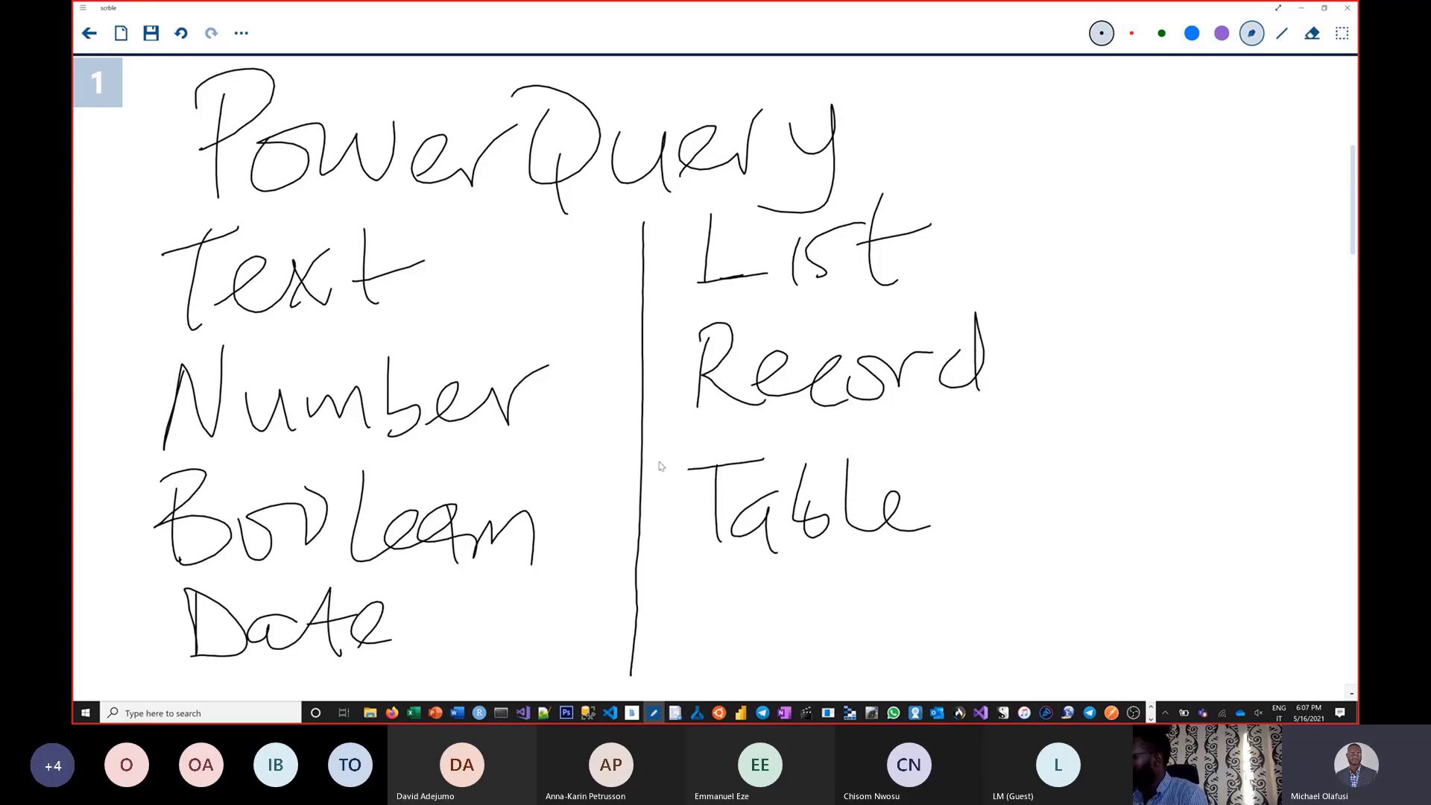
Draw an arrow from List to '{ ?', erasing and redrawing the curly brace.
mouse_move(960, 242)
left_mouse_down()
mouse_move(1029, 223)
mouse_move(995, 262)
left_mouse_up()
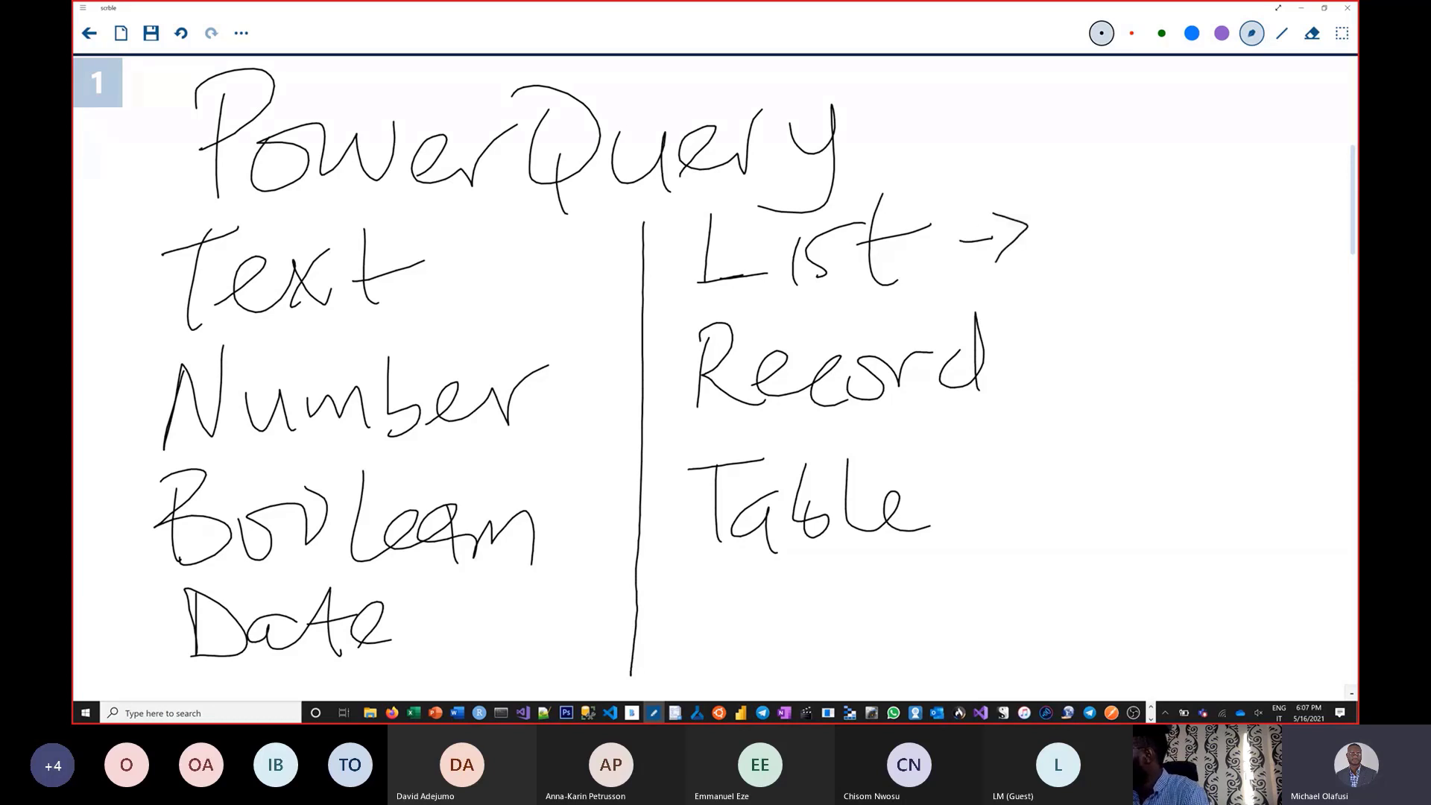
mouse_move(1111, 172)
left_mouse_down()
mouse_move(1055, 224)
mouse_move(1132, 277)
left_mouse_up()
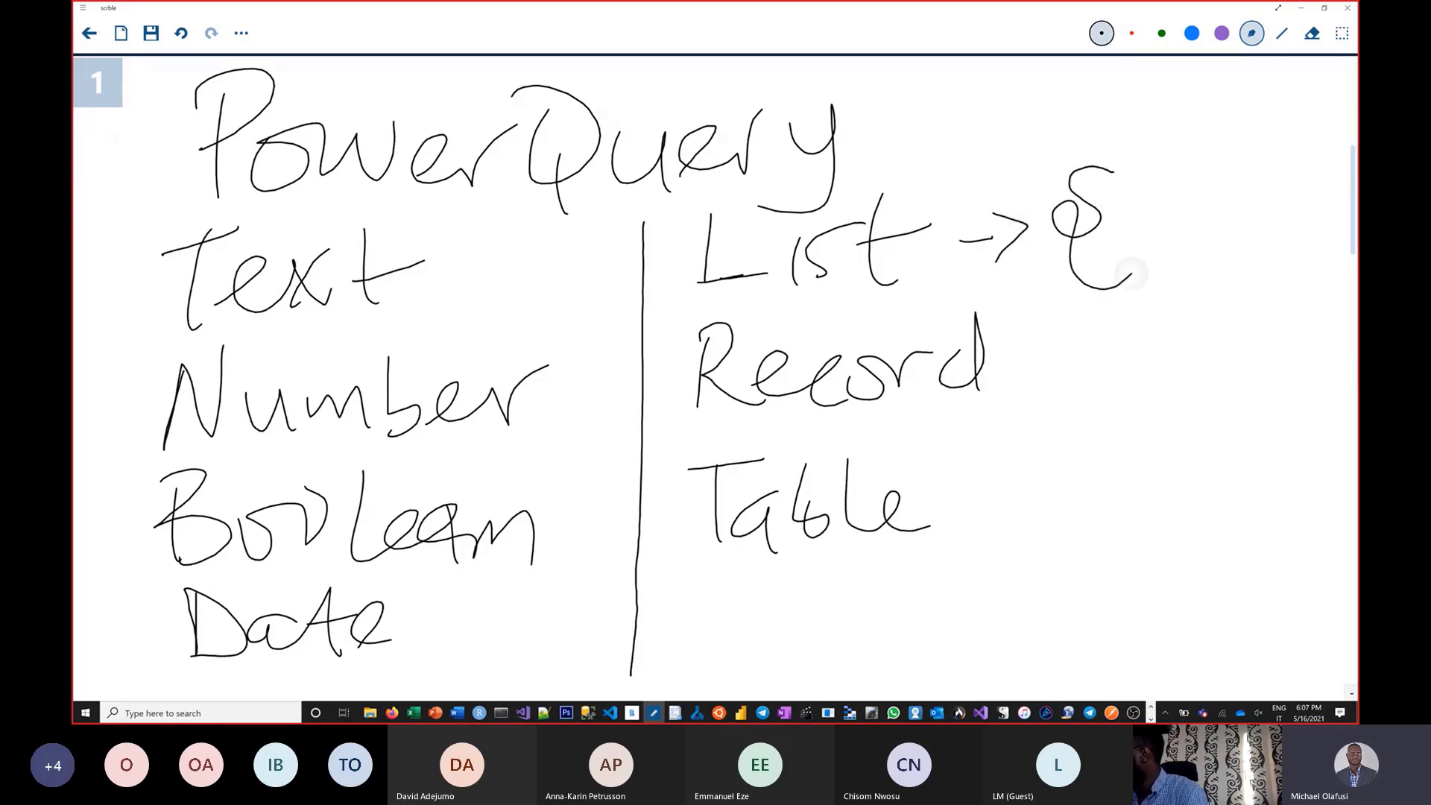
mouse_move(1179, 173)
left_mouse_down()
mouse_move(1212, 197)
mouse_move(1211, 267)
left_mouse_up()
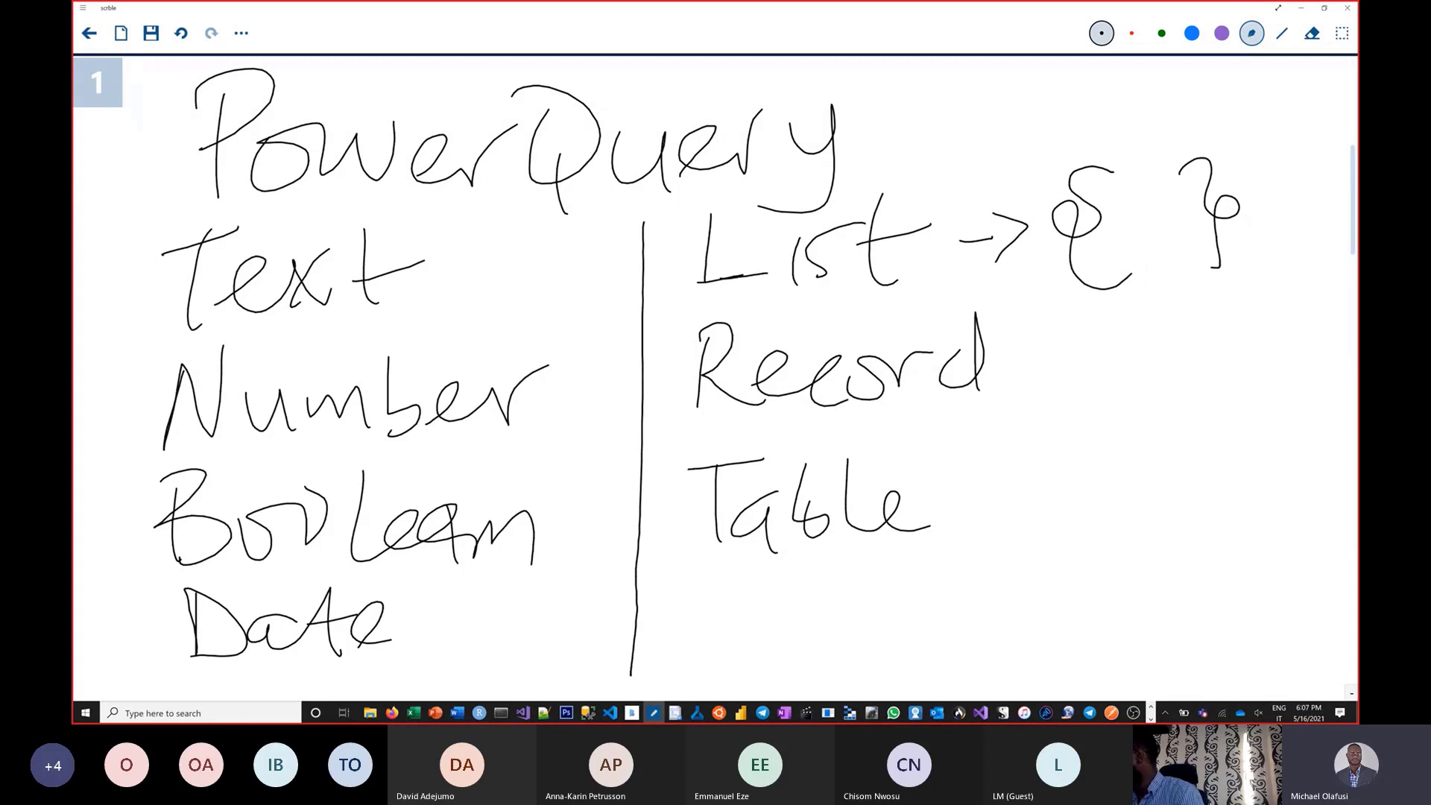
left_click(1312, 33)
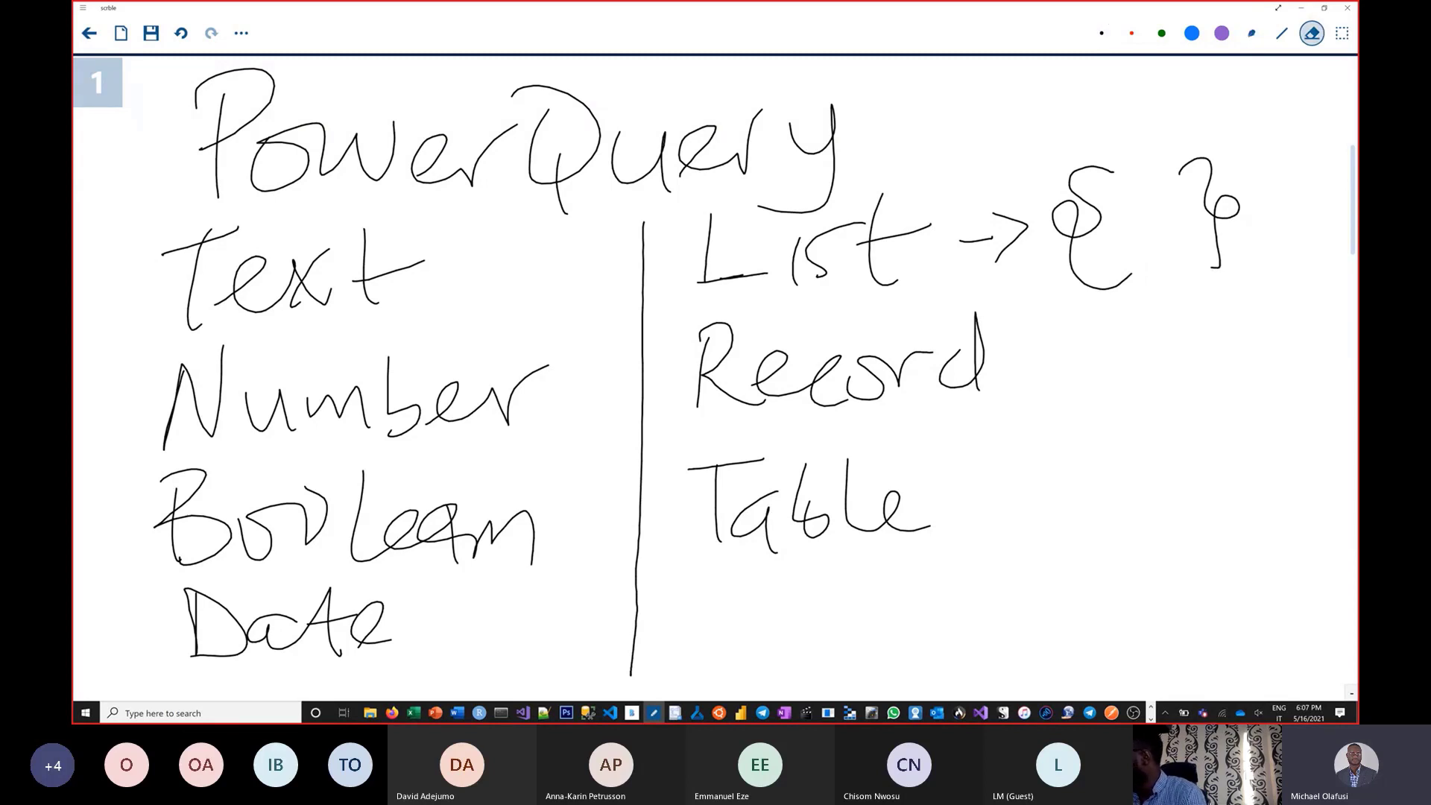
left_click_drag(1084, 155, 1085, 170)
left_click_drag(1122, 297, 1123, 301)
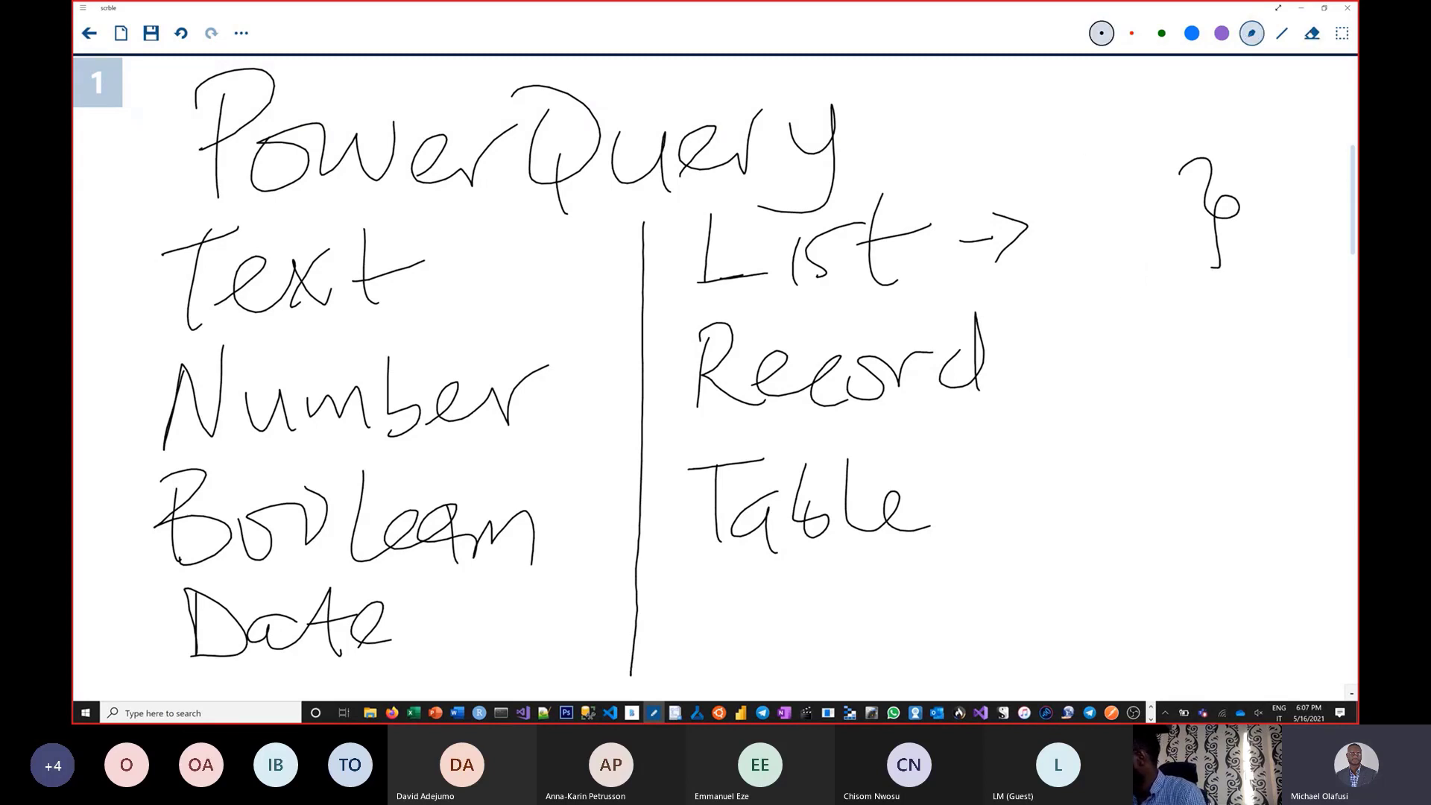
mouse_move(1107, 158)
left_mouse_down()
mouse_move(1070, 224)
mouse_move(1126, 278)
left_mouse_up()
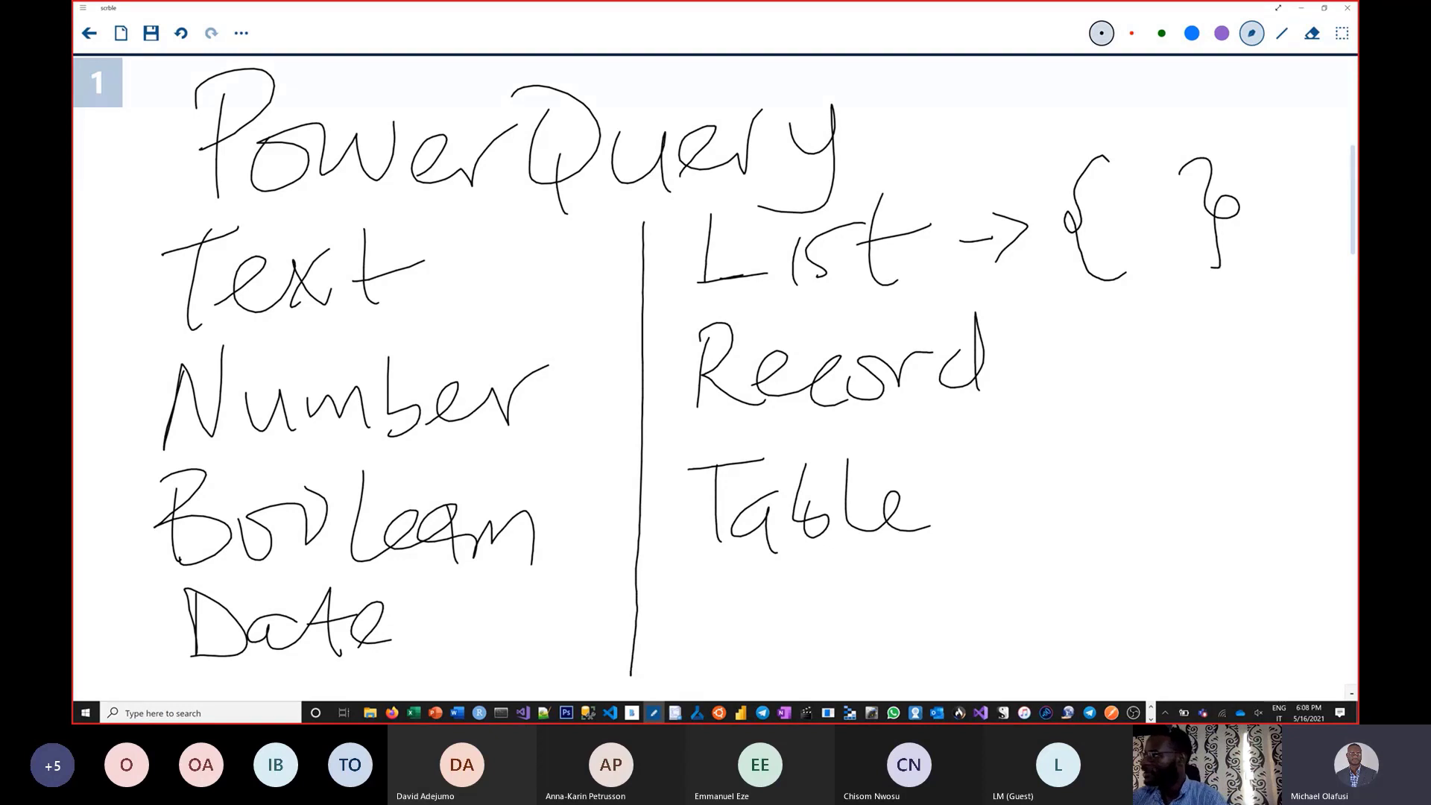
Draw '-> [ ]' after Record and an arrow after Table, then switch to Power Query Editor.
left_click_drag(1012, 363, 1085, 352)
mouse_move(1069, 330)
left_mouse_down()
mouse_move(1104, 347)
mouse_move(1071, 387)
left_mouse_up()
mouse_move(1158, 295)
left_mouse_down()
mouse_move(1134, 298)
mouse_move(1167, 389)
left_mouse_up()
mouse_move(1263, 301)
left_mouse_down()
mouse_move(1293, 297)
mouse_move(1293, 373)
mouse_move(1263, 386)
left_mouse_up()
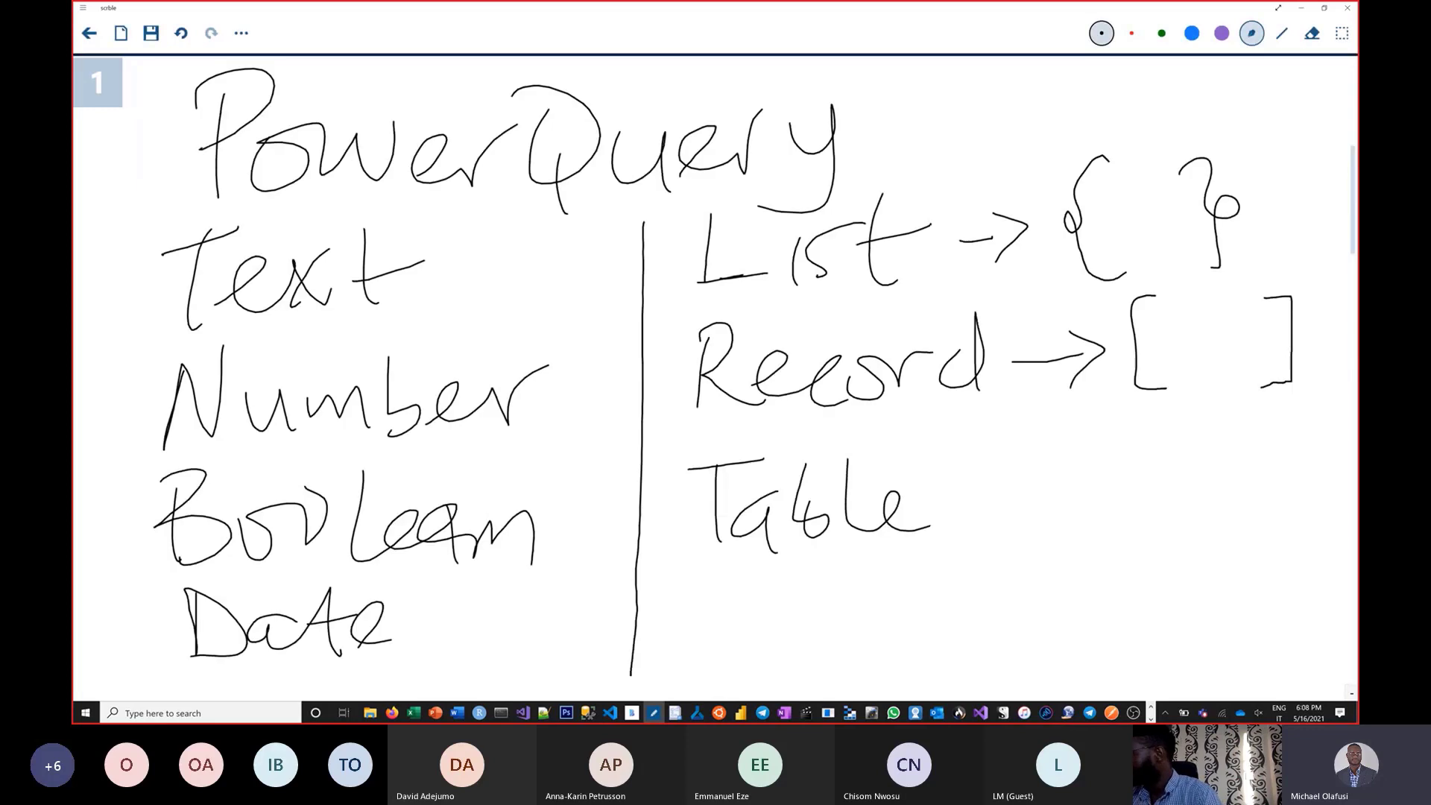
mouse_move(945, 505)
left_mouse_down()
mouse_move(1029, 510)
mouse_move(977, 537)
left_mouse_up()
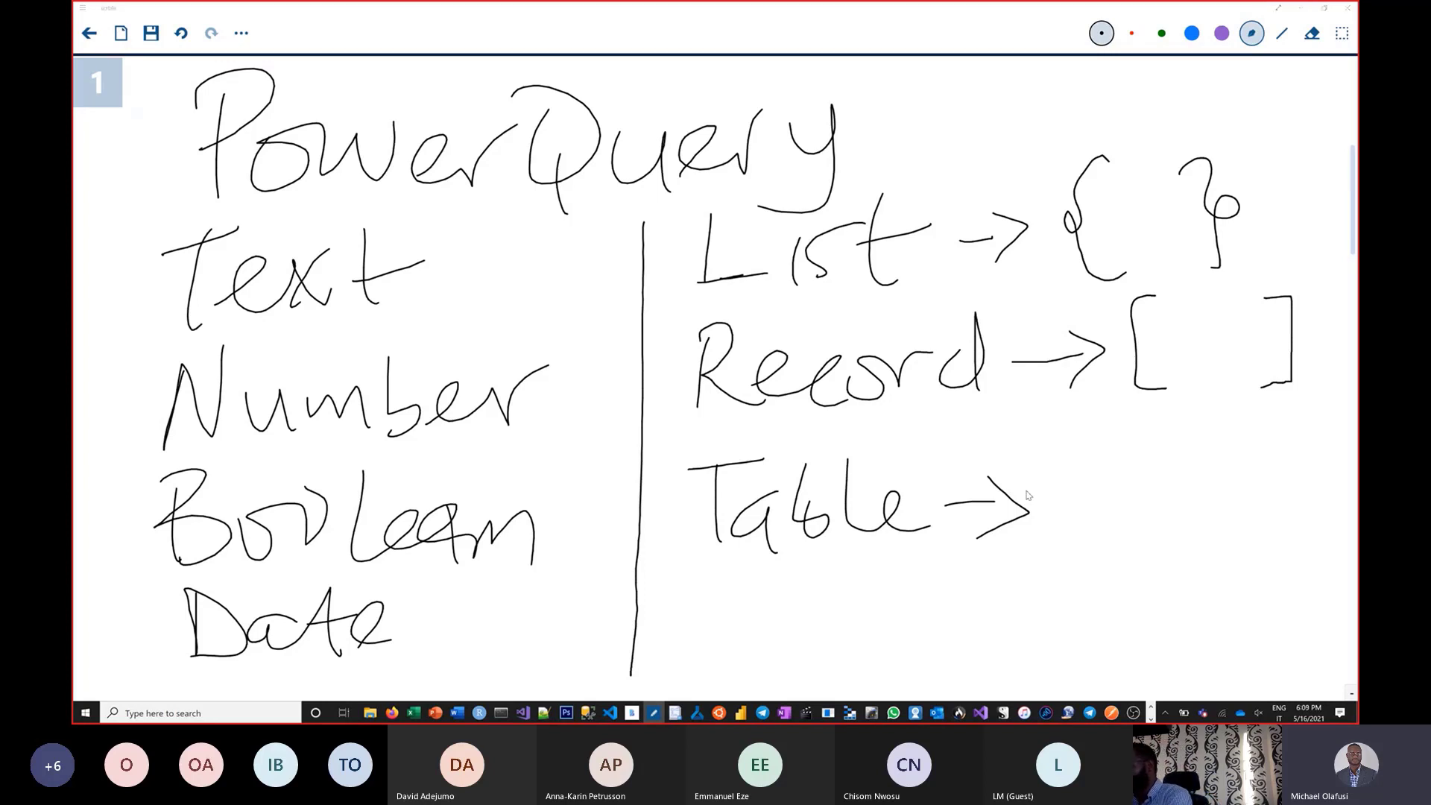
key("alt+Tab")
key("alt+Tab")
key("alt+Tab")
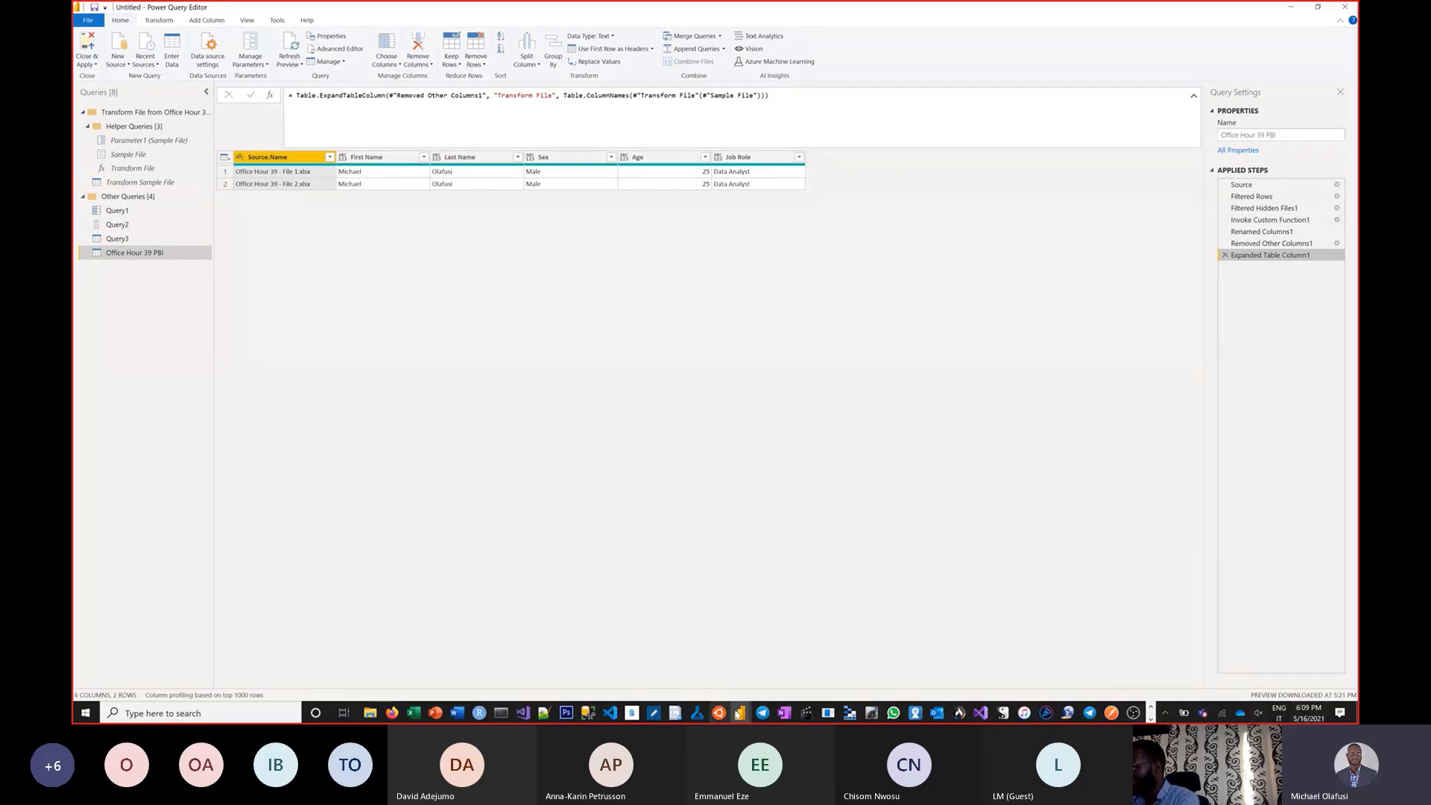
Launch a new Power BI Desktop instance from the taskbar jump list.
left_click(738, 714)
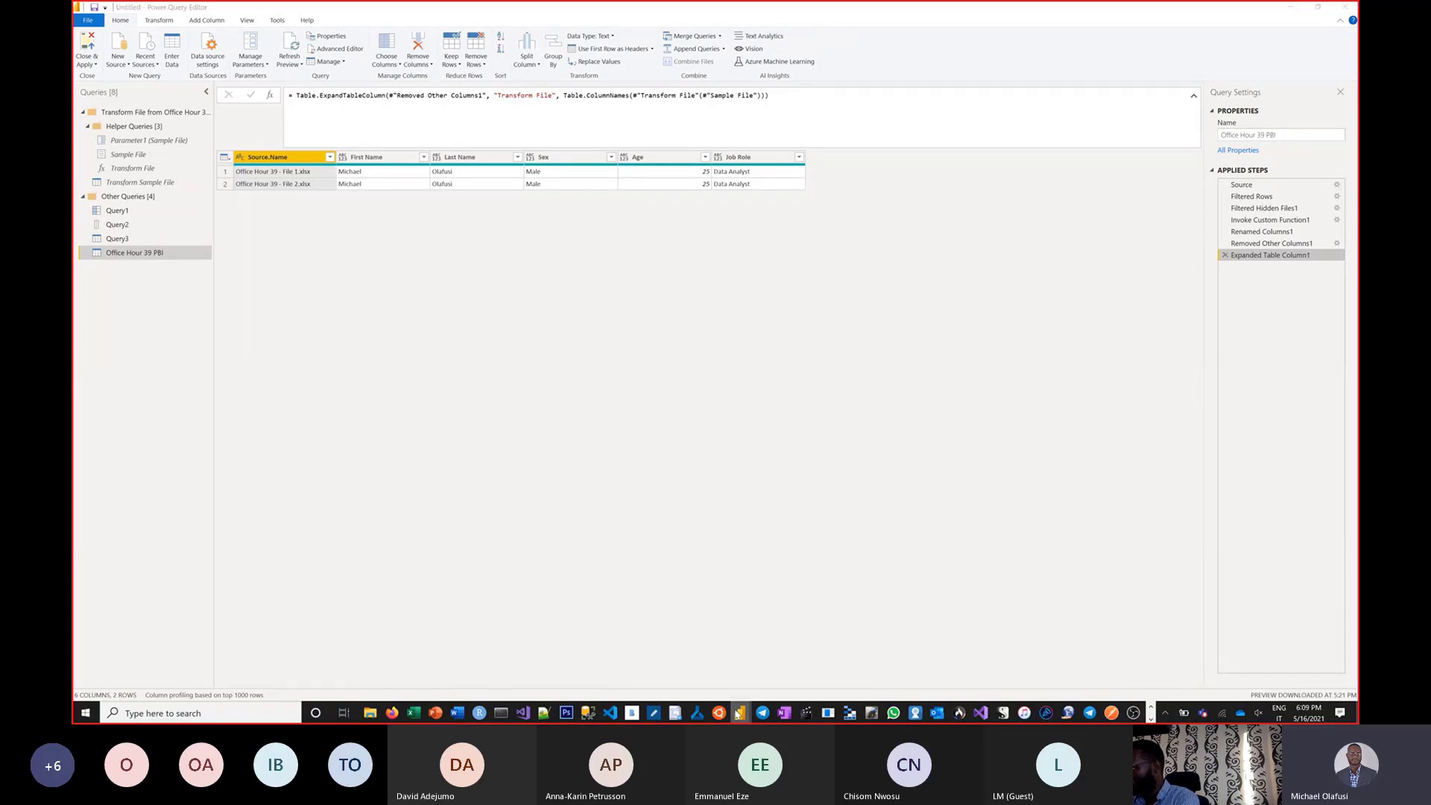
right_click(738, 714)
left_click(715, 651)
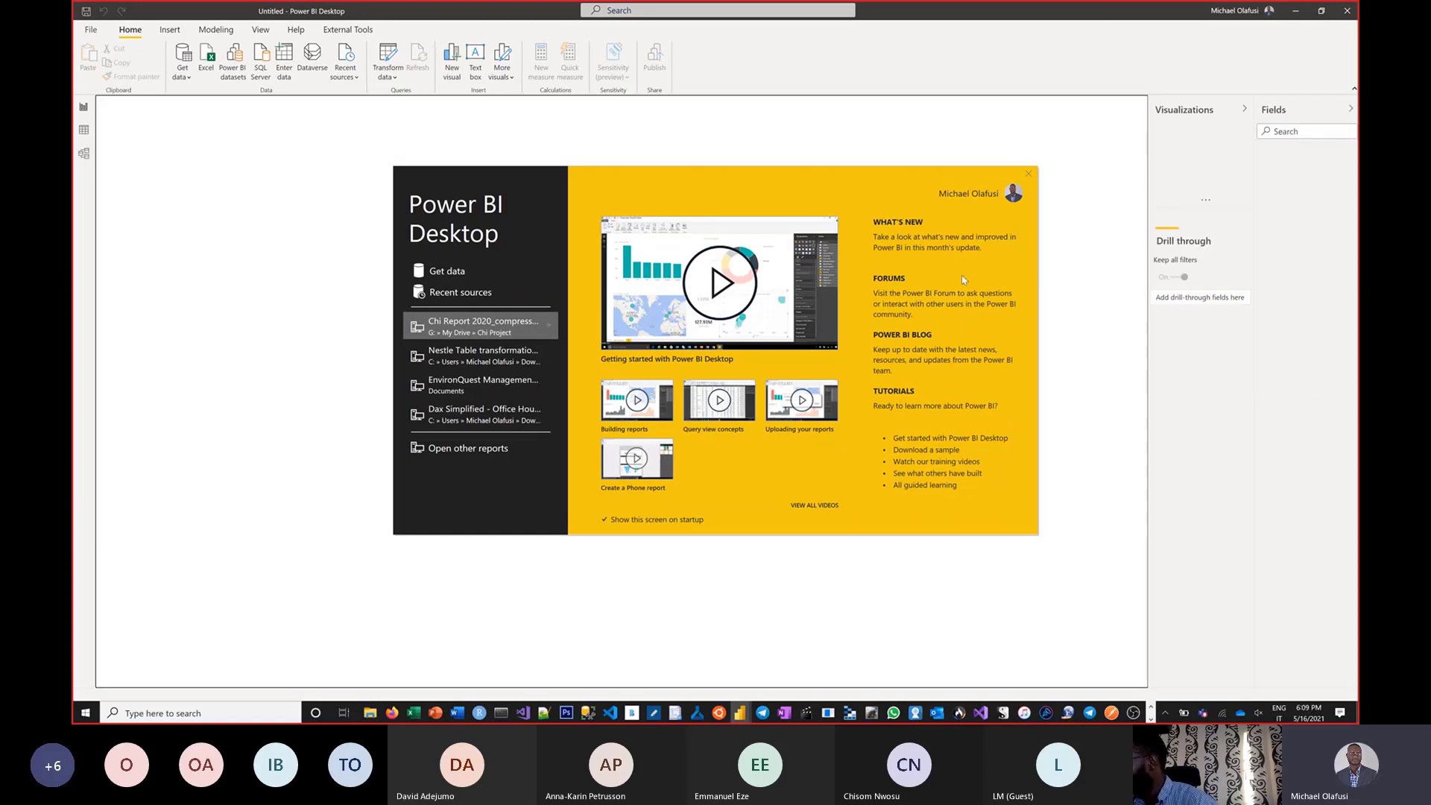
Close the welcome screen and open Transform data for the Untitled report.
left_click(1027, 175)
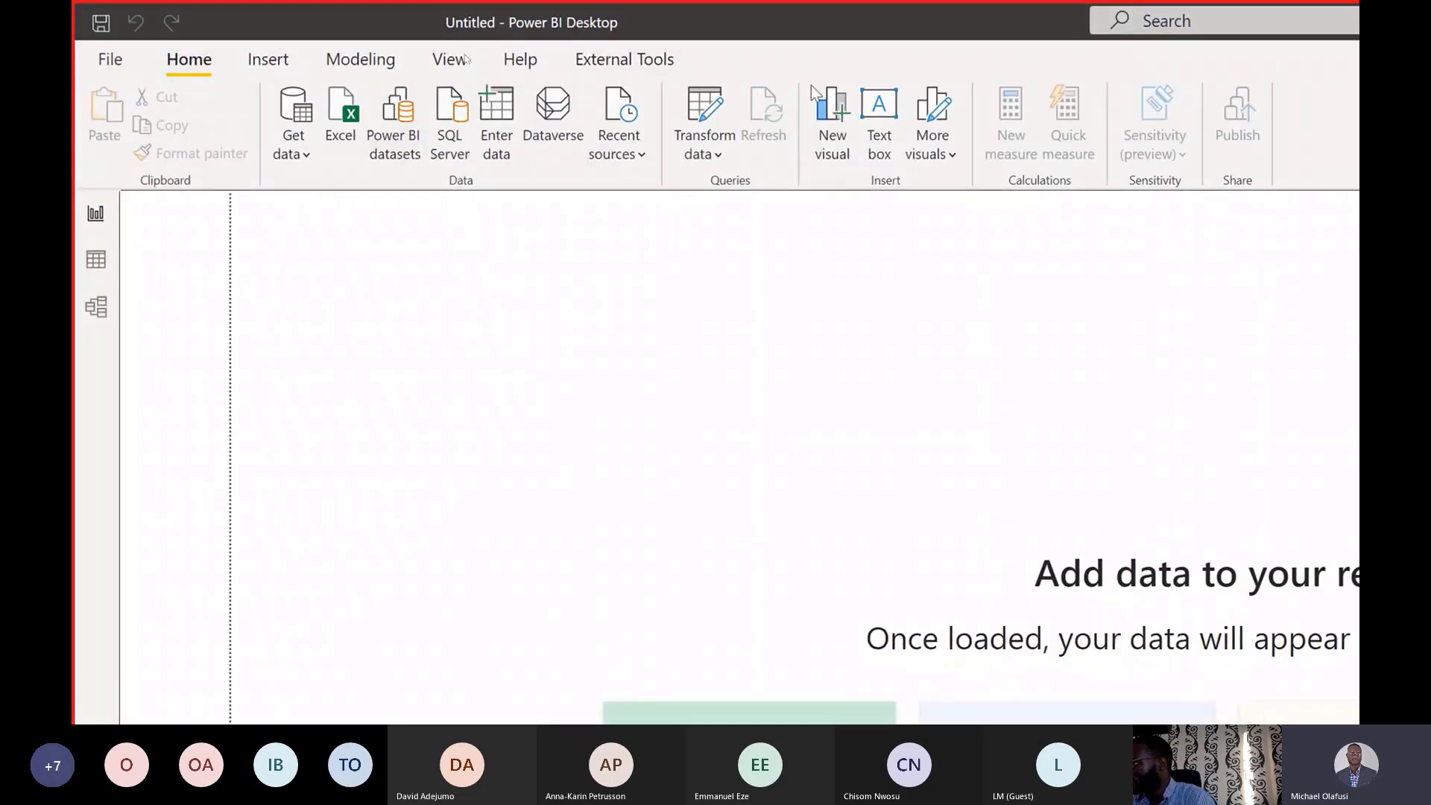
left_click(693, 103)
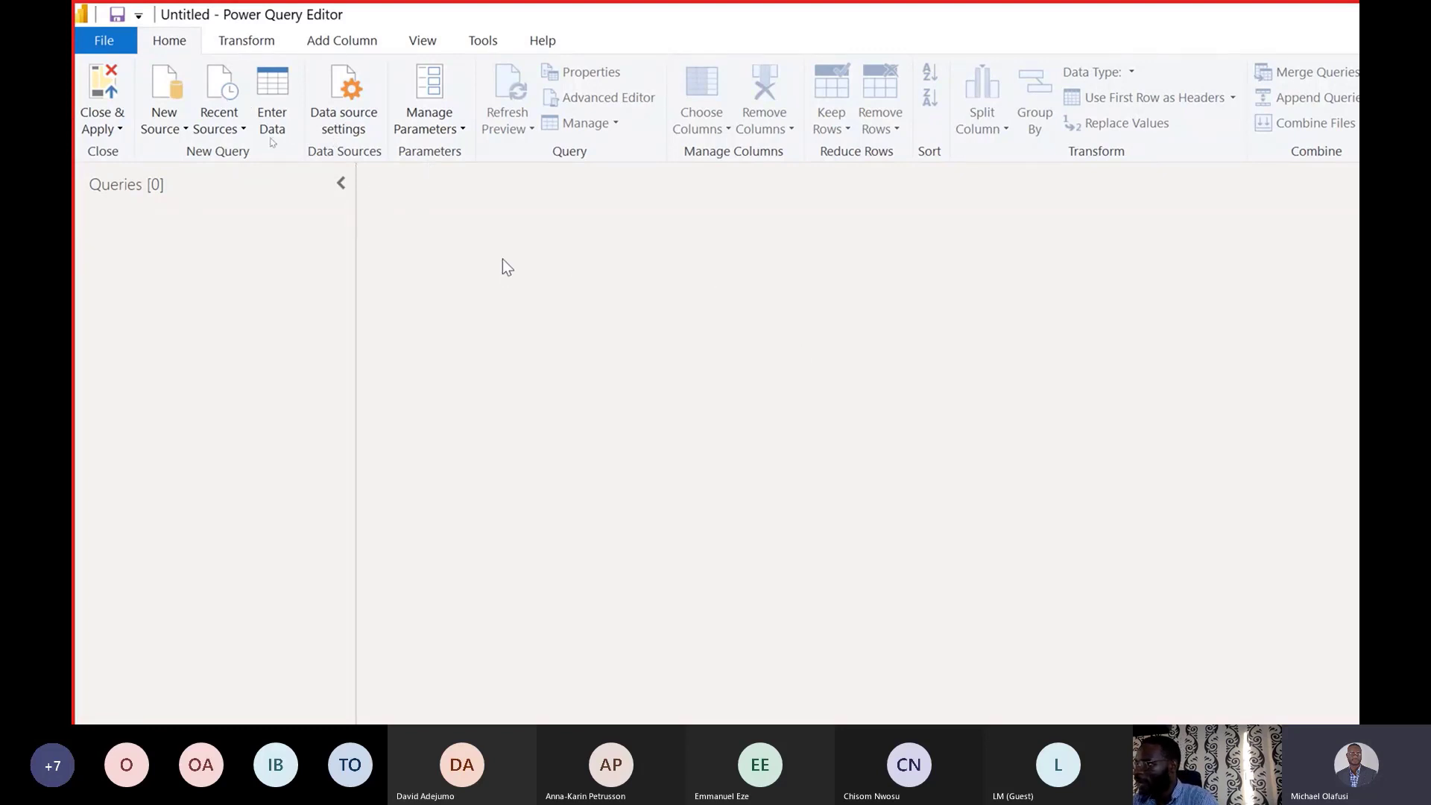
Add a Blank Query (Query1) via New Source and select its name.
left_click(156, 131)
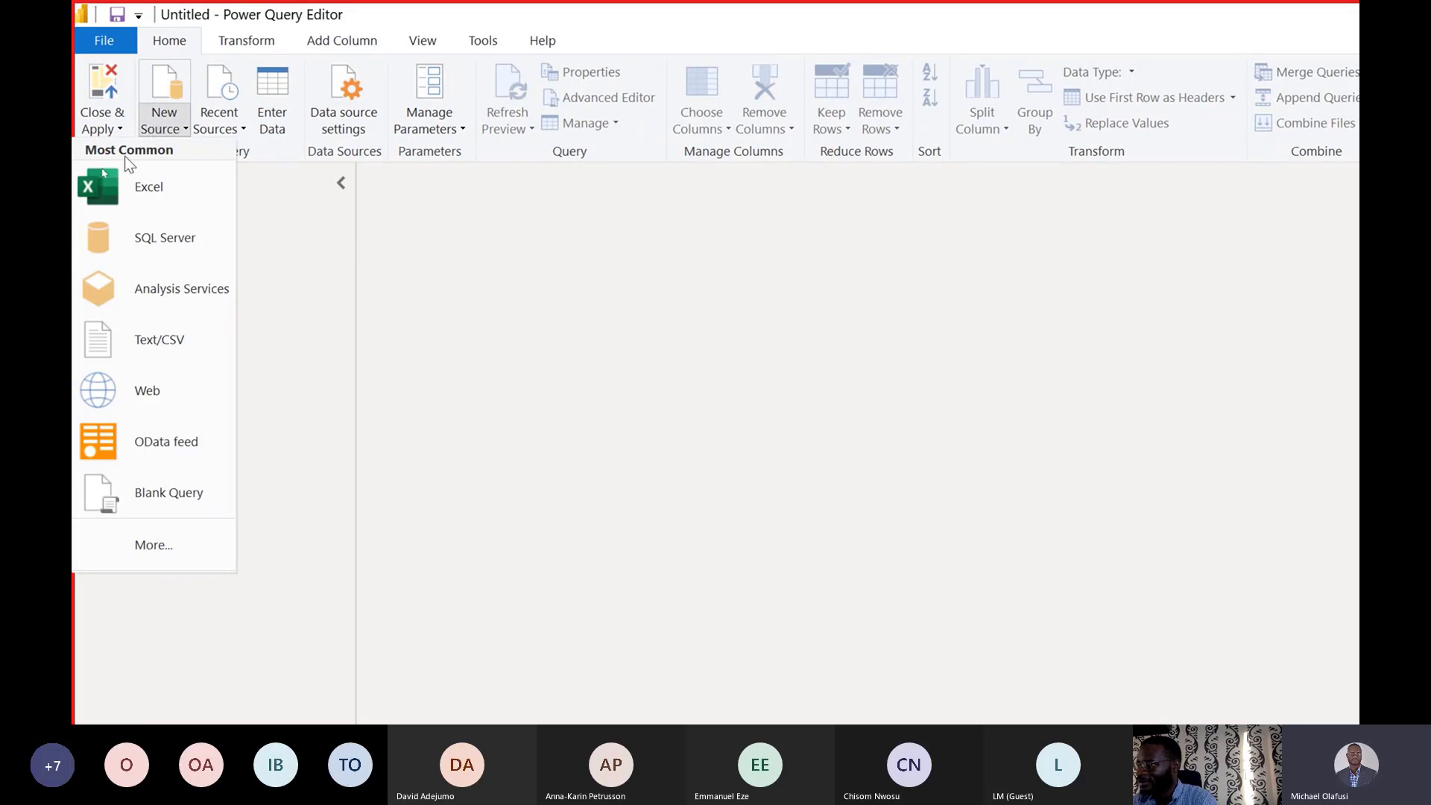
left_click(145, 503)
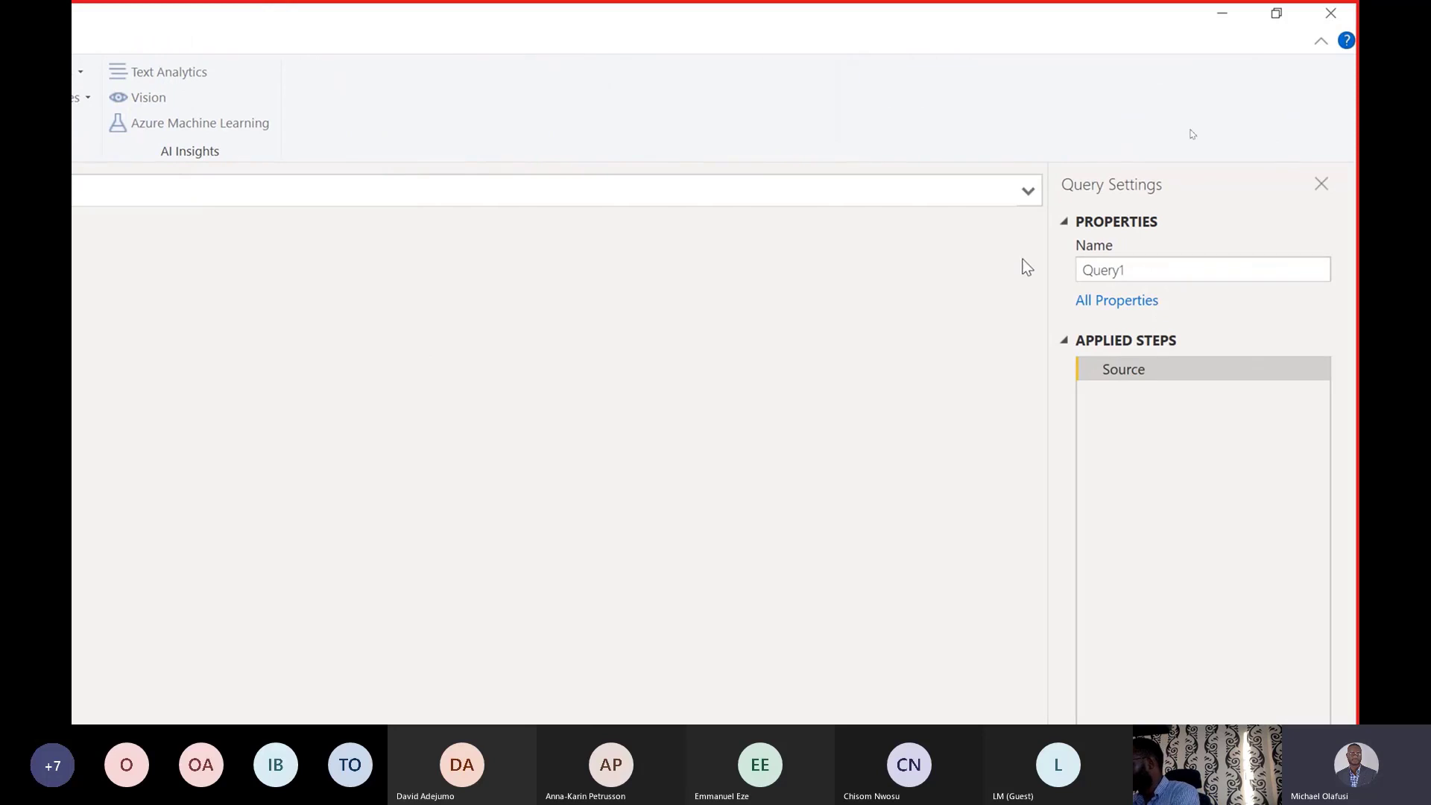
key("ctrl+a")
Rename Query1 to 'List' and begin its formula with '='.
left_click(1148, 275)
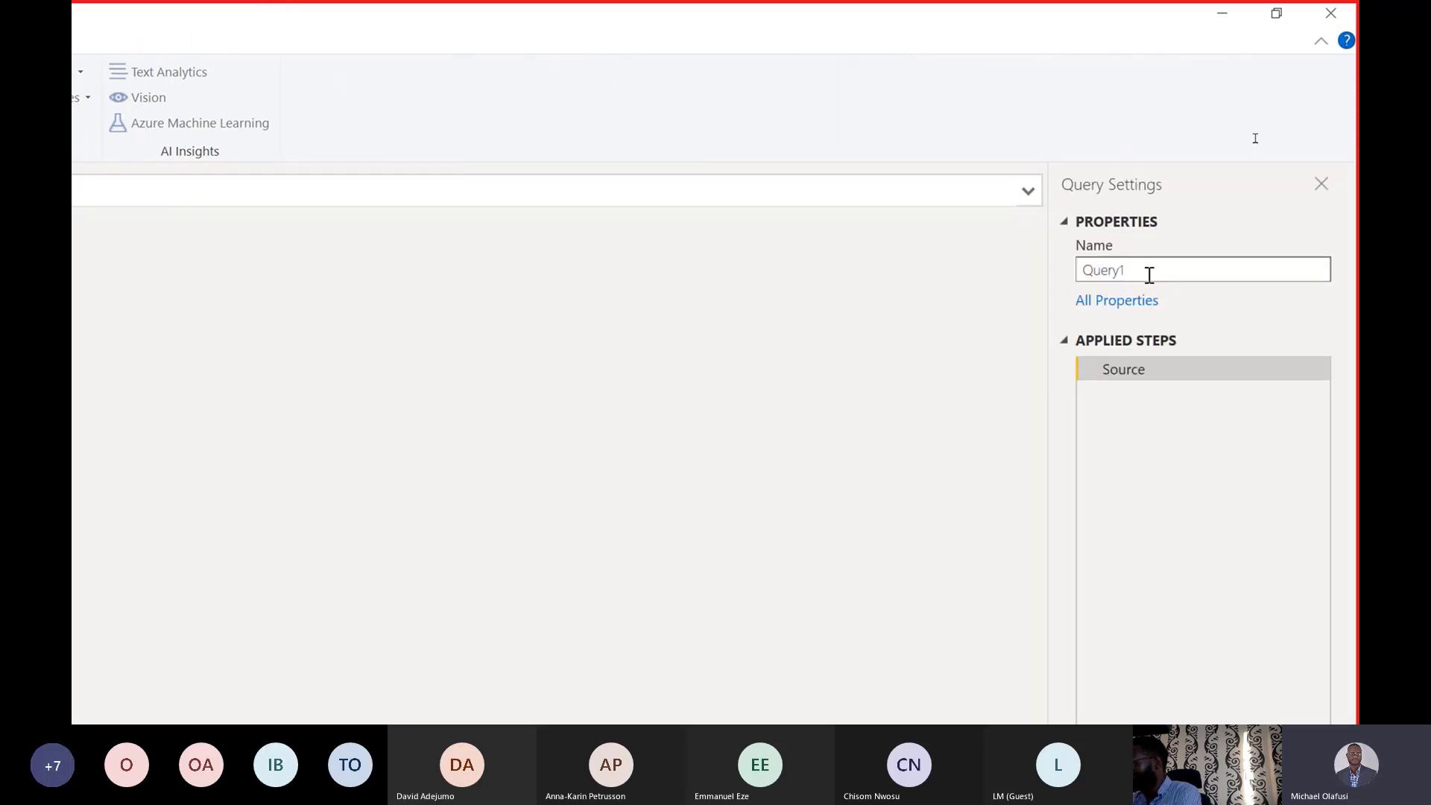
key("BackSpace")
key("BackSpace")
key("BackSpace")
key("BackSpace")
key("BackSpace")
type("L")
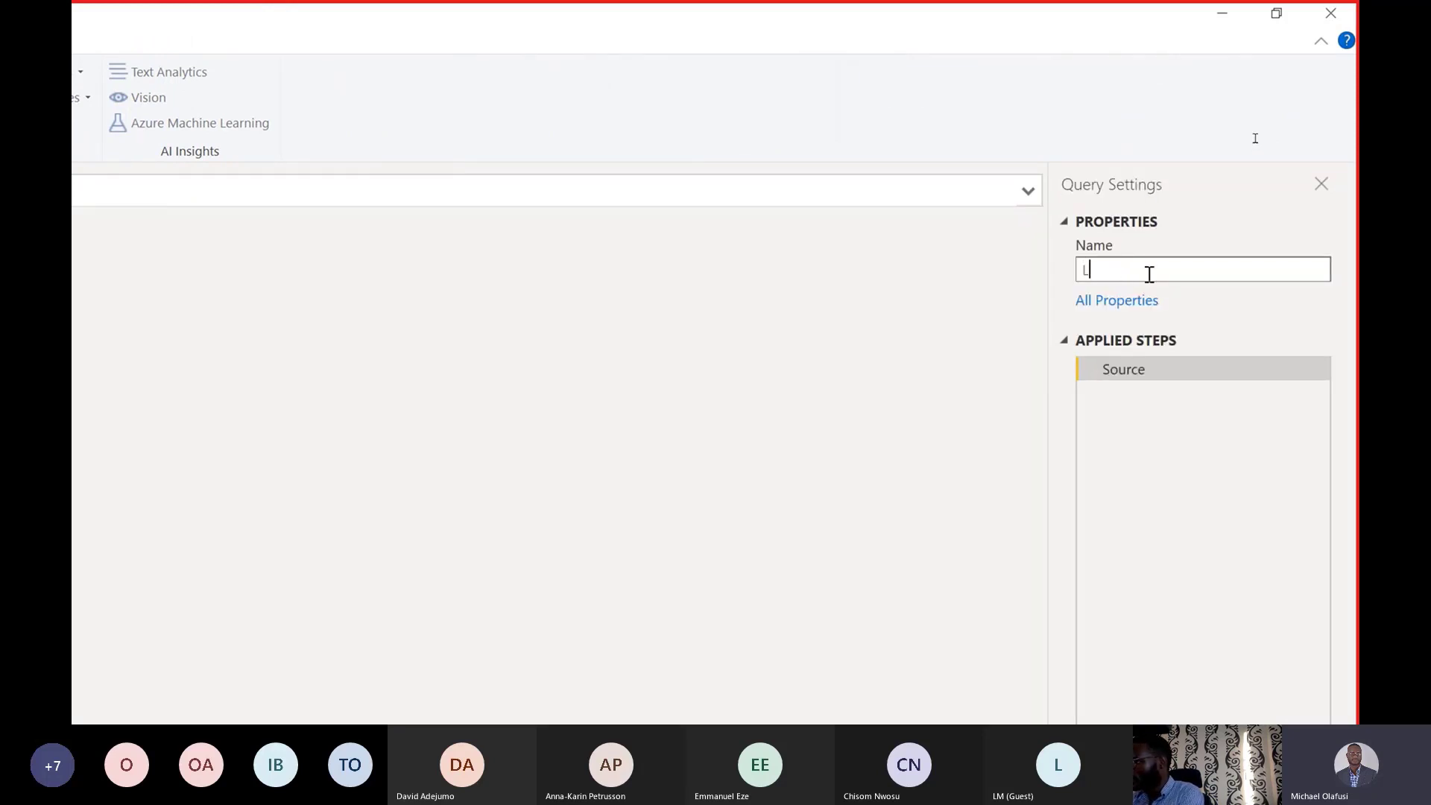
type("ist")
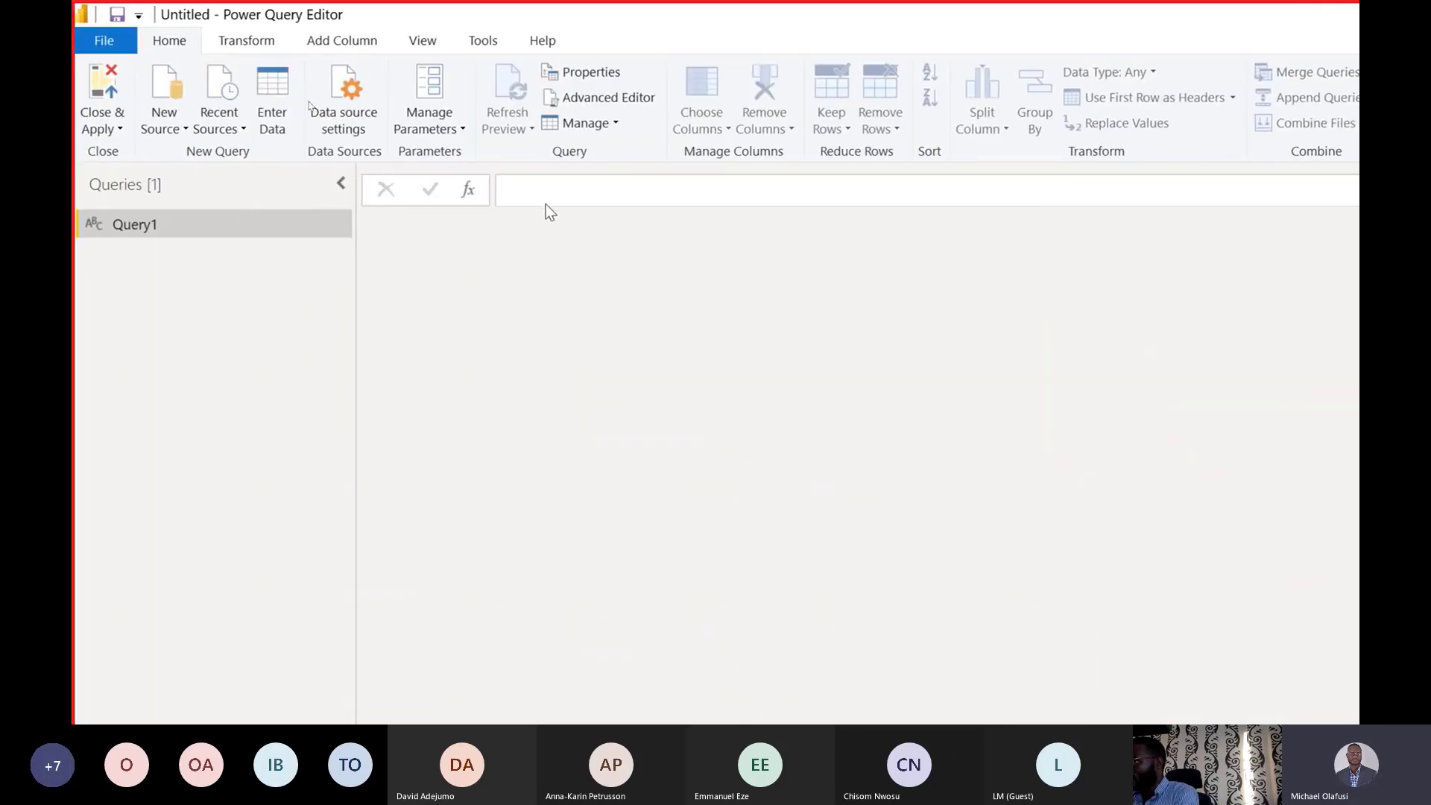
left_click(548, 196)
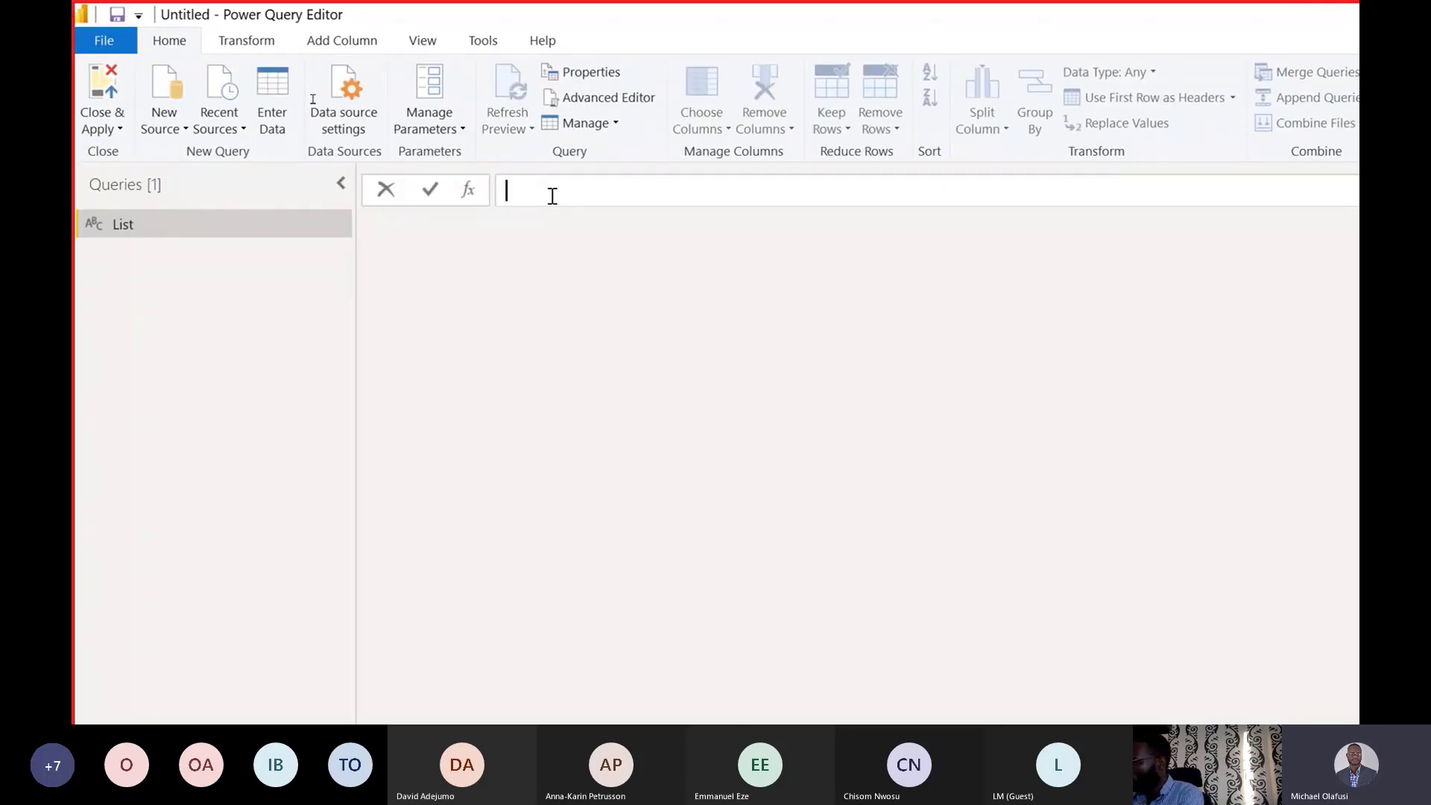
type("=")
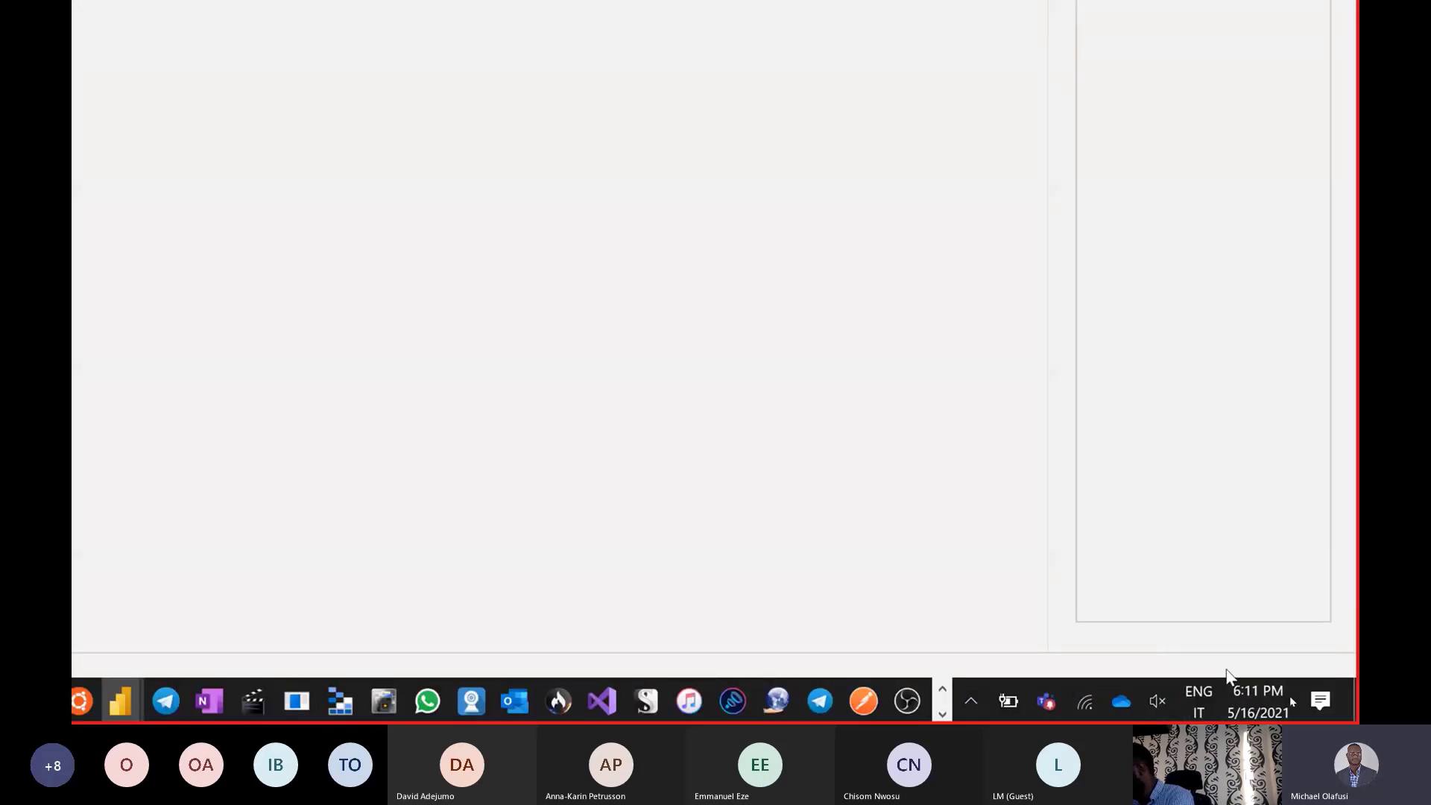
Switch the Windows keyboard layout from Italian to English (United States) US.
left_click(1208, 706)
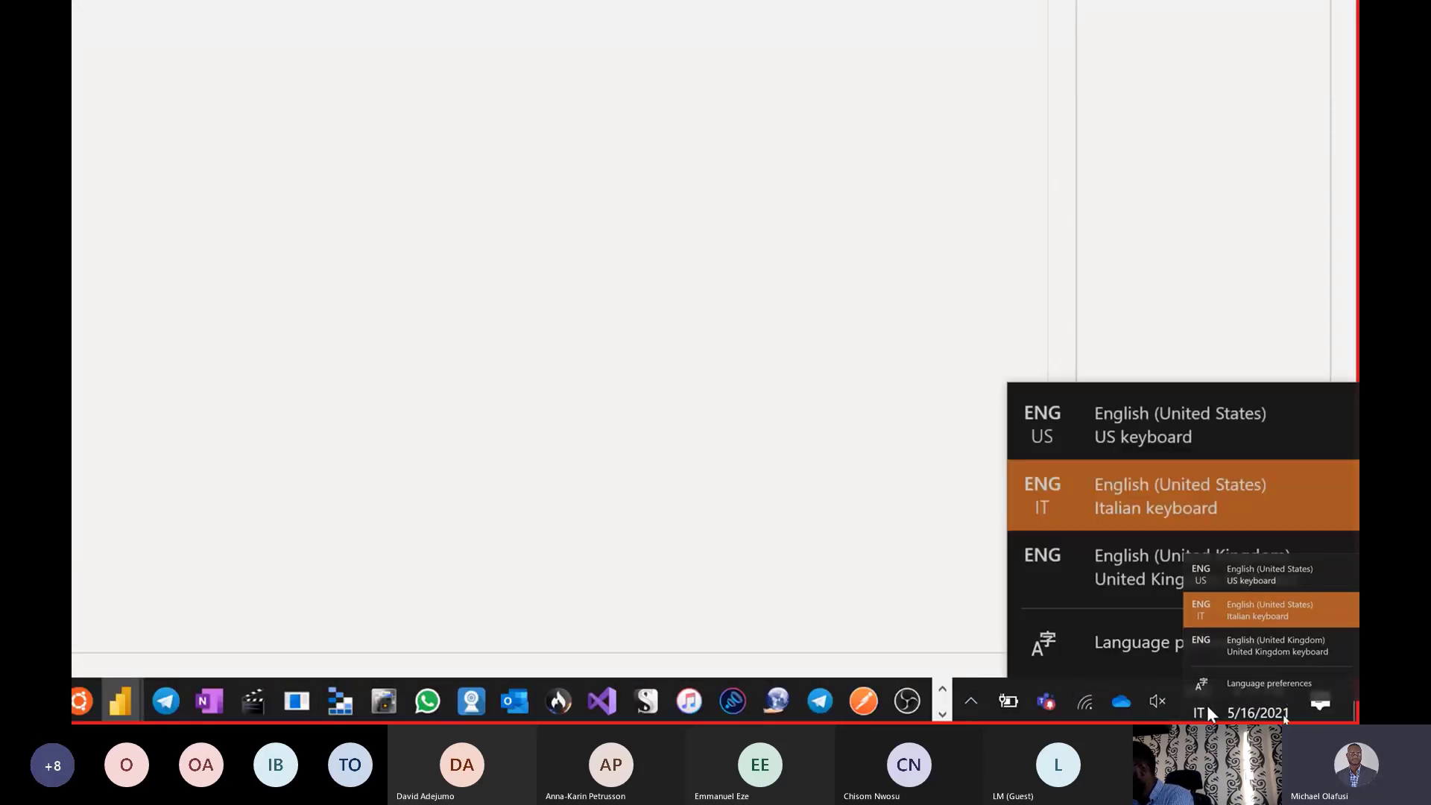
left_click(1206, 705)
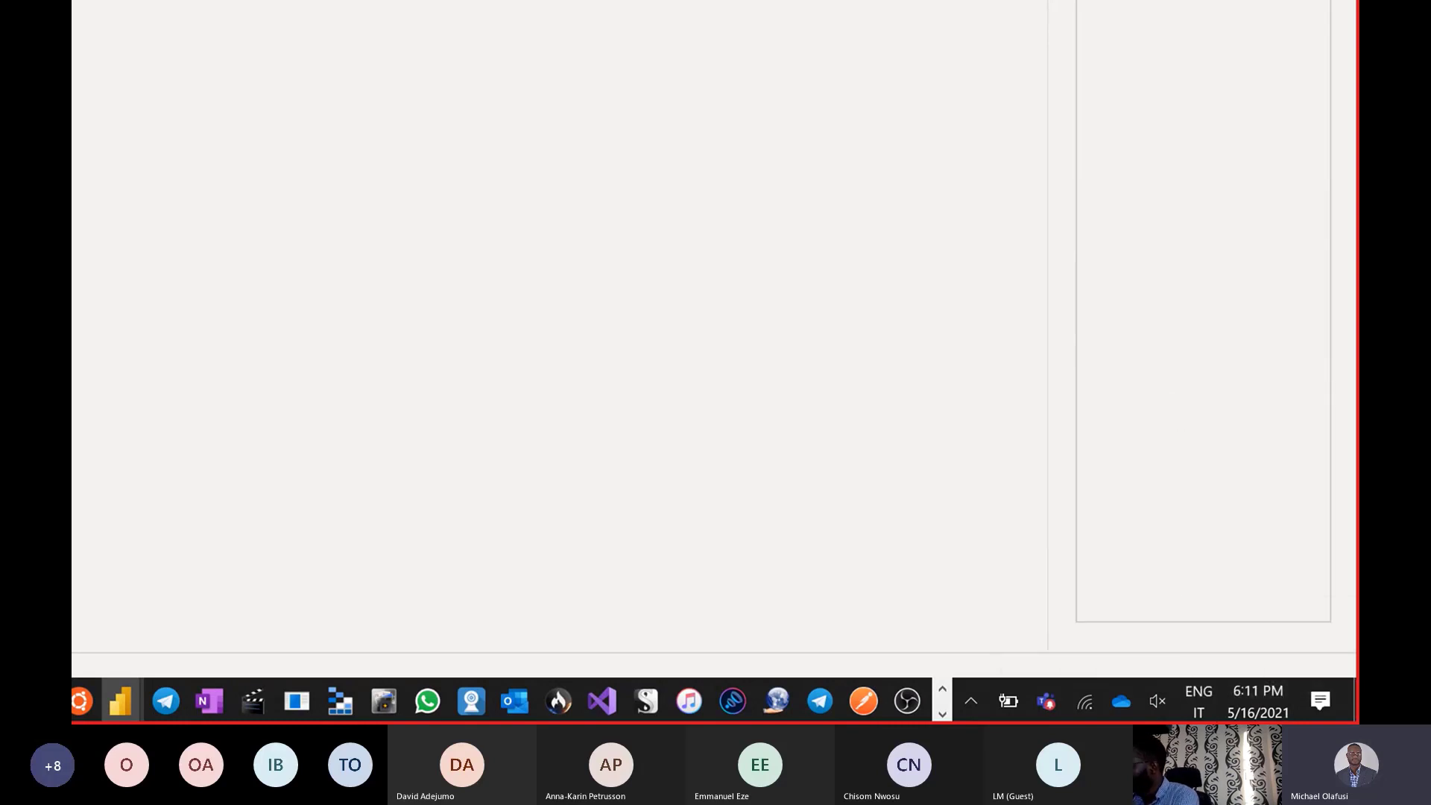
left_click(1046, 702)
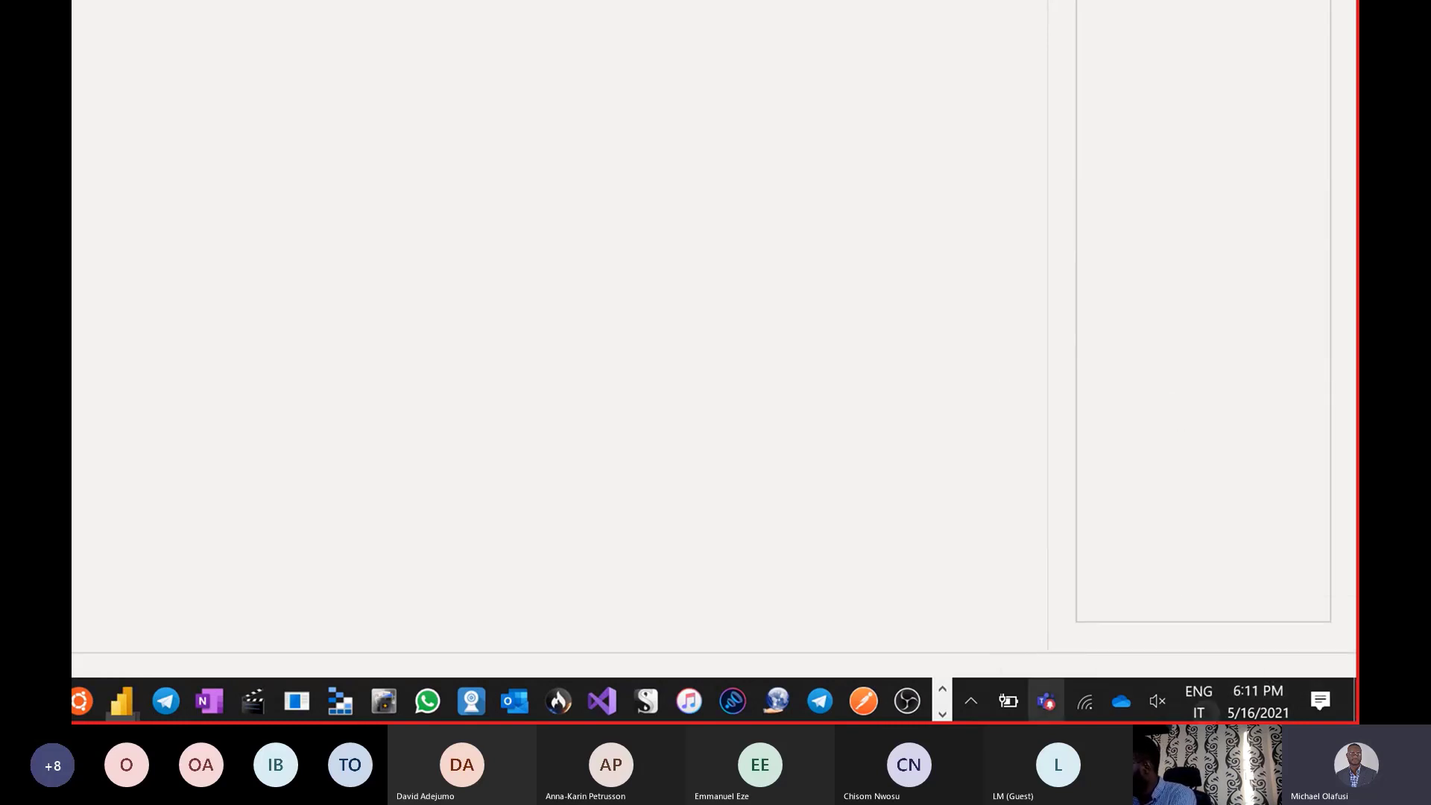
left_click(1046, 701)
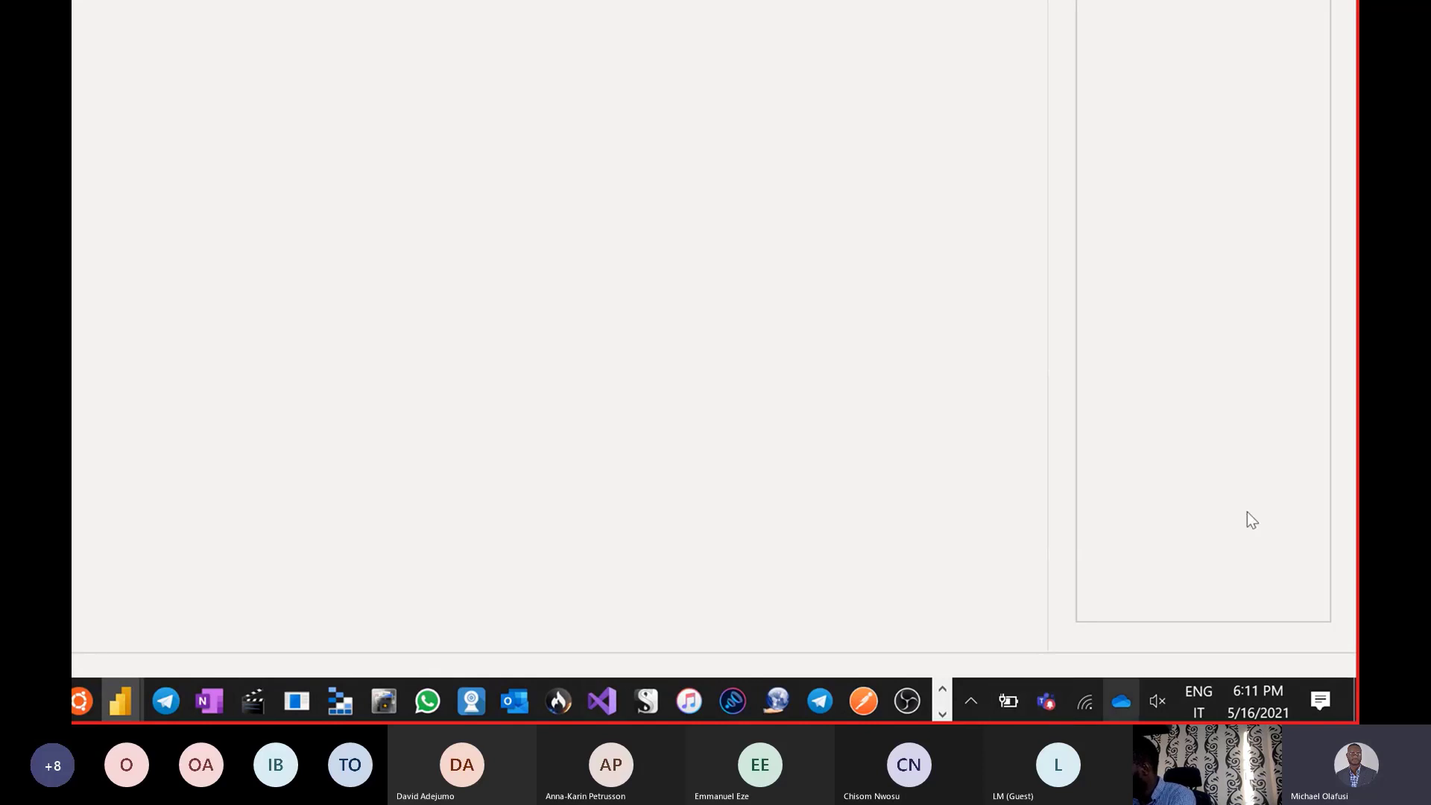
left_click(1199, 702)
left_click(1226, 642)
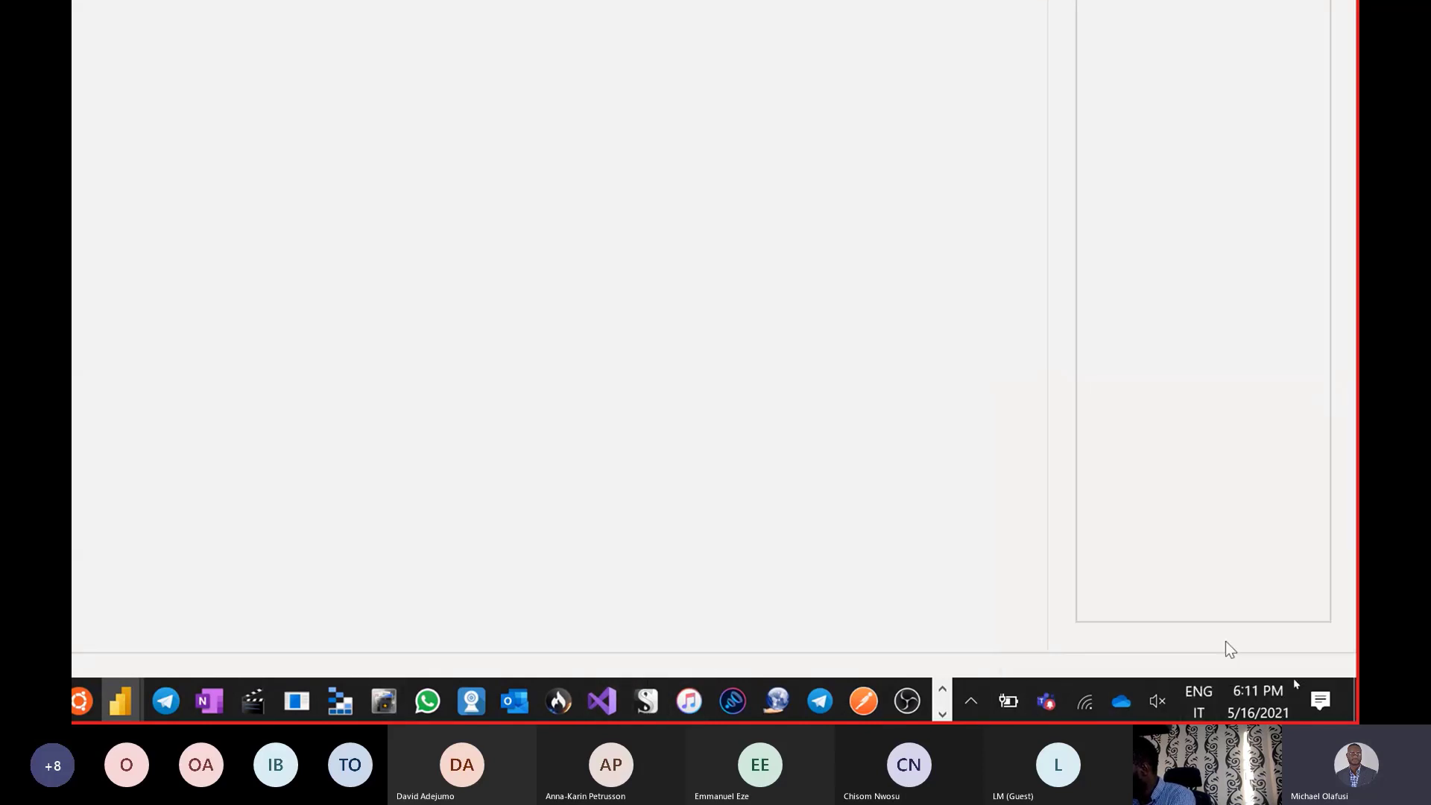
left_click(1199, 704)
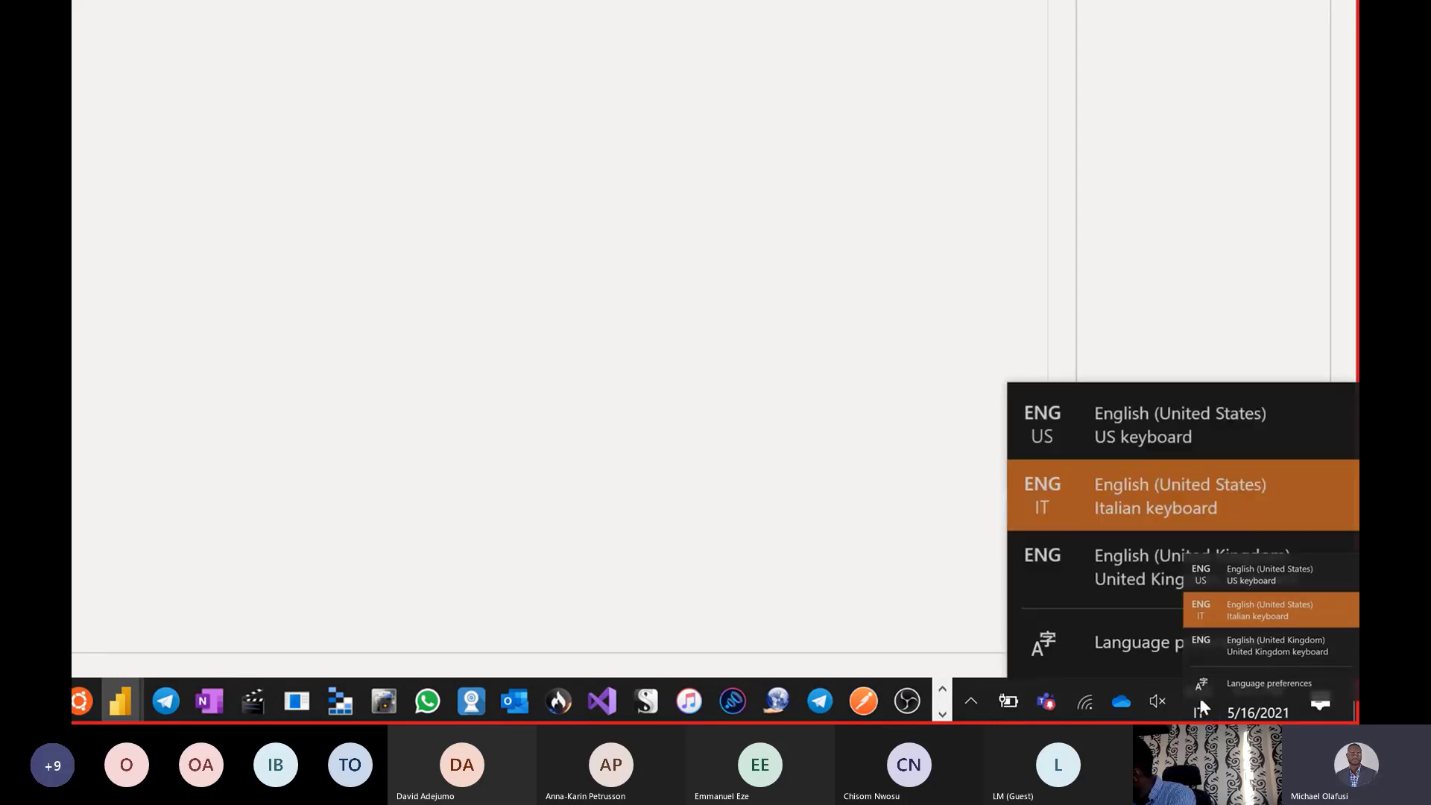
left_click(1267, 575)
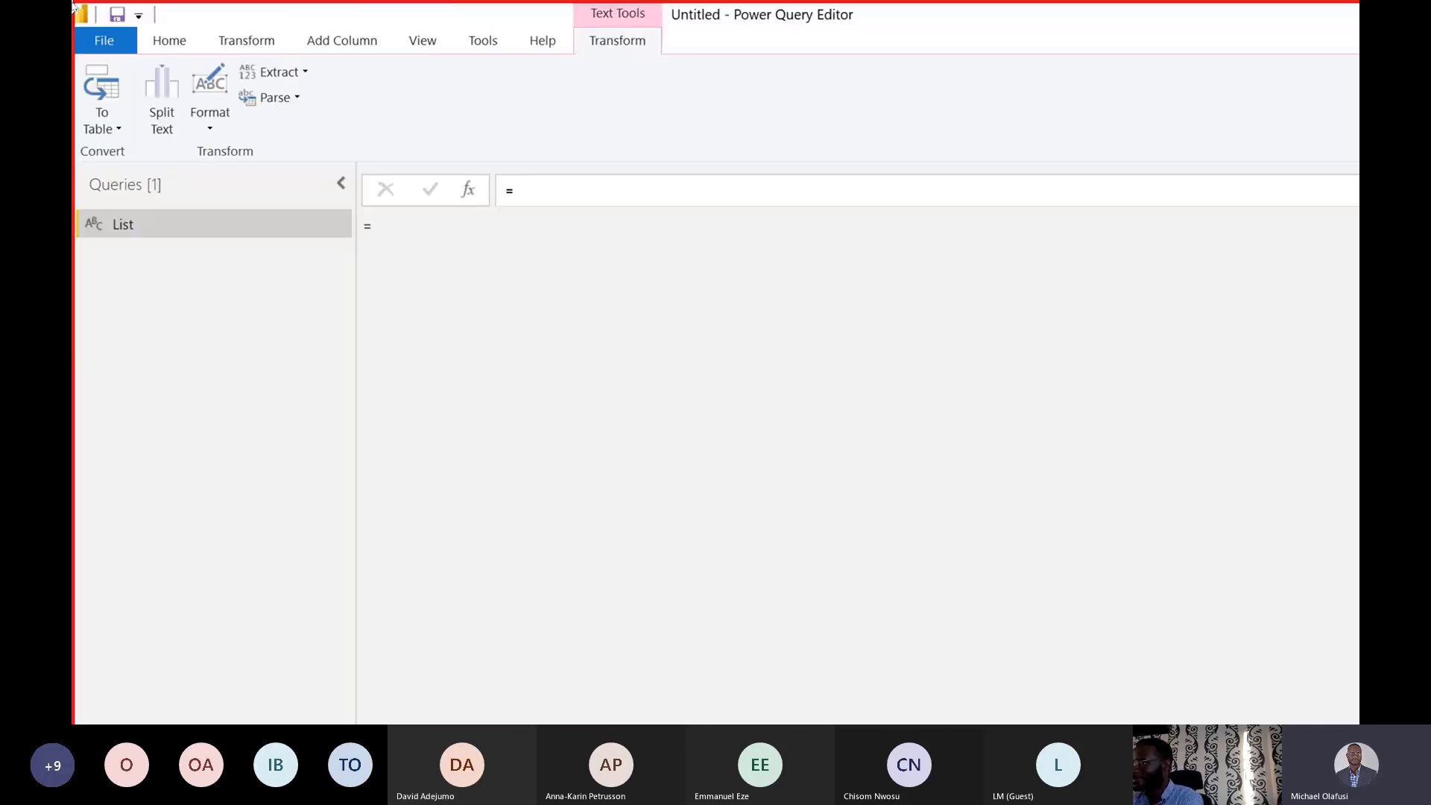
Complete the List formula as ={1,2,3,4,5} and commit it.
left_click(616, 199)
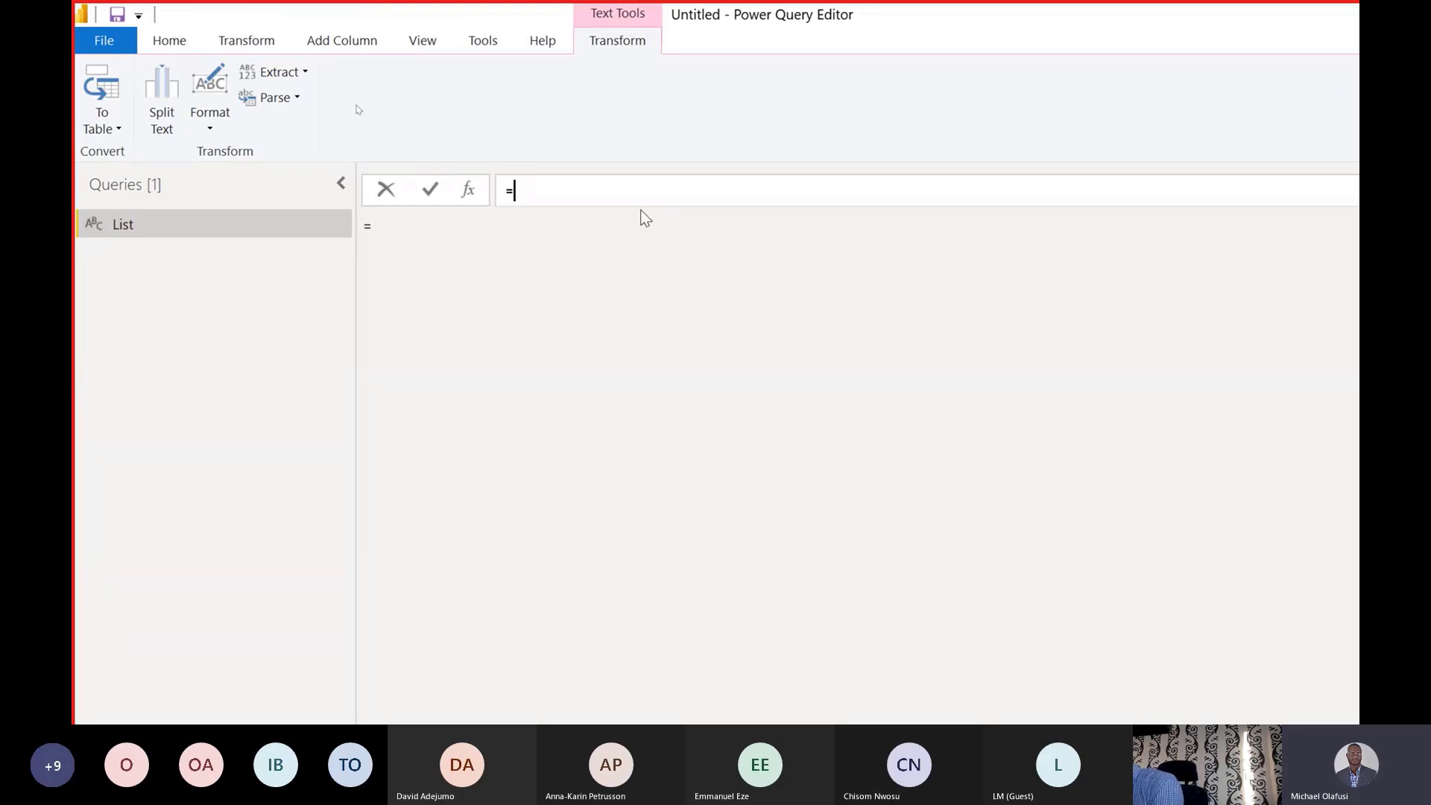
type("{")
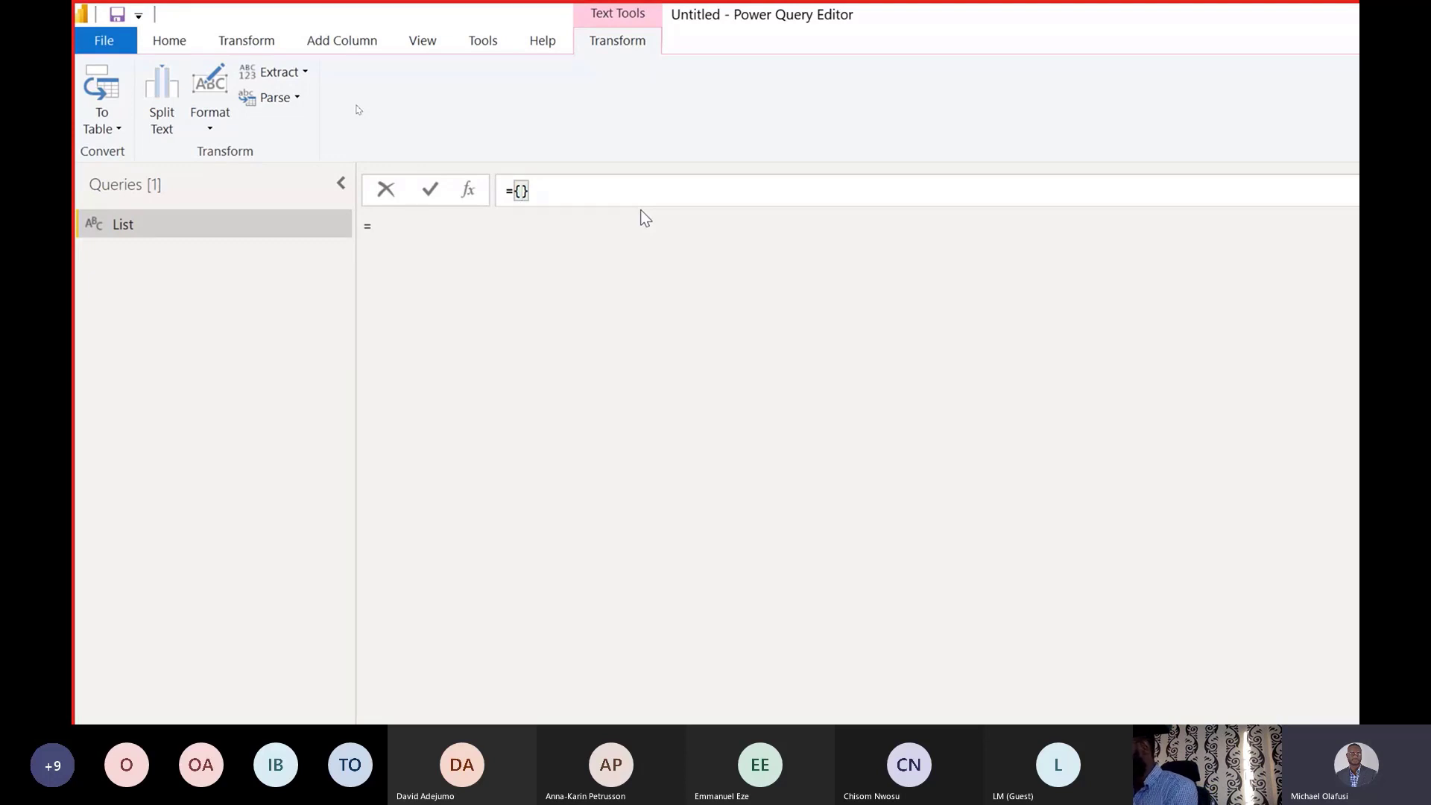
type("1,2,3,4")
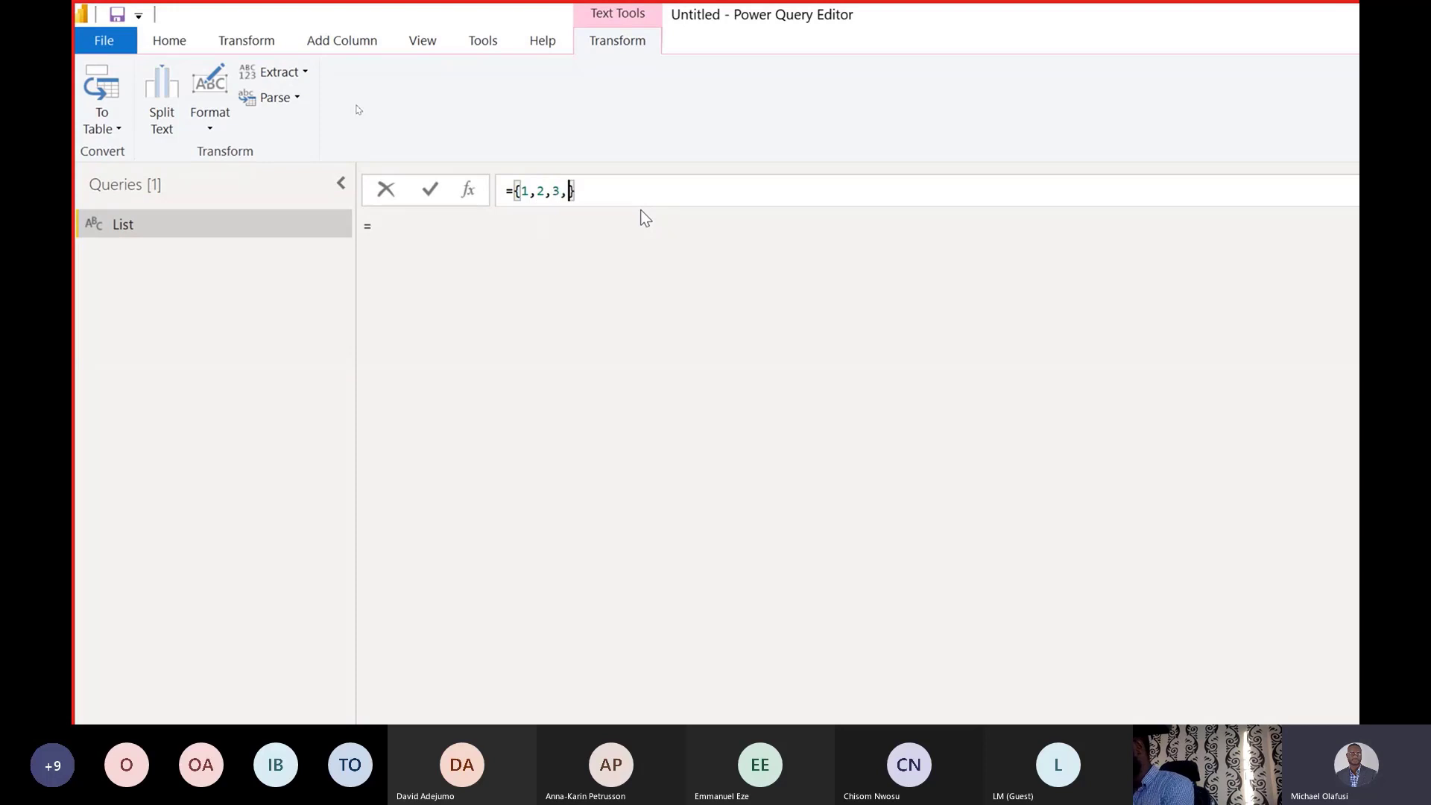
type(",5")
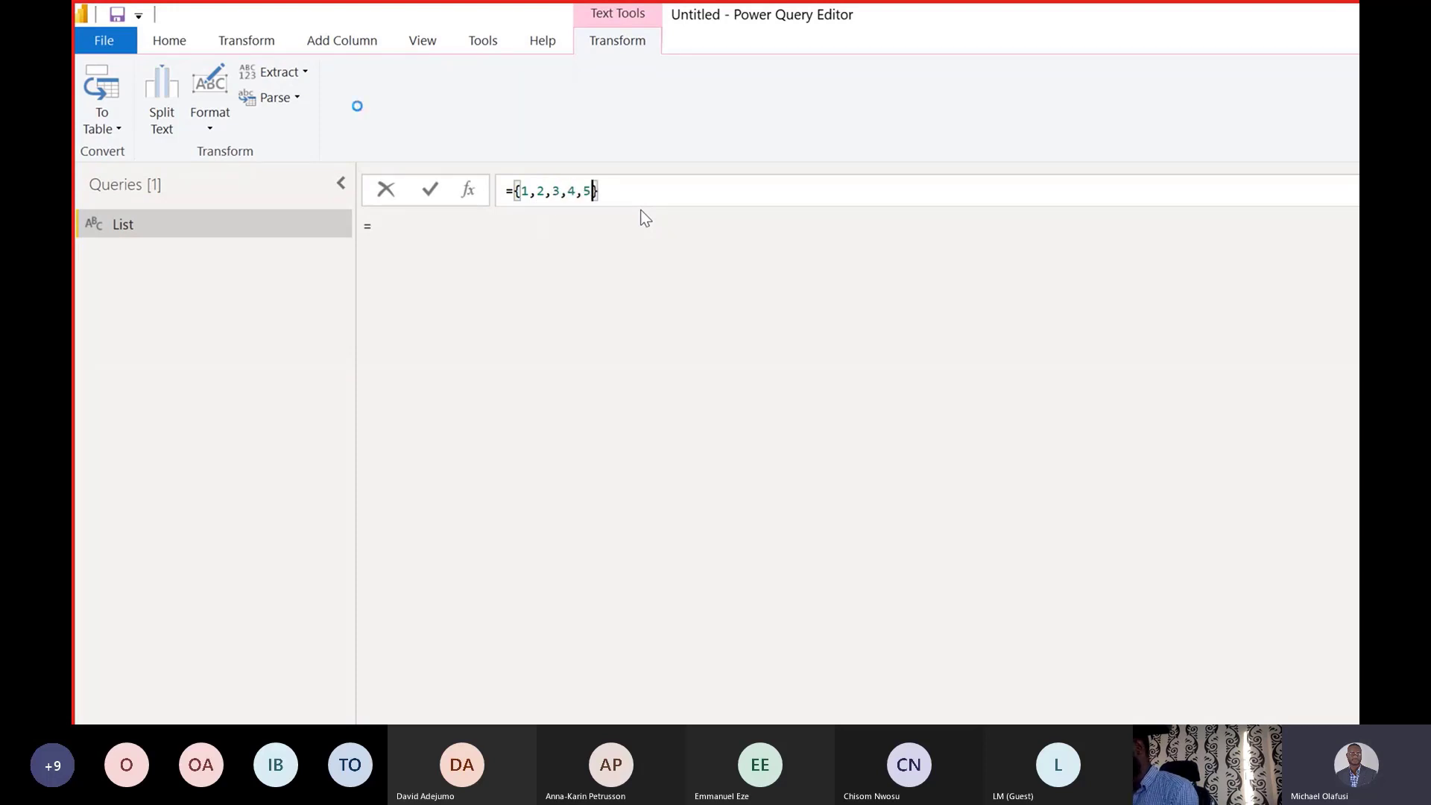
key("Return")
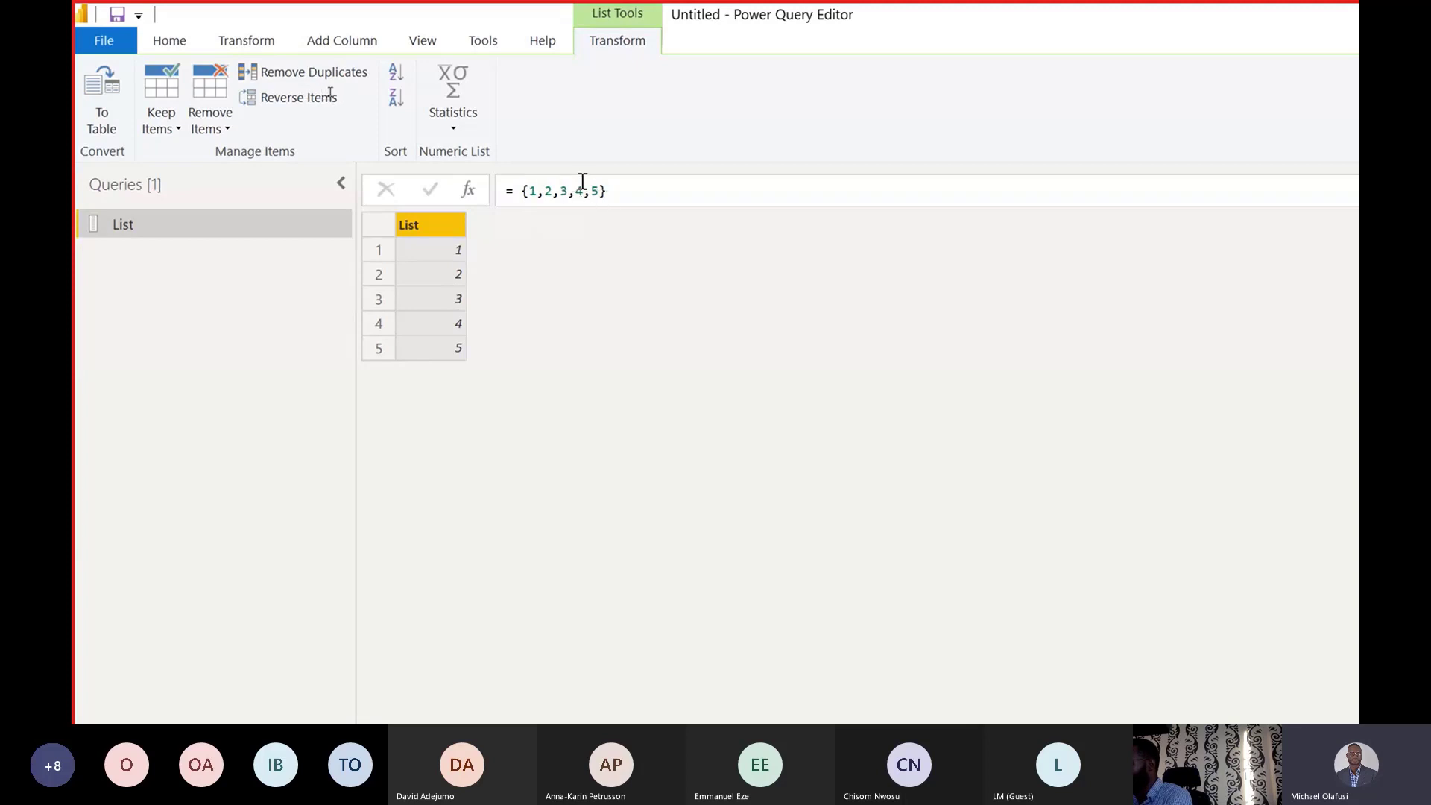
Change the list to the range {1..5}, then to {1..15} for 15 rows.
left_click_drag(593, 191, 538, 192)
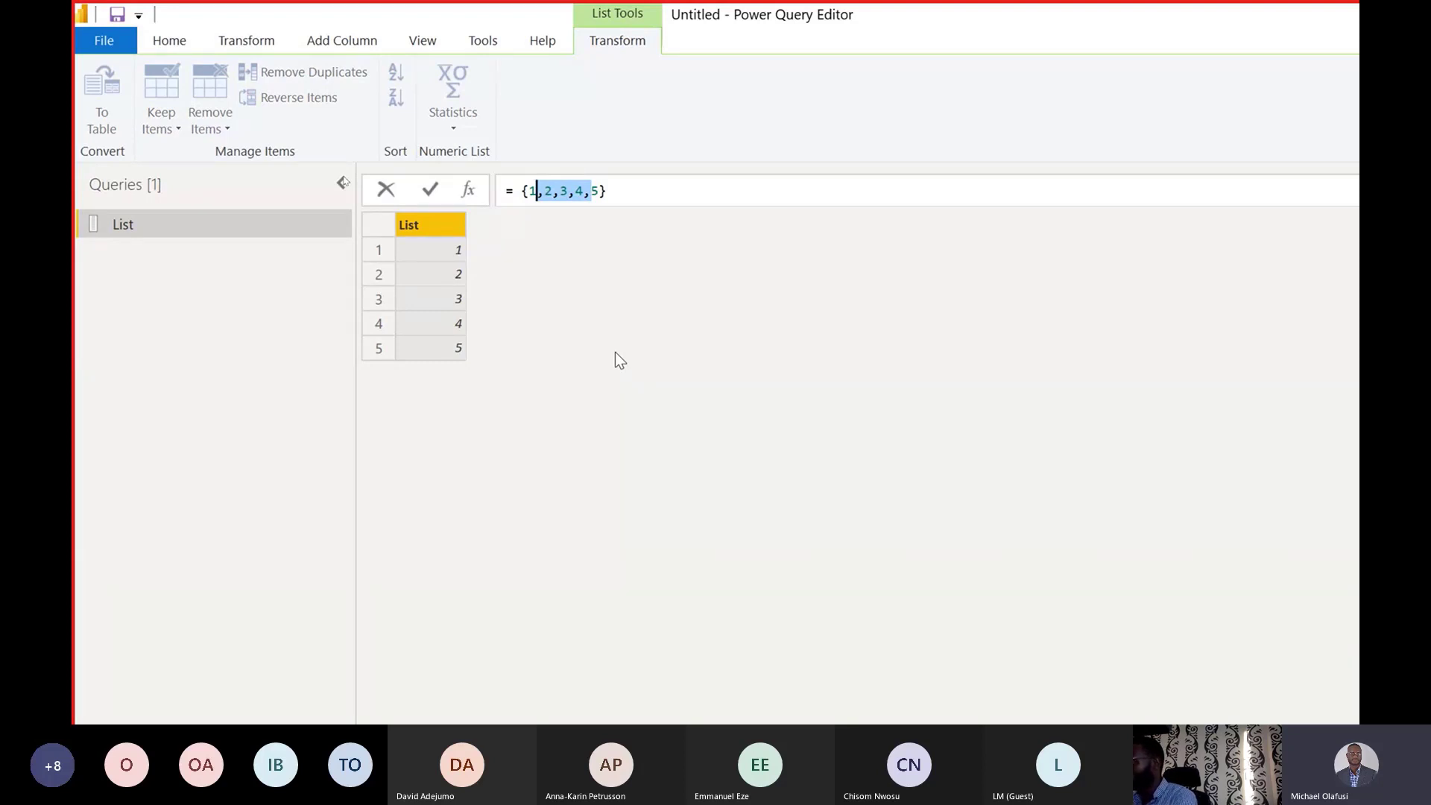
type("..")
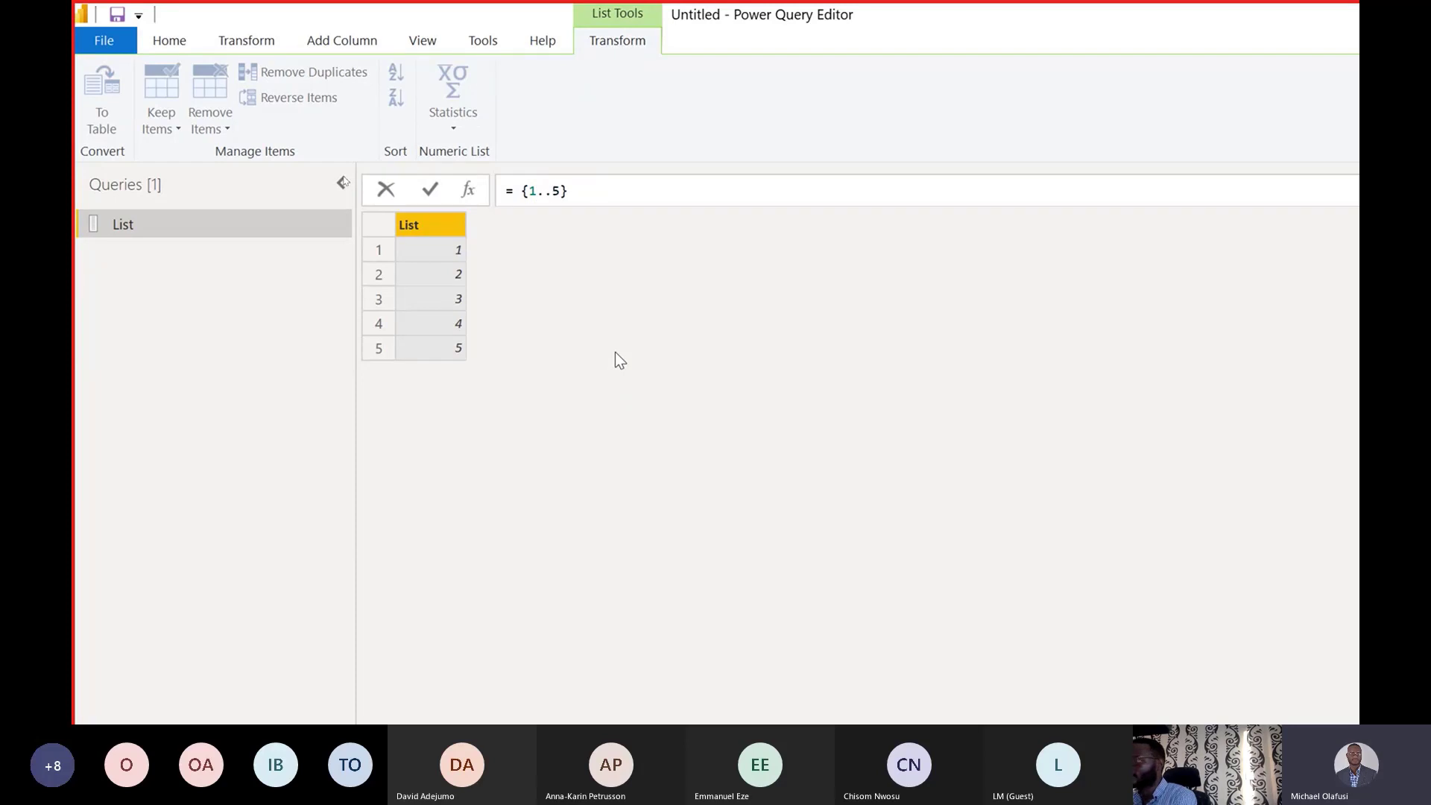
key("Return")
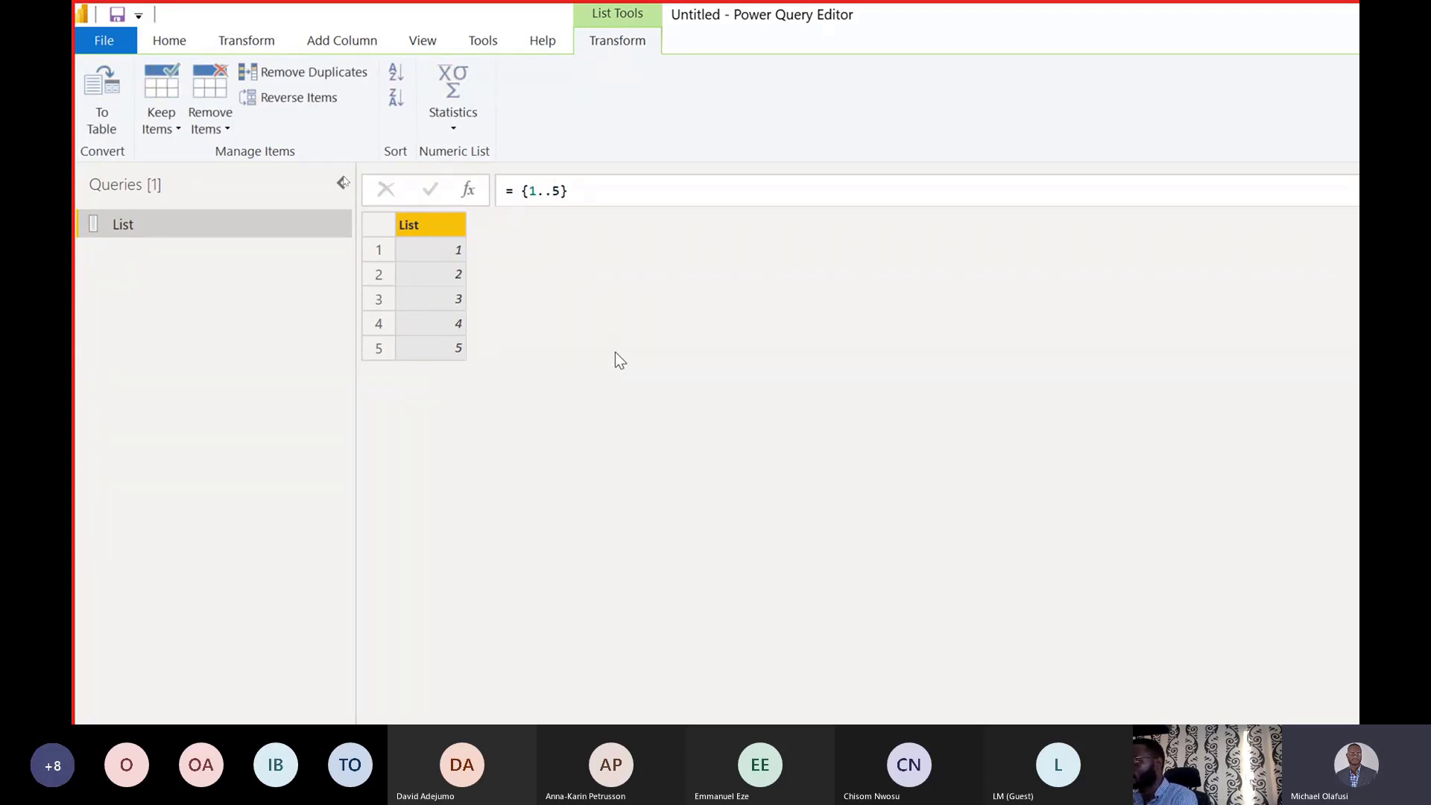
left_click(555, 190)
type("1")
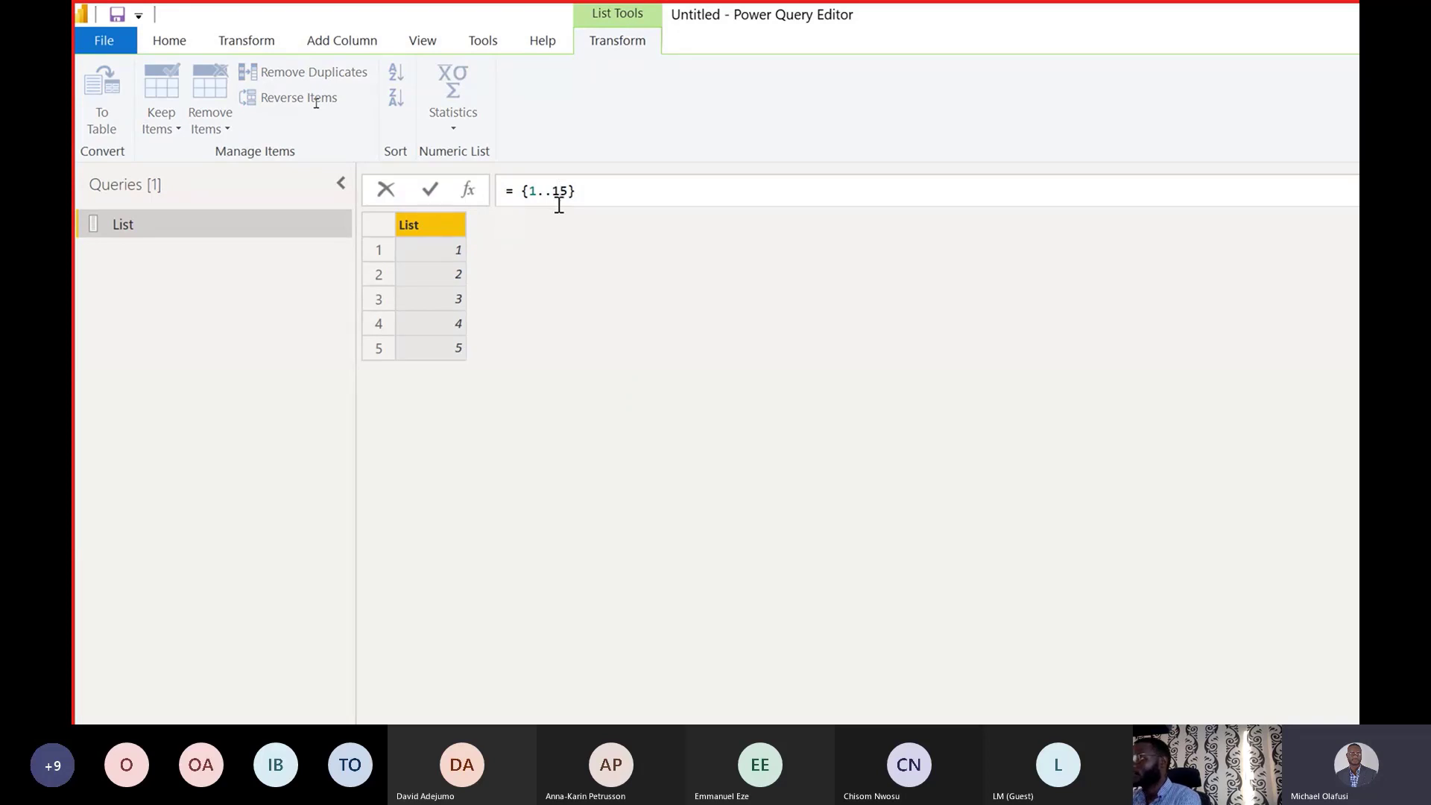
key("Return")
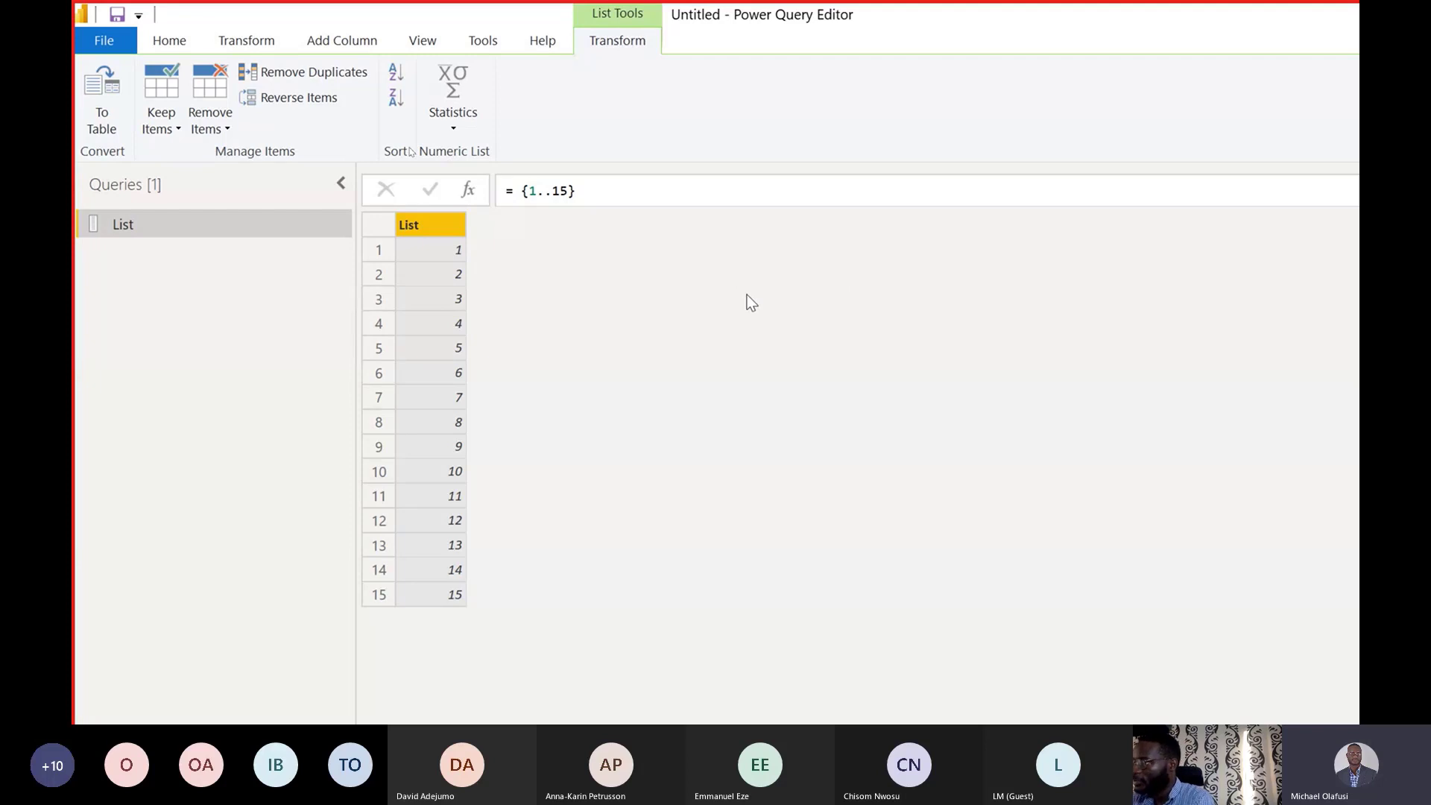
Delete the range inside the braces, removing a stray @ character as well.
left_click(564, 193)
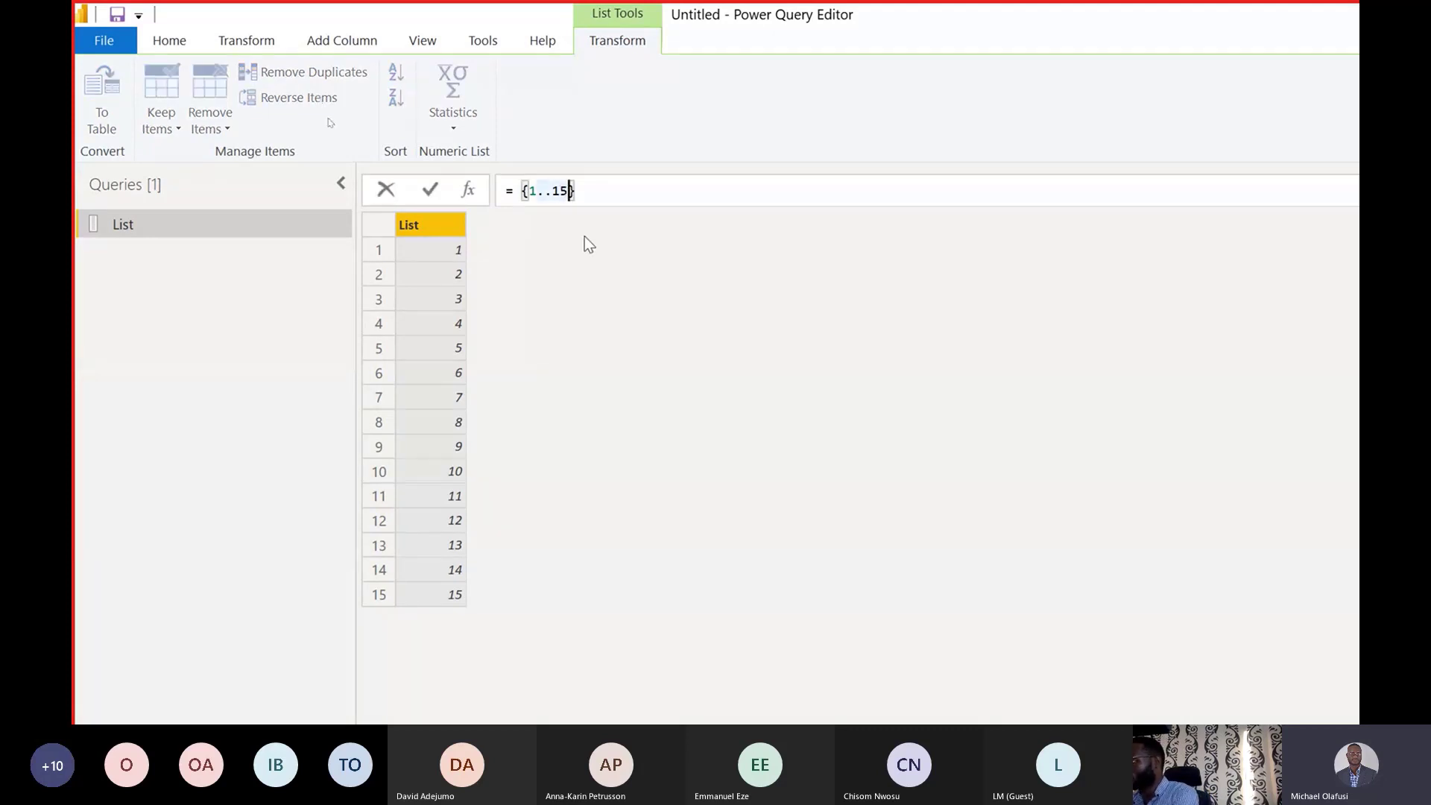
key("BackSpace")
key("BackSpace")
key("BackSpace")
key("BackSpace")
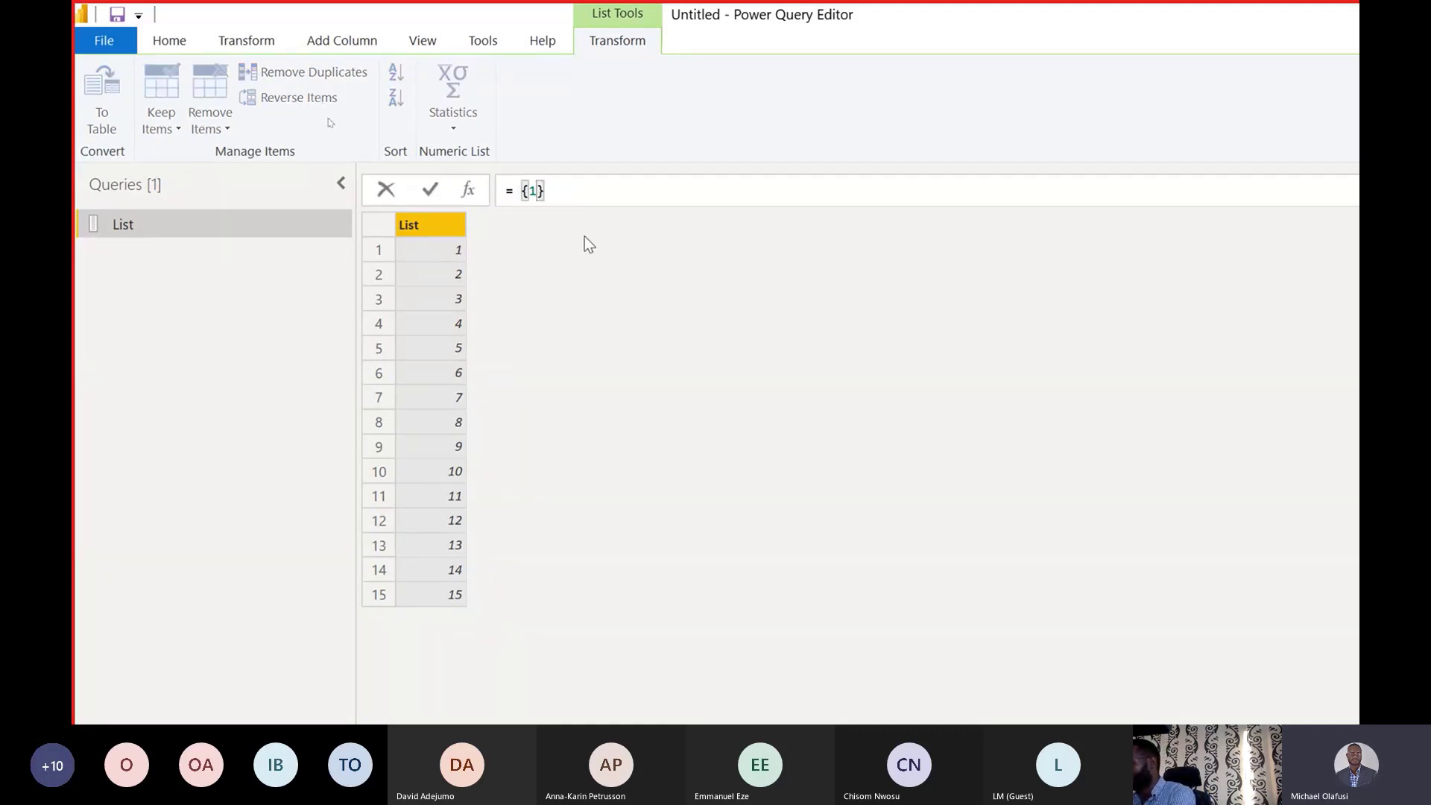
key("BackSpace")
type("@")
key("BackSpace")
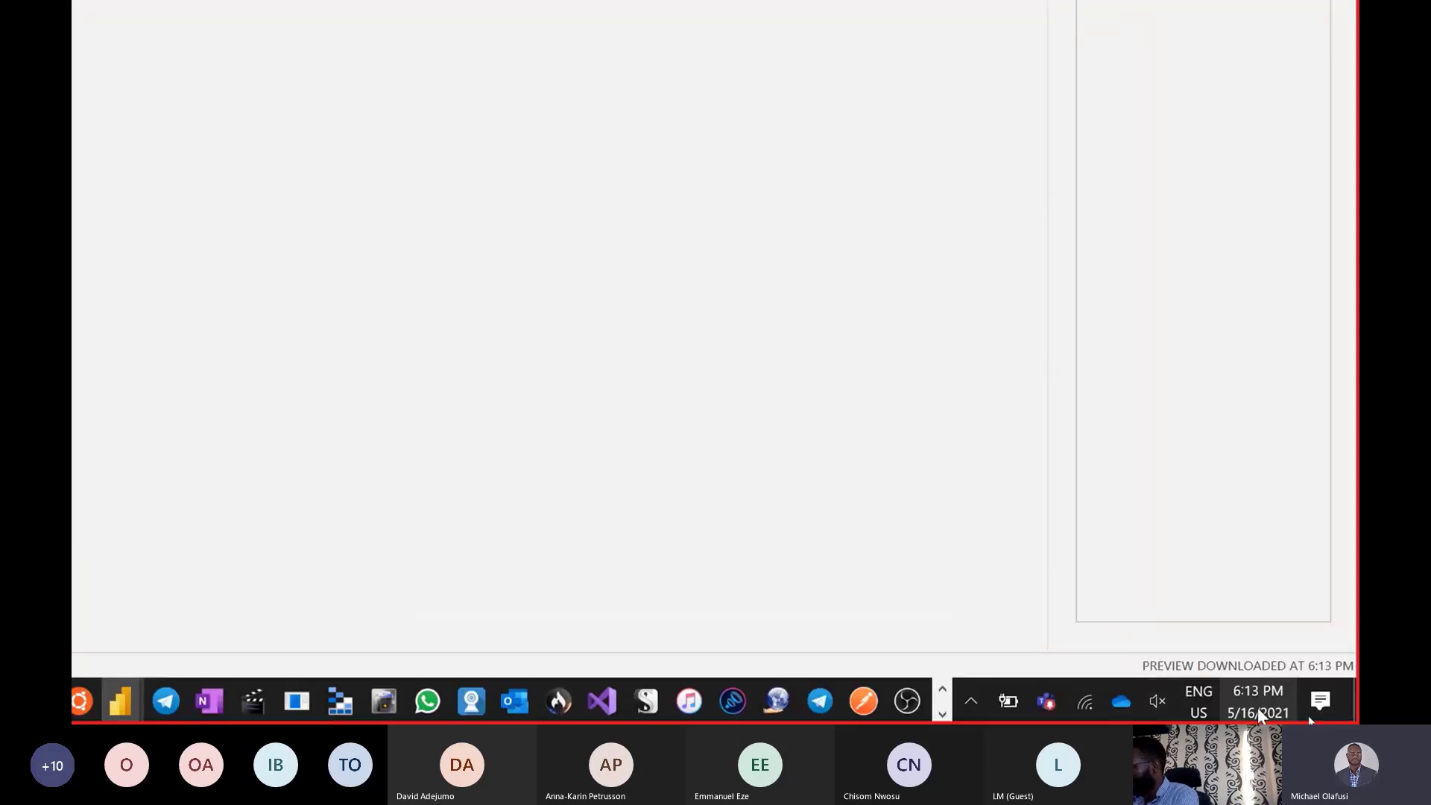
Switch the Windows keyboard layout from English (US) back to Italian.
left_click(1010, 699)
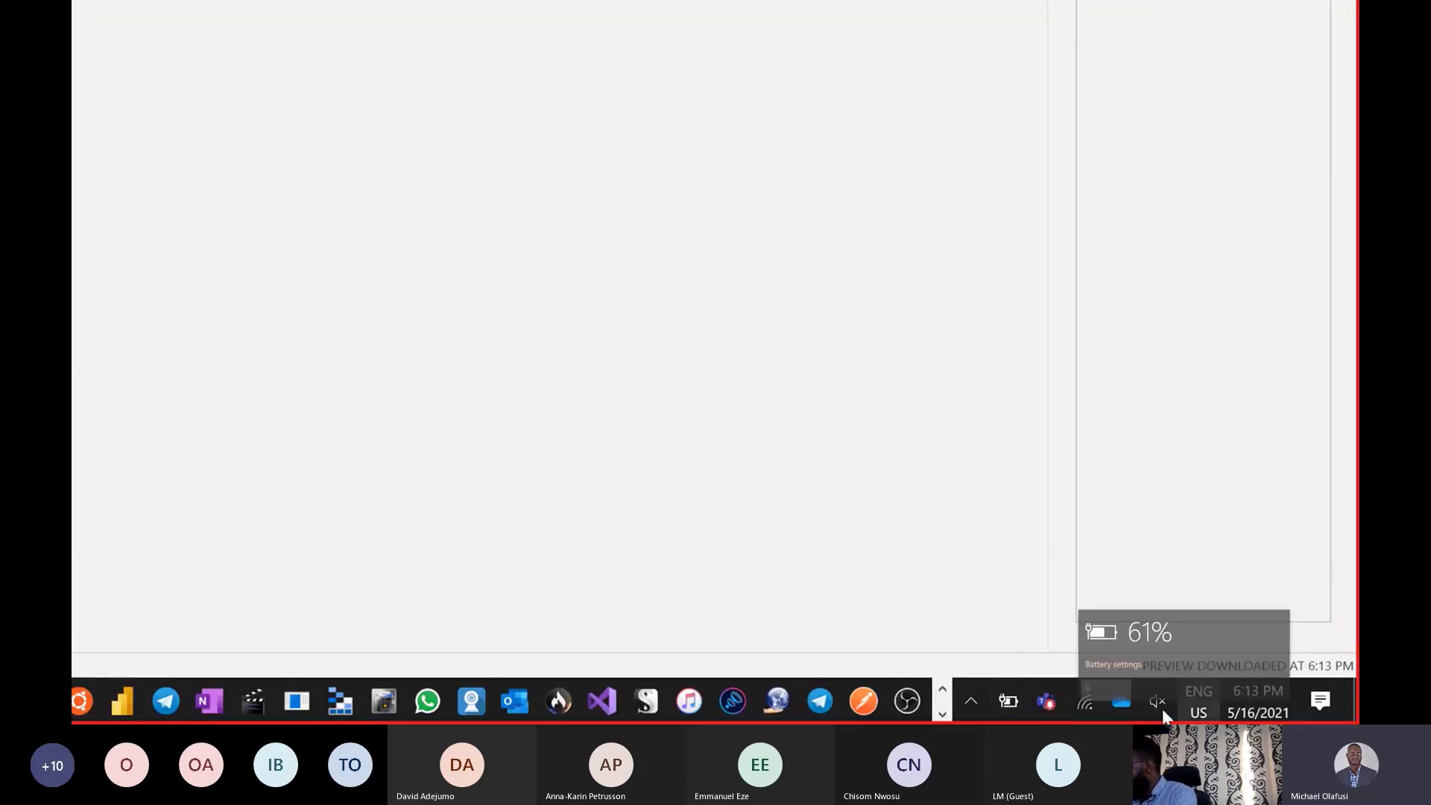
left_click(1199, 712)
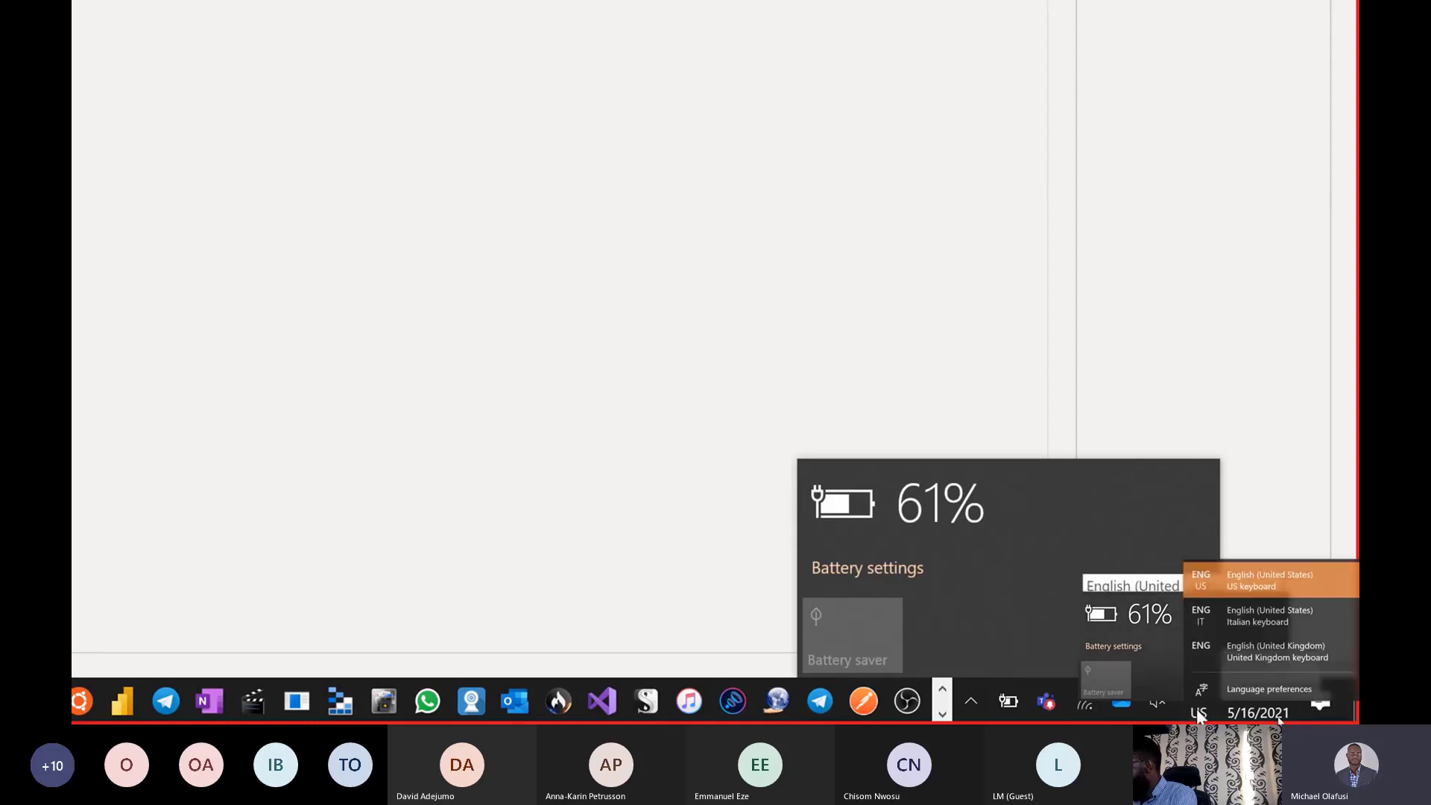
left_click(1270, 610)
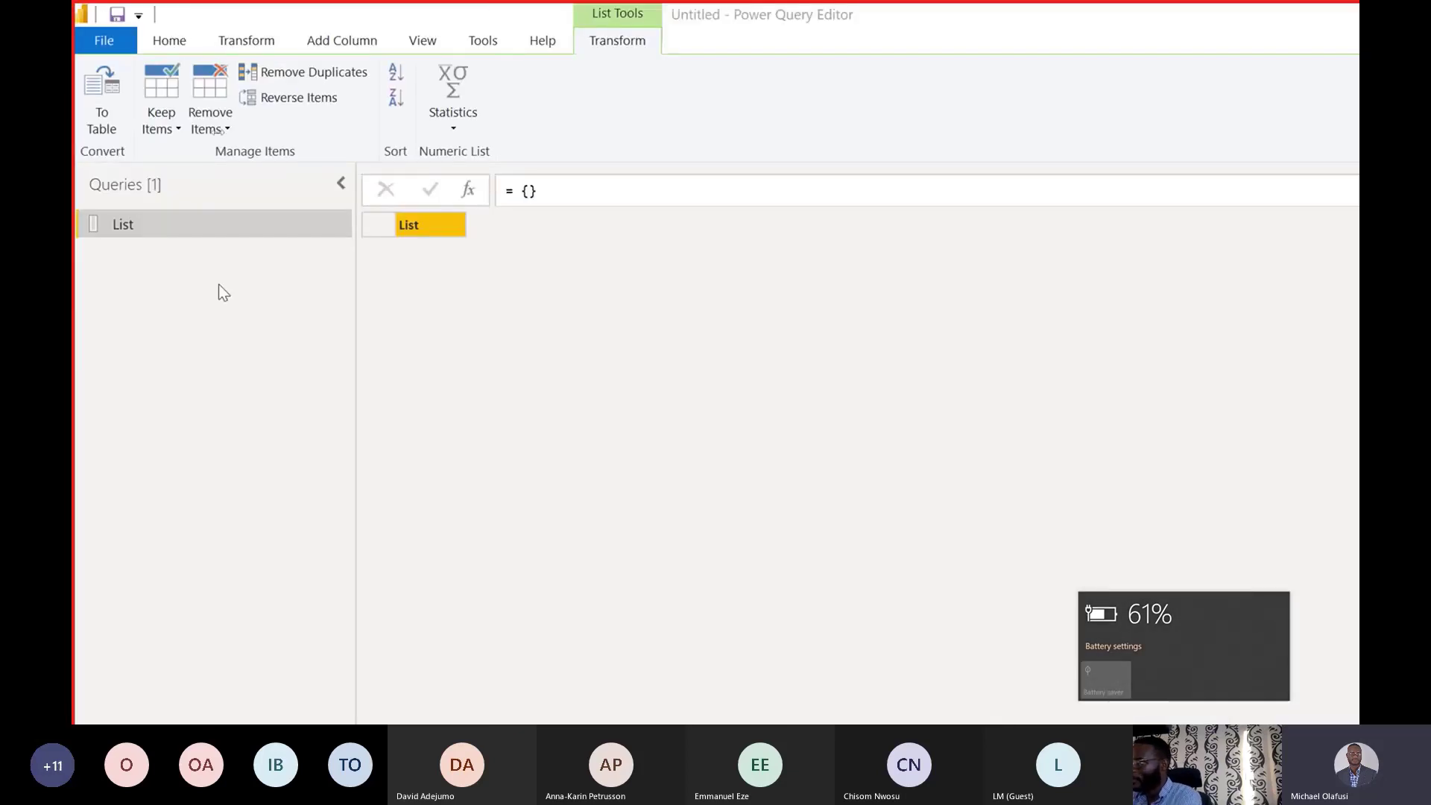
Put a single quoted first name between the braces and commit the one-item list.
left_click(530, 189)
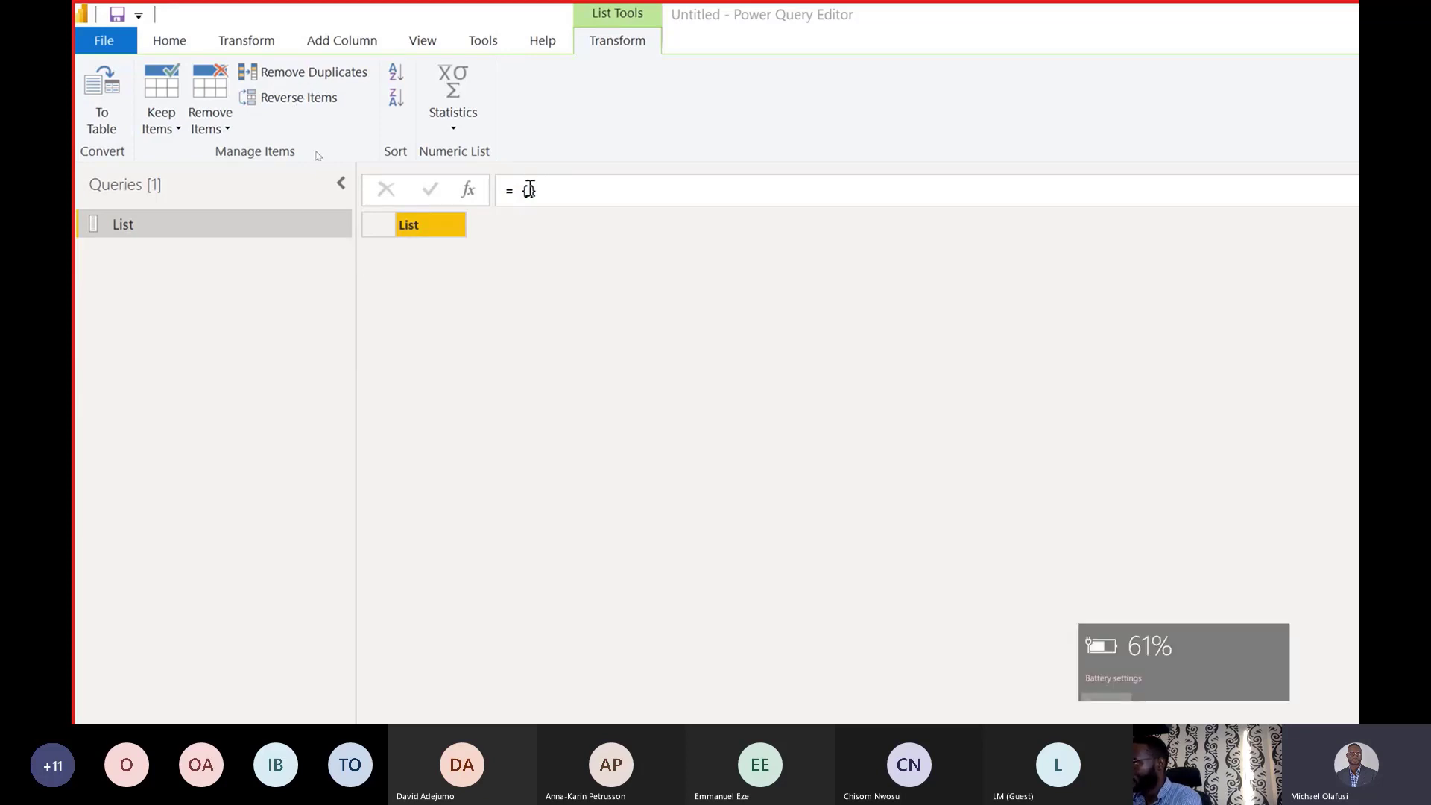
type("\"\"")
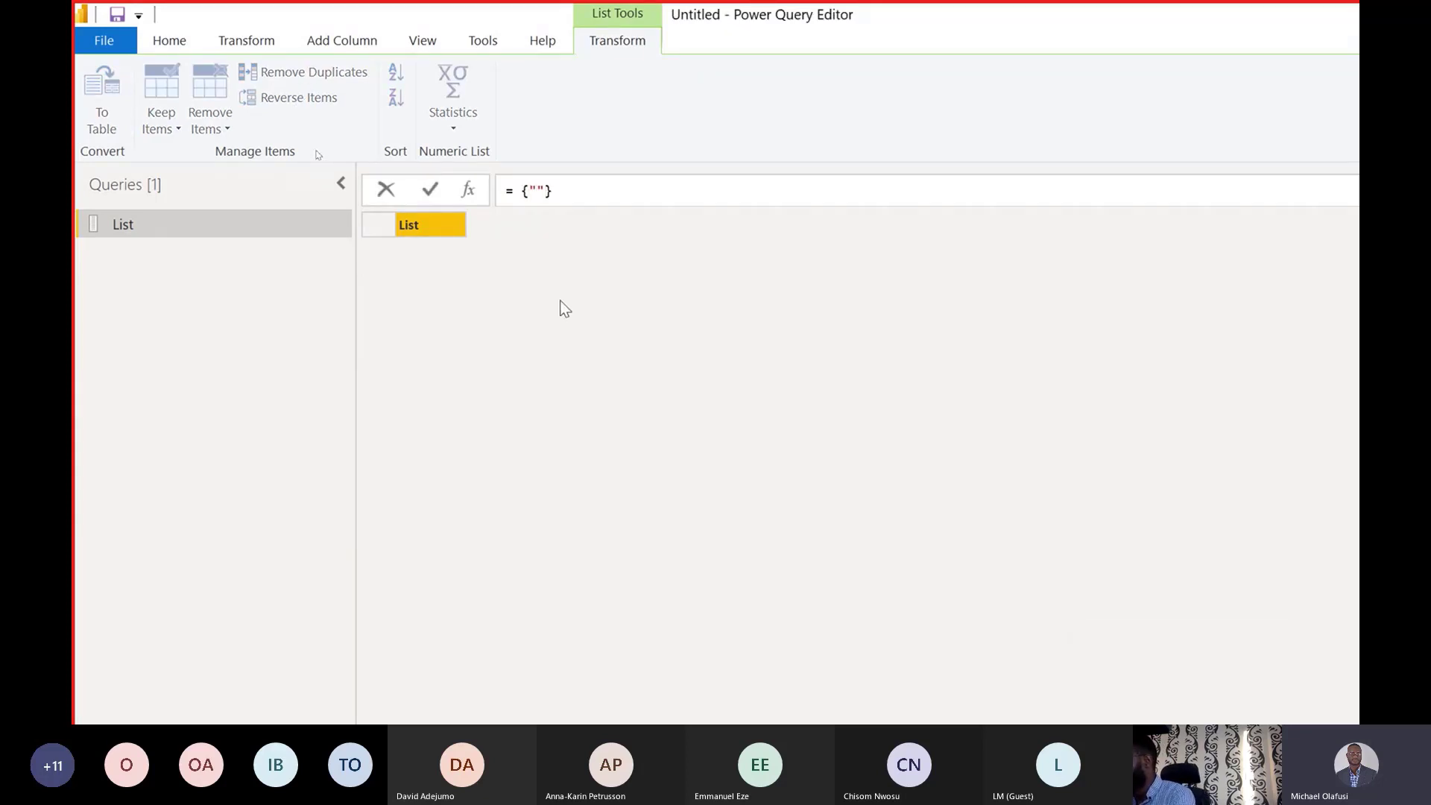
type("Michael")
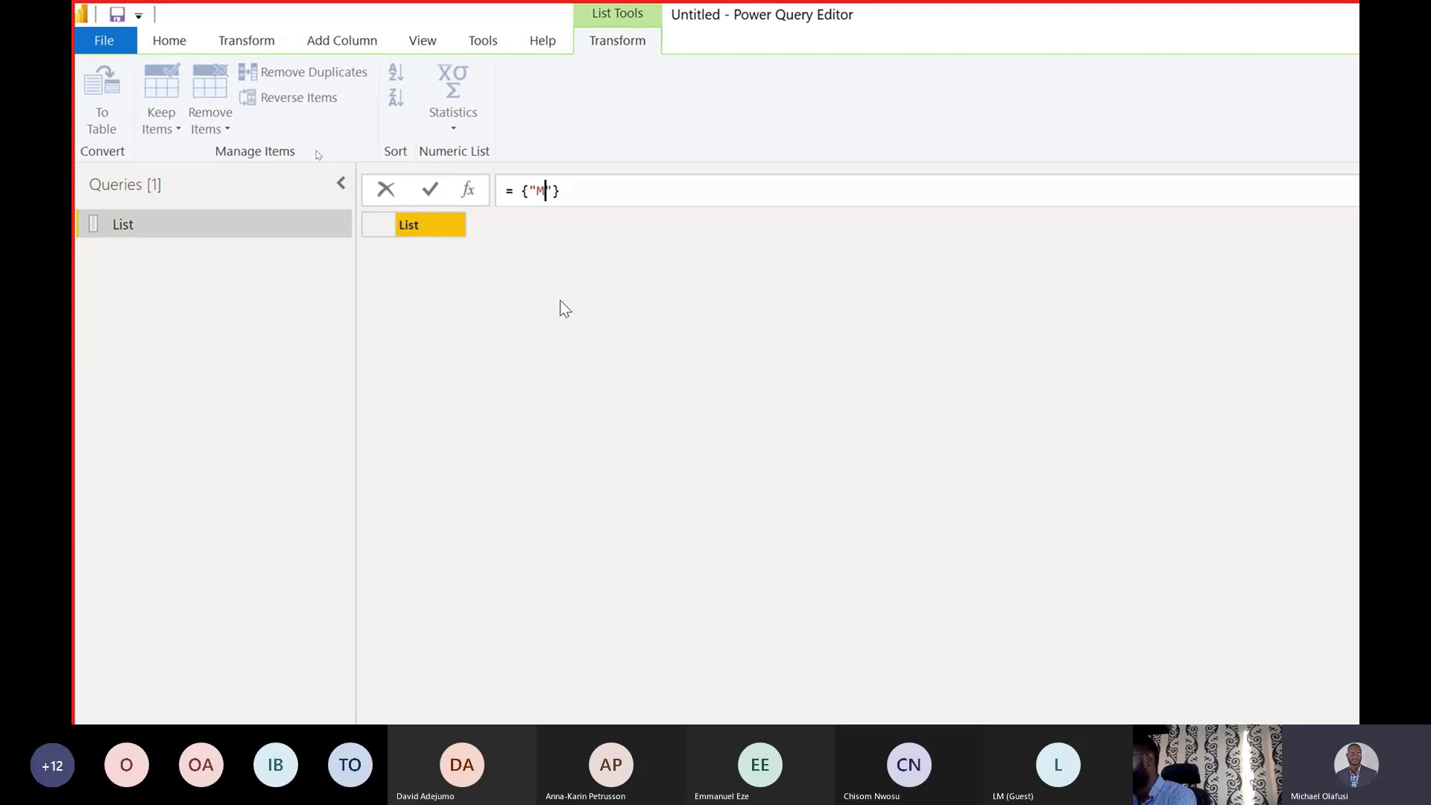
key("Return")
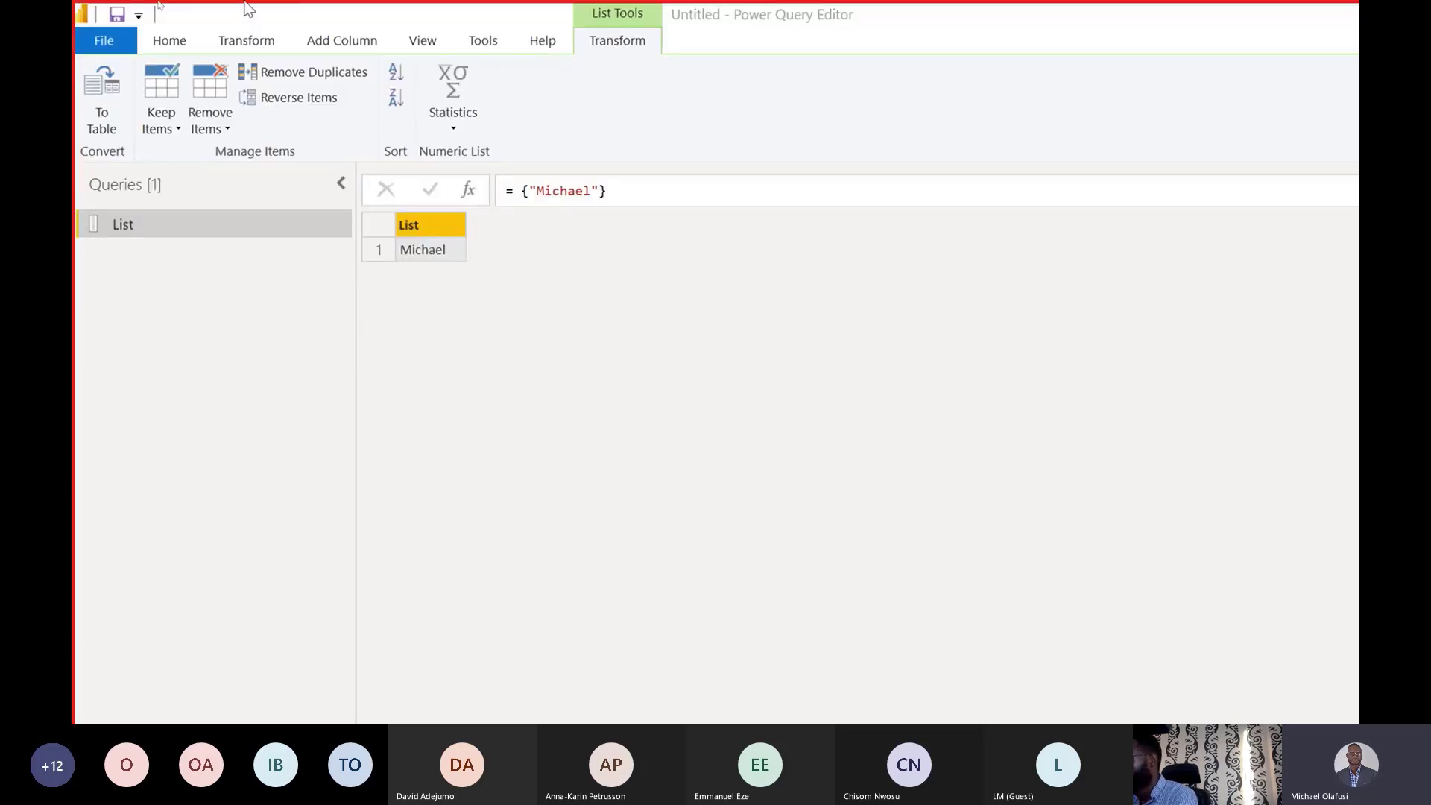
Append two more quoted first names, fixing a typo, and commit the three-item list.
left_click(648, 199)
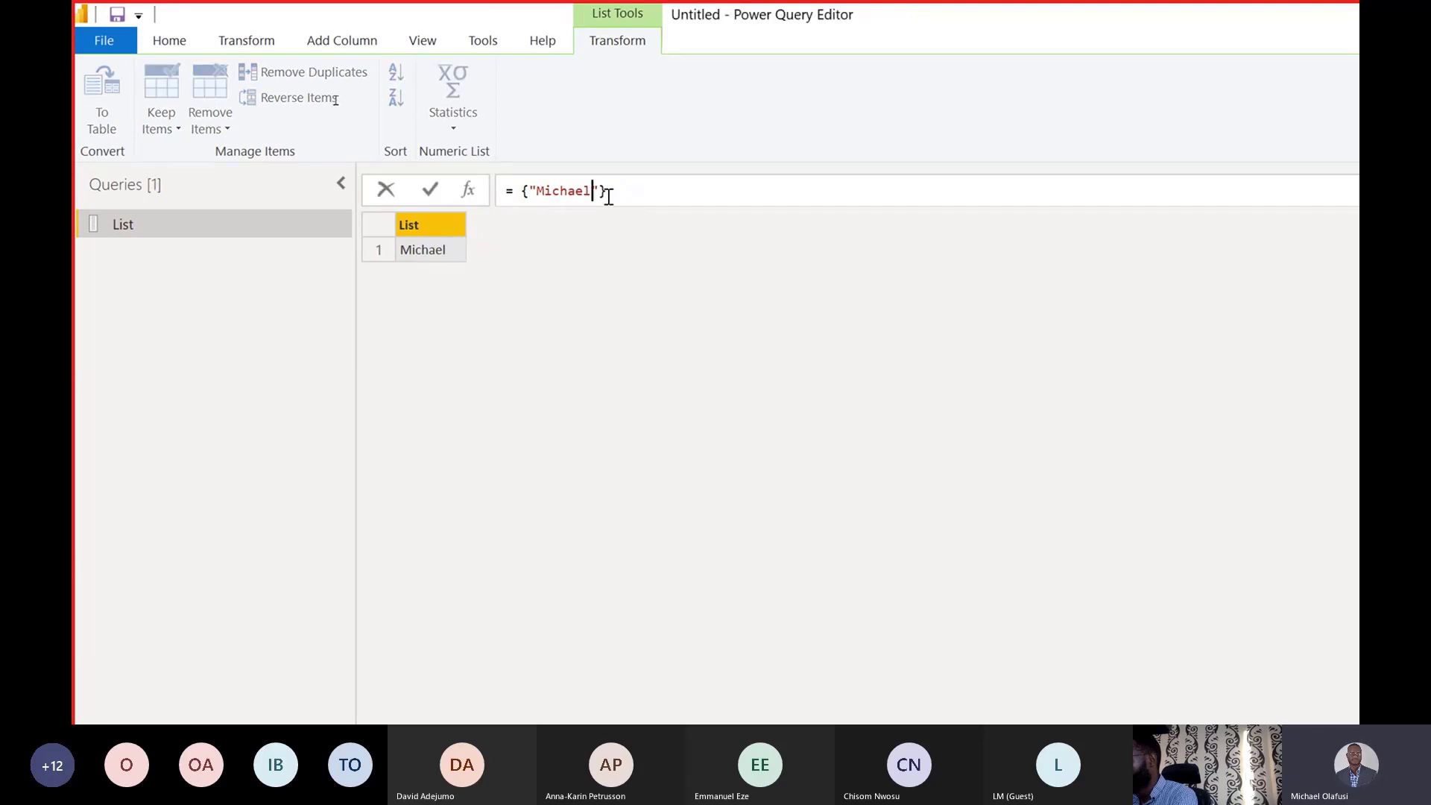
left_click(598, 202)
type(",\"John")
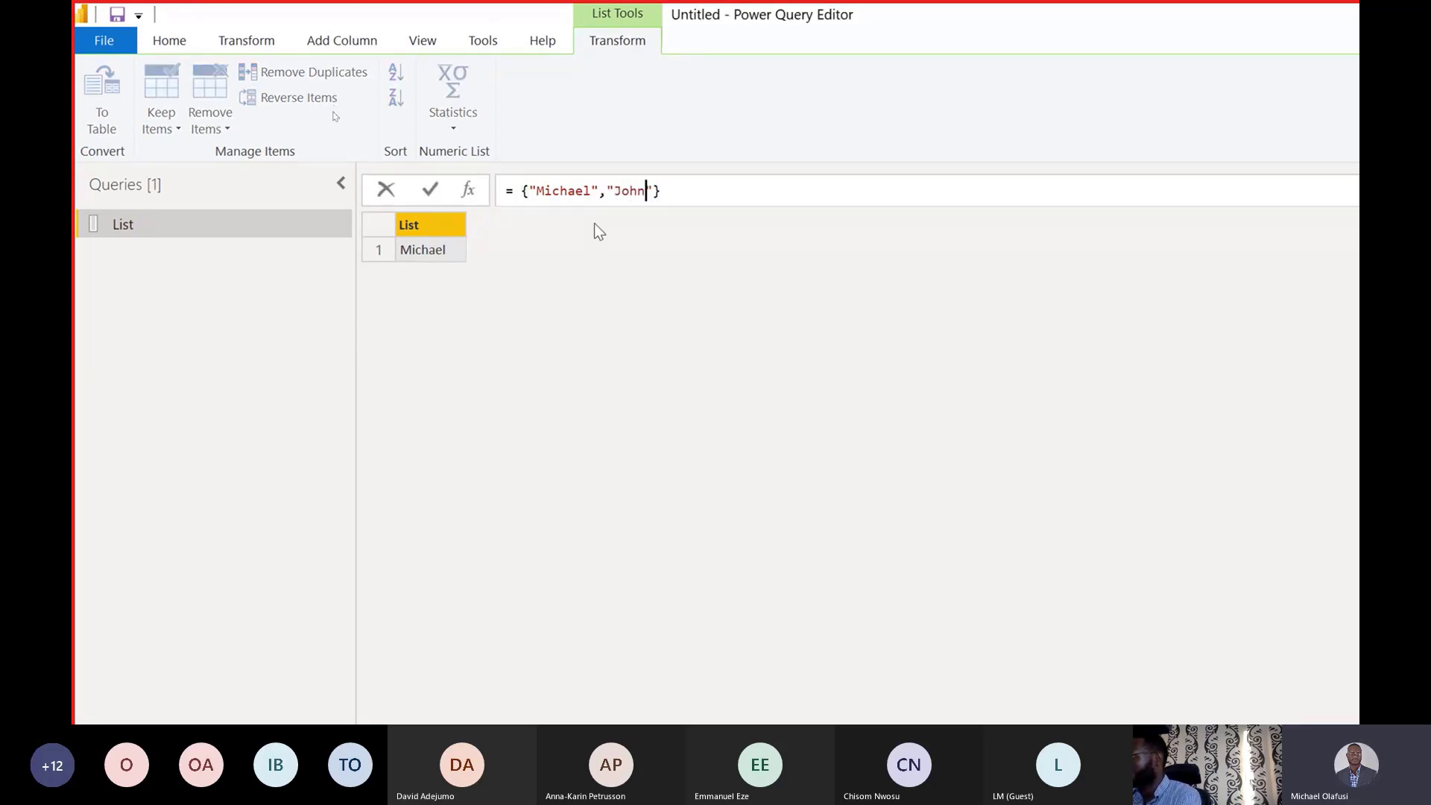
left_click(657, 191)
type(",\"Eemeka")
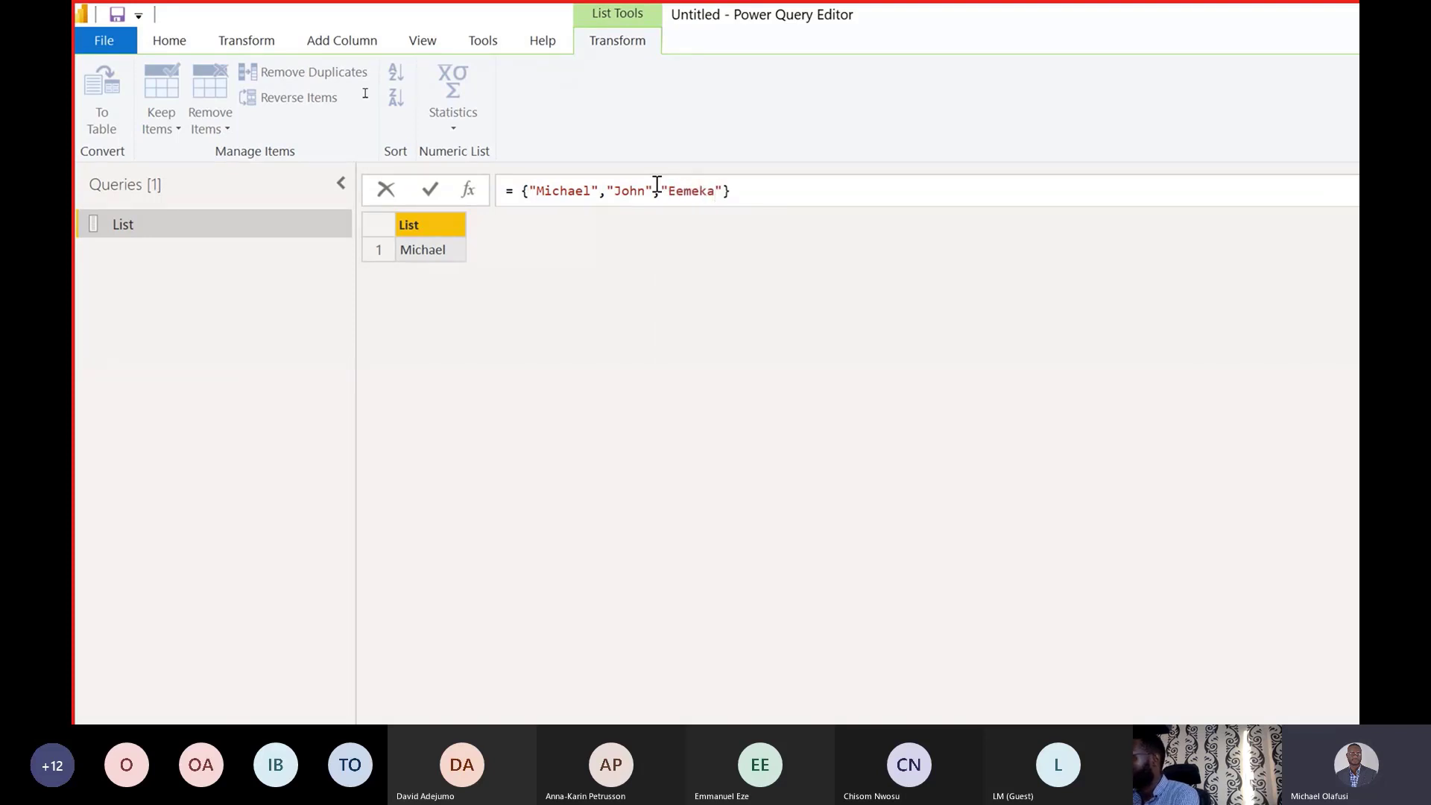
key("BackSpace")
key("BackSpace")
key("BackSpace")
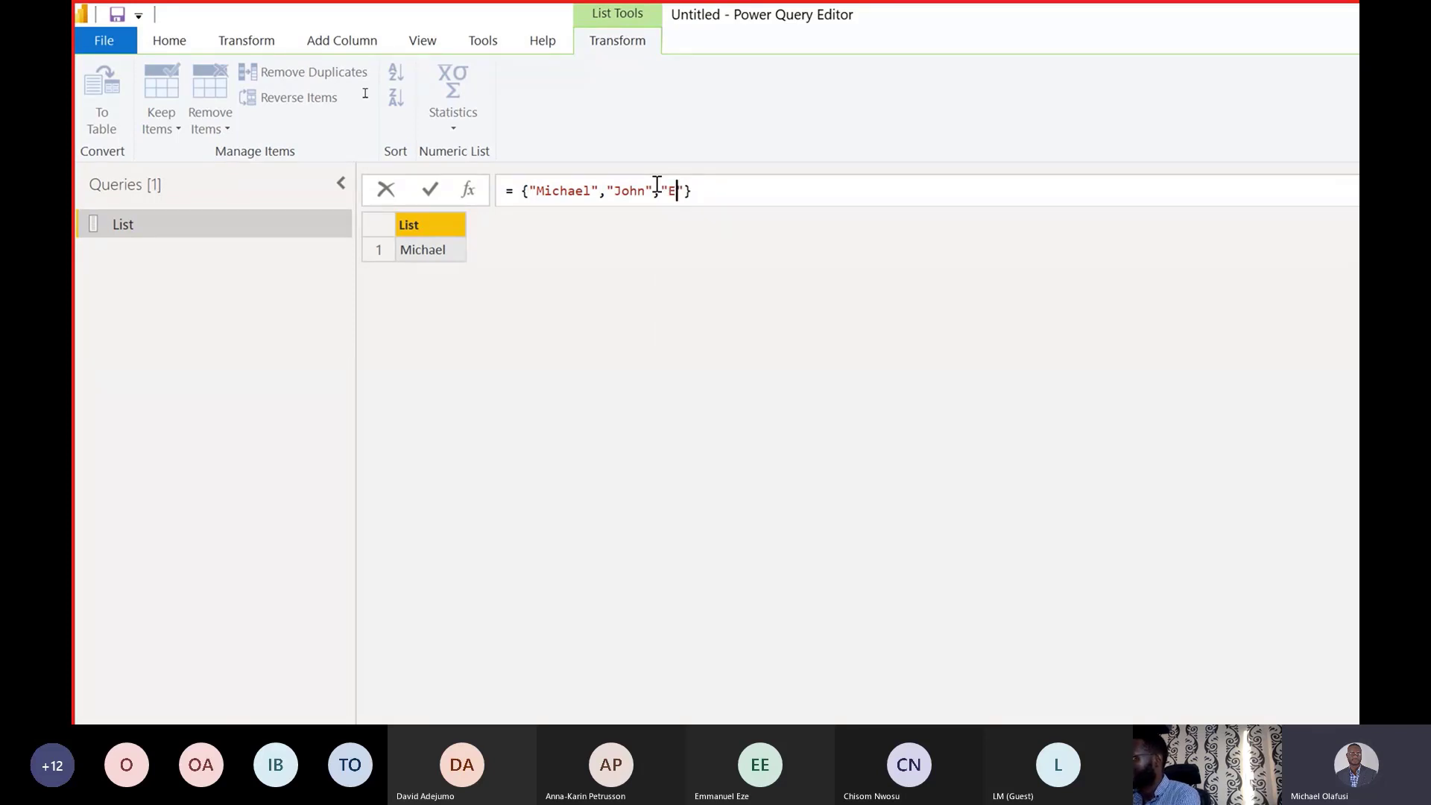
key("BackSpace")
type("meka")
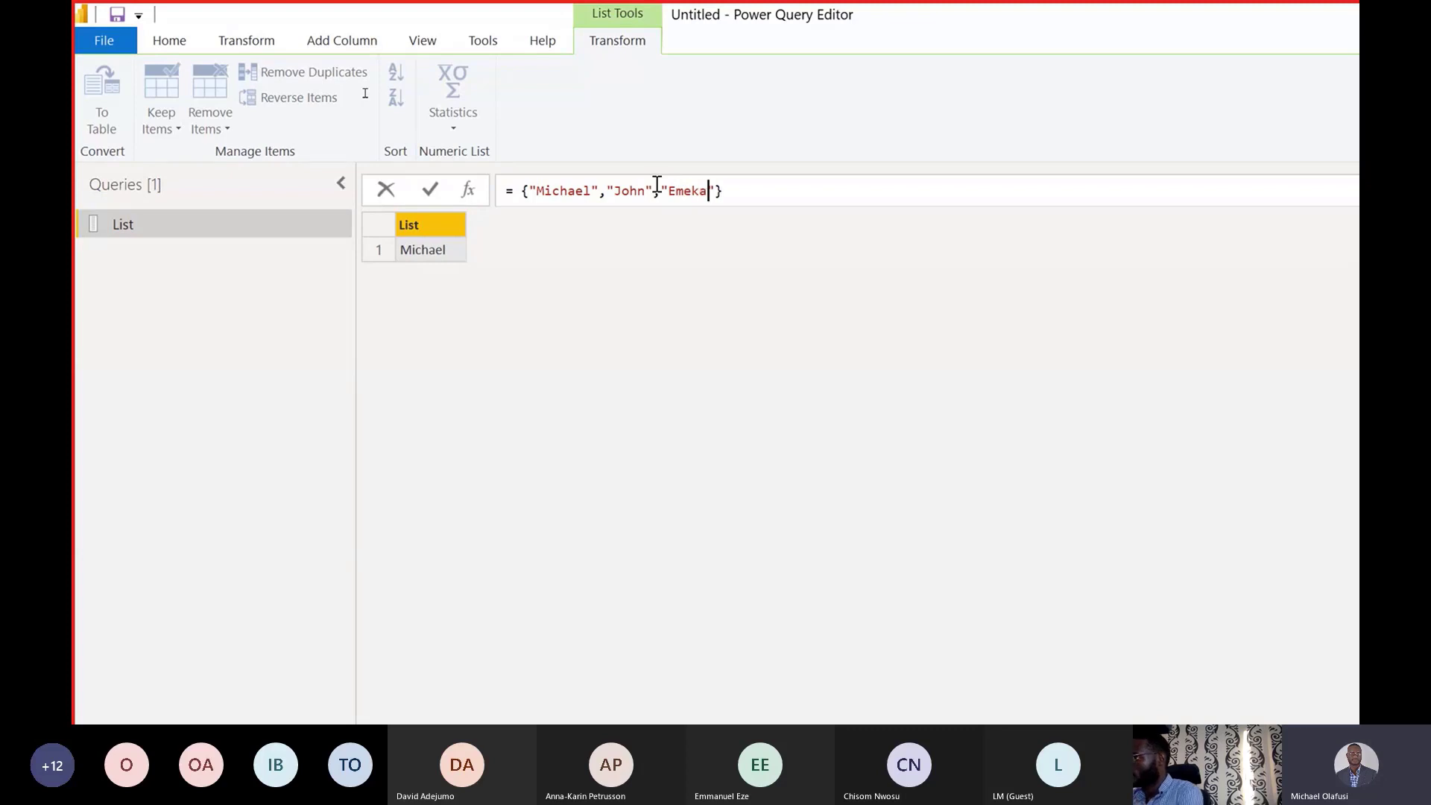
key("Return")
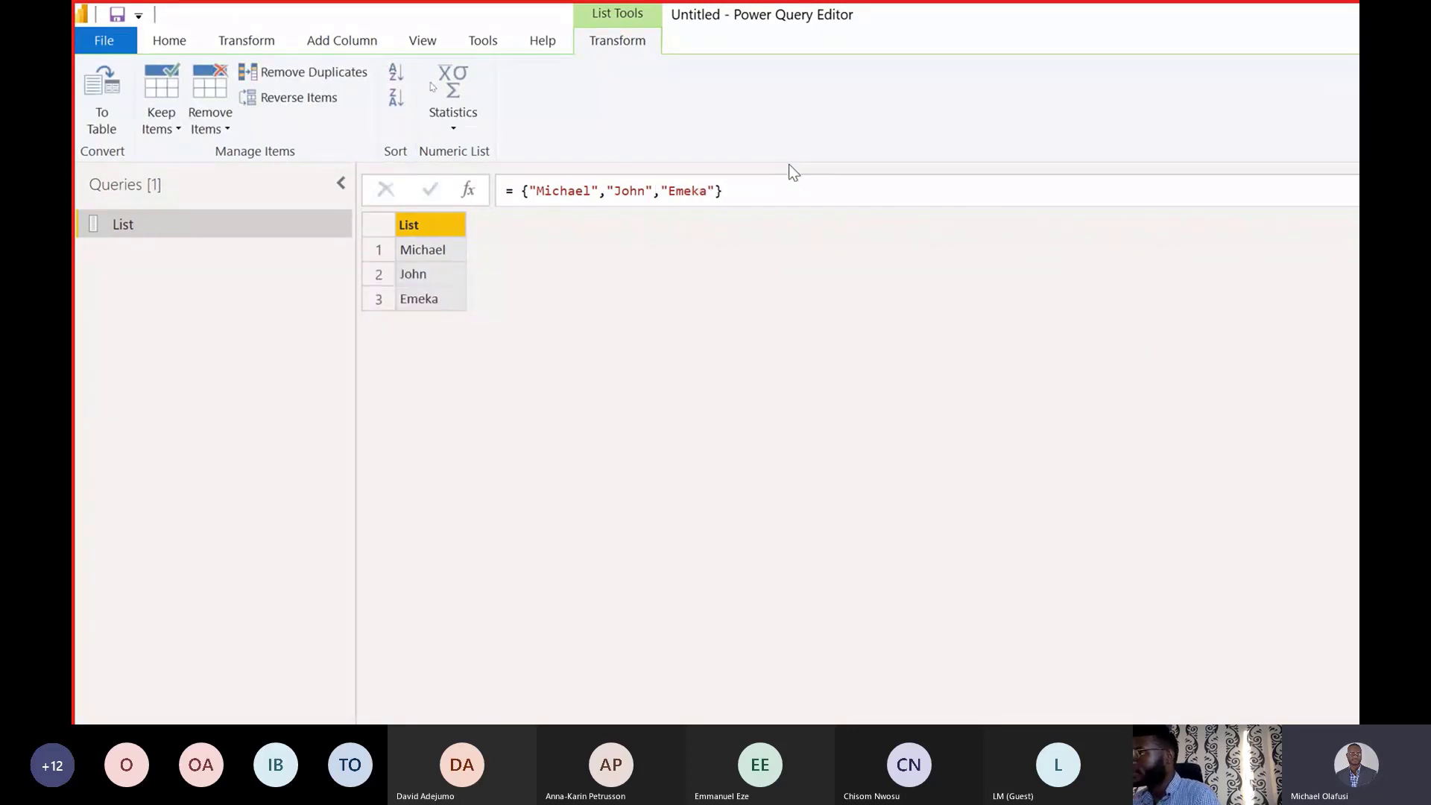
left_click(716, 191)
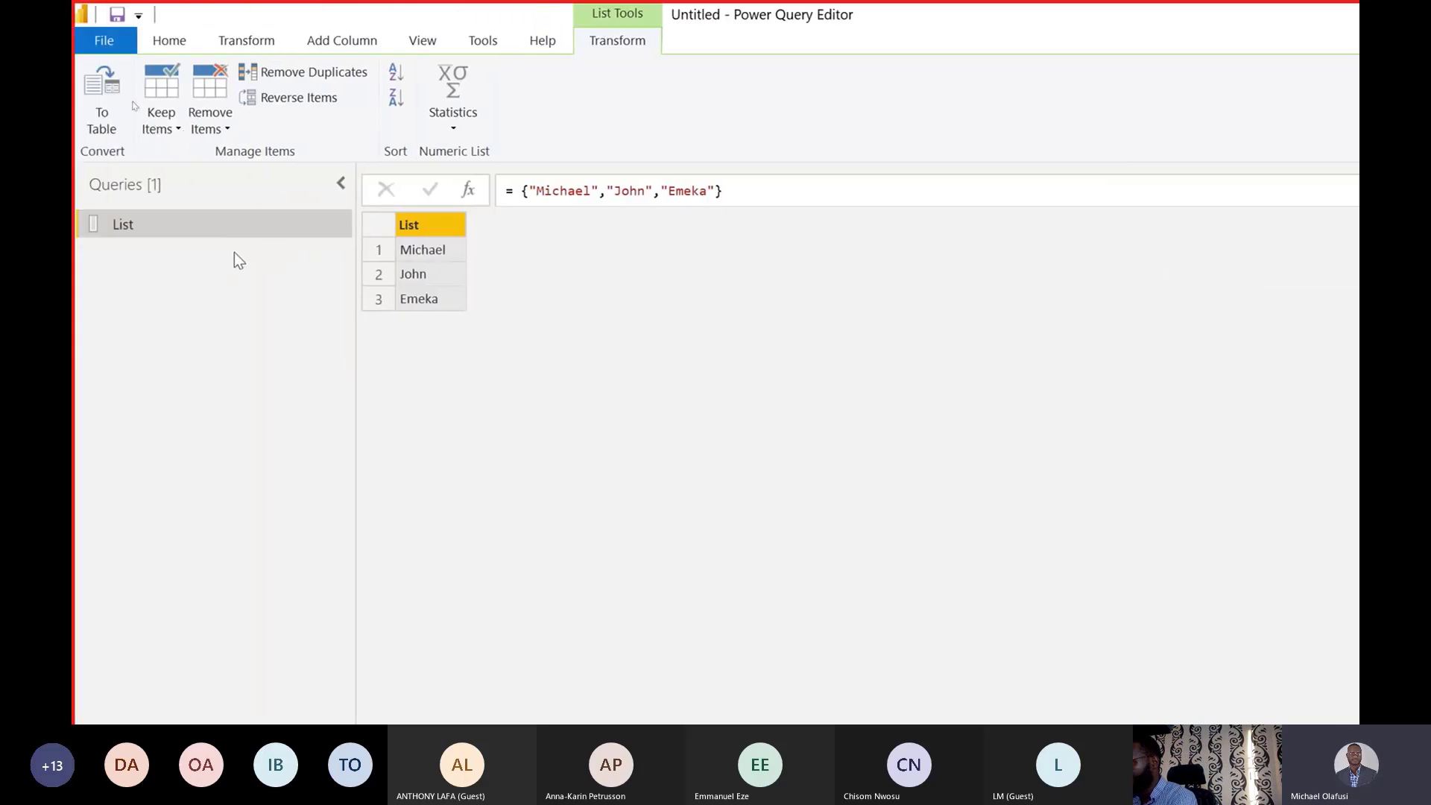
left_click(181, 48)
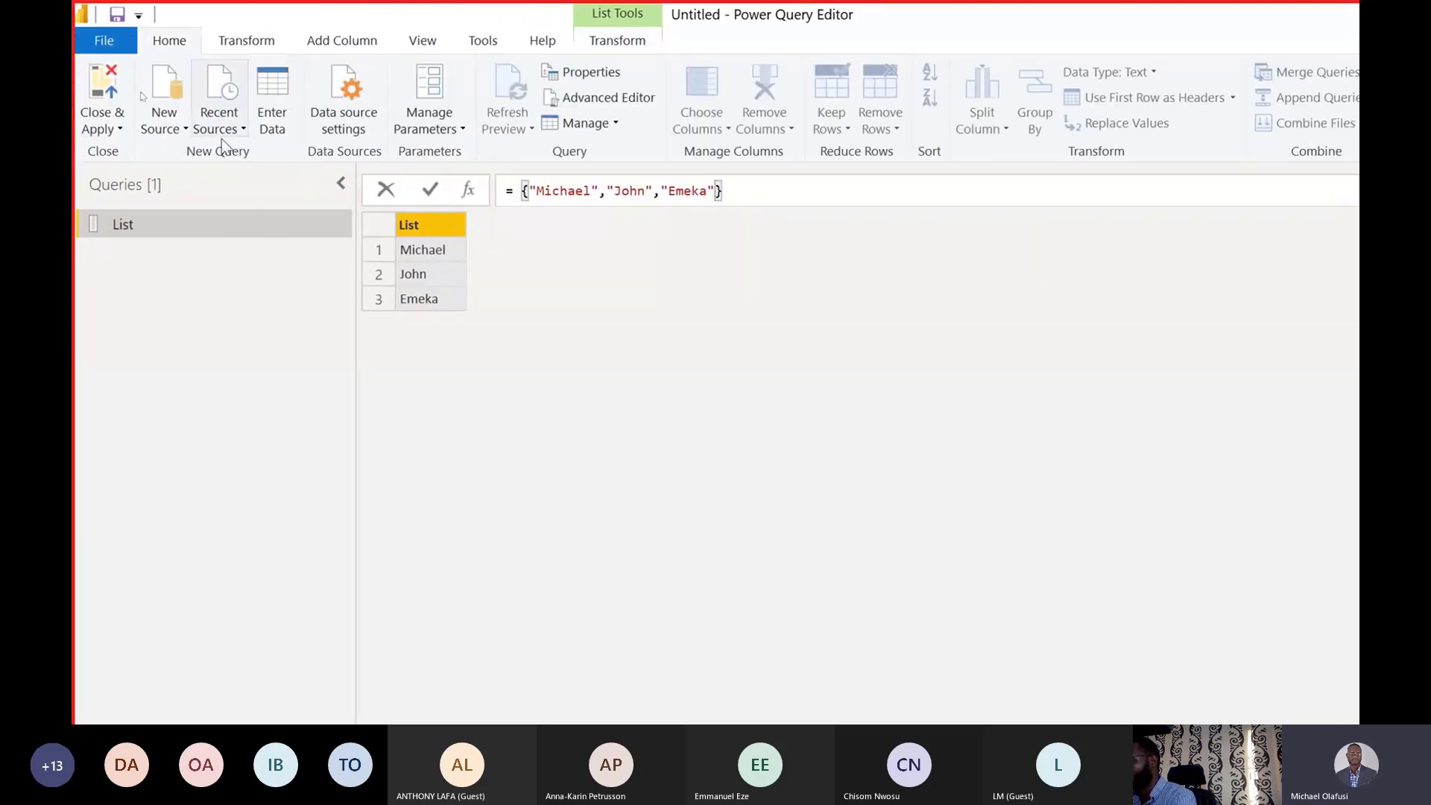
left_click(181, 128)
left_click(156, 488)
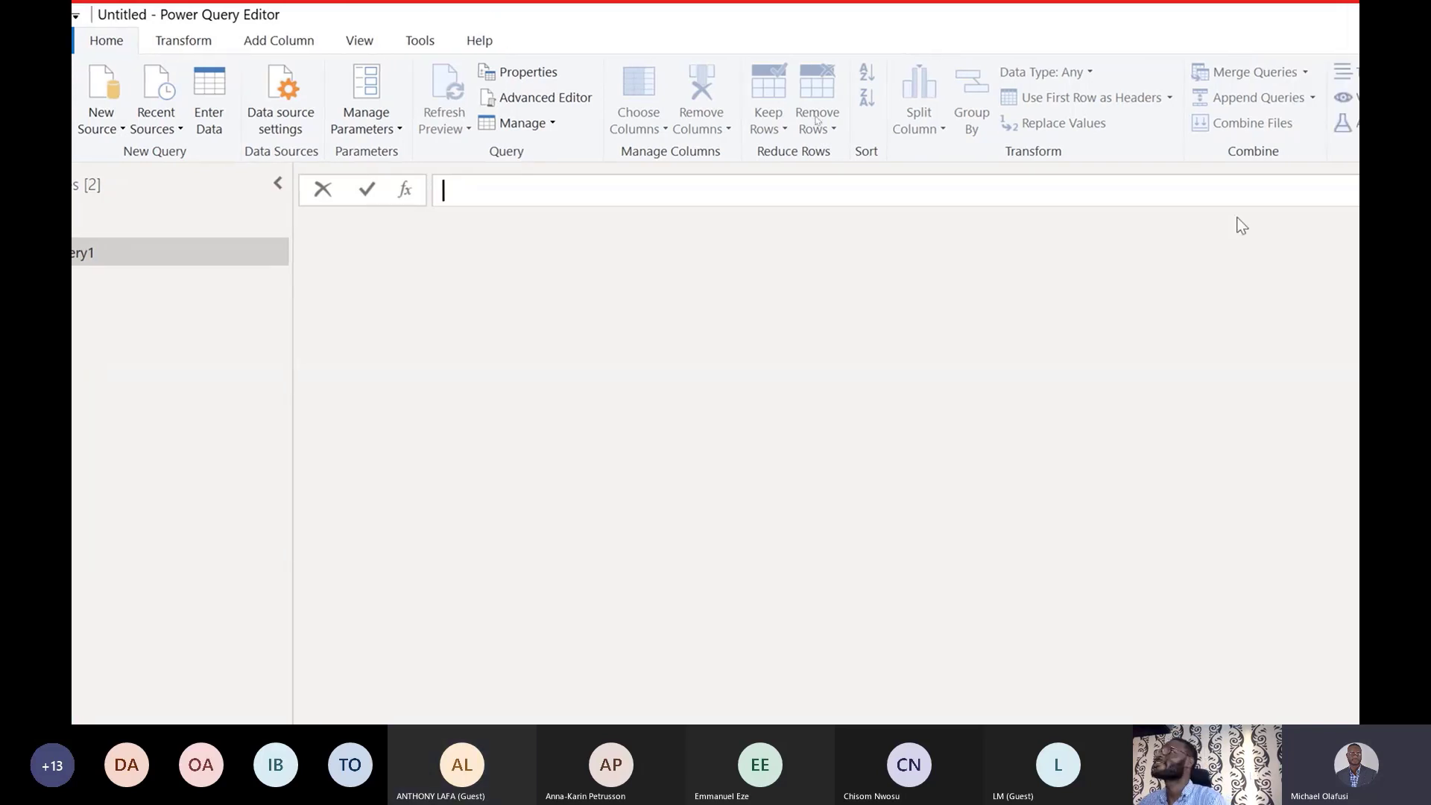
left_click(1318, 11)
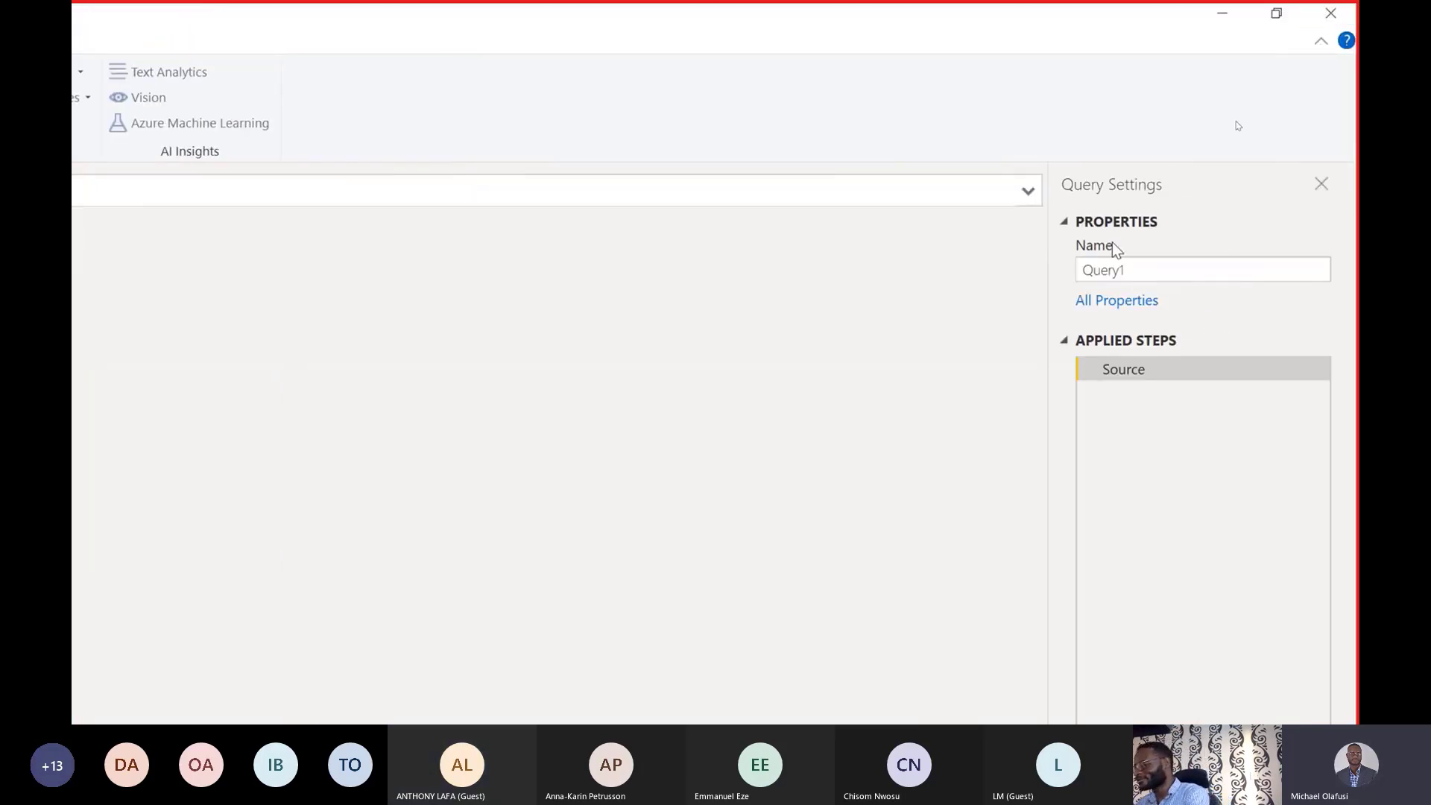
key("super+minus")
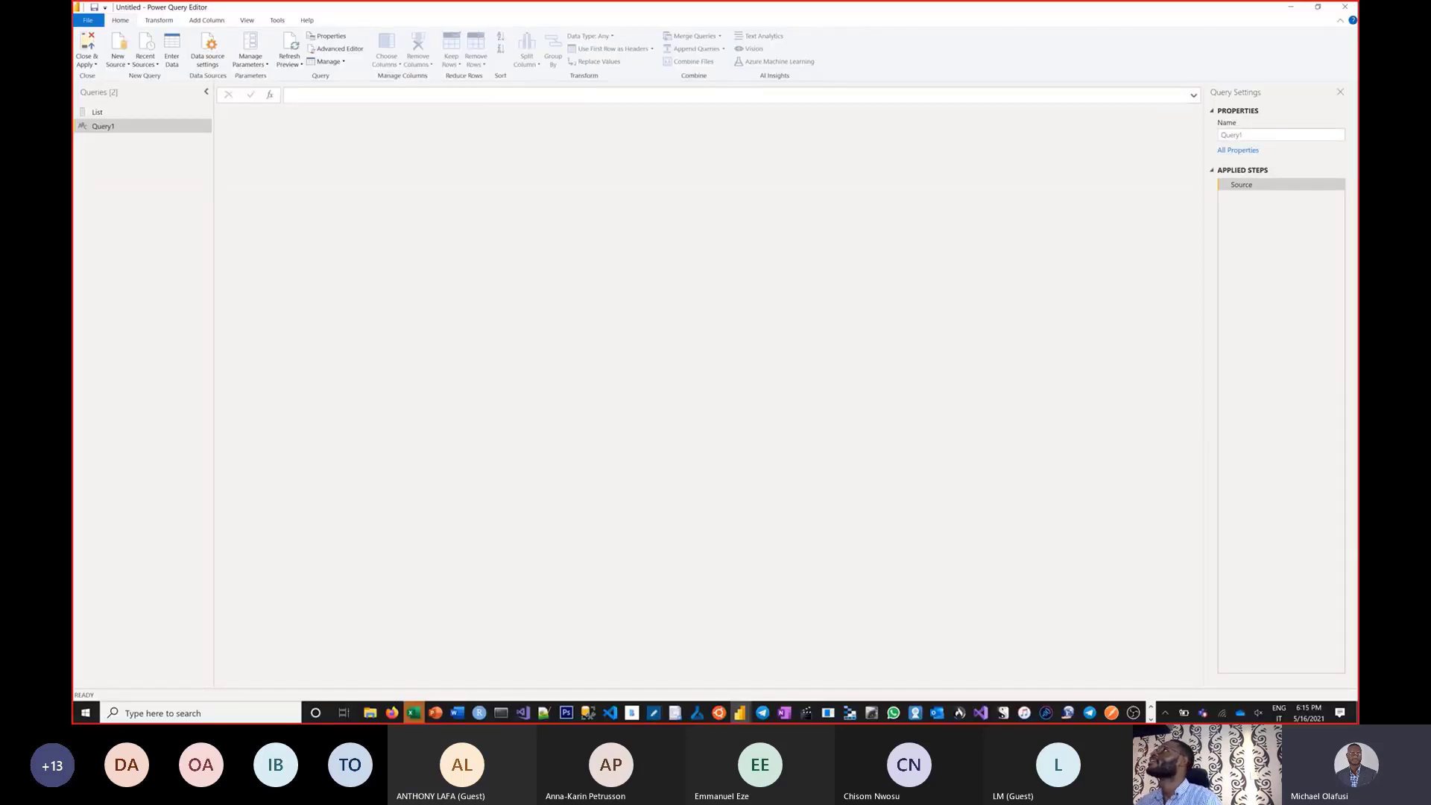
key("alt+Tab")
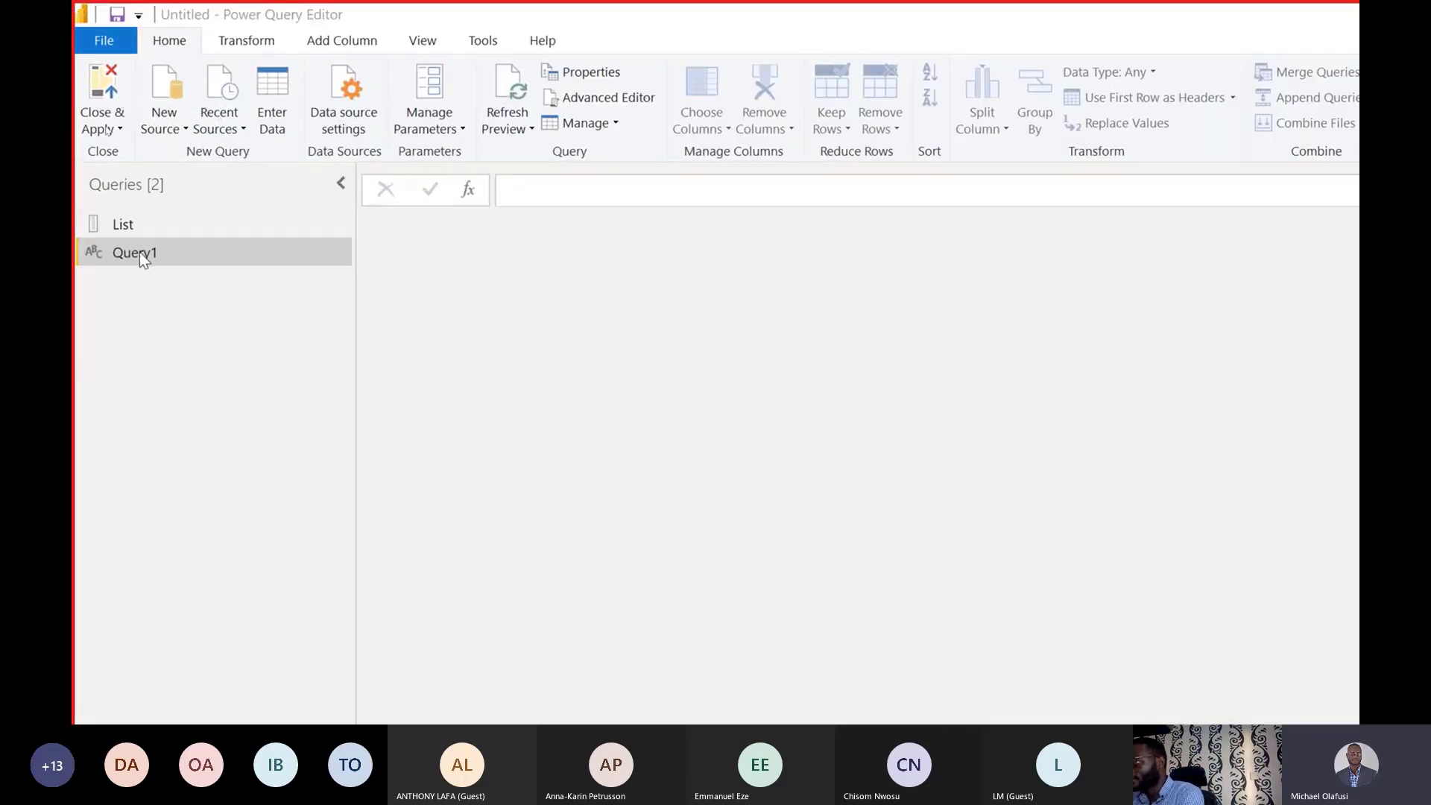
Rename Query1 to Record in the Queries pane, correcting typos along the way.
left_click(141, 253)
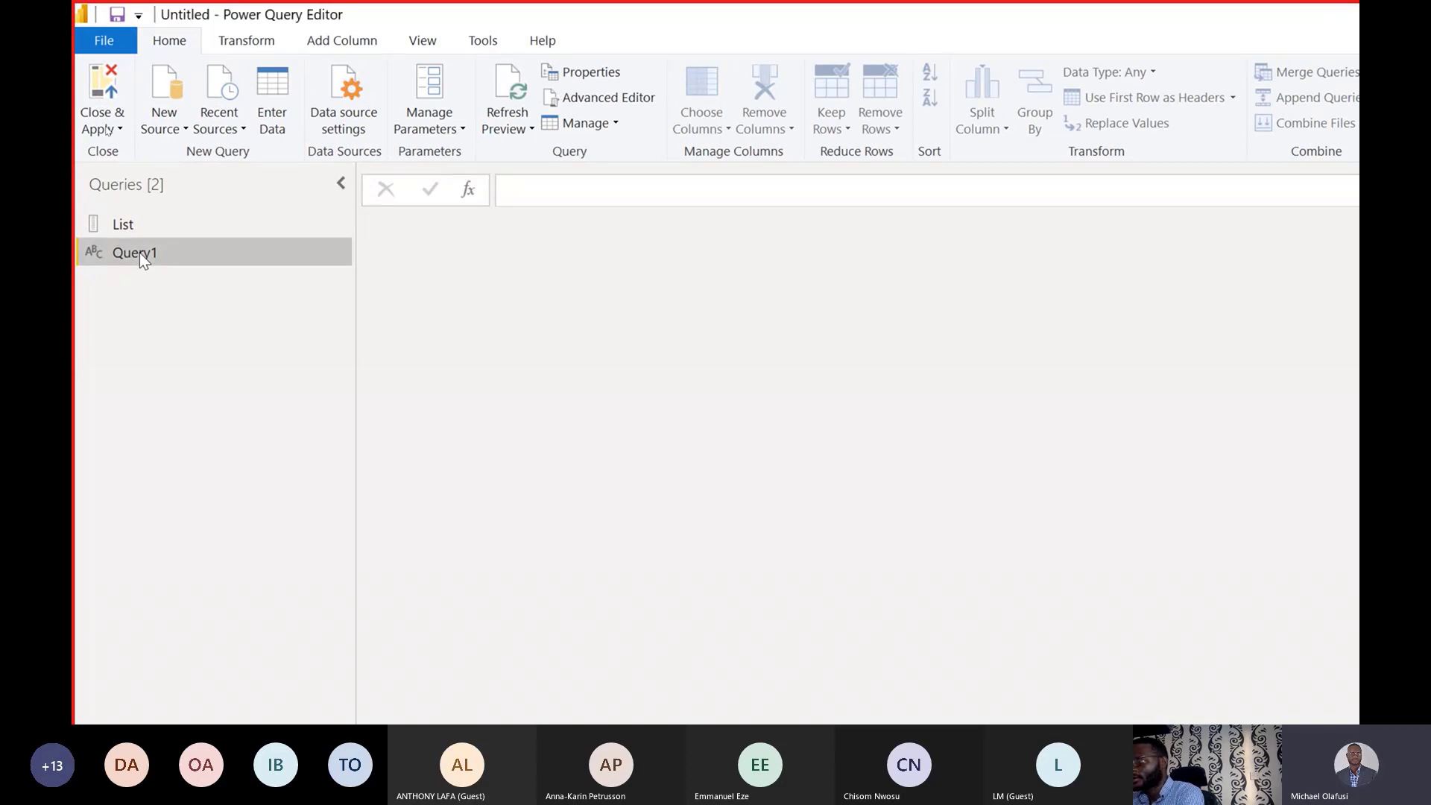
double_click(140, 253)
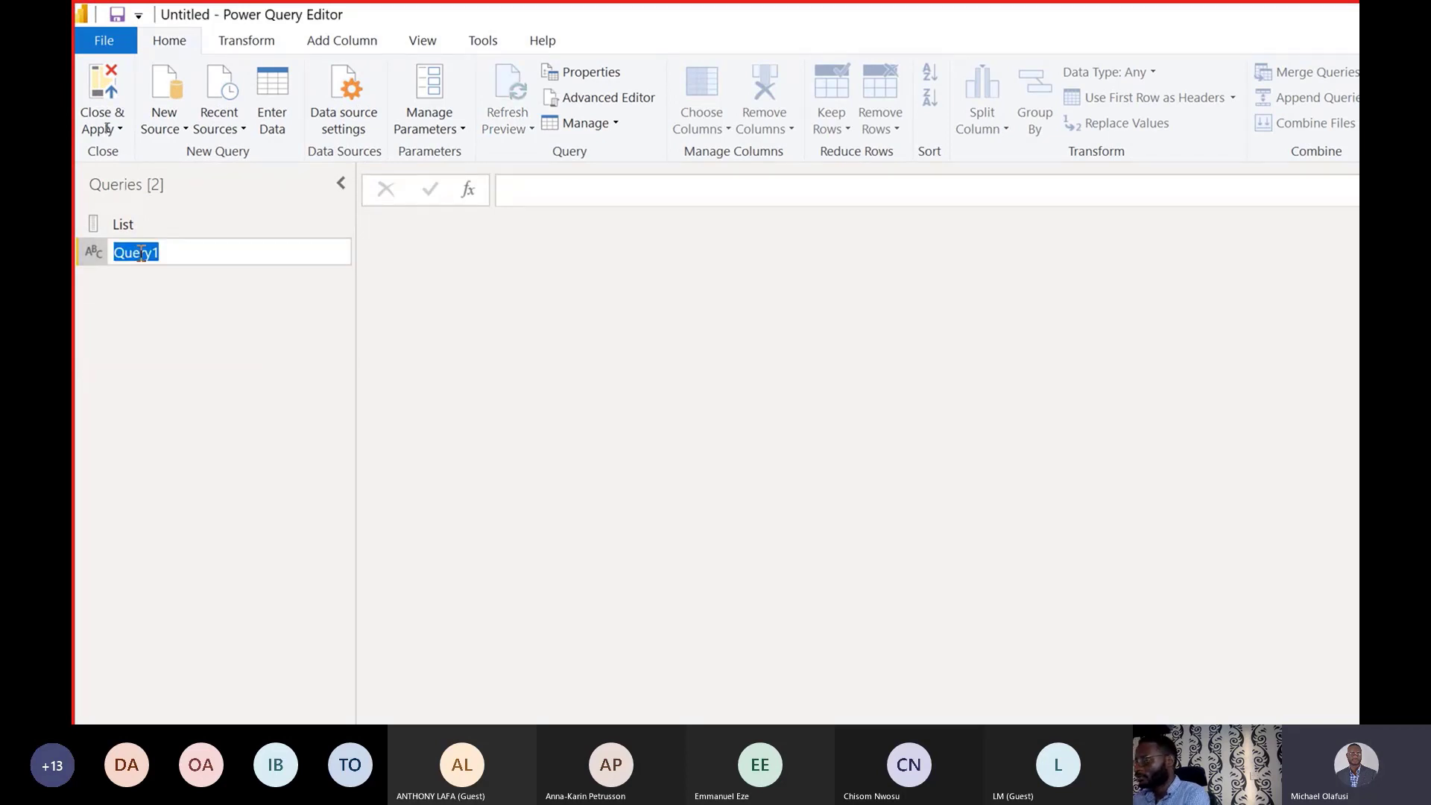
type("E")
key("BackSpace")
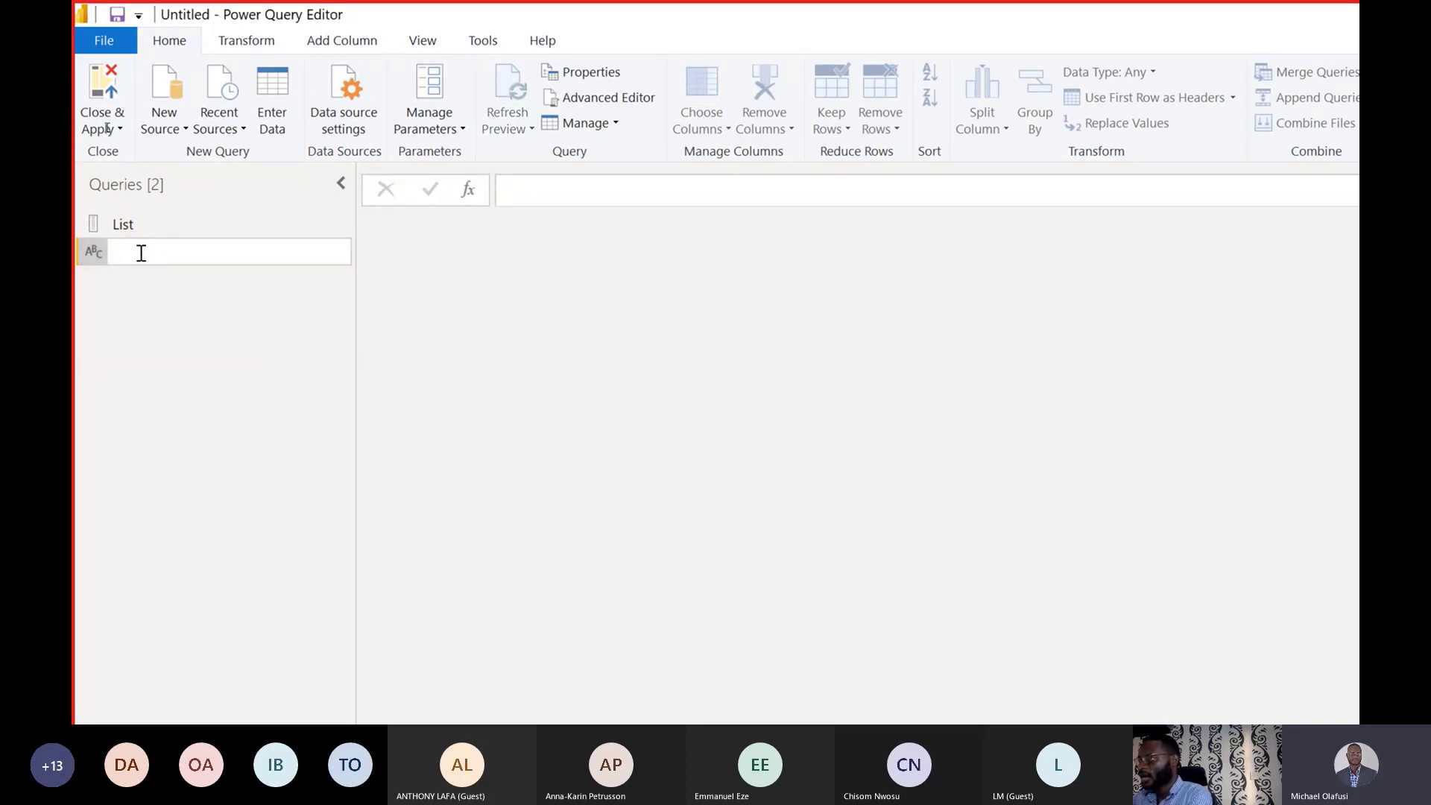
type("Rccird")
key("BackSpace")
key("BackSpace")
key("BackSpace")
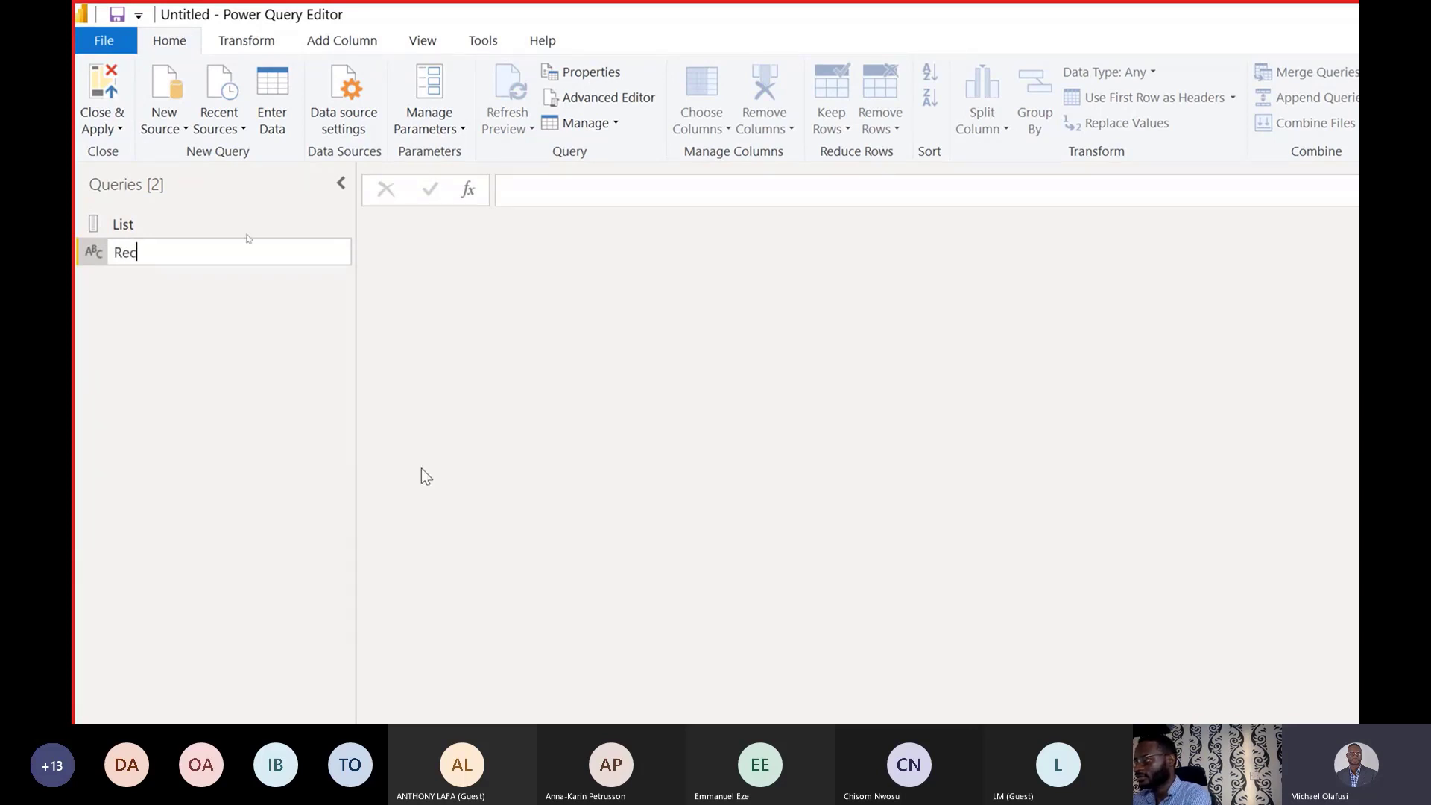
type("ord")
key("Return")
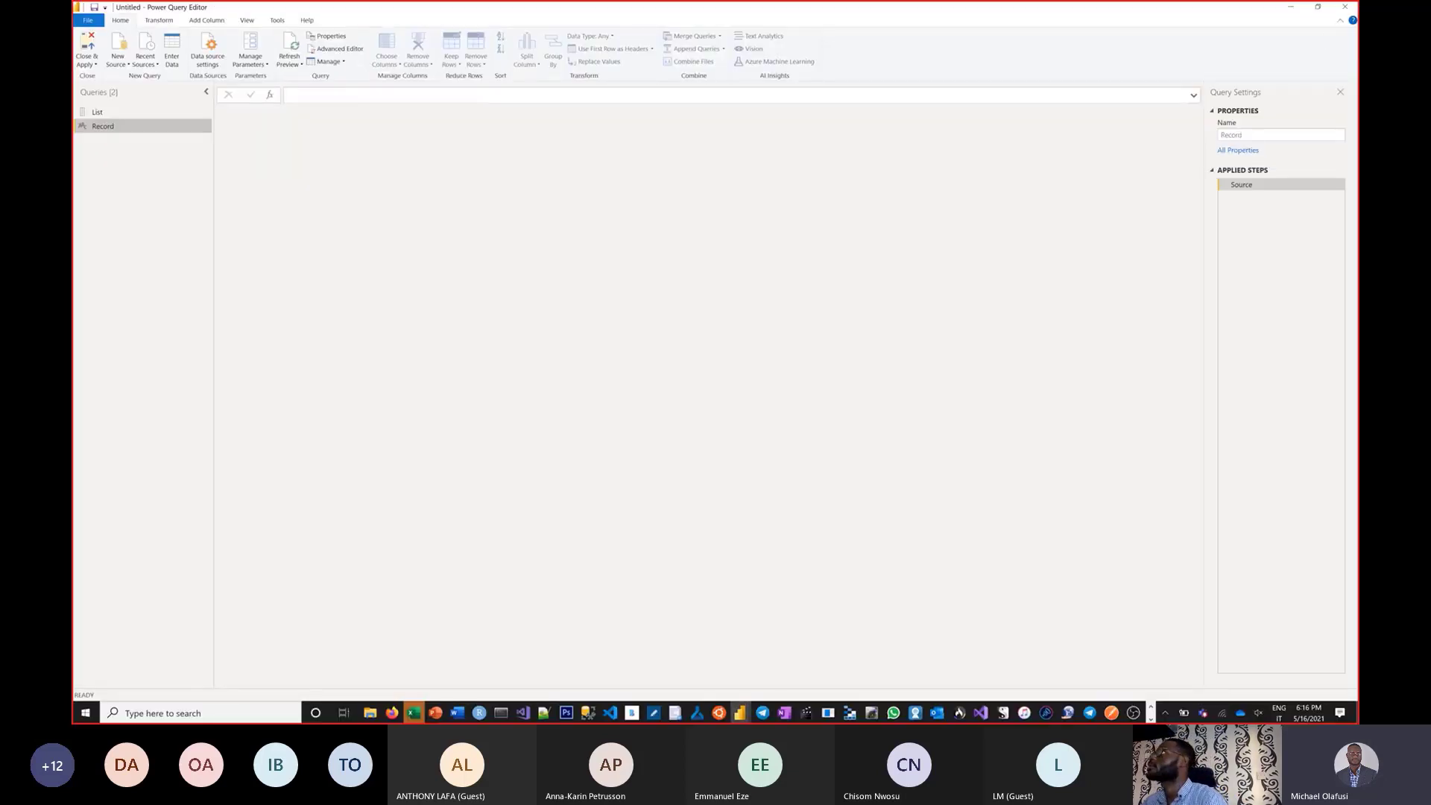
key("alt+Tab")
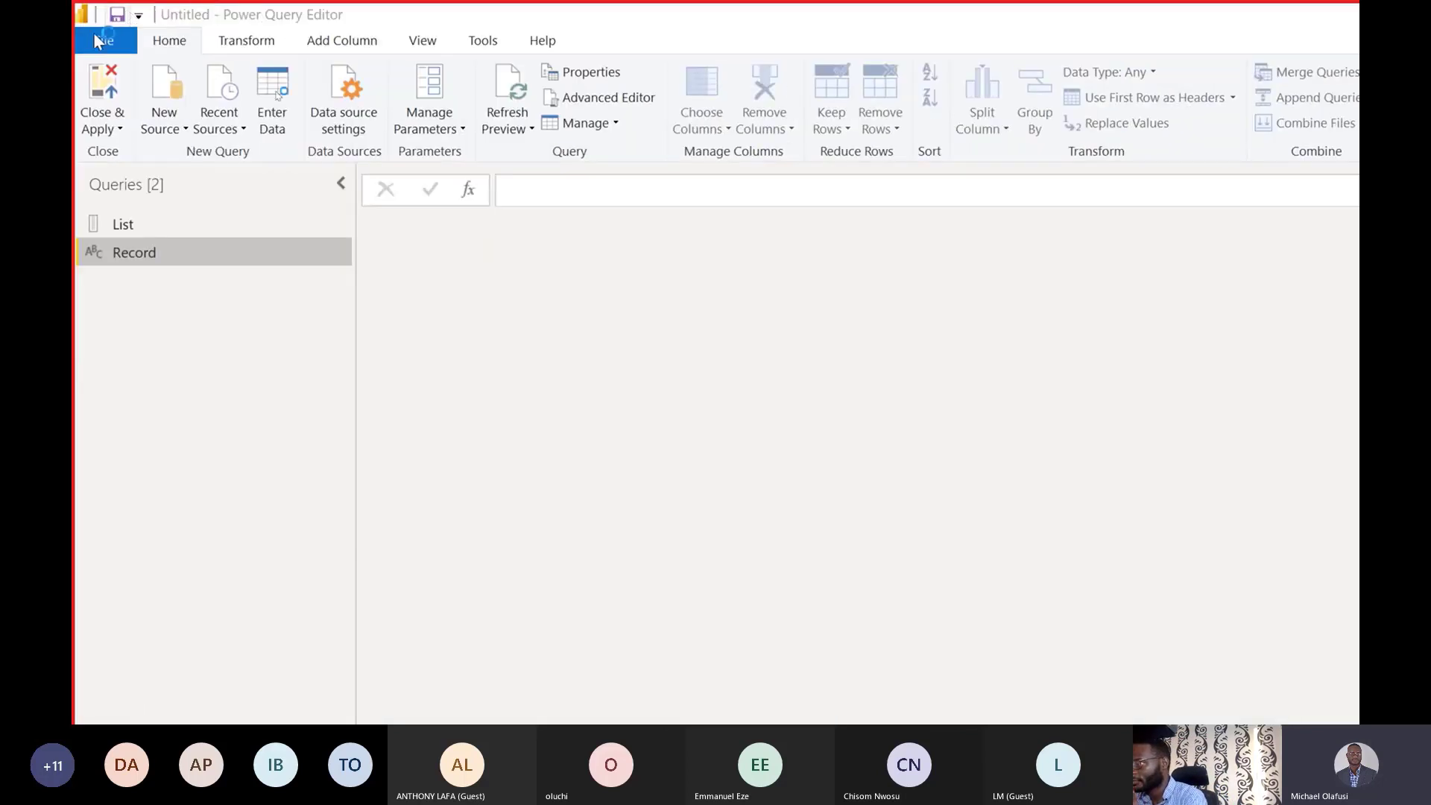
Write Record's formula as =[First Name="…"] with a first-name text value and commit it.
left_click(529, 182)
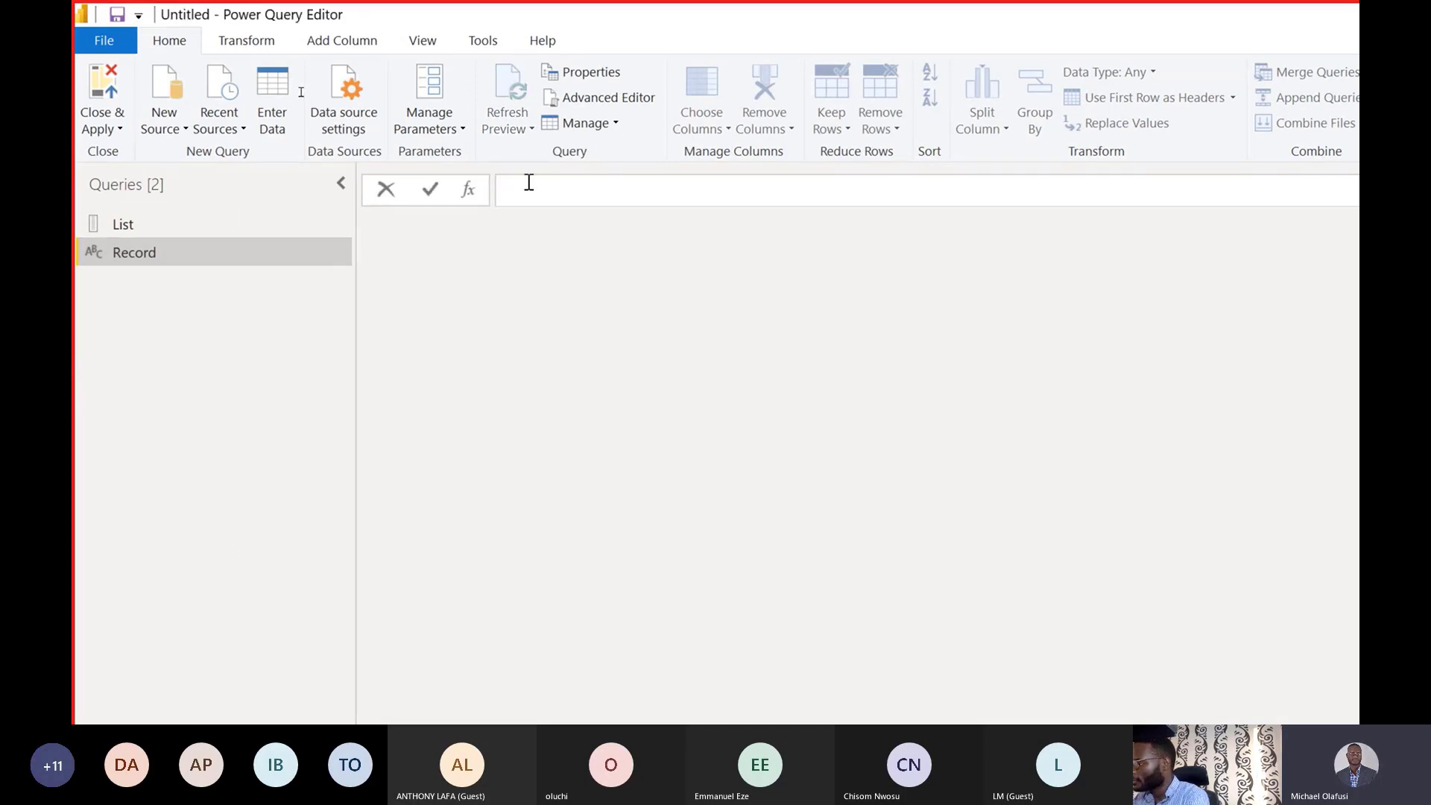
type("=")
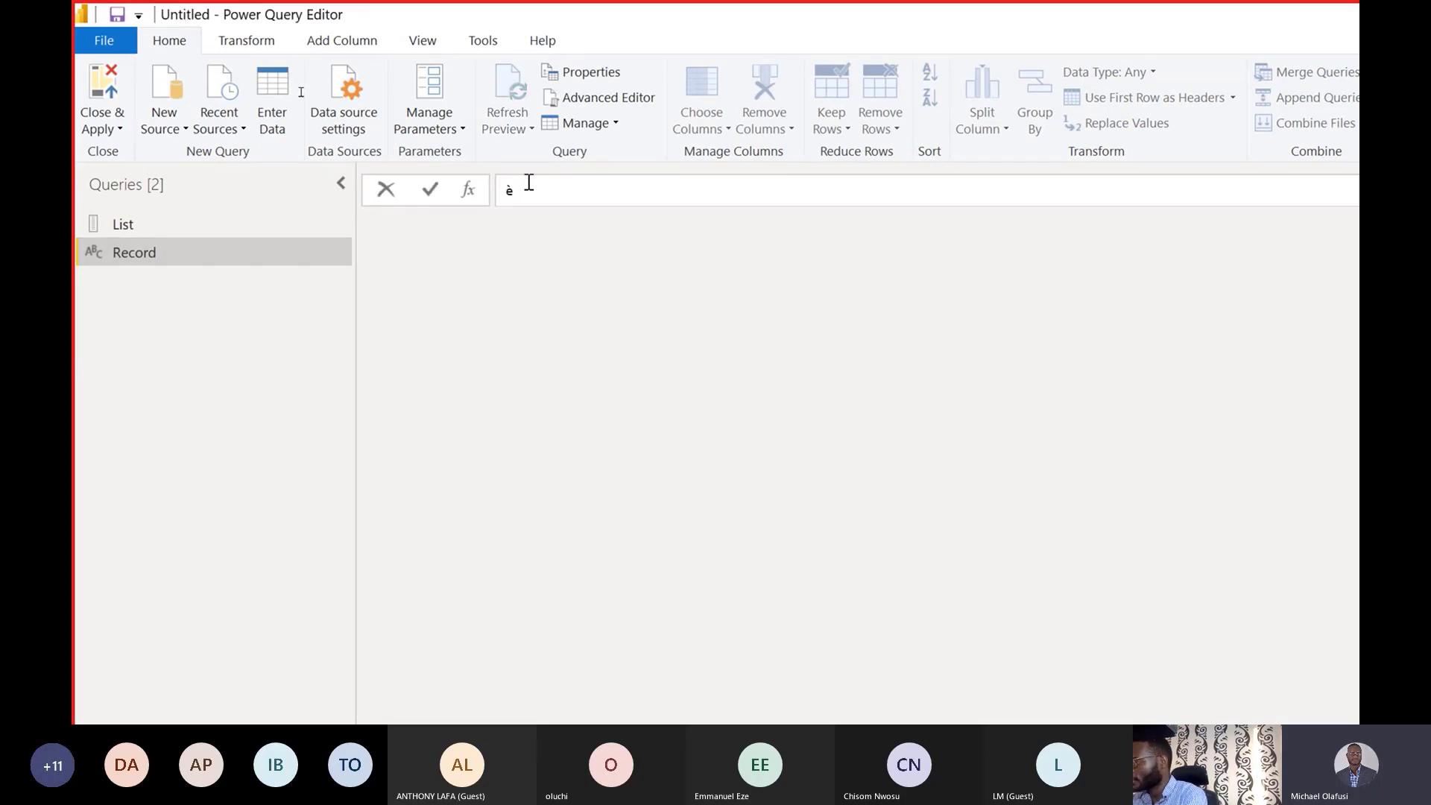
key("BackSpace")
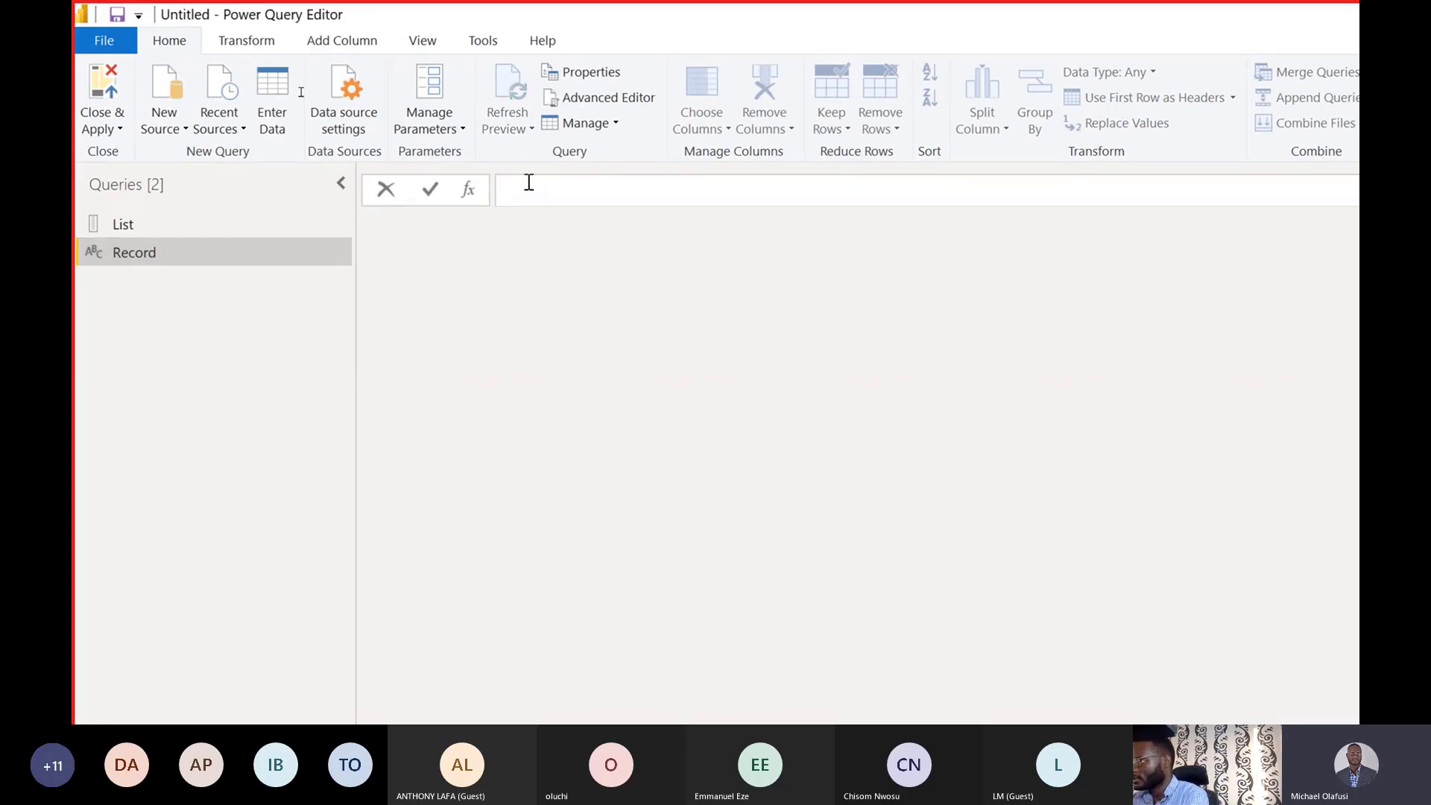
type("=[]")
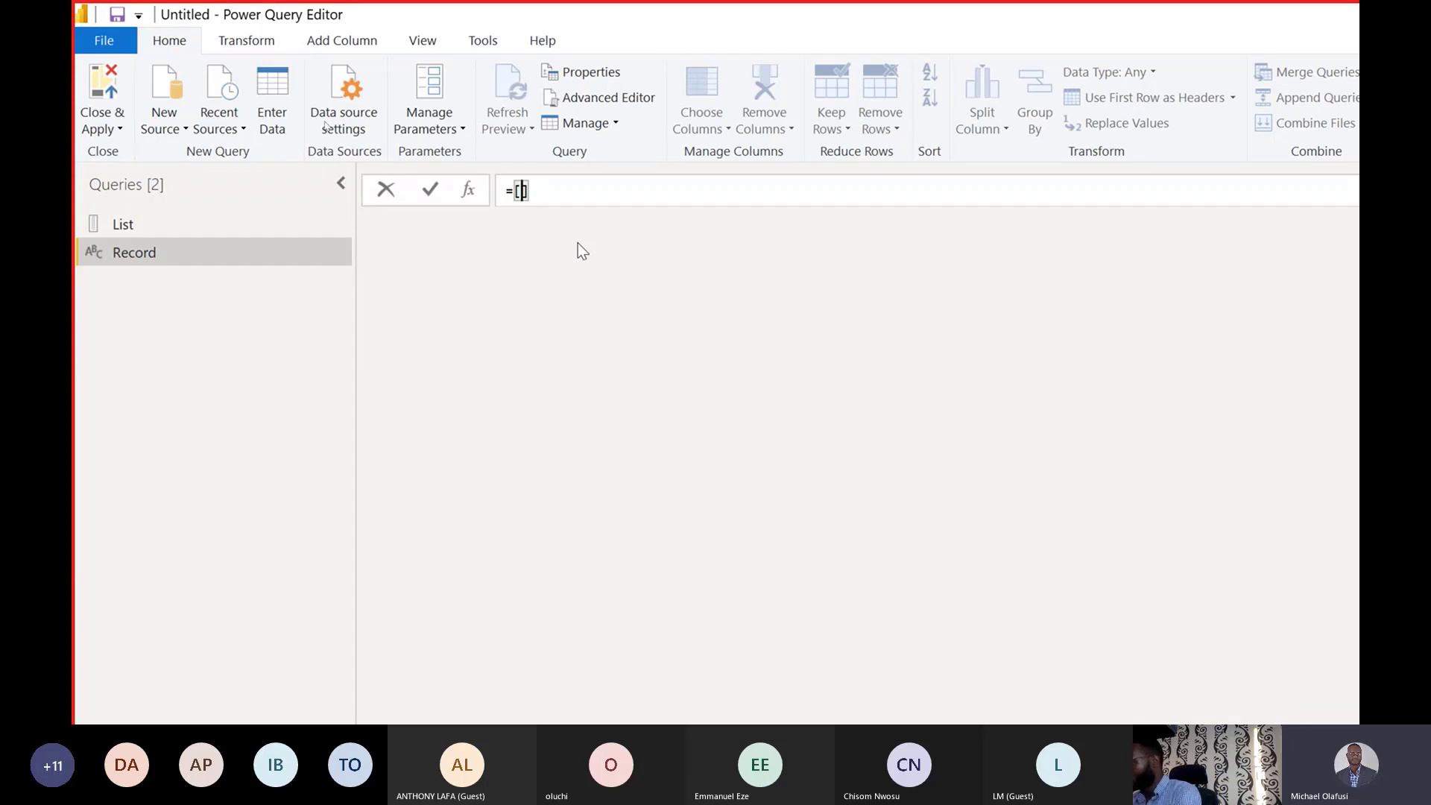
type("\"\"First")
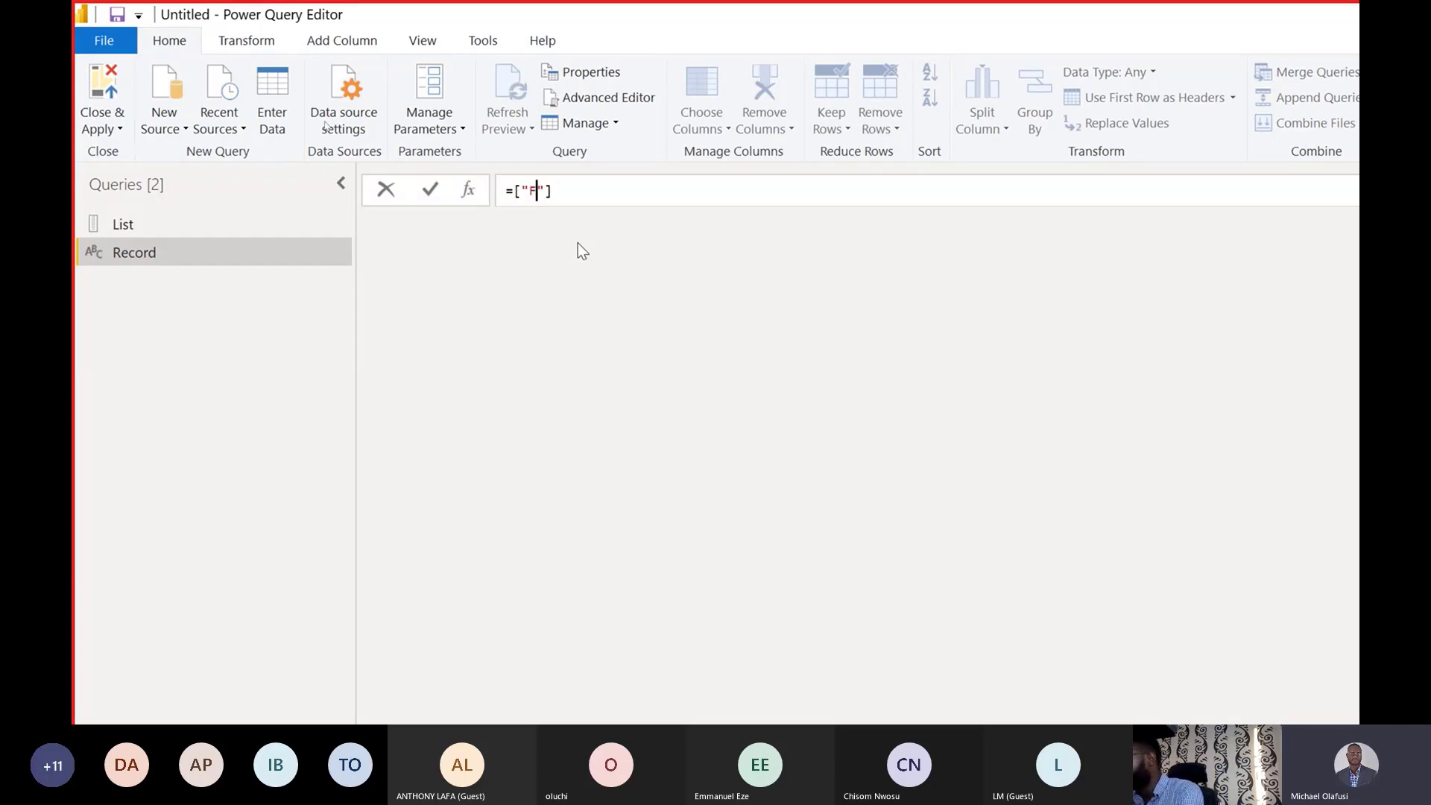
type(" Name")
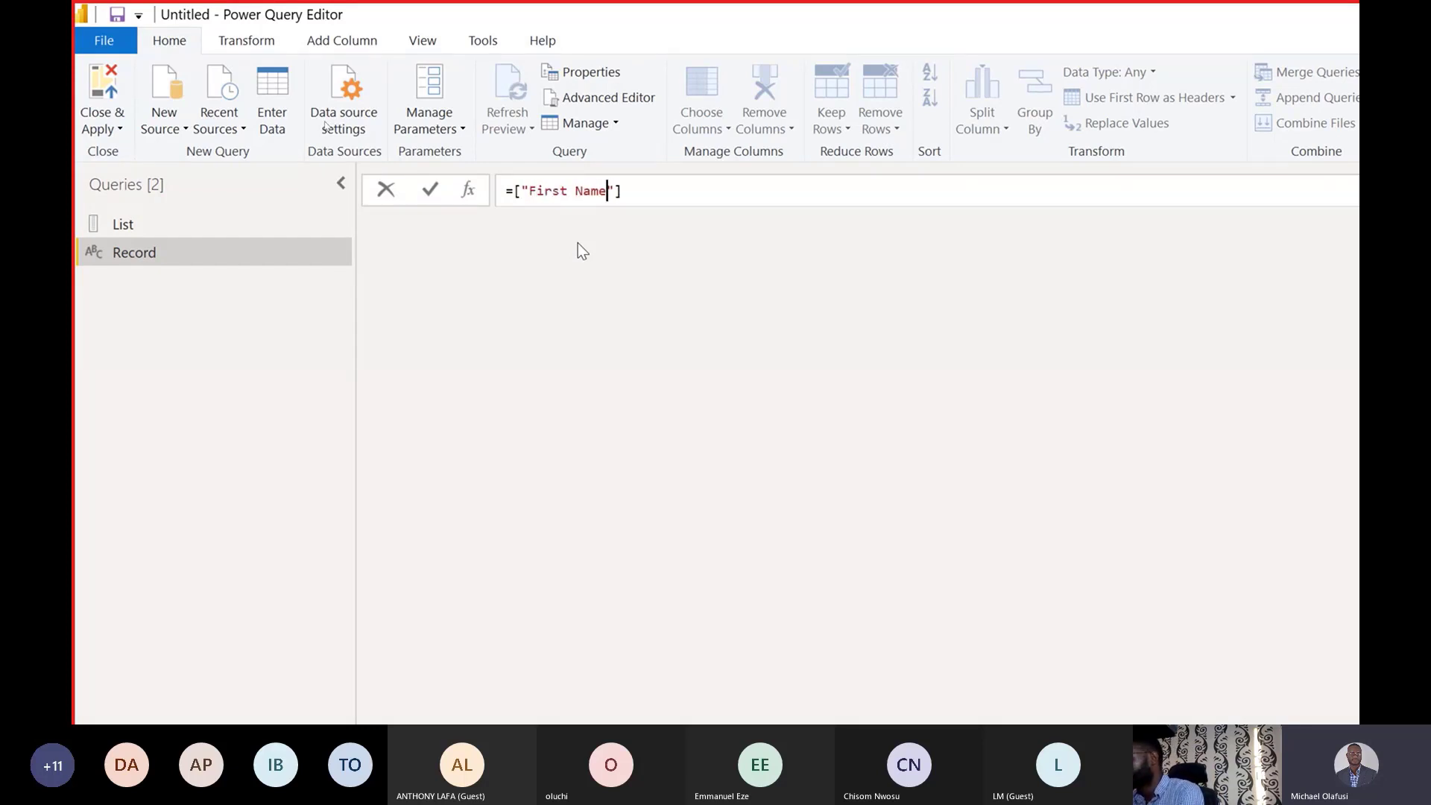
key("BackSpace")
key("BackSpace")
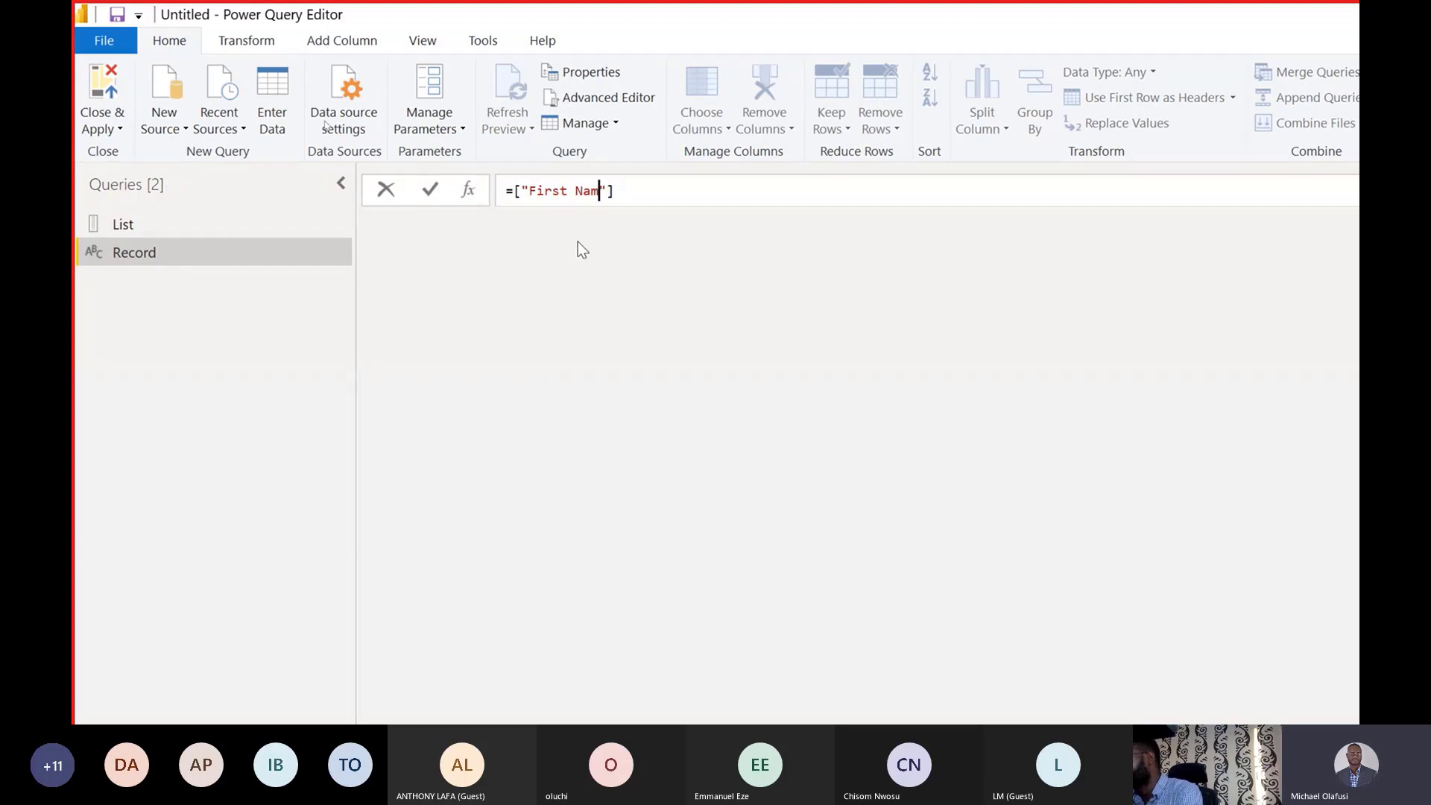
type("e")
left_click(529, 193)
key("BackSpace")
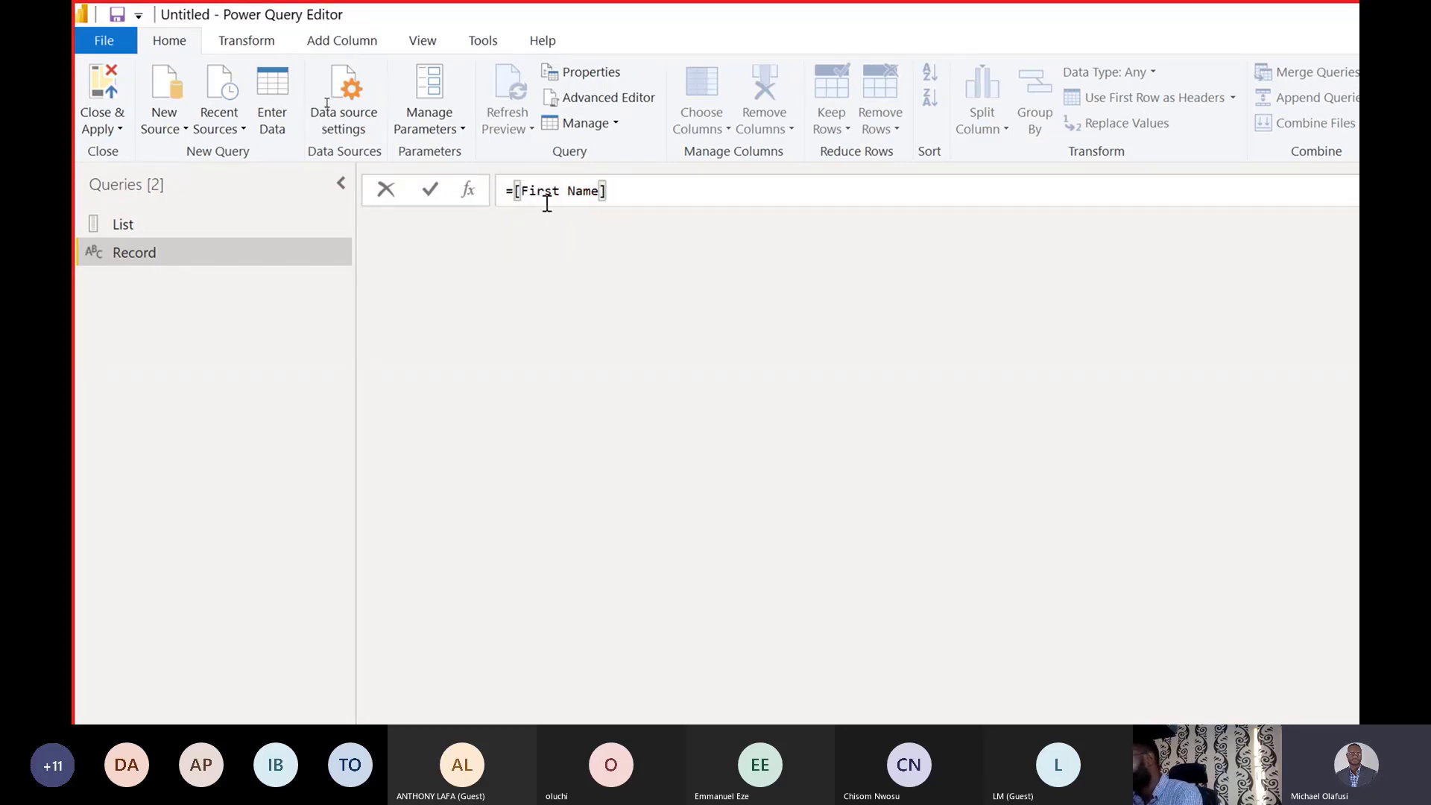
left_click(600, 192)
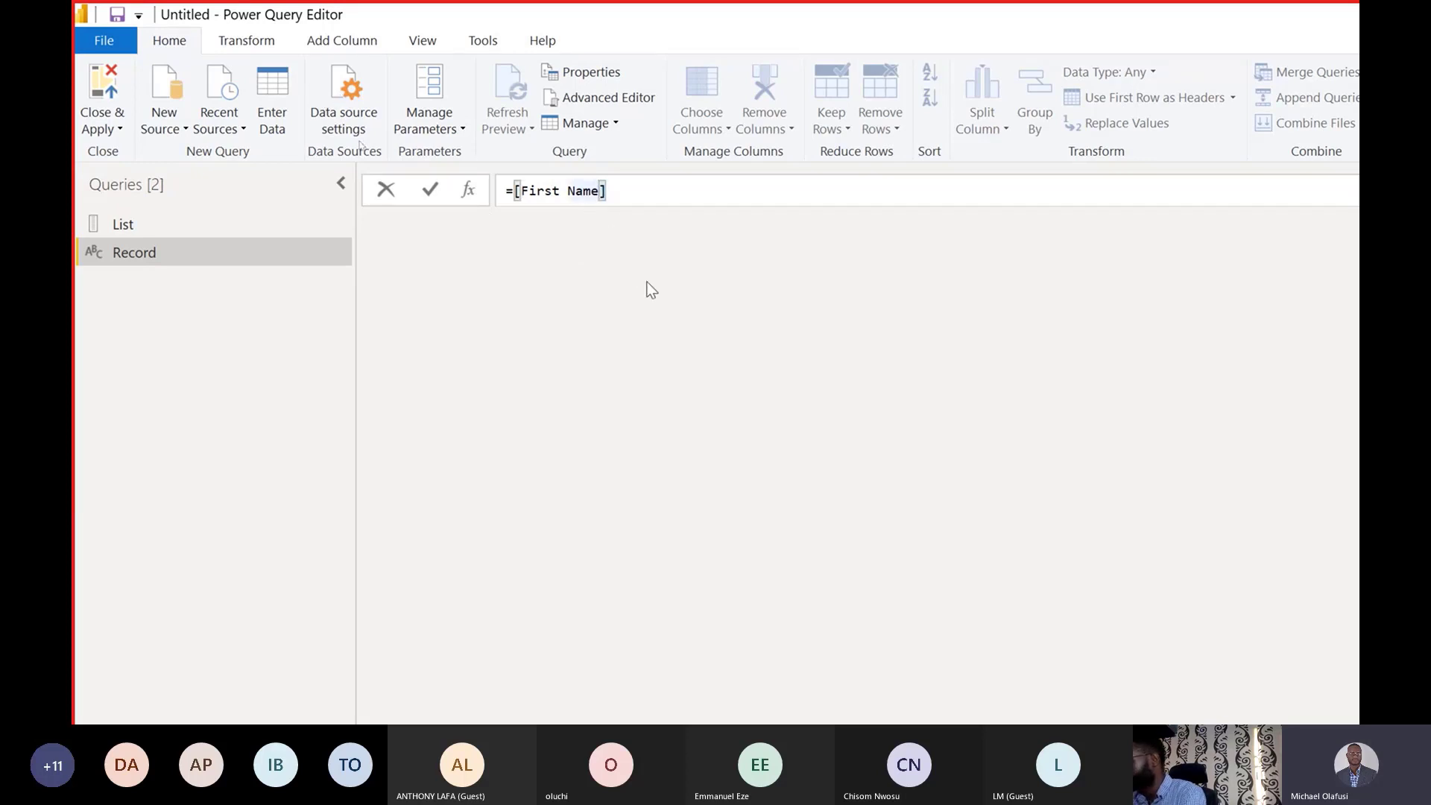
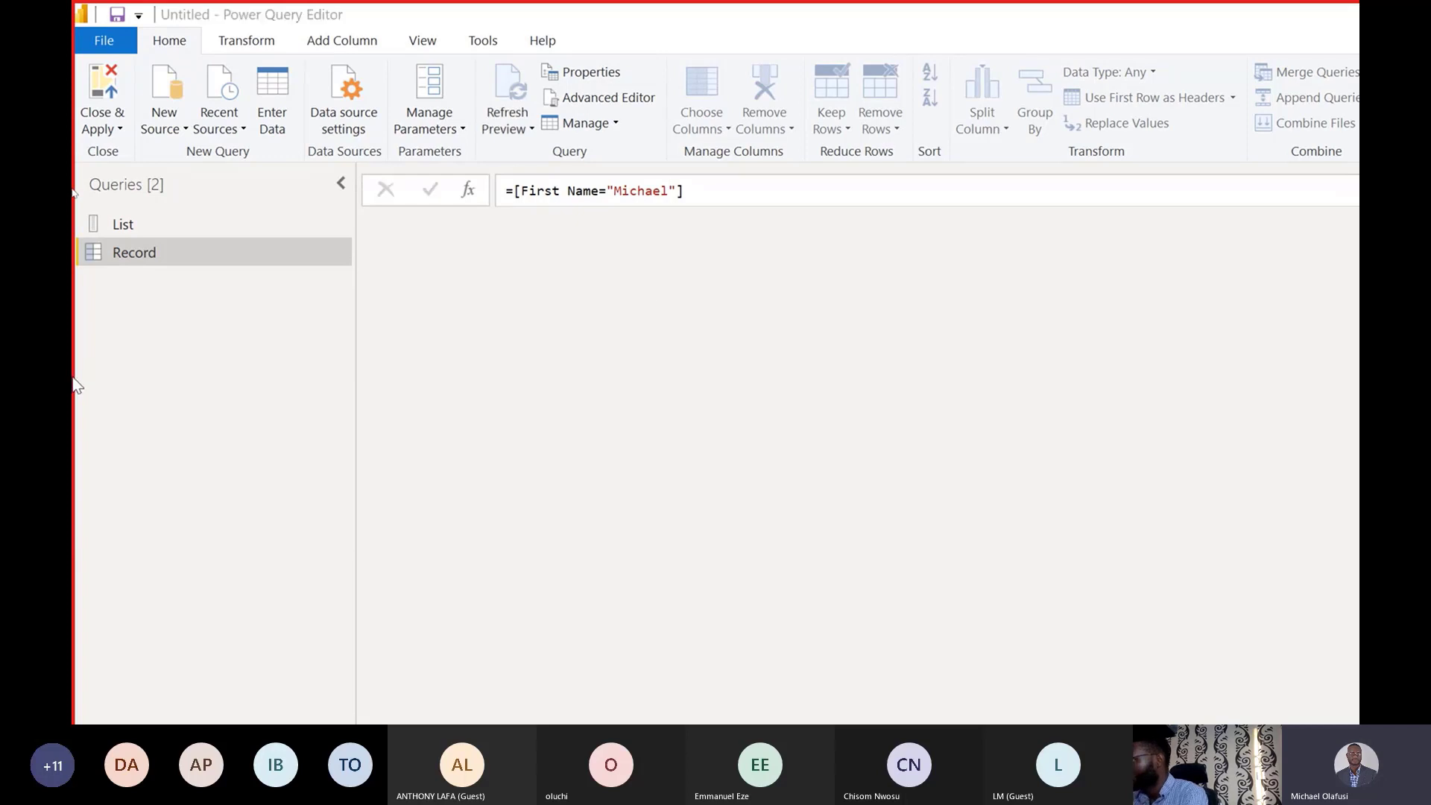
key("Return")
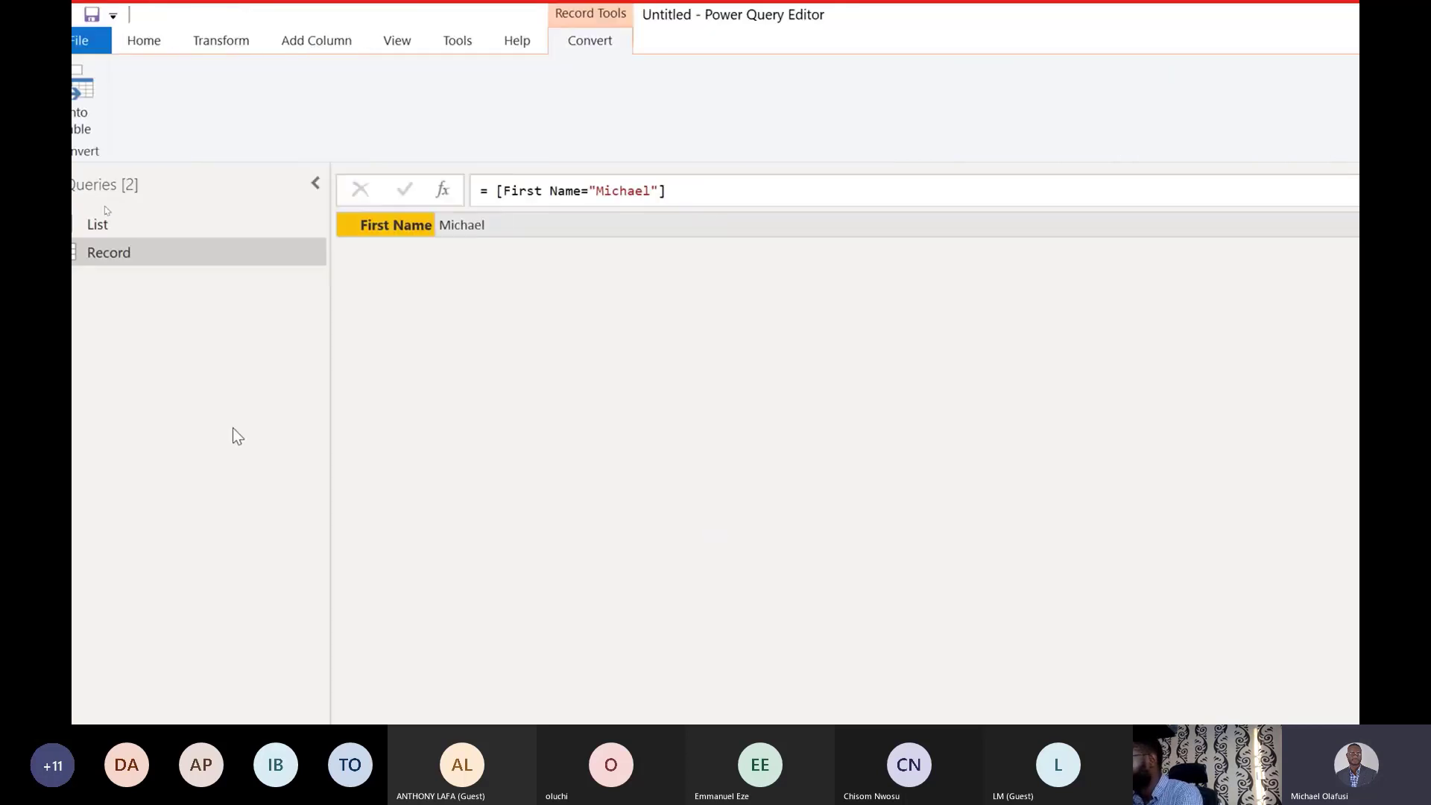
Add a Last Name field with a surname and a Gender field set to "Male".
left_click(684, 191)
type(",")
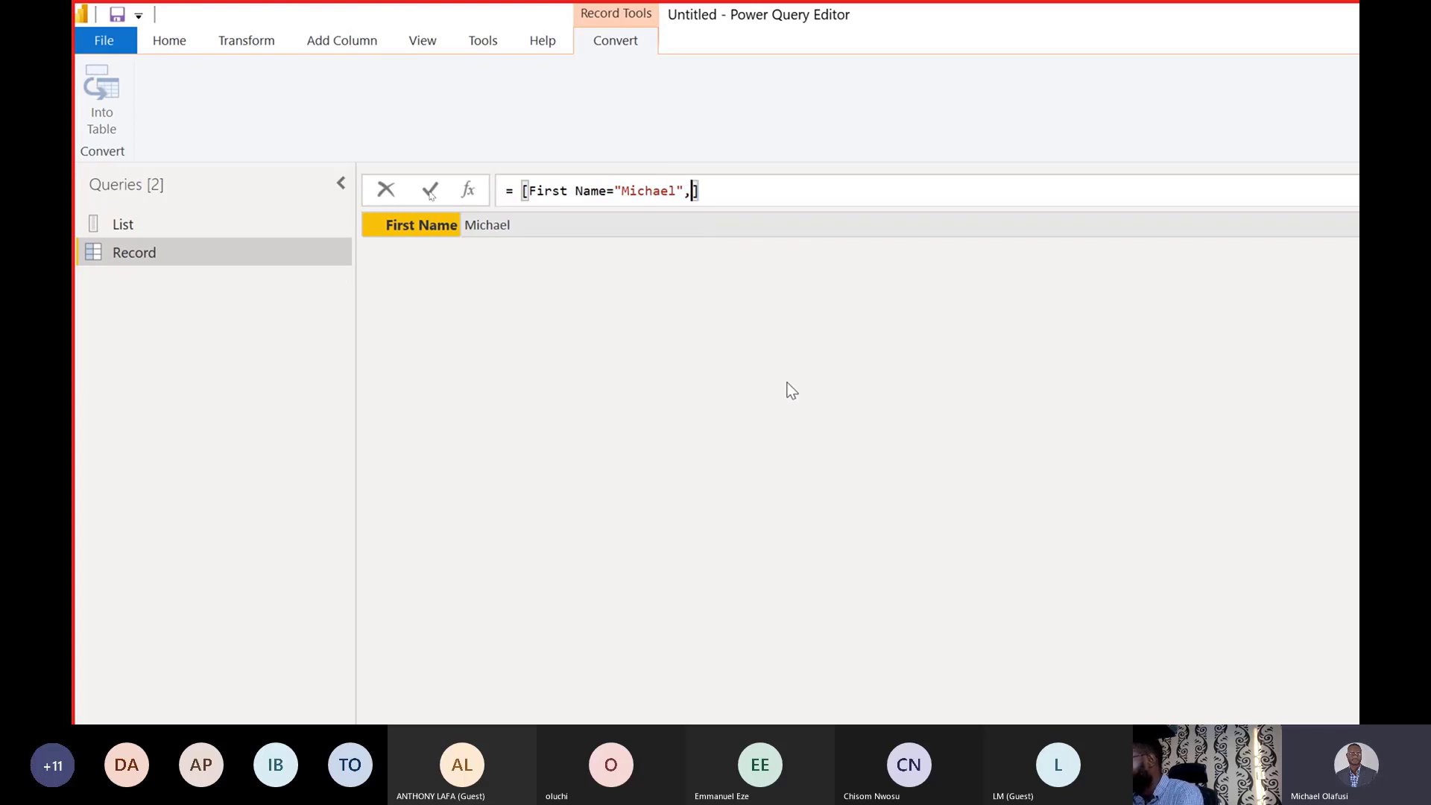
type("Last Name")
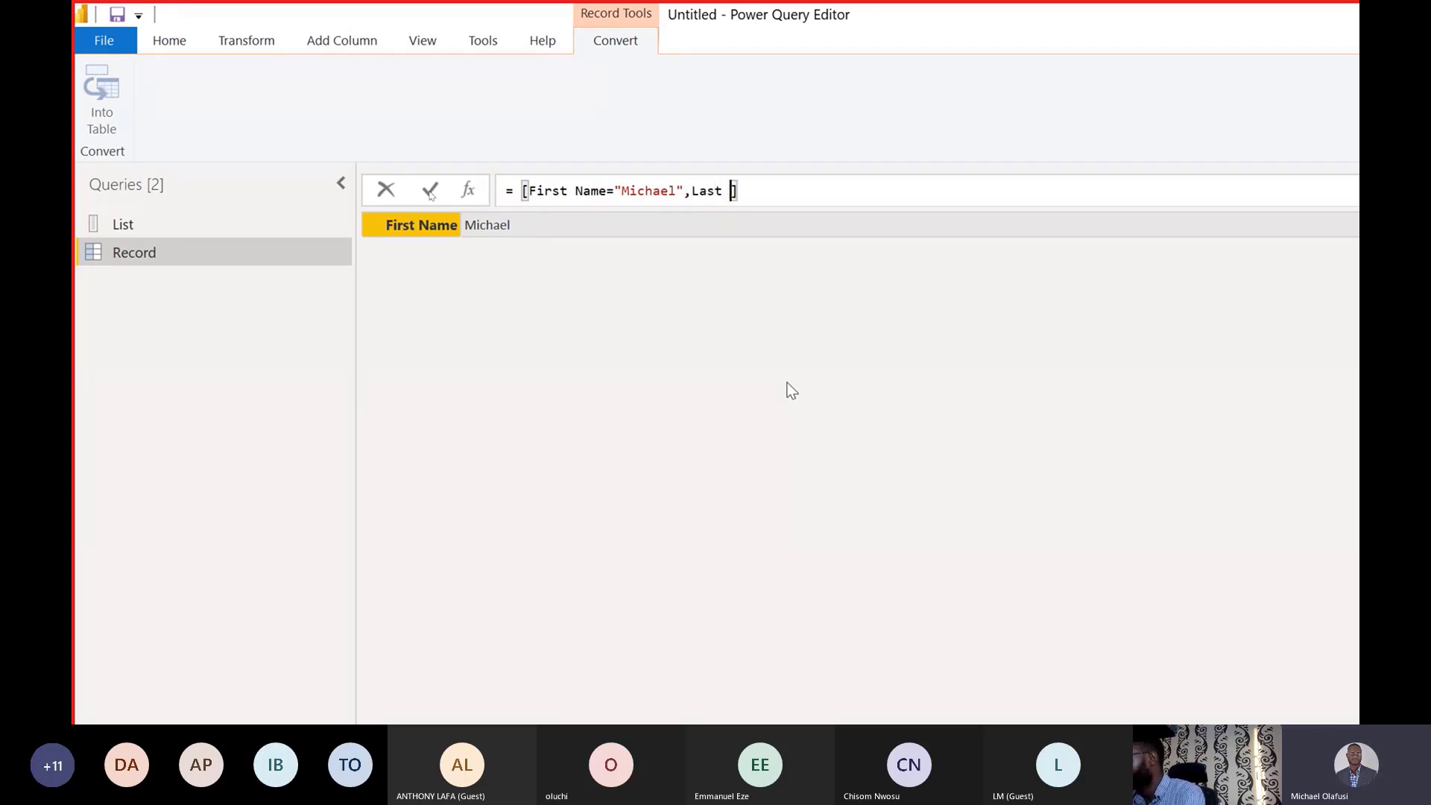
type("=\"")
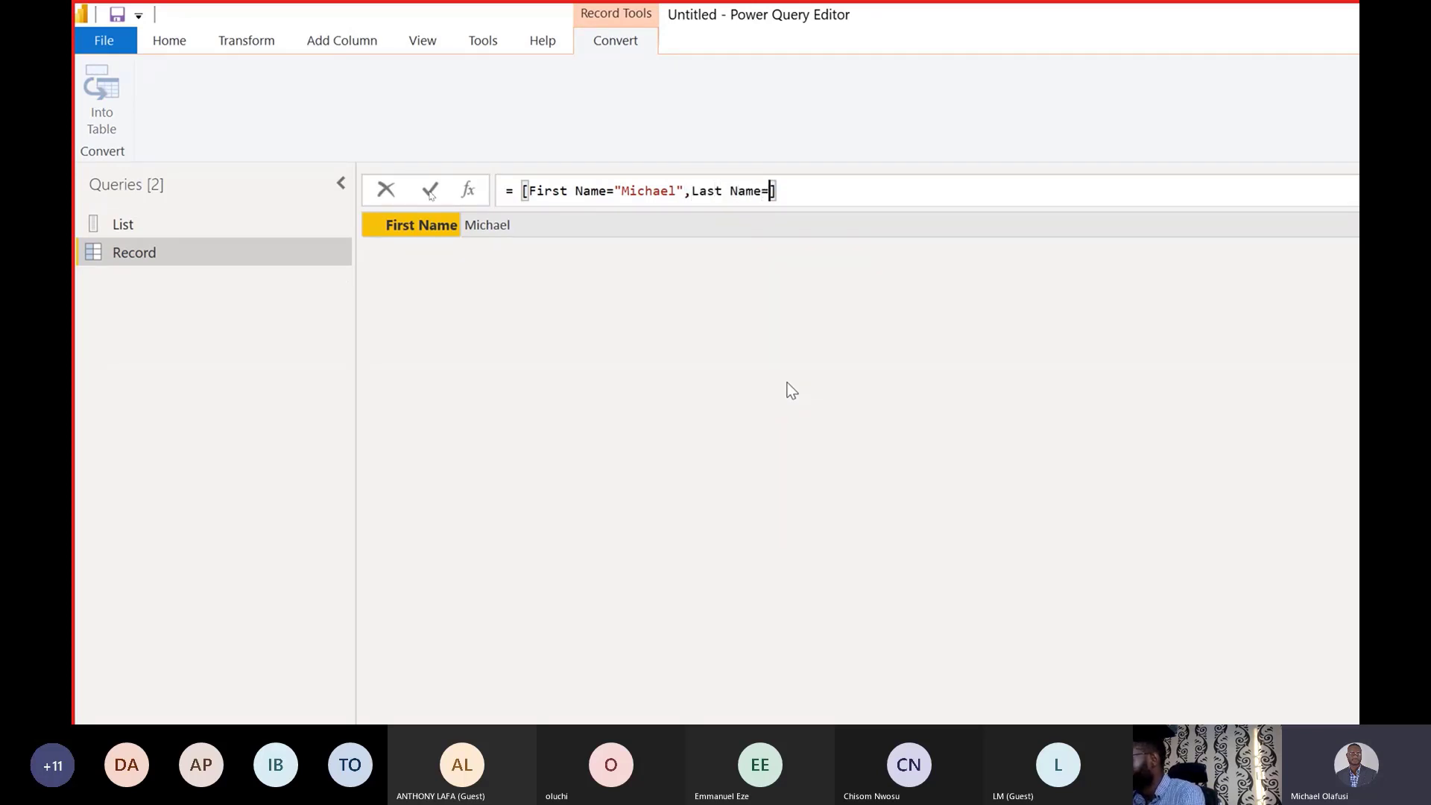
left_click(840, 190)
type(",")
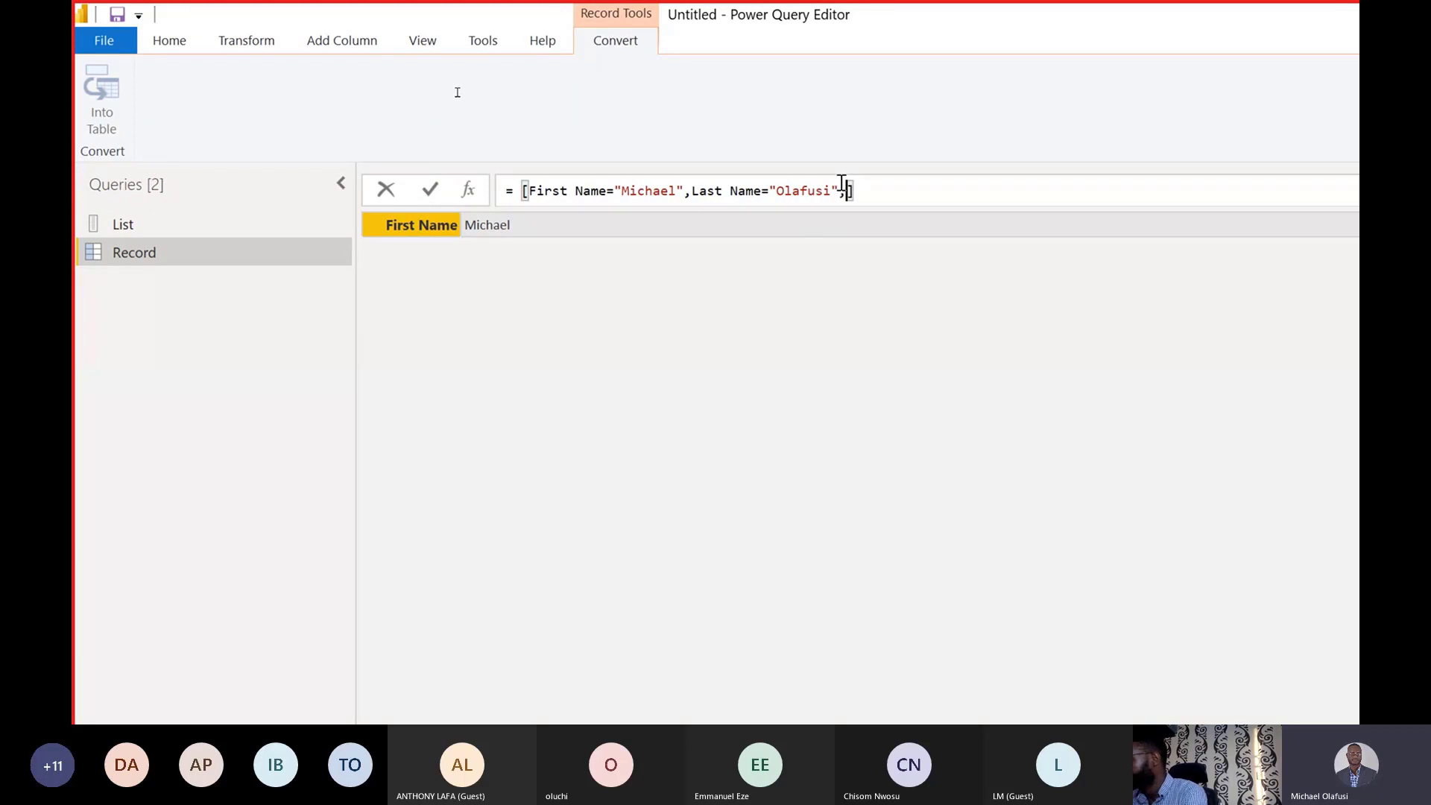
type("Gender")
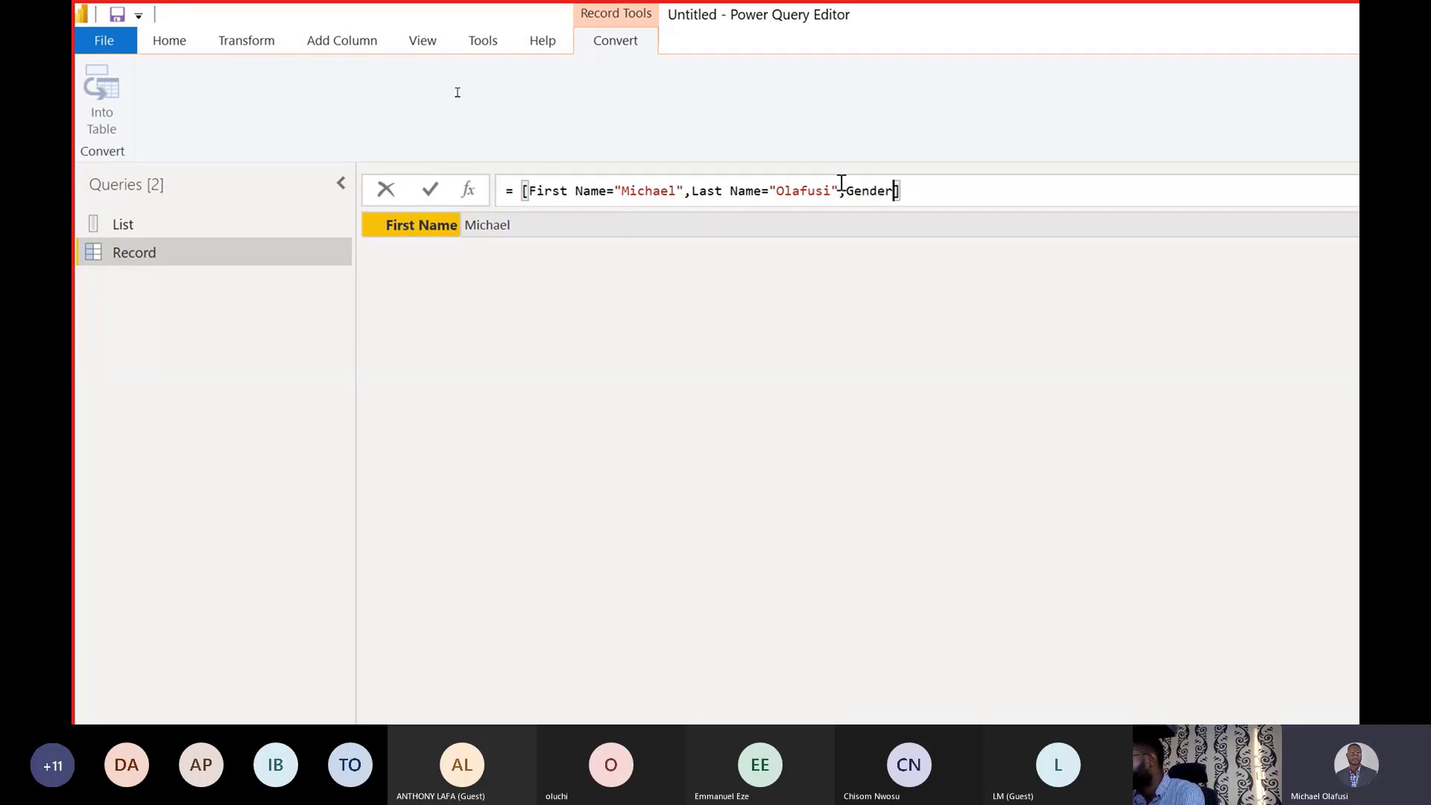
type("=\"")
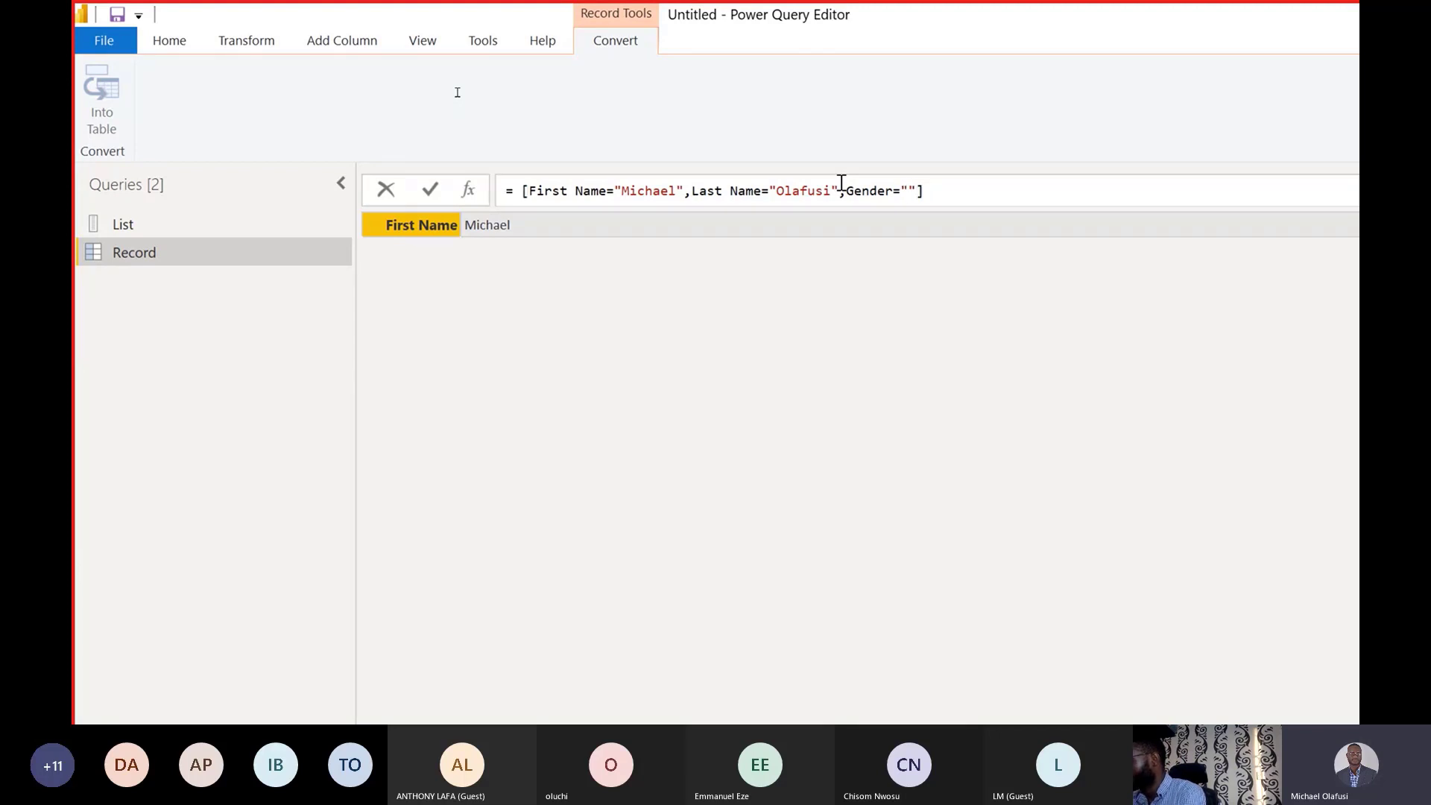
type("male")
key("BackSpace")
key("BackSpace")
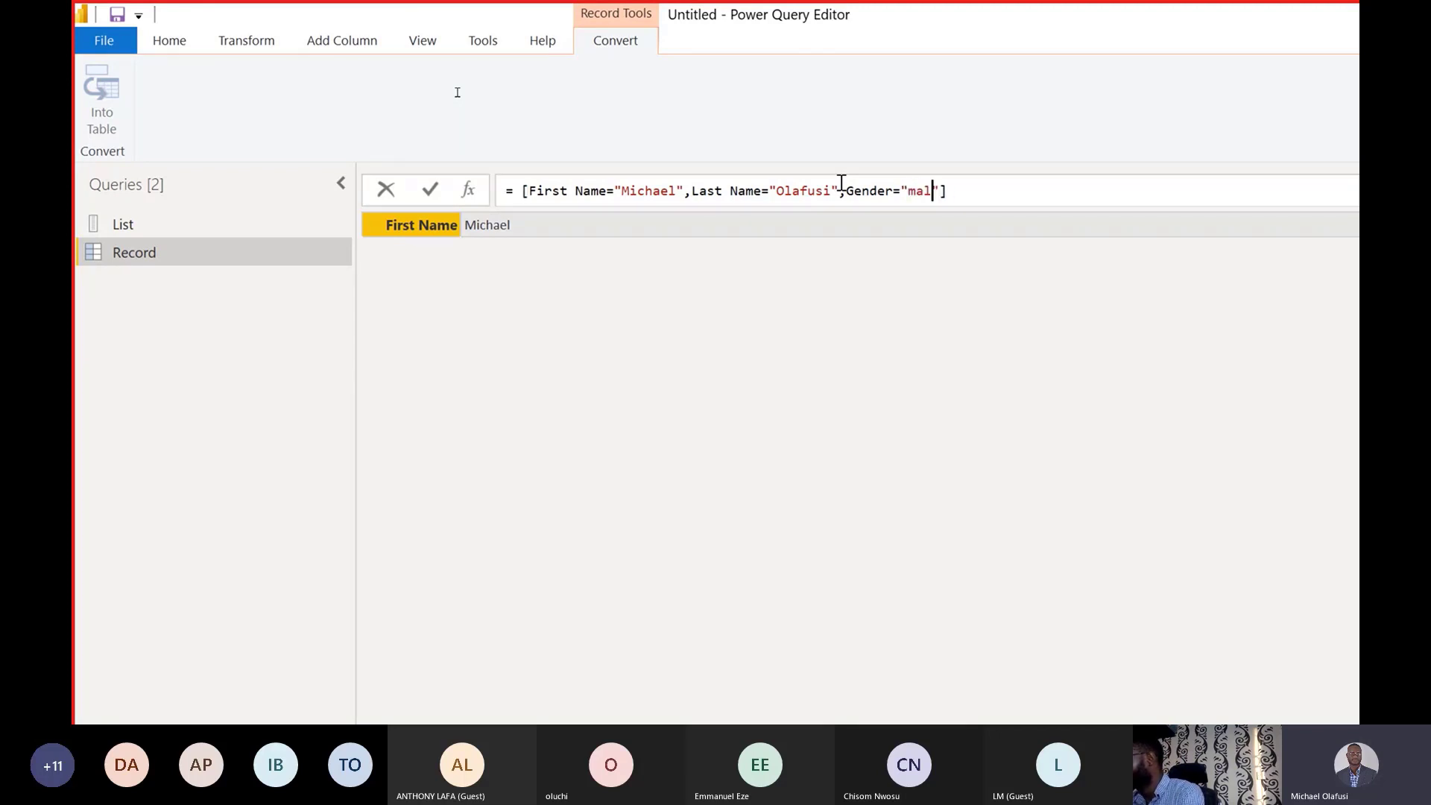
key("BackSpace")
key("BackSpace")
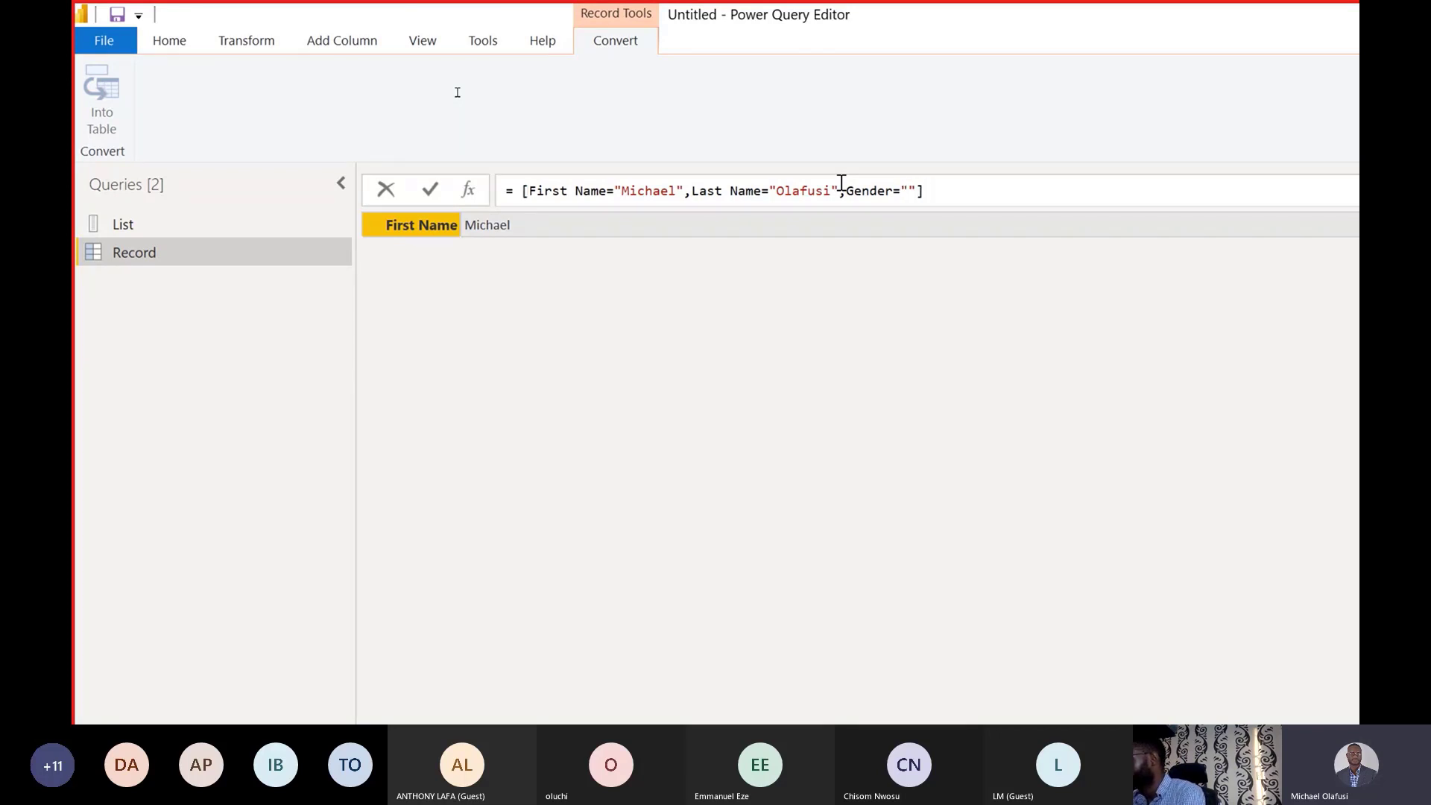
type("Male")
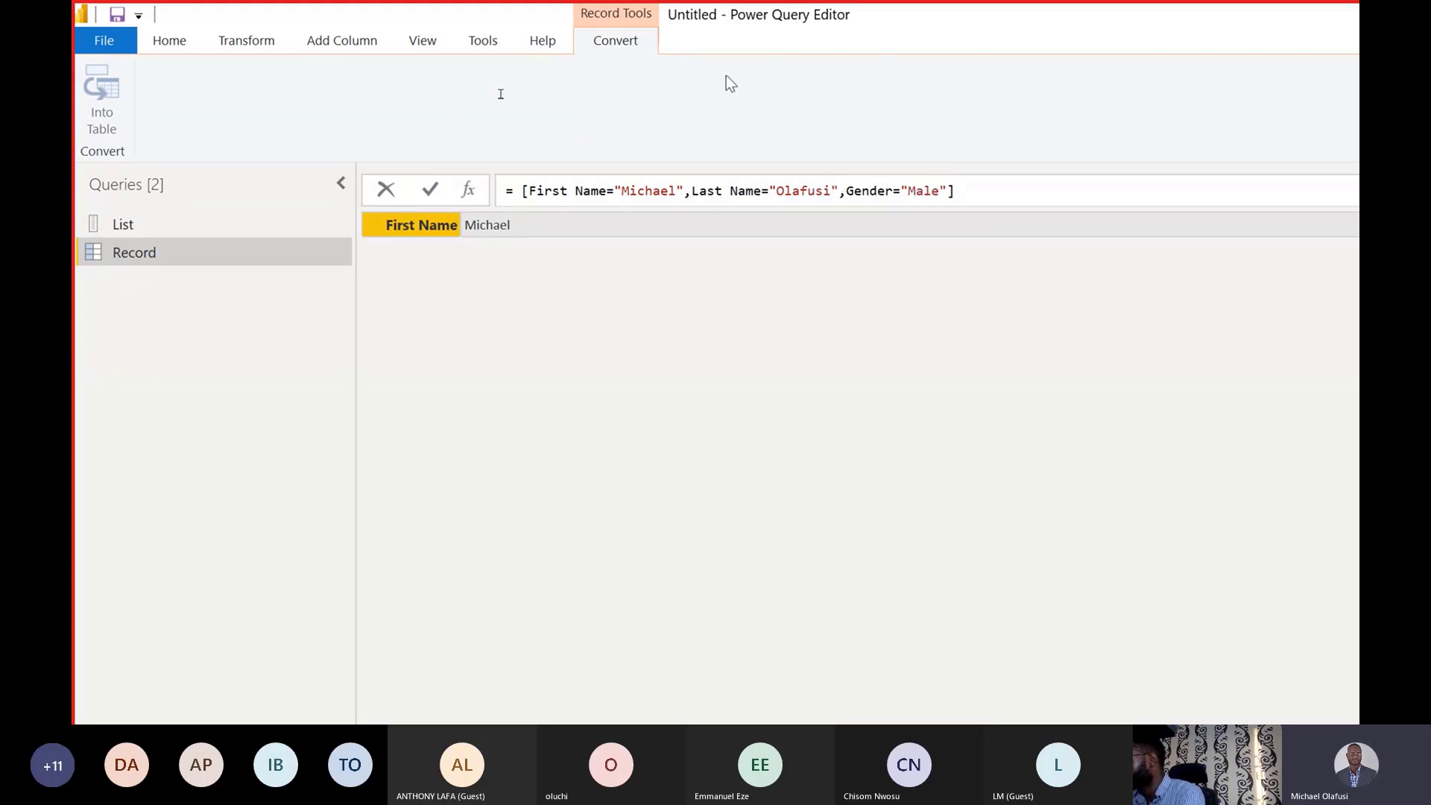
Add an Age field of 17 before the closing bracket and commit the record.
left_click(951, 203)
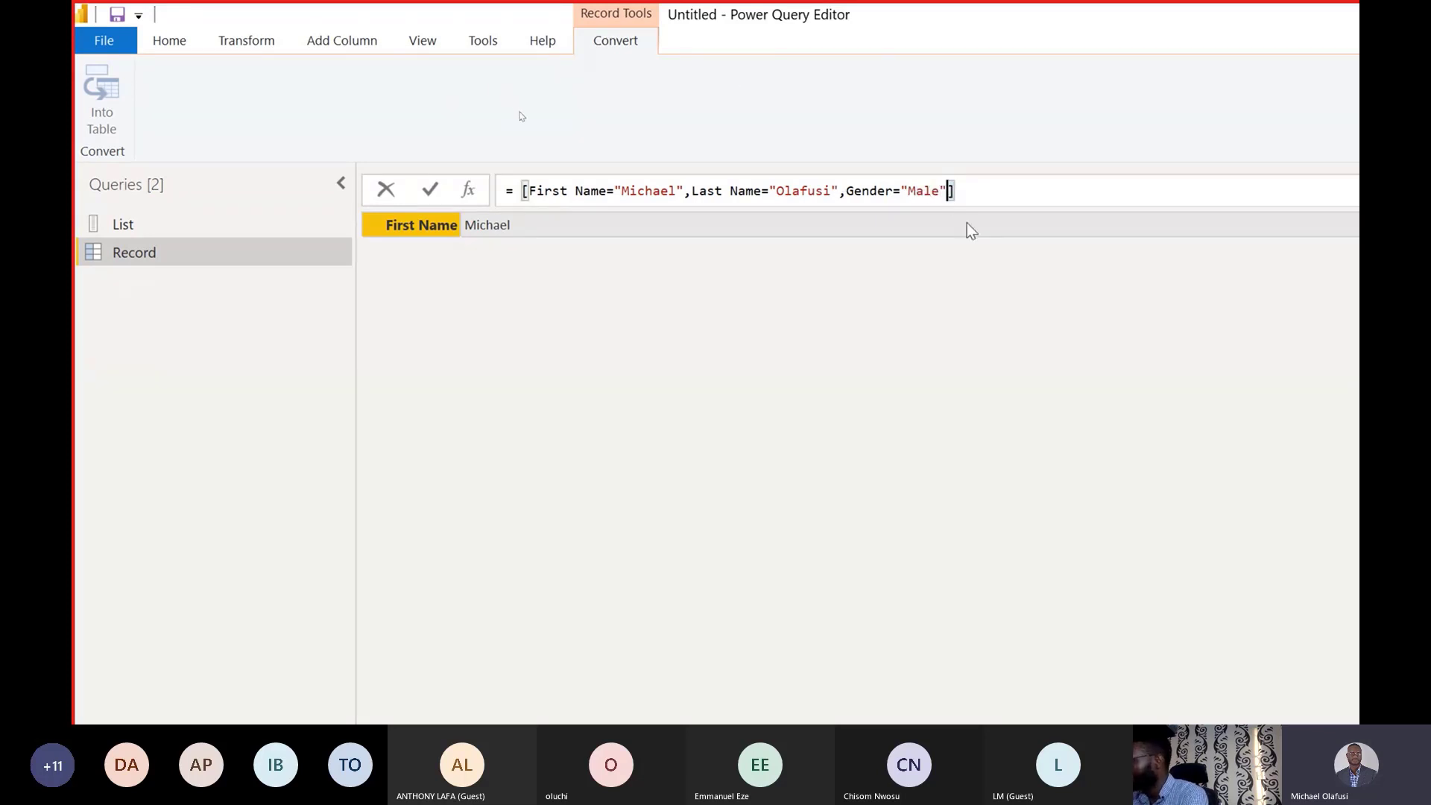
type(",Ah")
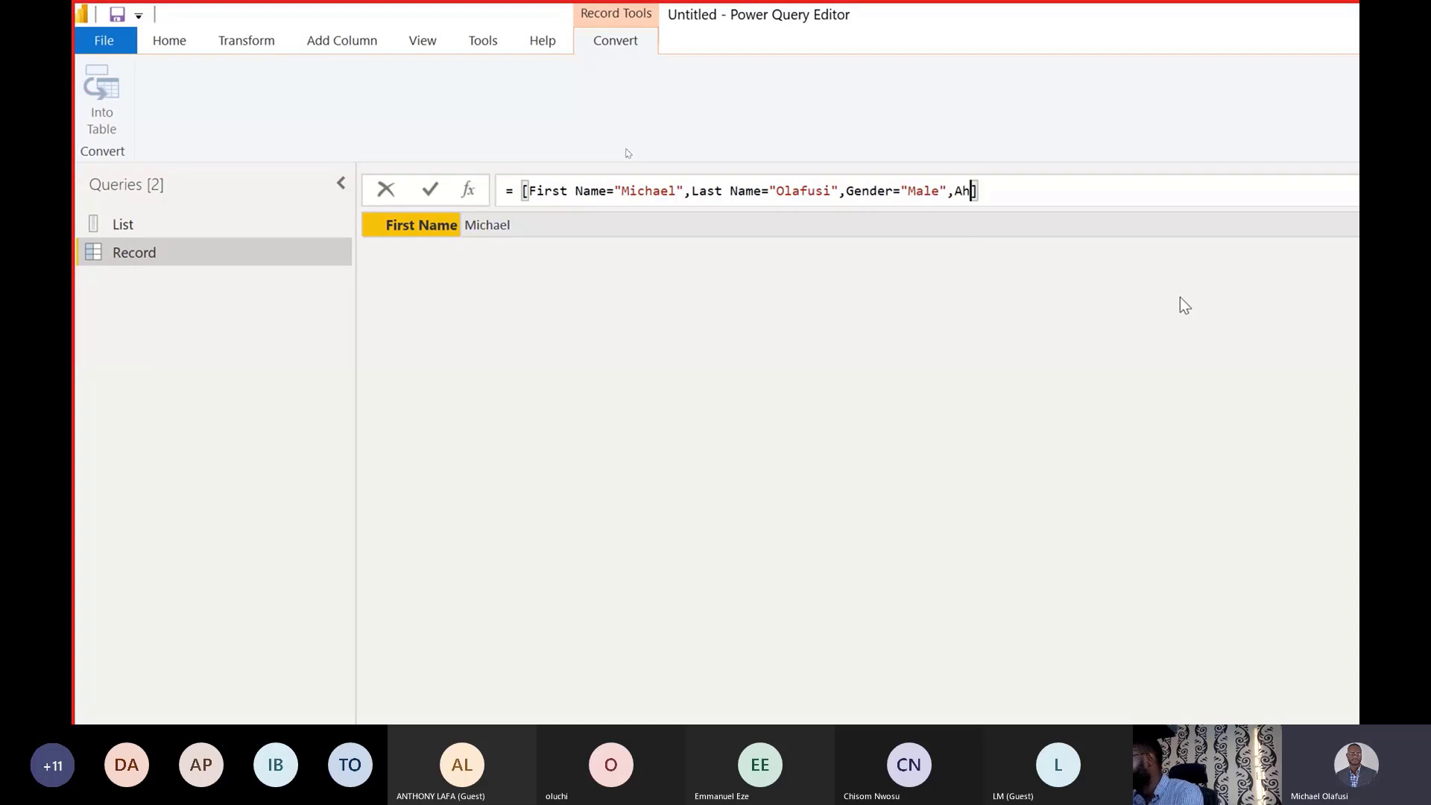
key("BackSpace")
type("ge=")
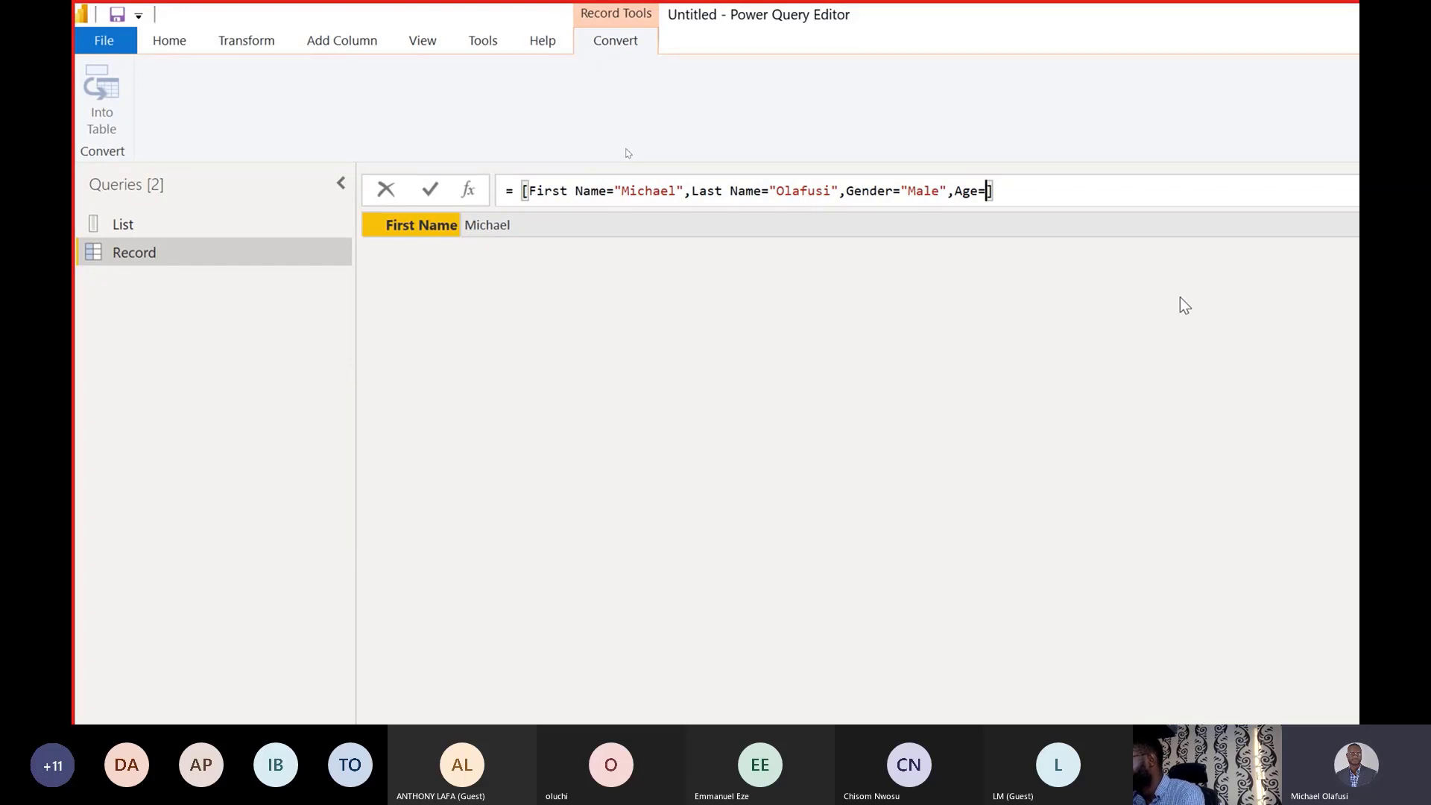
type("17")
key("Return")
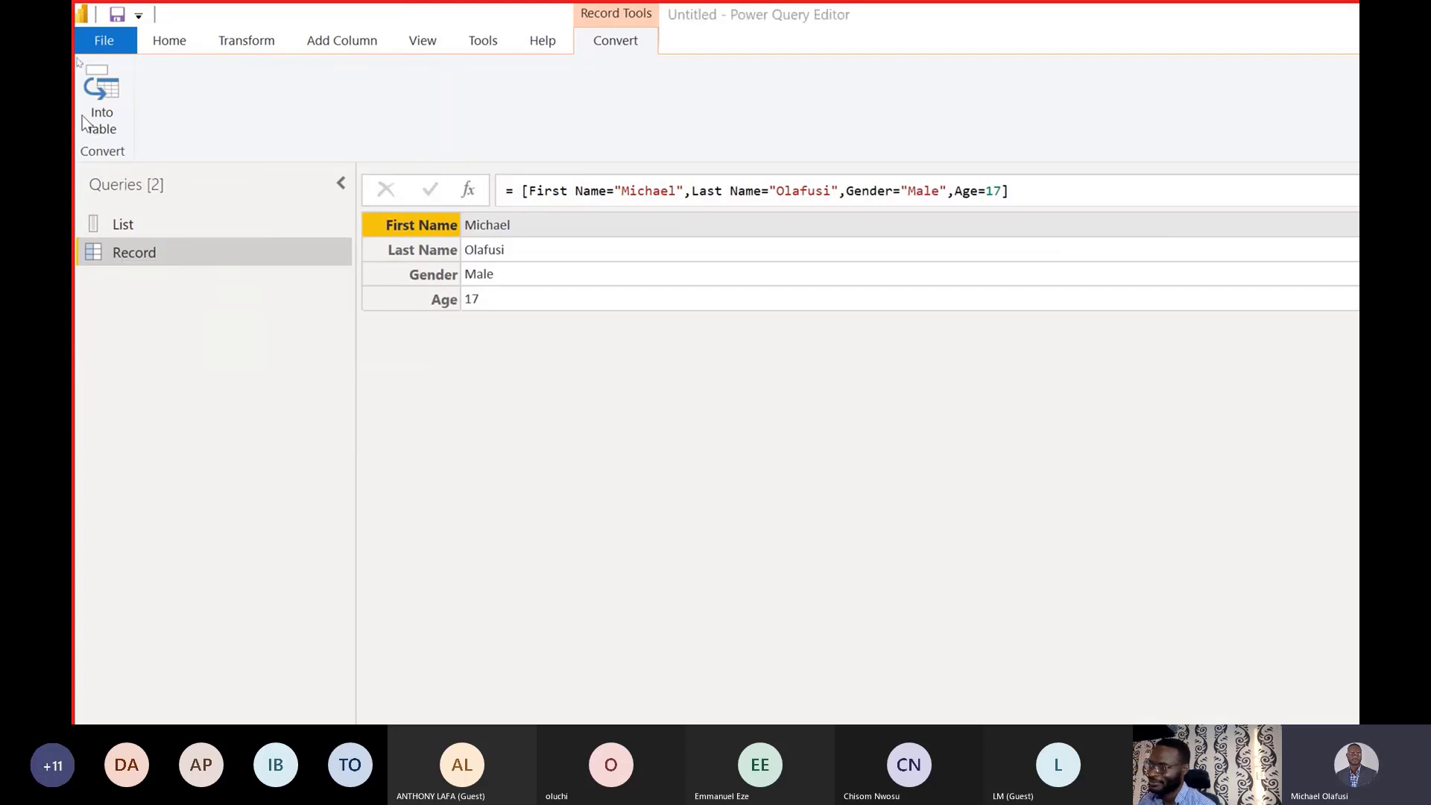
Convert the record into a table, then delete the Converted to Table step.
left_click(101, 104)
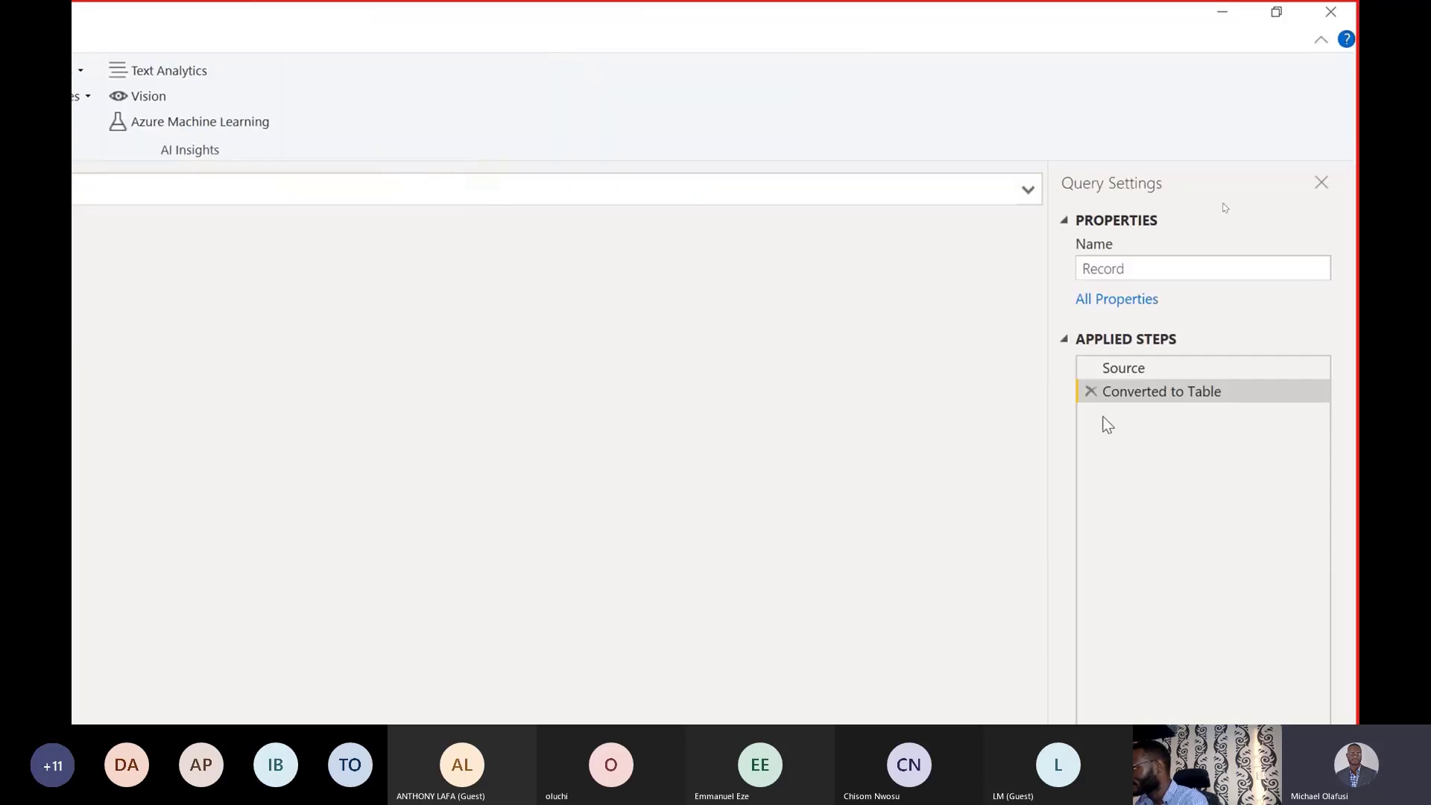
left_click(1088, 394)
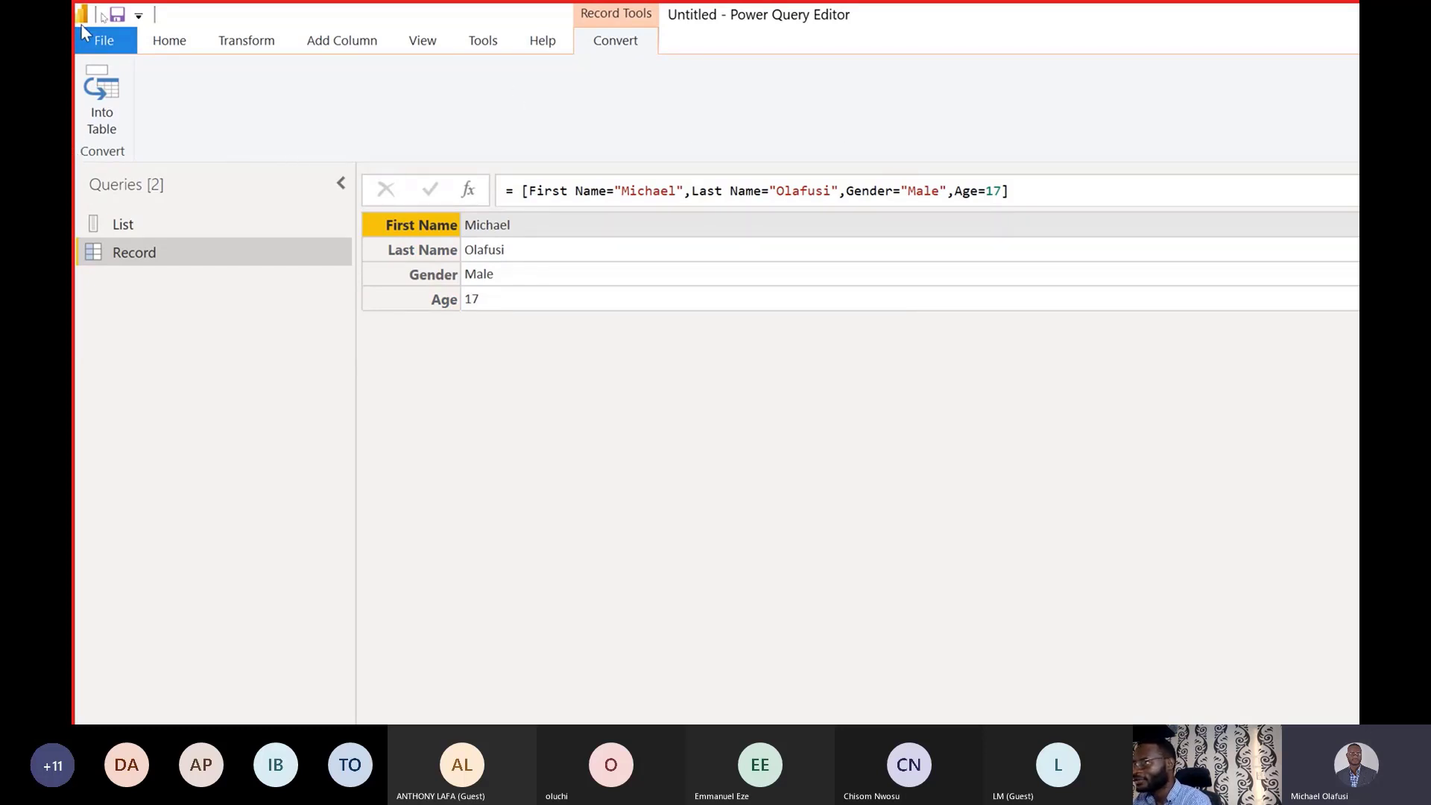
left_click(169, 50)
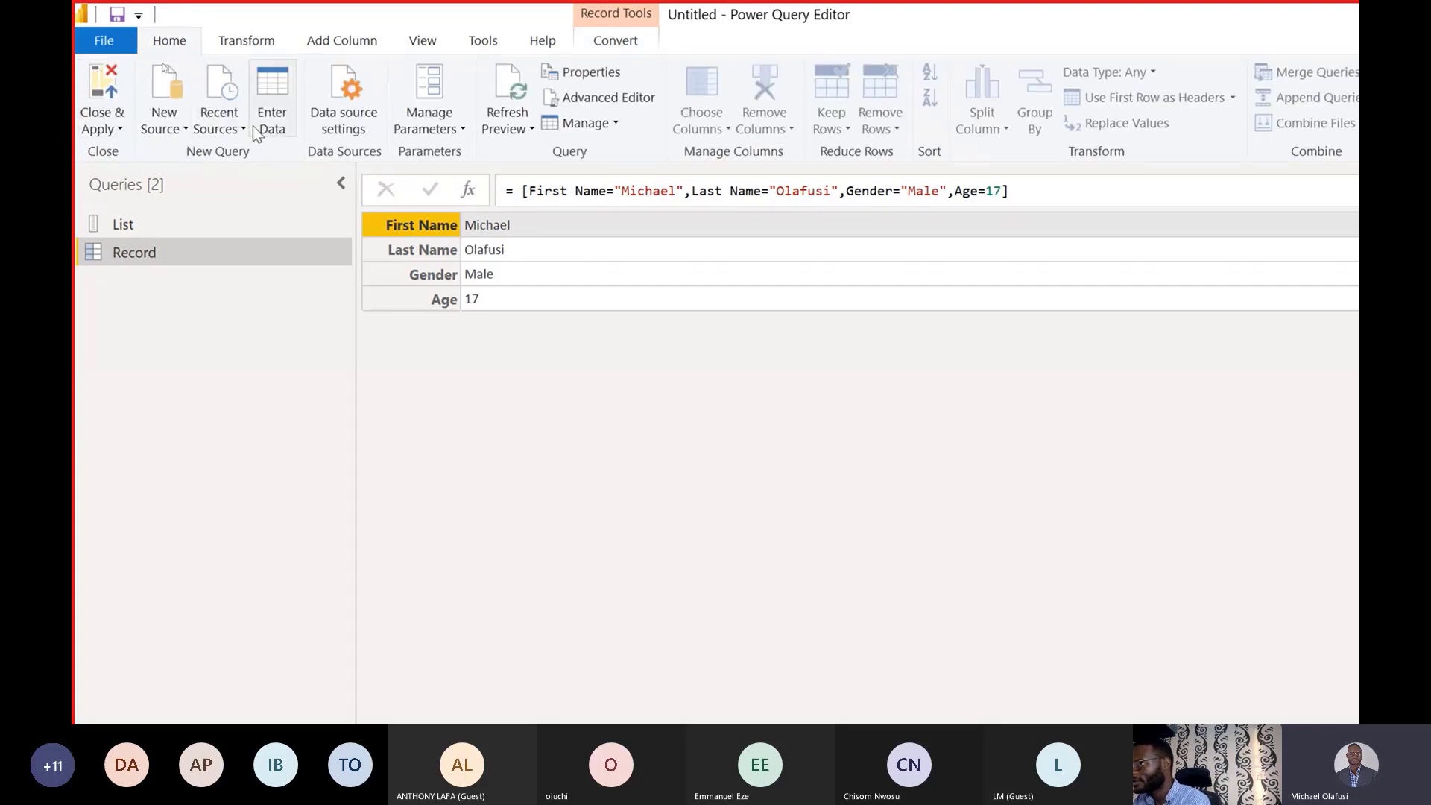
Add a new blank query via New Source and rename it Table.
left_click(180, 133)
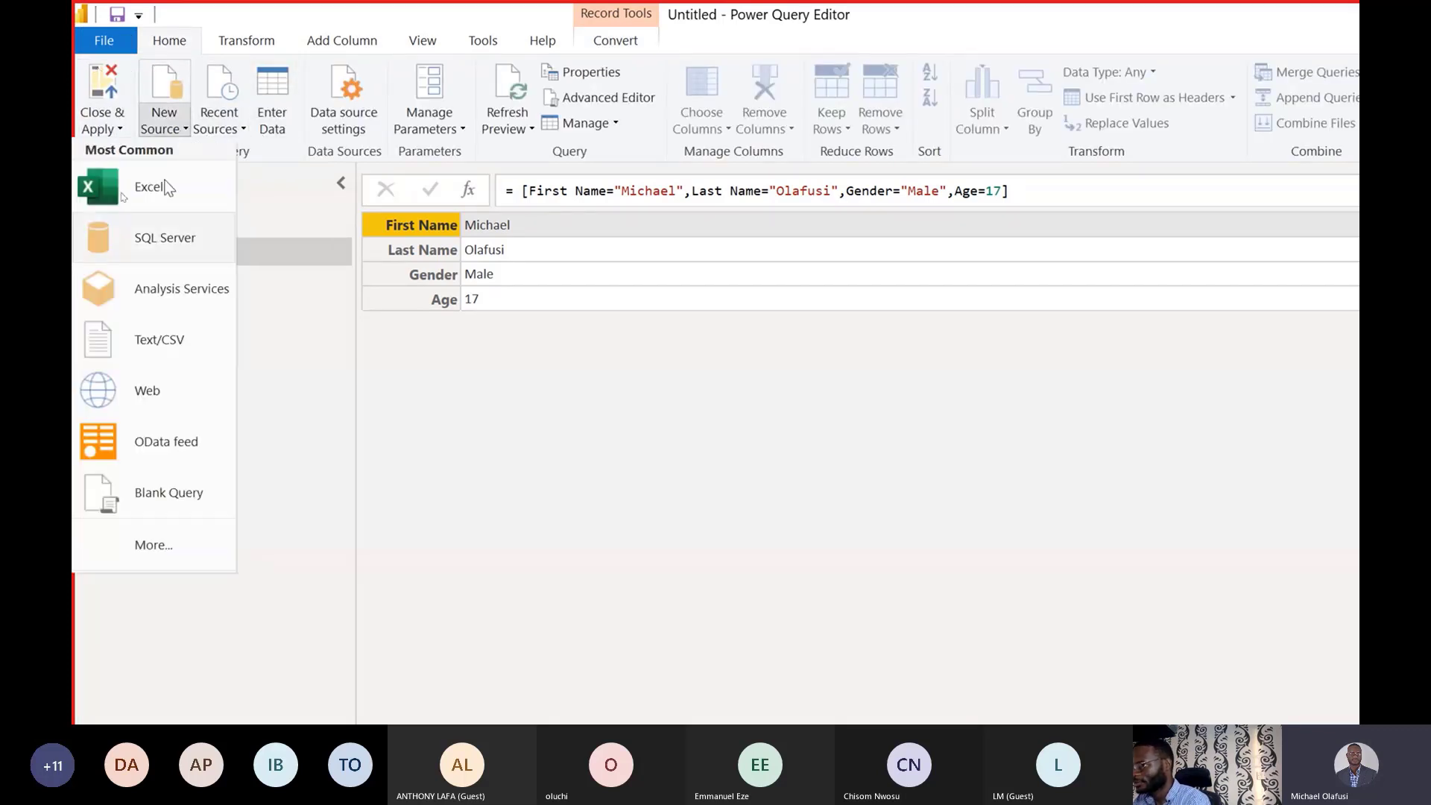
left_click(170, 494)
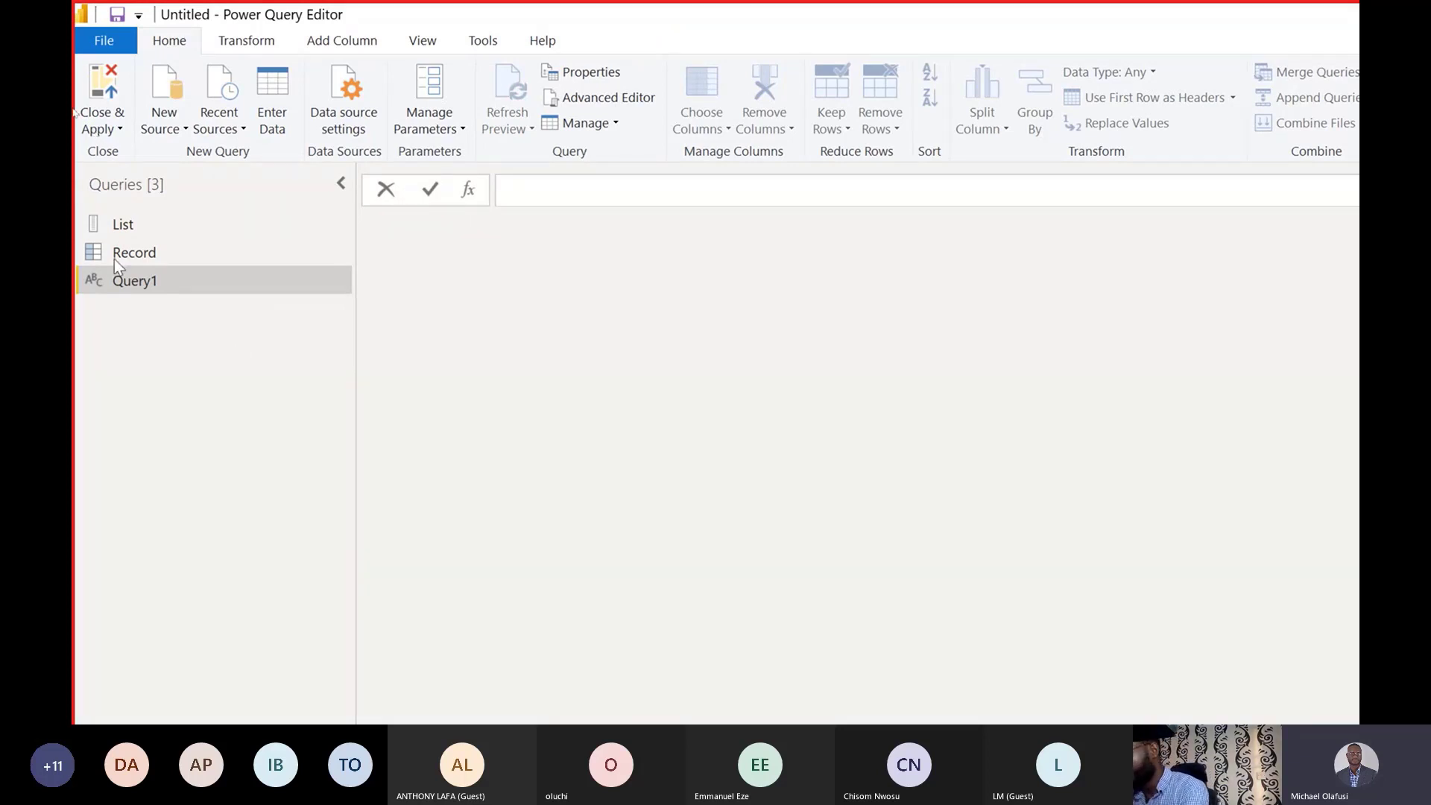
left_click(128, 289)
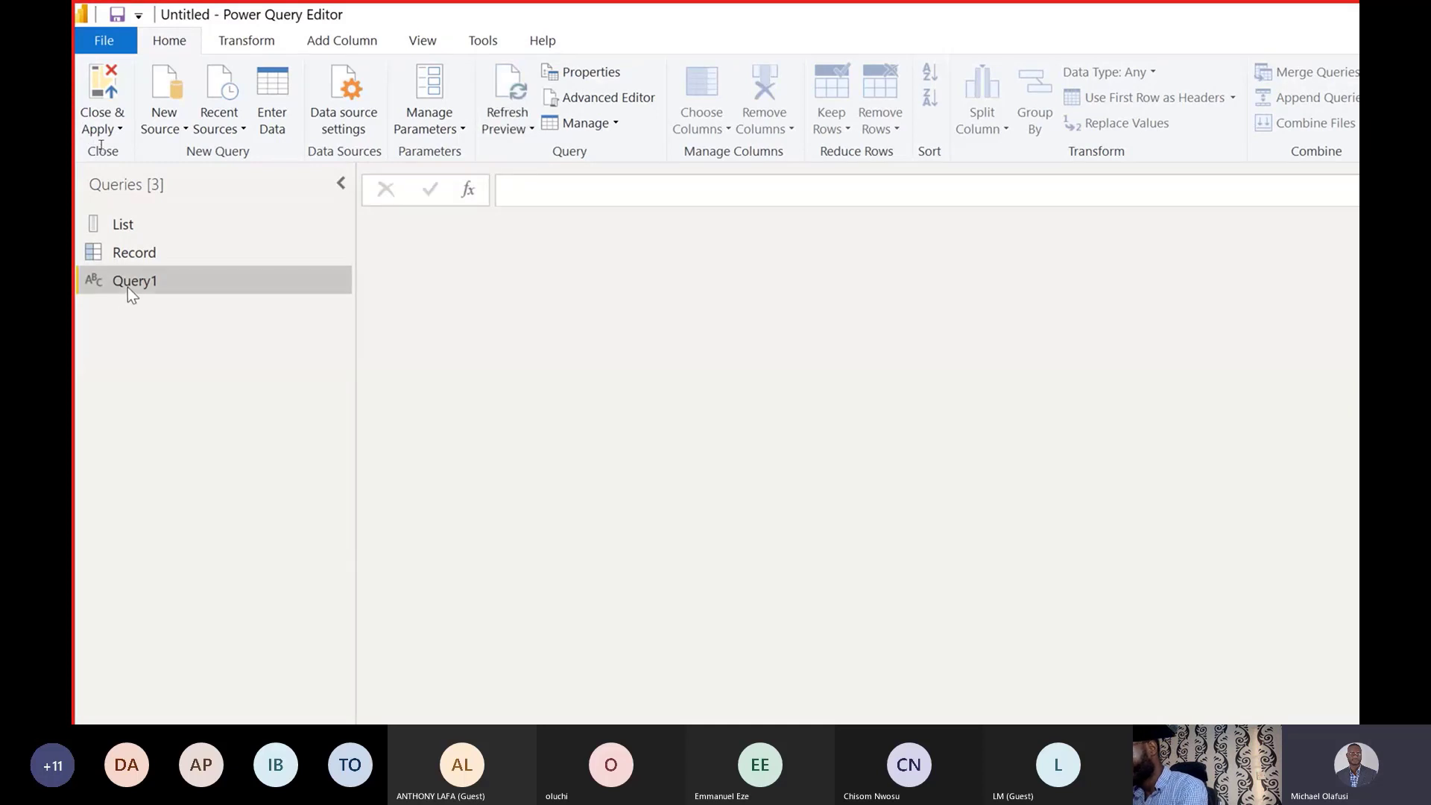
type("Table")
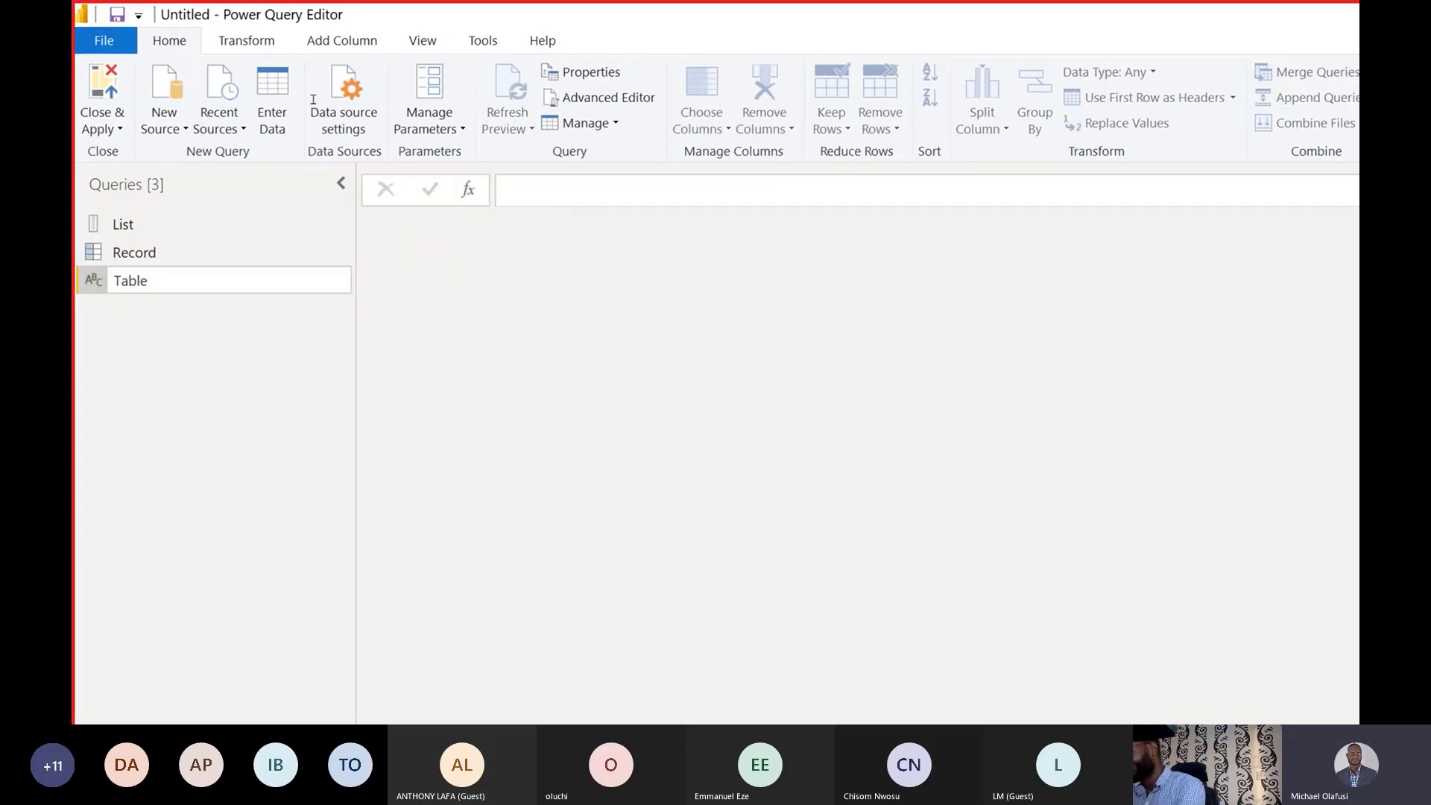
key("Return")
left_click(551, 196)
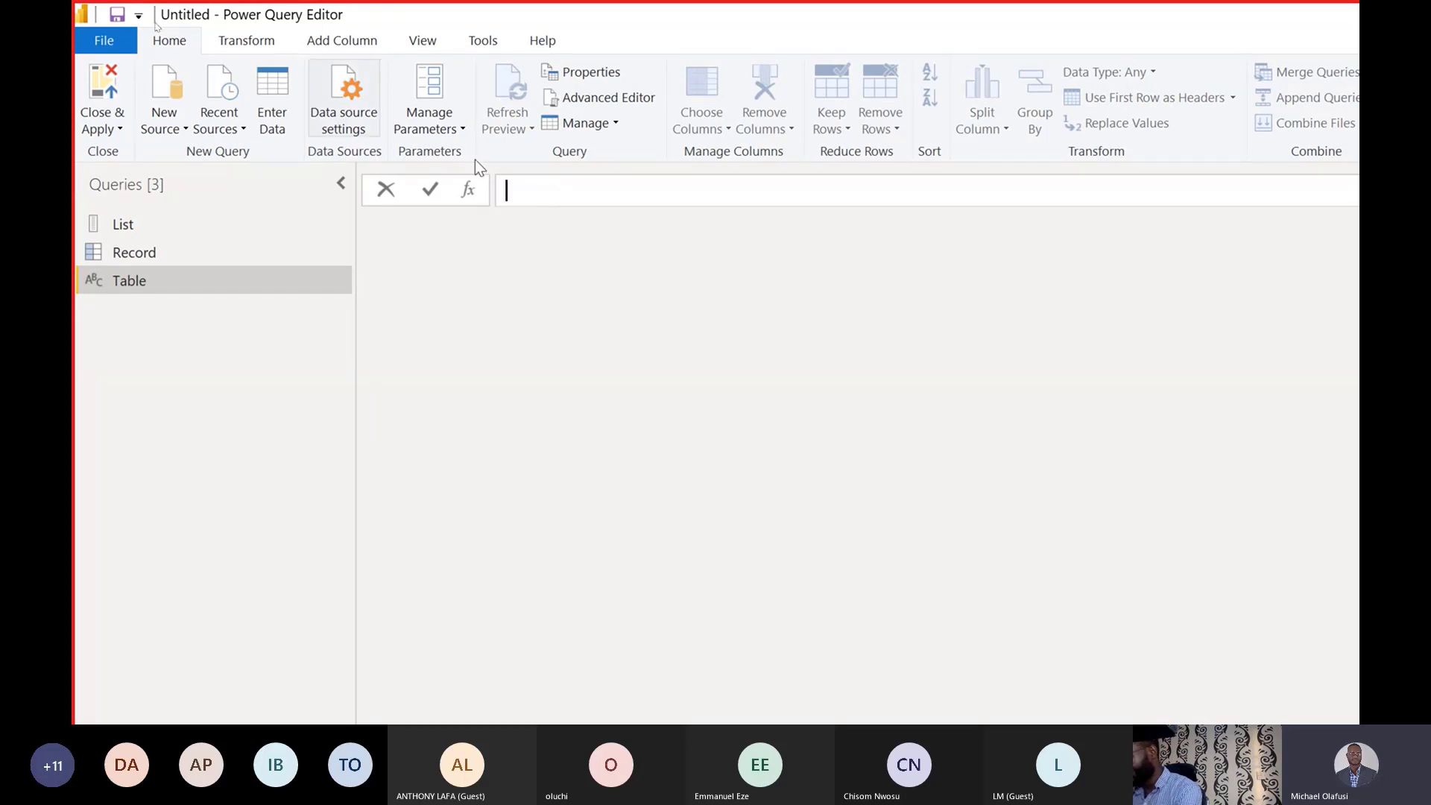
left_click(104, 41)
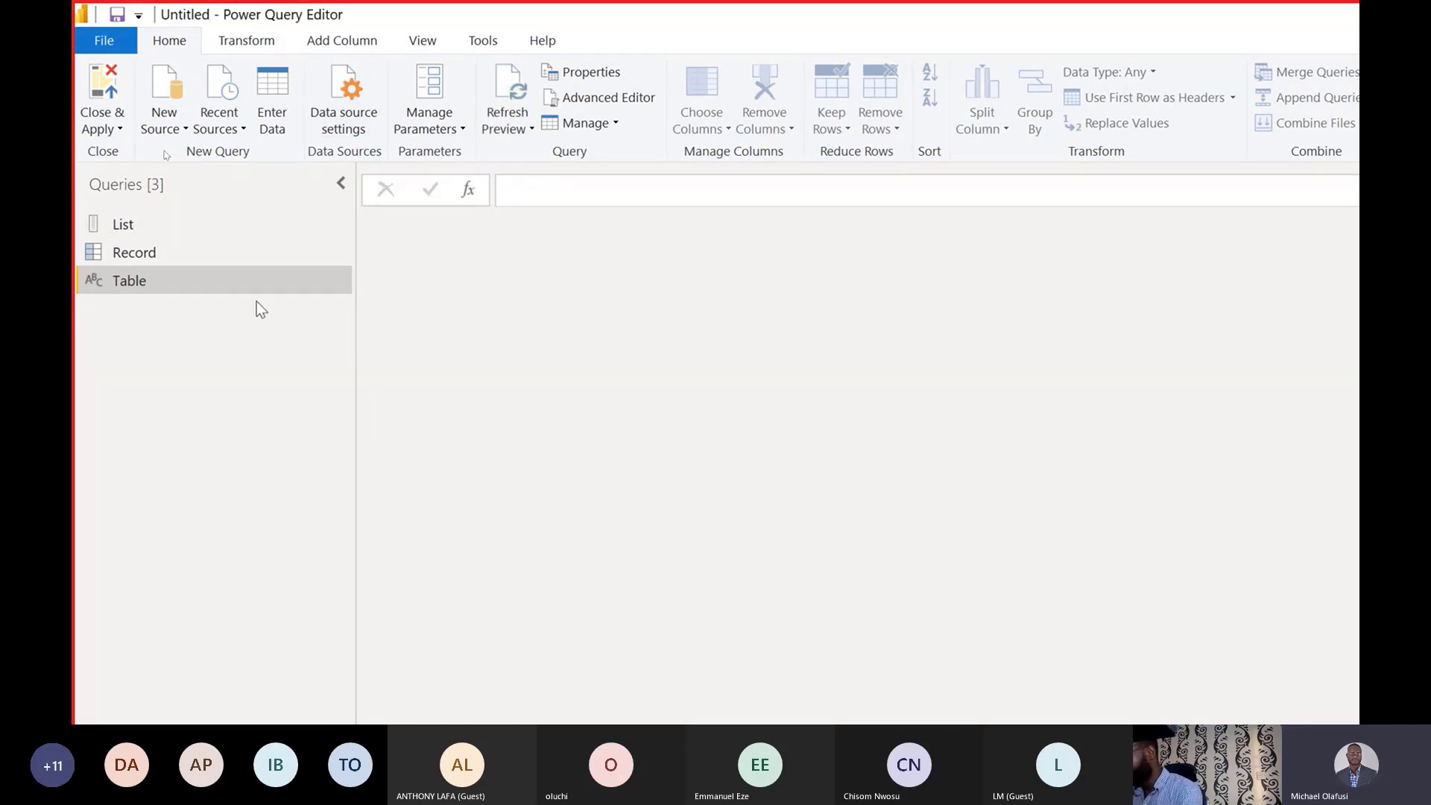
Start the Table query's formula as =#table( in the formula bar, correcting the mistyped =table.
left_click(521, 190)
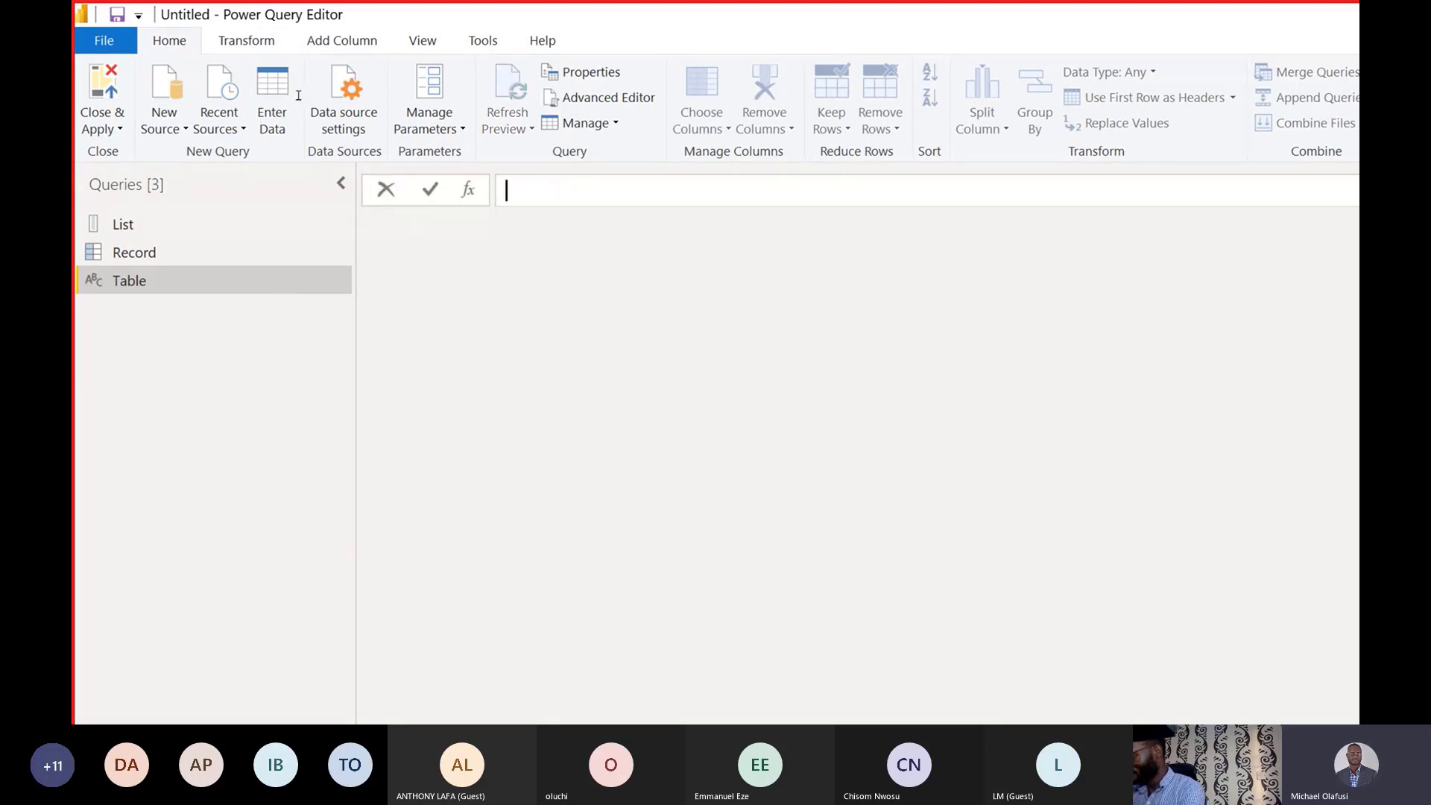
type("=")
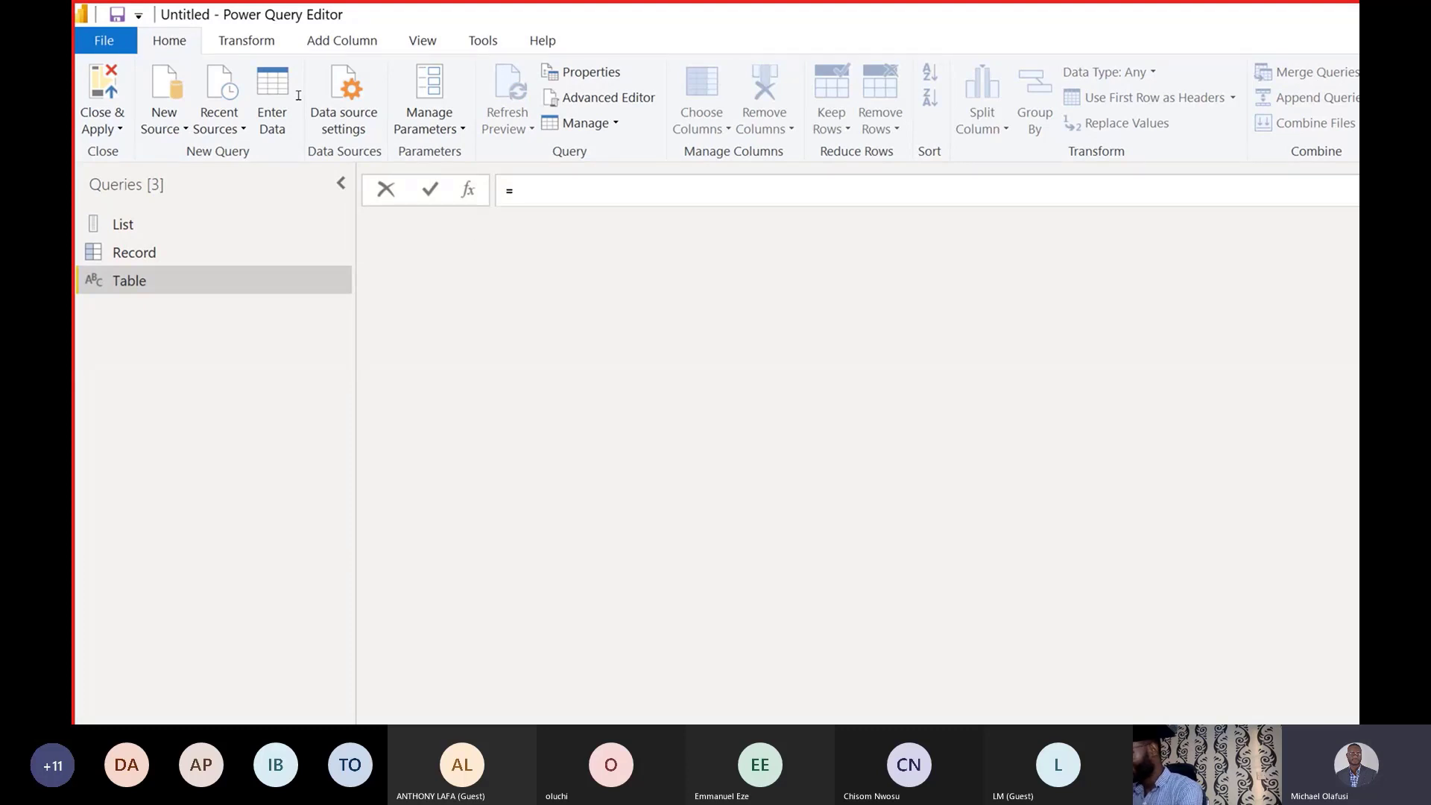
type("table")
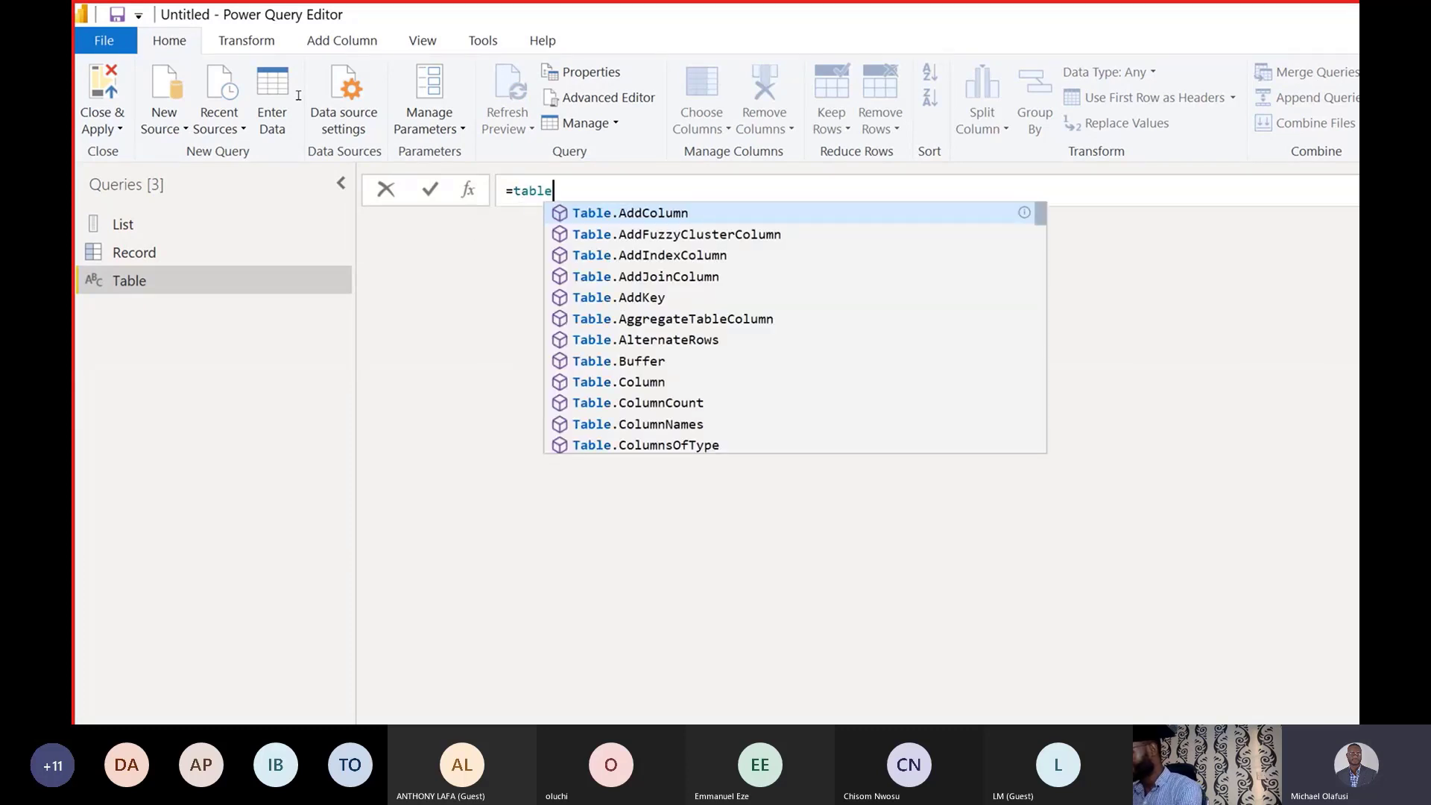
key("BackSpace")
key("BackSpace")
key("BackSpace")
key("BackSpace")
key("BackSpace")
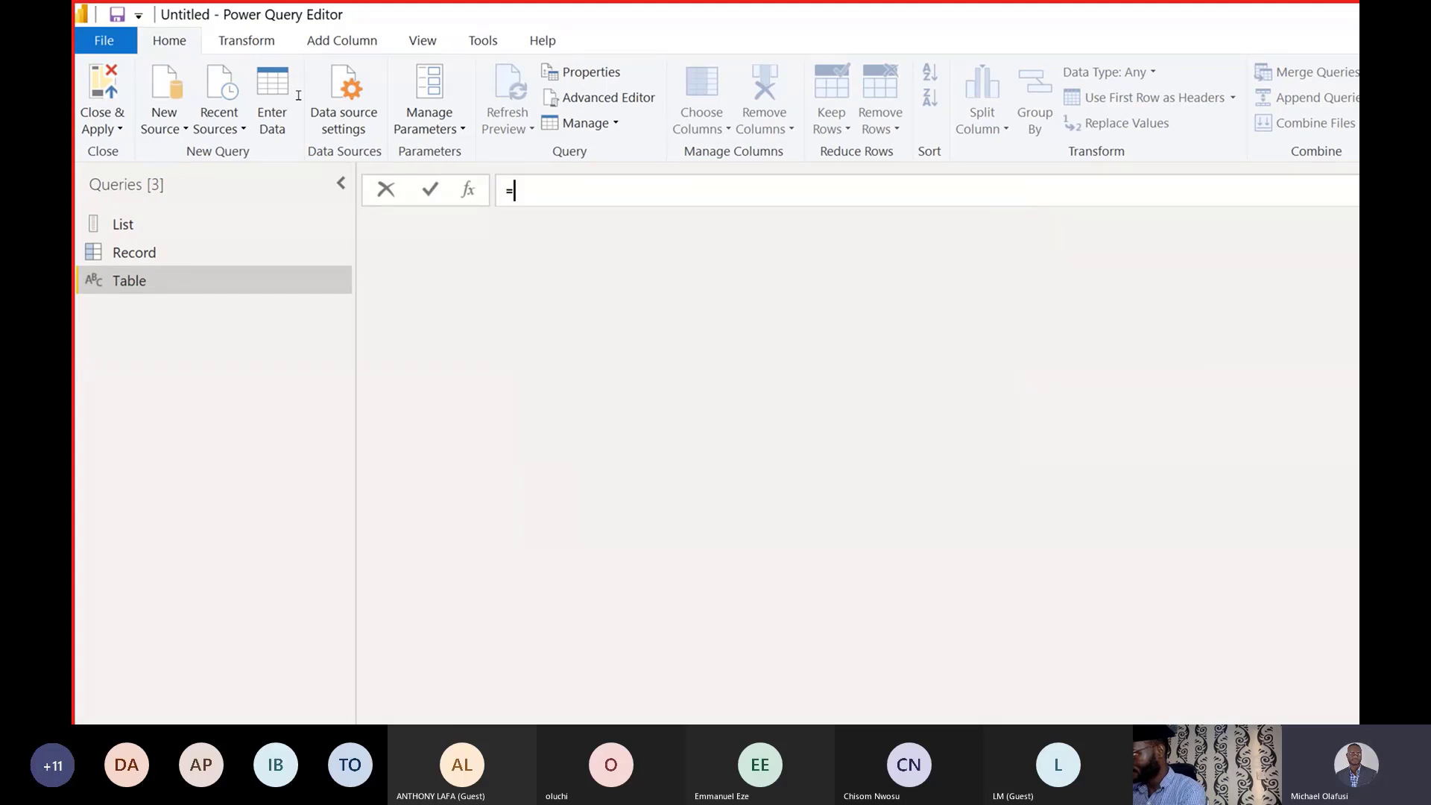
type("#table")
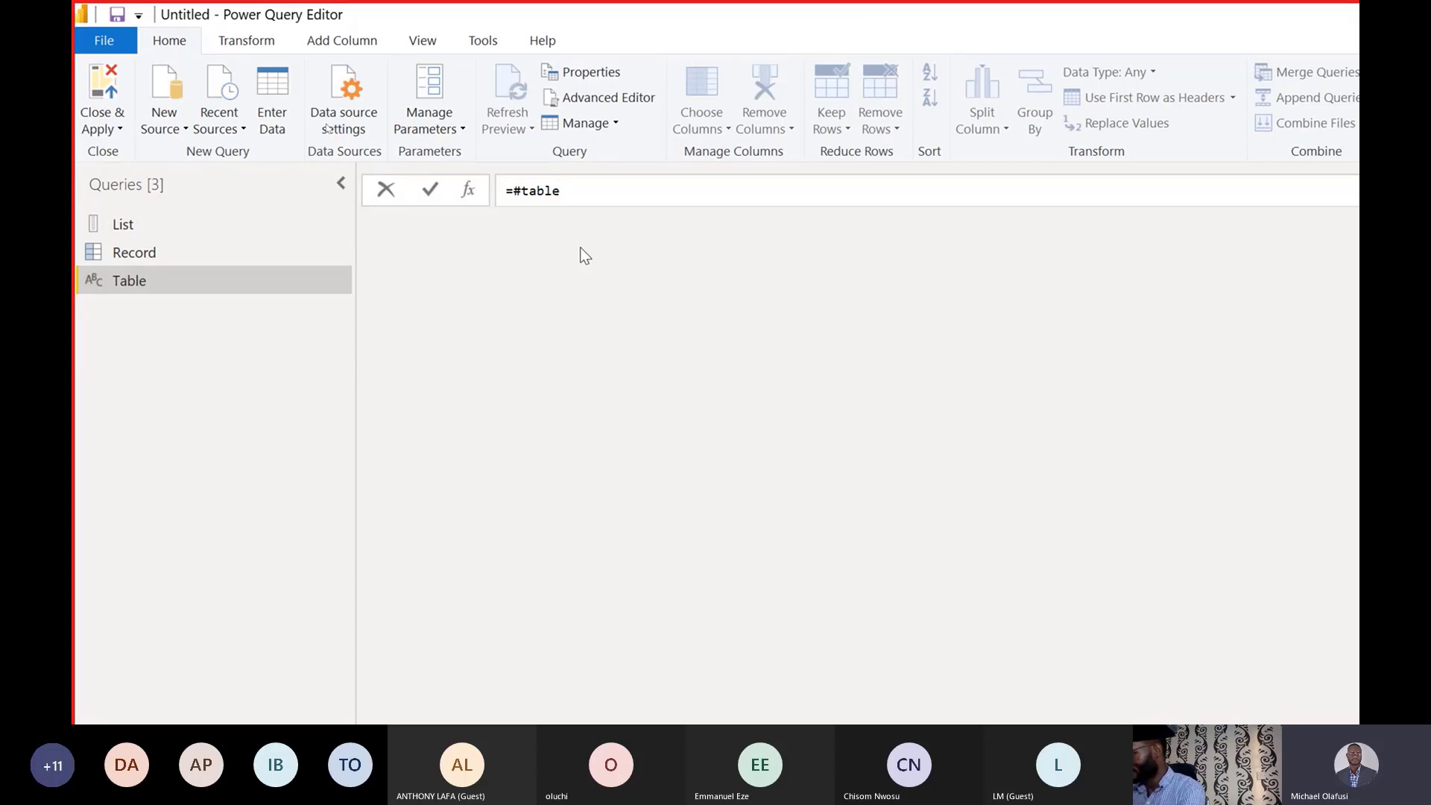
type("(")
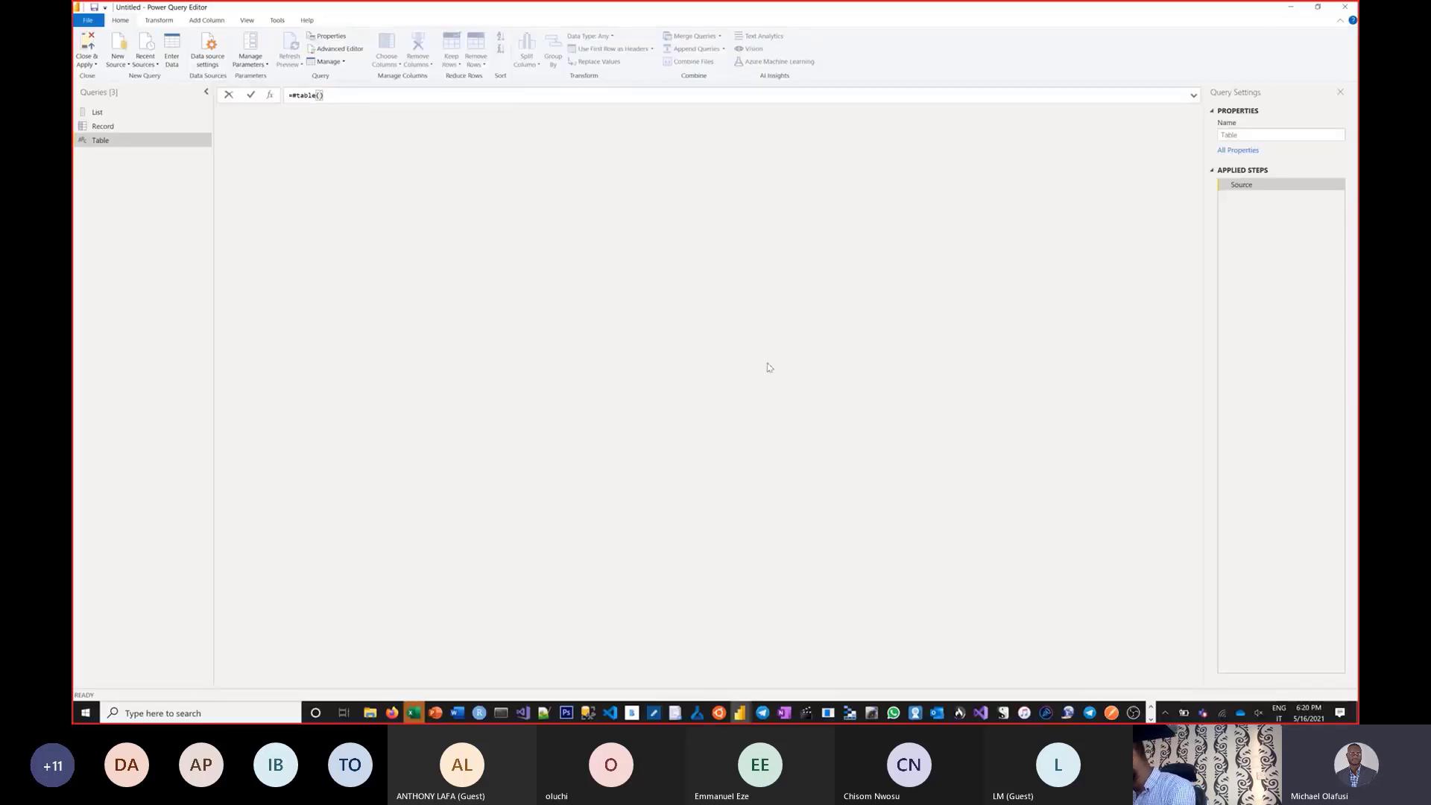
Commit the empty =#table() formula, which errors expecting 2 arguments, and switch the keyboard to ENG US.
key("Return")
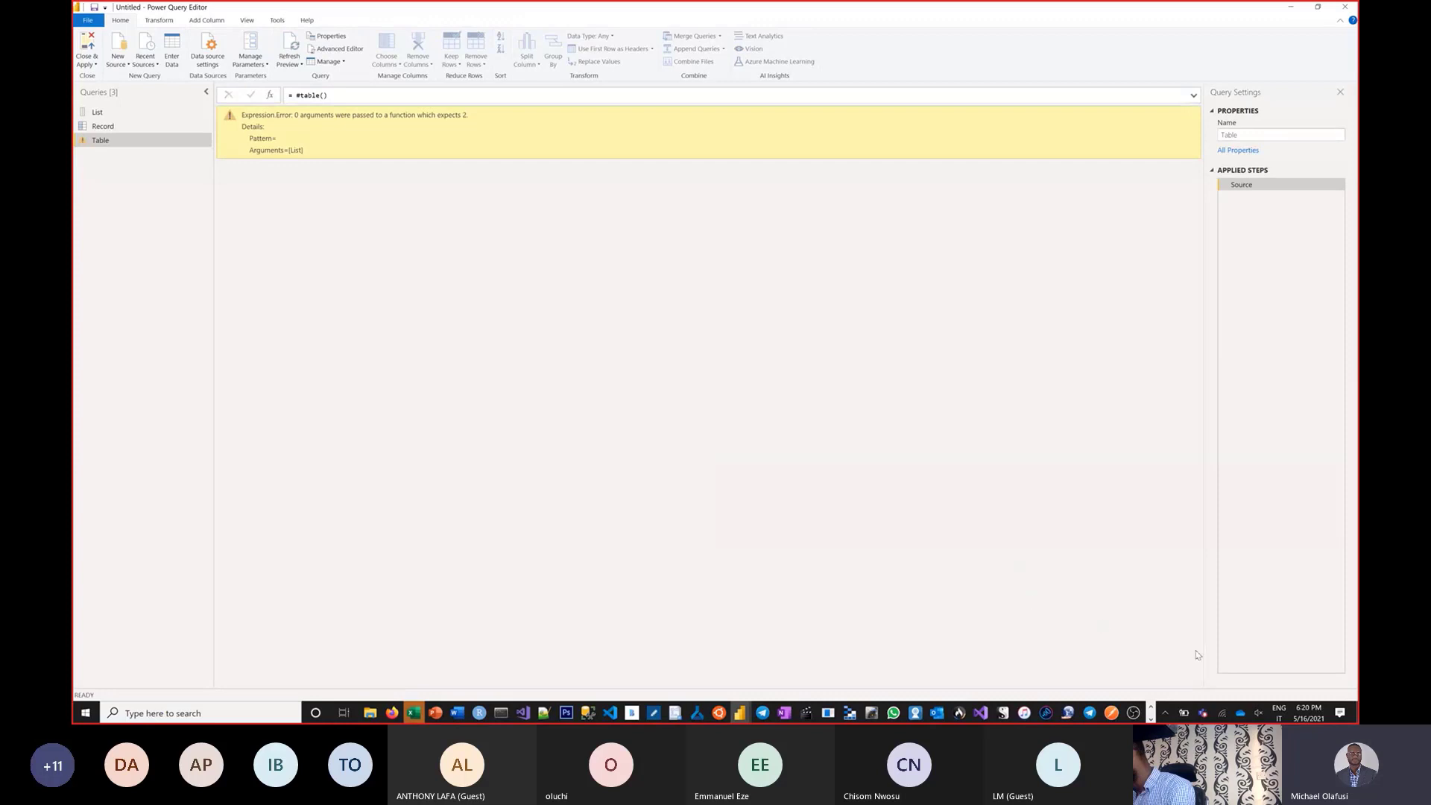
left_click(1279, 713)
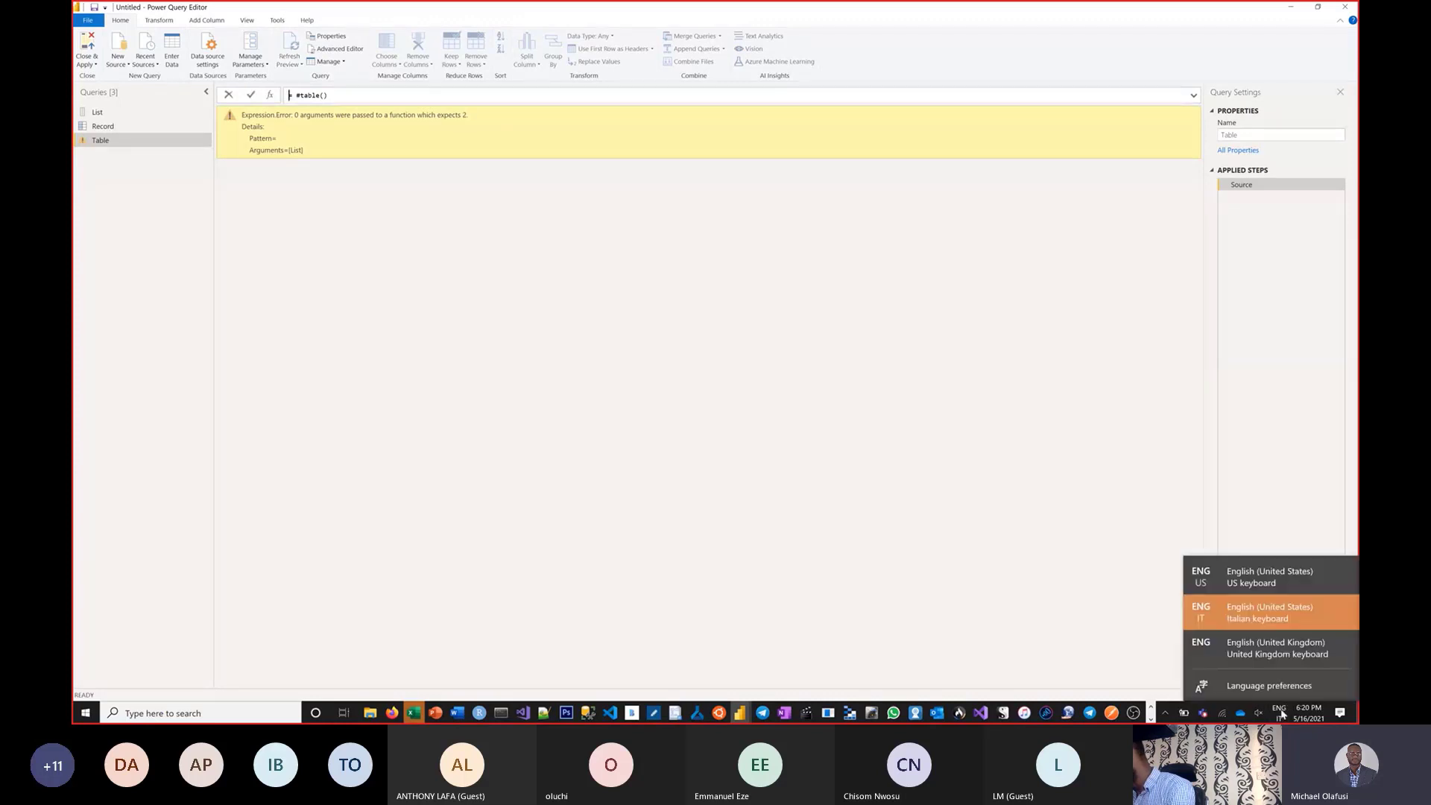
left_click(1270, 630)
left_click(1279, 712)
left_click(1279, 712)
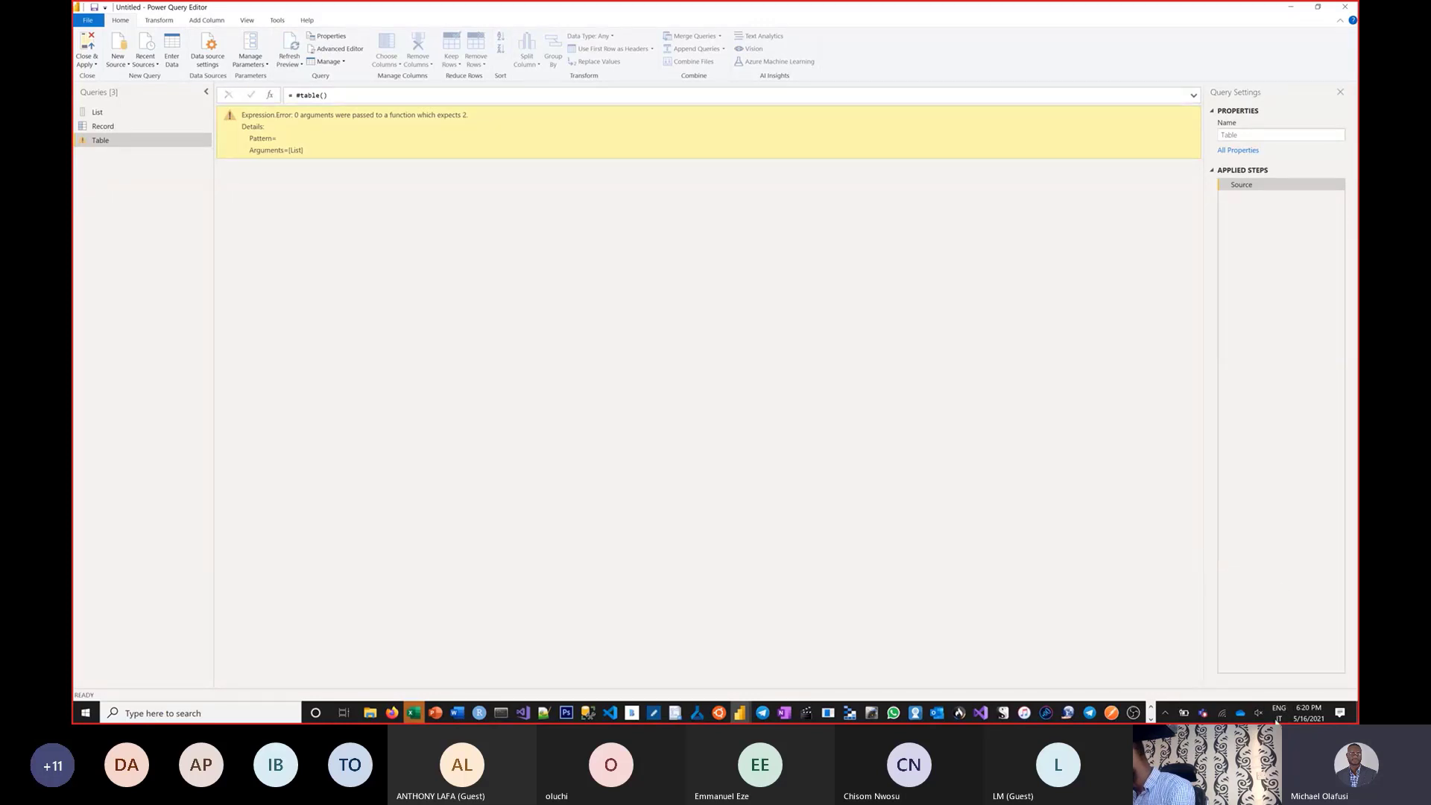
left_click(1279, 713)
left_click(1270, 575)
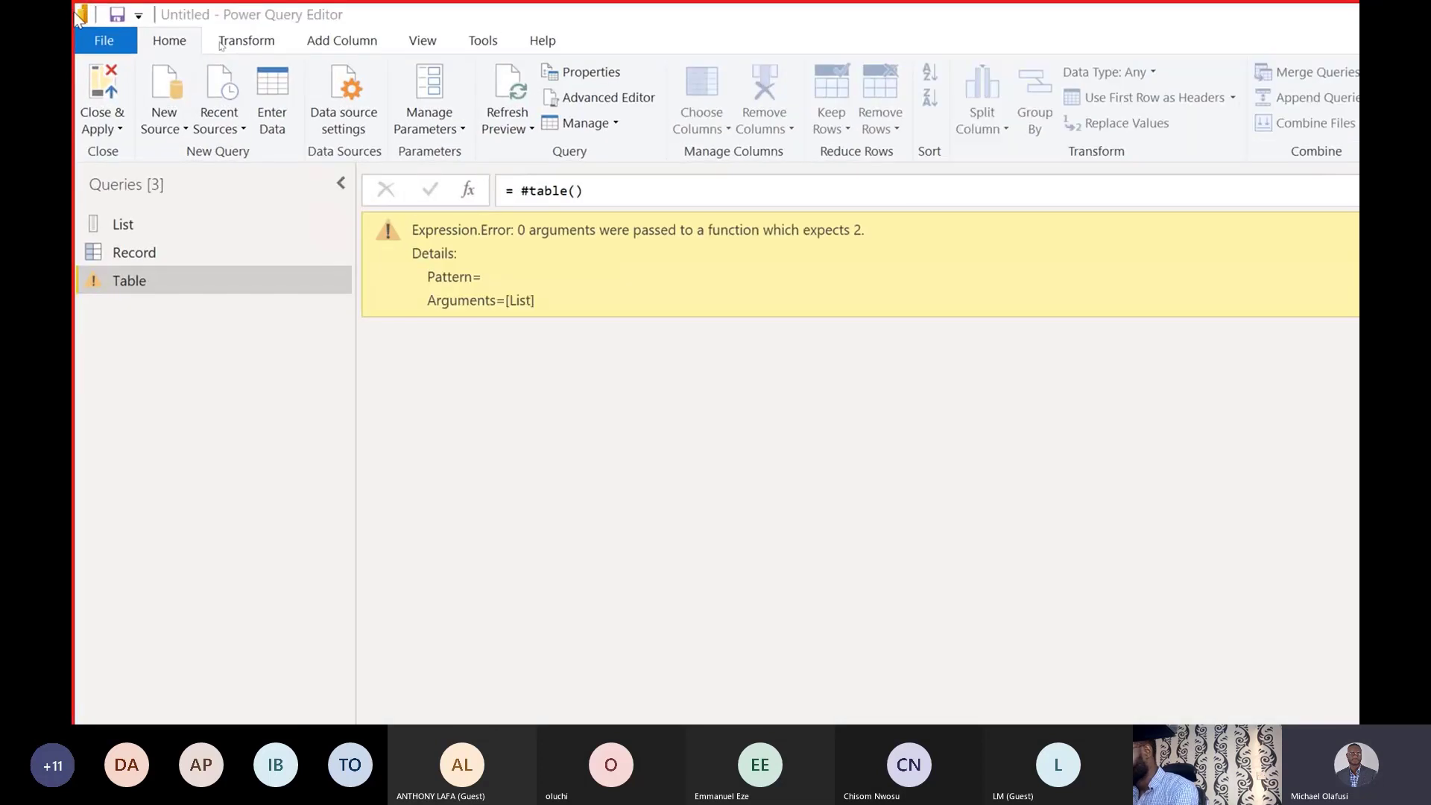
left_click(576, 192)
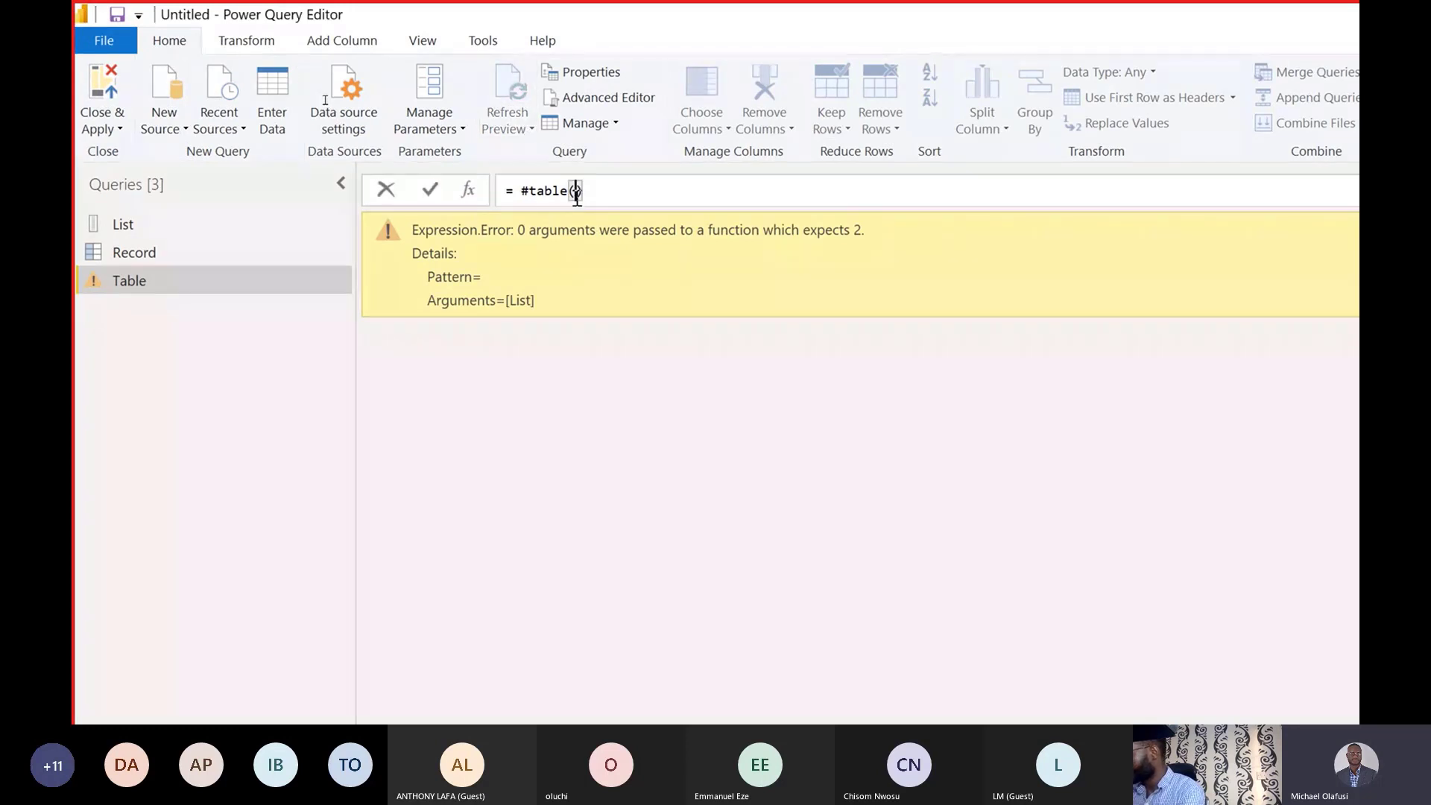
Put a header list {"First Name",} inside #table( and commit it, leaving a 1-argument error.
type("{}")
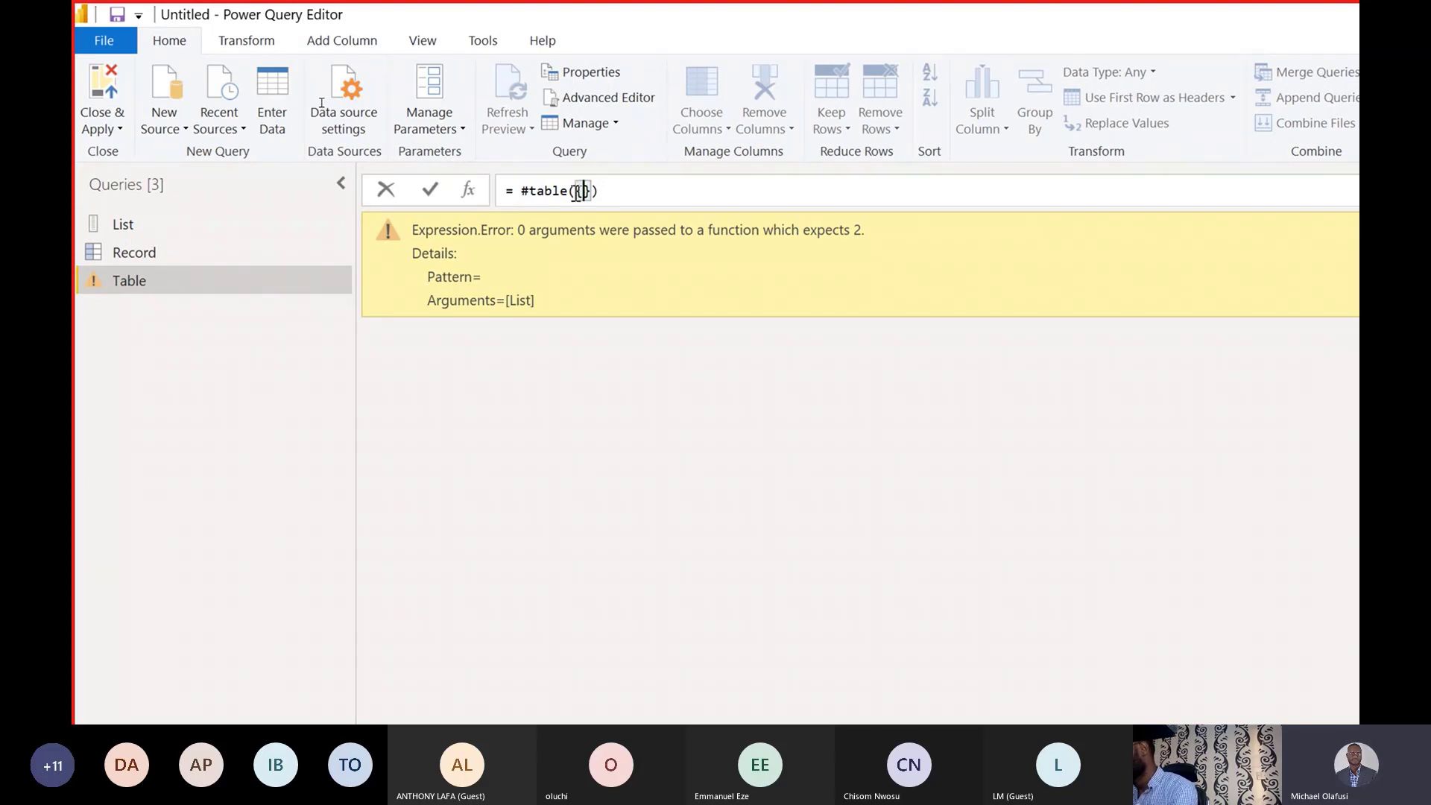
key("Return")
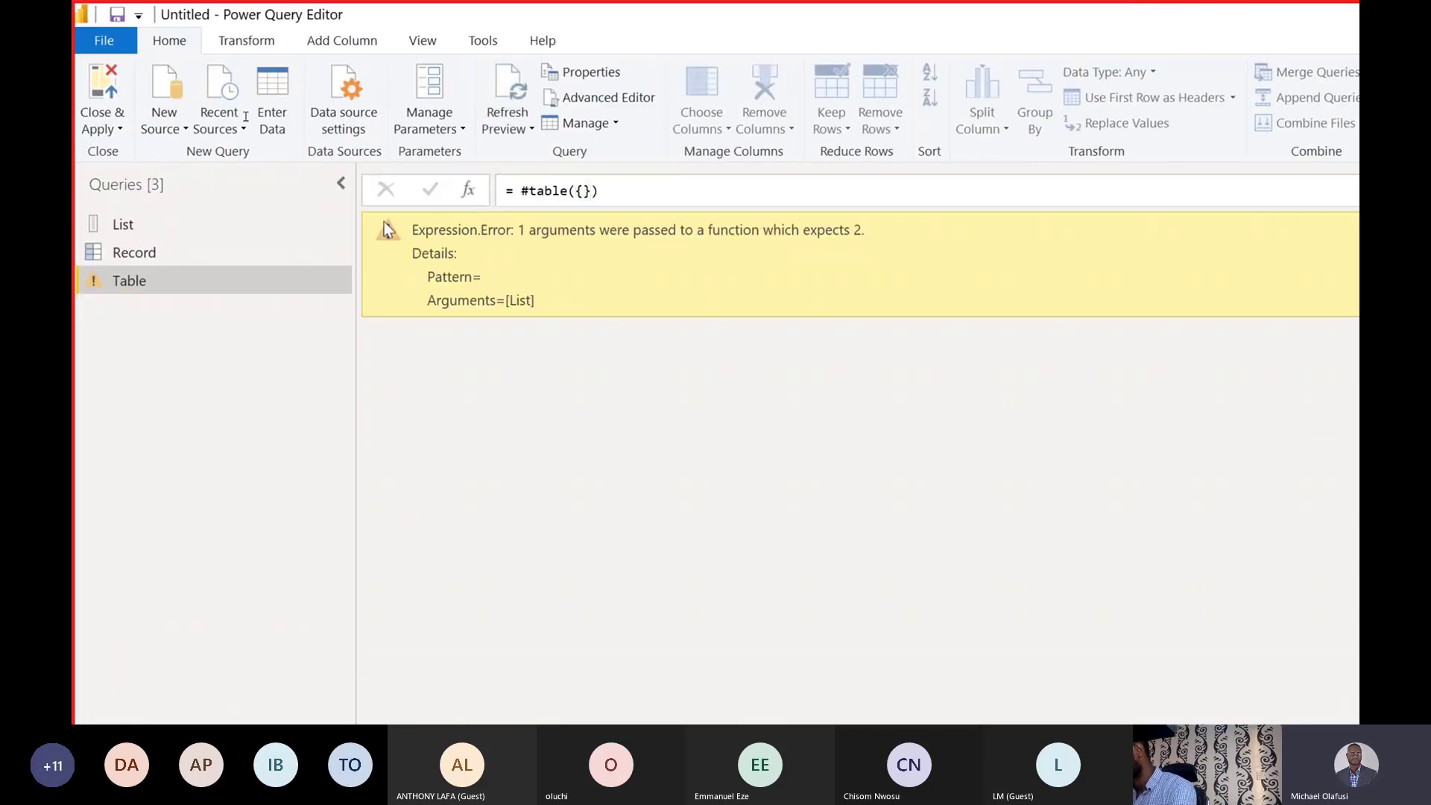
left_click(582, 191)
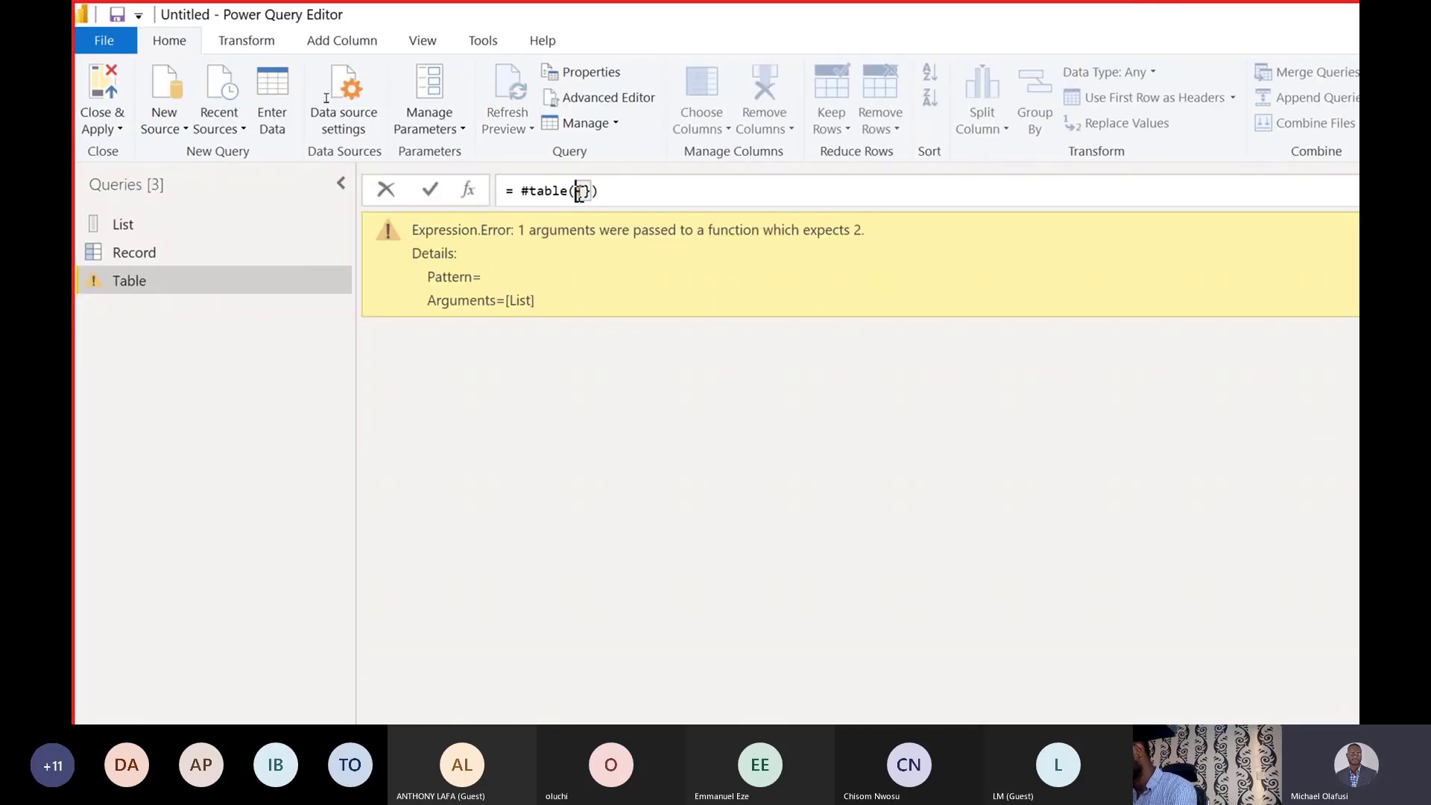
key("shift+Return")
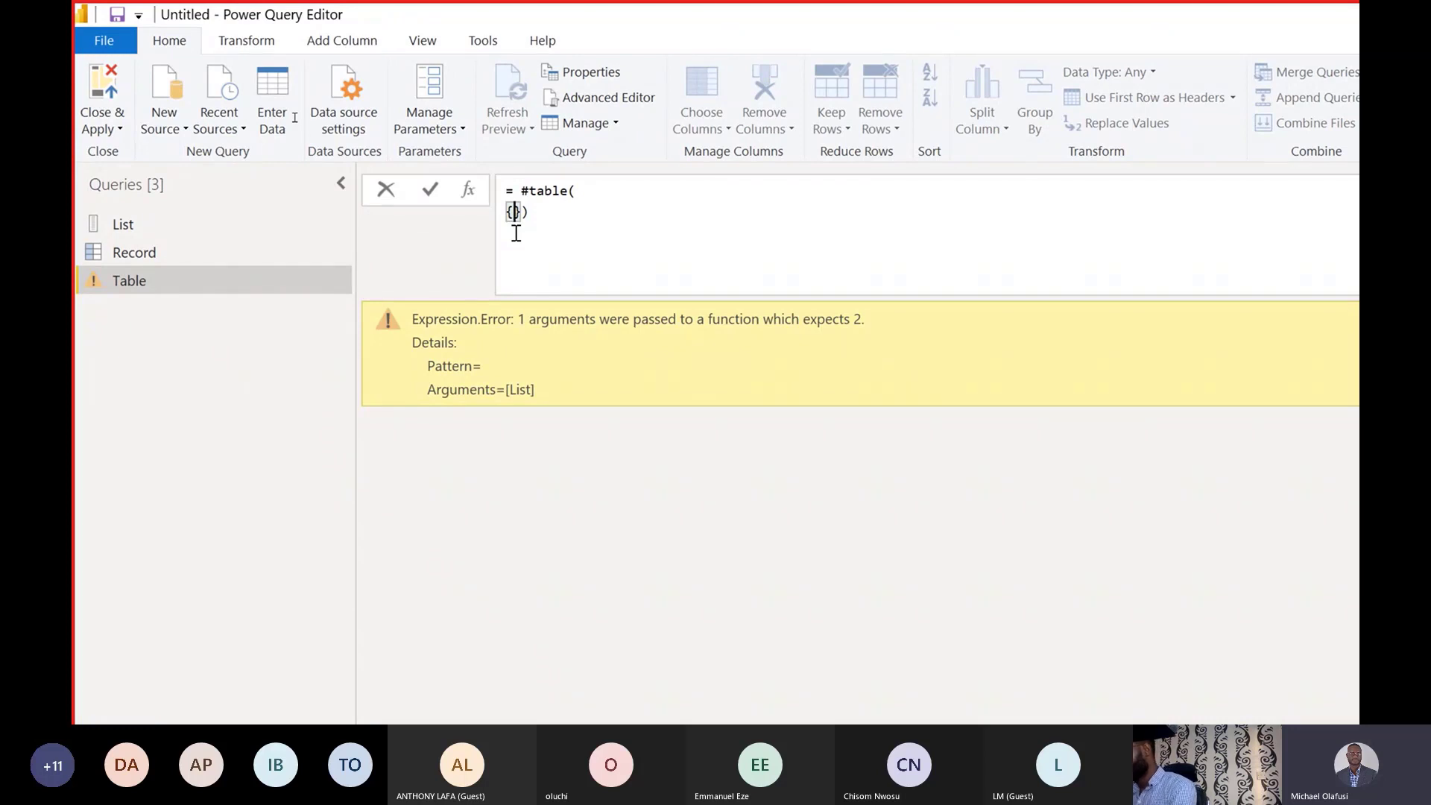
type("@")
key("BackSpace")
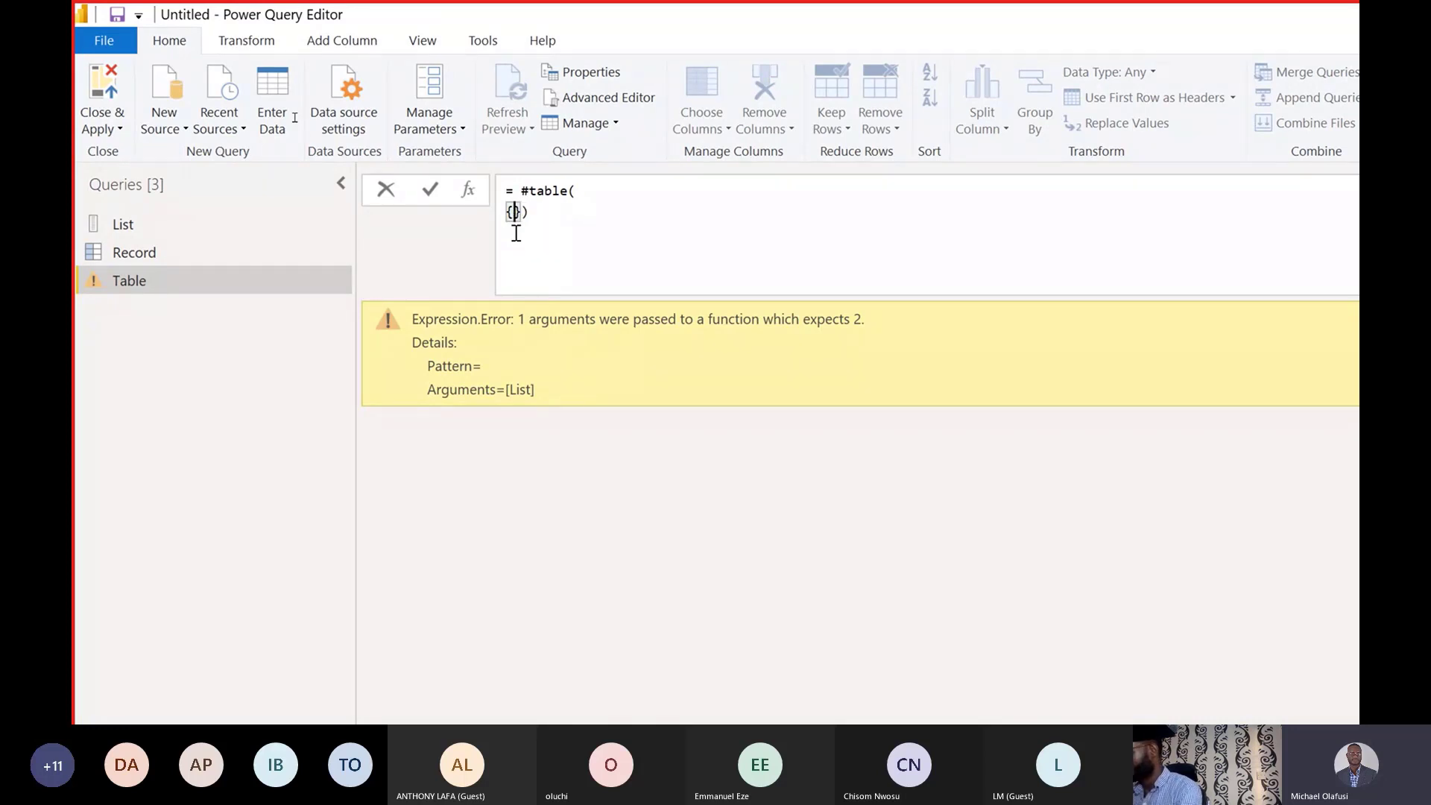
type("\"")
type("For")
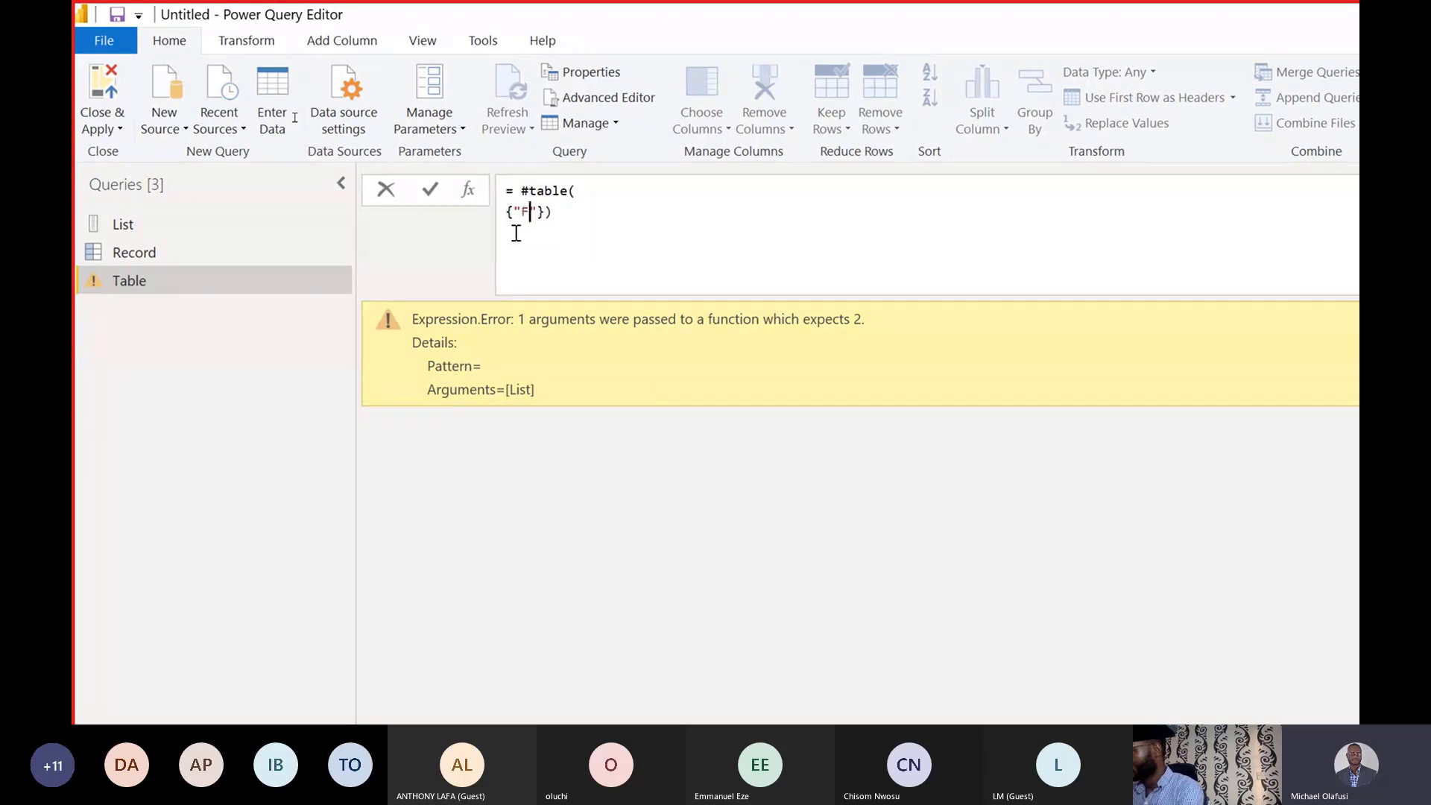
key("BackSpace")
key("BackSpace")
type("irst Name\"")
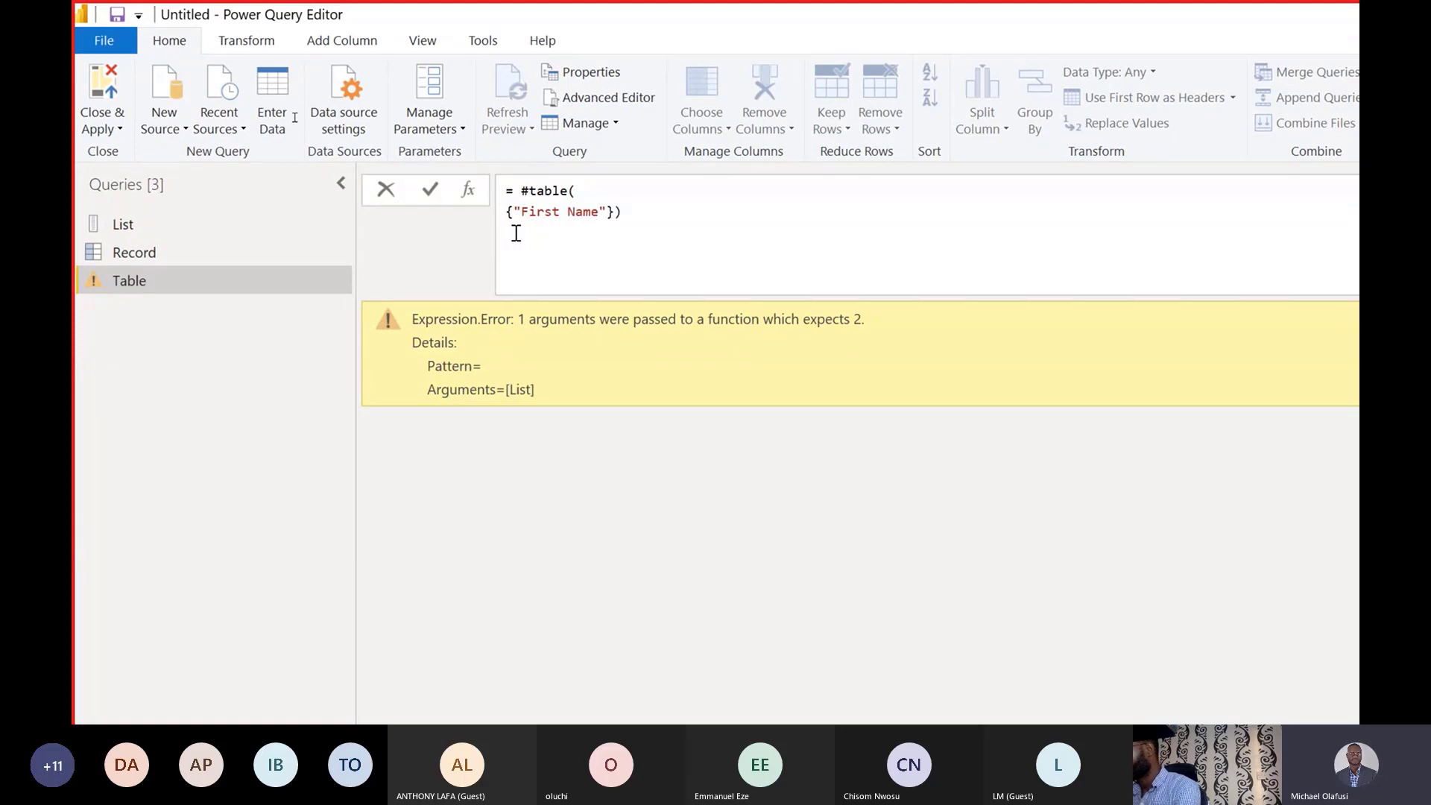
type(",")
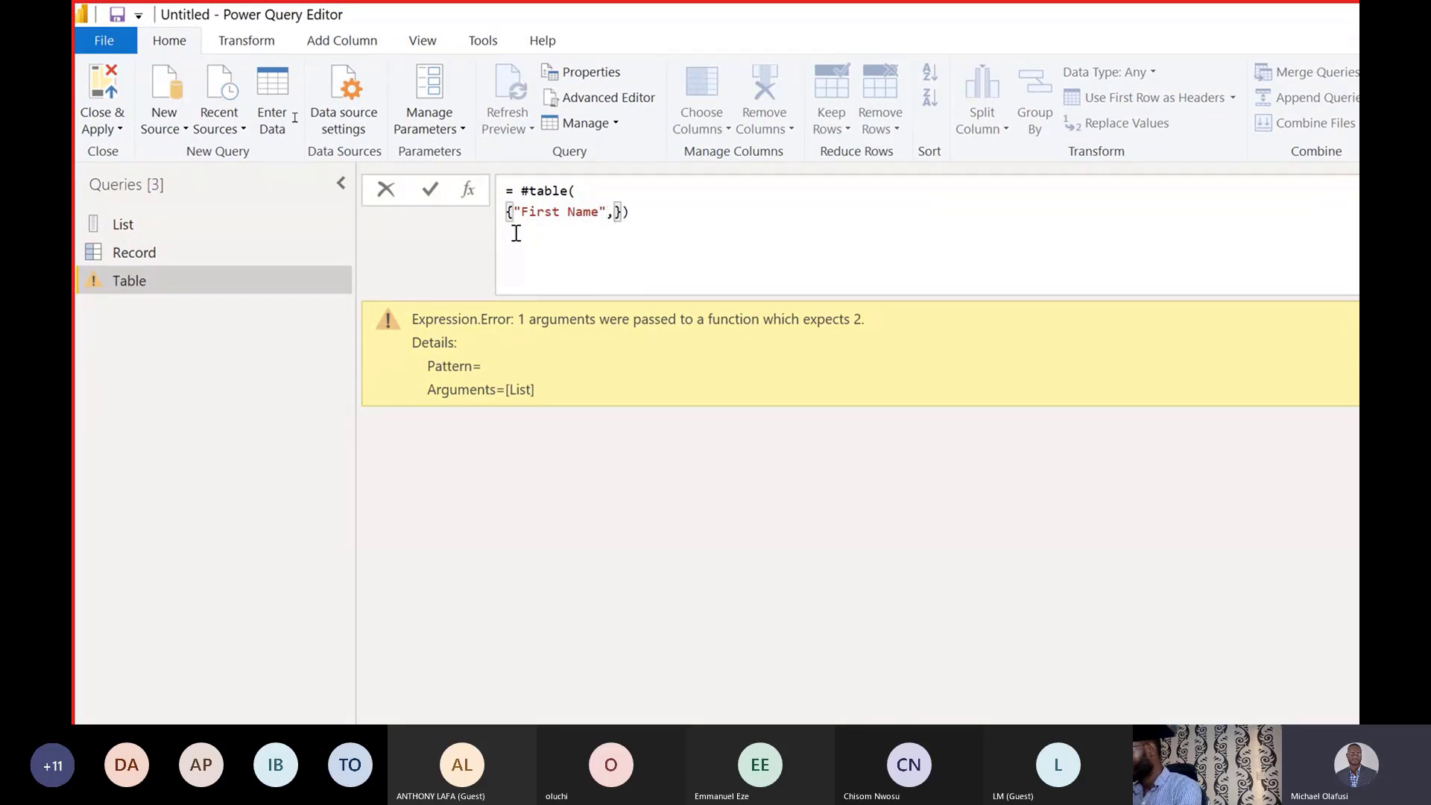
type("@")
key("BackSpace")
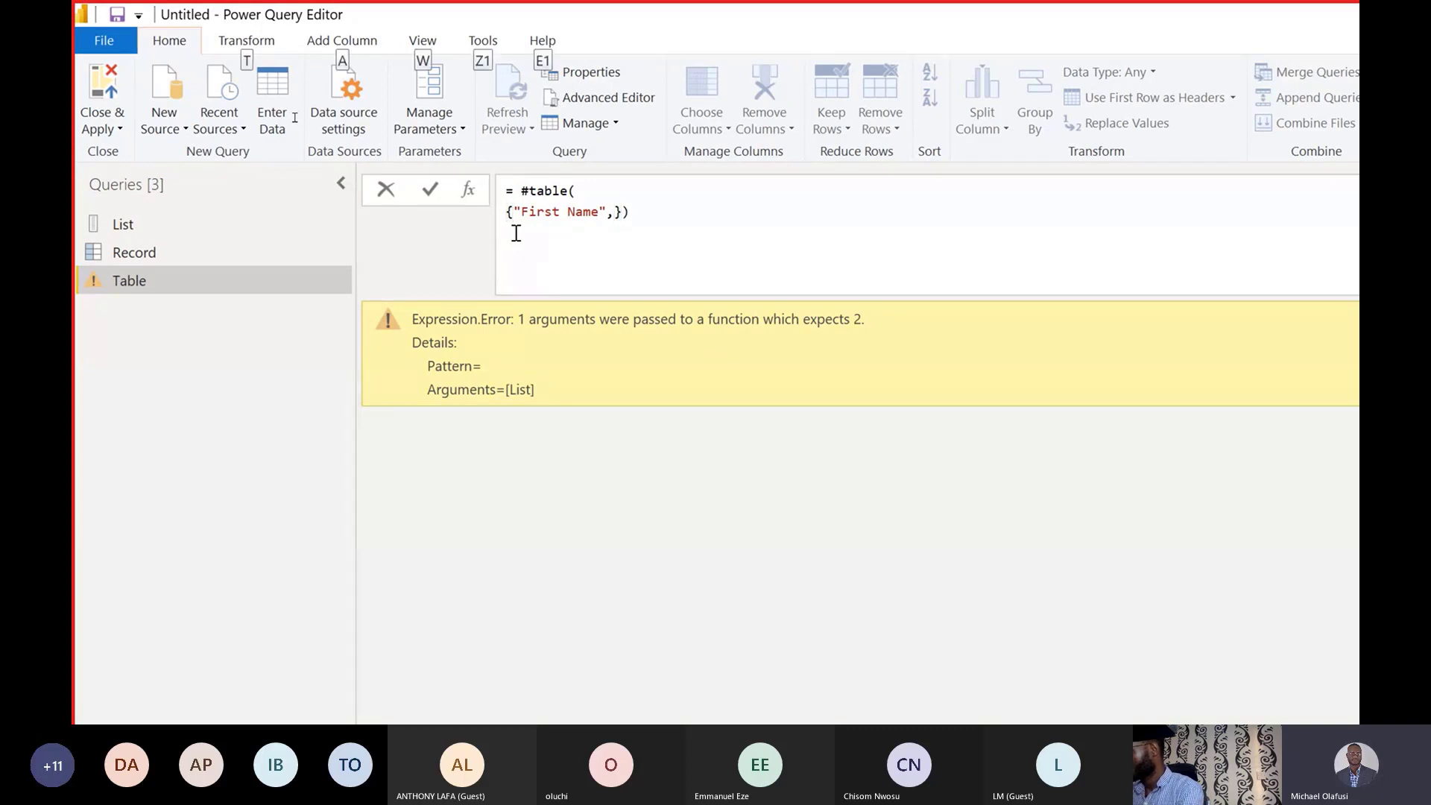
key("Return")
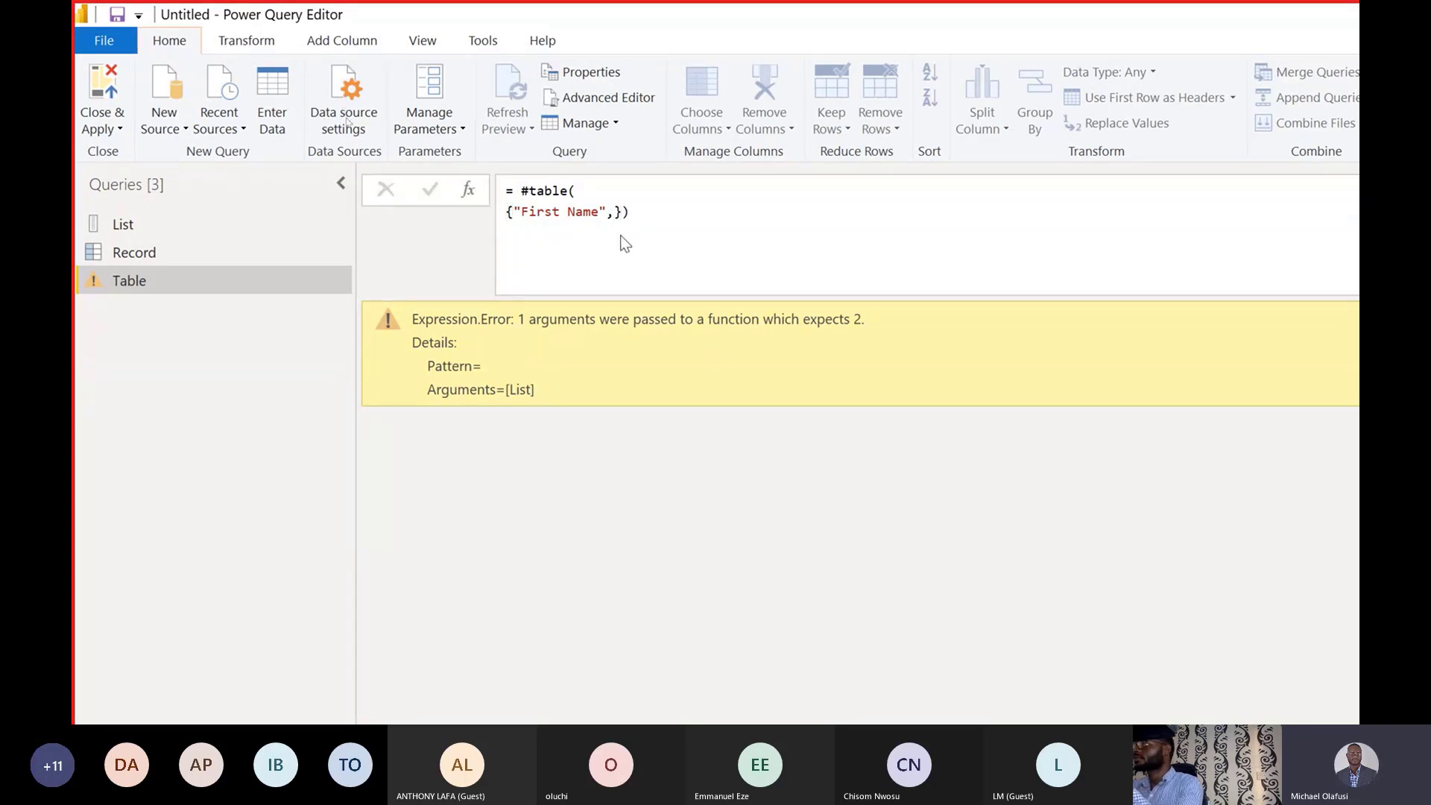
Add "Last Name" and "Gender" to the header list after "First Name".
left_click(622, 235)
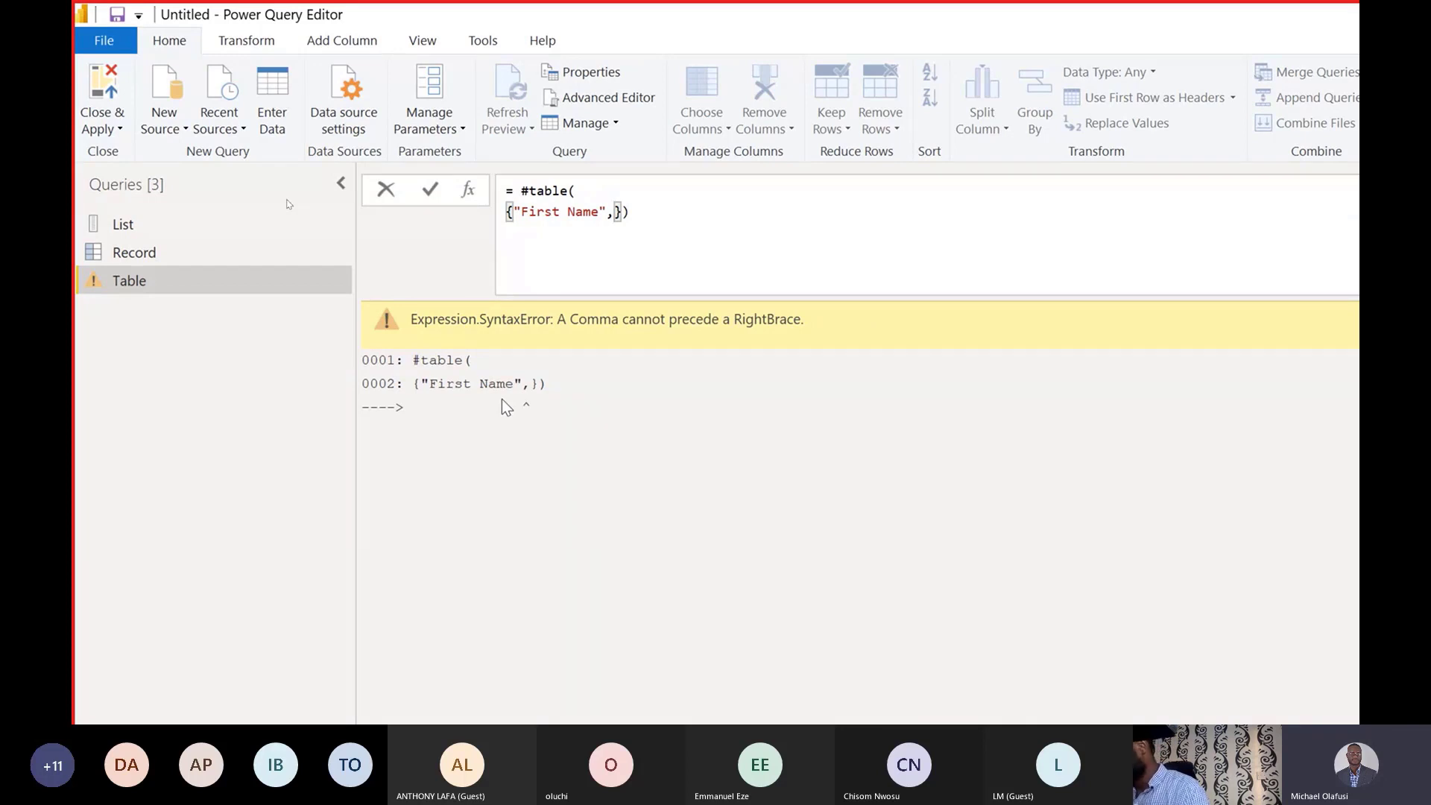
type("\"")
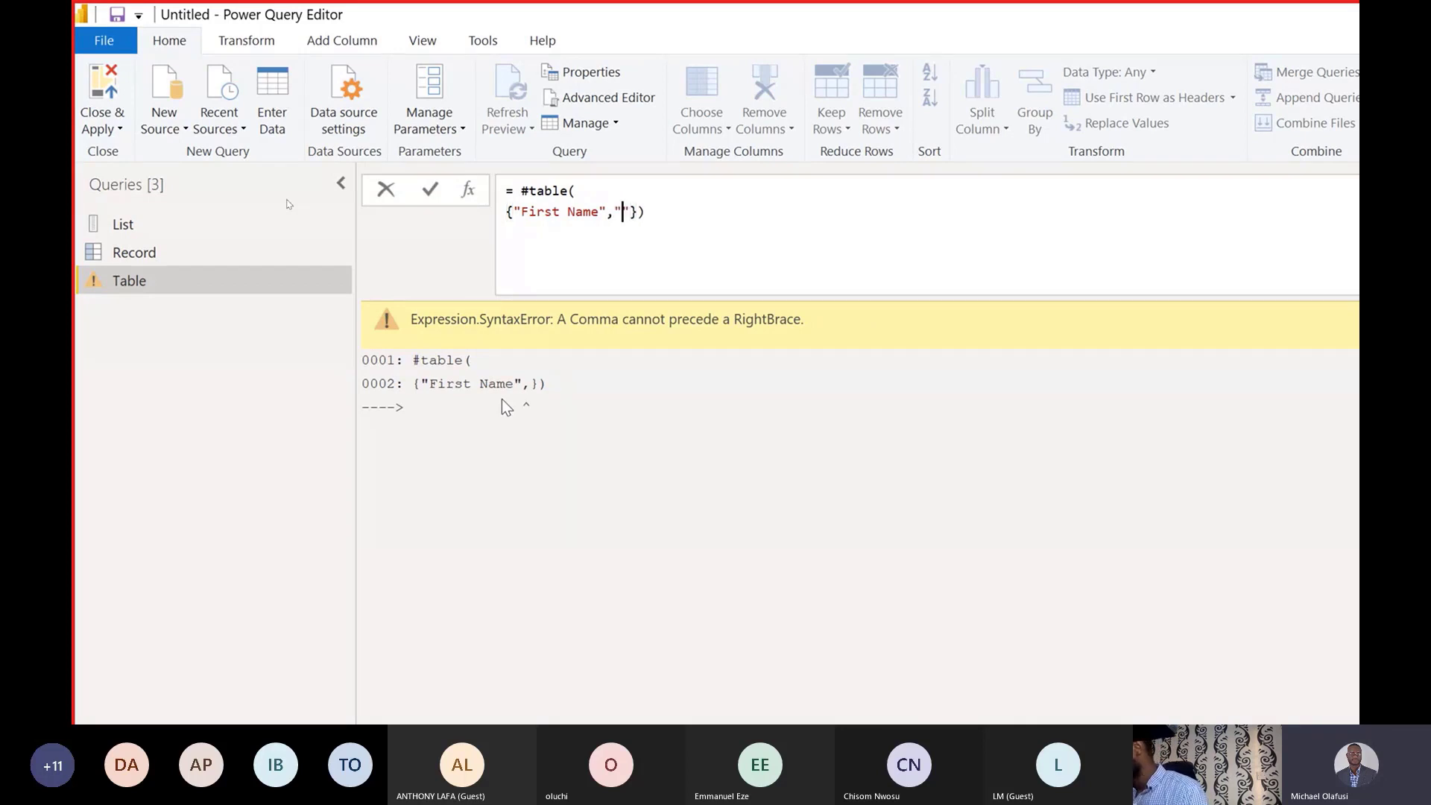
type("Last")
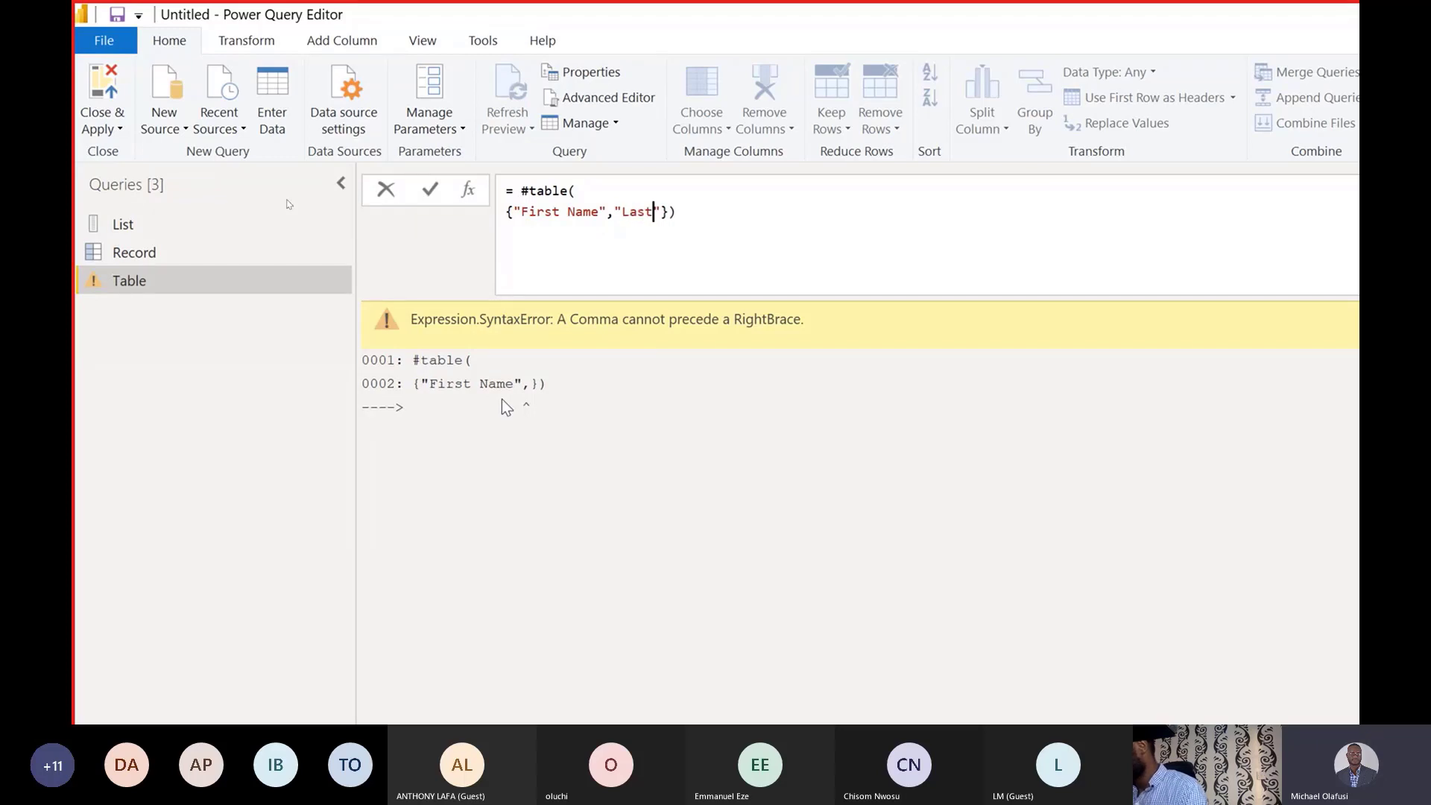
type(" Name")
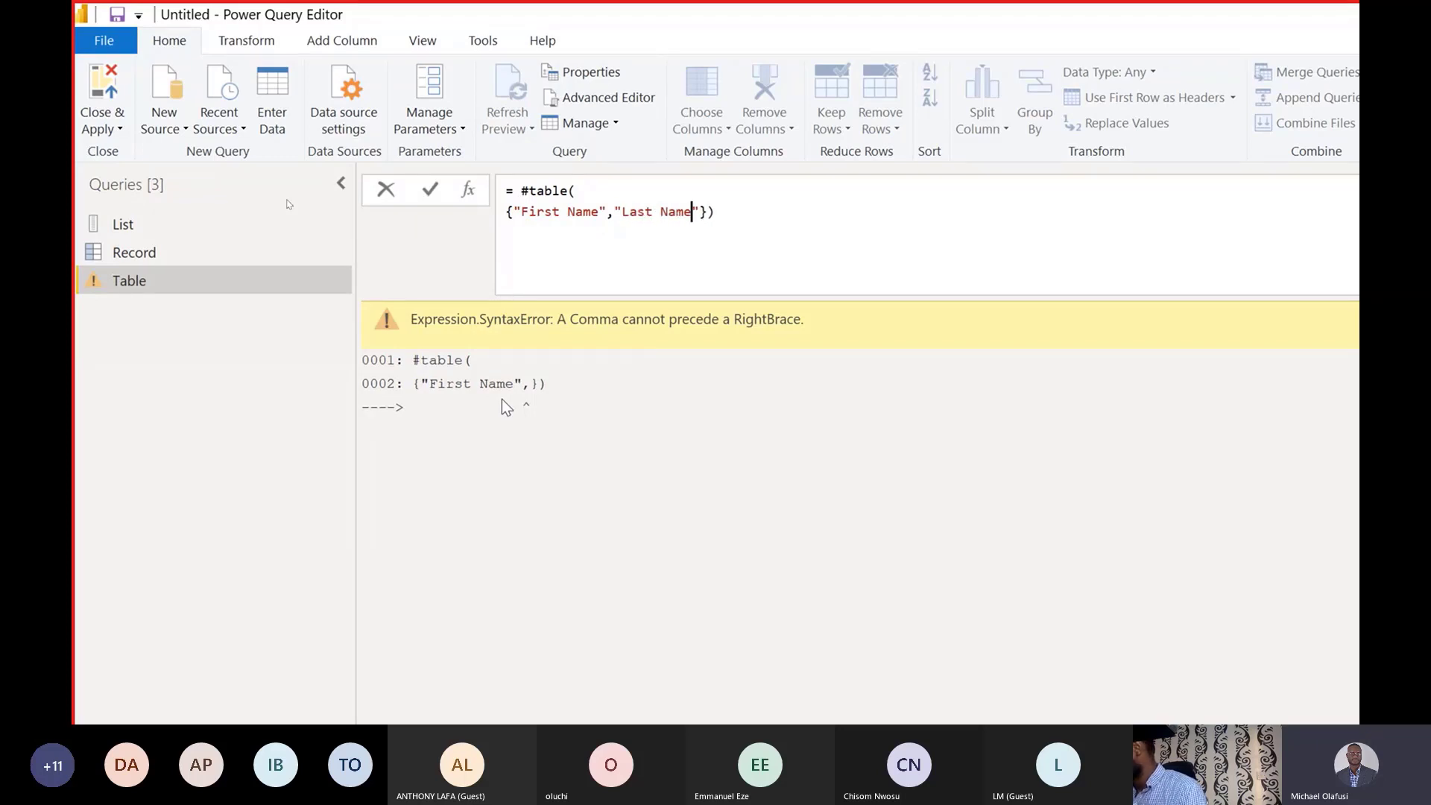
type("\"")
type(",")
type("\"Gene")
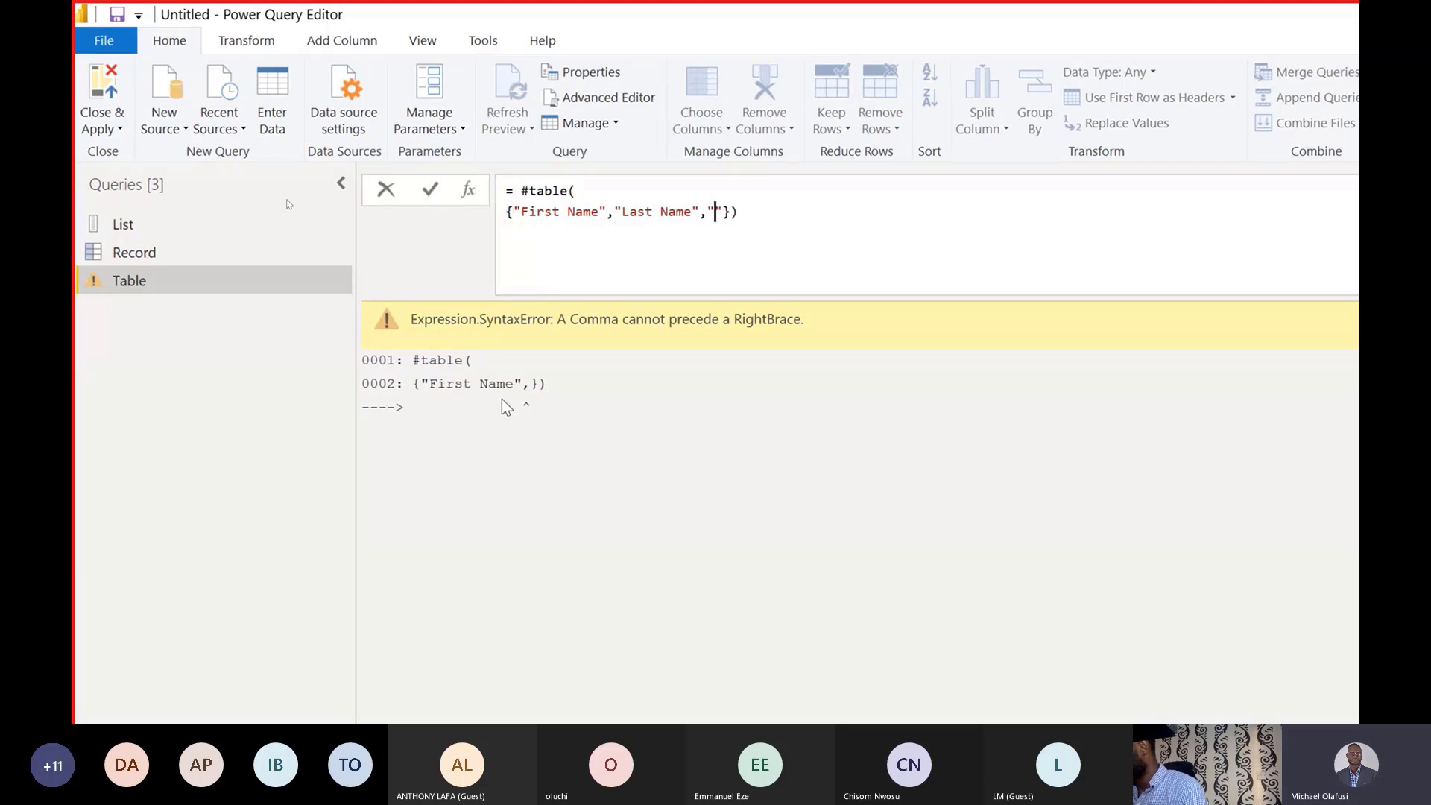
key("BackSpace")
type("daer")
key("BackSpace")
key("BackSpace")
key("BackSpace")
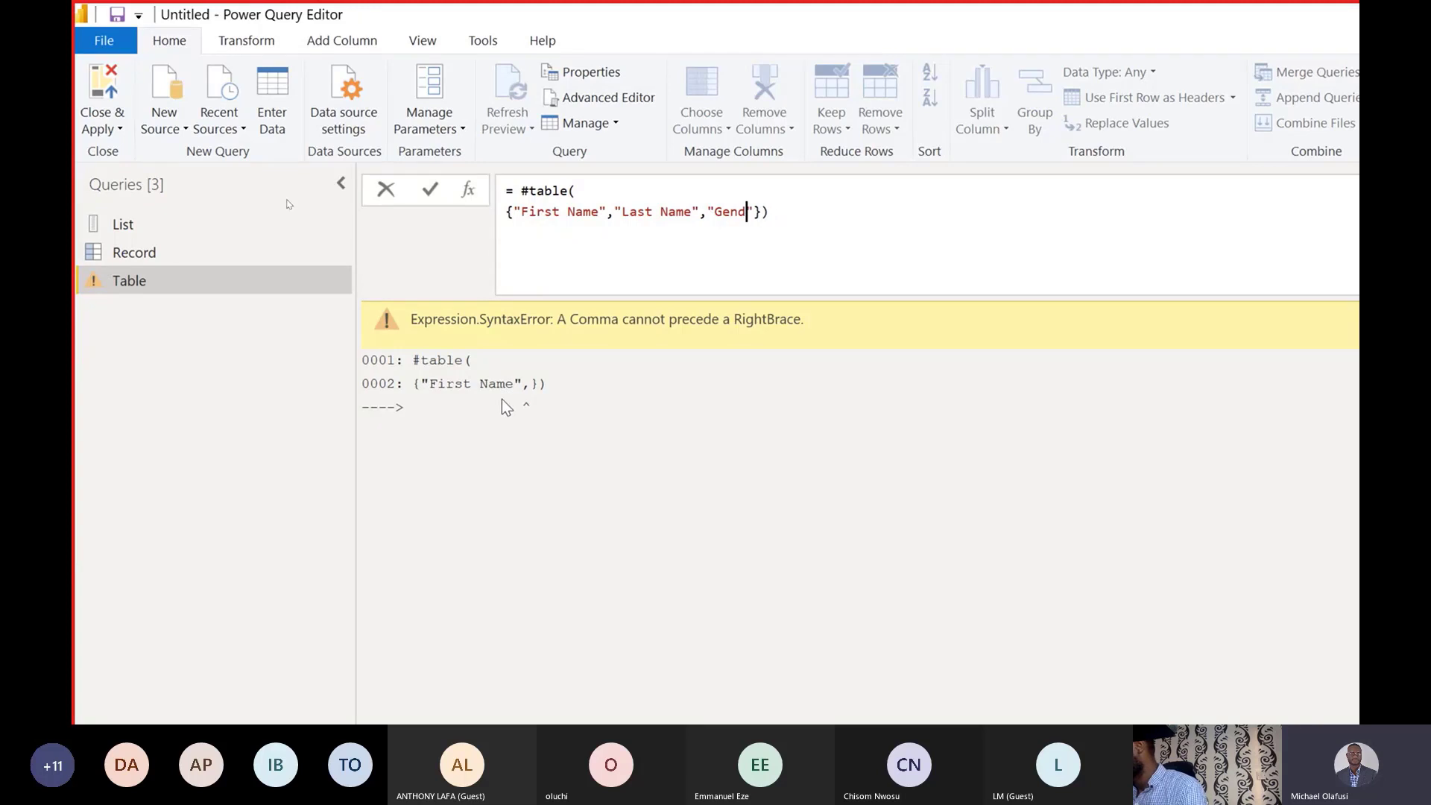
type("er")
Append "Age" as the last header, then add a comma and a new line for the rows.
key("Right")
type(",")
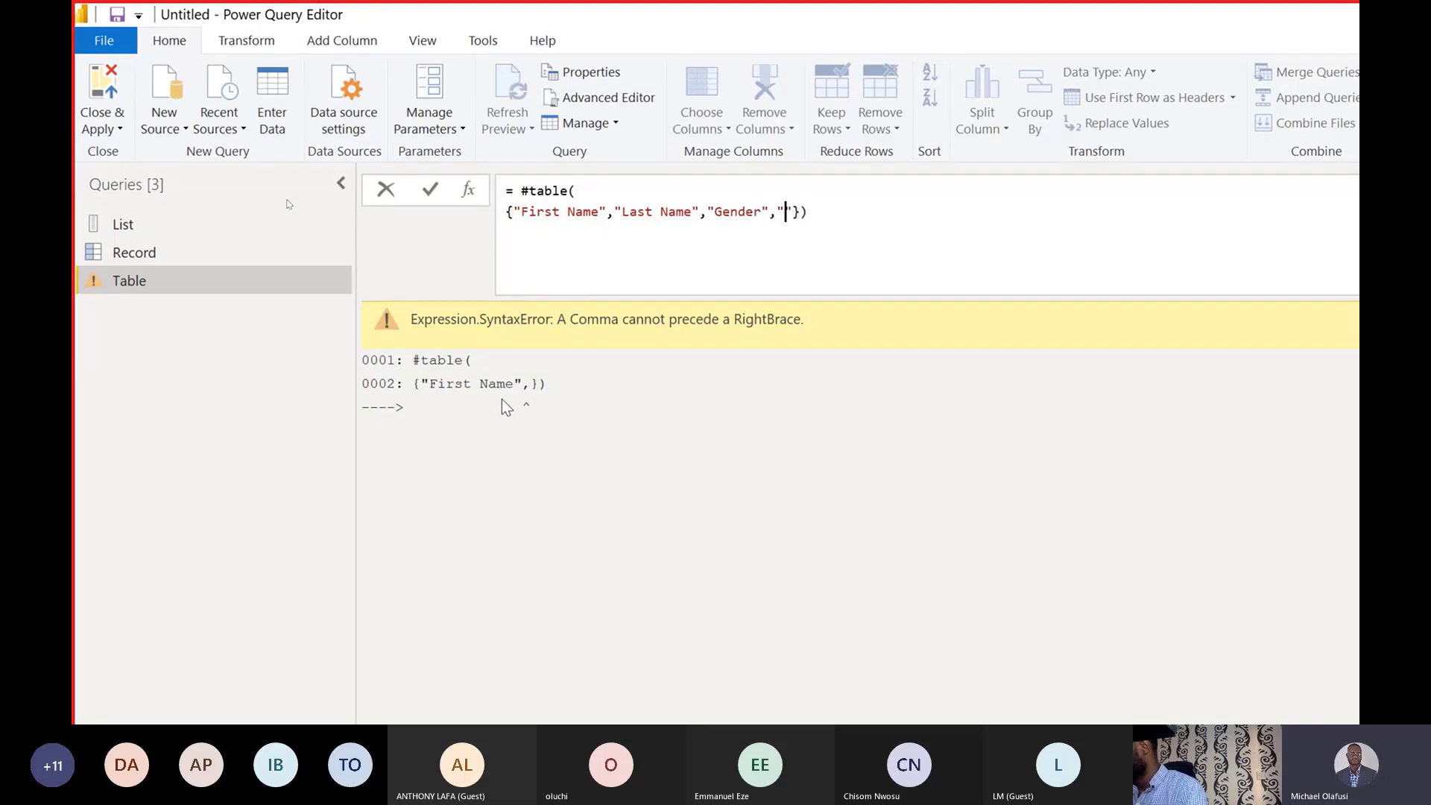
type("1")
key("BackSpace")
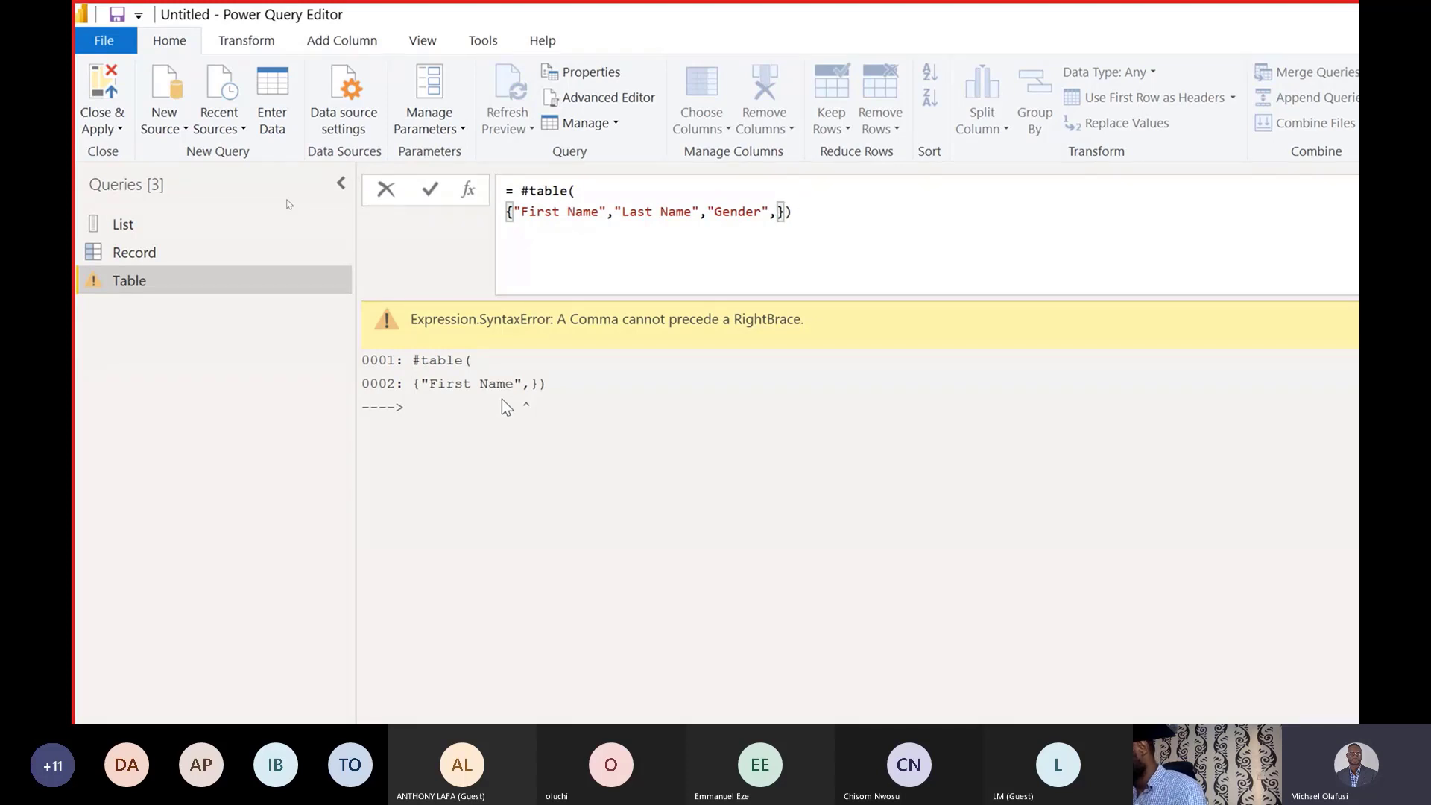
type("\"Age")
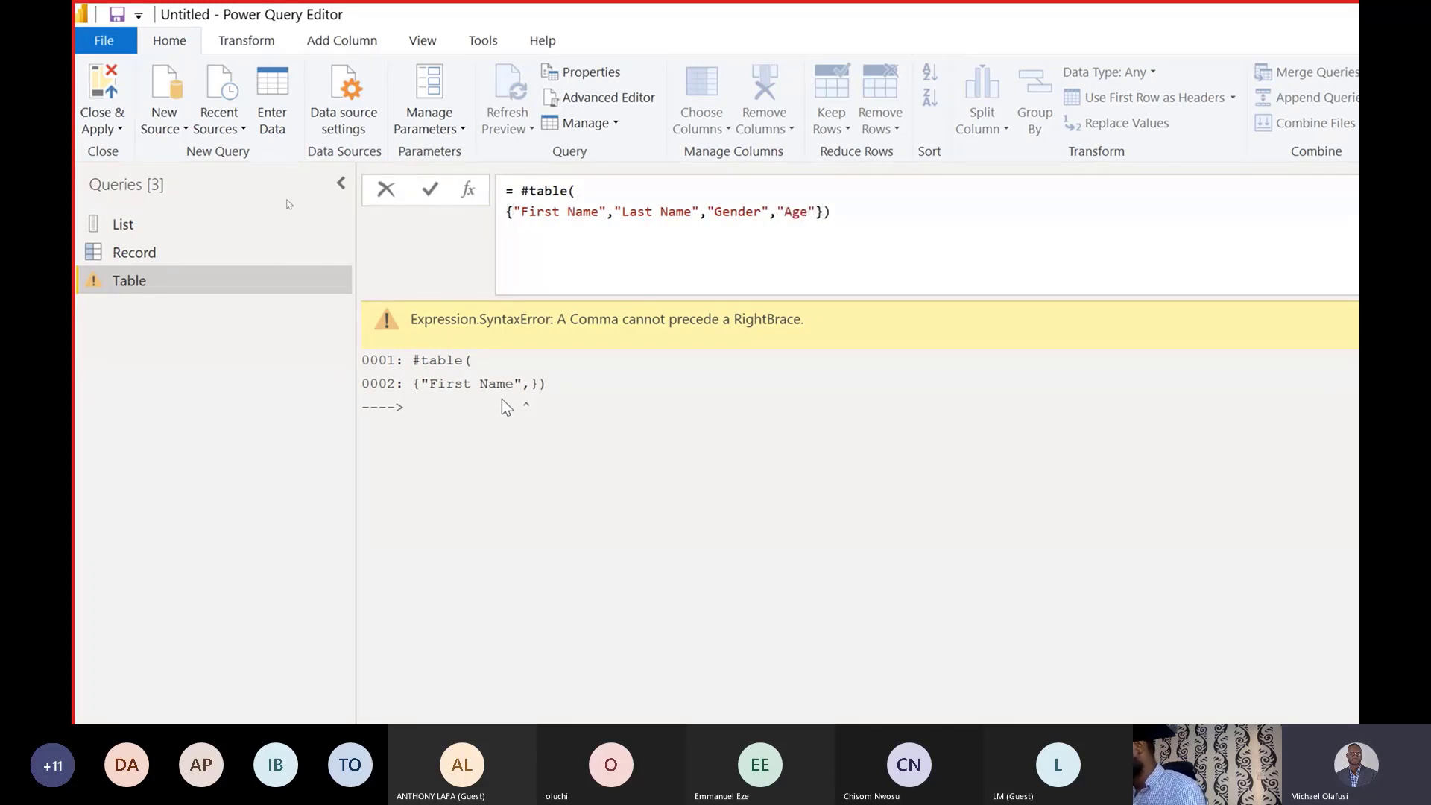
key("Right")
key("Right")
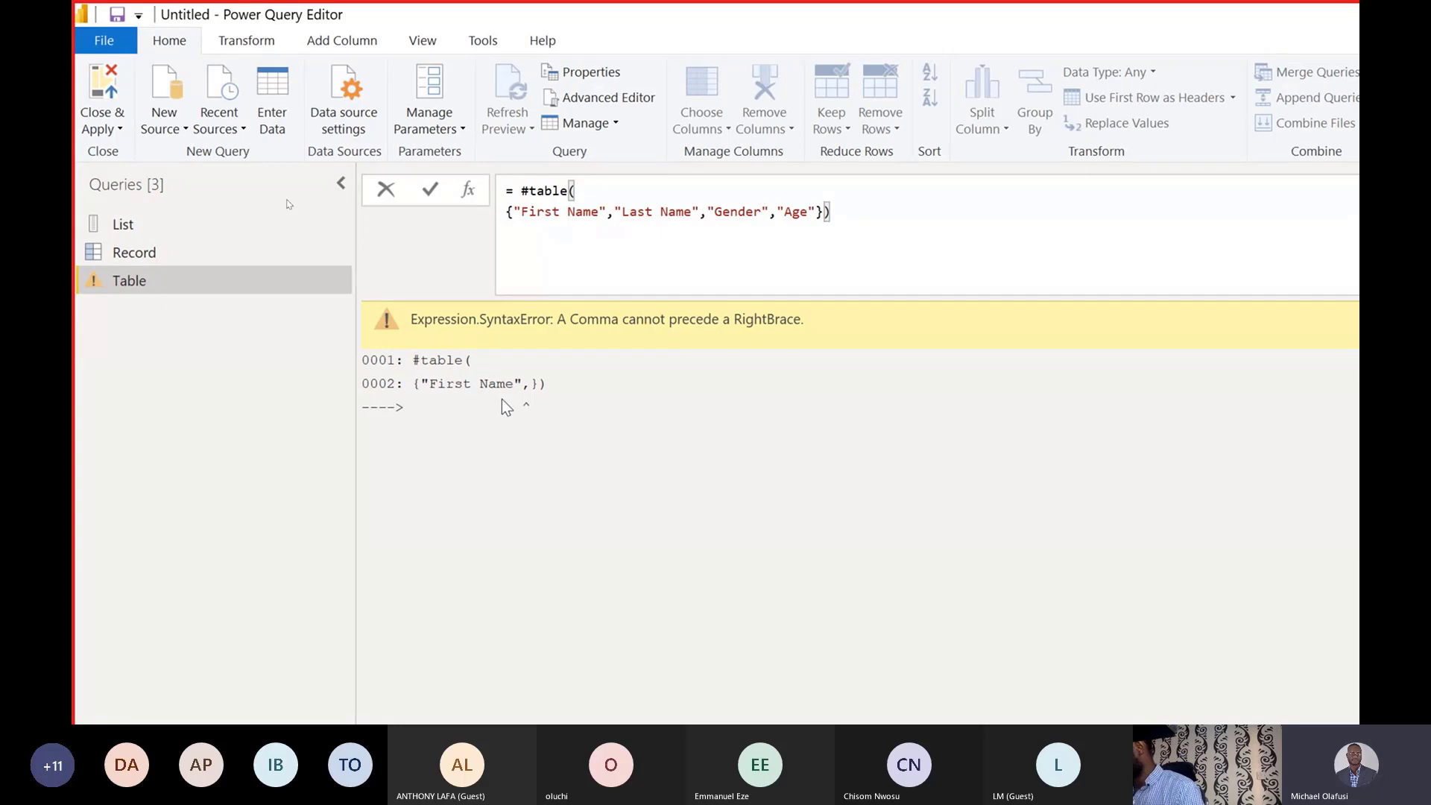
type(",")
key("shift+Return")
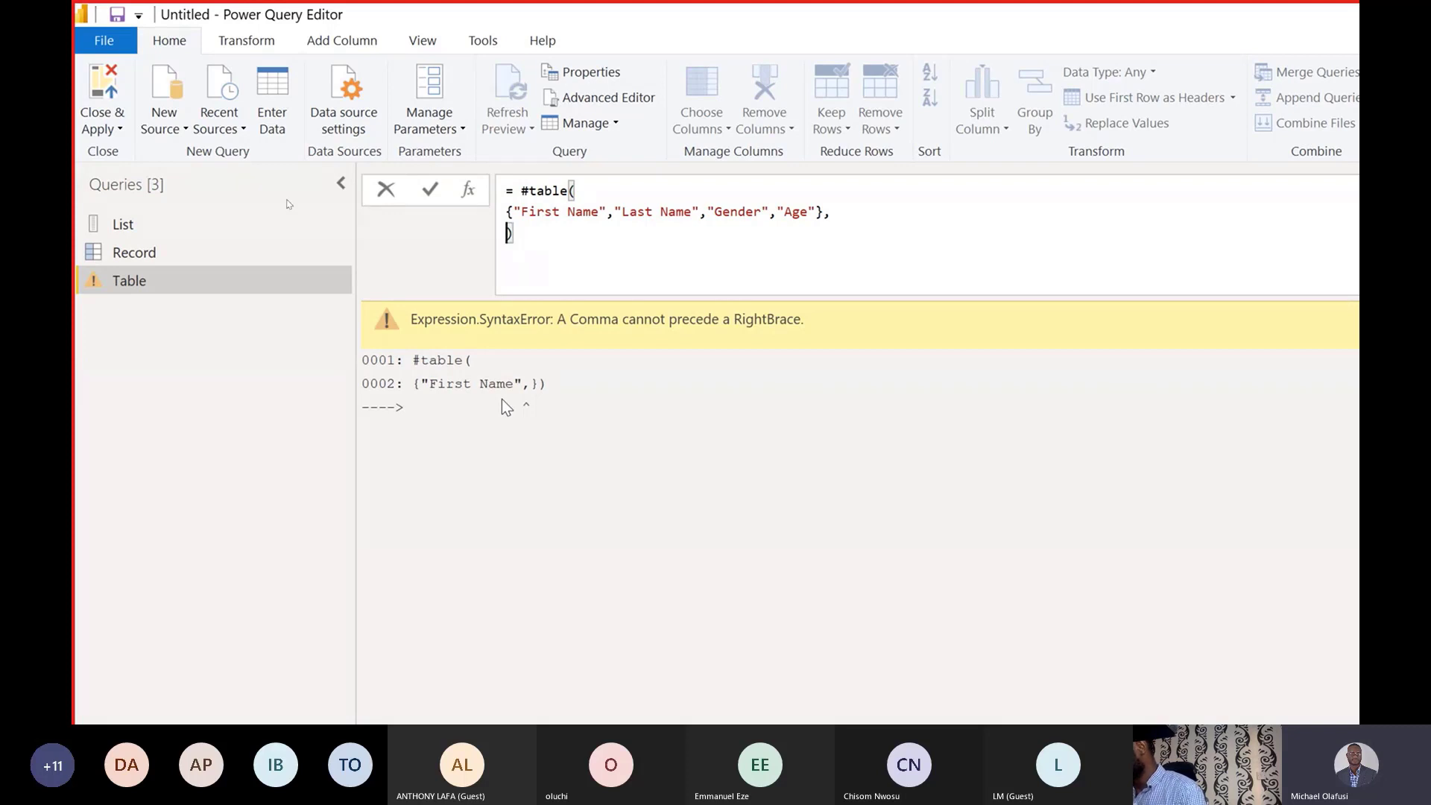
Open the rows list across separate lines and begin the first row with a first-name text value.
type("{")
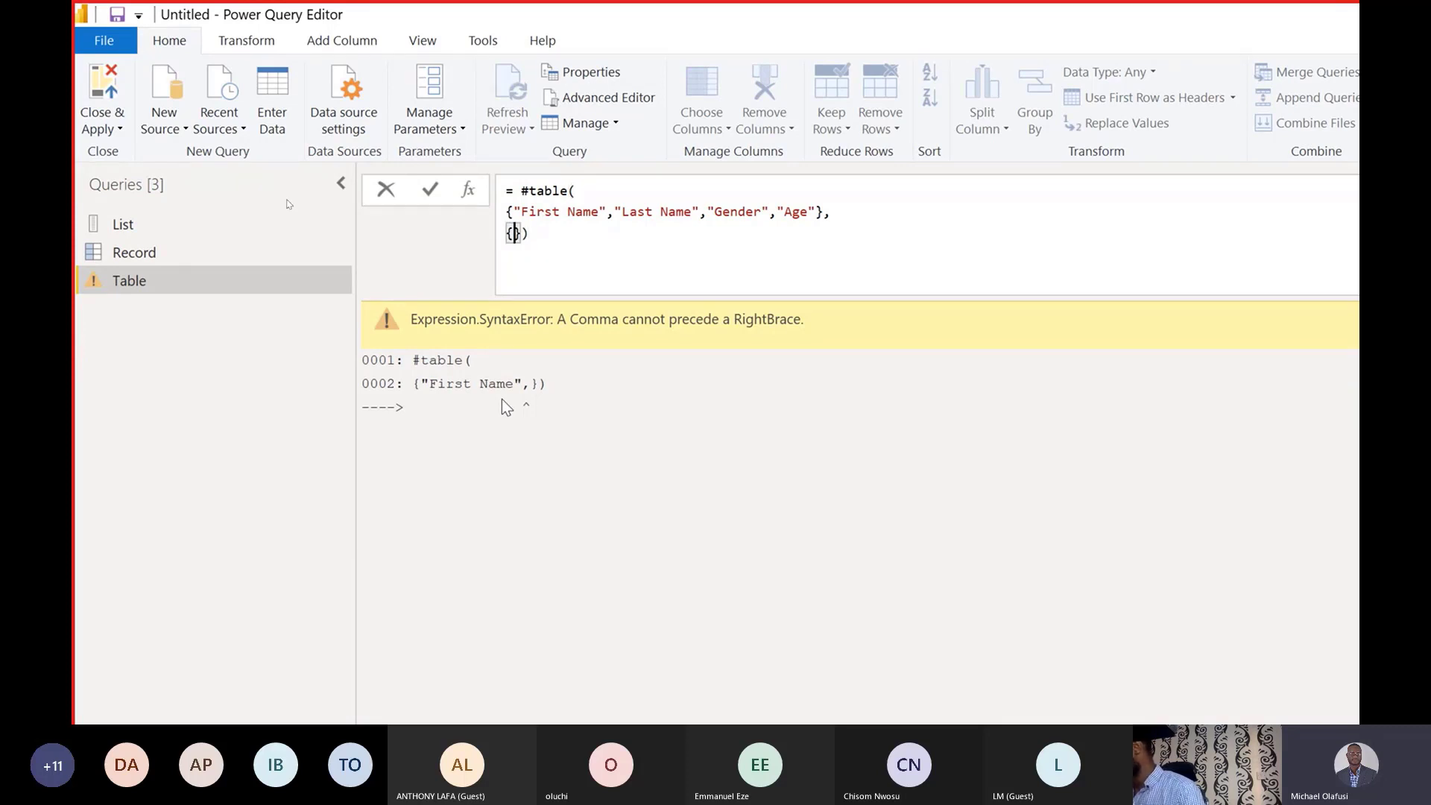
key("shift+Return")
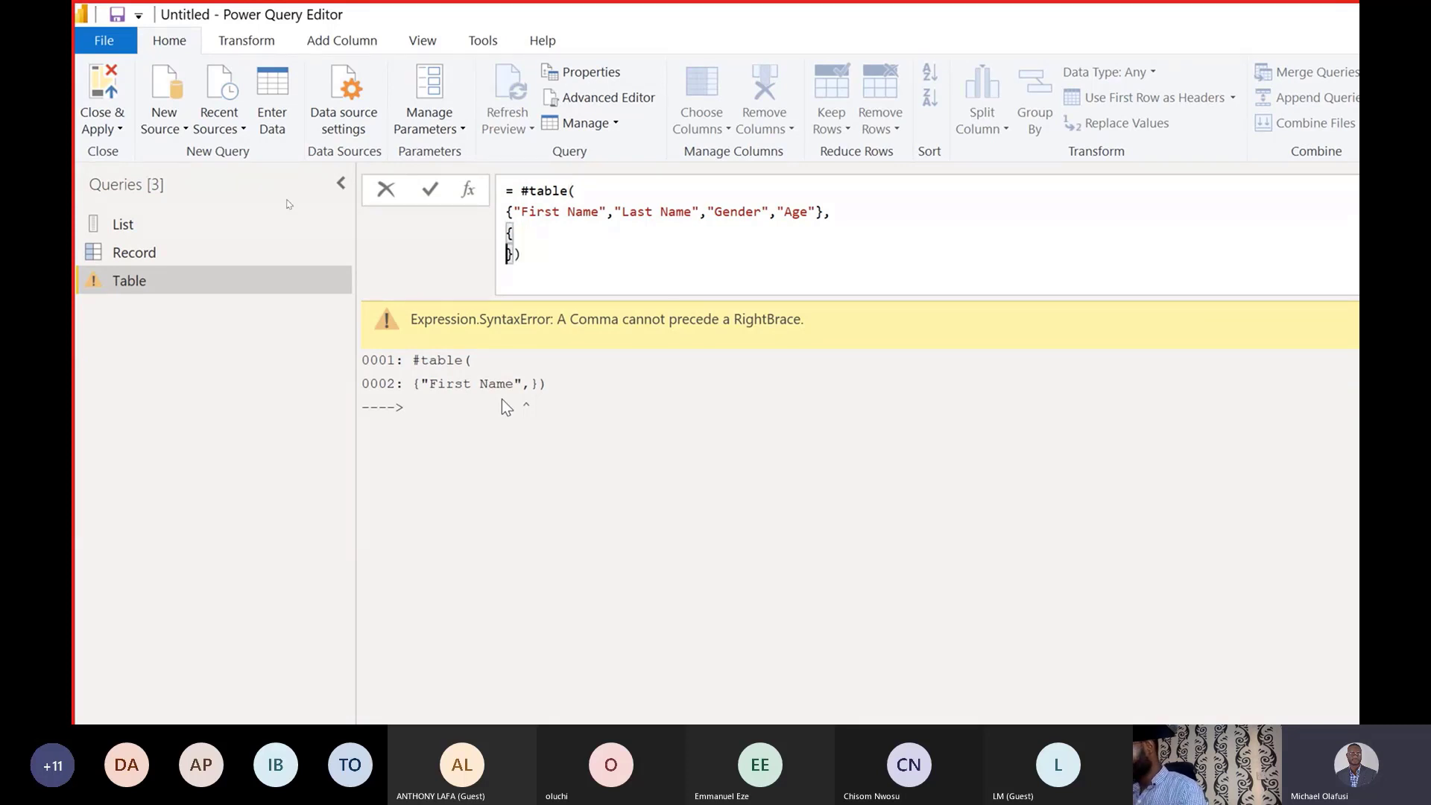
key("shift+Return")
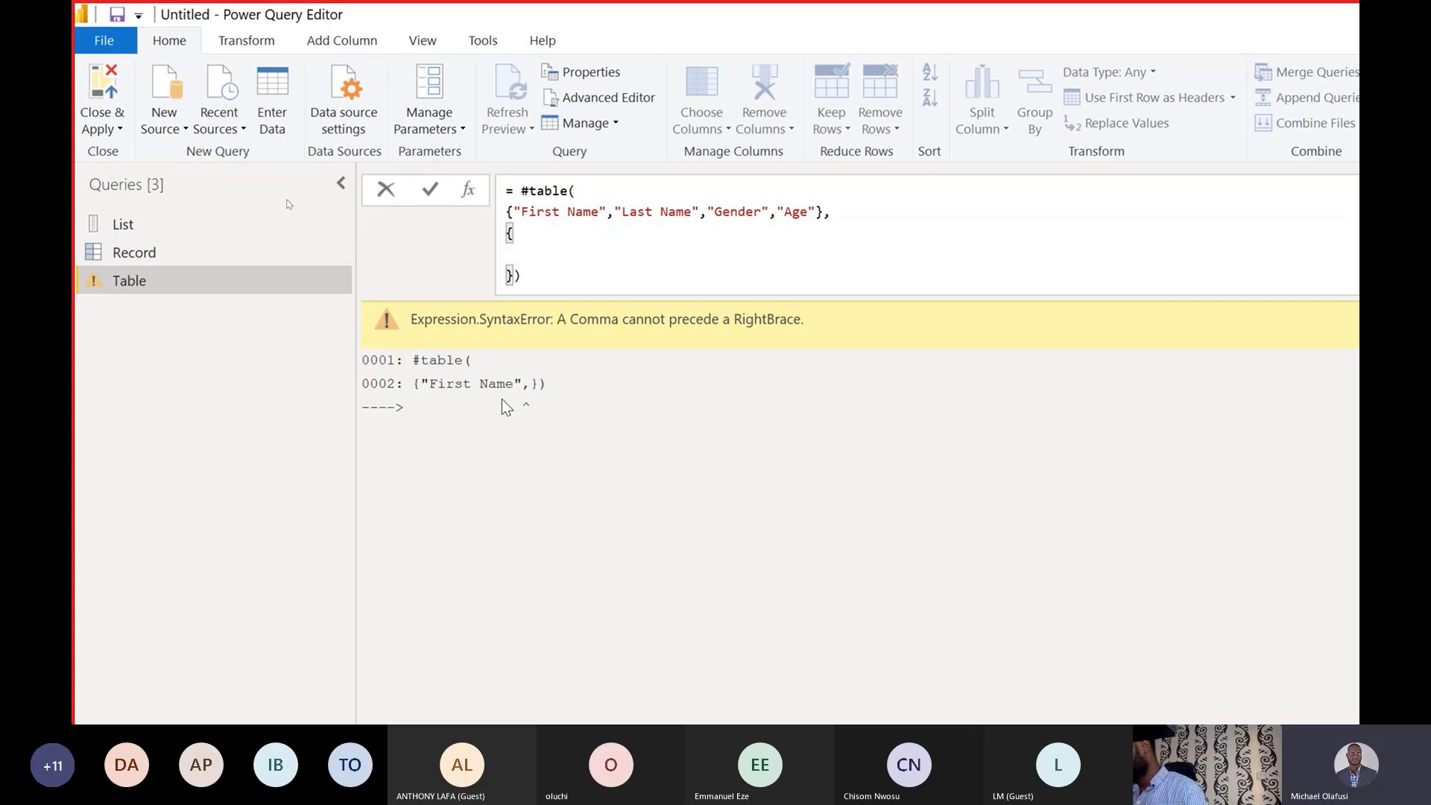
key("Up")
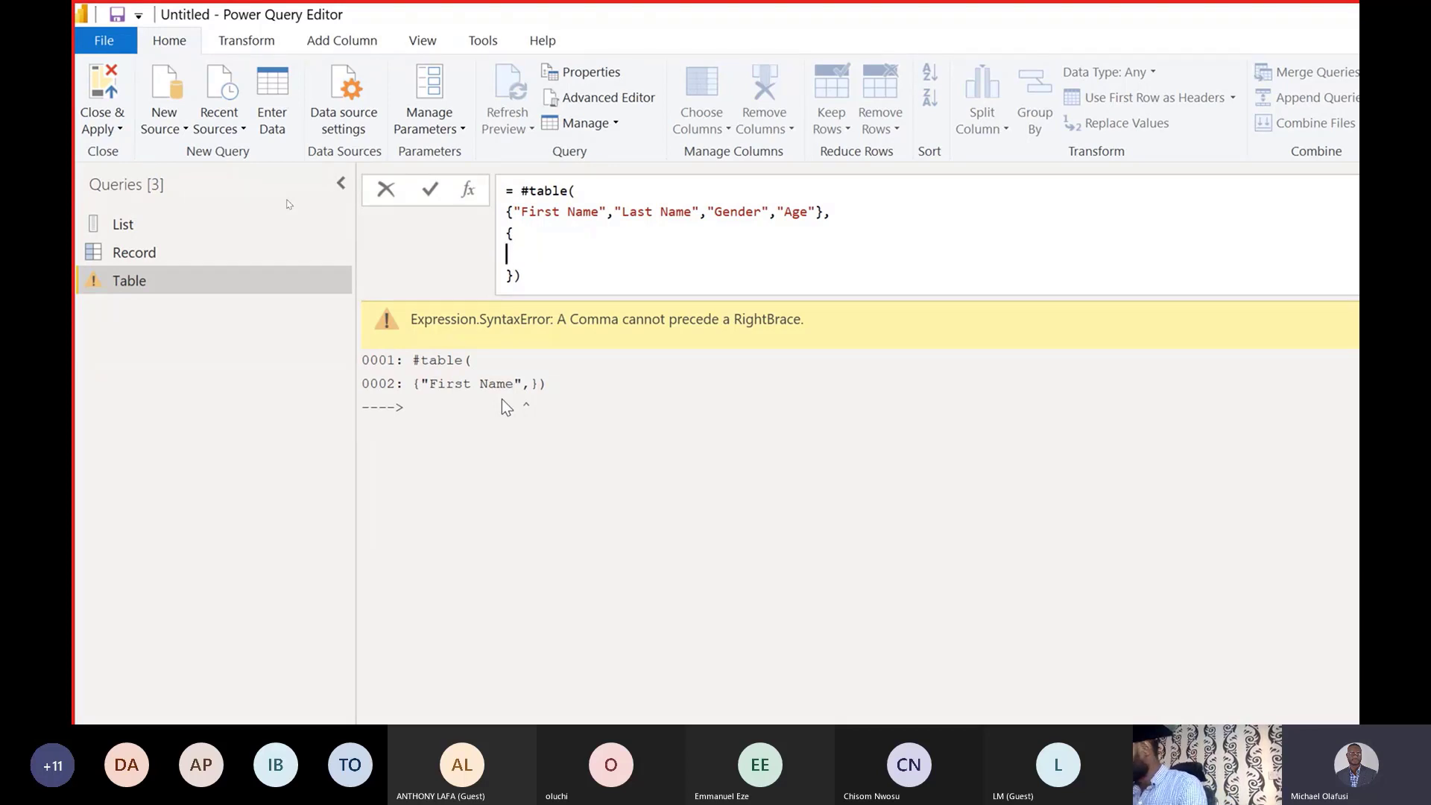
type("{")
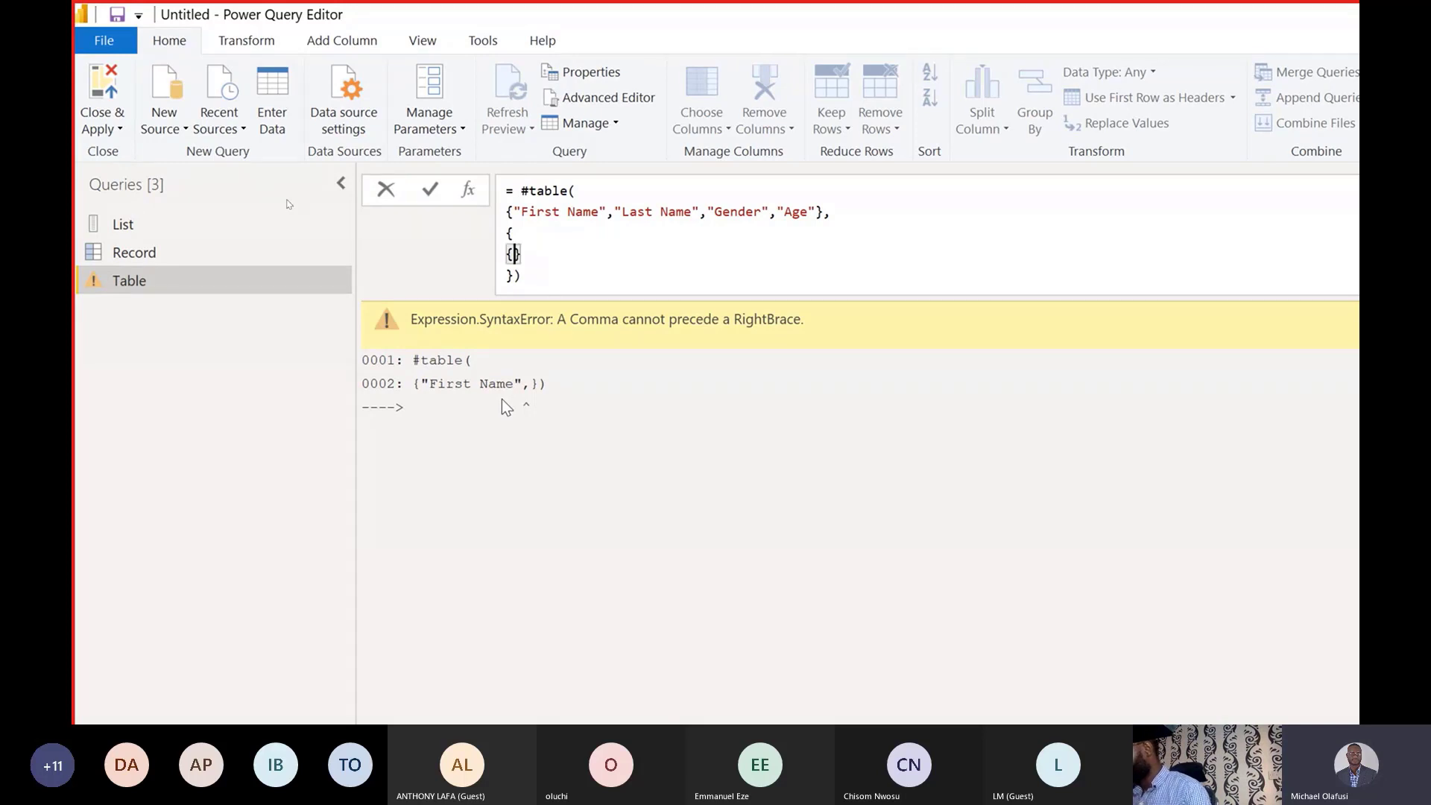
type("\"")
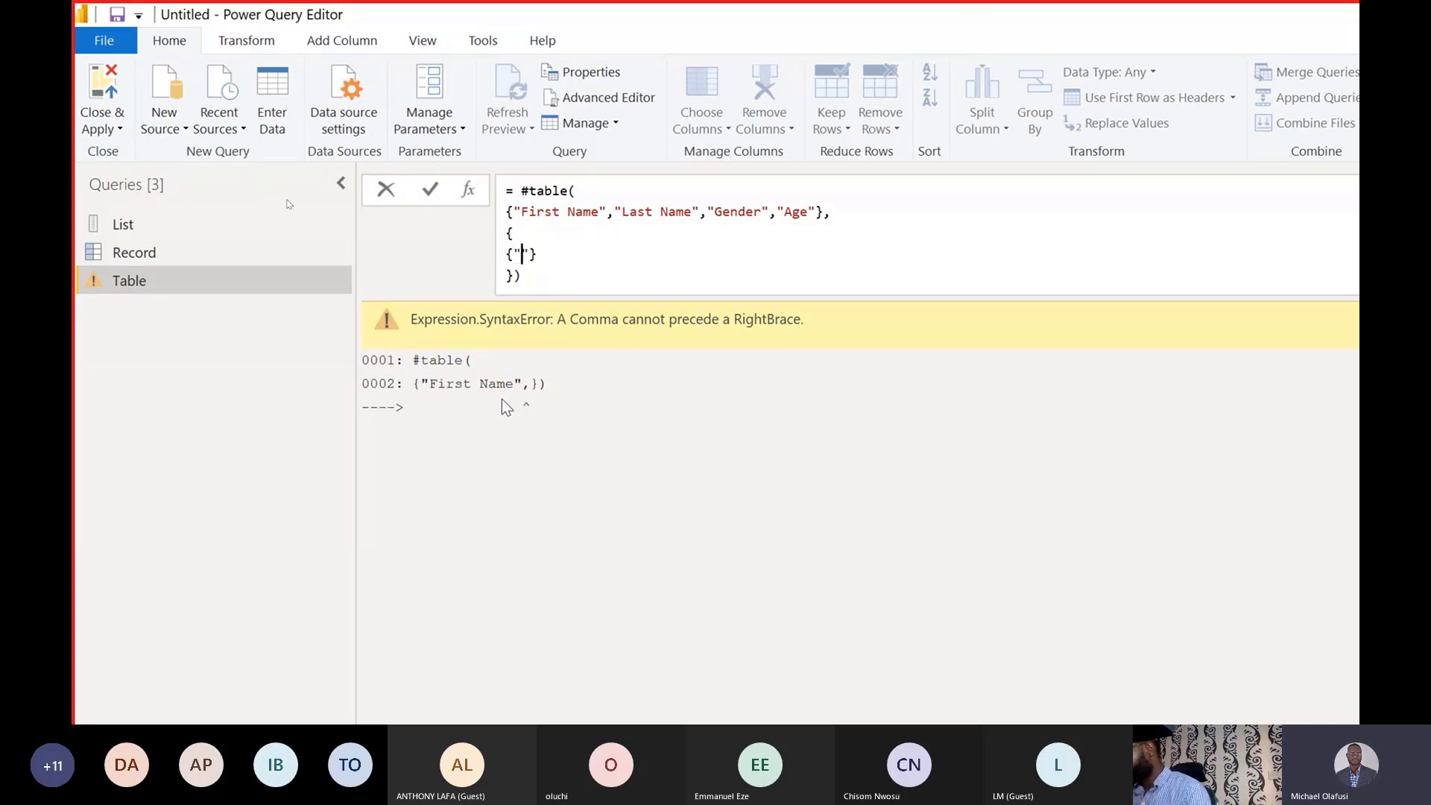
type("Mivhae")
key("BackSpace")
key("BackSpace")
key("BackSpace")
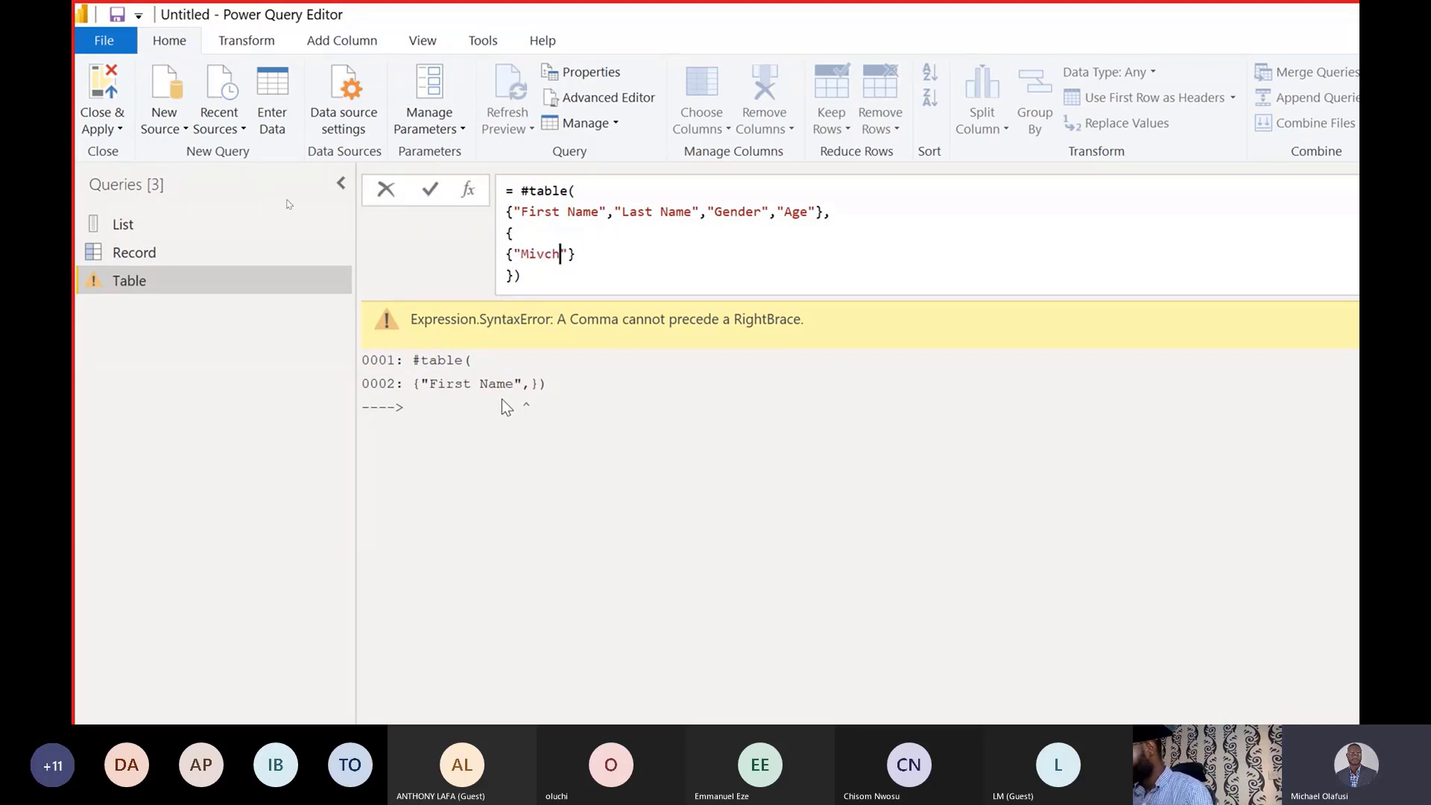
key("BackSpace")
type("chael")
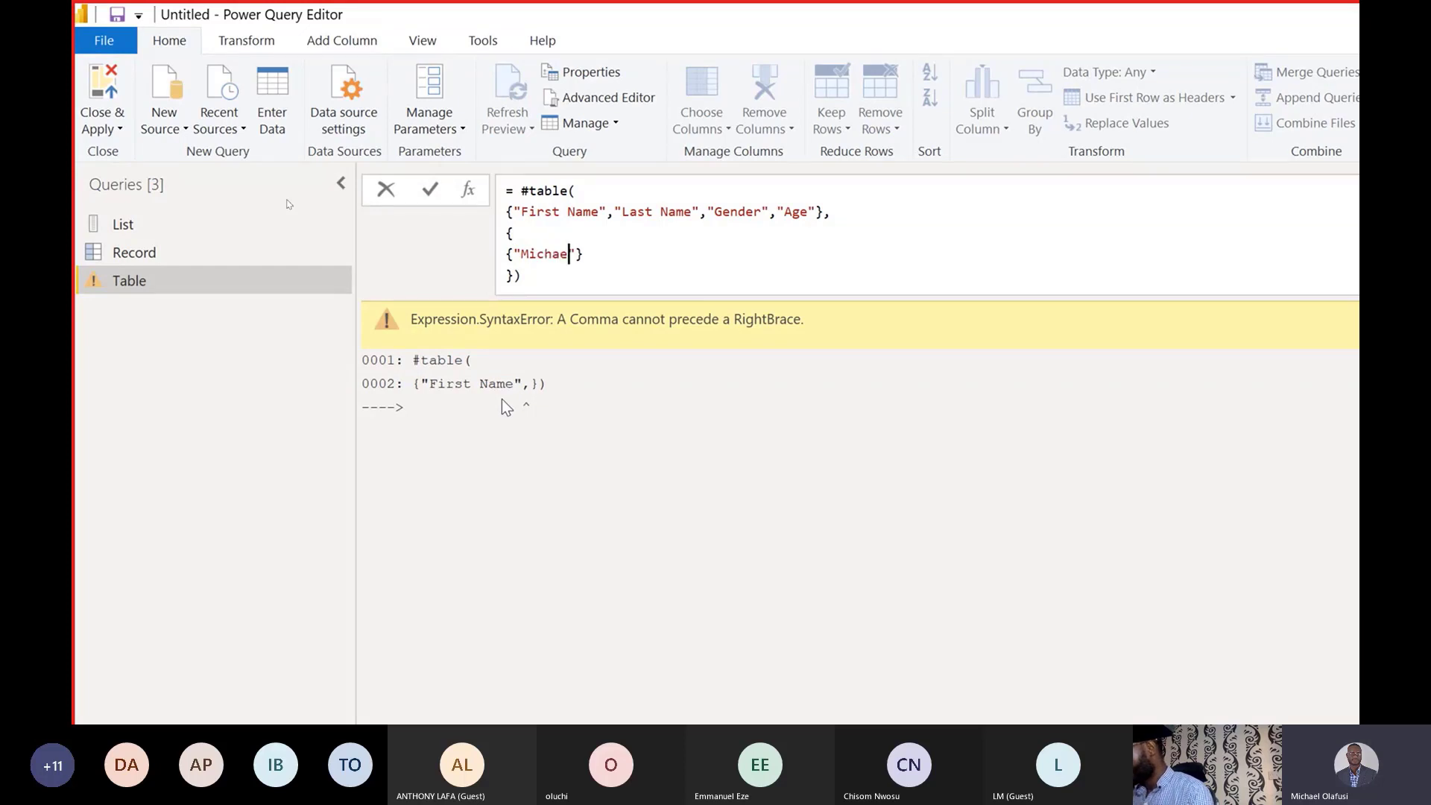
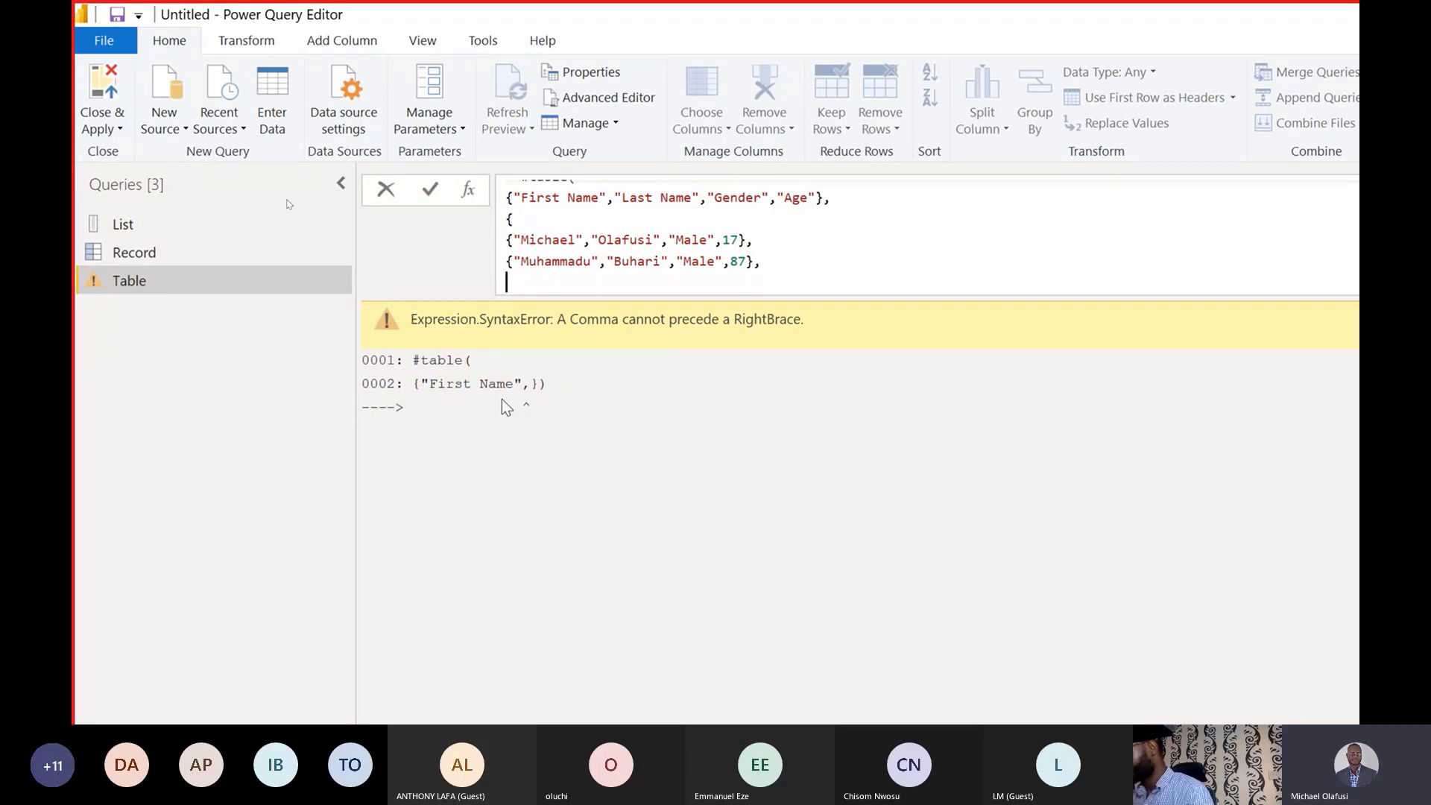
Type a third #table row holding a first name, last name, "Female" and 16.
type("{\"")
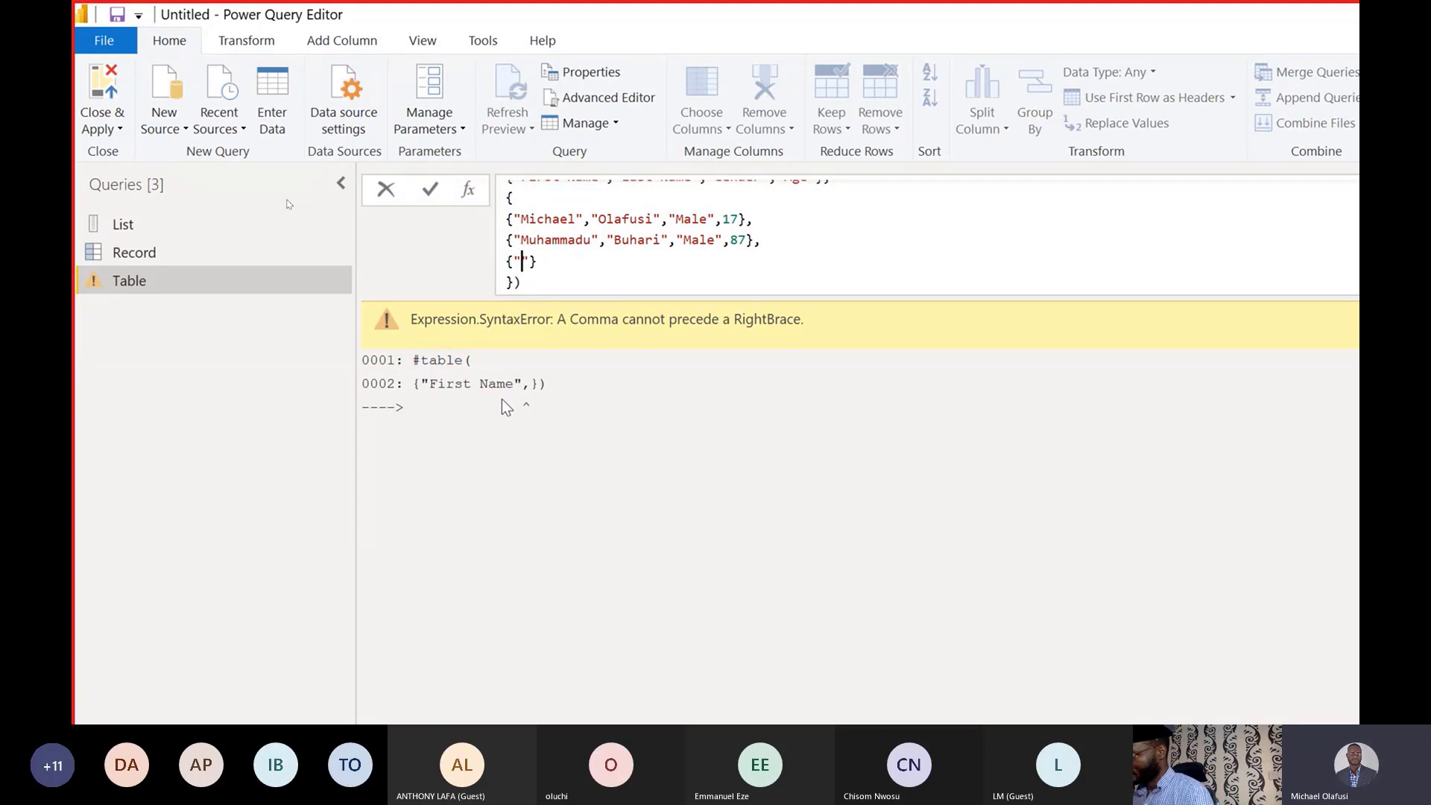
type("K")
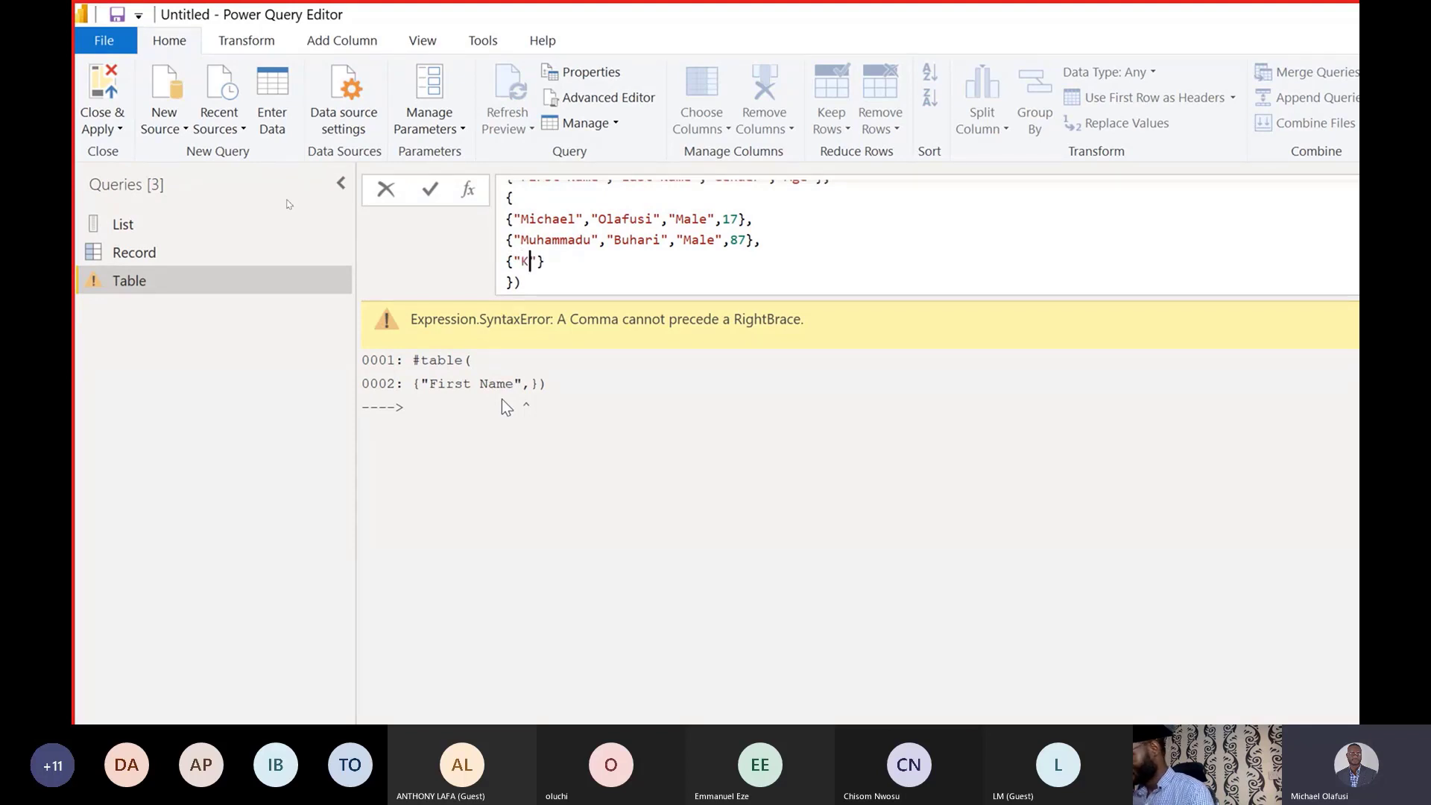
type("emi")
key("BackSpace")
key("BackSpace")
key("BackSpace")
key("BackSpace")
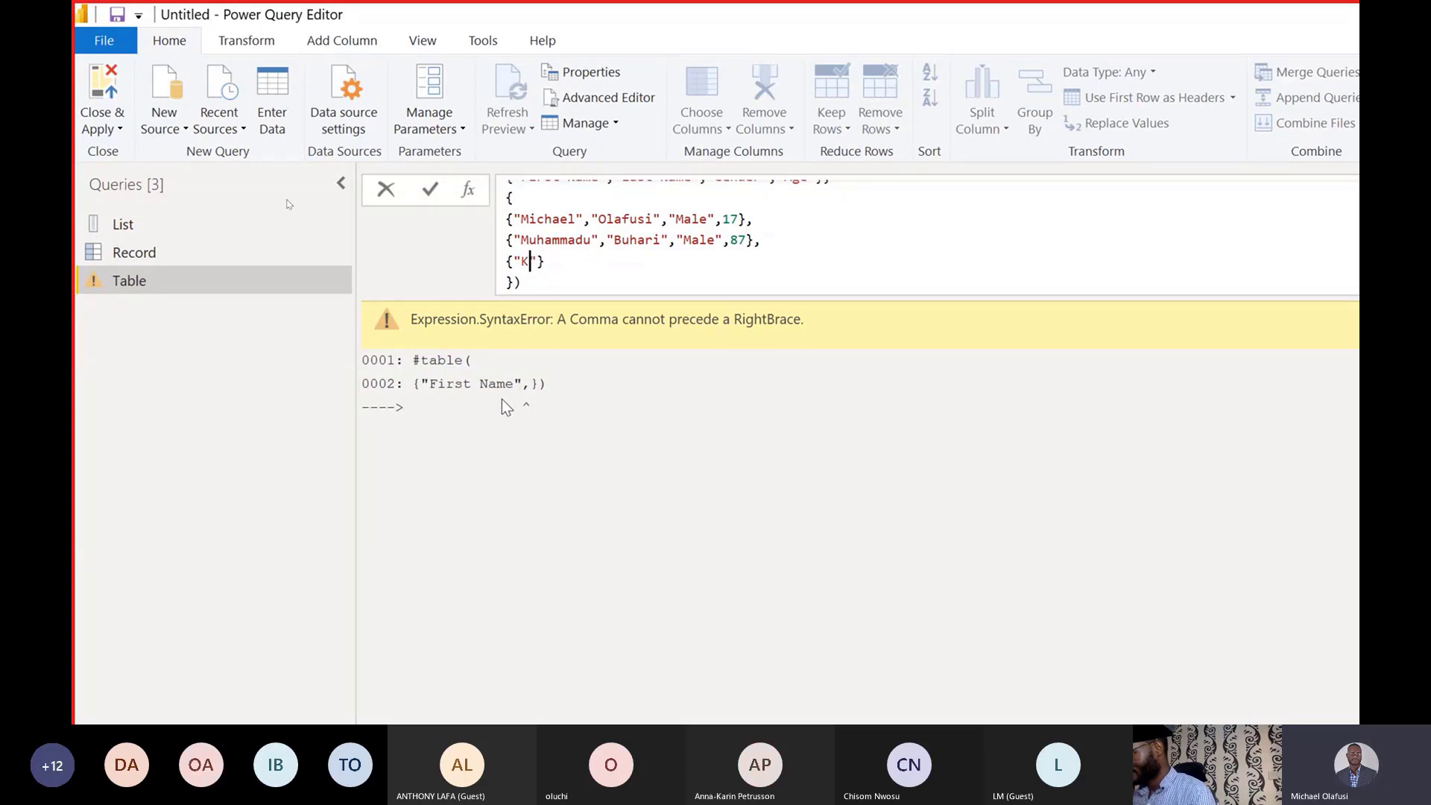
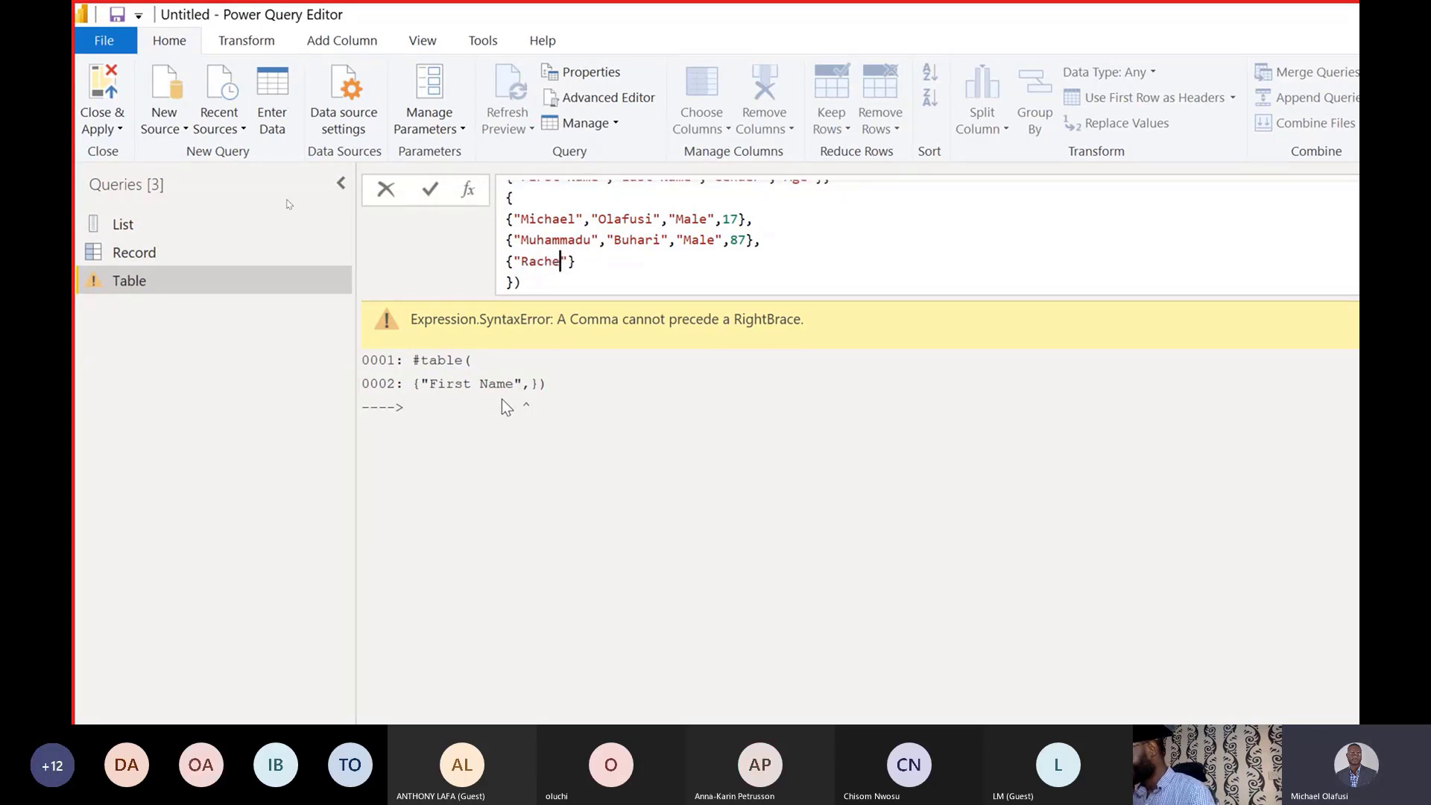
key("Right")
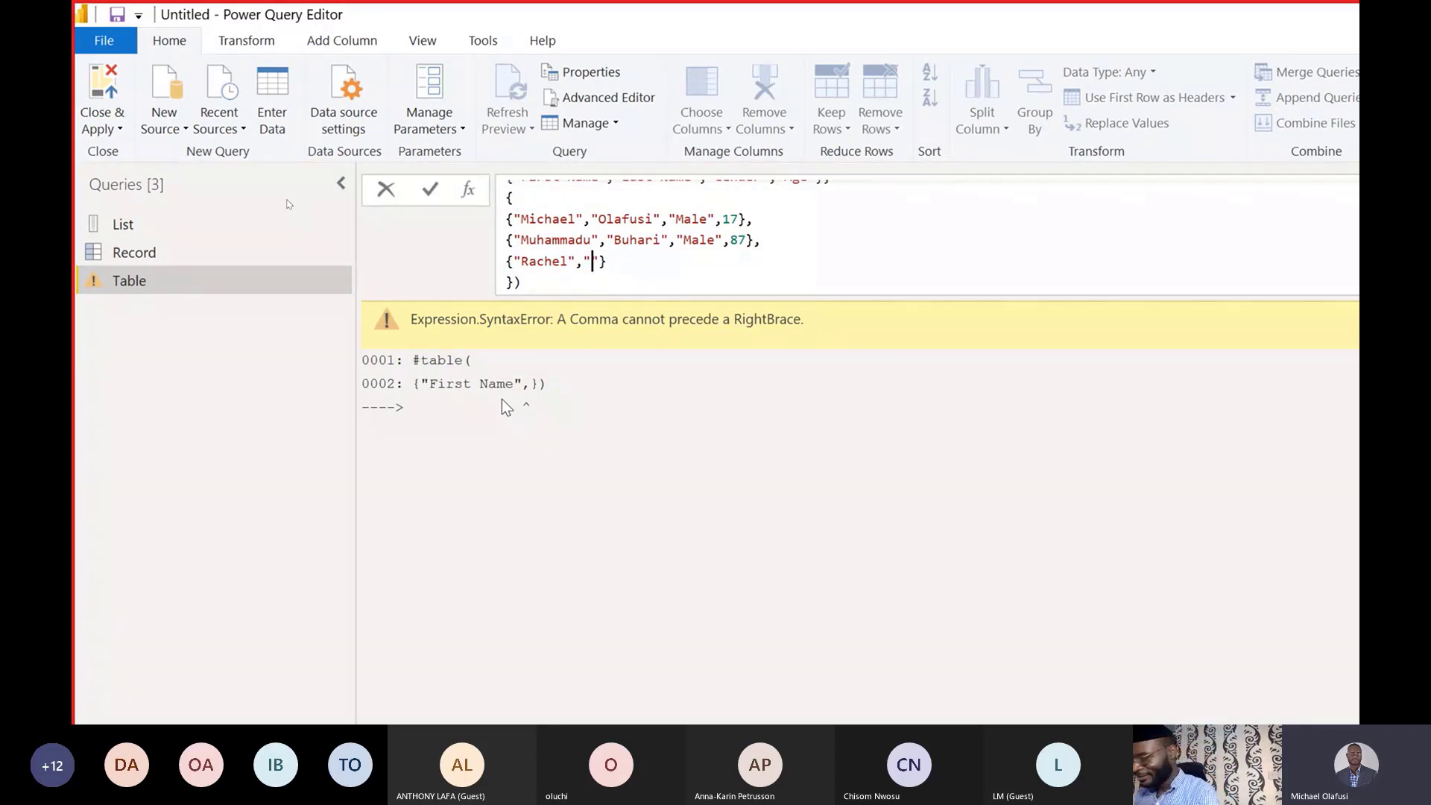
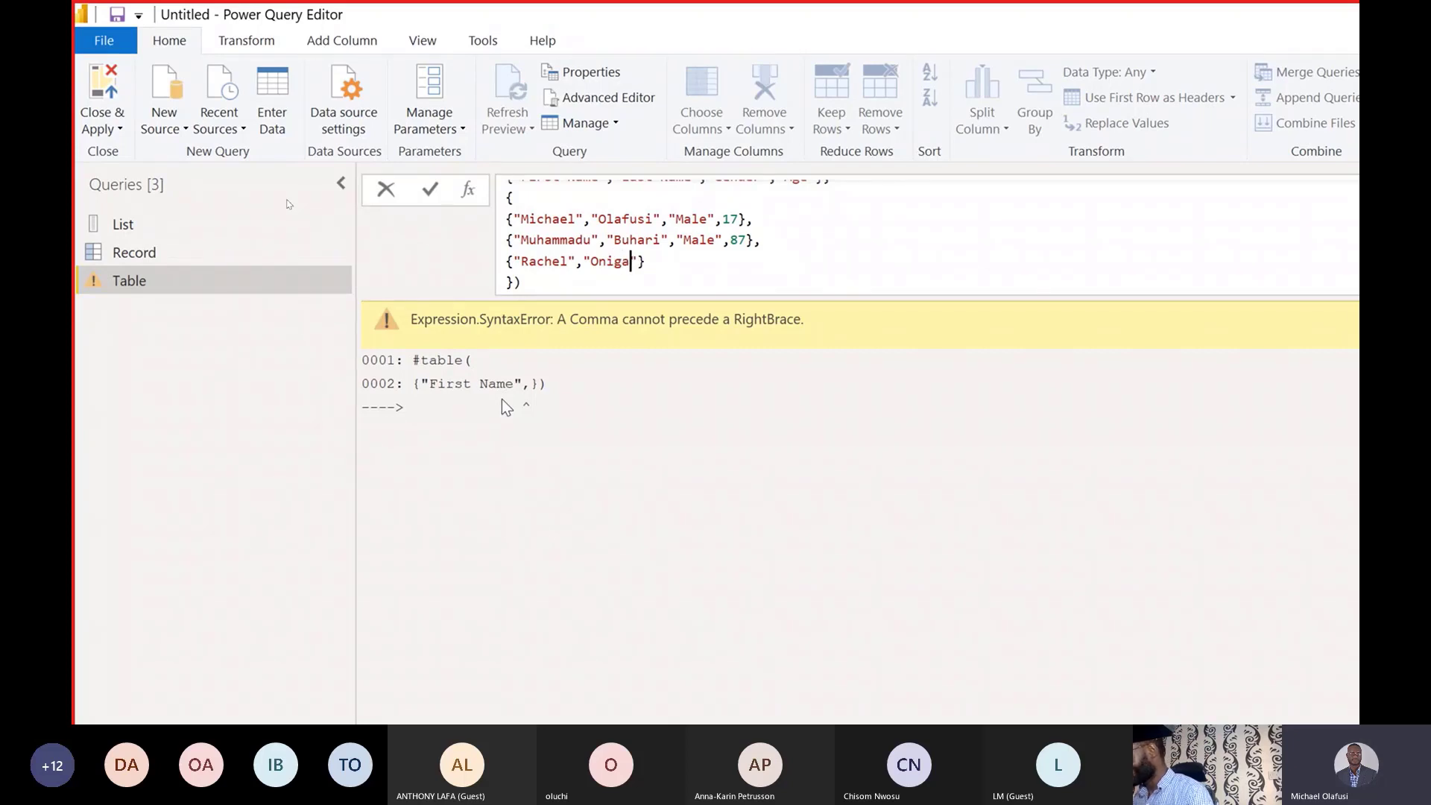
key("Right")
type(",\"")
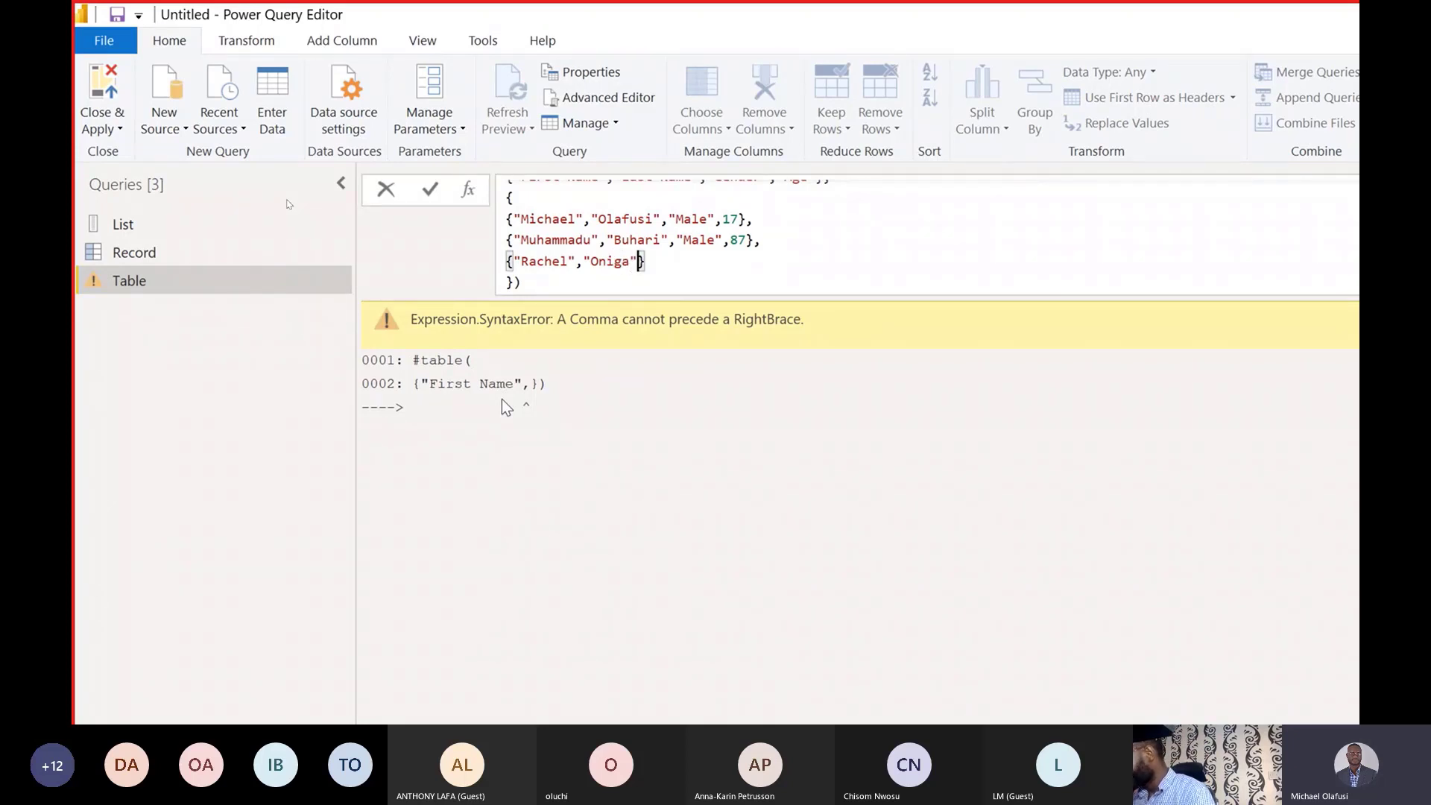
type("Female")
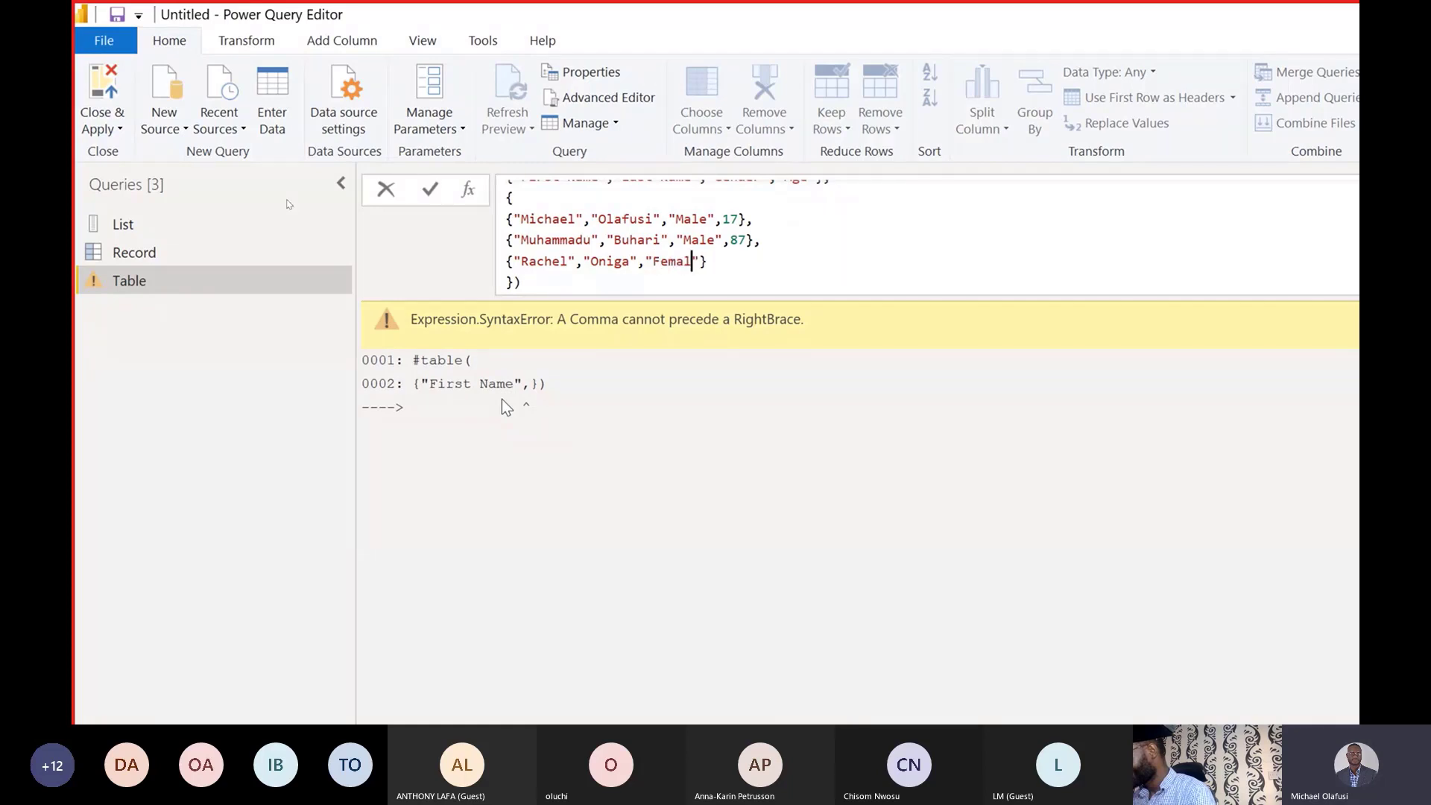
key("Right")
type(",16")
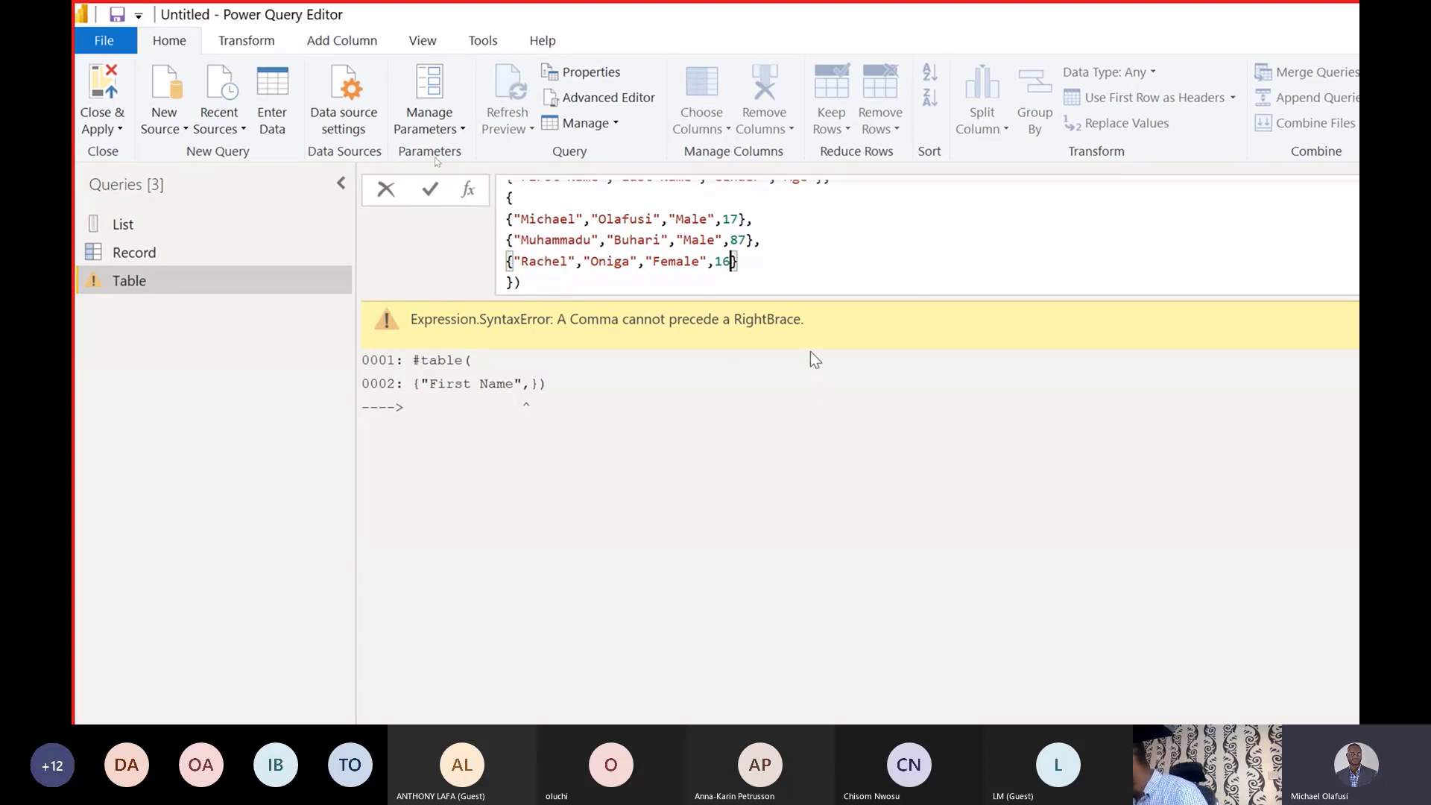
scroll(781, 286, "up", 2)
scroll(783, 275, "down", 2)
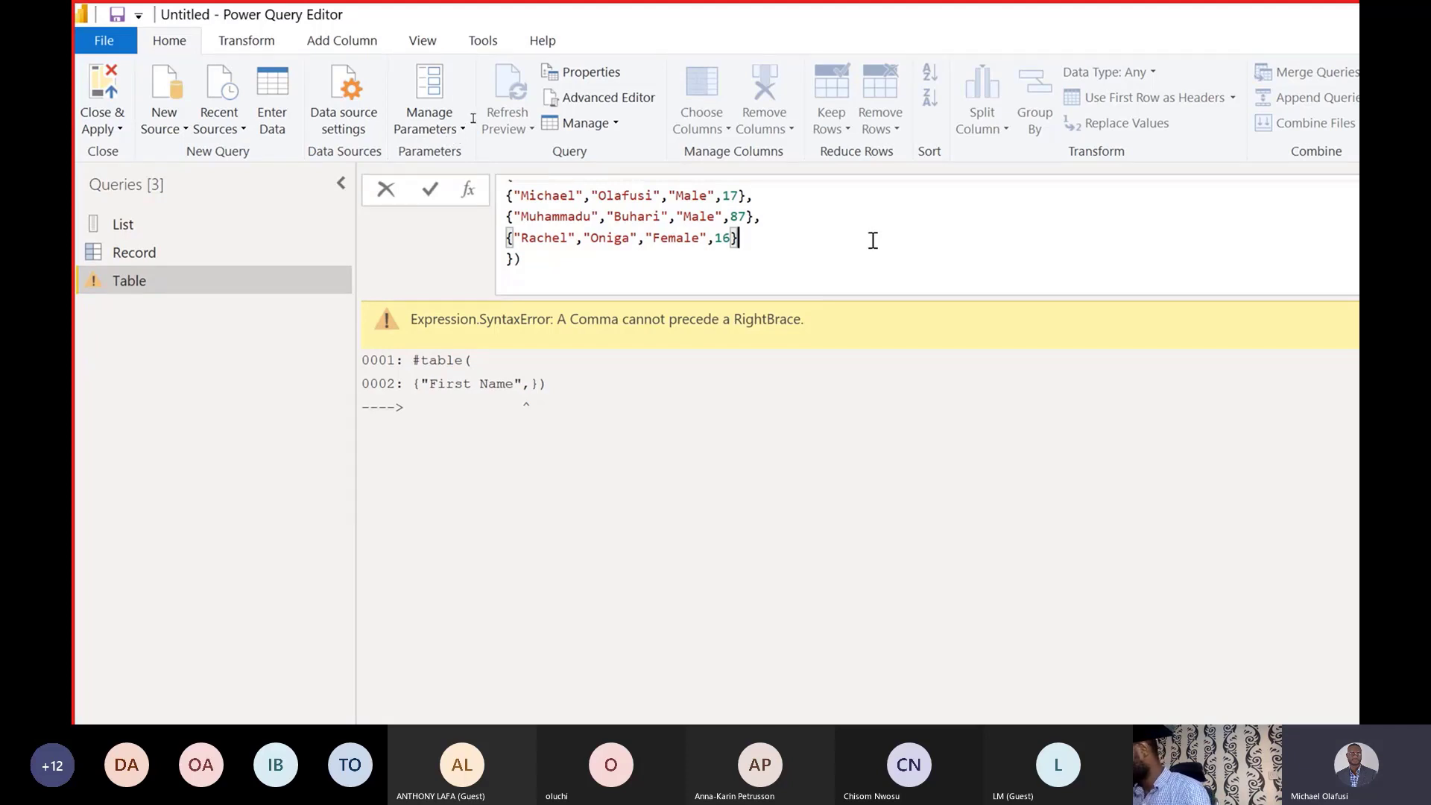
scroll(872, 234, "up", 1)
Commit the #table formula to preview three rows with ages 17, 87 and 16.
key("Return")
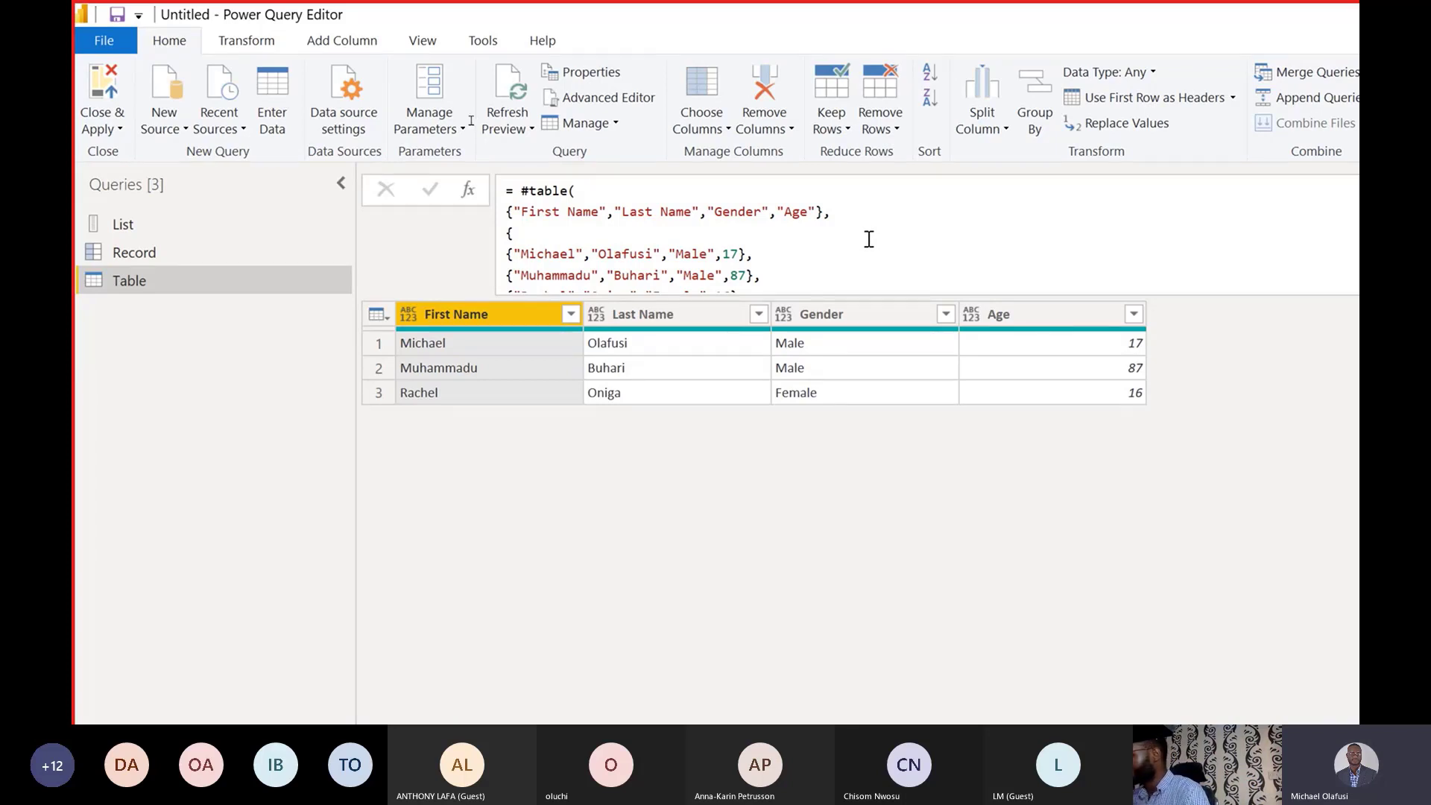
scroll(867, 241, "down", 1)
scroll(858, 254, "up", 1)
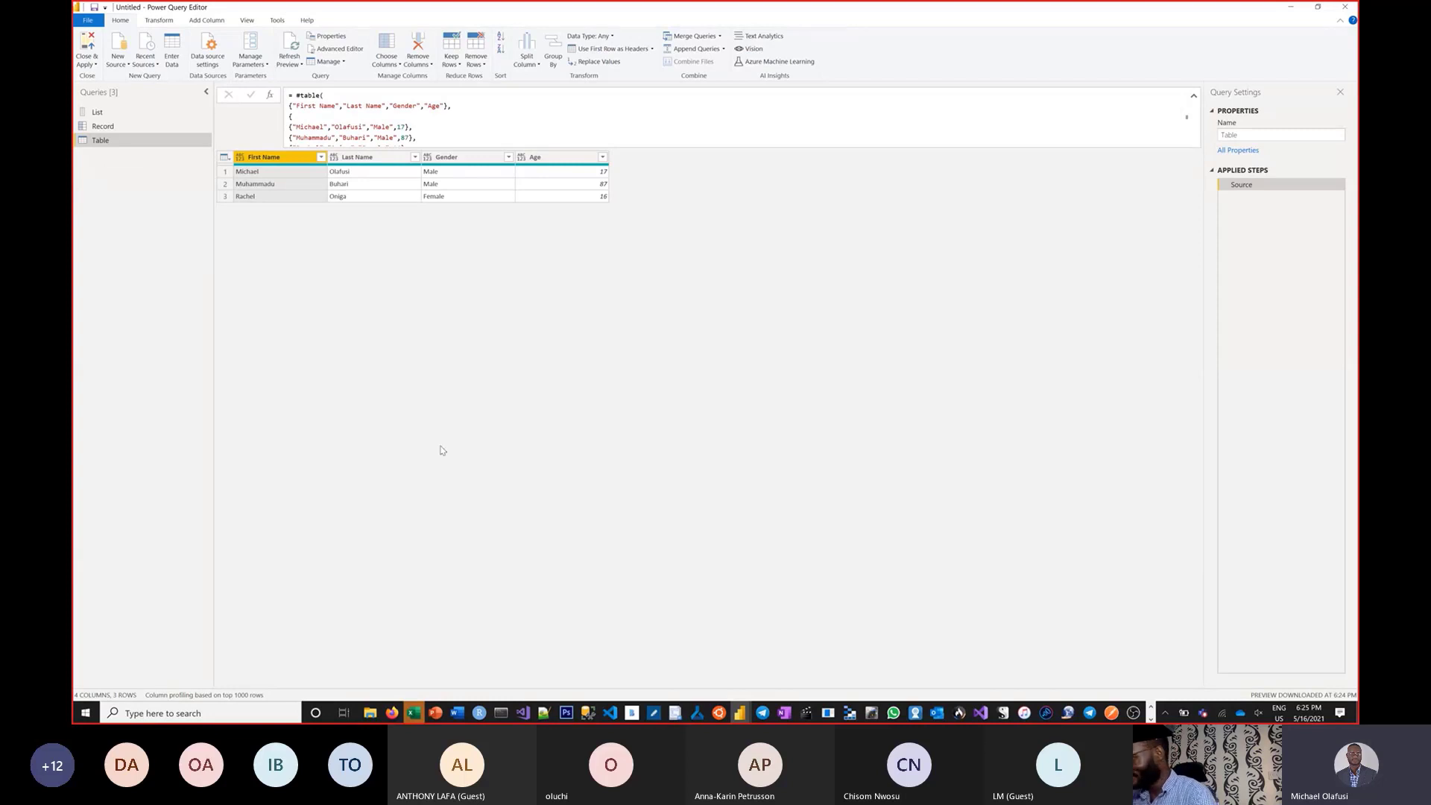
In File Explorer, go to Downloads\Office Hour 39 PBI to show File 1 and File 2.xlsx.
left_click(370, 713)
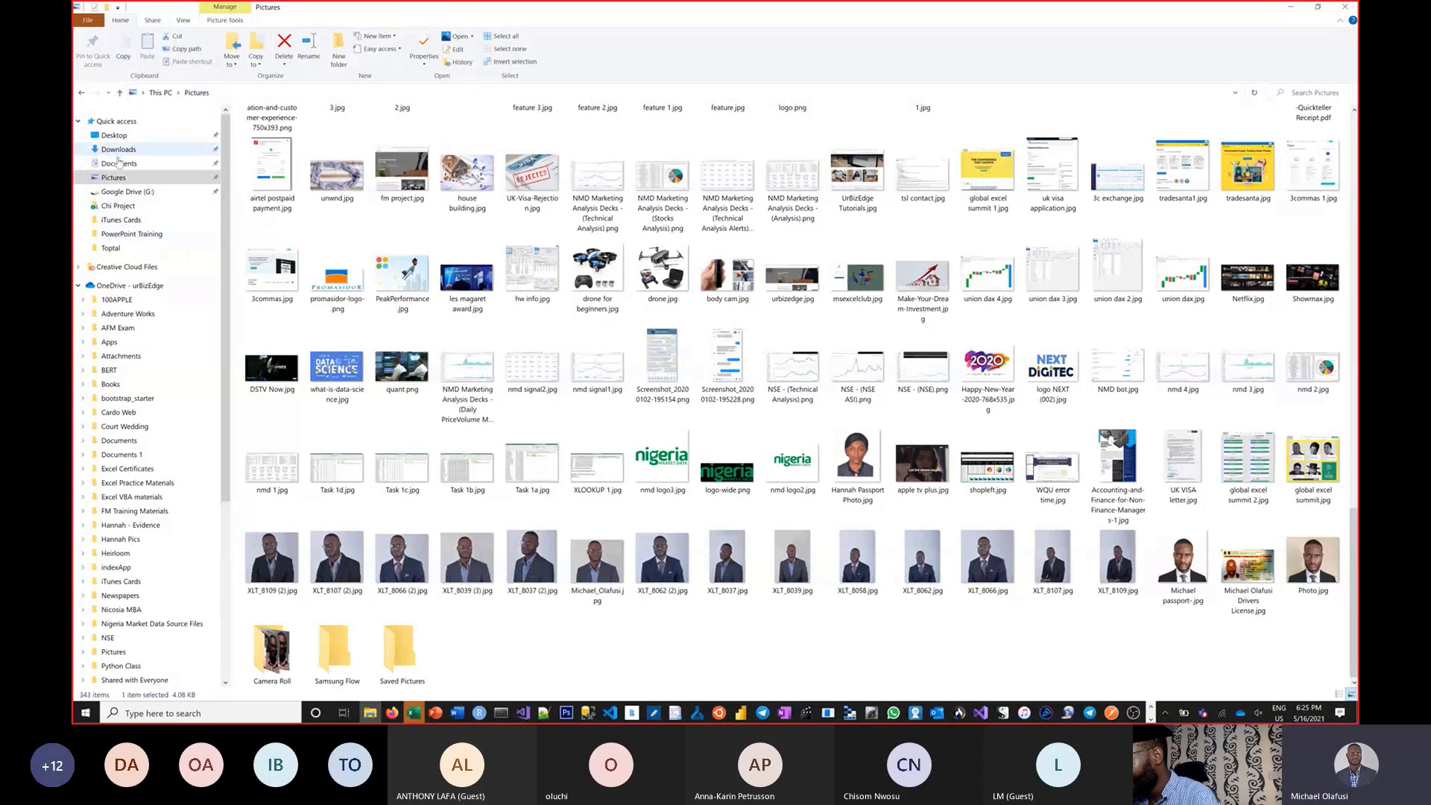
left_click(123, 150)
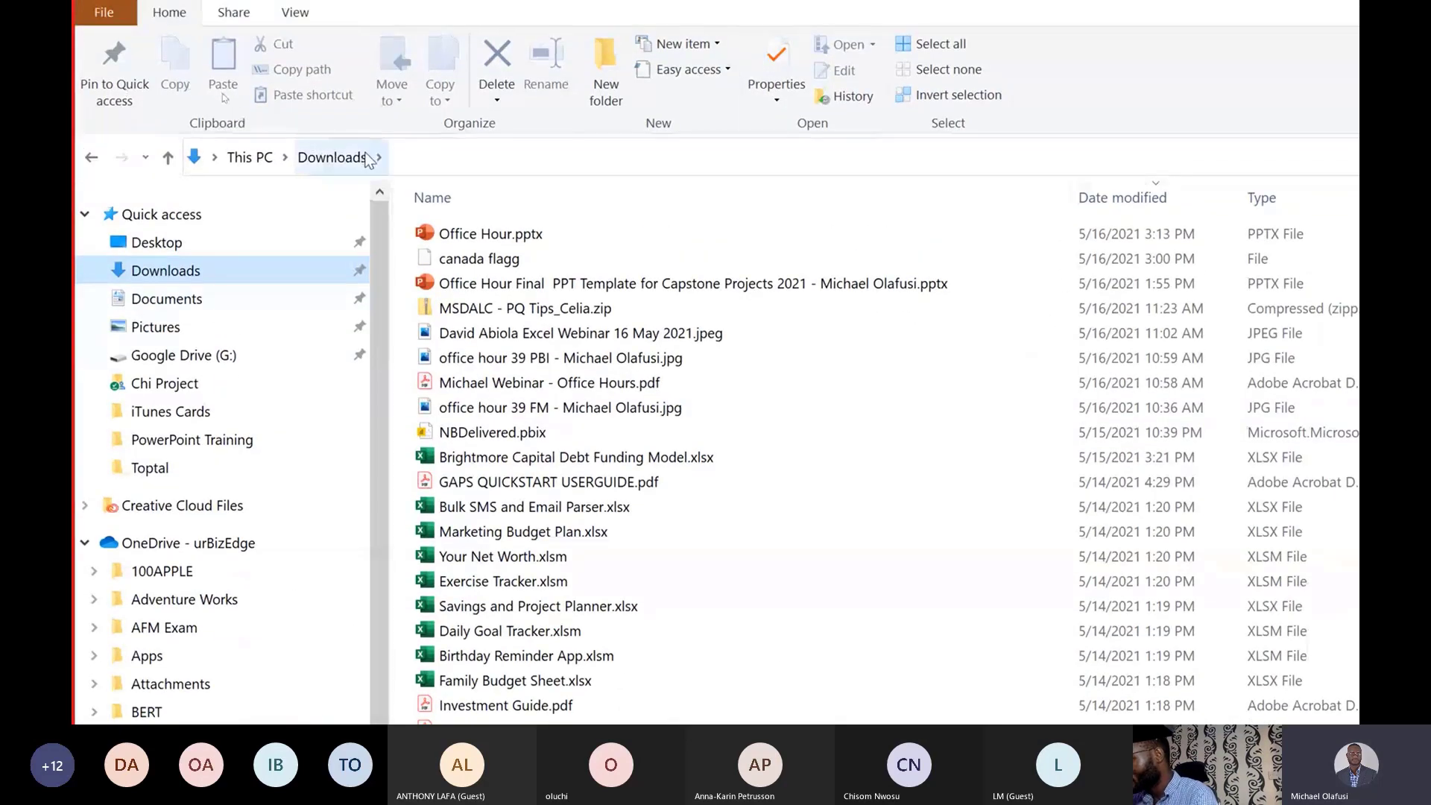
left_click(377, 133)
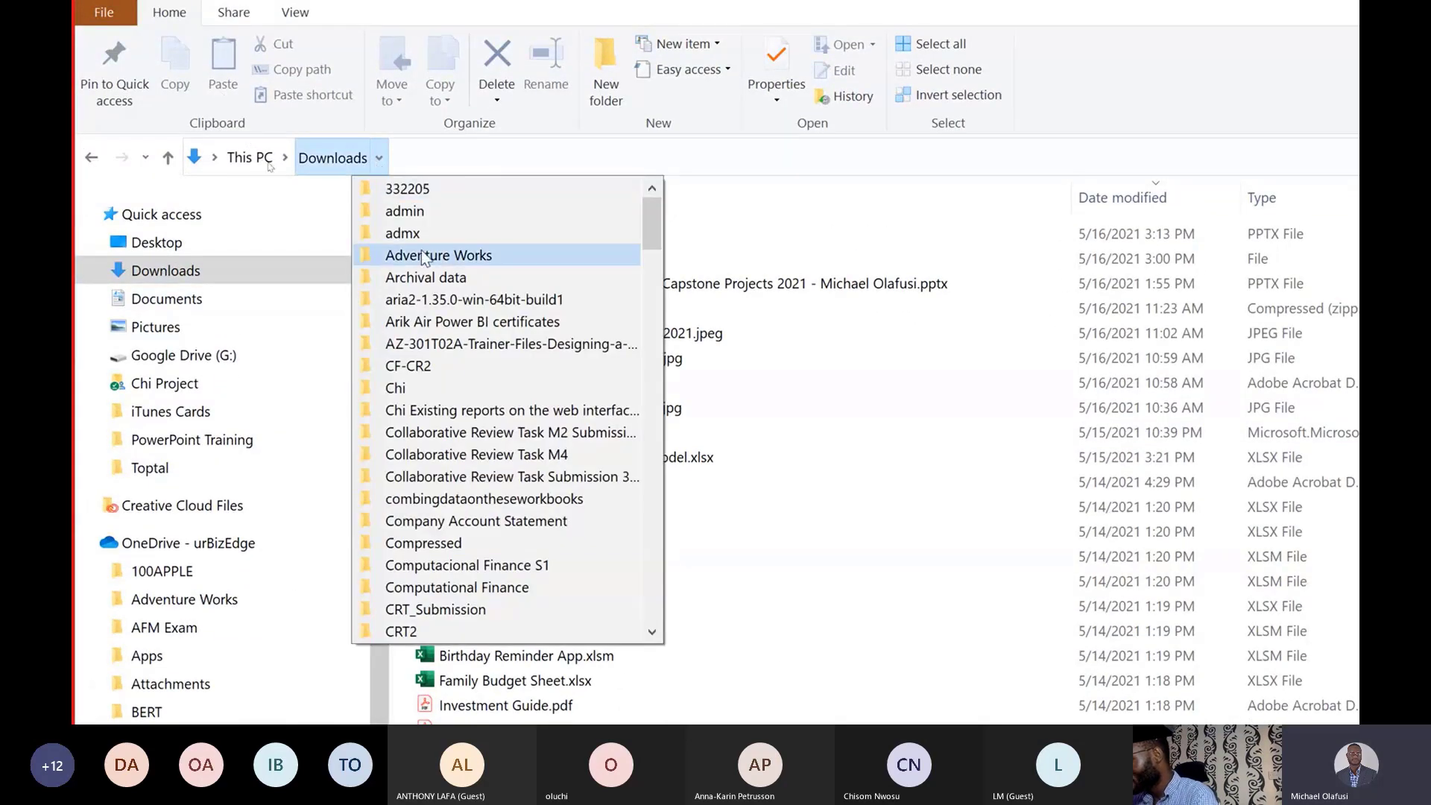
scroll(511, 380, "down", 5)
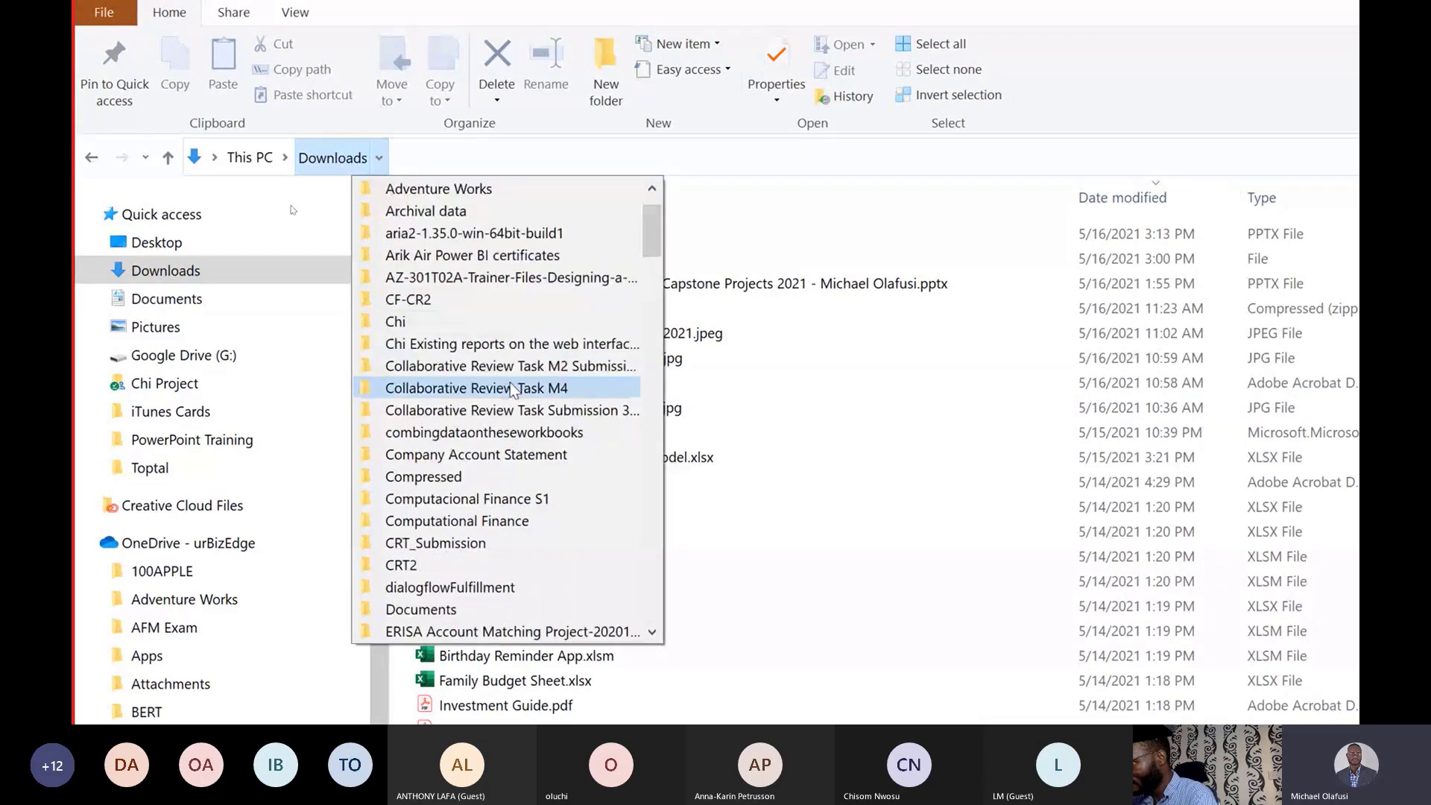
scroll(513, 388, "down", 2)
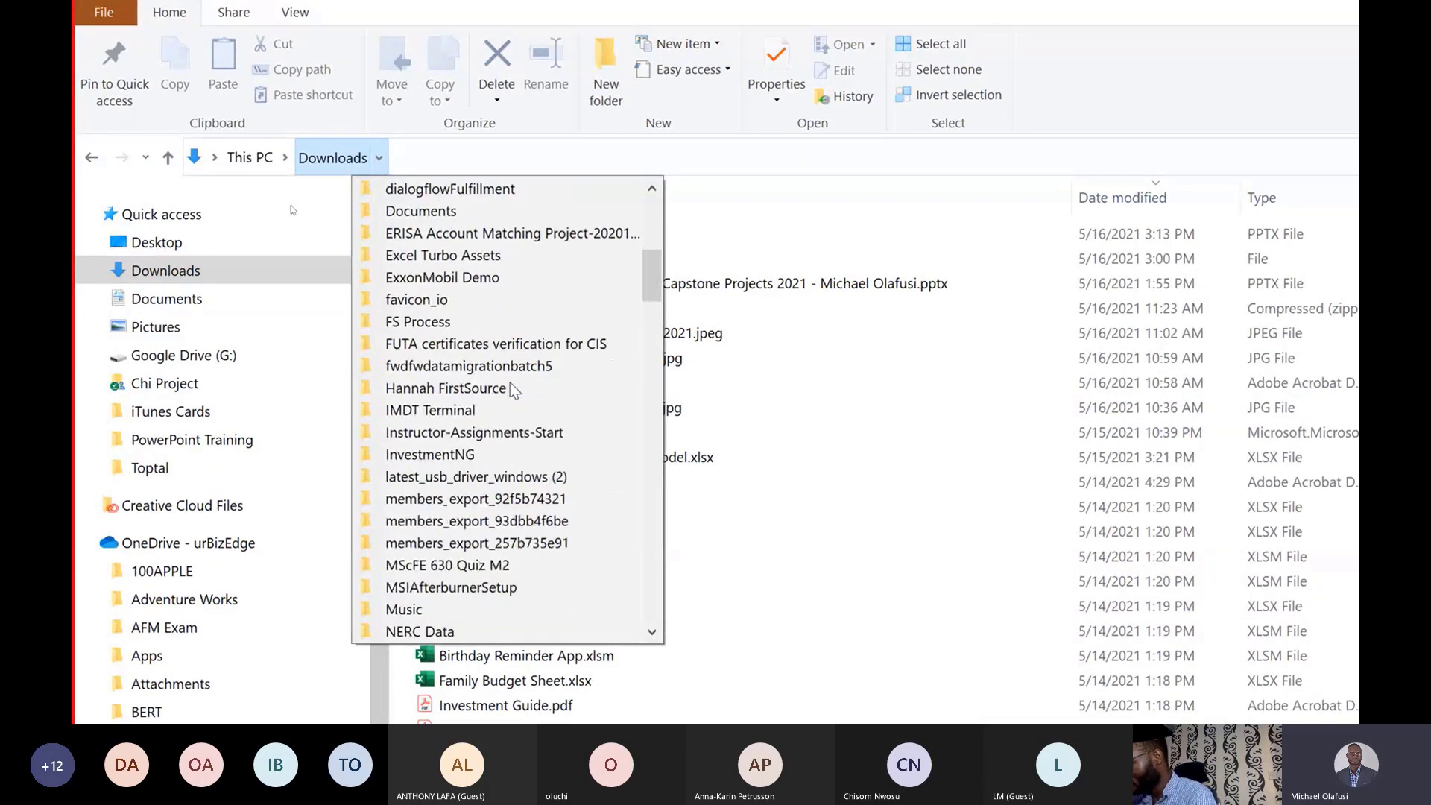
scroll(510, 382, "down", 7)
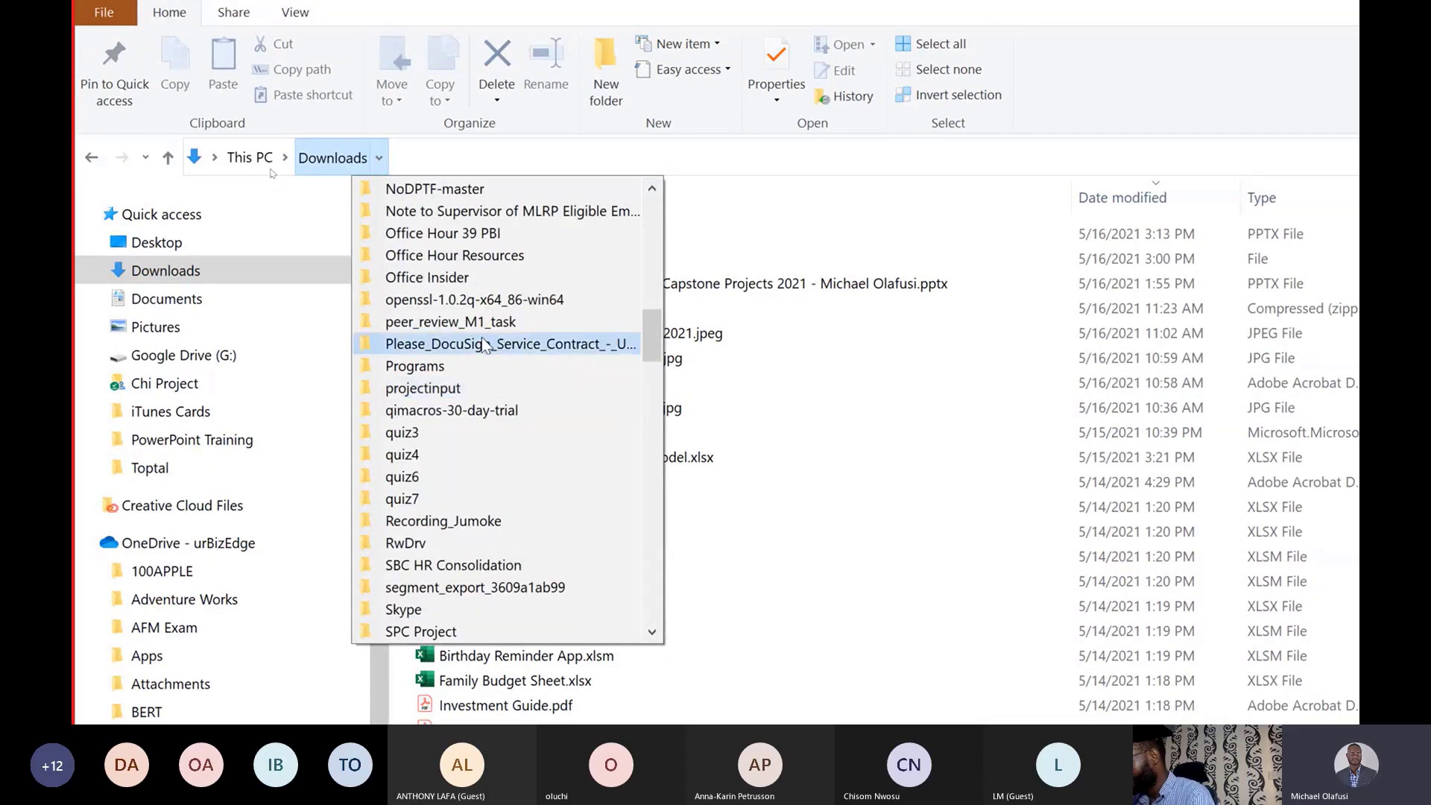
left_click(495, 233)
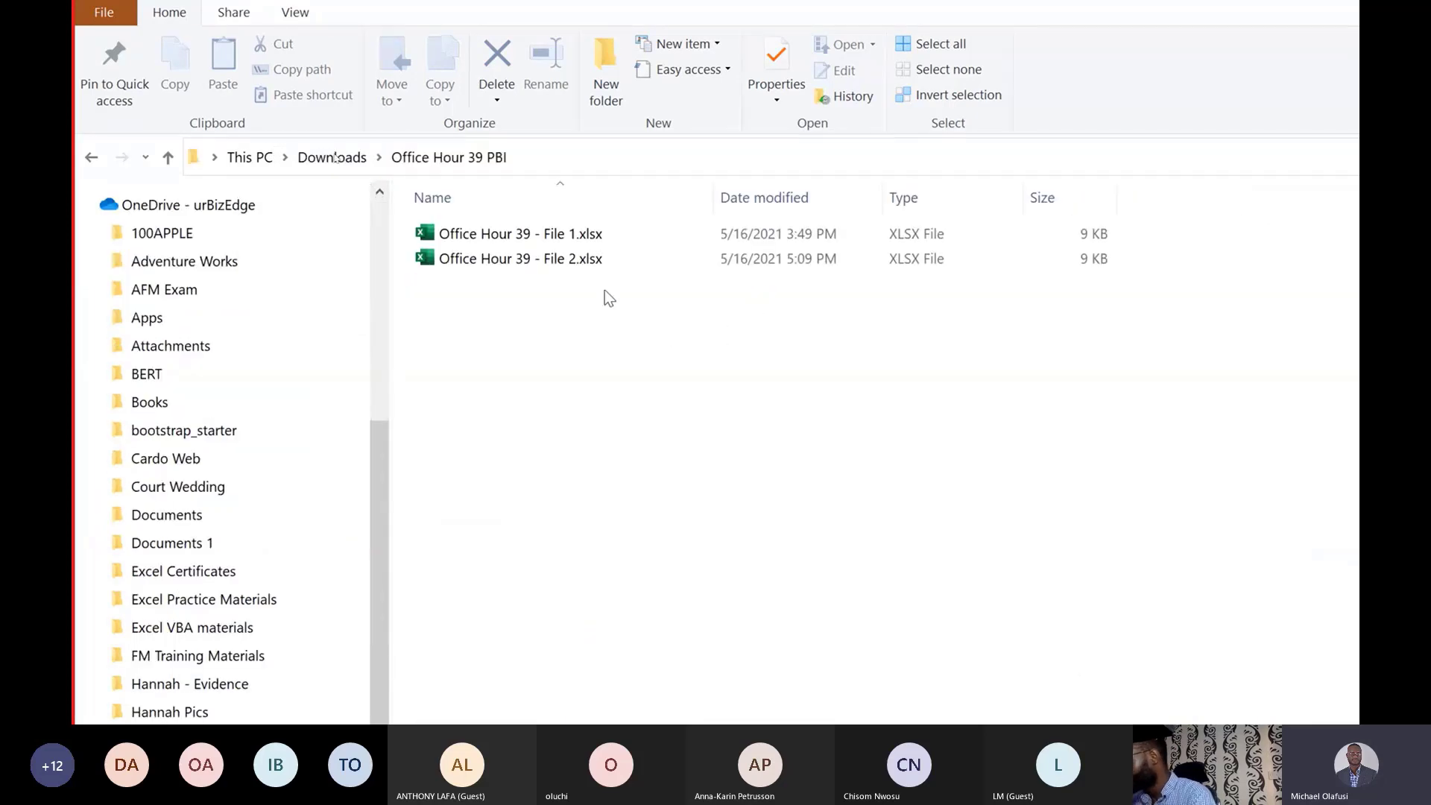
Open Office Hour 39 - File 1.xlsx and File 2.xlsx in Excel and compare them.
double_click(538, 236)
double_click(536, 257)
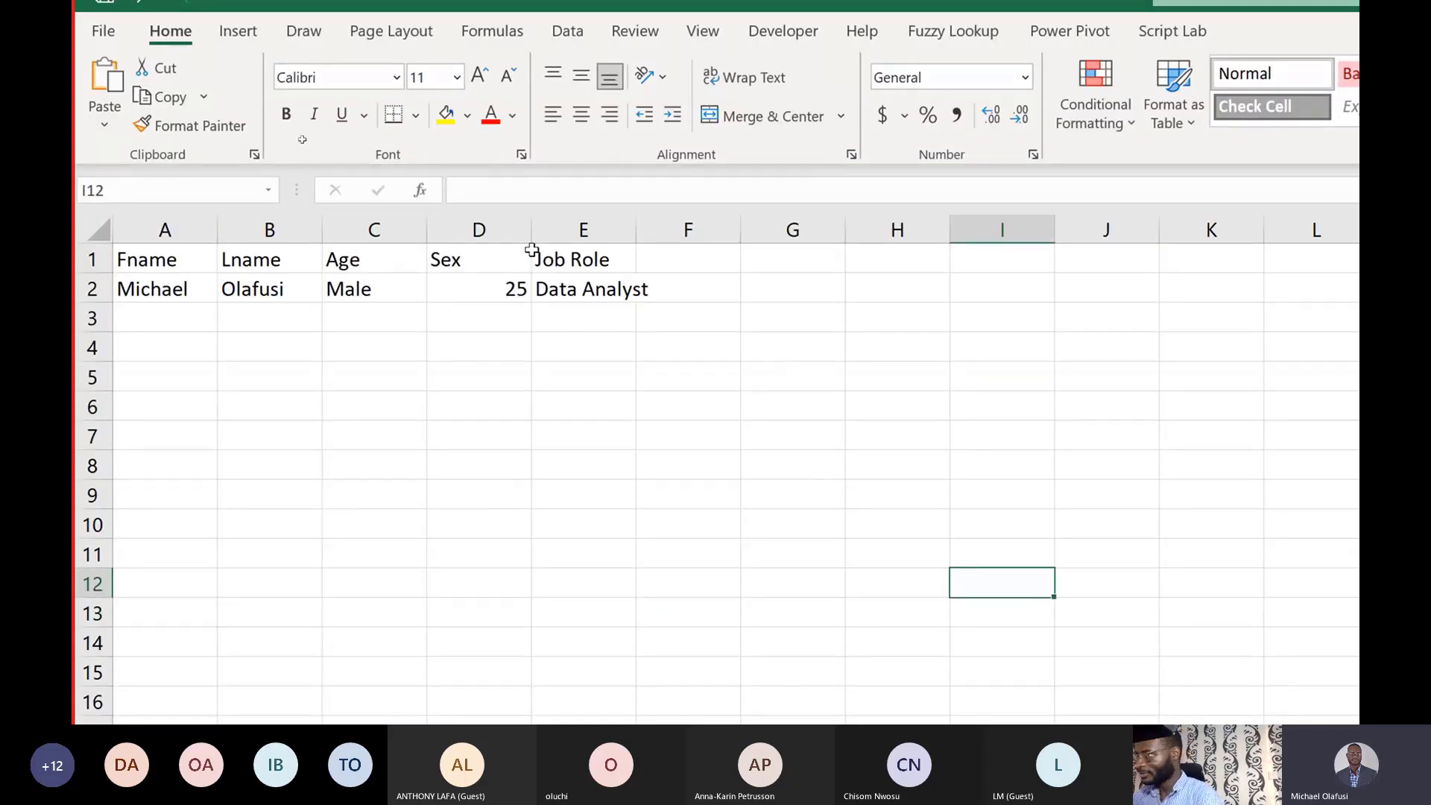
key("alt+Tab")
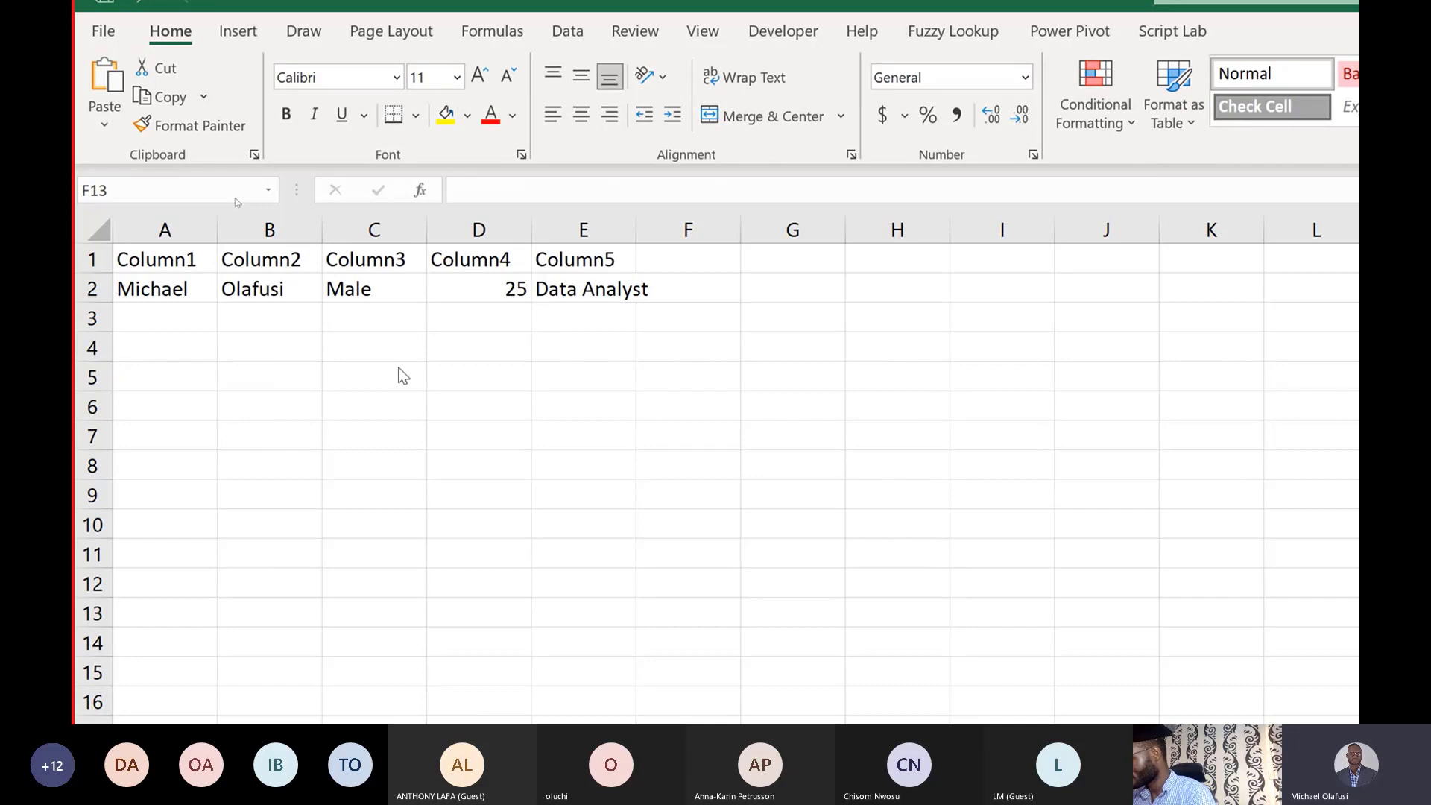
key("alt+Tab")
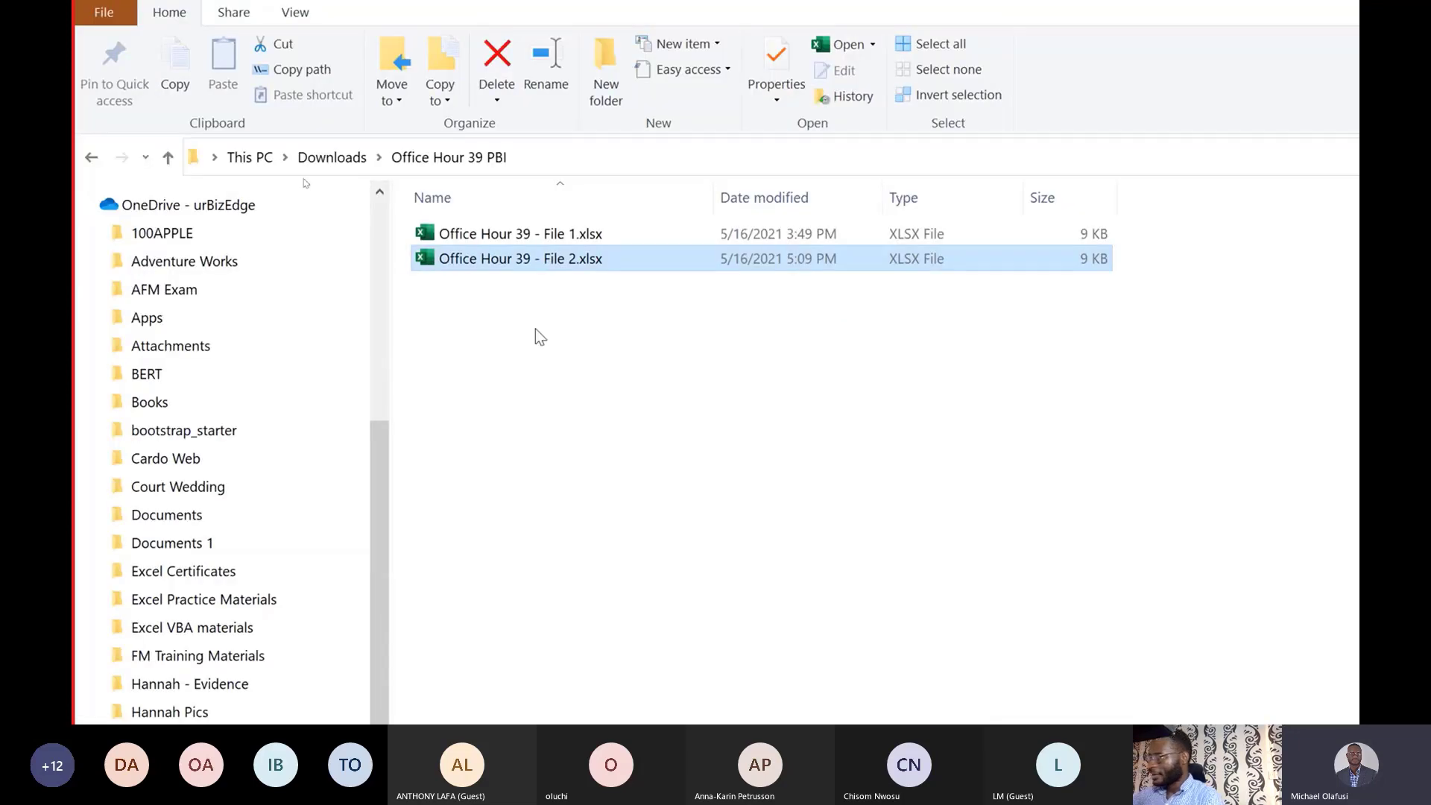
left_click(490, 236, "shift")
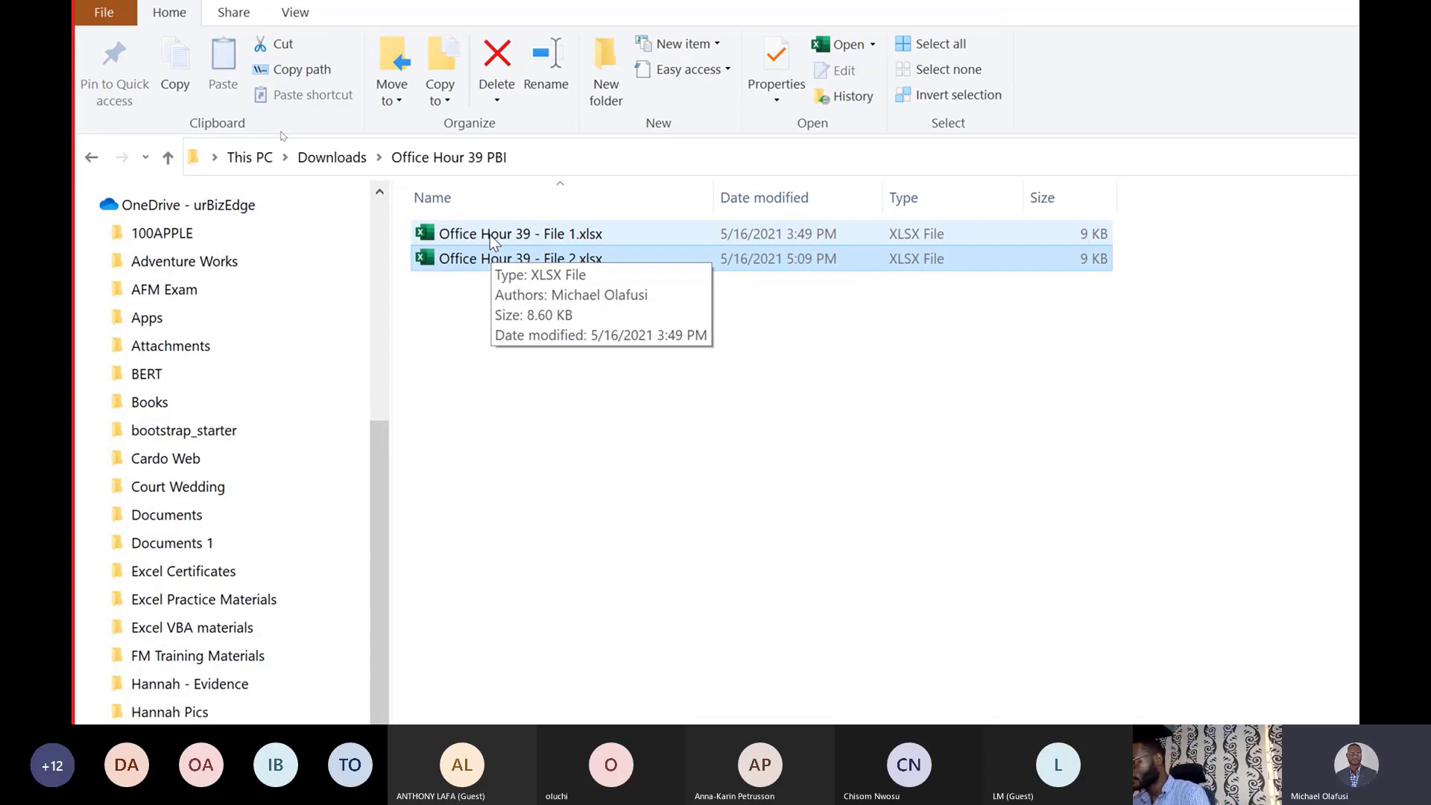
left_click(484, 260)
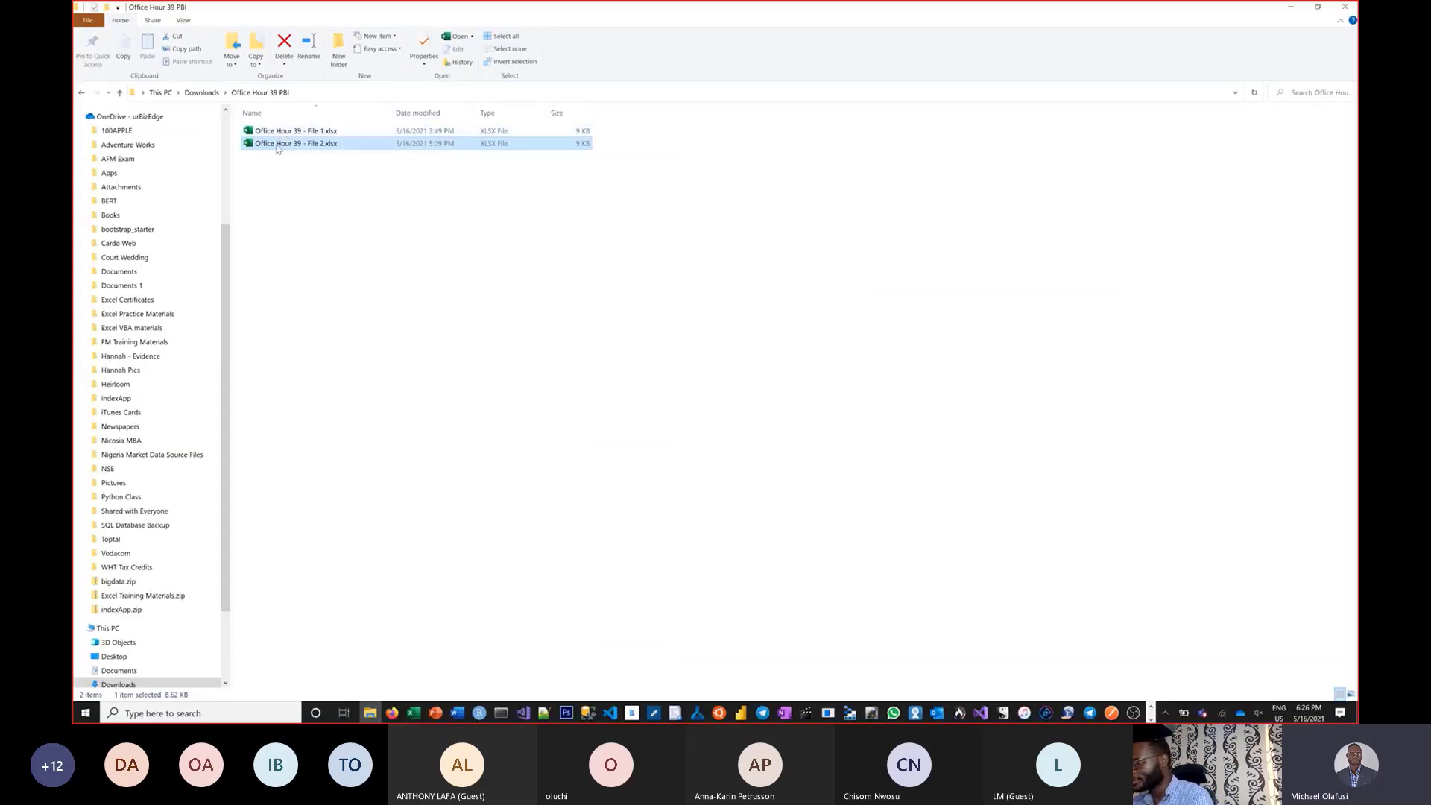
Dock File 1 on the left half of the screen with File 2 beside it.
key("alt+Tab")
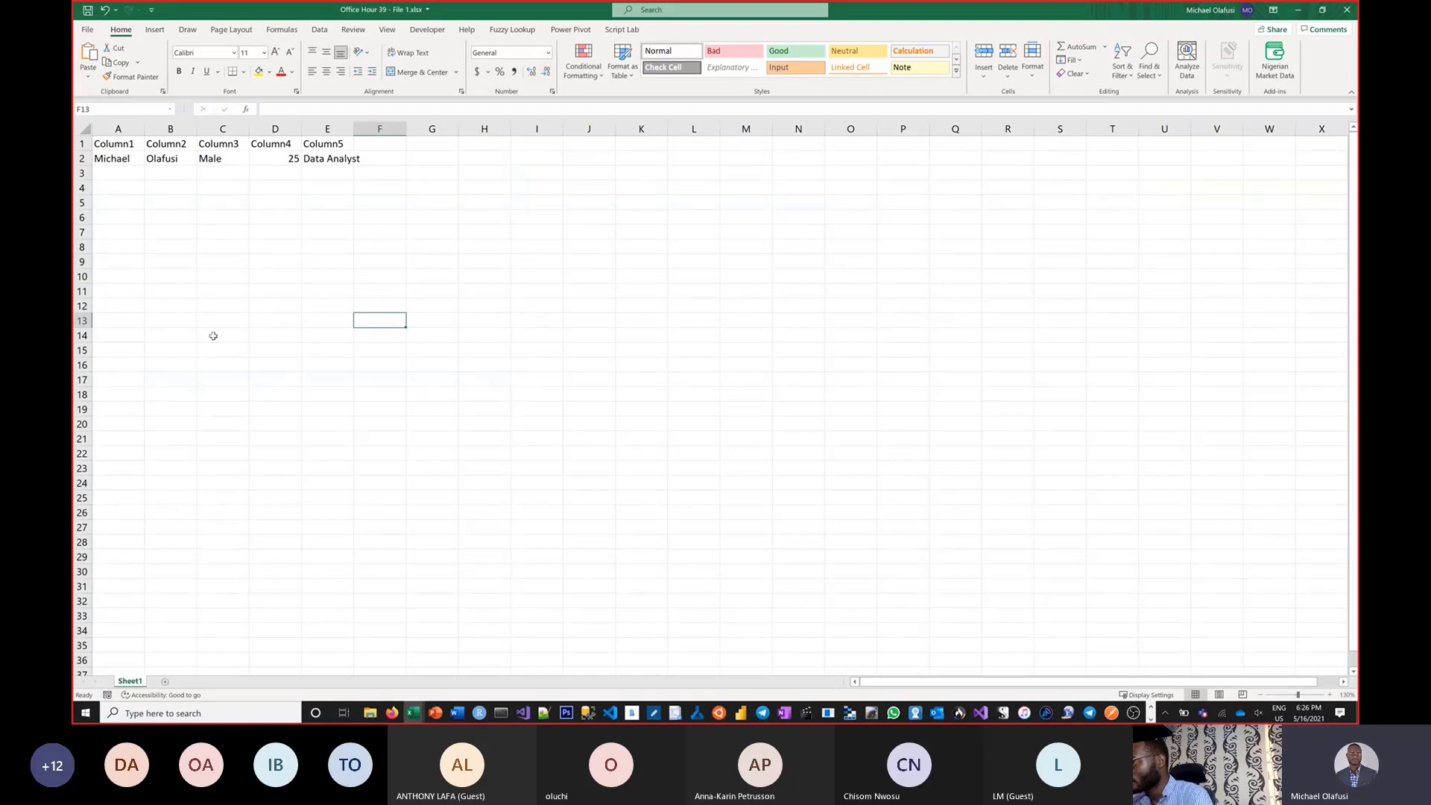
left_click(412, 712)
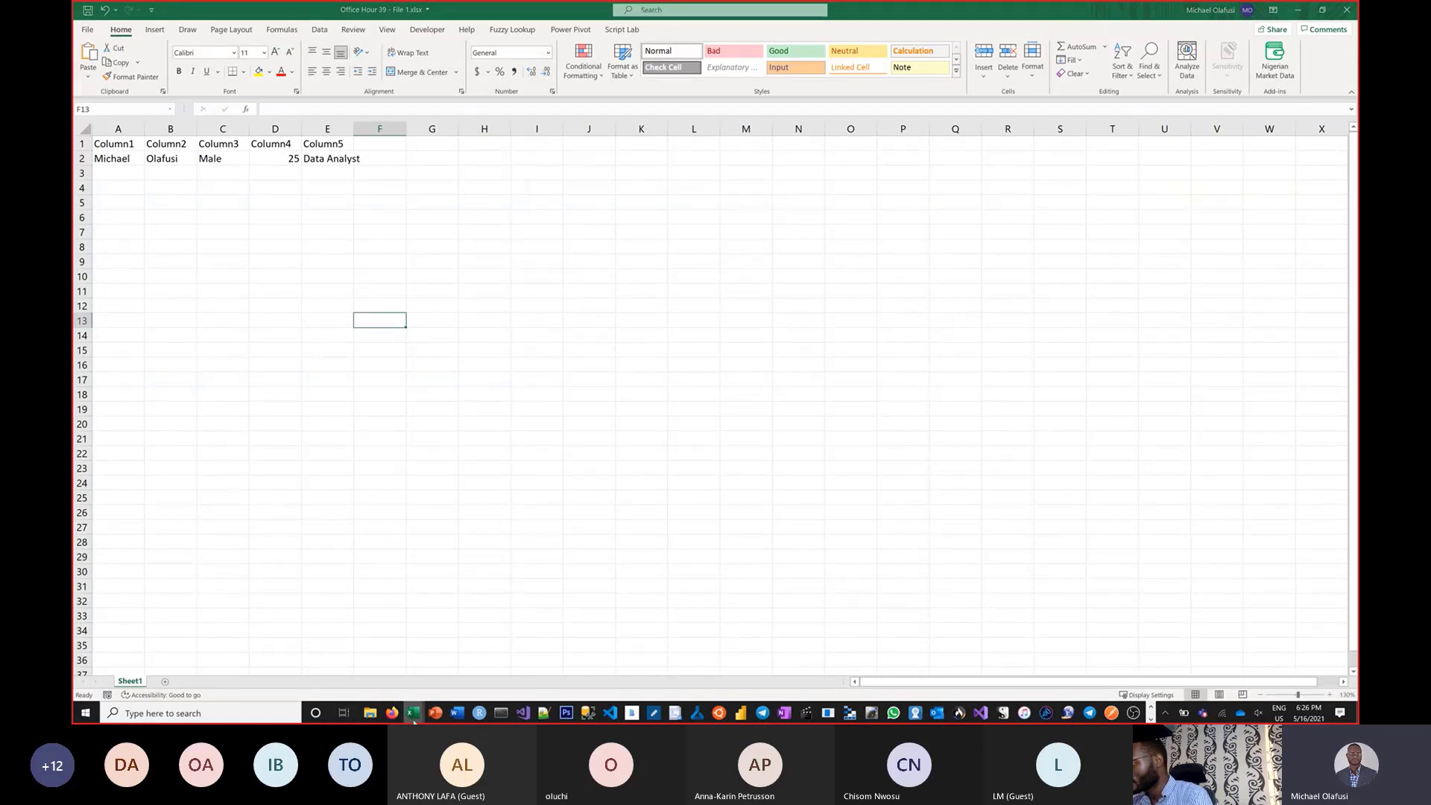
left_click(478, 661)
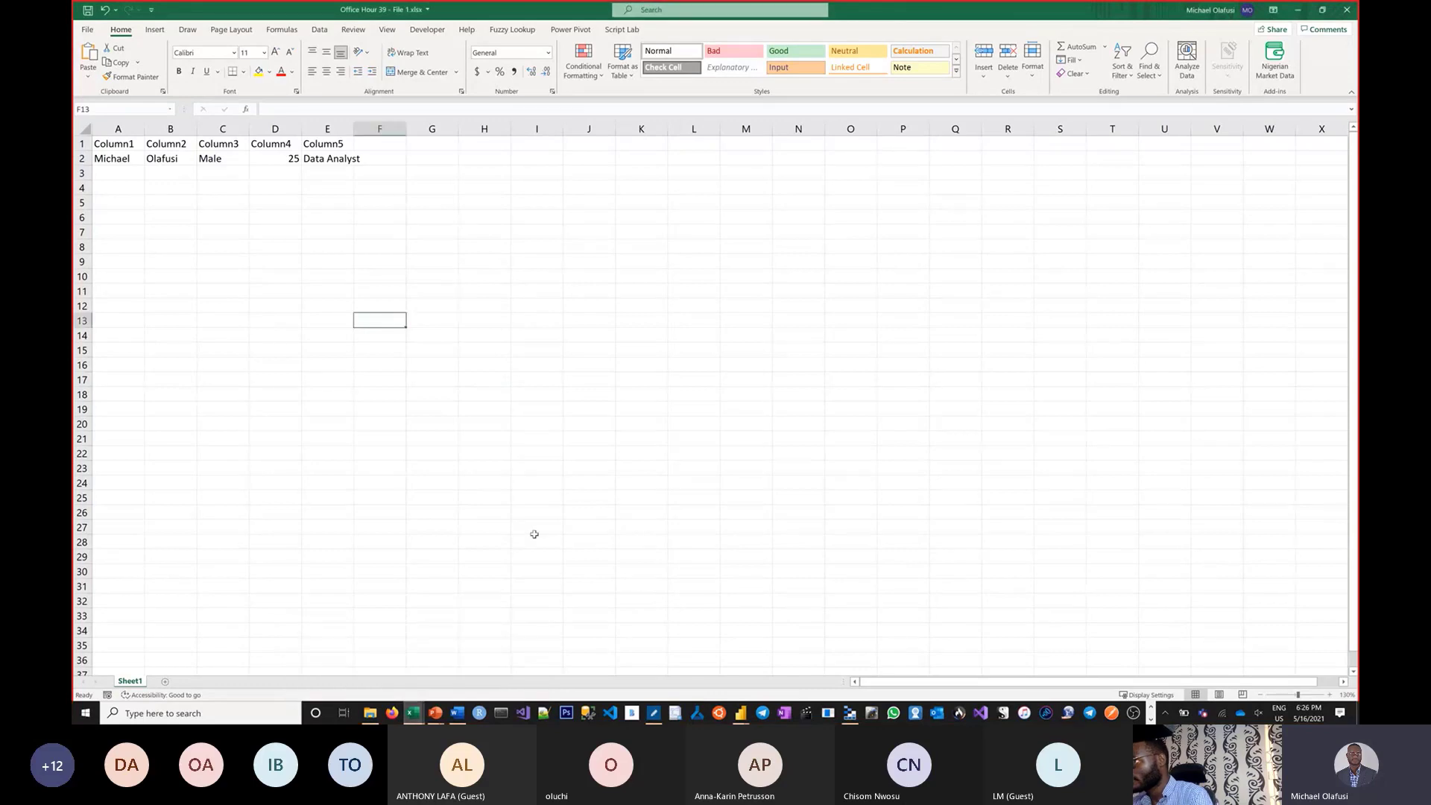
left_click(416, 452)
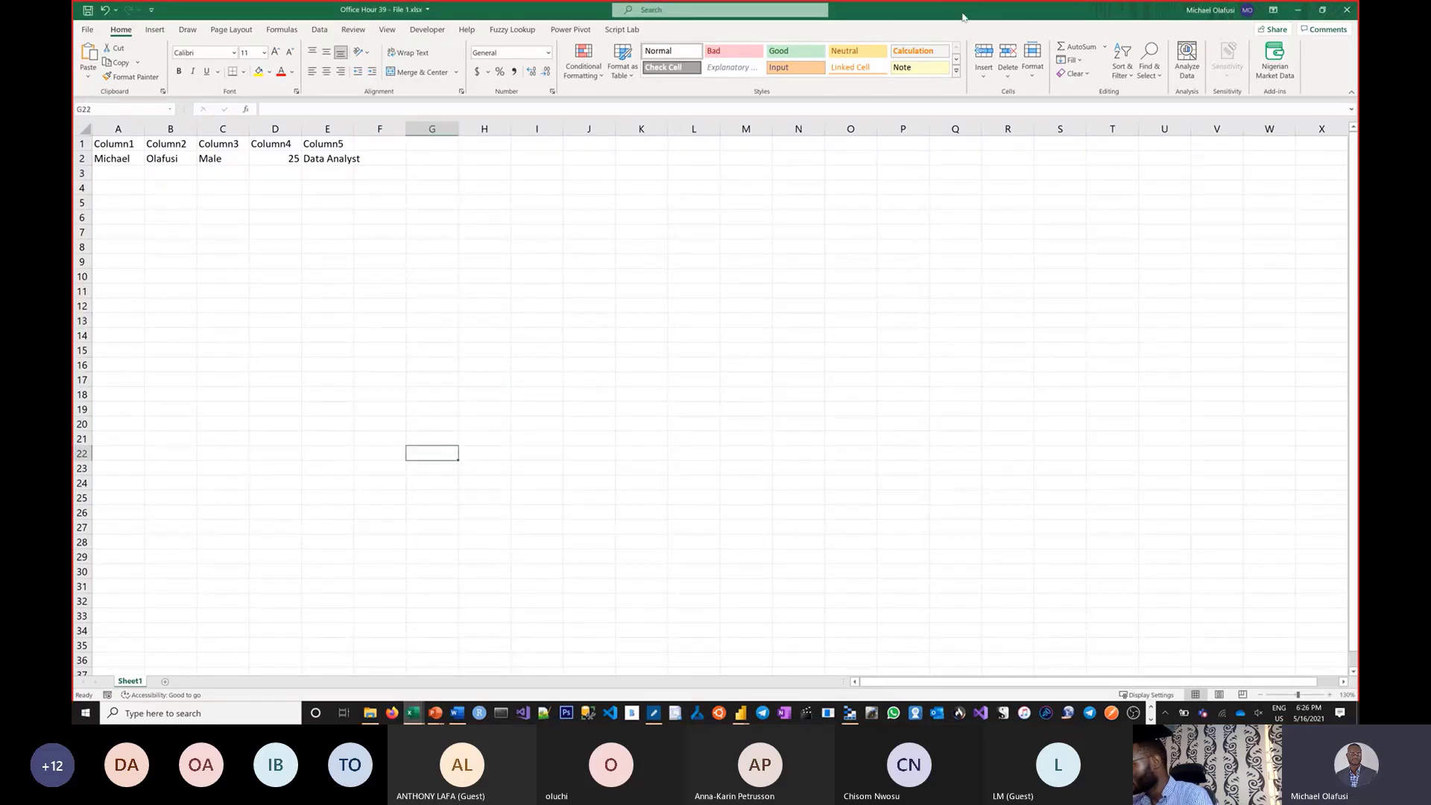
left_click_drag(963, 14, 1312, 136)
left_click_drag(815, 130, 74, 268)
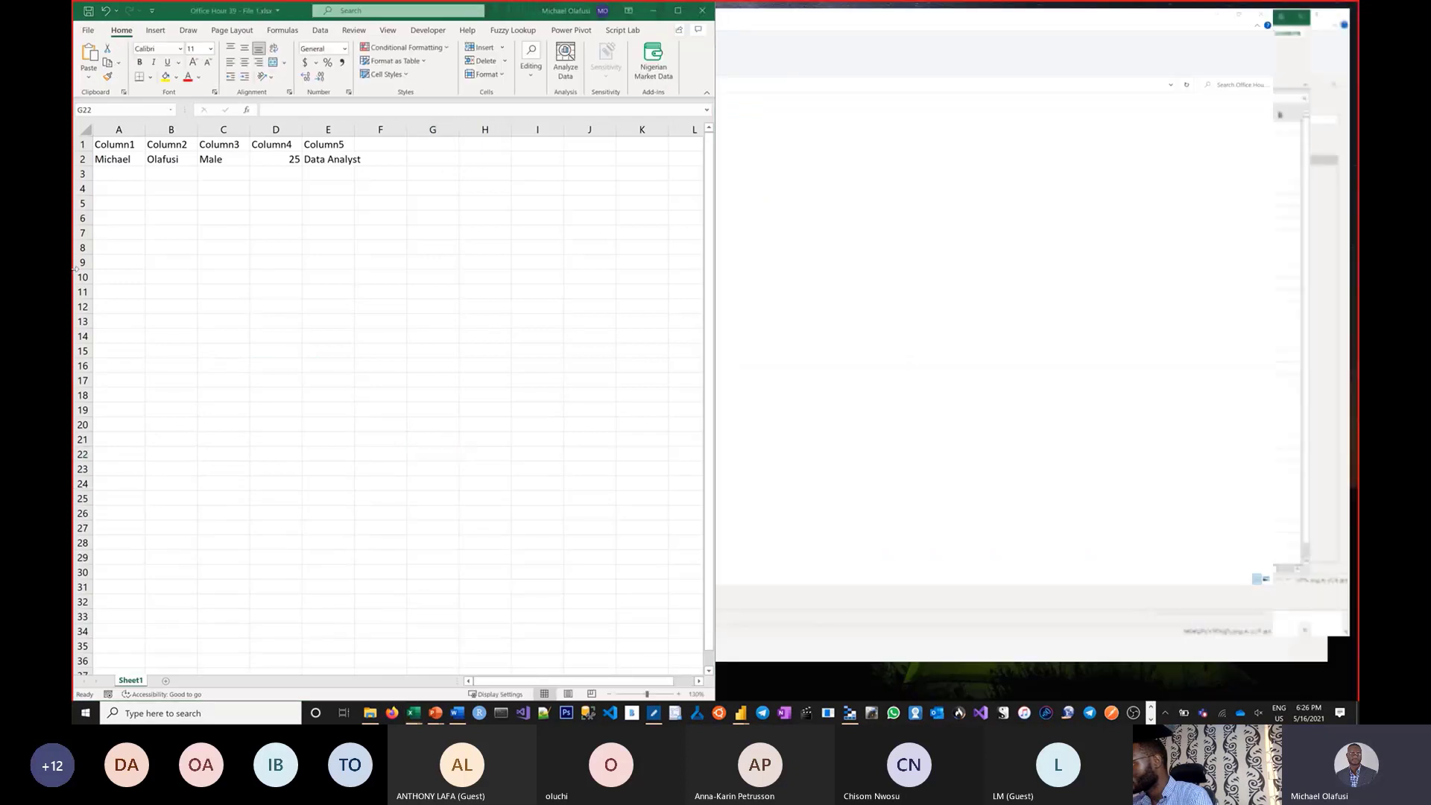
left_click(989, 88)
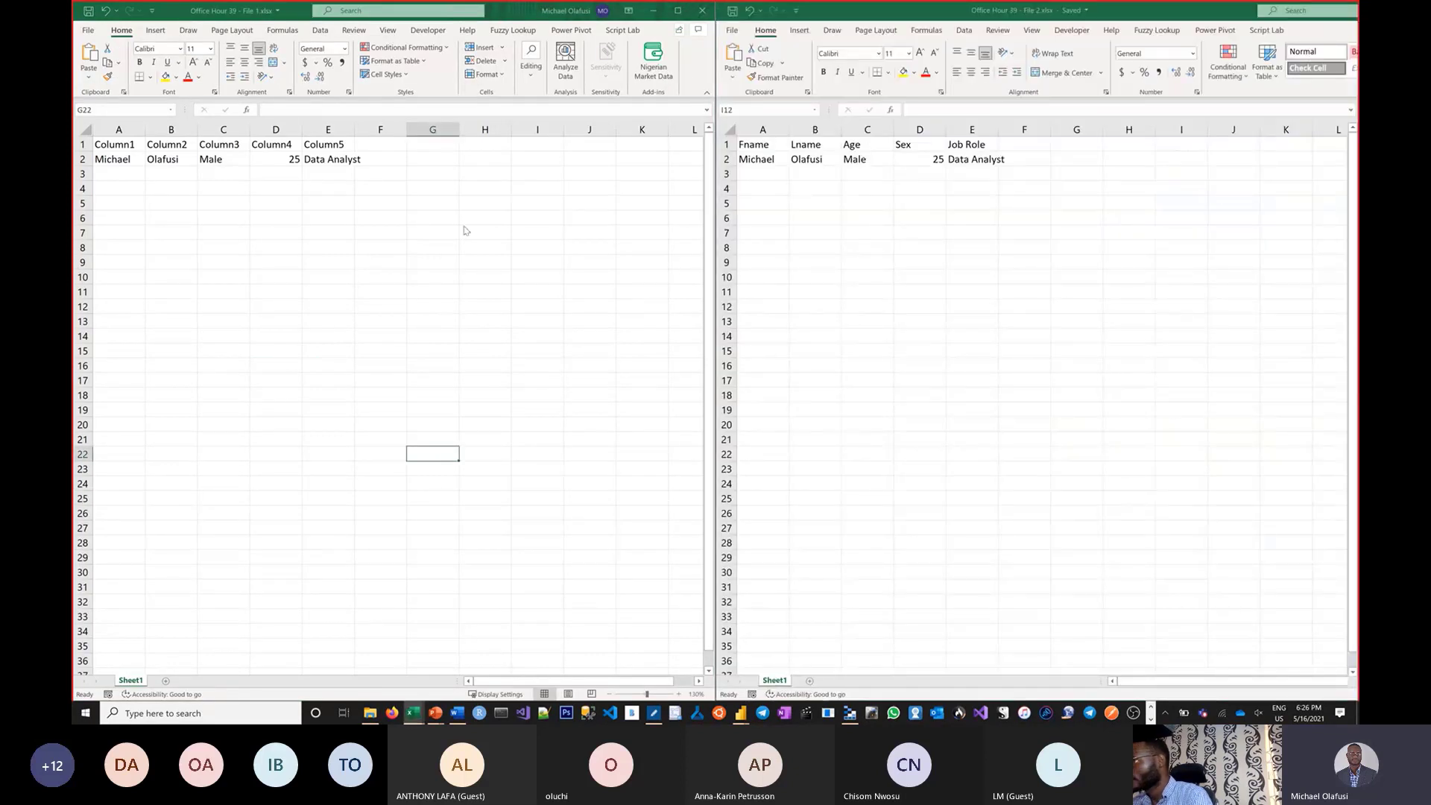
Highlight File 1's header and data rows, then bring both sheets back to the top.
left_click_drag(112, 145, 357, 161)
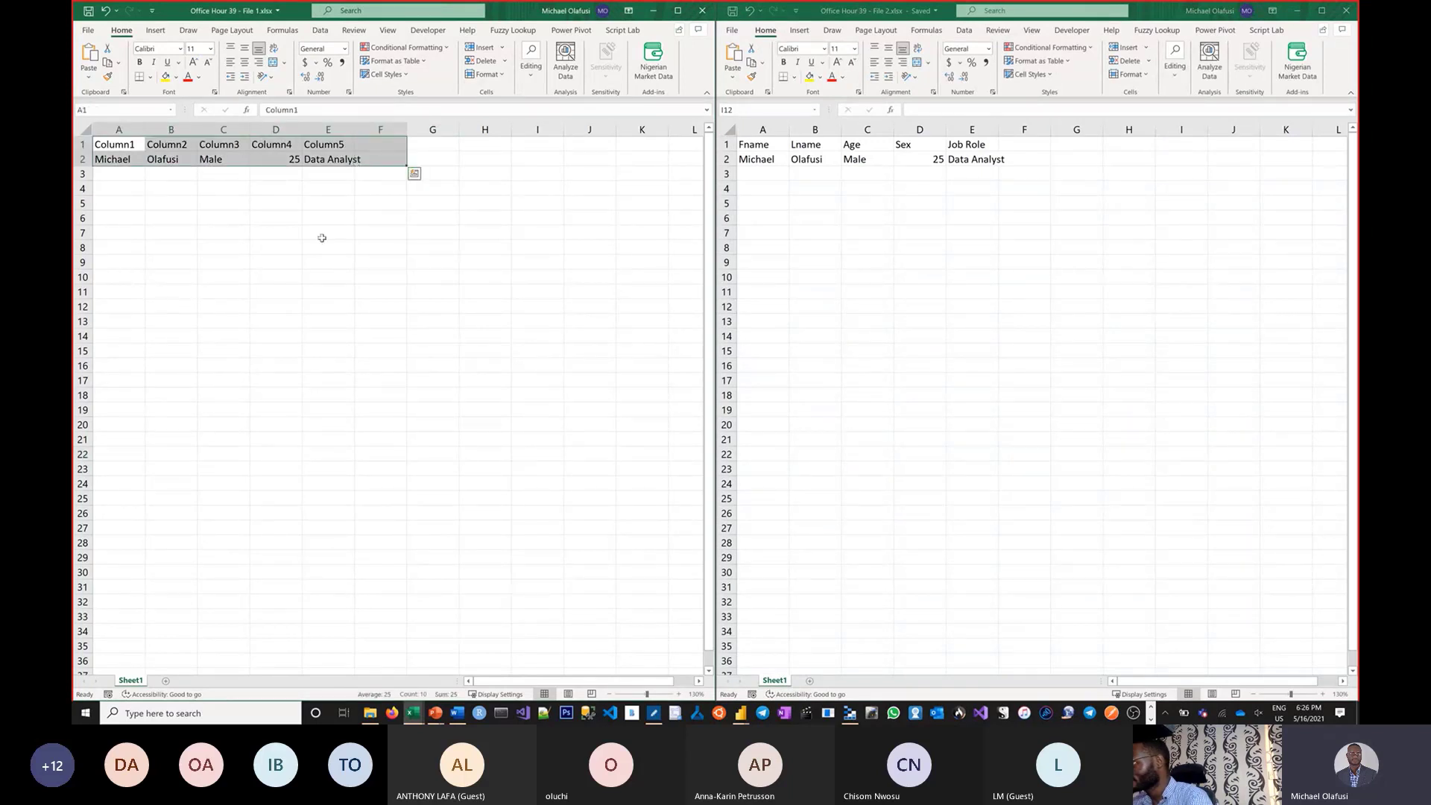
left_click(322, 245)
scroll(322, 243, "up", 1)
scroll(322, 242, "up", 3)
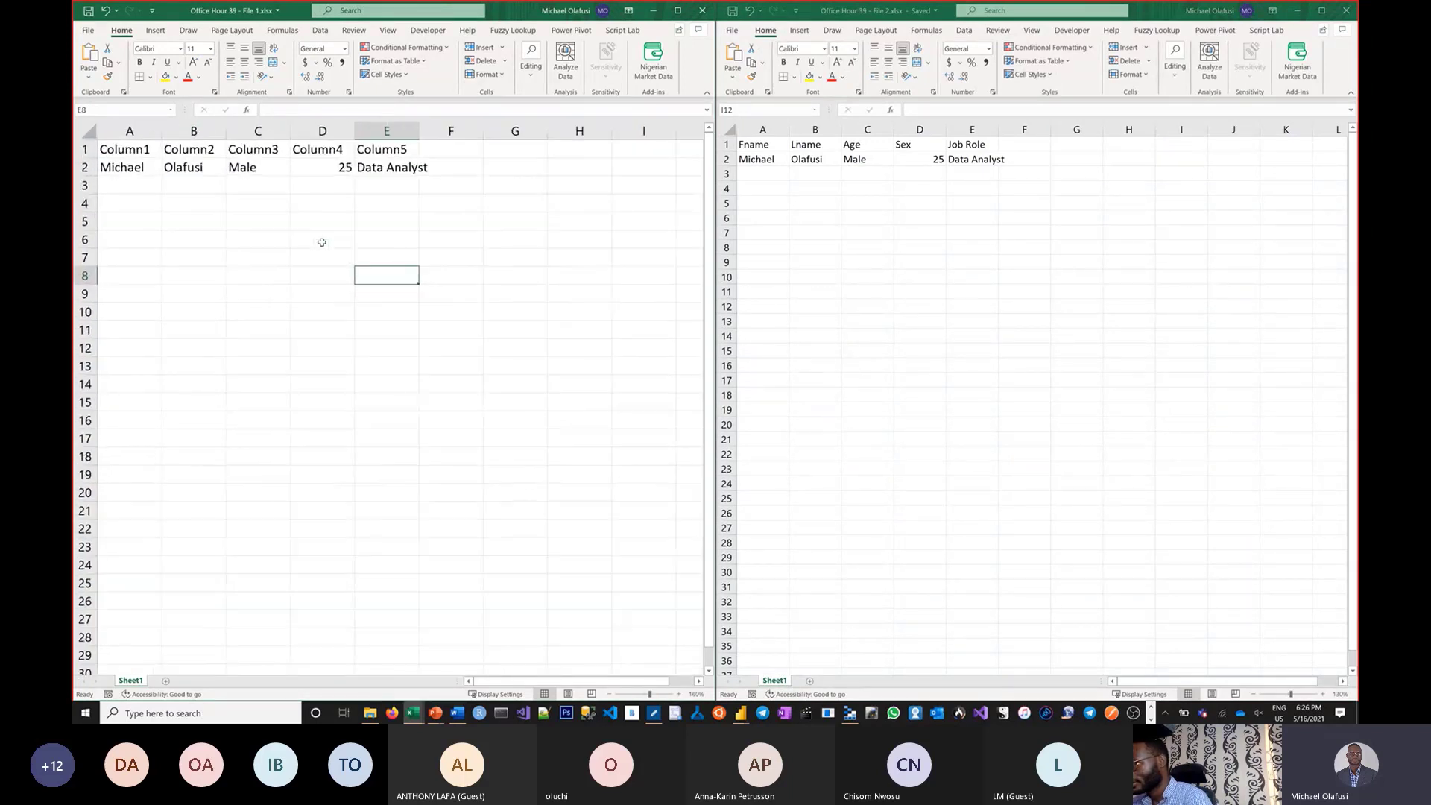
left_click(805, 198)
scroll(806, 203, "up", 1)
scroll(806, 203, "up", 3)
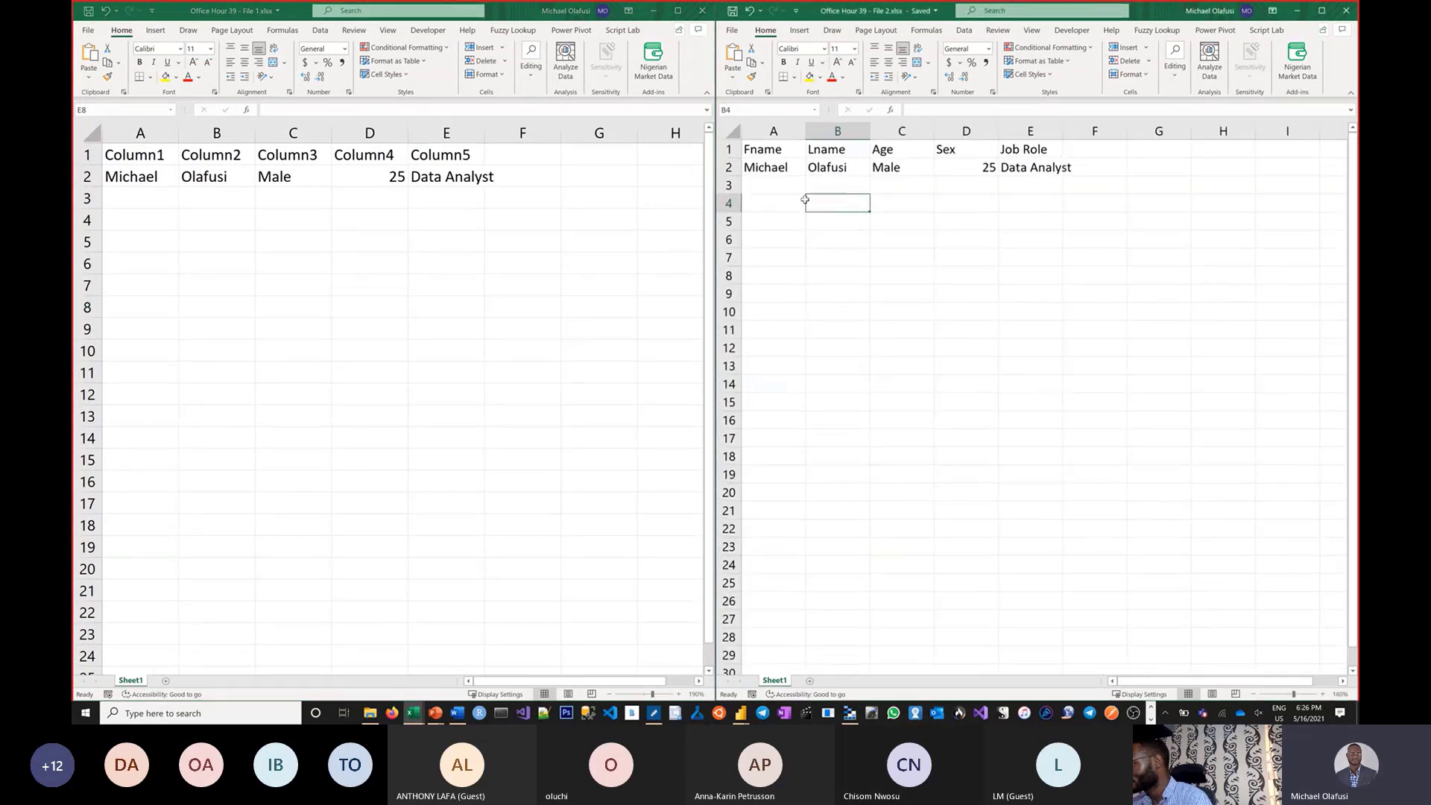
Overwrite File 2's A2 and B2 with a new first and last name.
left_click(799, 182)
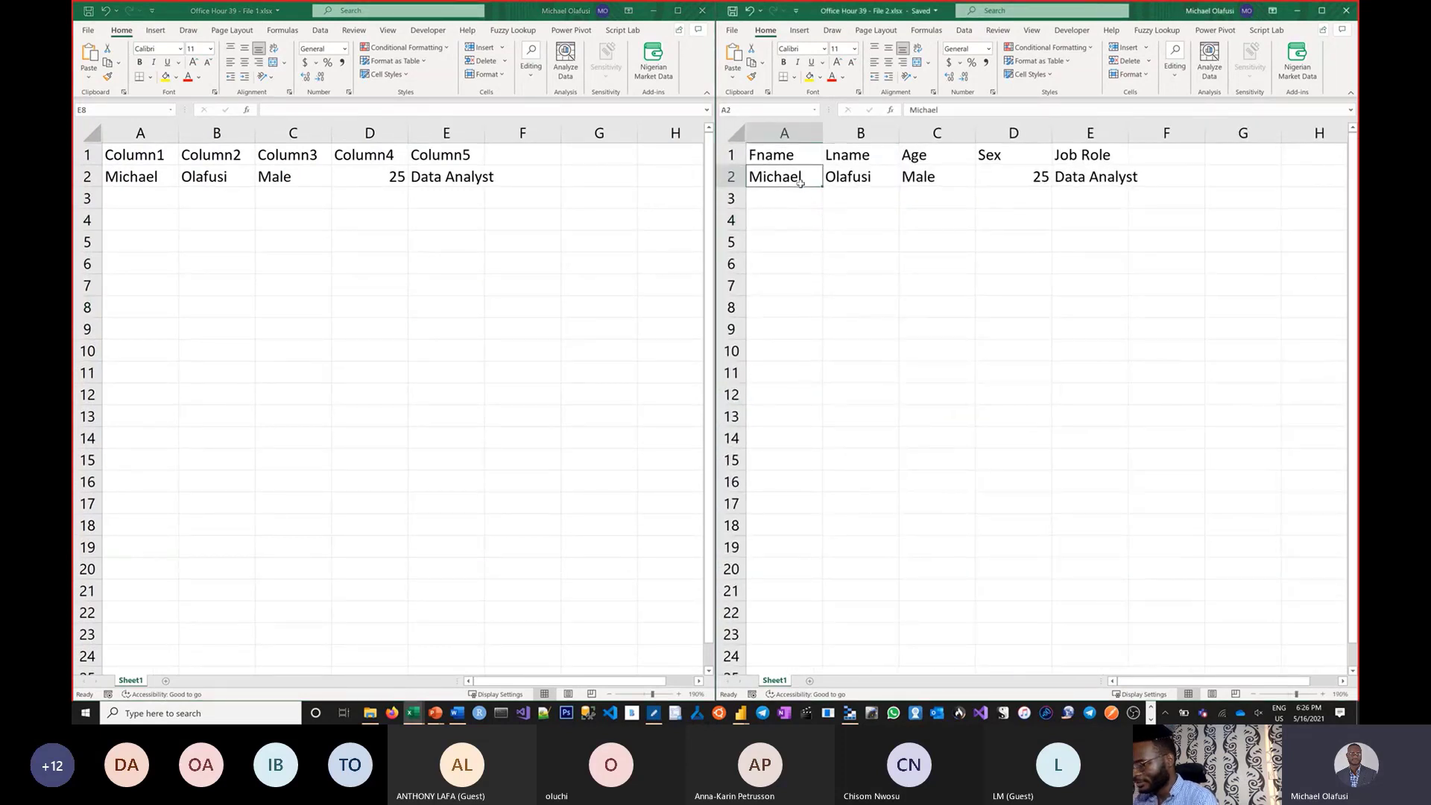
type("Rc")
key("BackSpace")
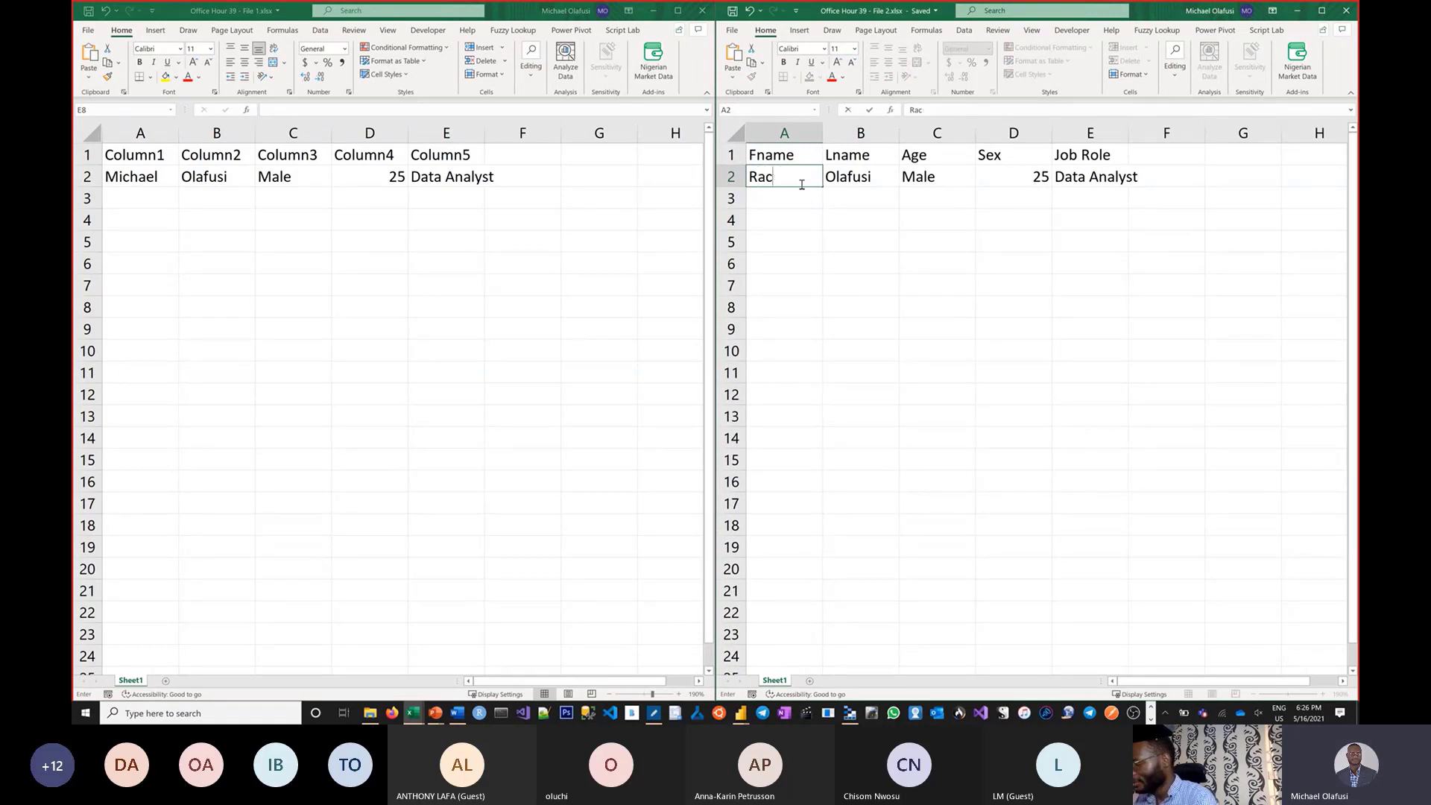
key("Tab")
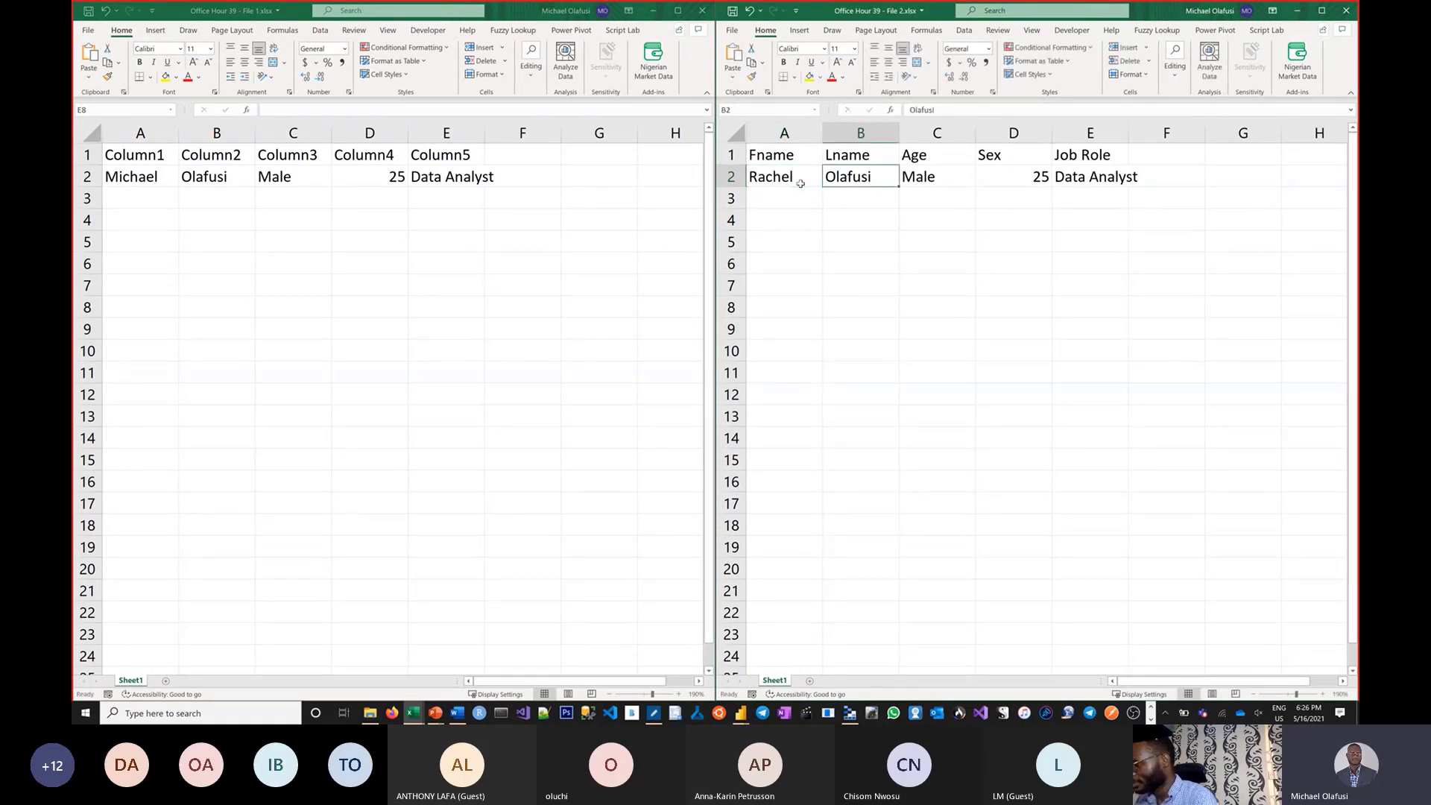
key("Tab")
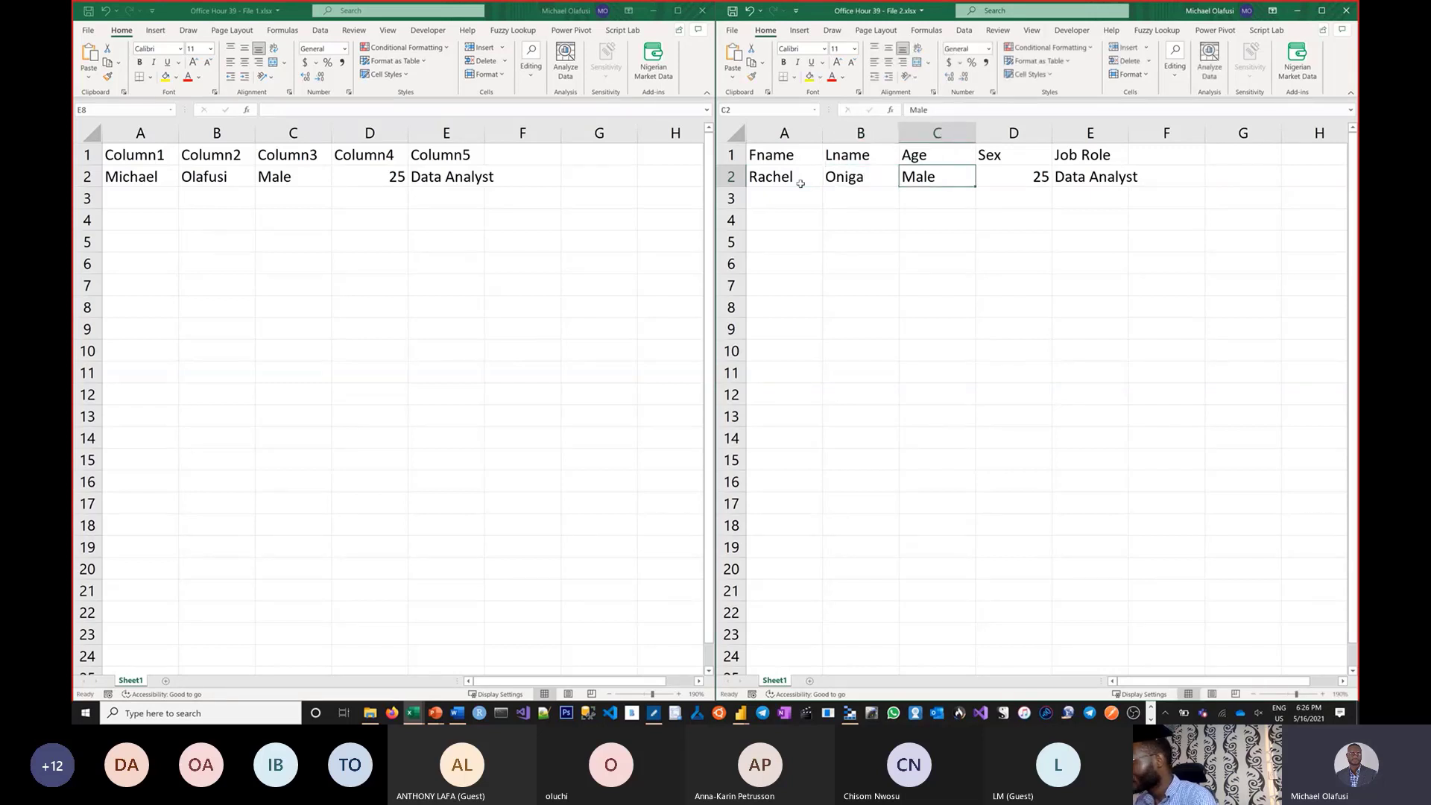
Fill C2:E2 with Female, 16 and Accountant.
type("Female")
key("Tab")
type("16")
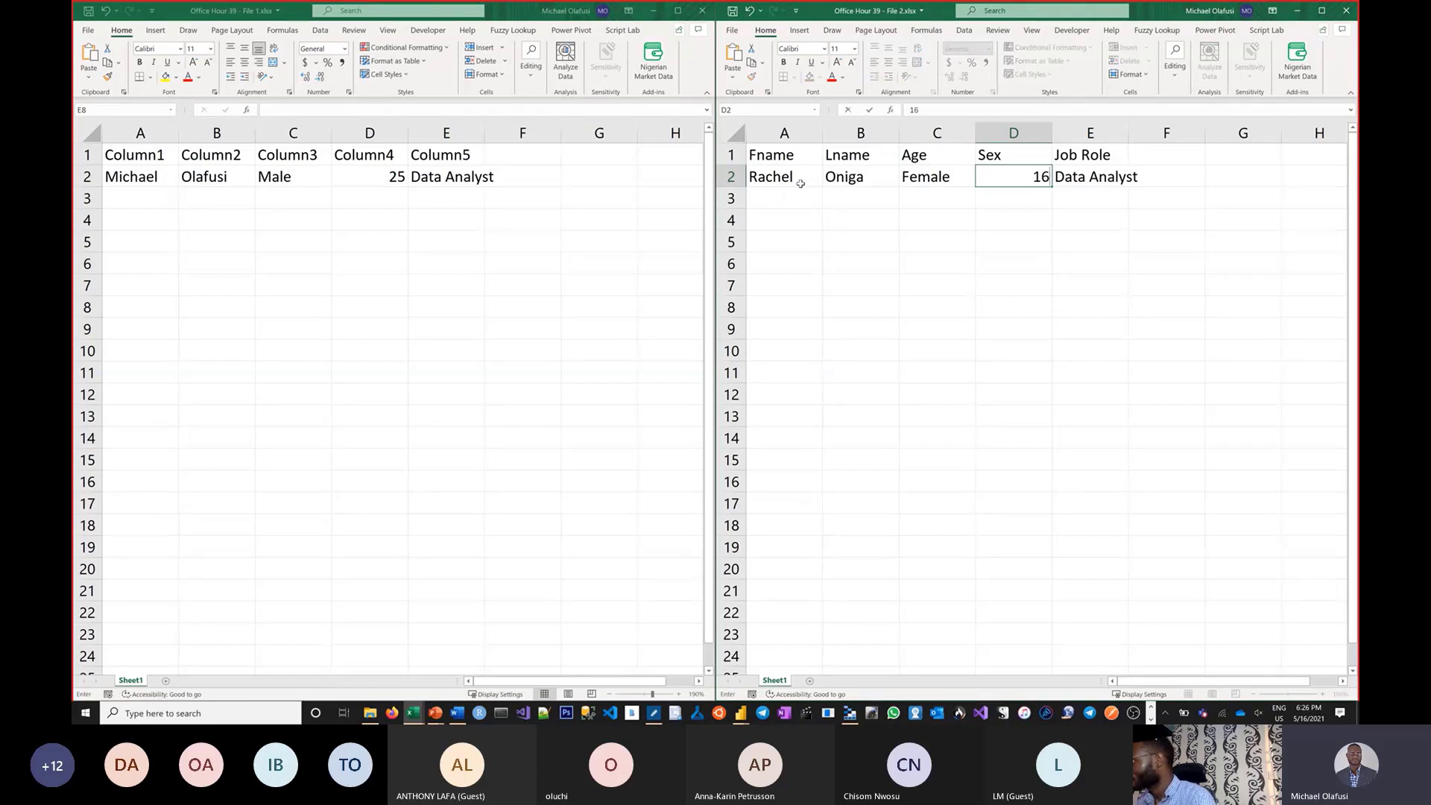
key("Tab")
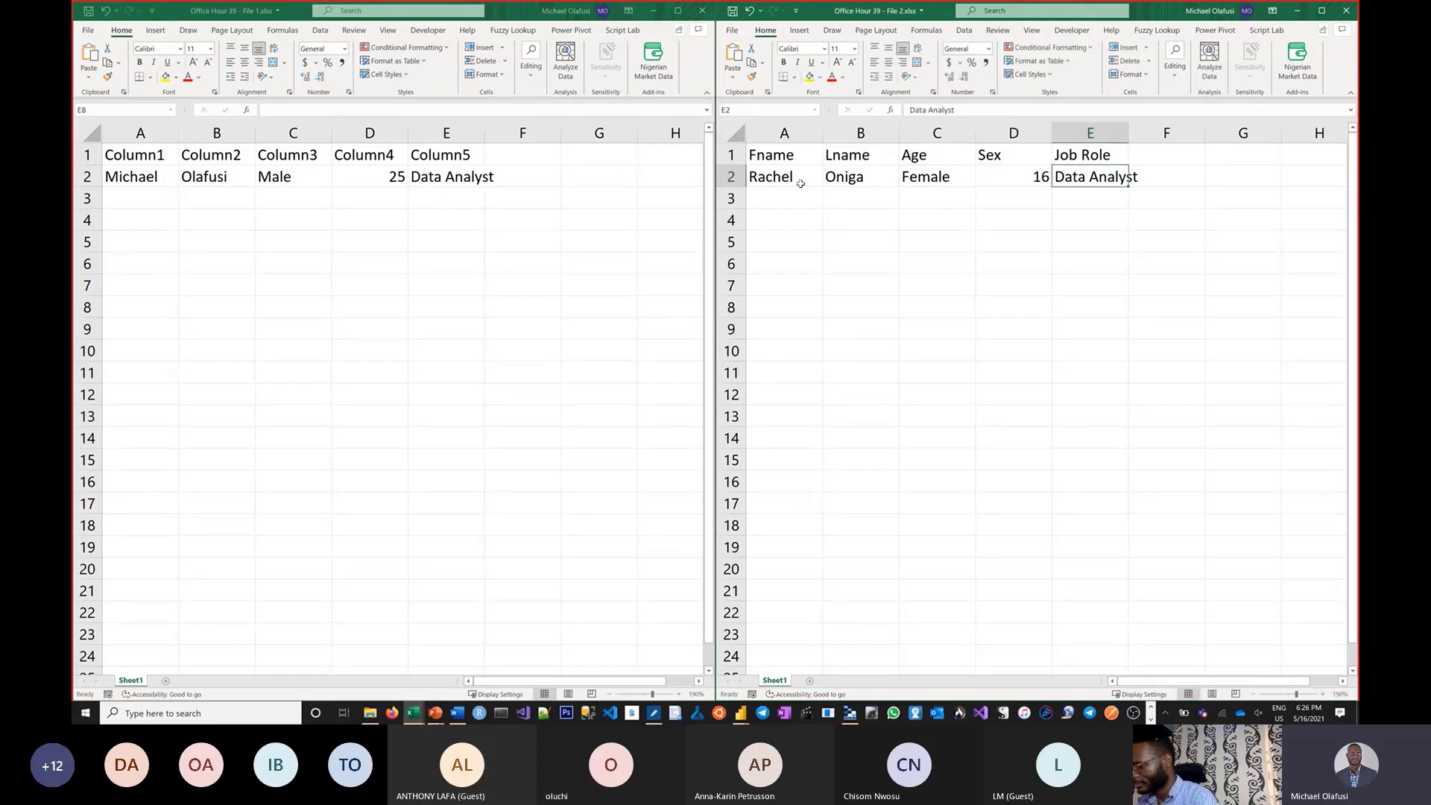
type("Bus")
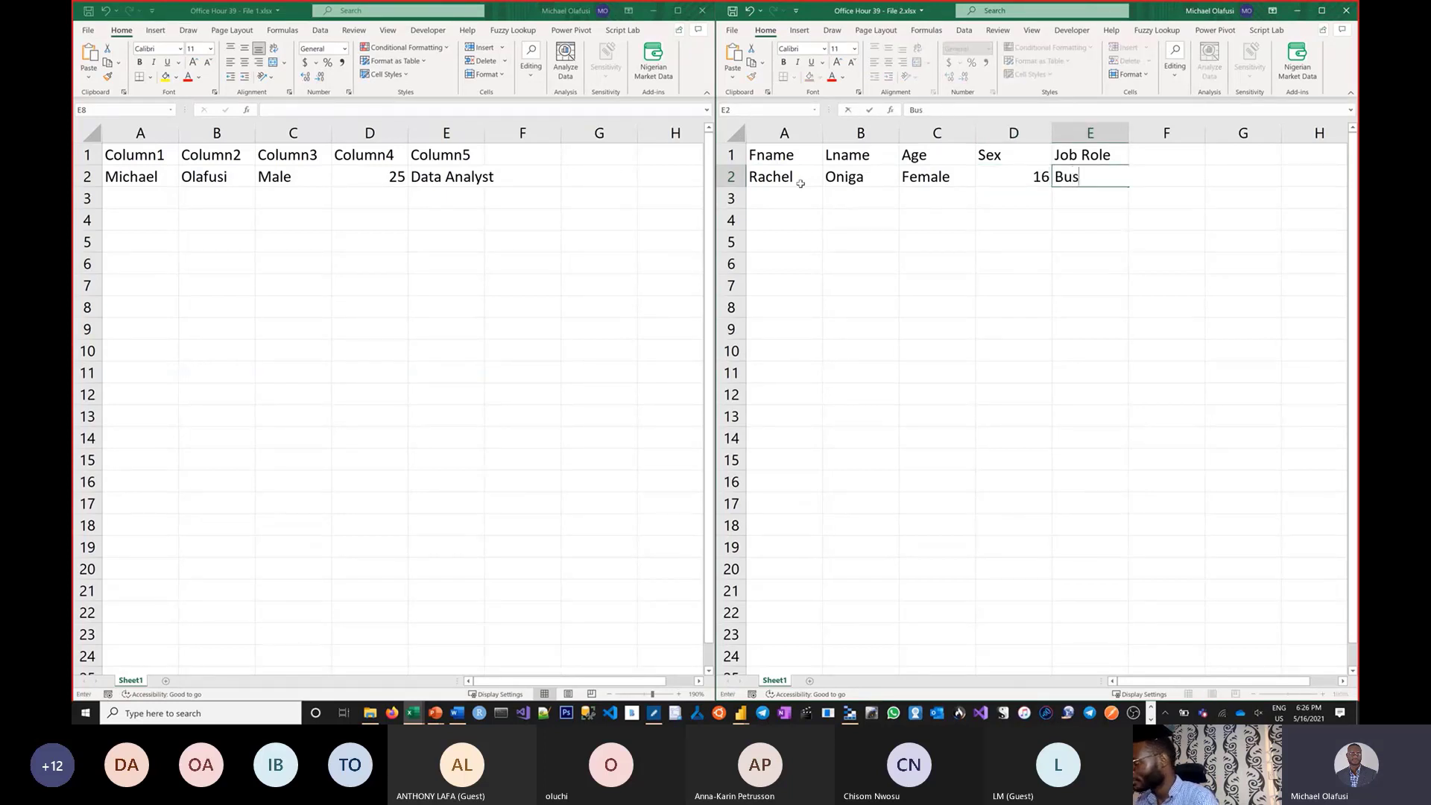
key("BackSpace")
key("BackSpace")
key("BackSpace")
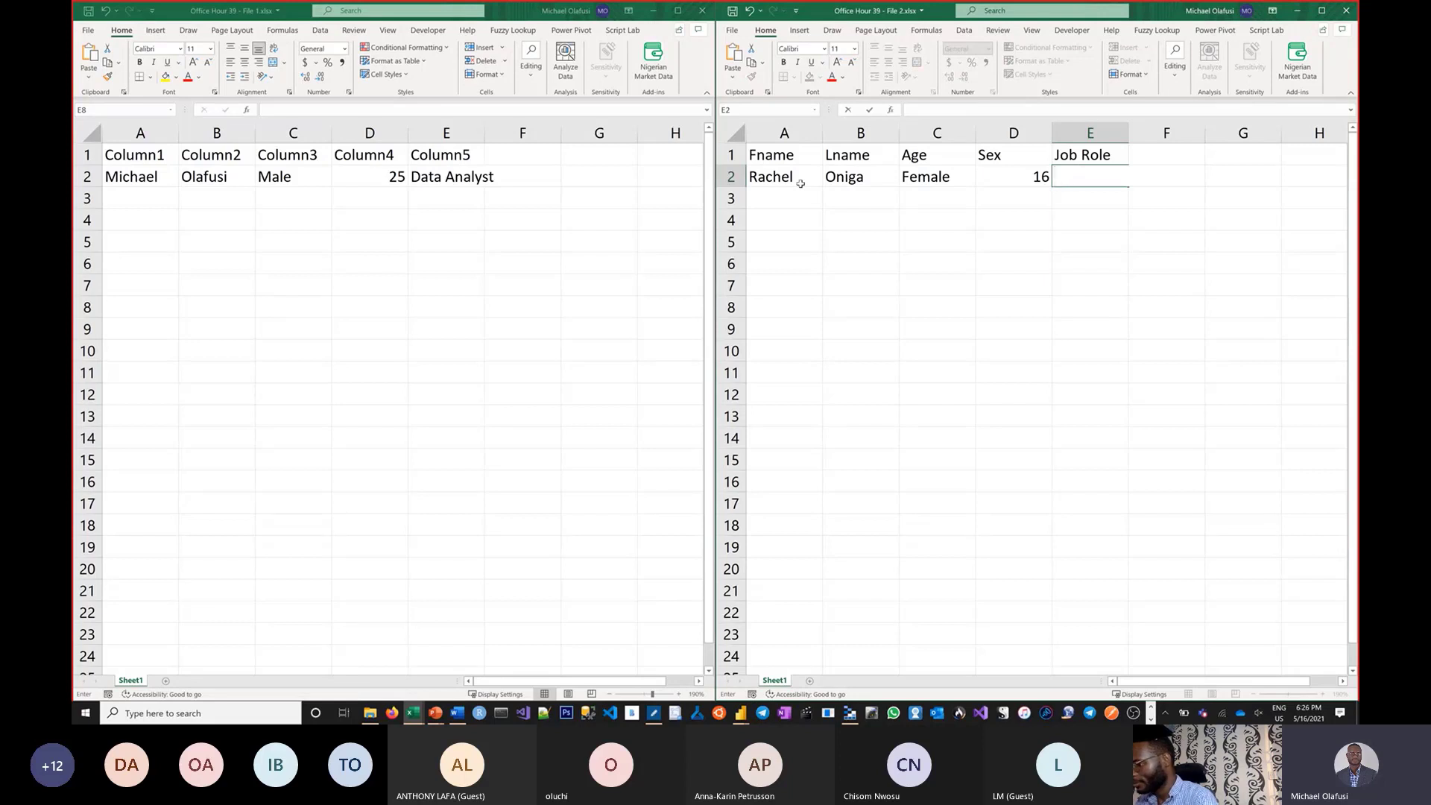
type("Accou7nta")
key("BackSpace")
key("BackSpace")
key("BackSpace")
key("BackSpace")
type("ntat")
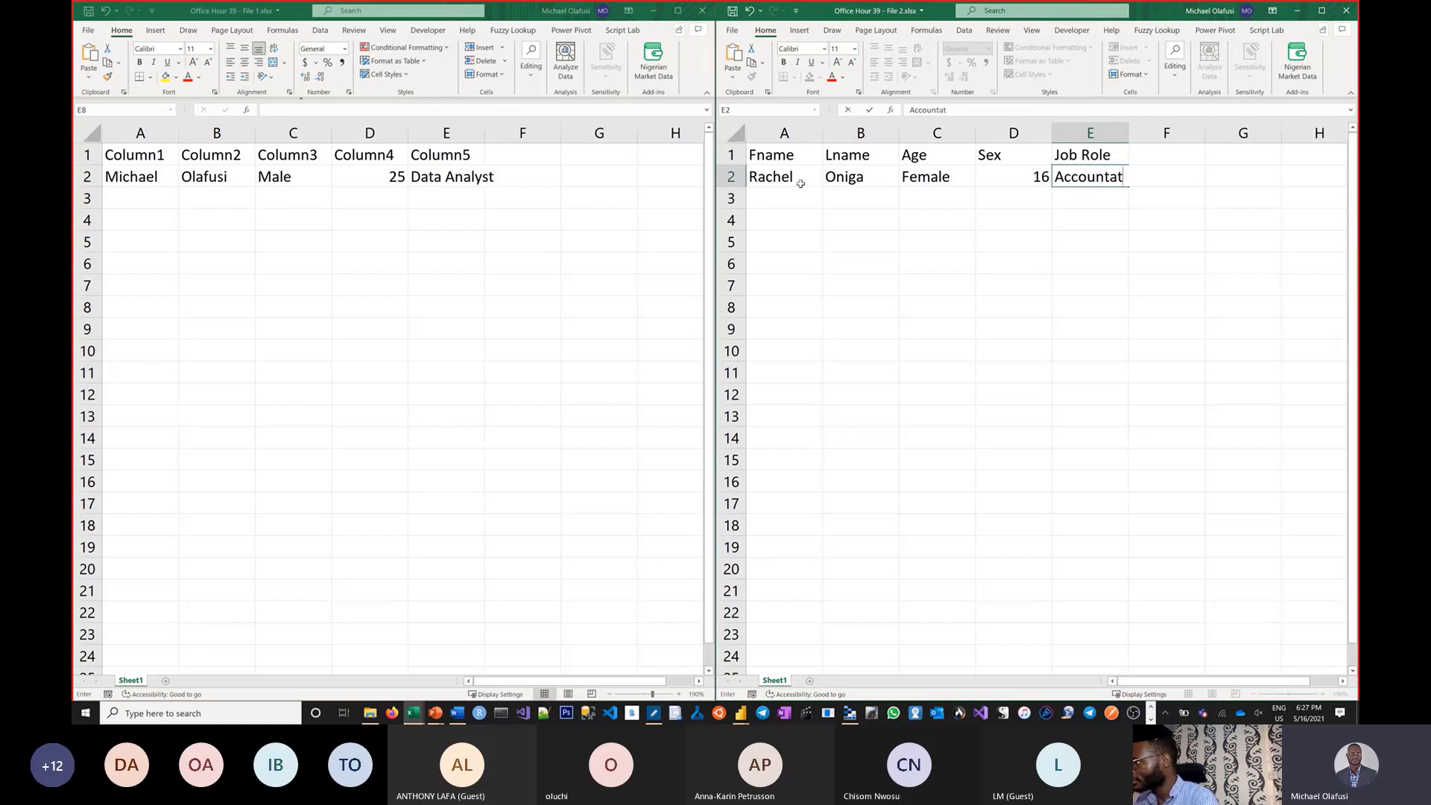
key("BackSpace")
type("nt")
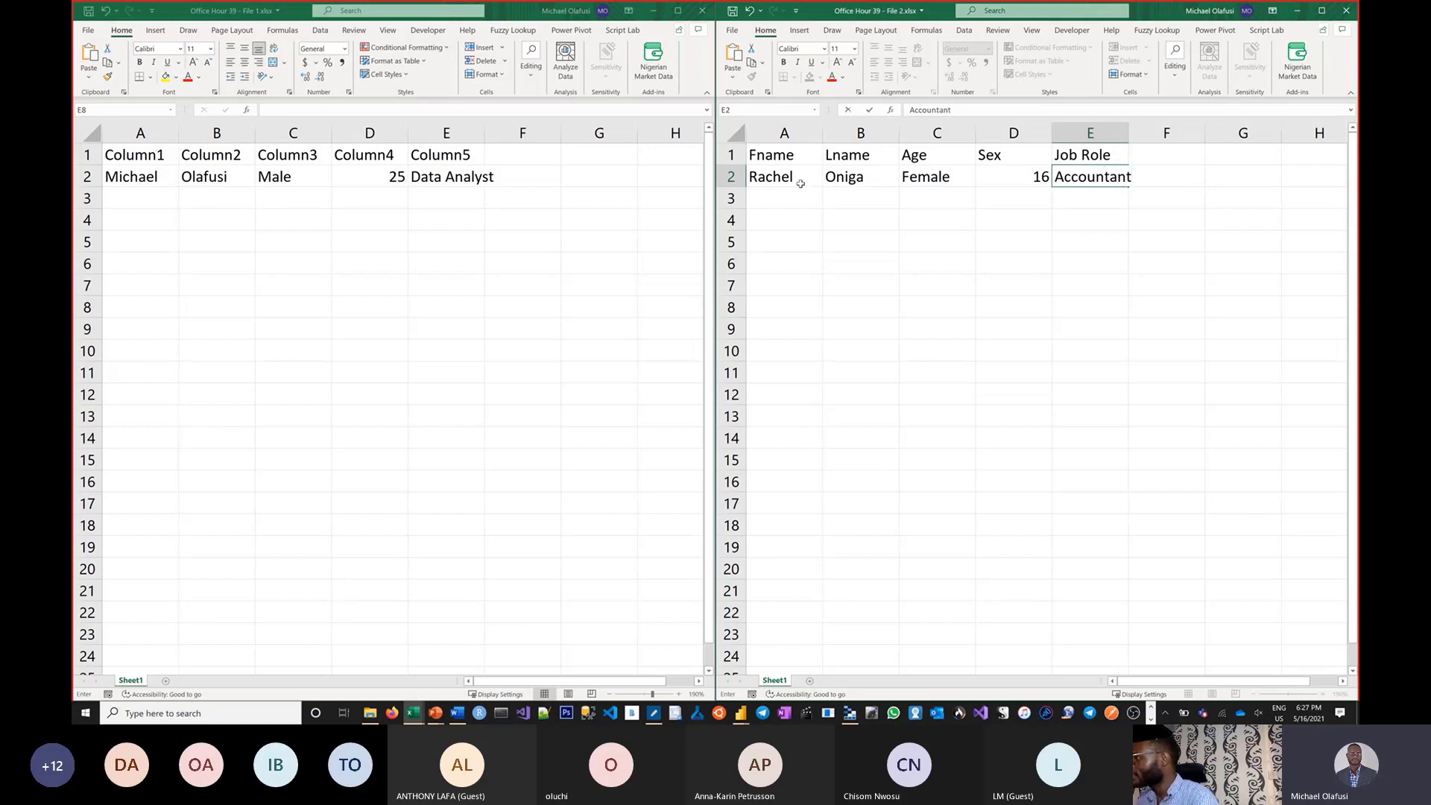
key("Return")
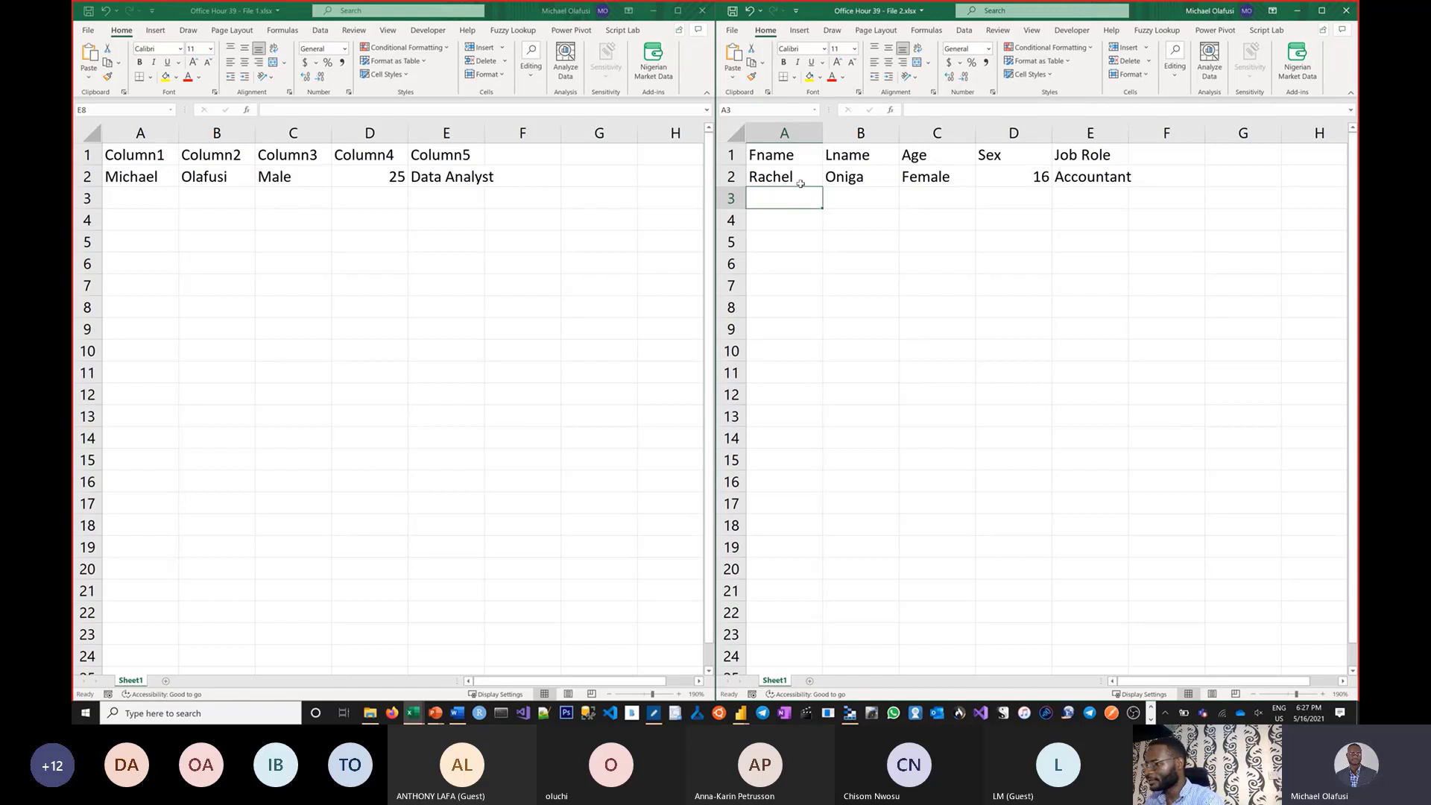
left_click(386, 328)
Save File 1 and compare its Column1–Column5 headers with File 2's Fname–Job Role headers.
key("ctrl+s")
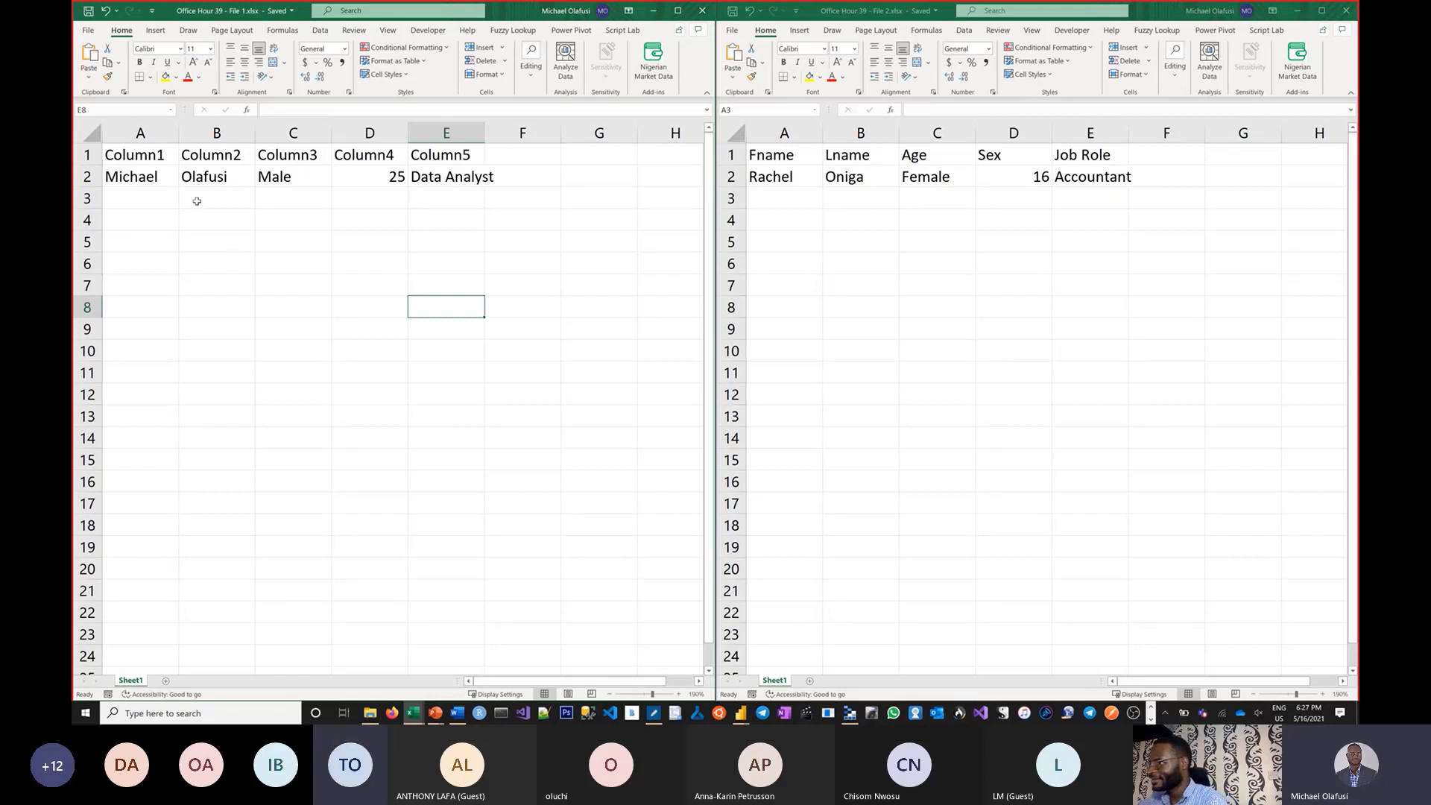
left_click_drag(149, 162, 444, 161)
left_click_drag(764, 160, 1088, 157)
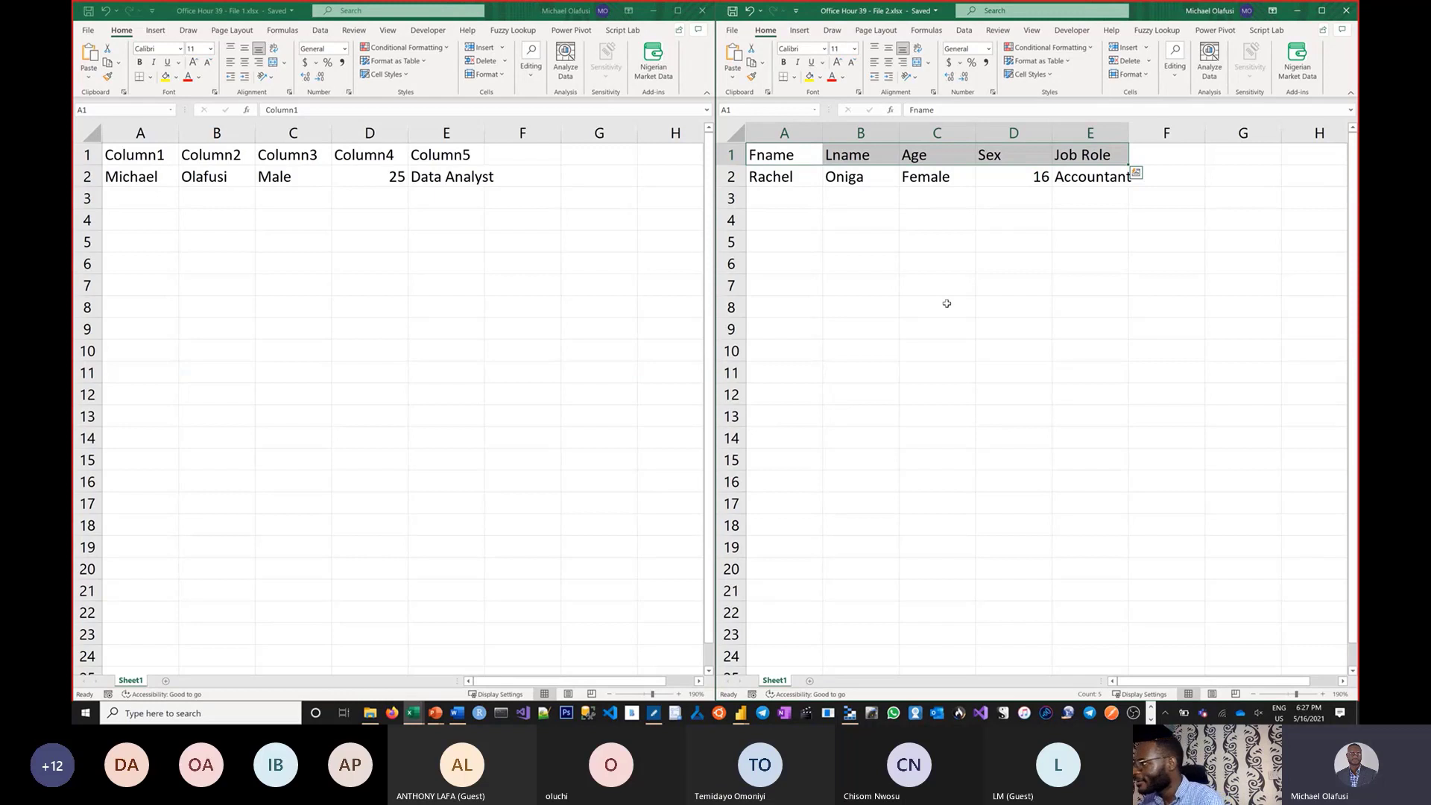
left_click(540, 395)
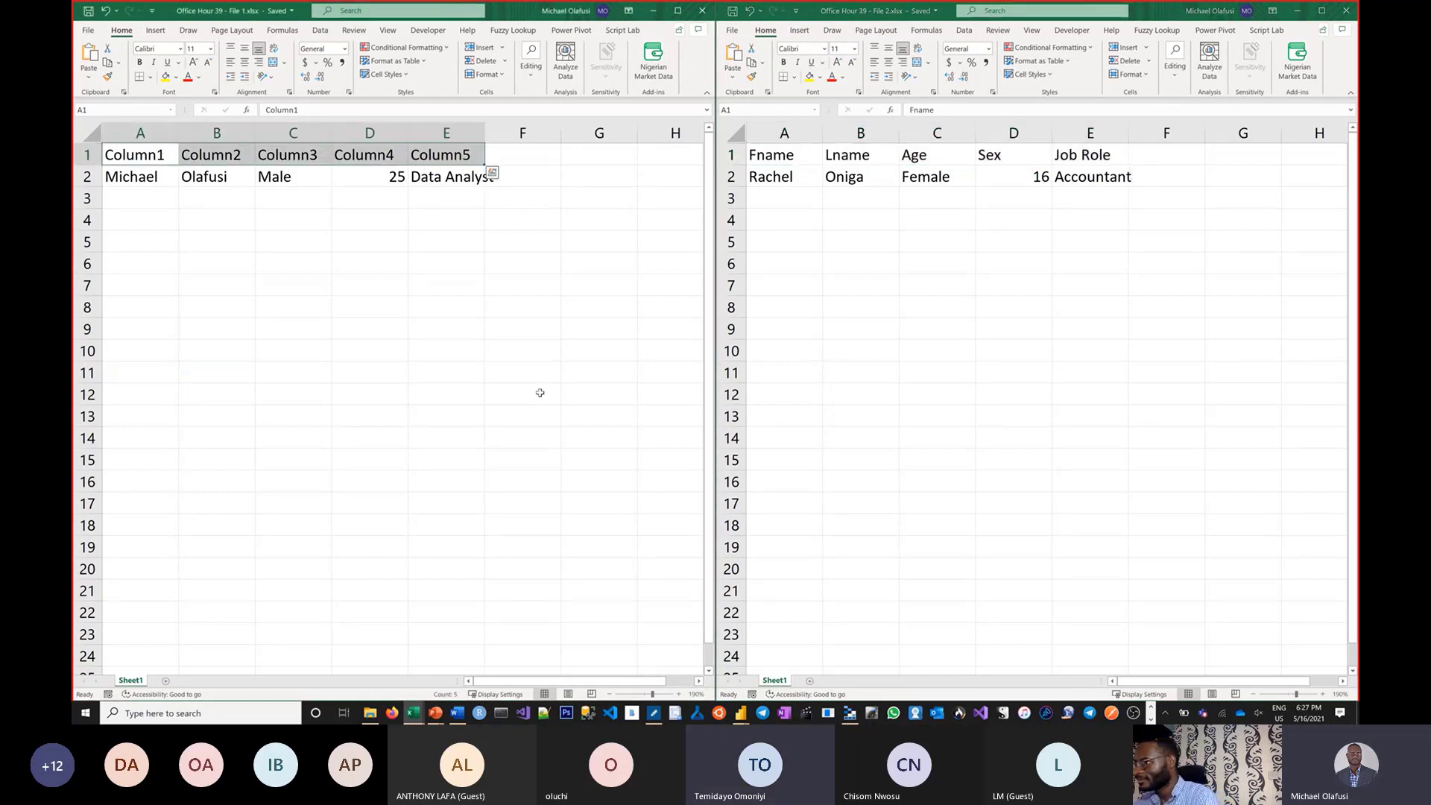
left_click(541, 393)
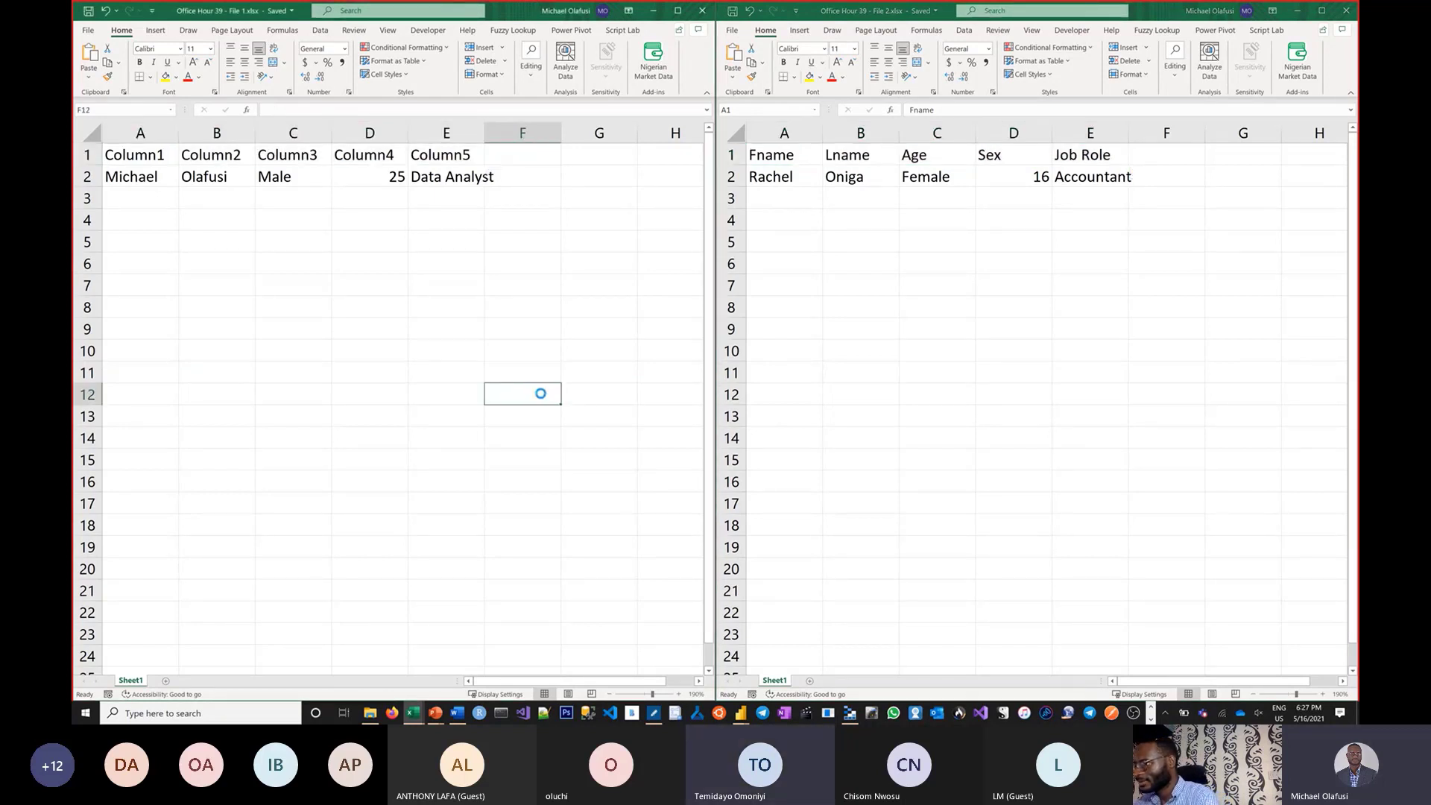
left_click(869, 320)
left_click(869, 320)
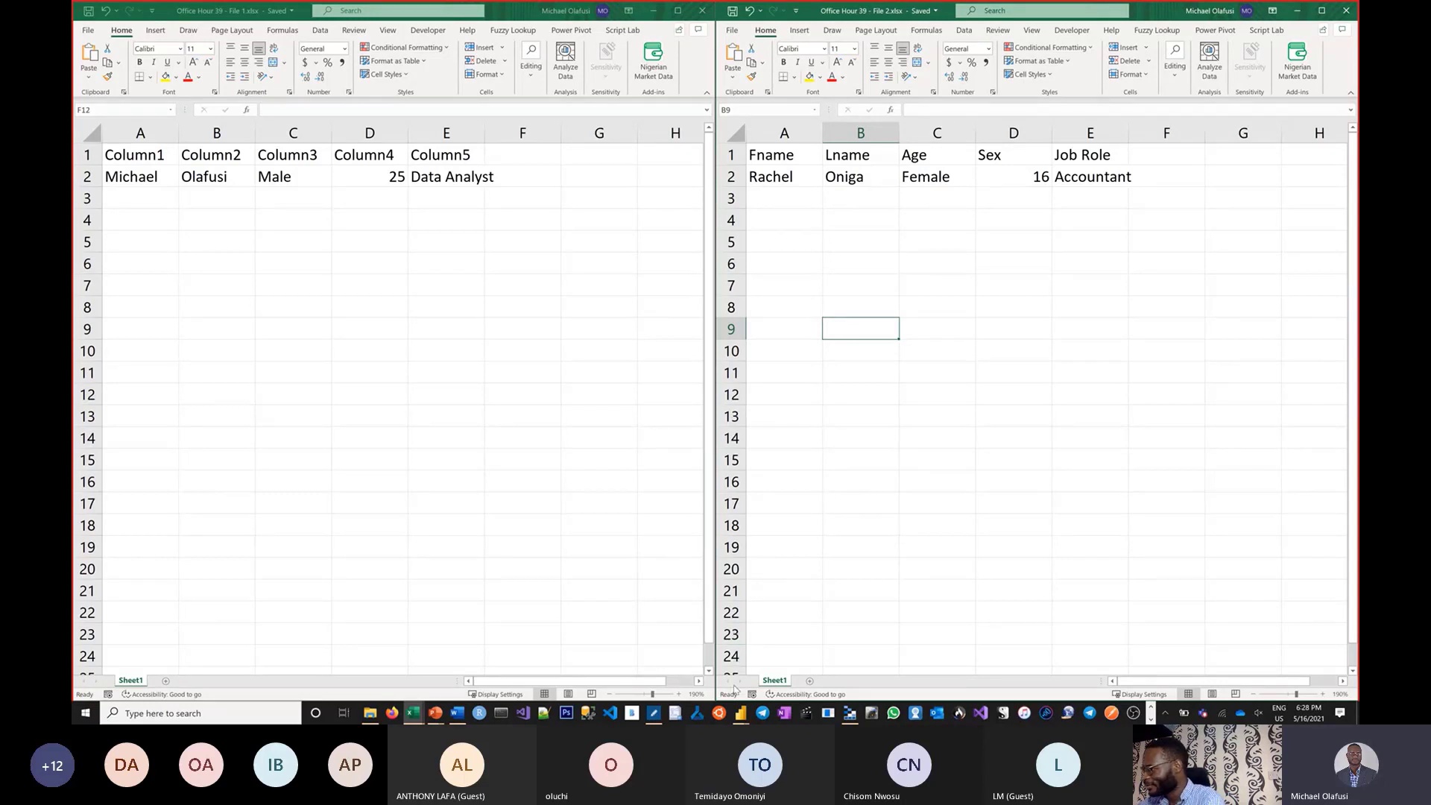
left_click(740, 714)
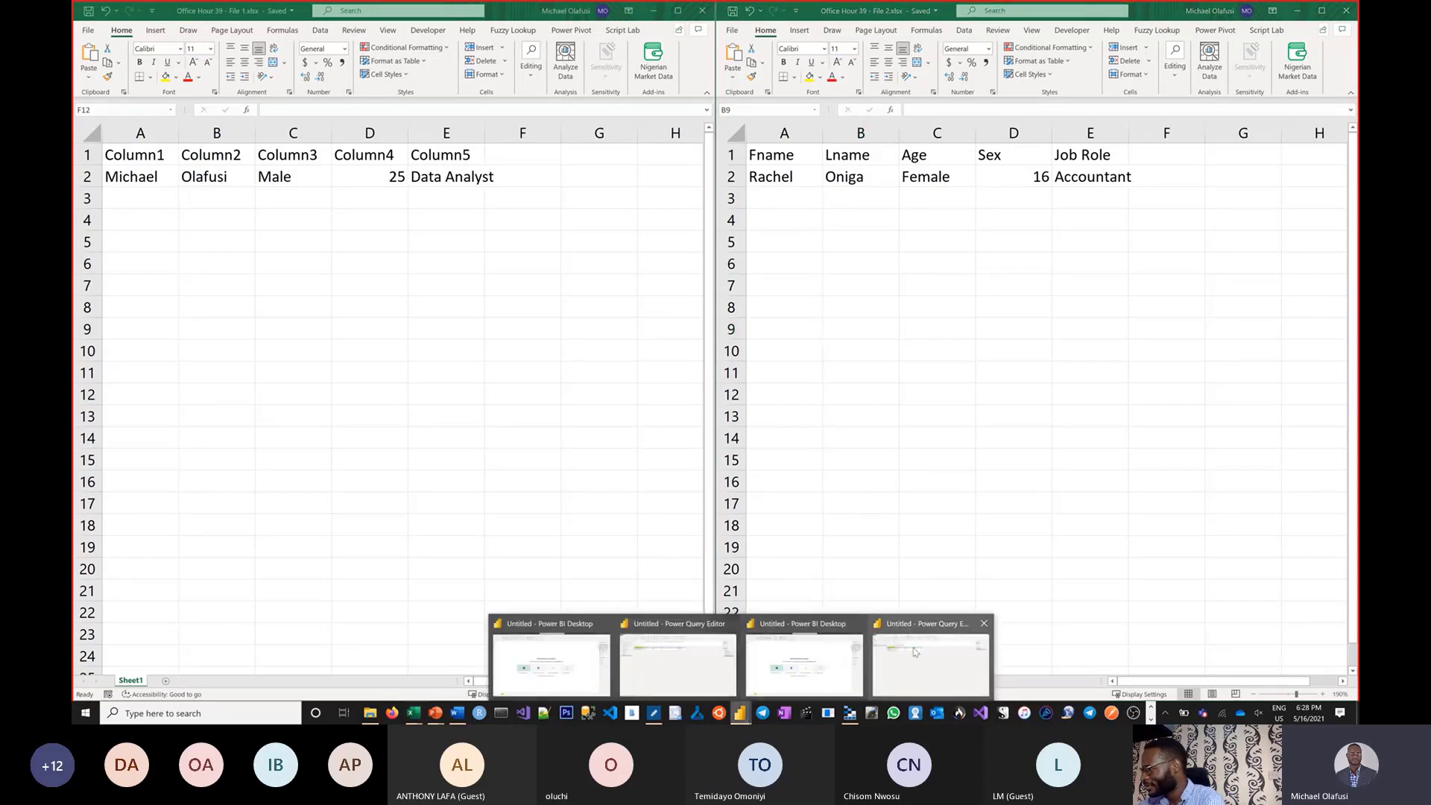
Back in Power Query Editor, open Get Data's full connector list via New Source > More.
left_click(915, 651)
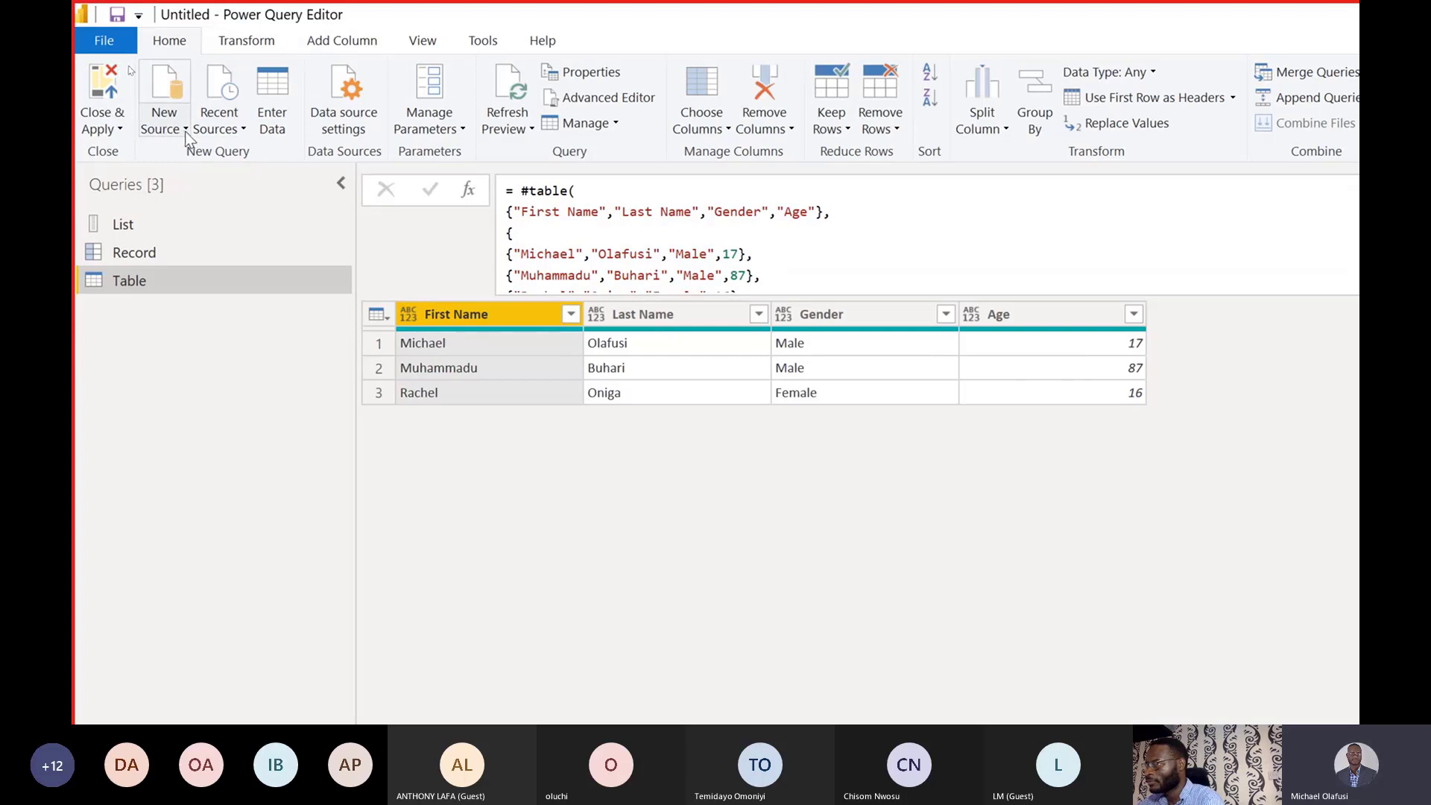
left_click(182, 131)
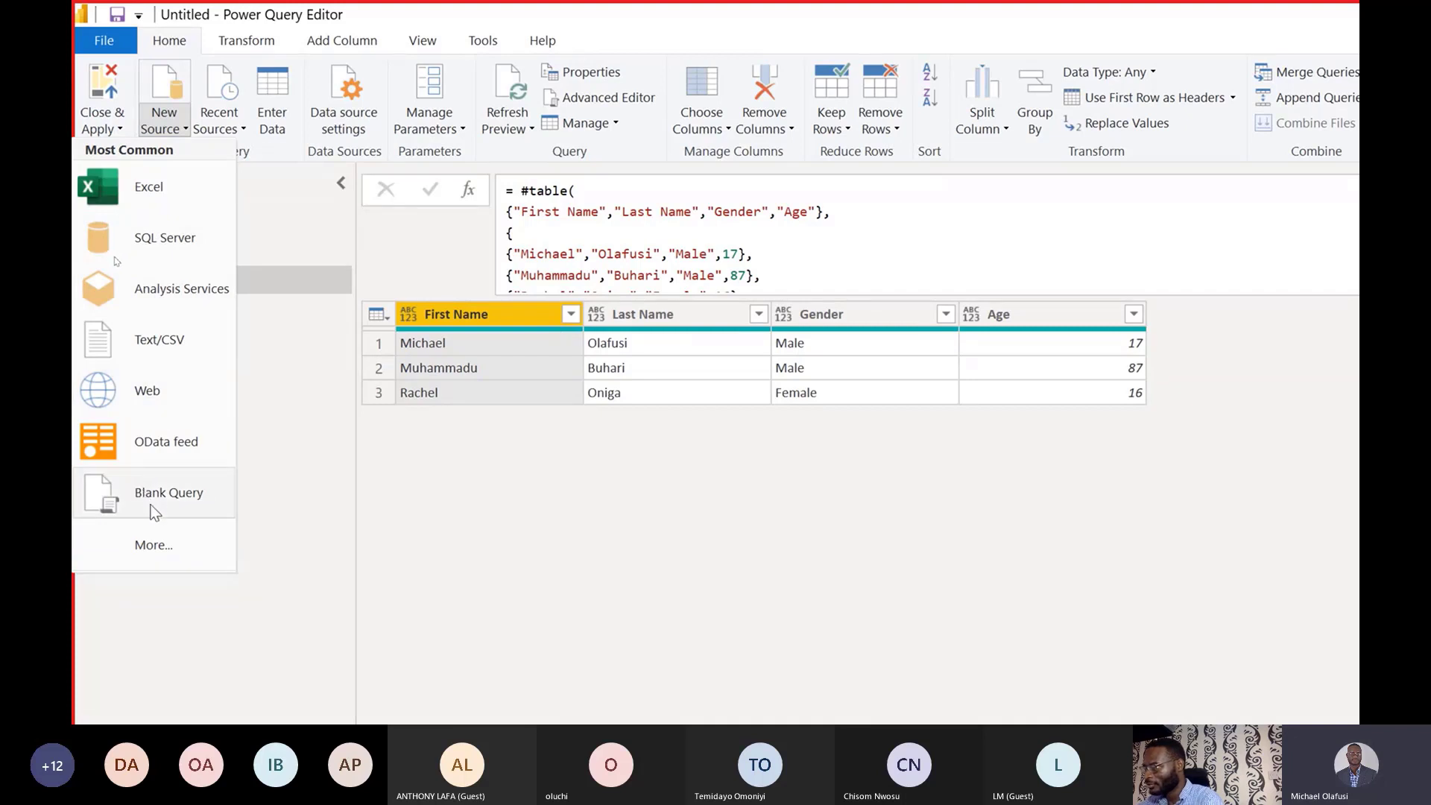
left_click(176, 538)
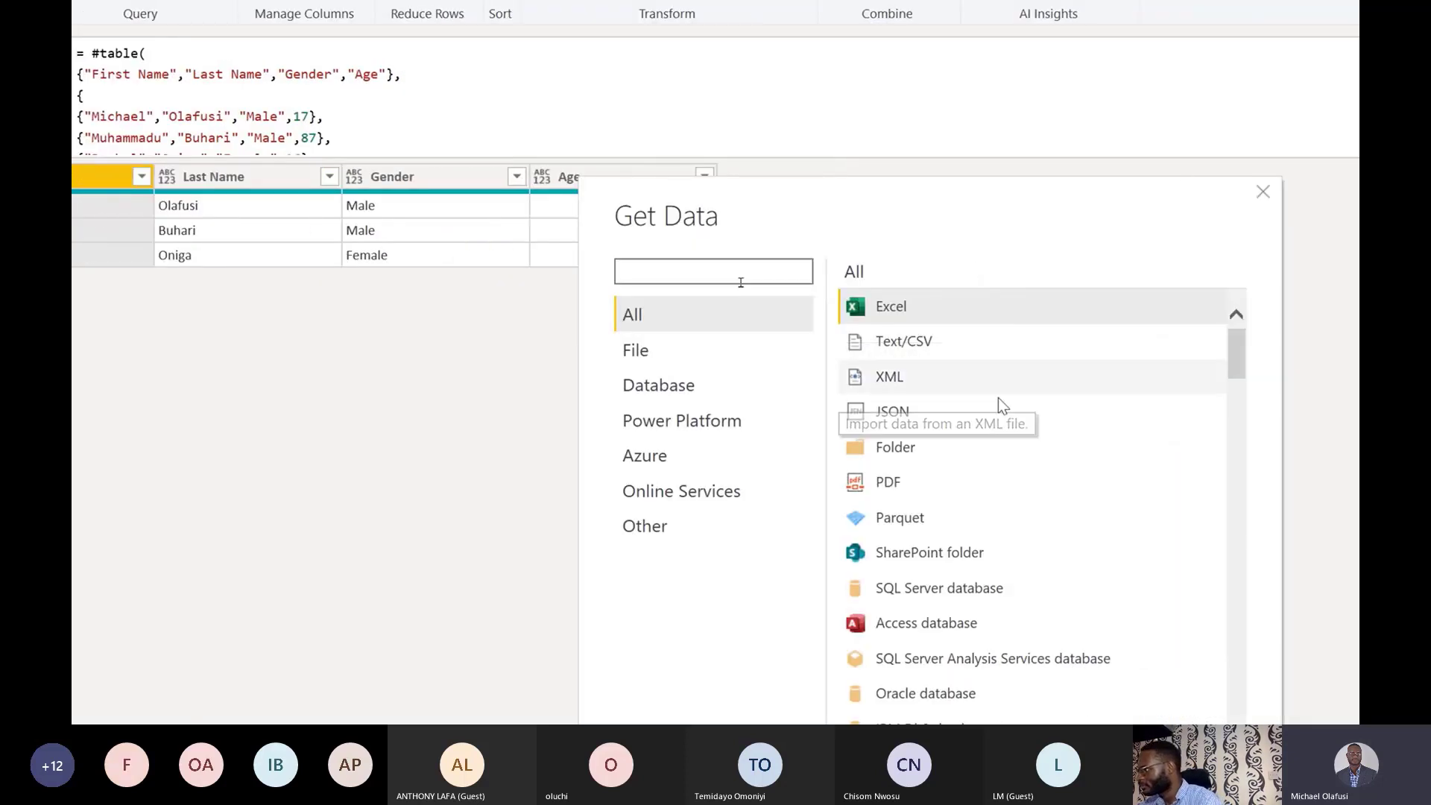
Connect a Folder source to Downloads\Office Hour 39 PBI.
left_click(974, 445)
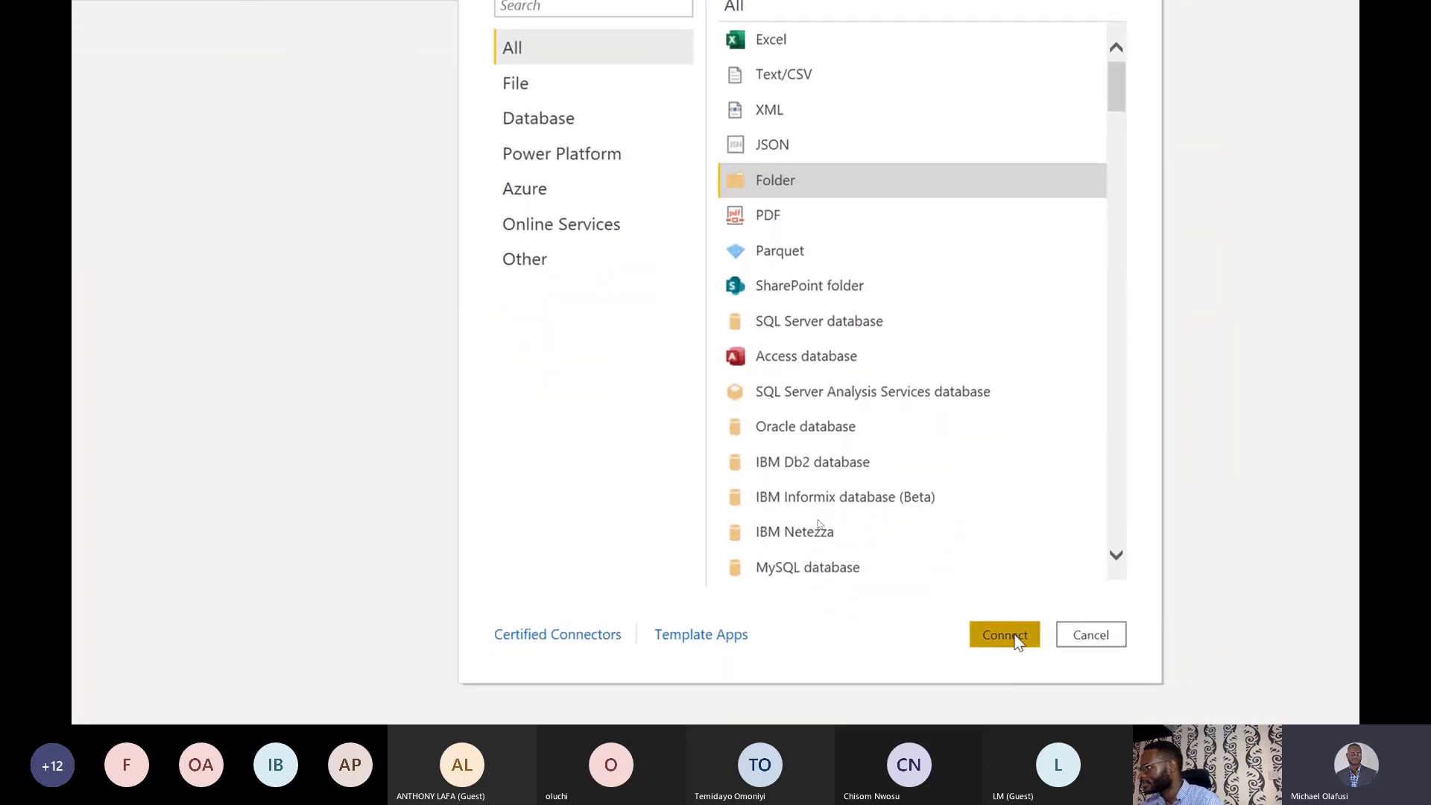
left_click(1017, 638)
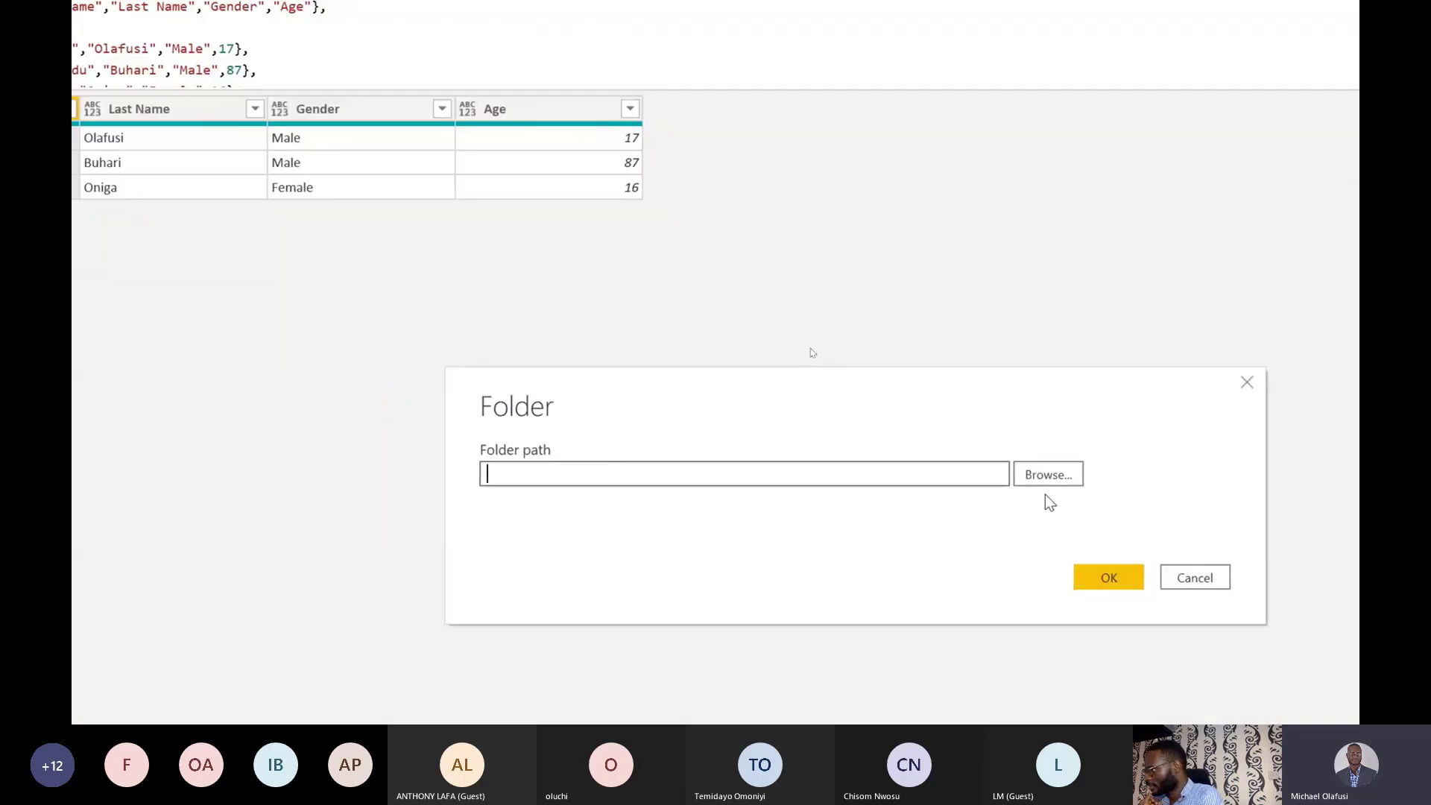
left_click(1048, 480)
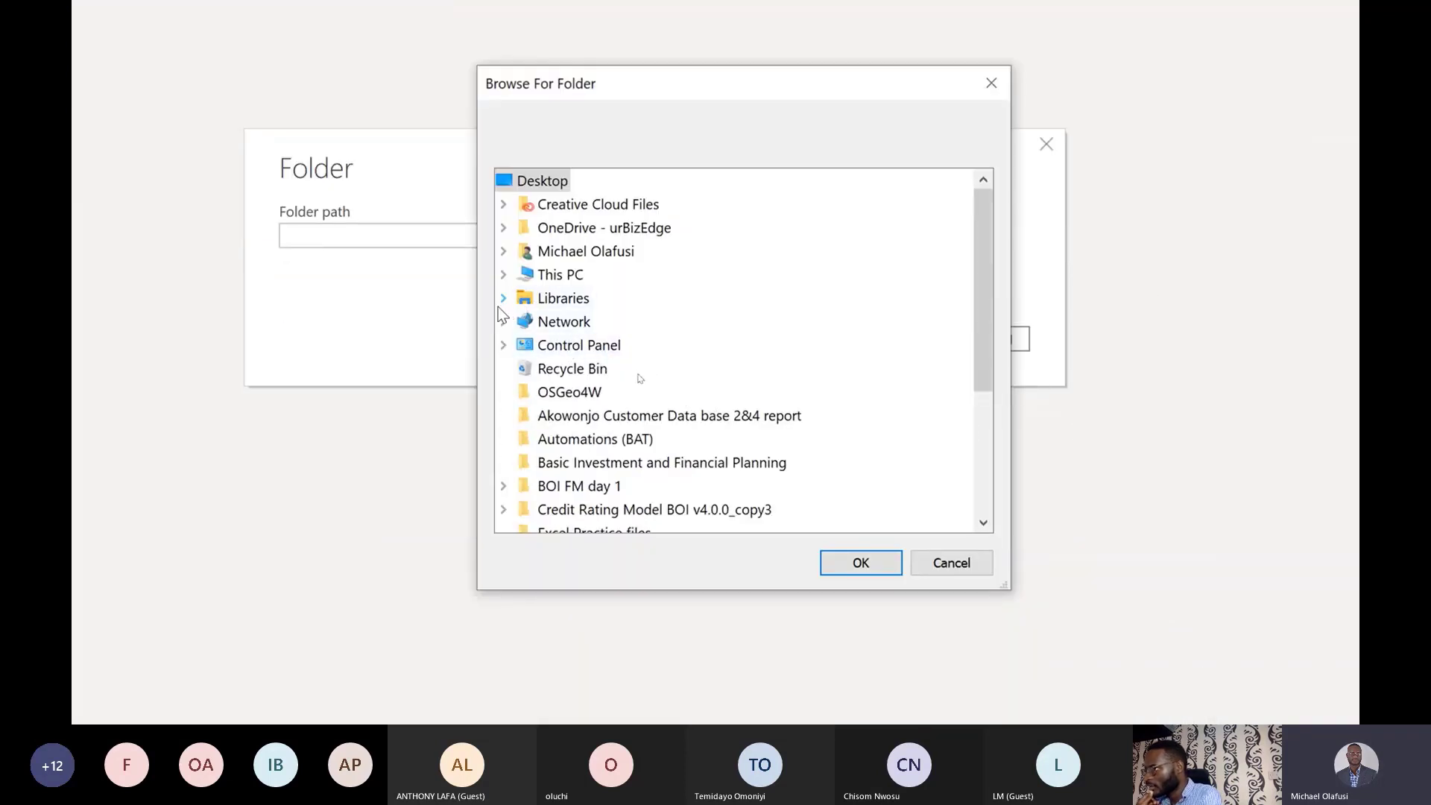
left_click(511, 276)
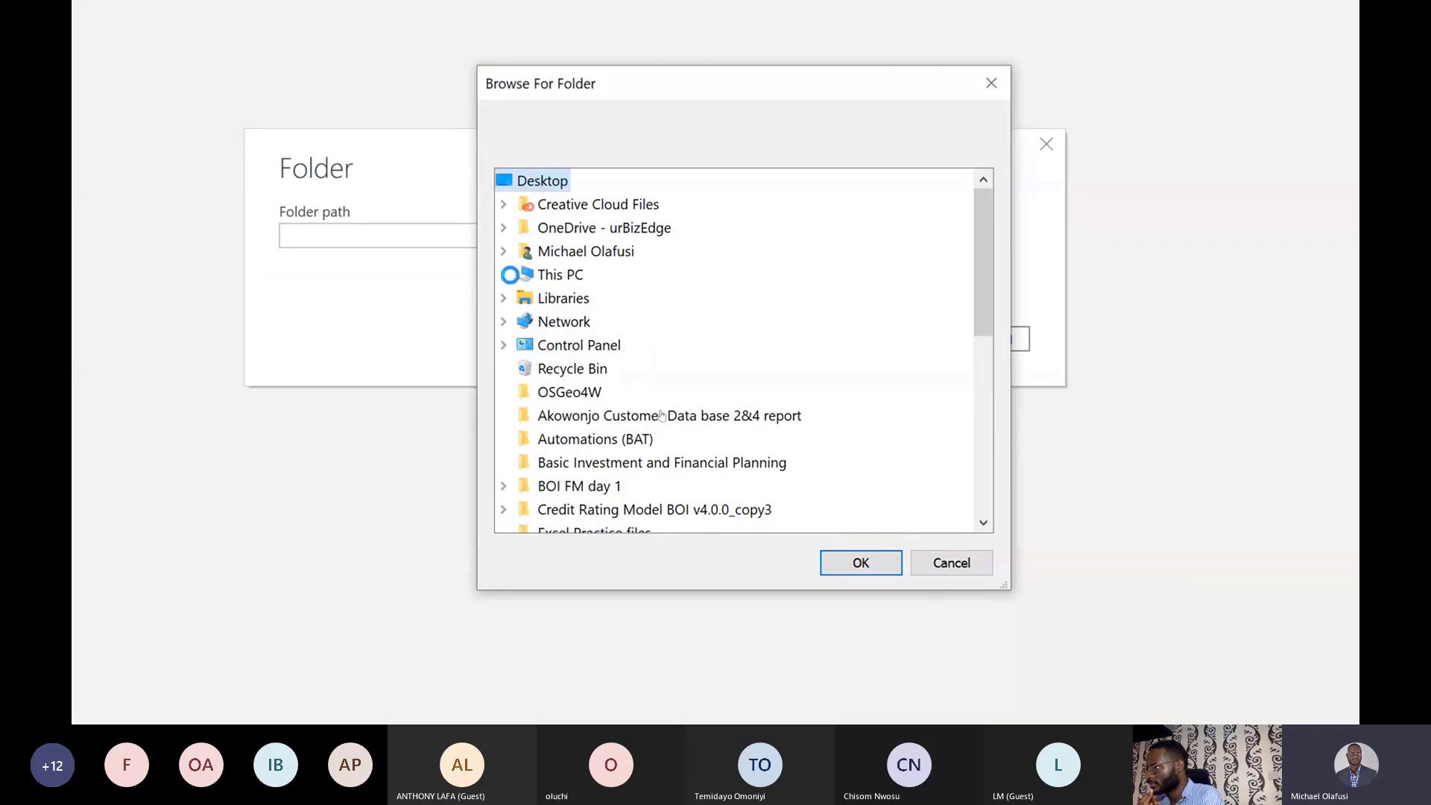
left_click(524, 376)
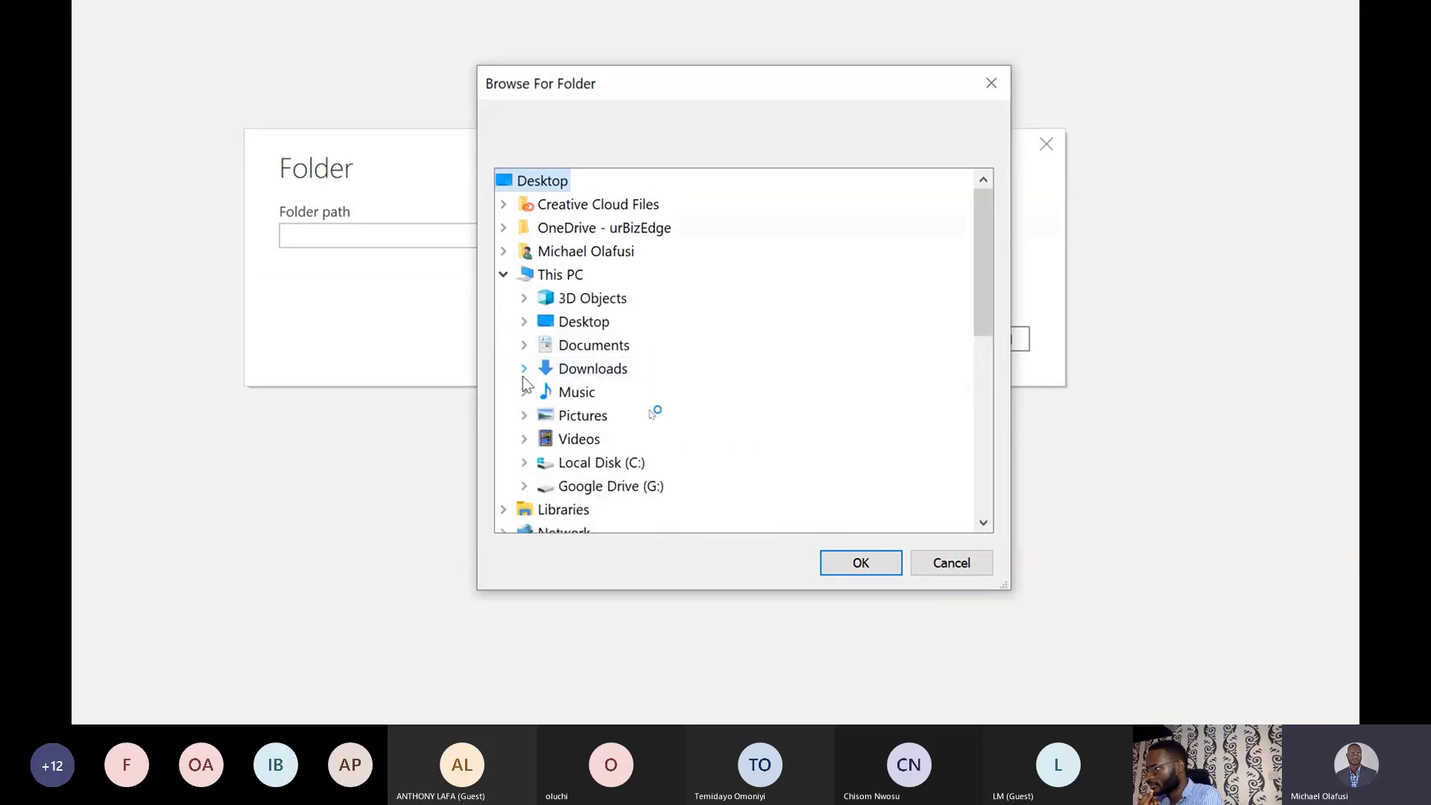
scroll(630, 415, "down", 4)
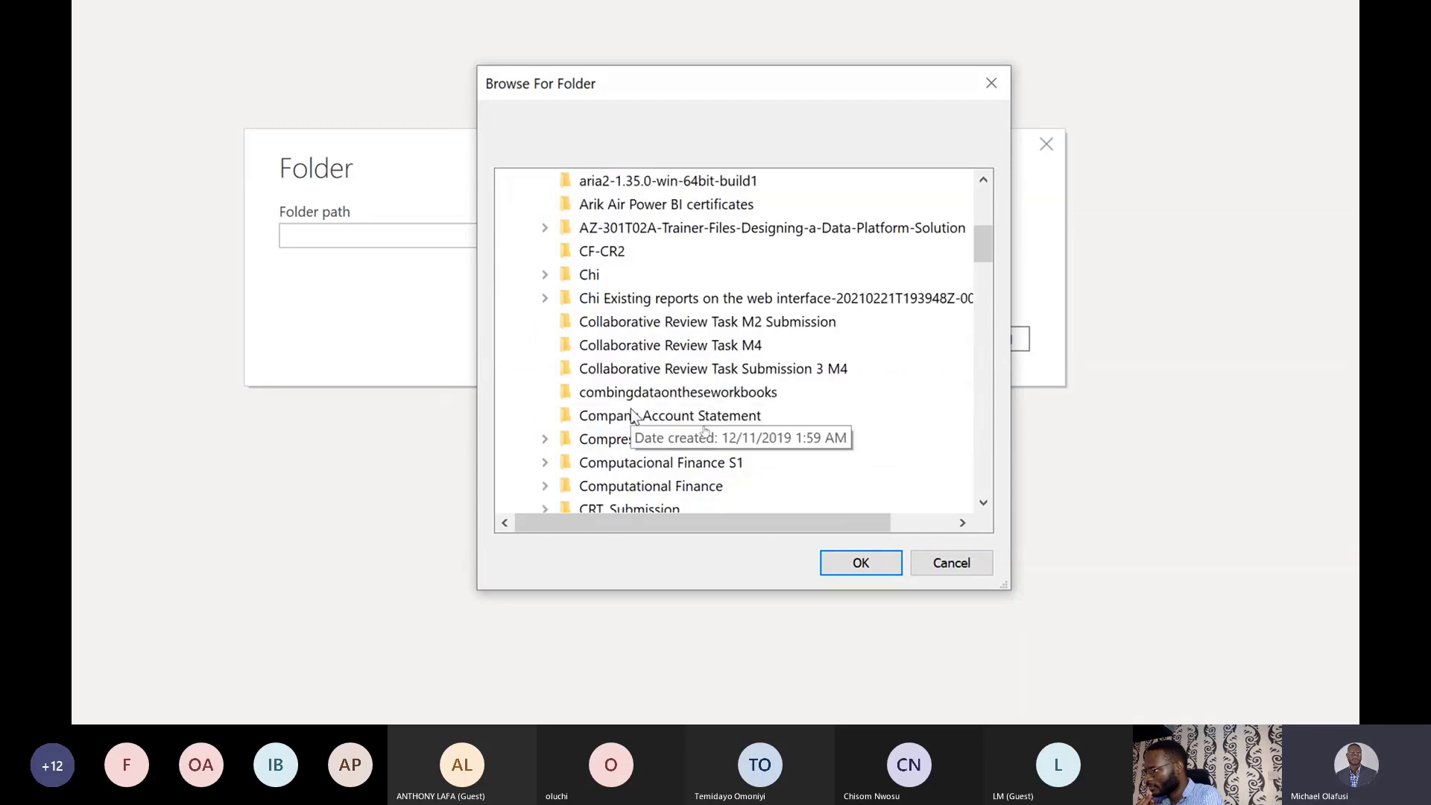
scroll(630, 415, "down", 10)
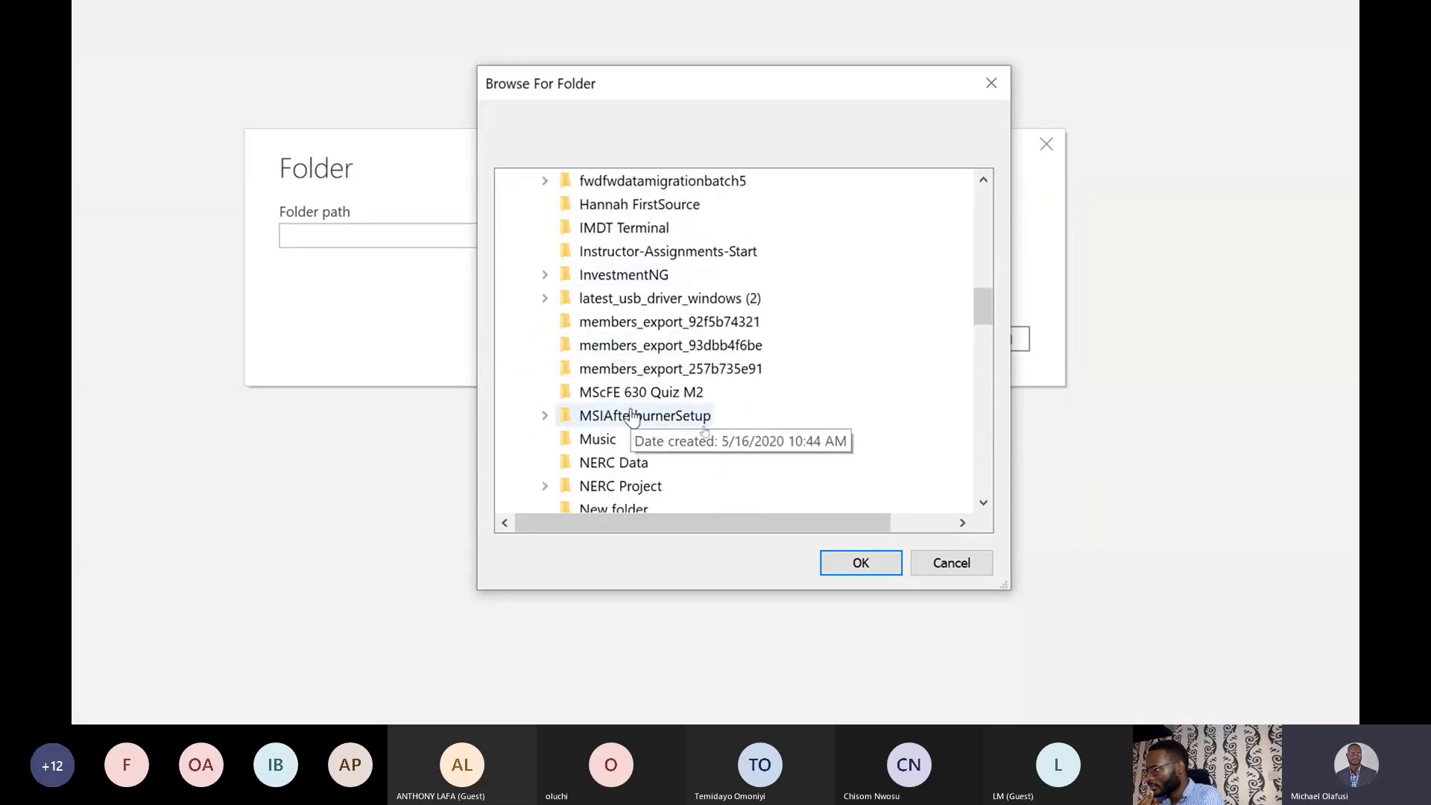
left_click(634, 393)
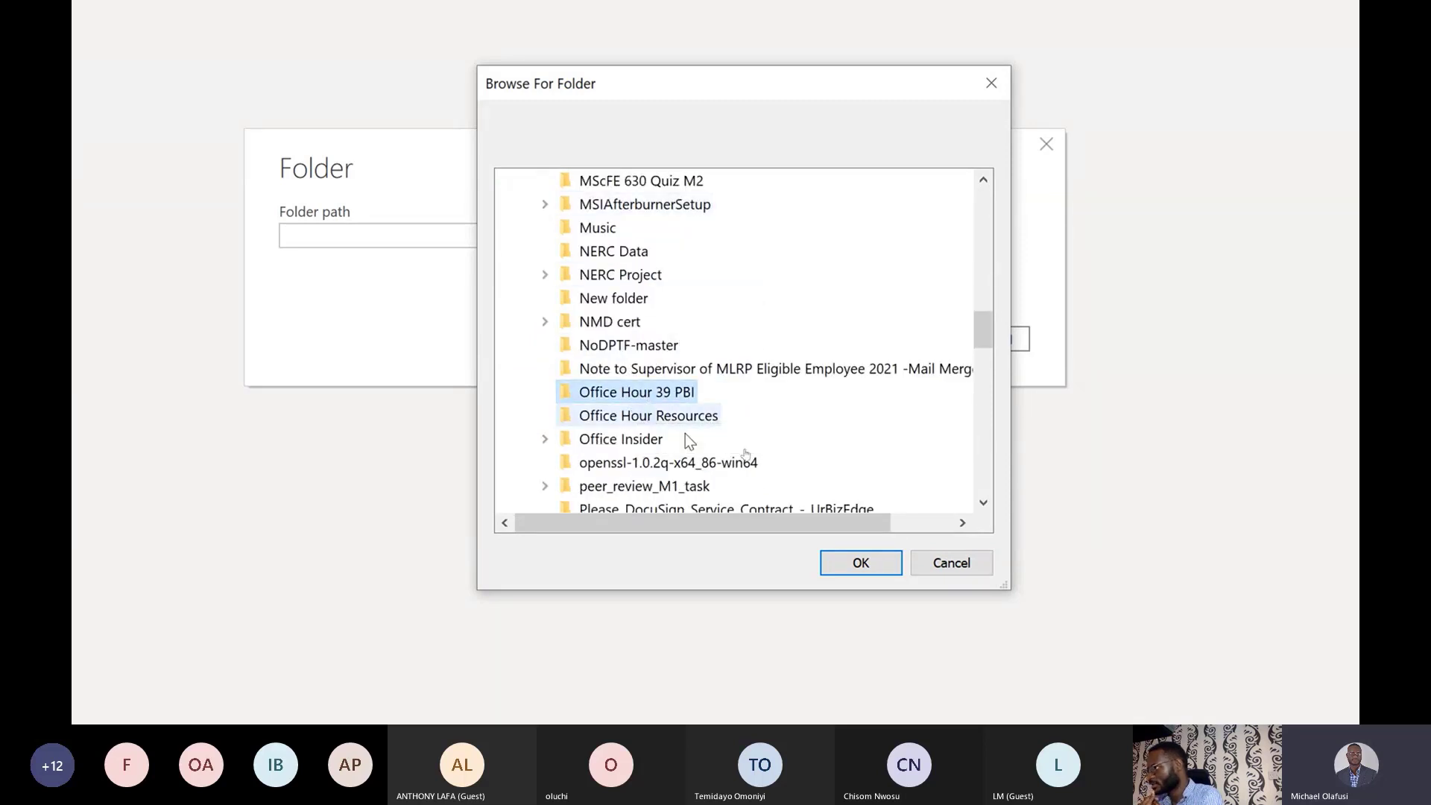
left_click(859, 563)
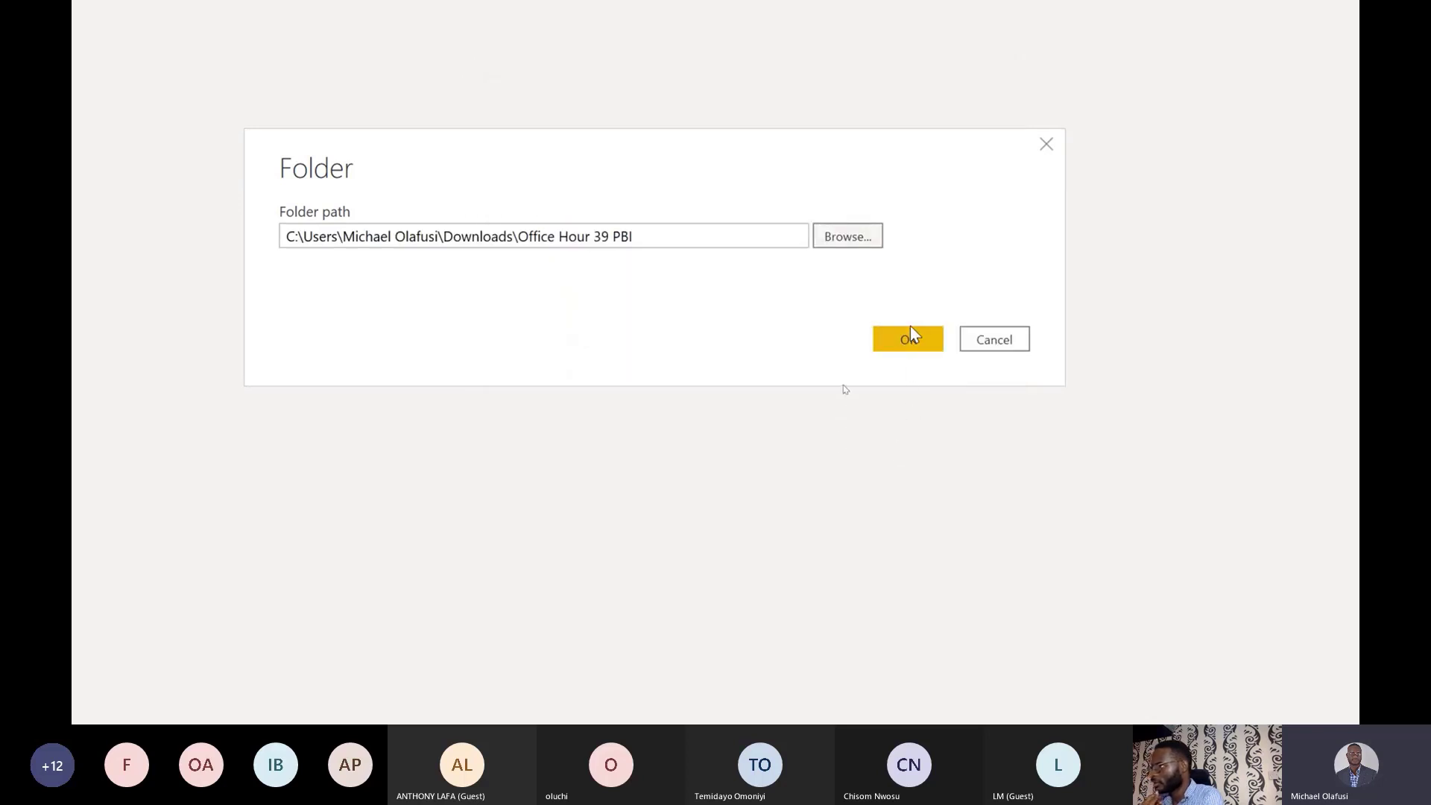
left_click(910, 340)
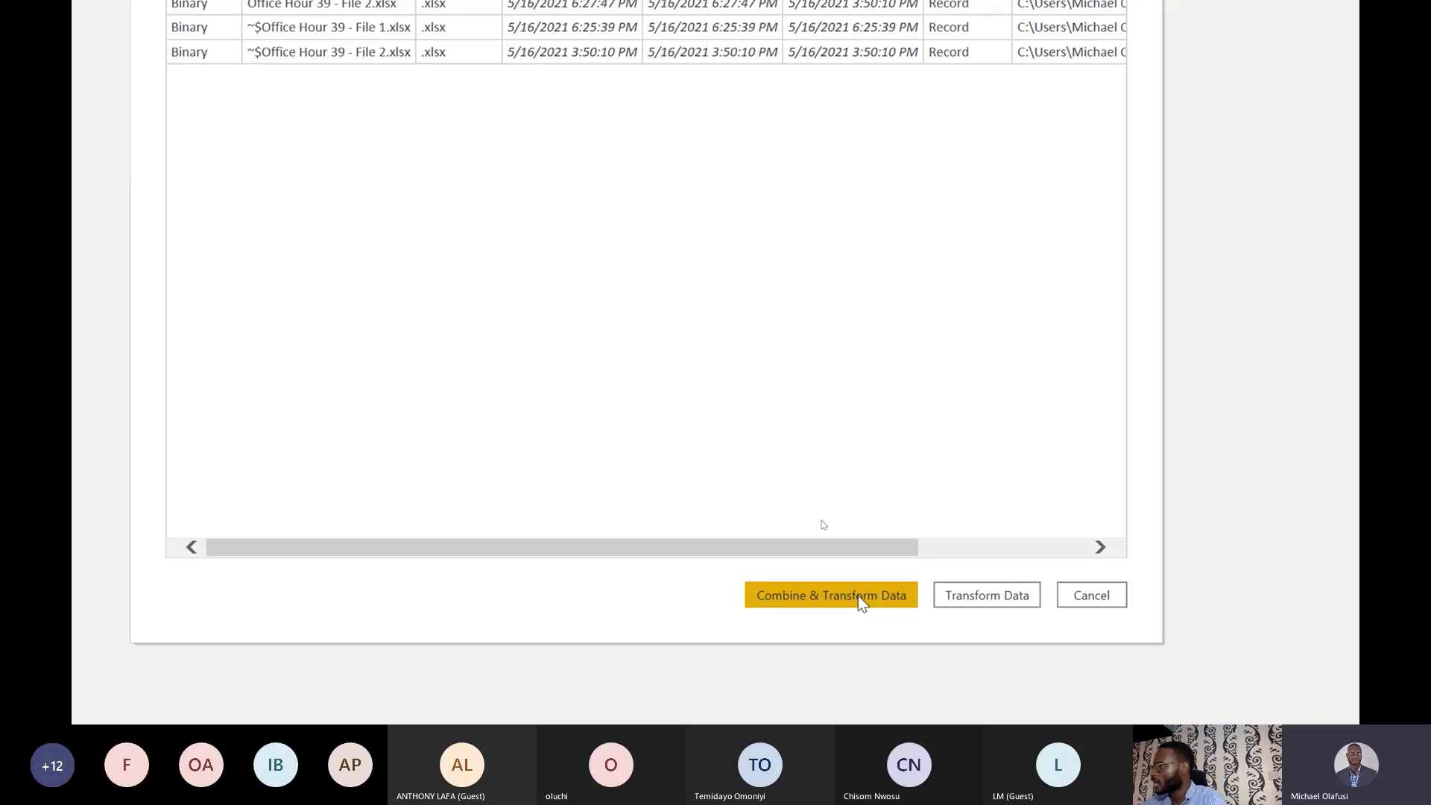
Choose Combine & Transform Data for the folder's Excel files.
left_click(859, 601)
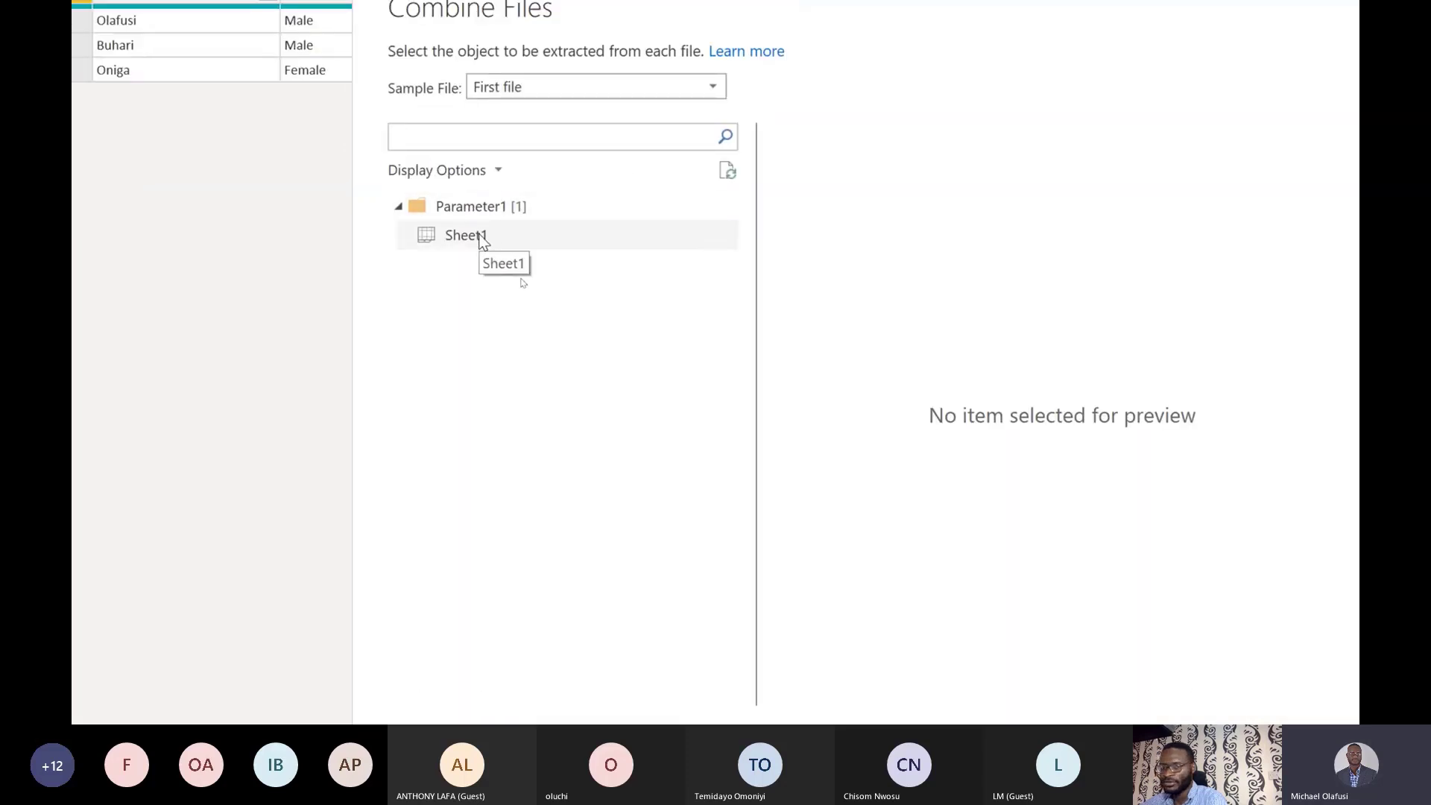
Choose Sheet1 as the sample object and combine both Excel files into Power Query.
left_click(483, 237)
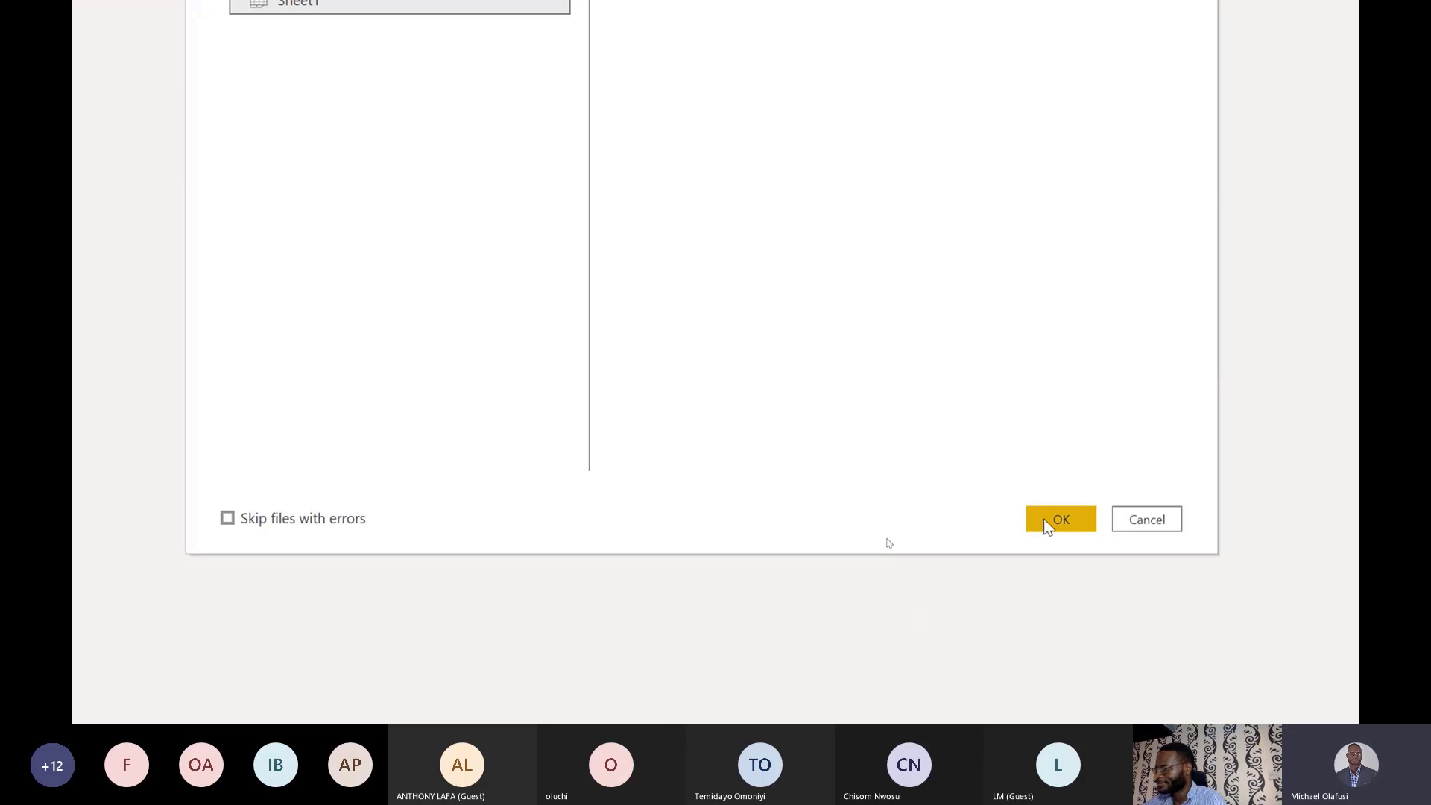
scroll(859, 25, "up", 3)
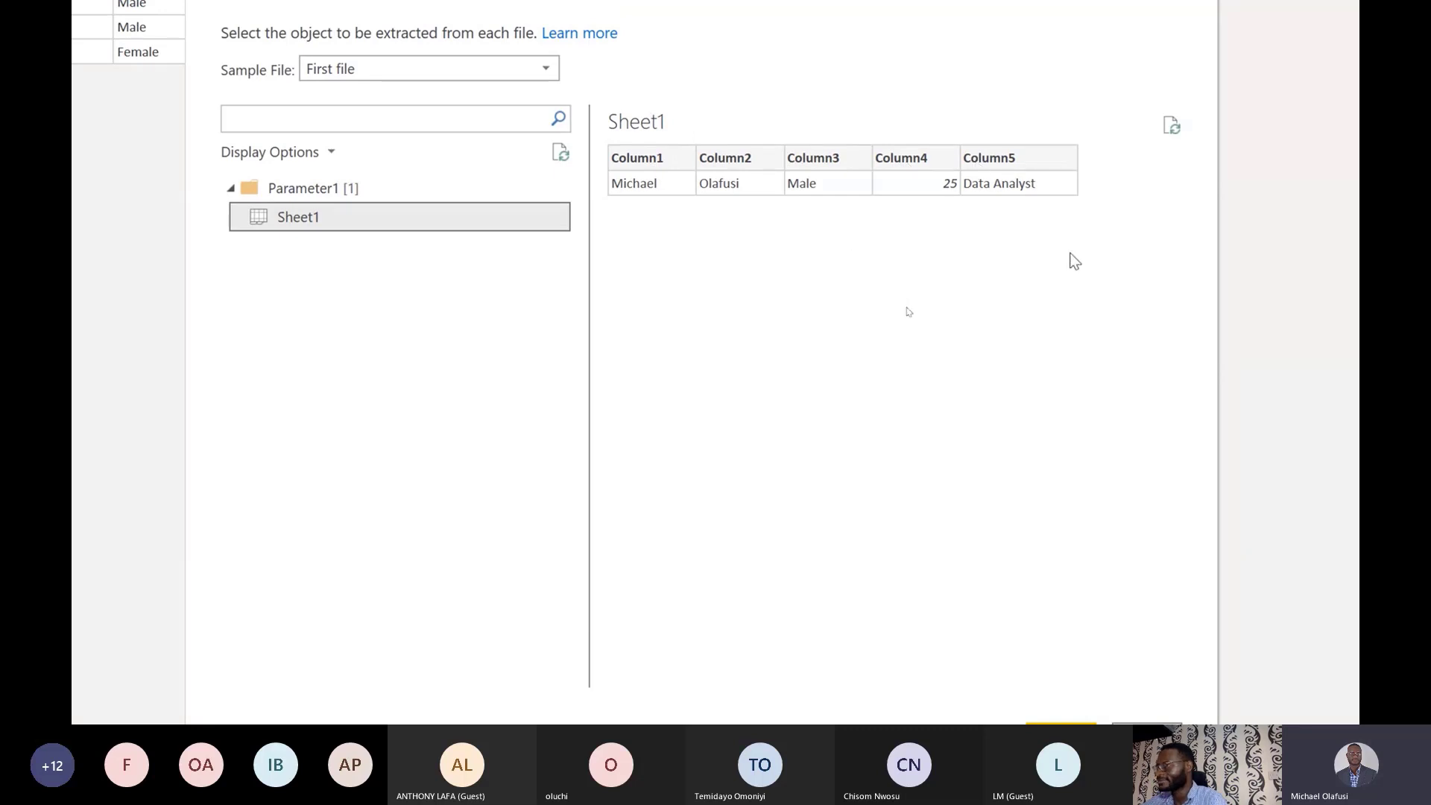
scroll(950, 566, "down", 2)
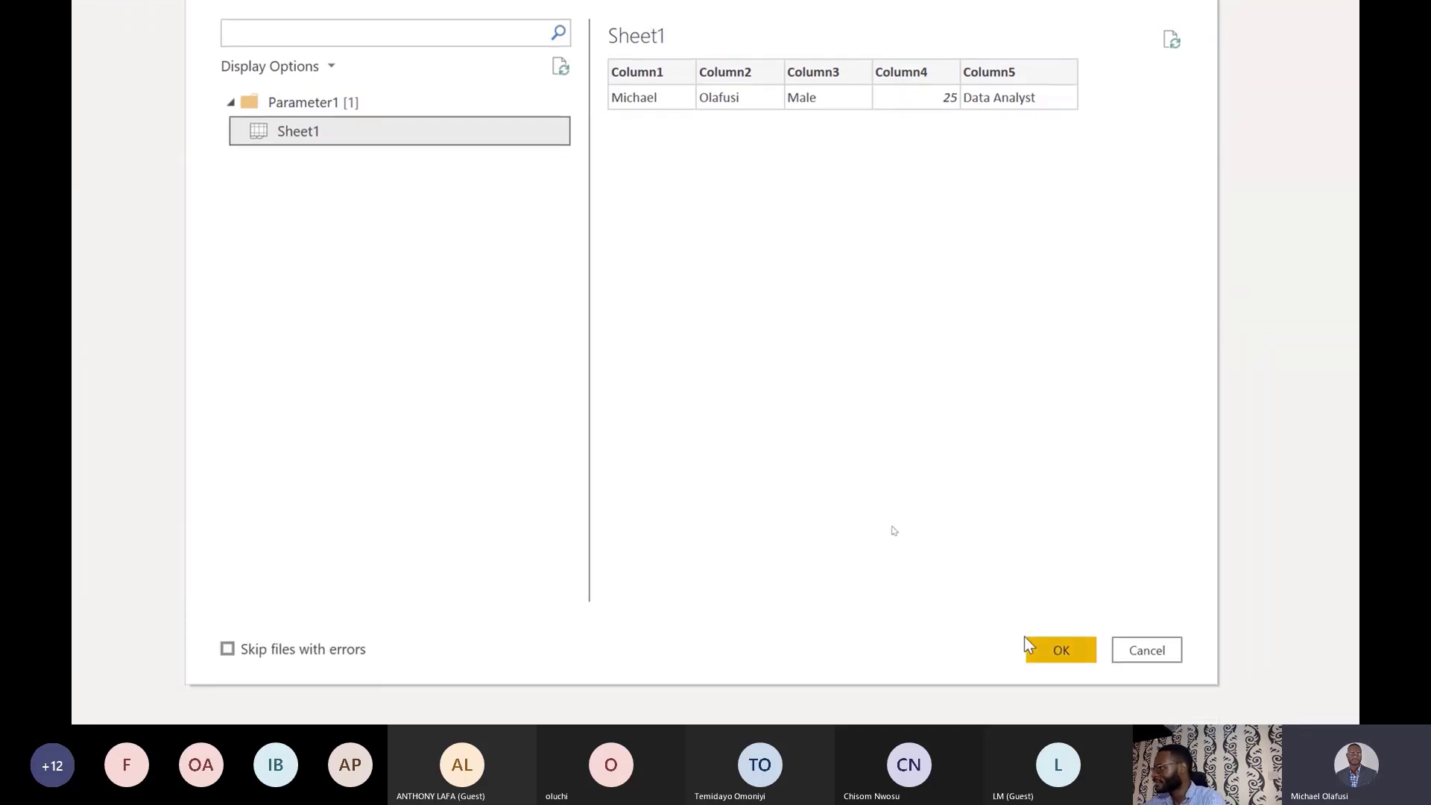
left_click(1071, 638)
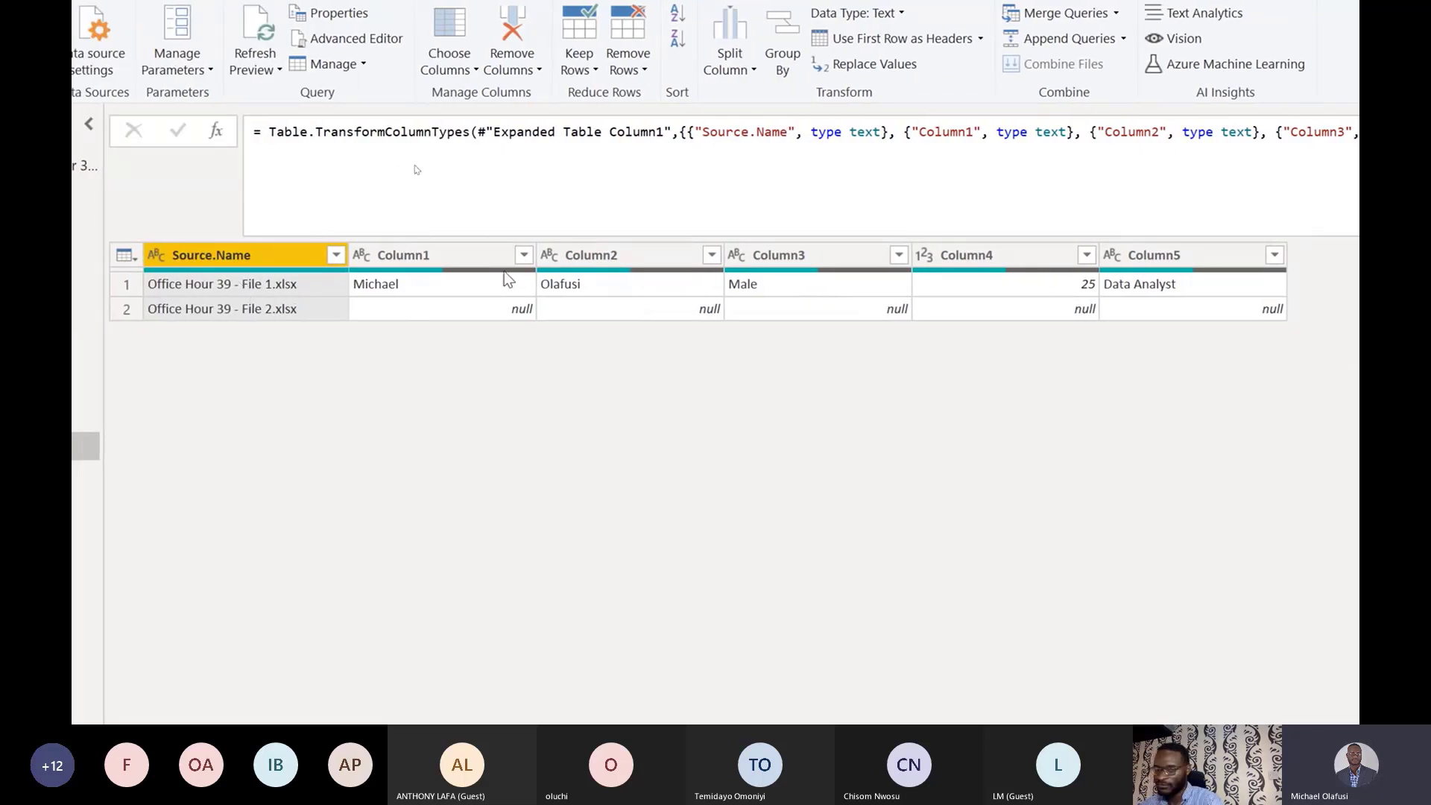
mouse_move(498, 288)
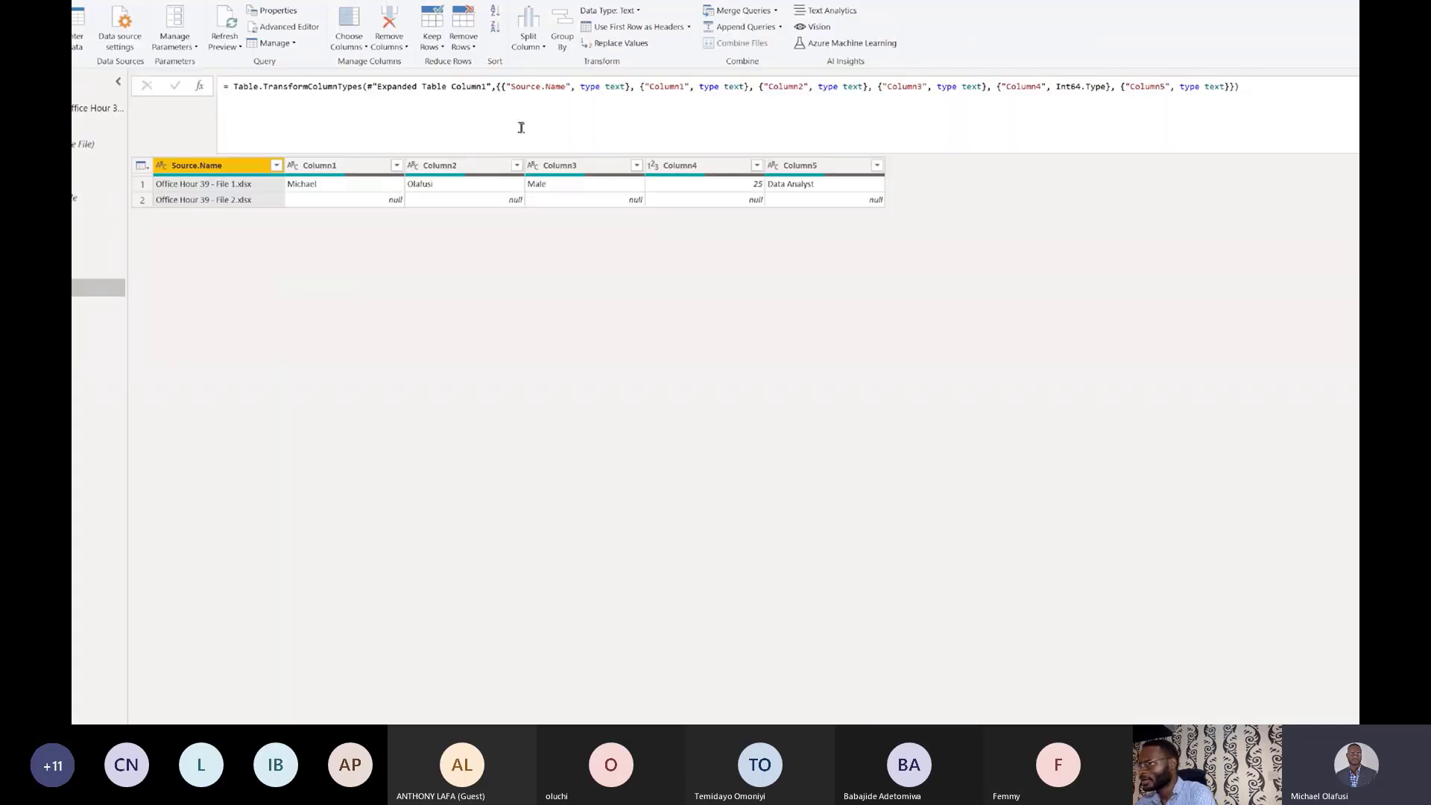
Compare the A1:E1 header rows of the File 1 and File 2 workbooks in Excel, then return to Power Query.
key("alt+Tab")
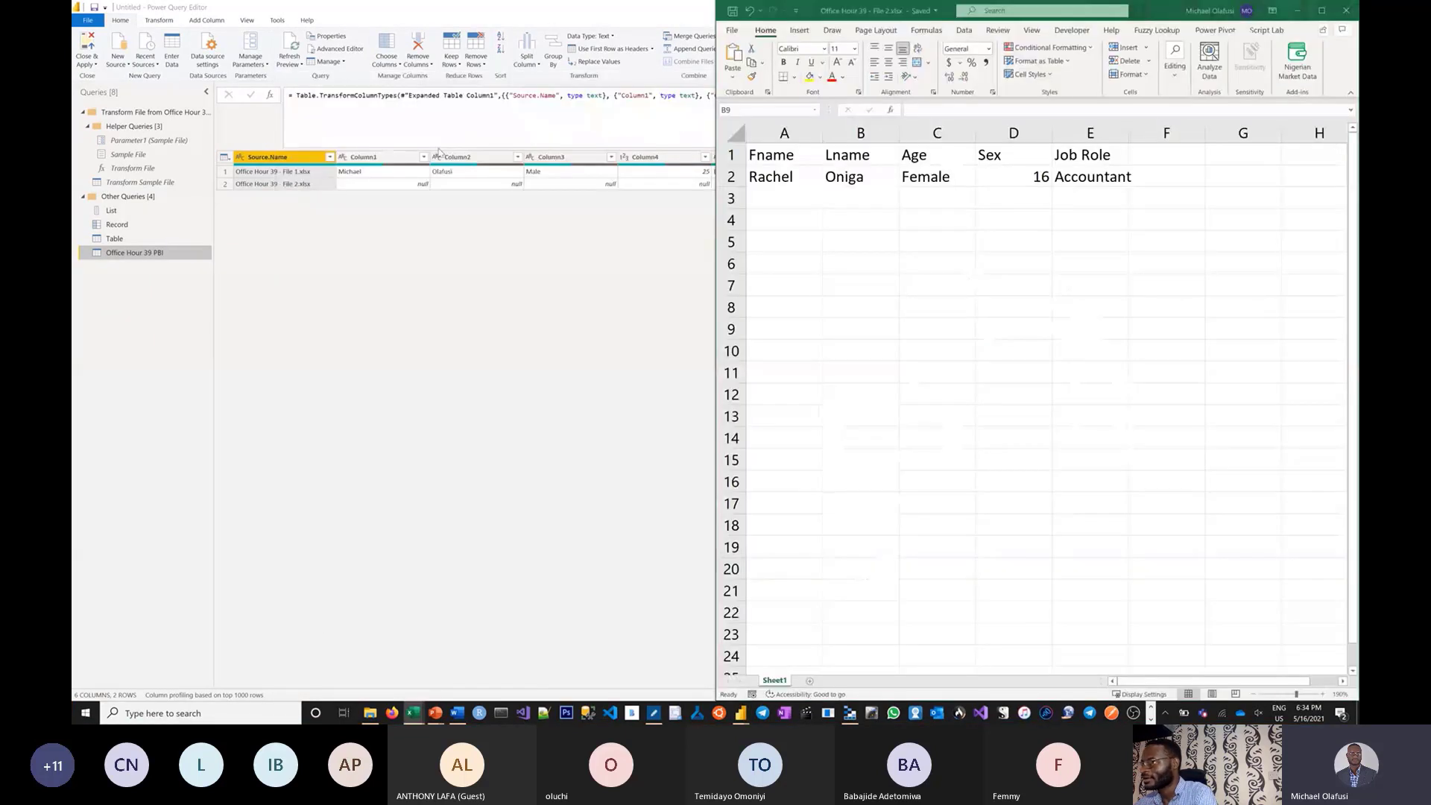
key("alt+Tab")
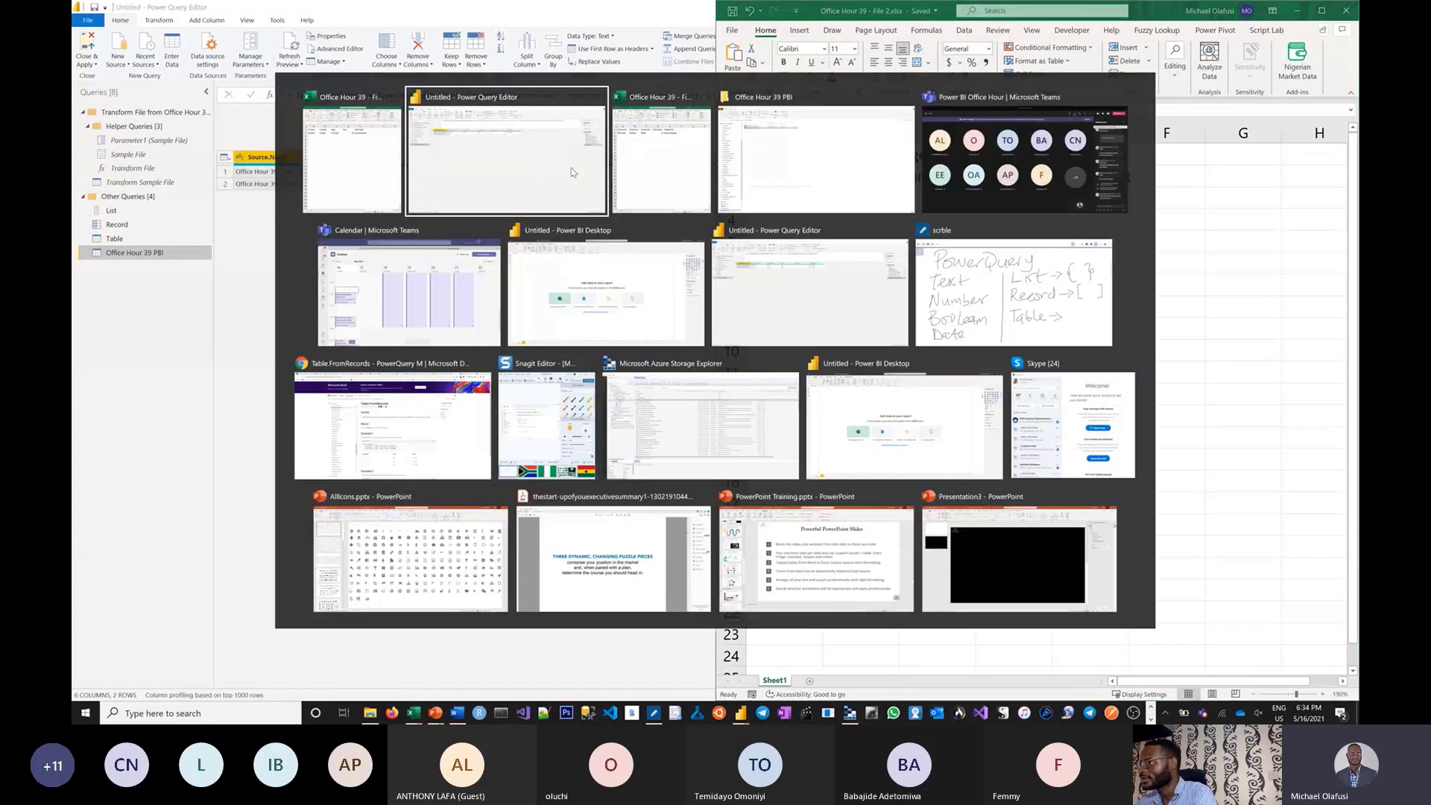
key("Tab")
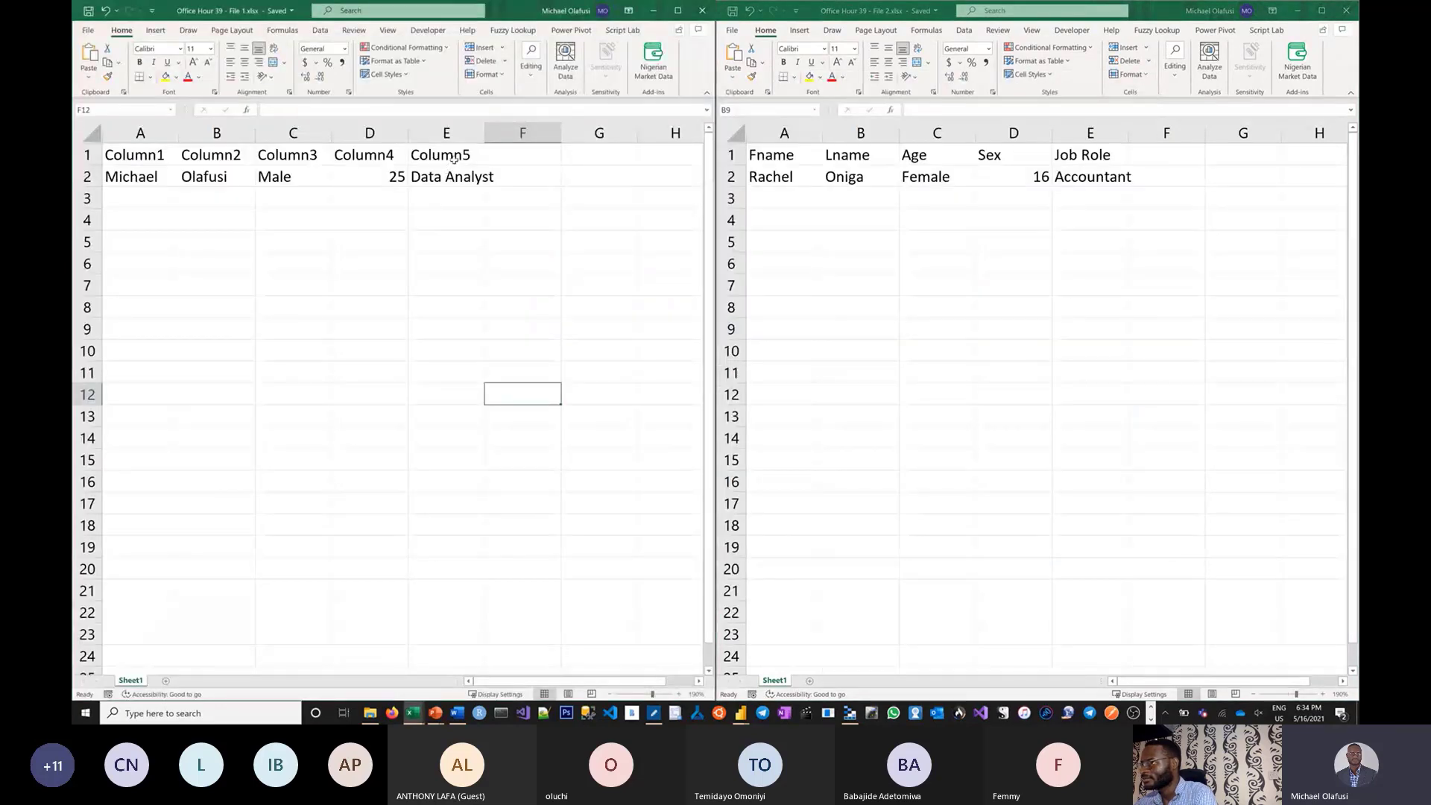
left_click(456, 154)
left_click_drag(458, 153, 152, 148)
left_click(869, 158)
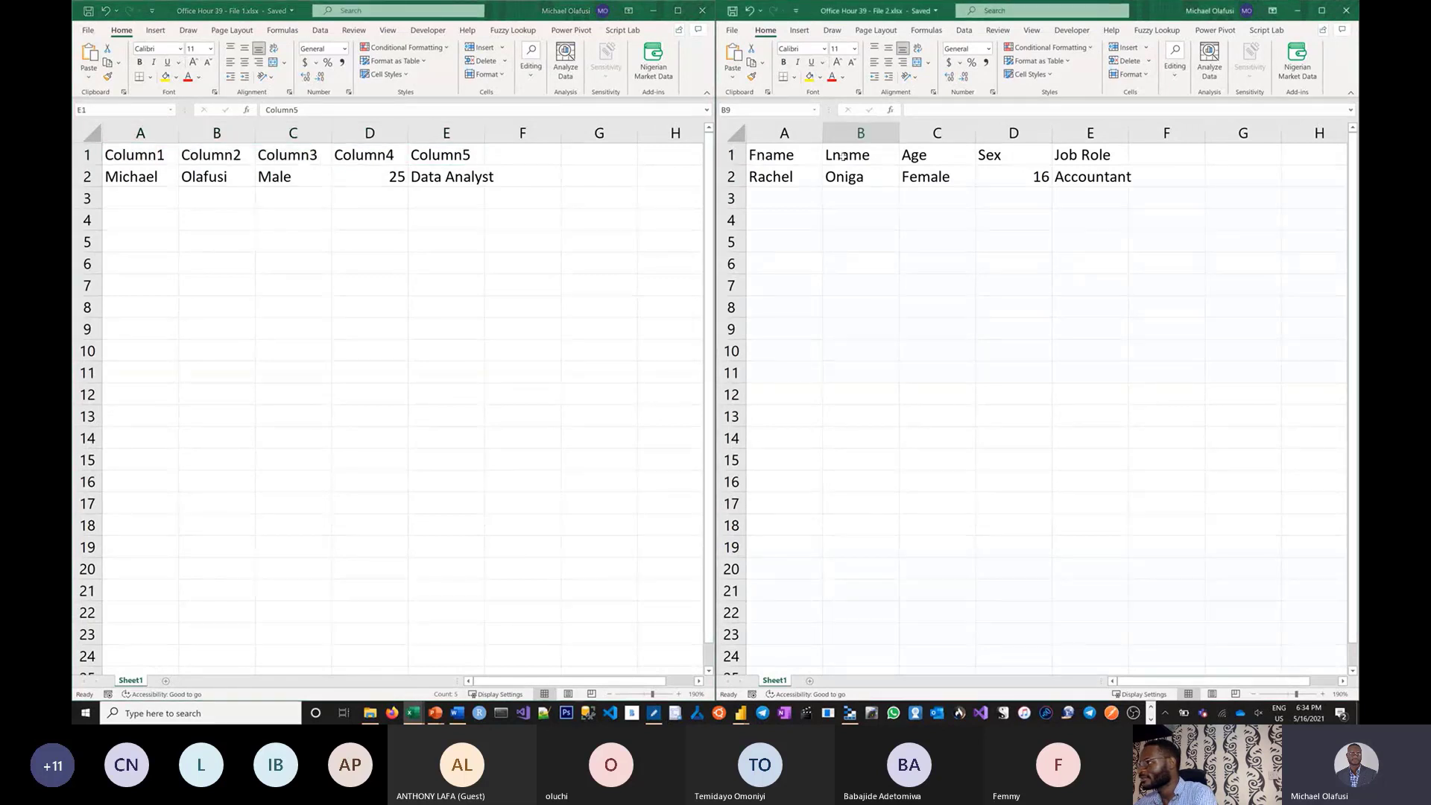
left_click_drag(816, 153, 1059, 154)
left_click(962, 289)
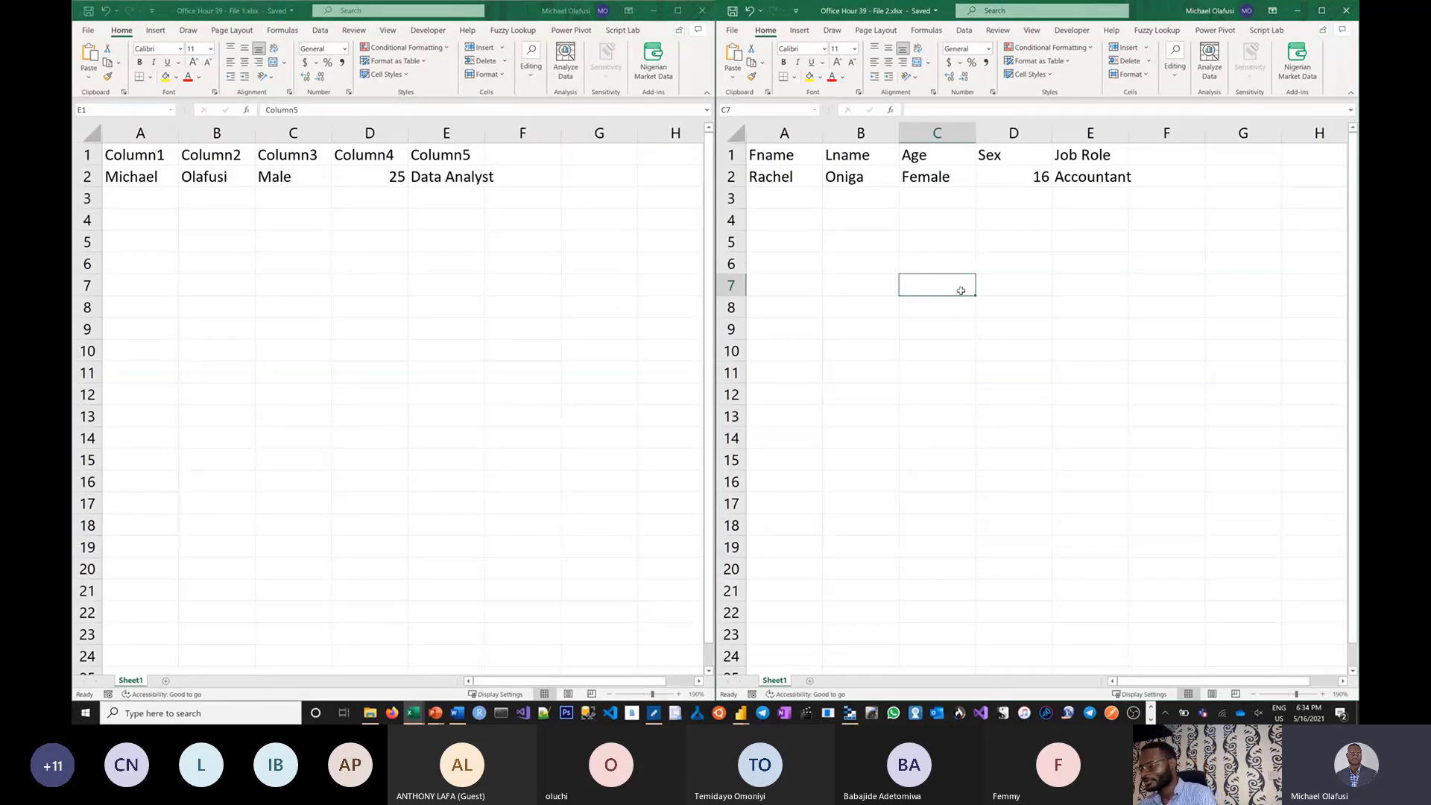
key("alt+Tab")
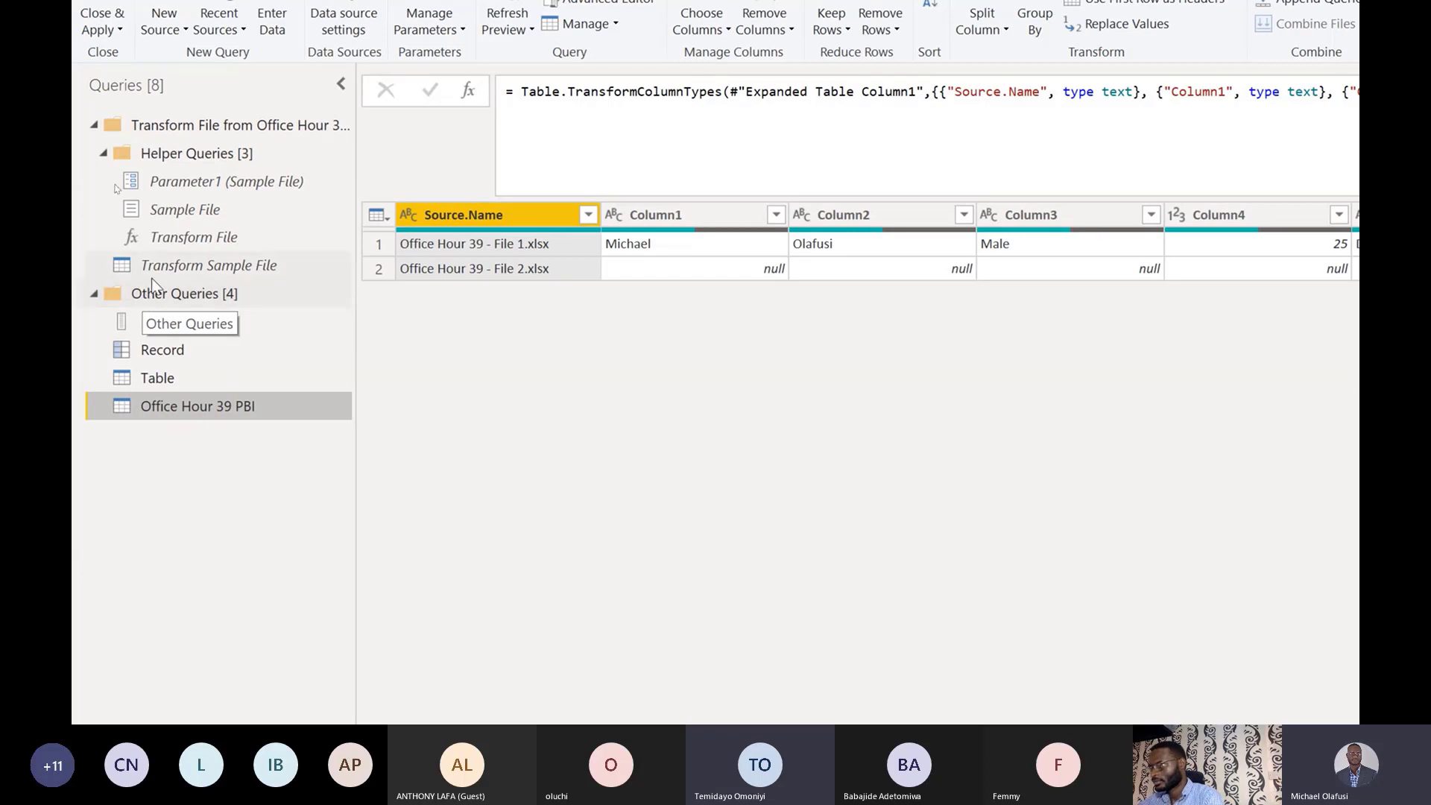
left_click(175, 268)
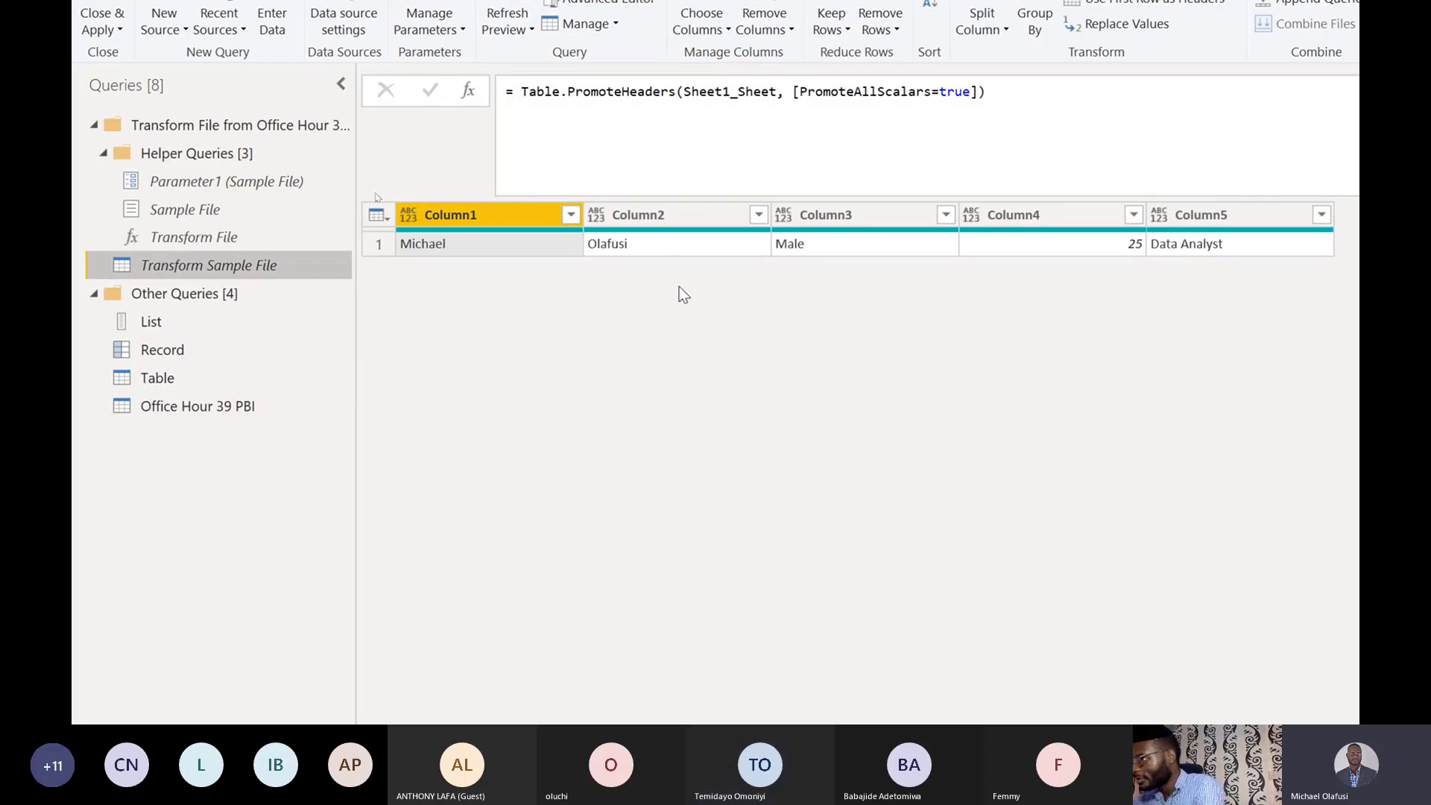
left_click(219, 411)
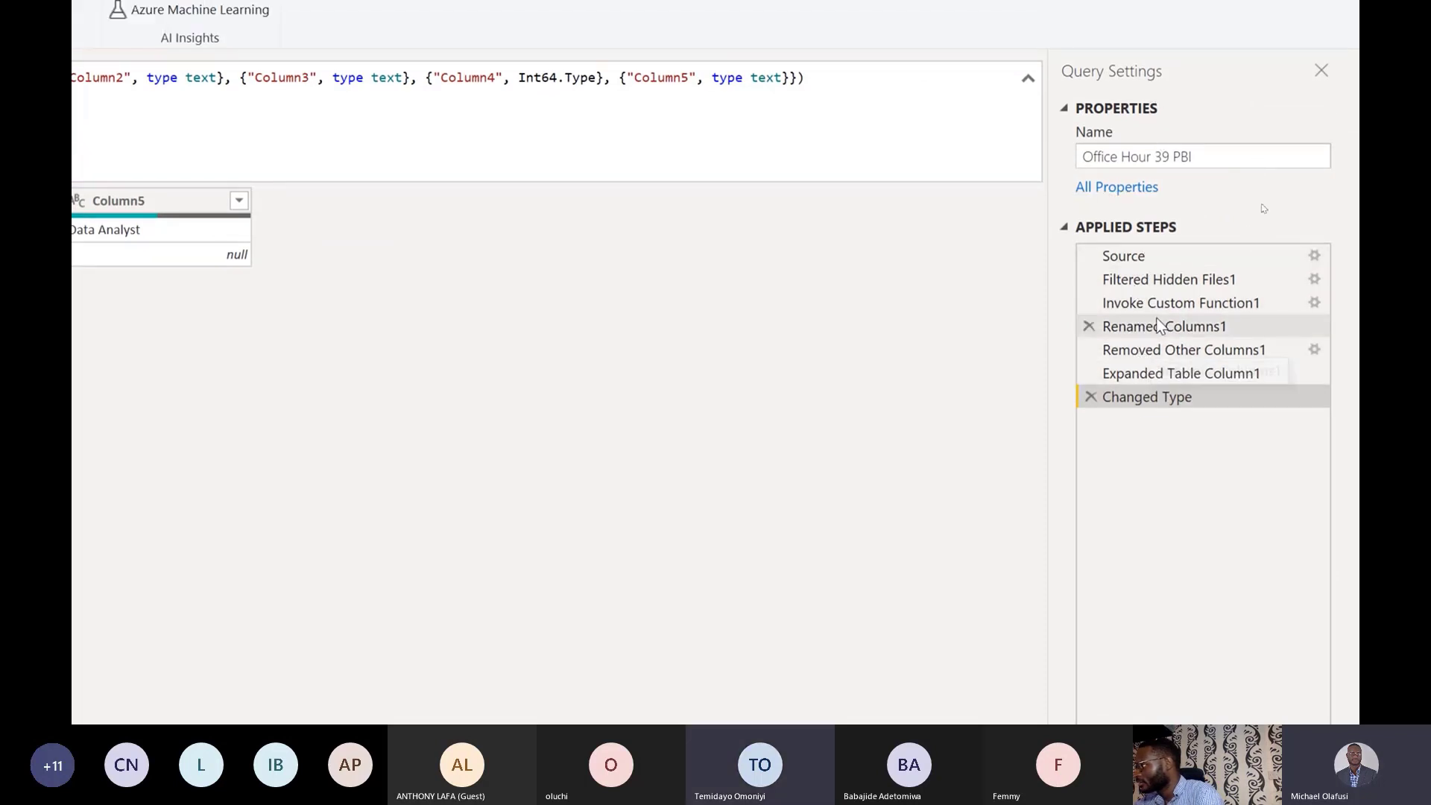
Review Office Hour 39 PBI's applied steps from Source through the expanded columns, then open Transform Sample File.
left_click(1179, 253)
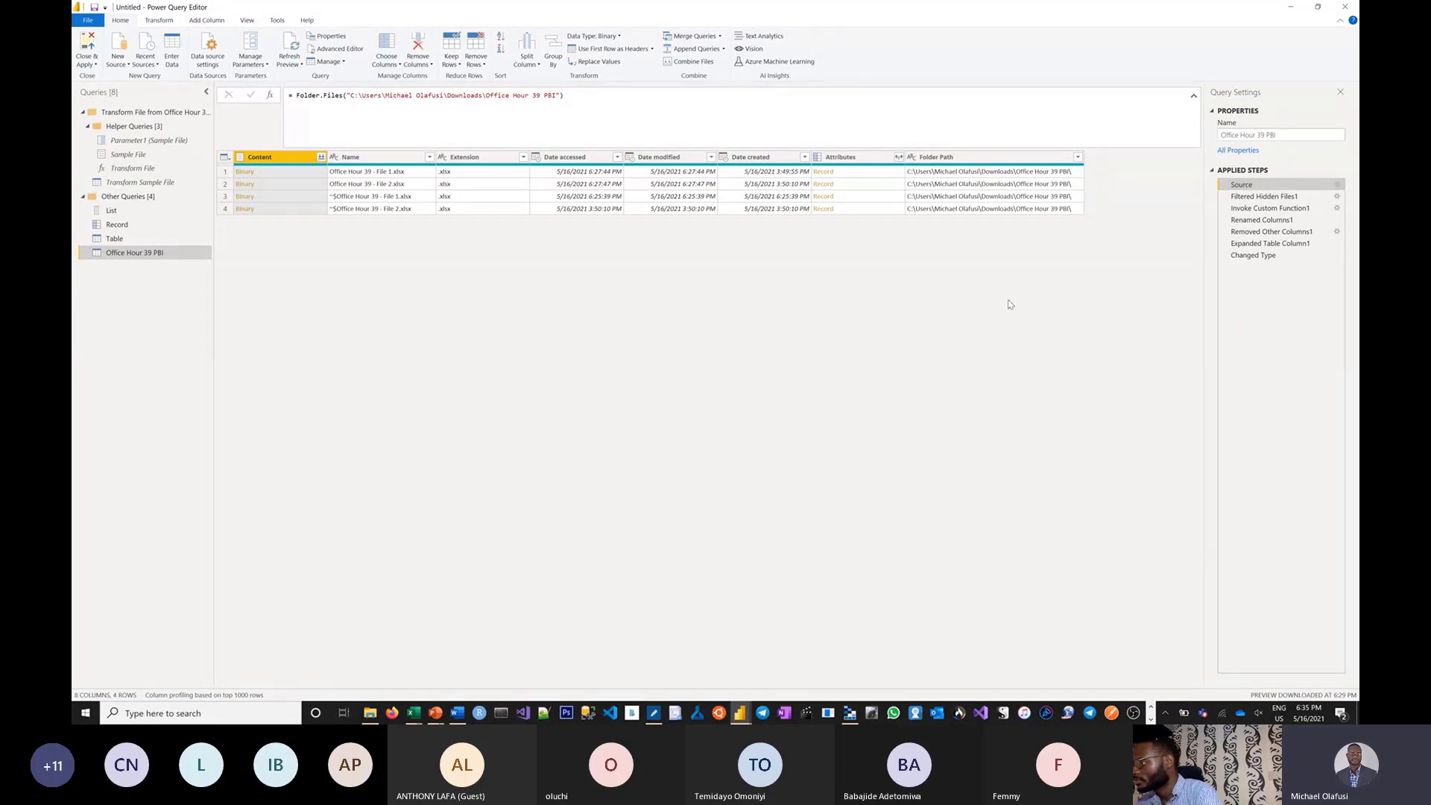
key("ctrl+shift+plus")
key("ctrl+shift+plus")
key("ctrl+shift+plus")
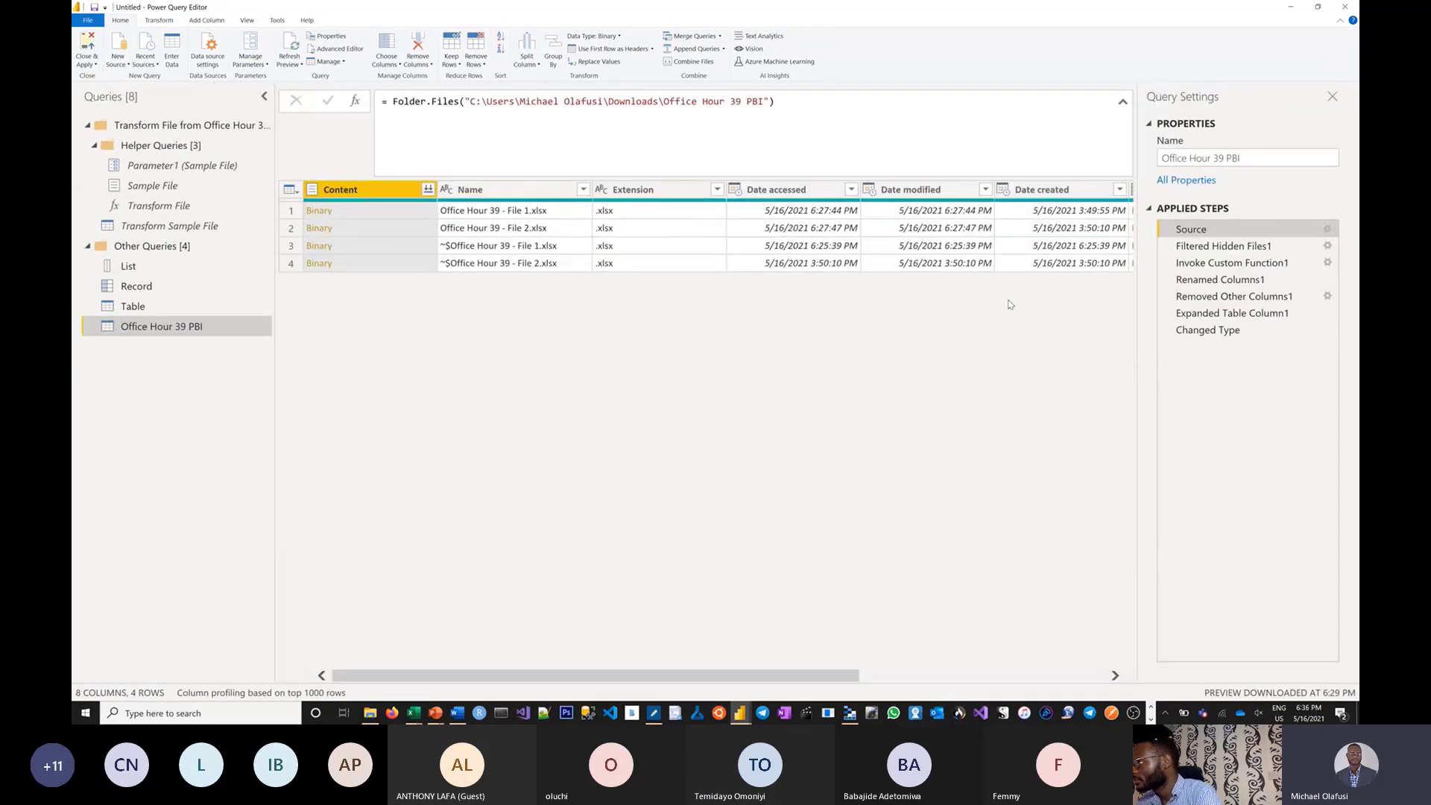
key("ctrl+shift+plus")
key("ctrl+shift+plus")
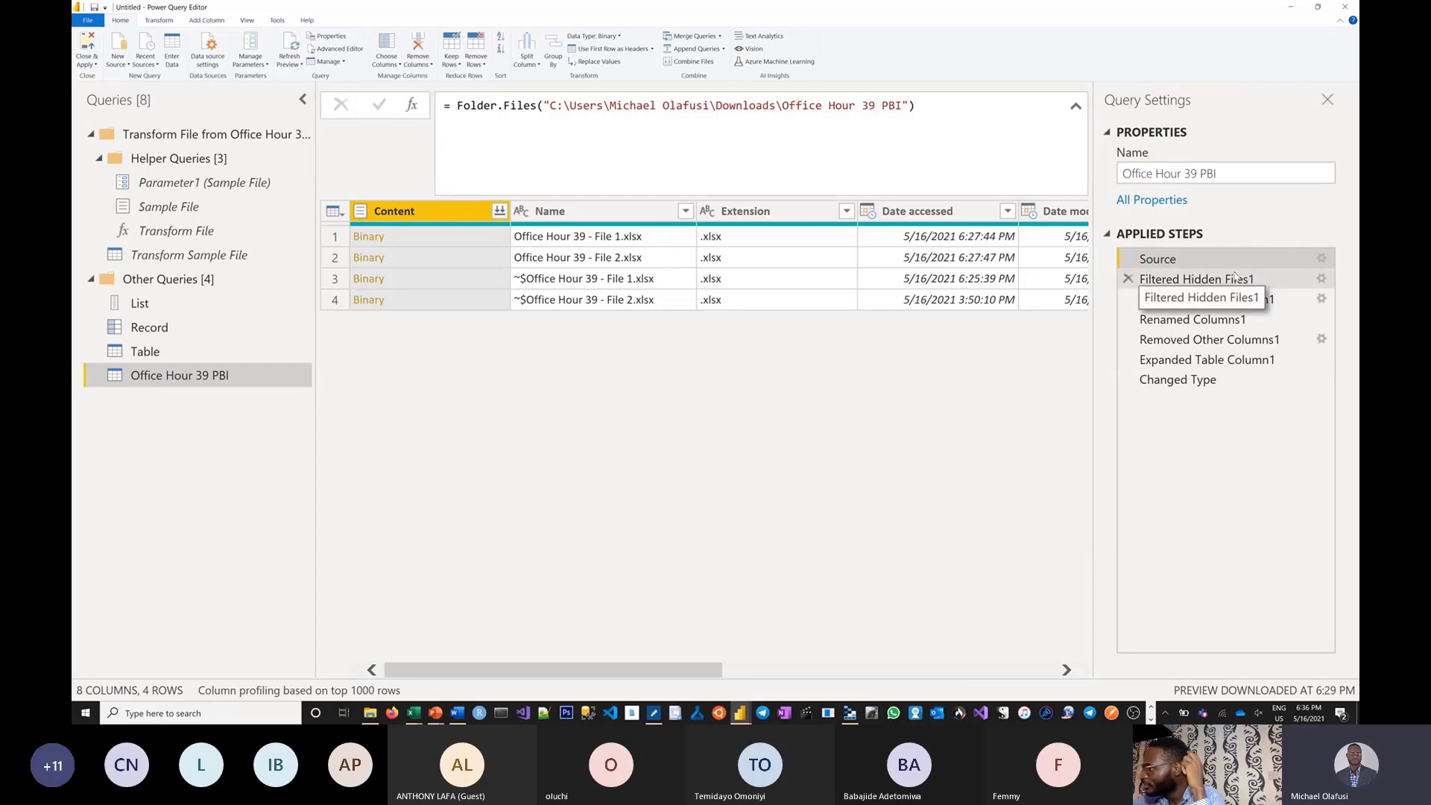
left_click(1193, 280)
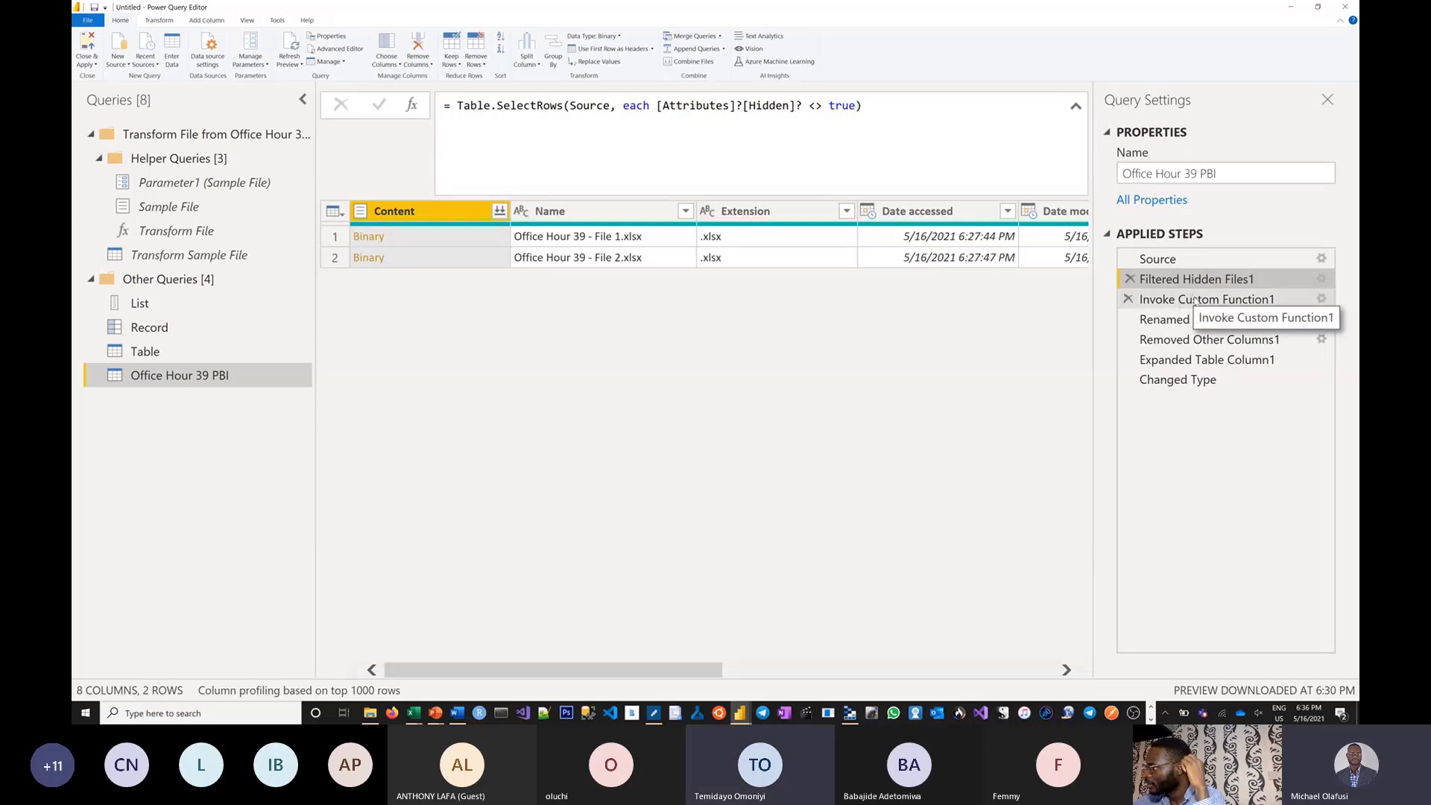
left_click(1195, 300)
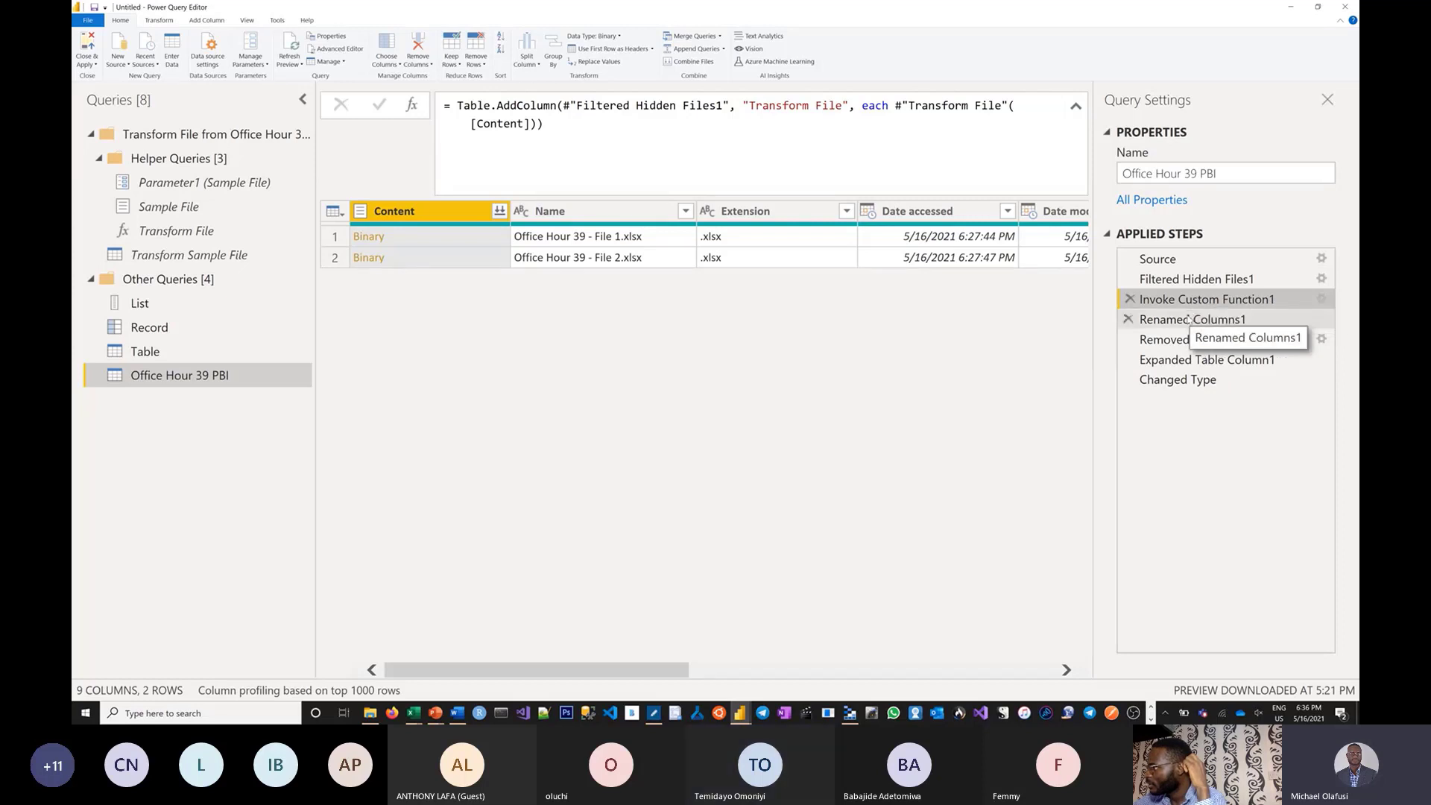
left_click(1189, 319)
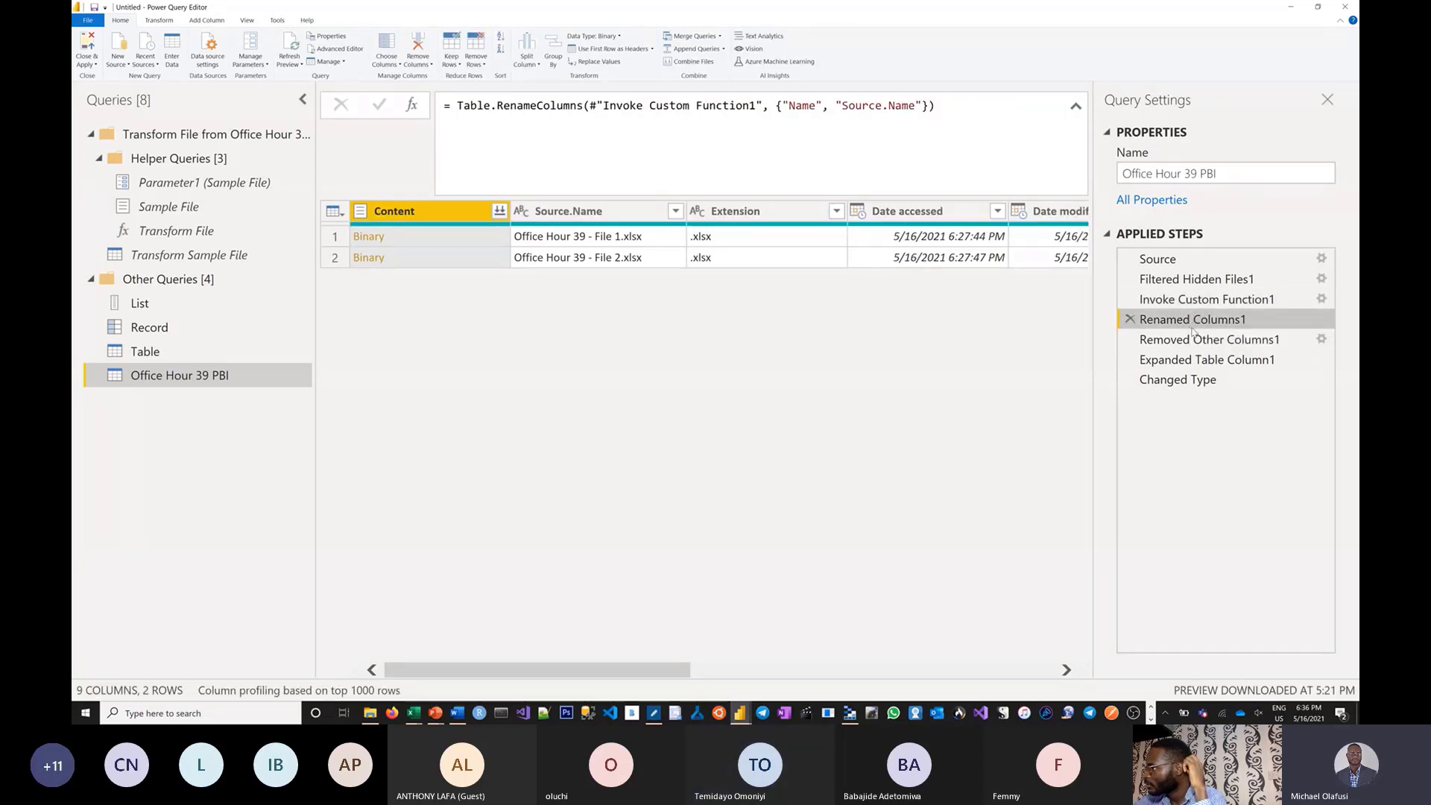
left_click(1195, 341)
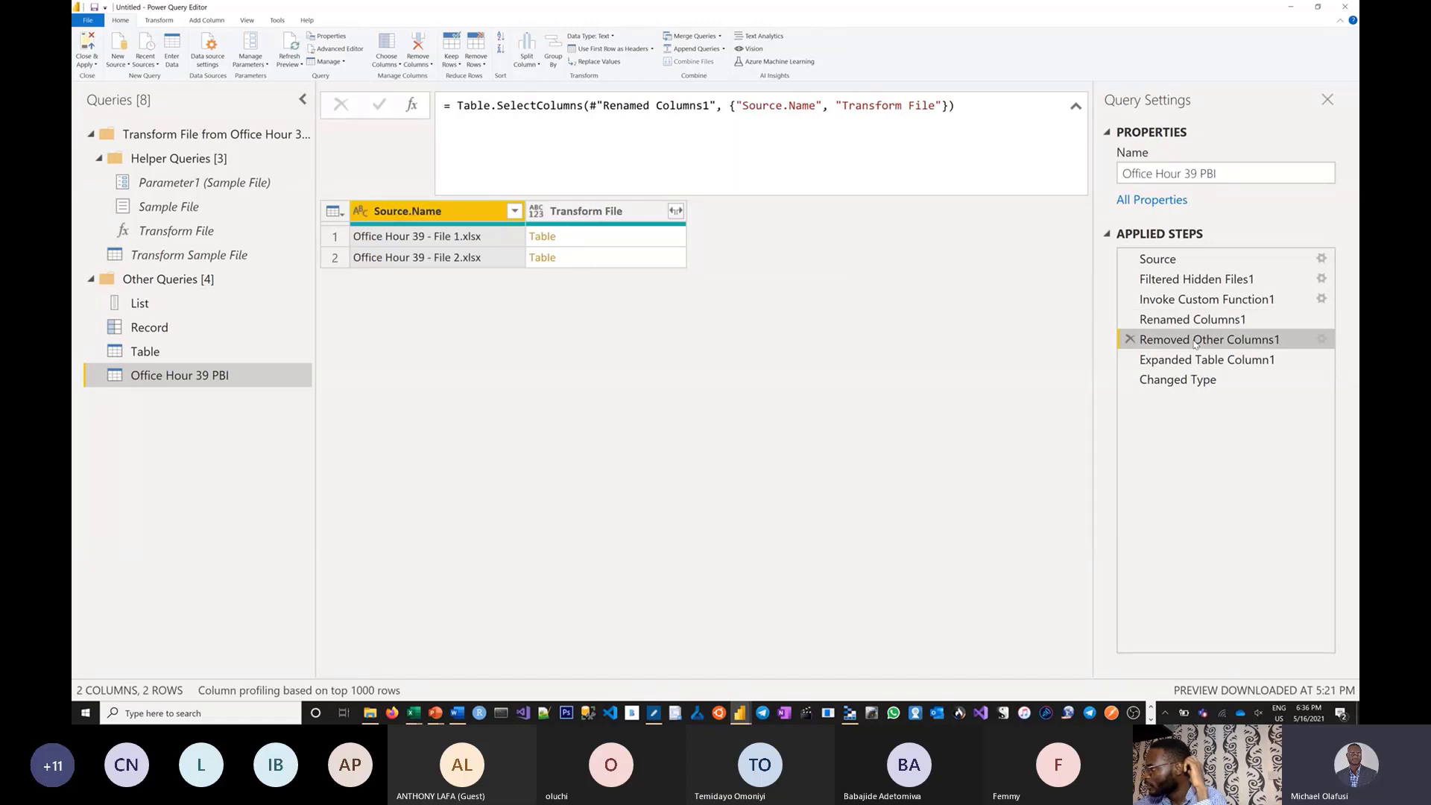
left_click(1185, 360)
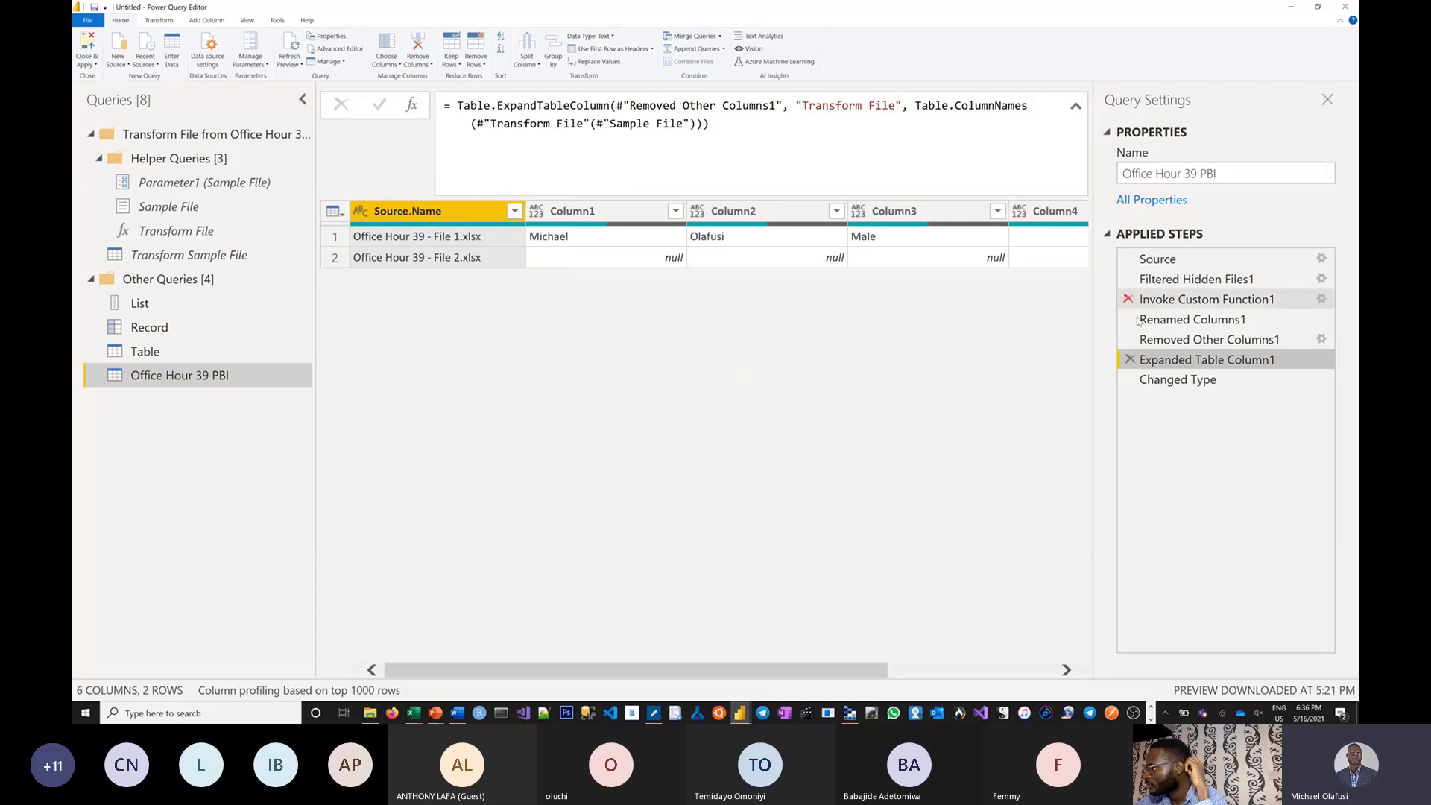
left_click(1176, 339)
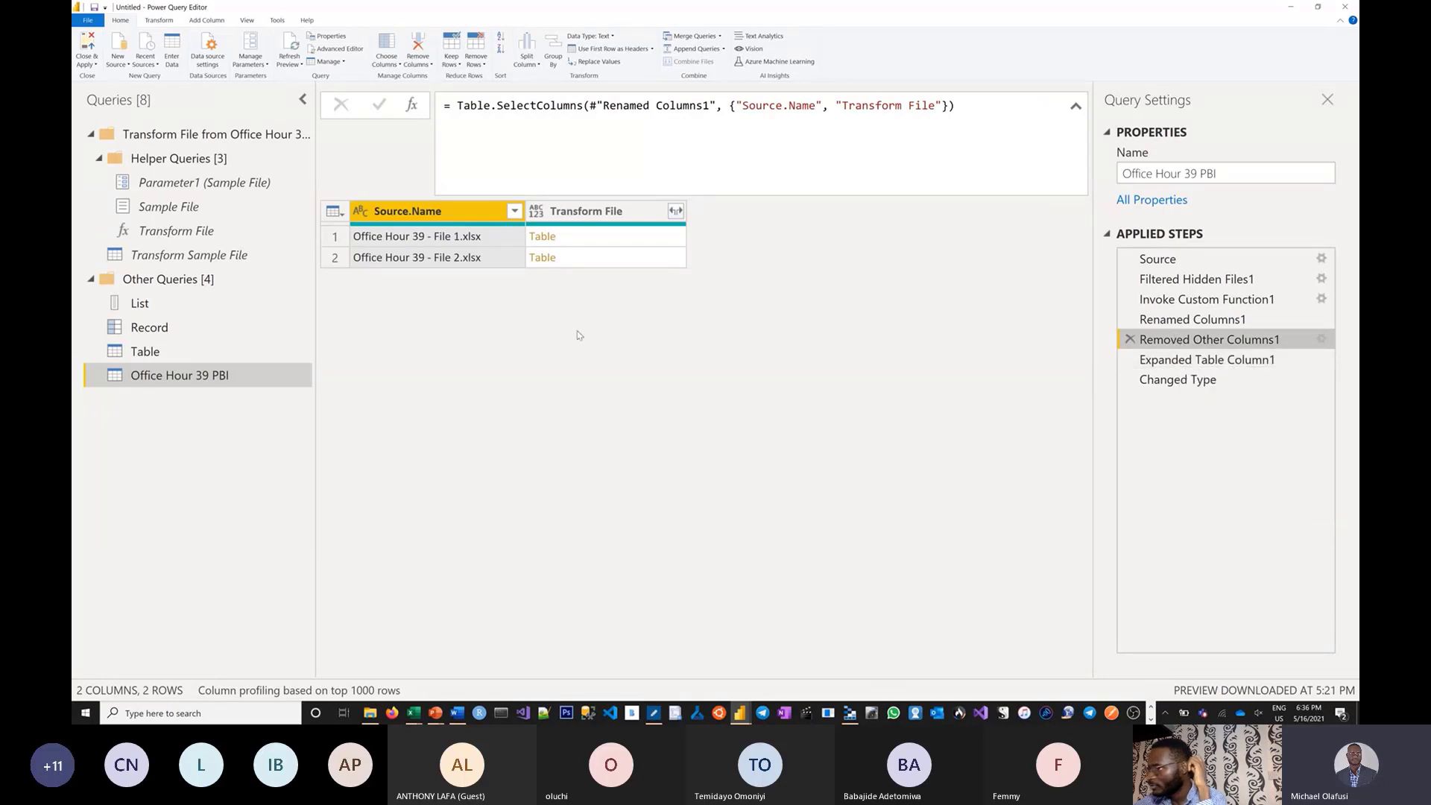
left_click(243, 258)
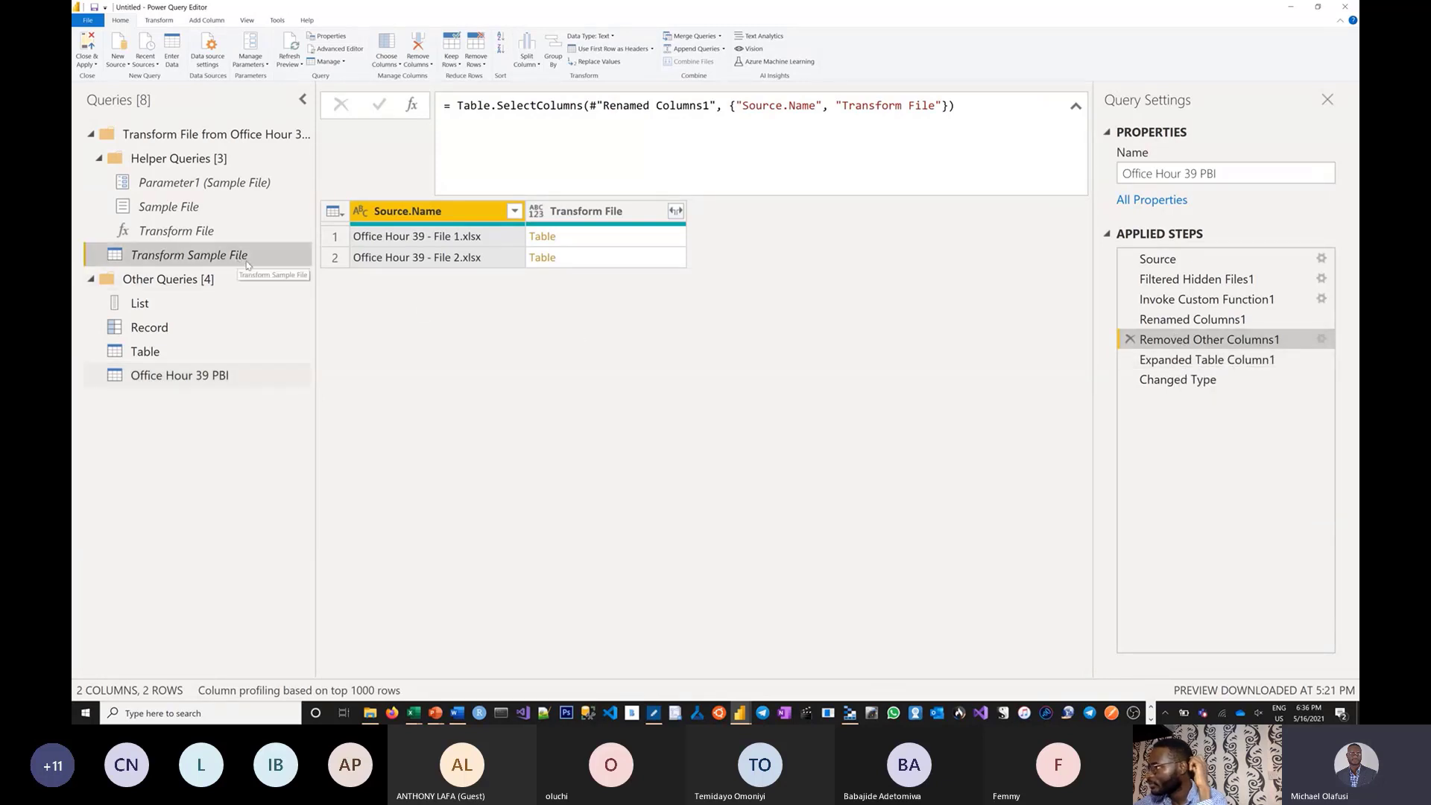
Review Transform Sample File's Source, Navigation and Promoted Headers steps, then delete Promoted Headers.
left_click(1162, 264)
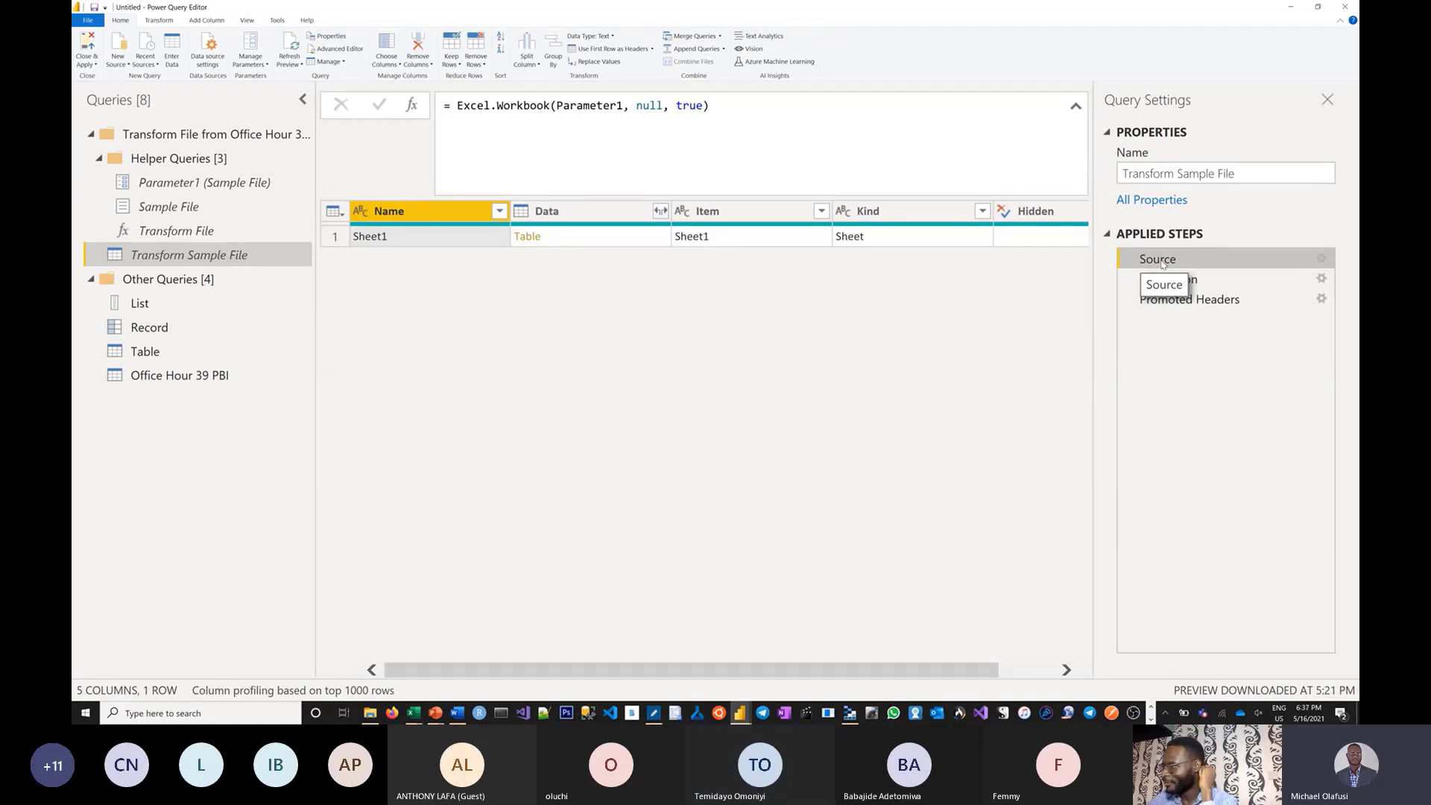
left_click(1211, 286)
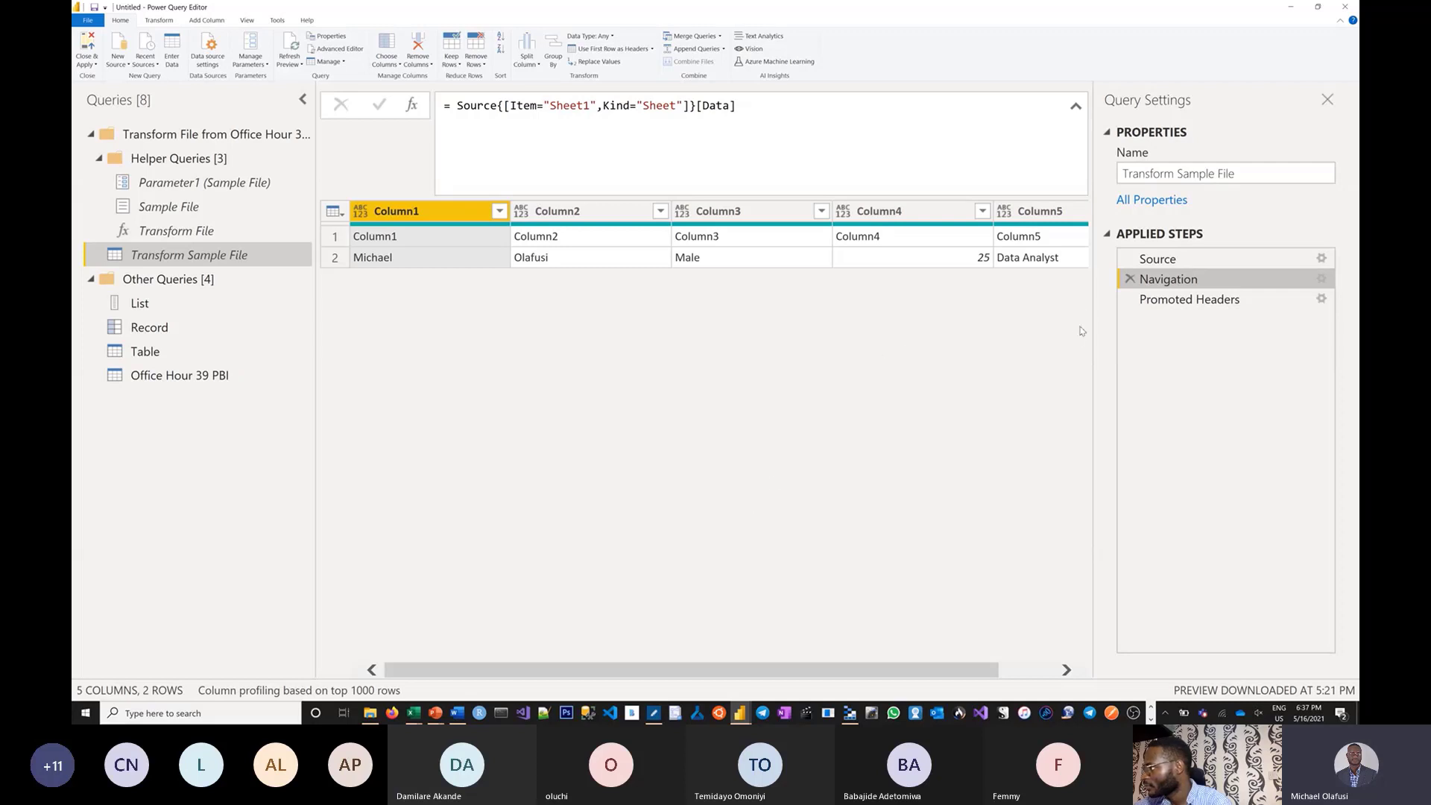
left_click(1171, 302)
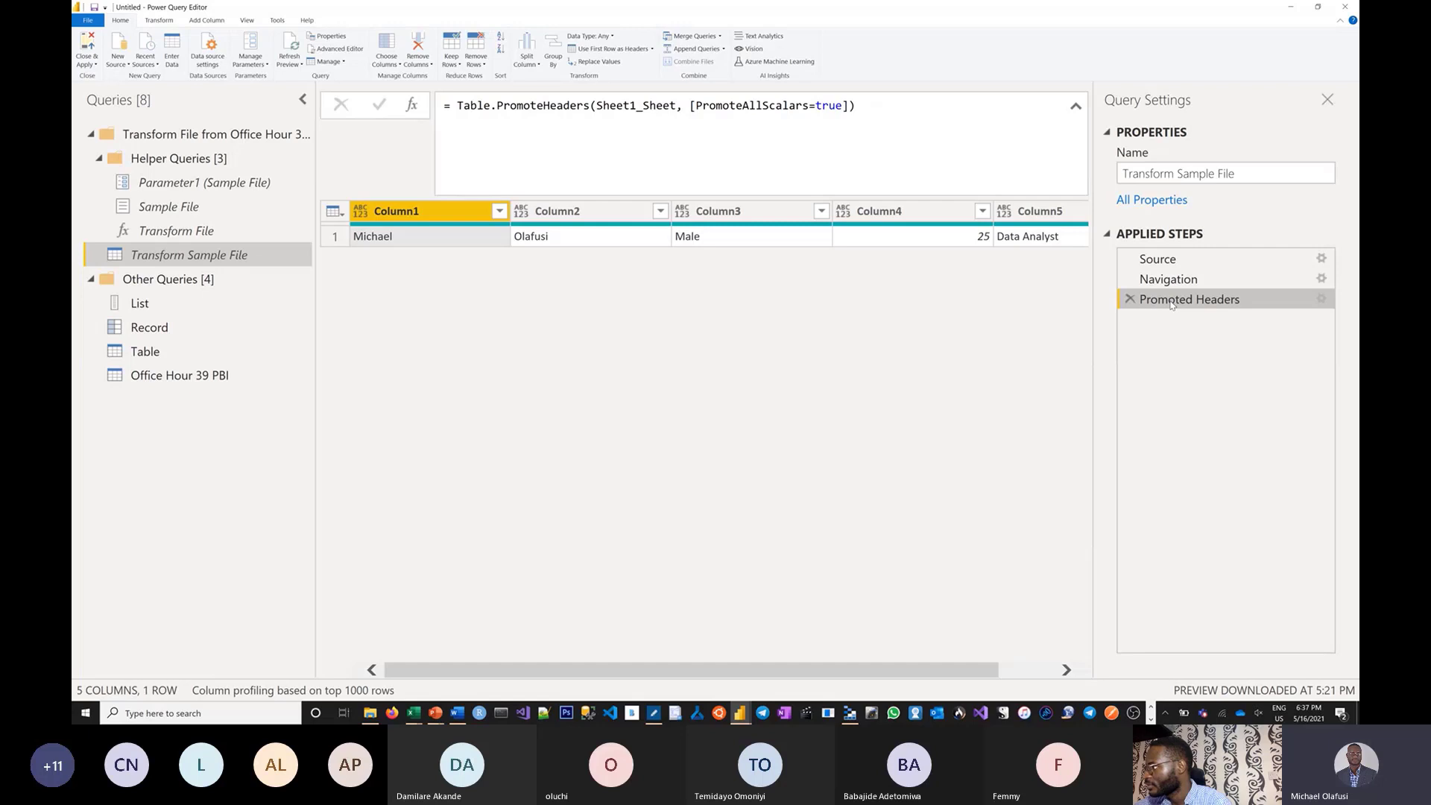
left_click(1165, 281)
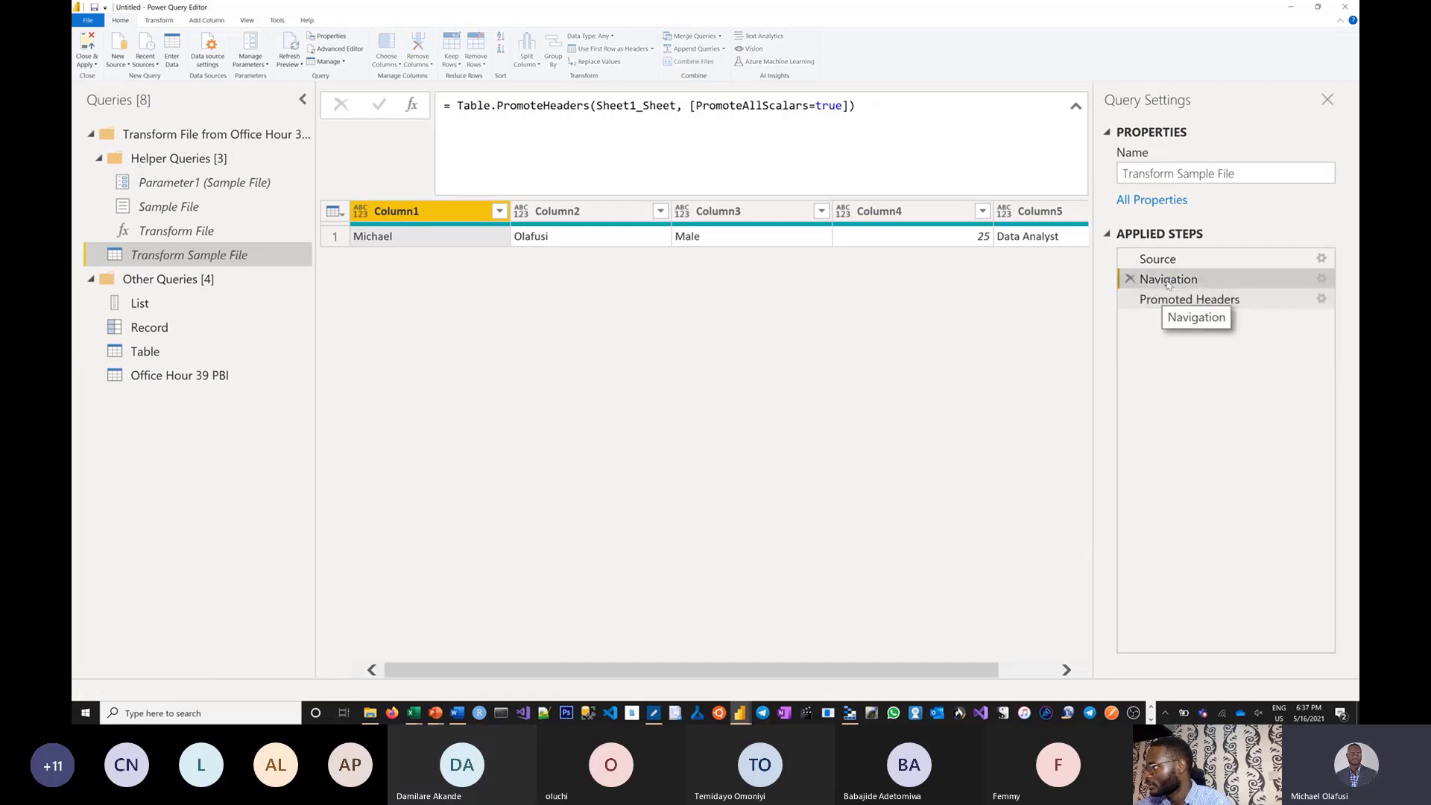
left_click(1158, 306)
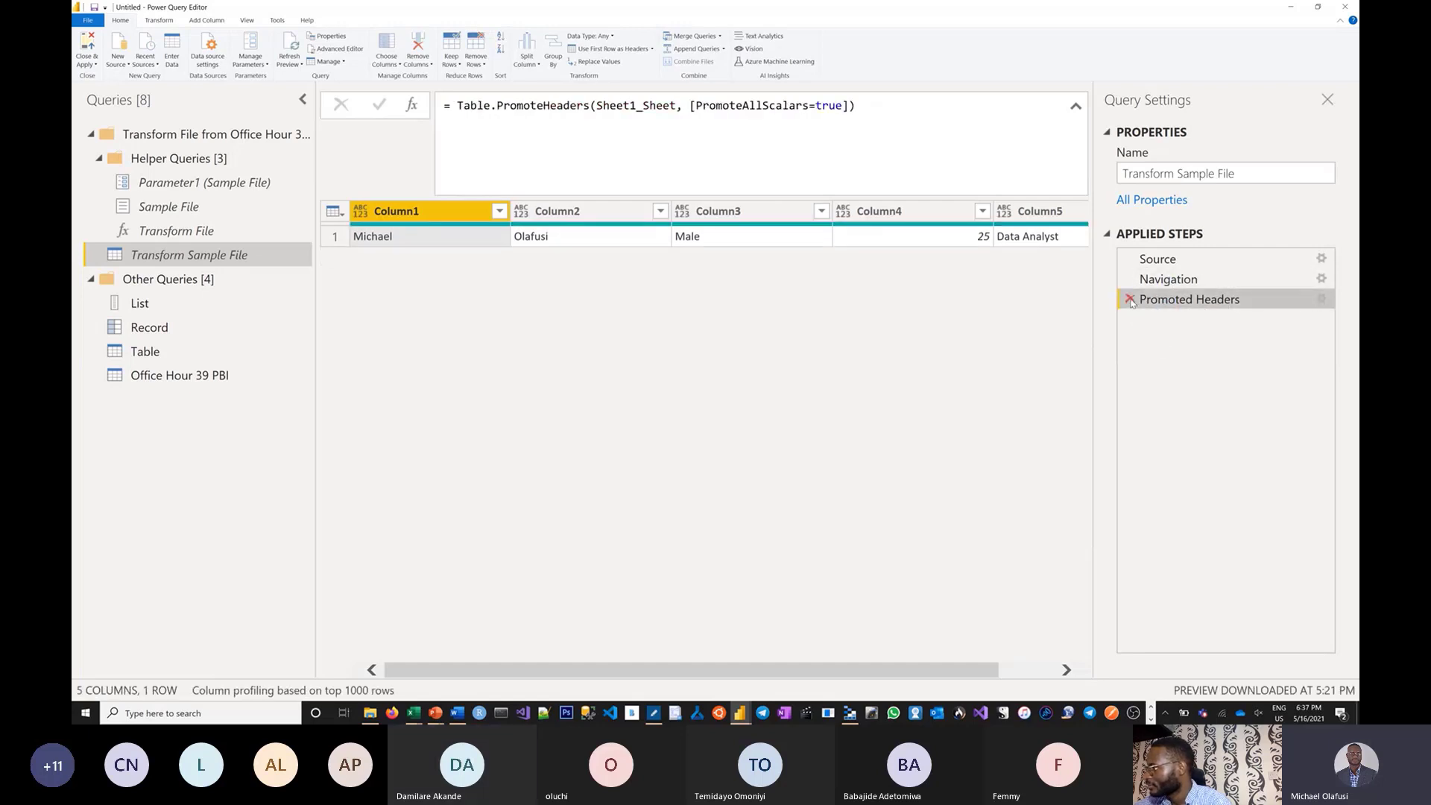
left_click(1130, 299)
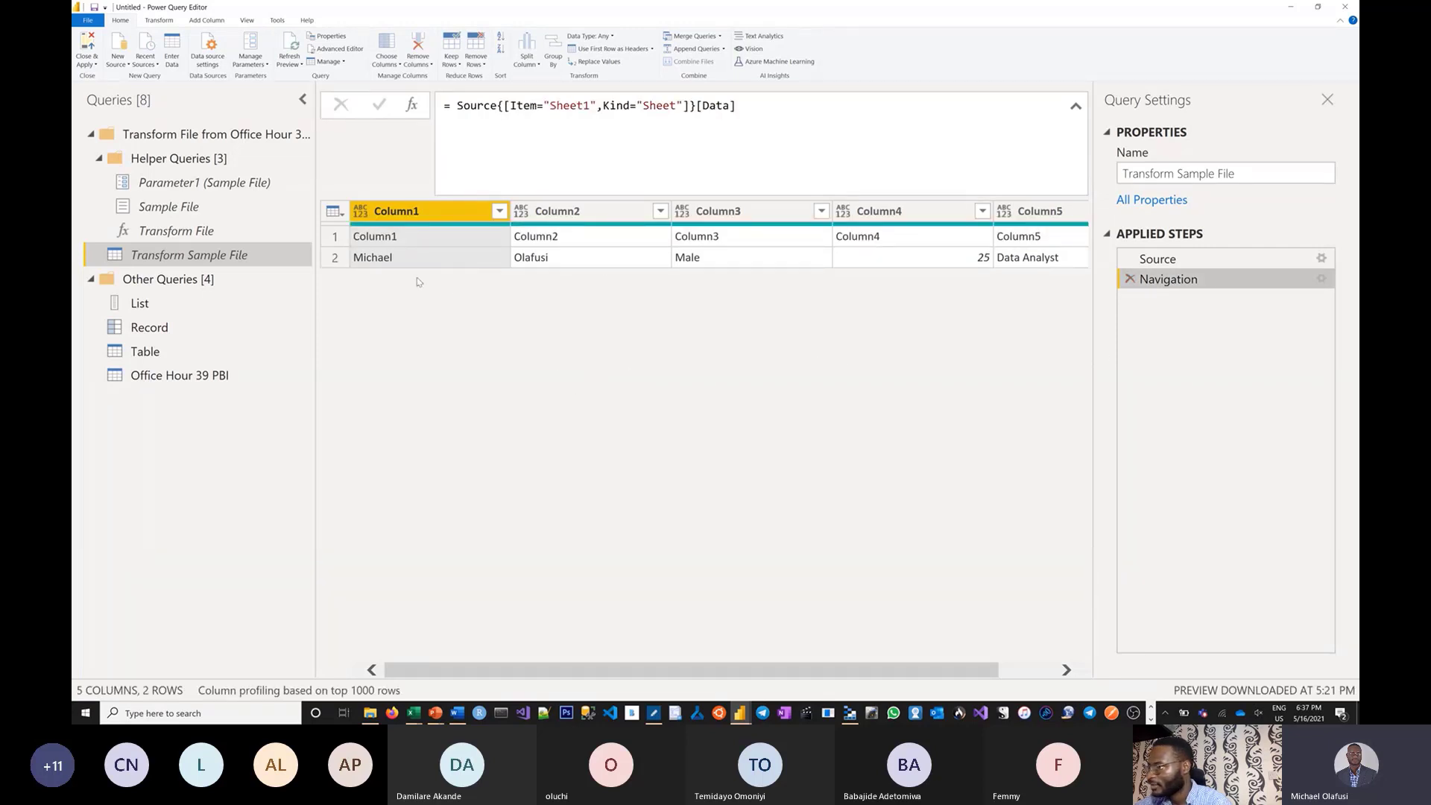
left_click(169, 375)
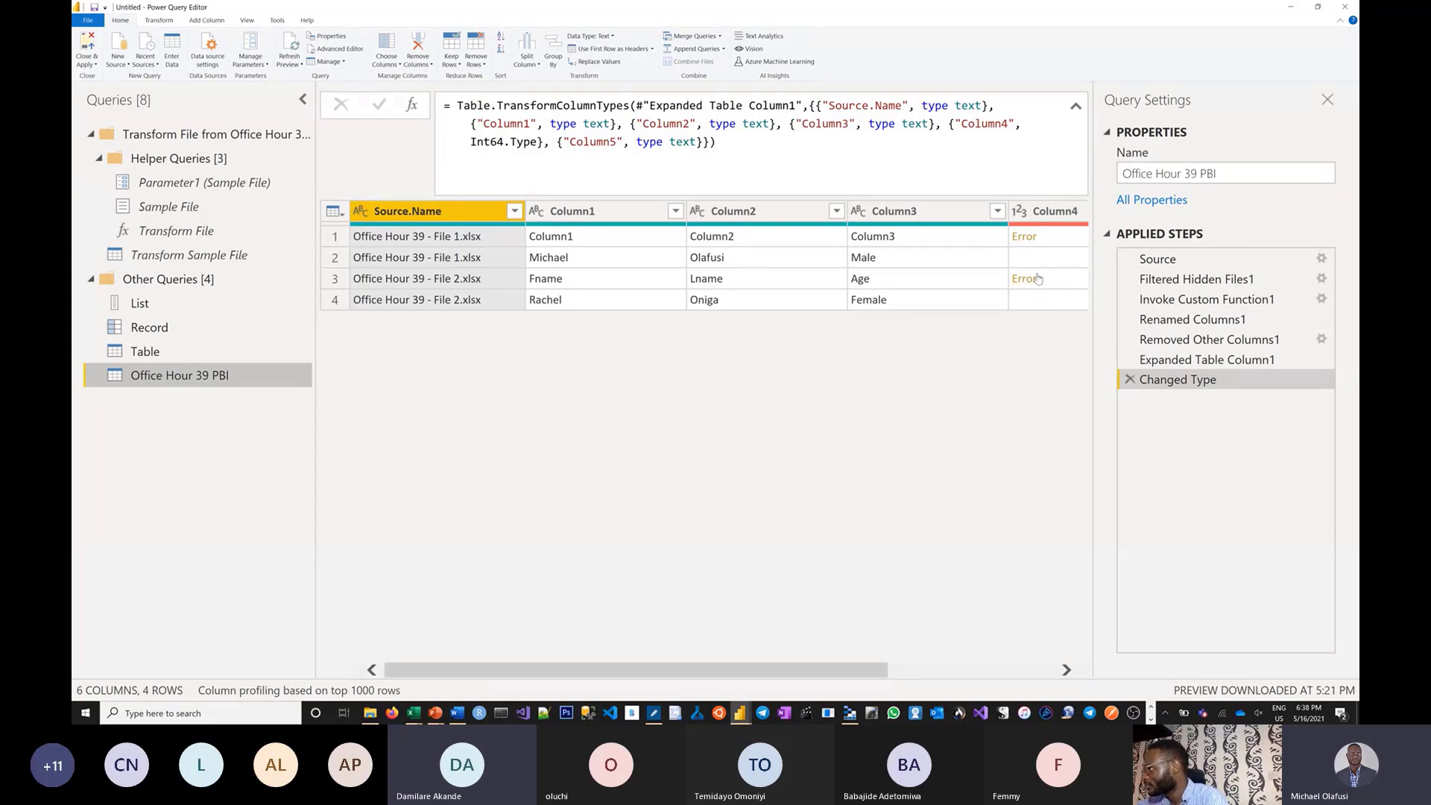
Remove the error rows from Column4 of Office Hour 39 PBI.
left_click_drag(758, 672, 962, 632)
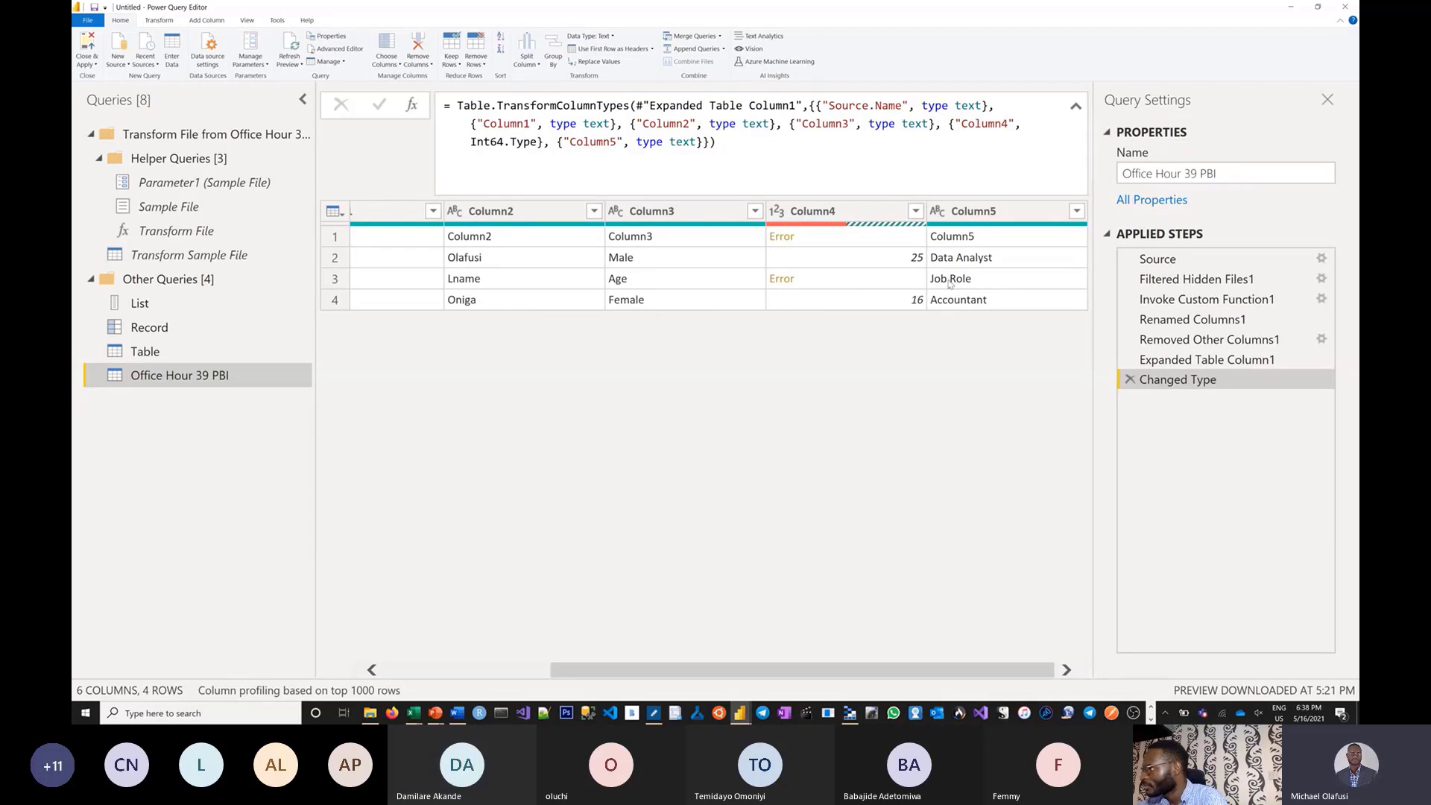
left_click(915, 210)
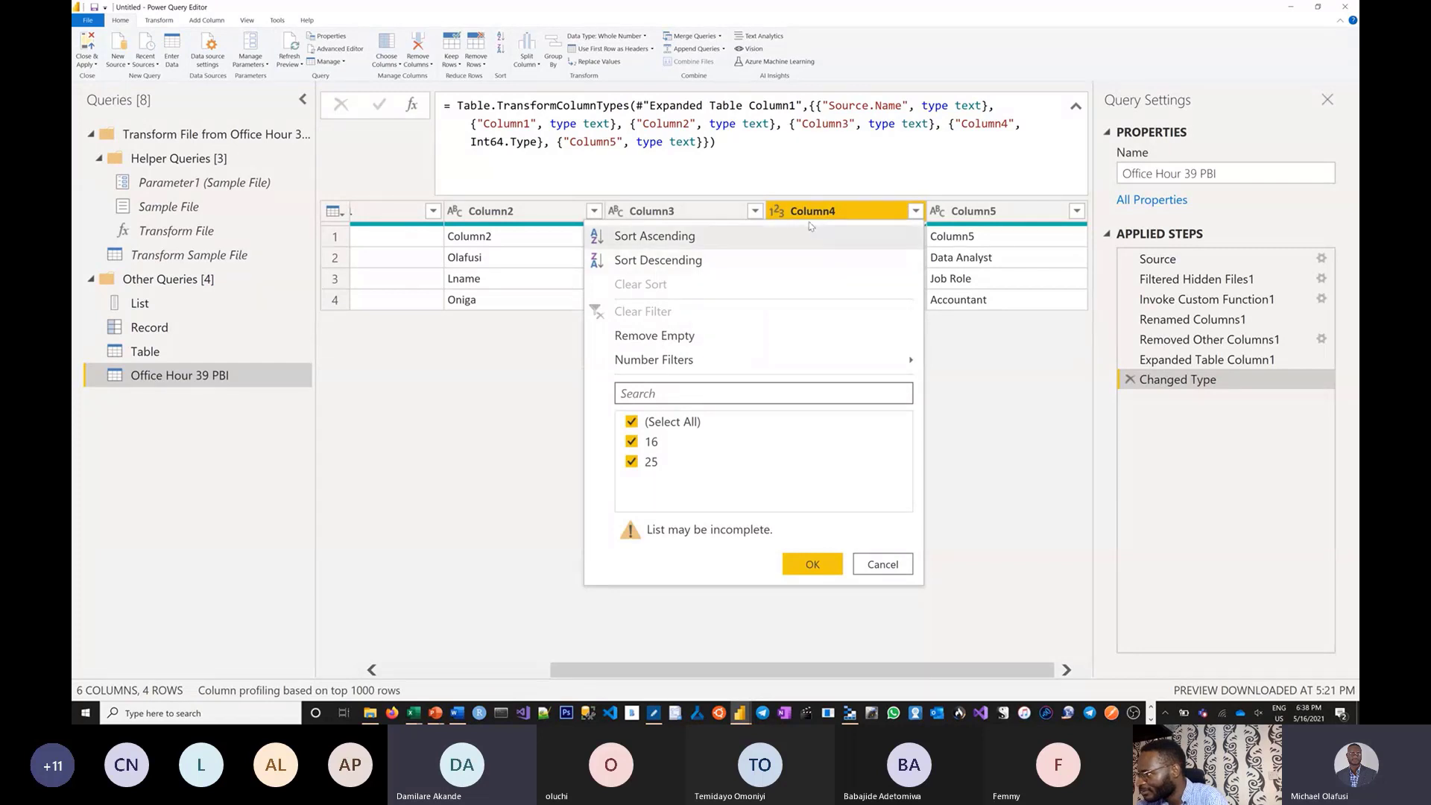
right_click(831, 211)
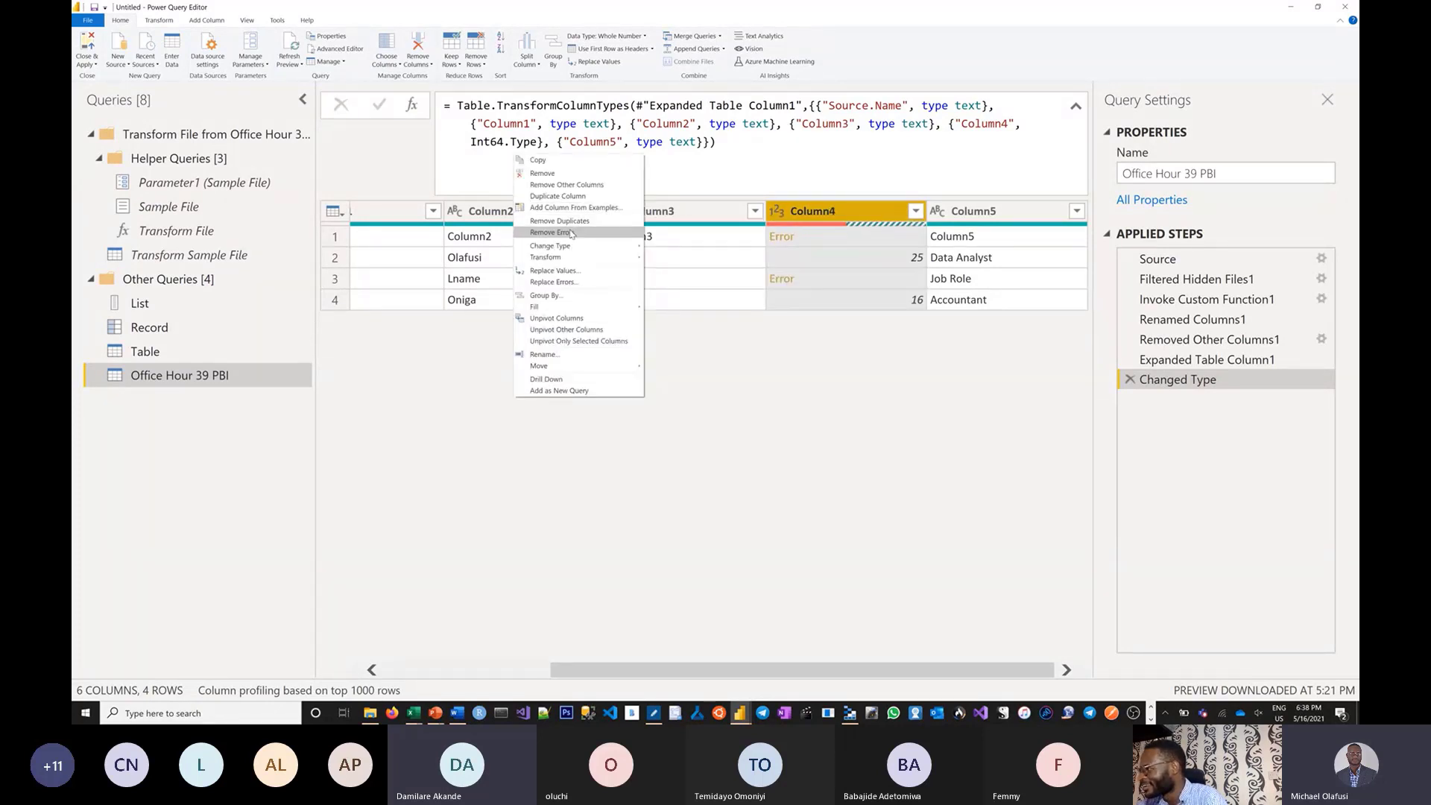
left_click(572, 234)
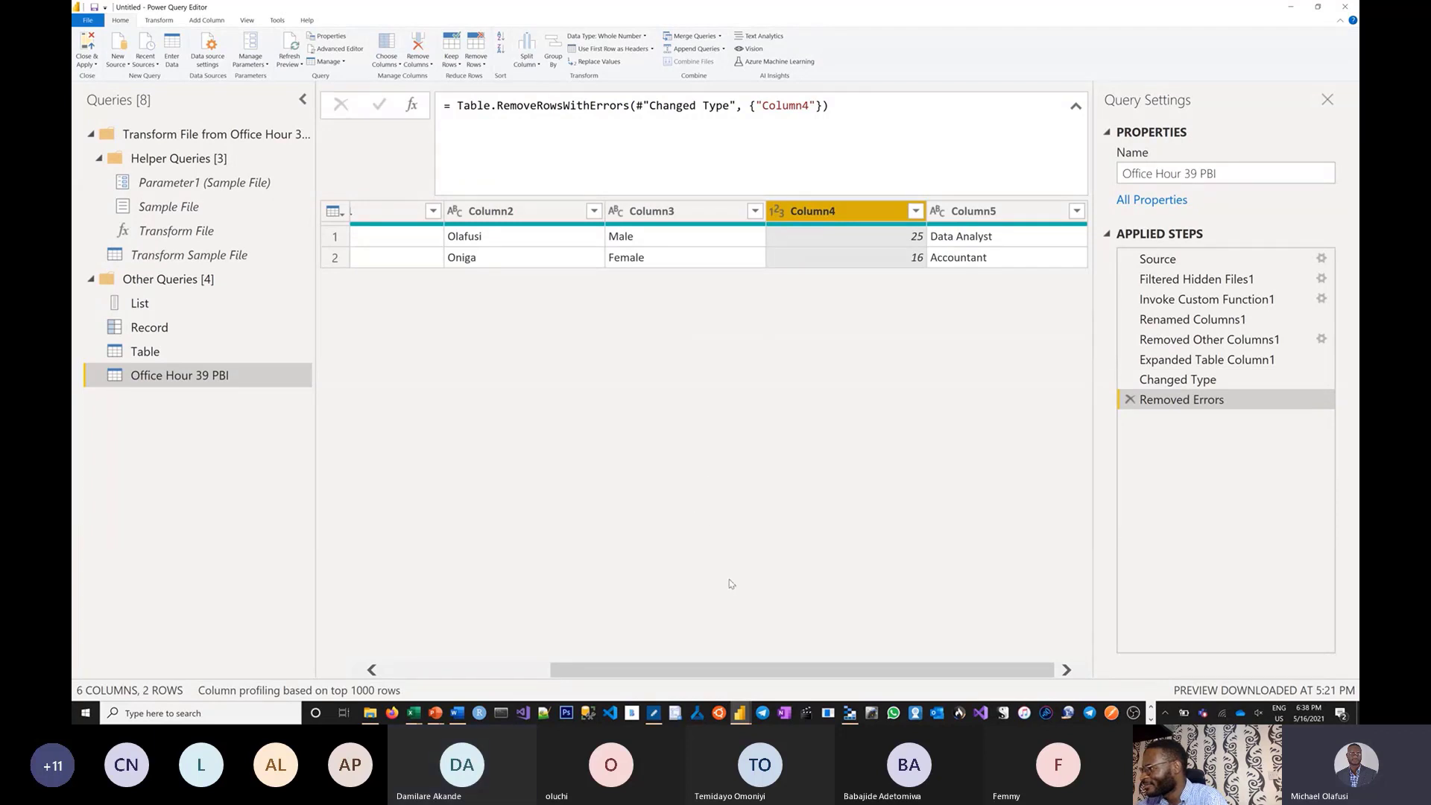
Delete the Removed Errors and Changed Type steps from Applied Steps.
left_click_drag(619, 676, 652, 660)
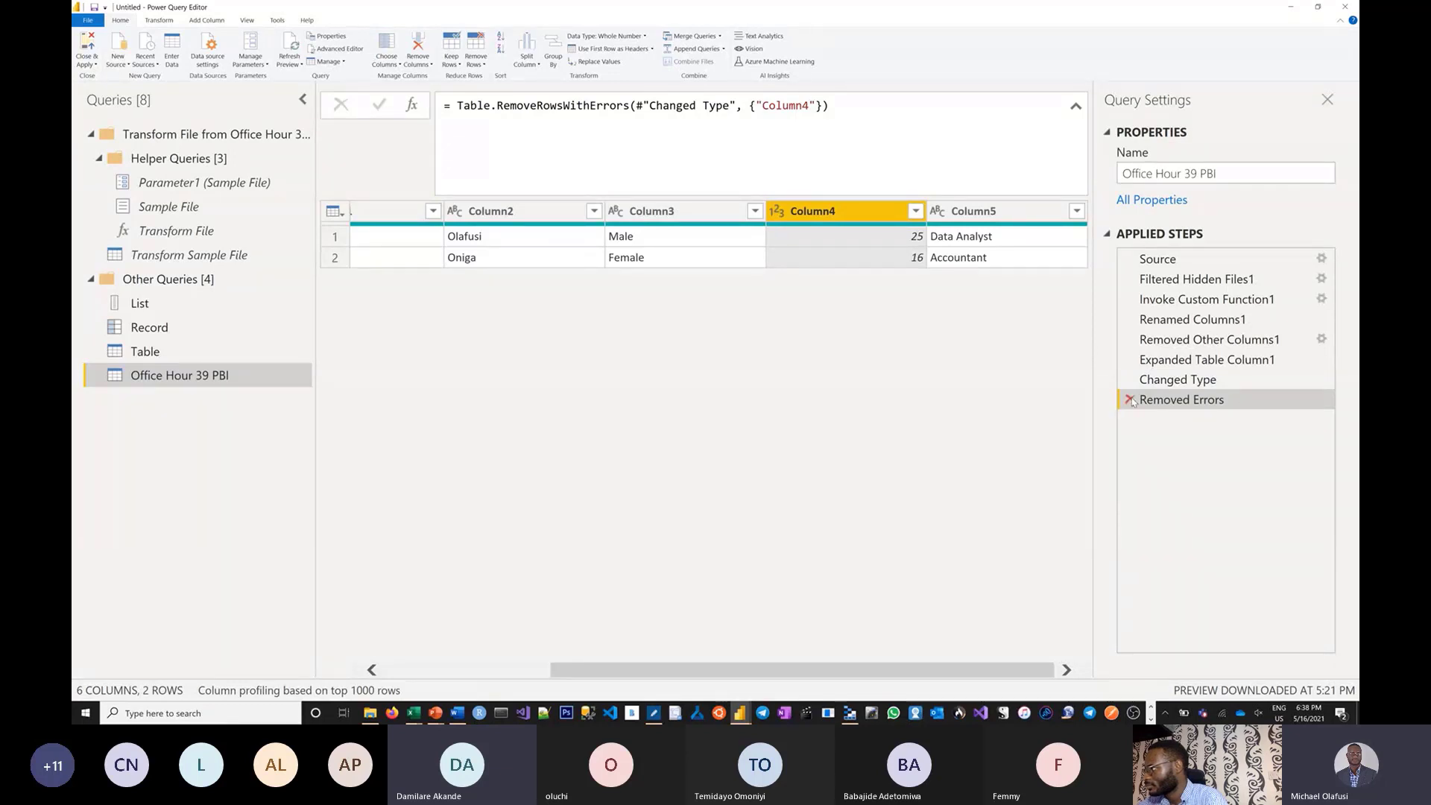
left_click(1129, 400)
left_click(1129, 379)
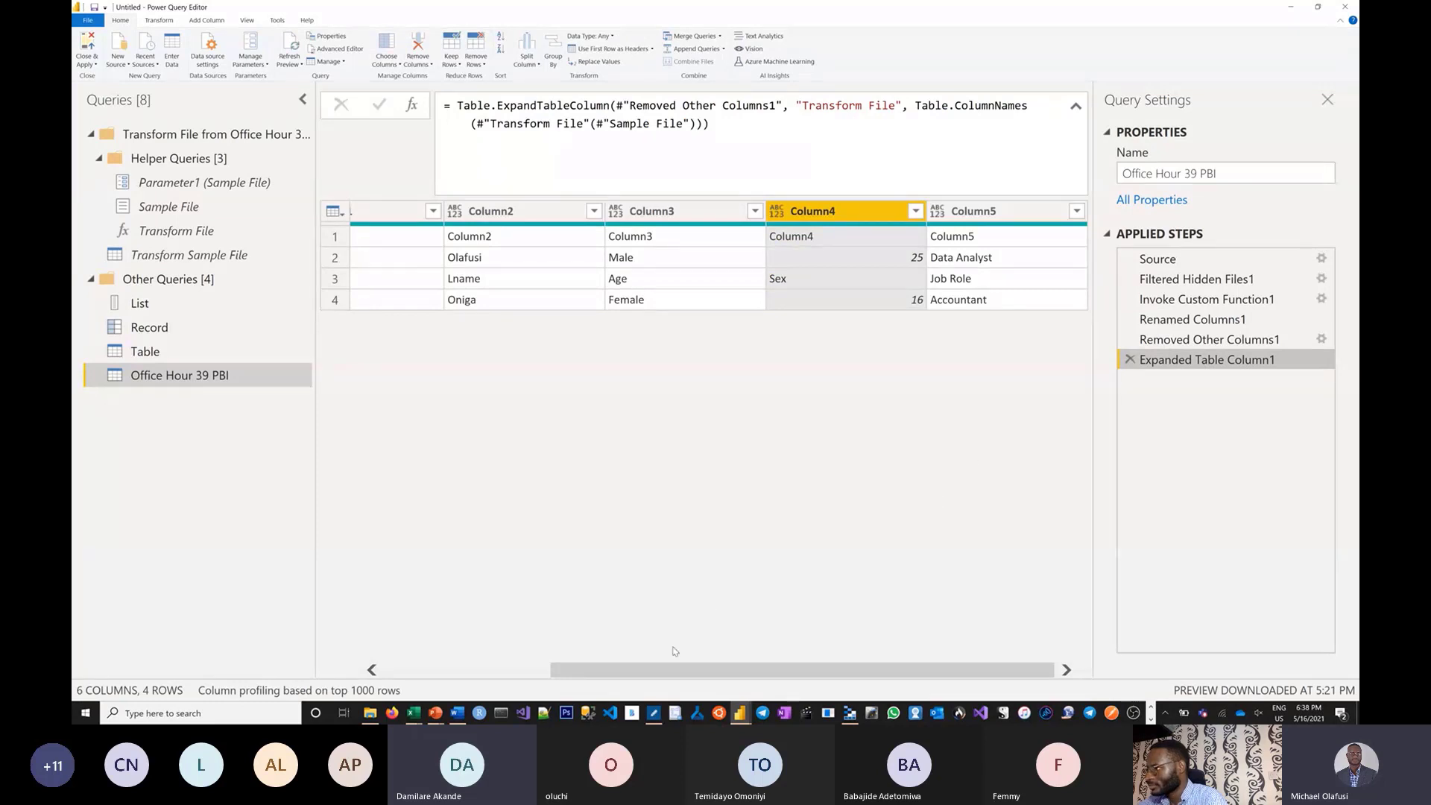
Select all columns and run Detect Data Type, making Column4 any and the others text.
left_click_drag(665, 664, 492, 722)
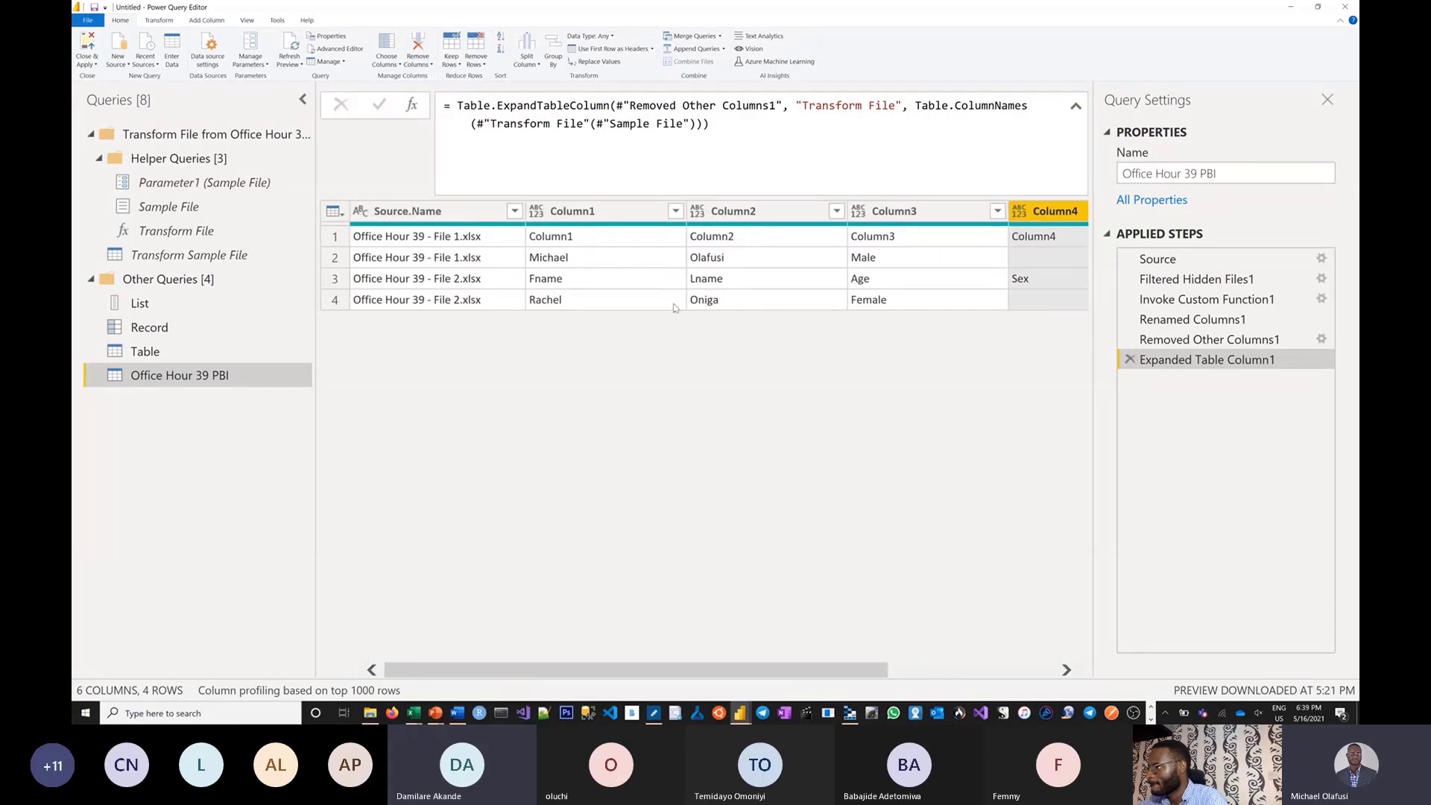
left_click(676, 211)
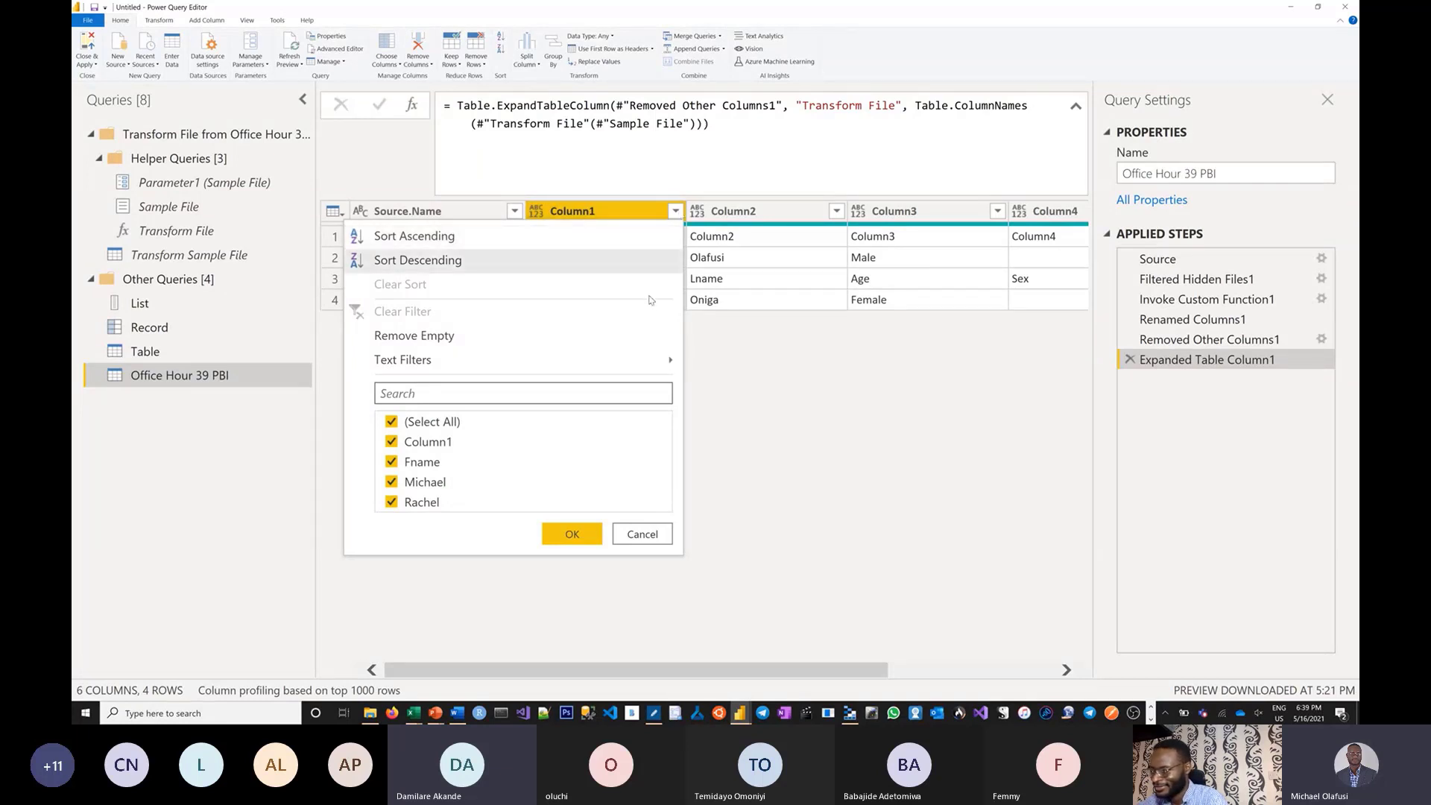
left_click(764, 398)
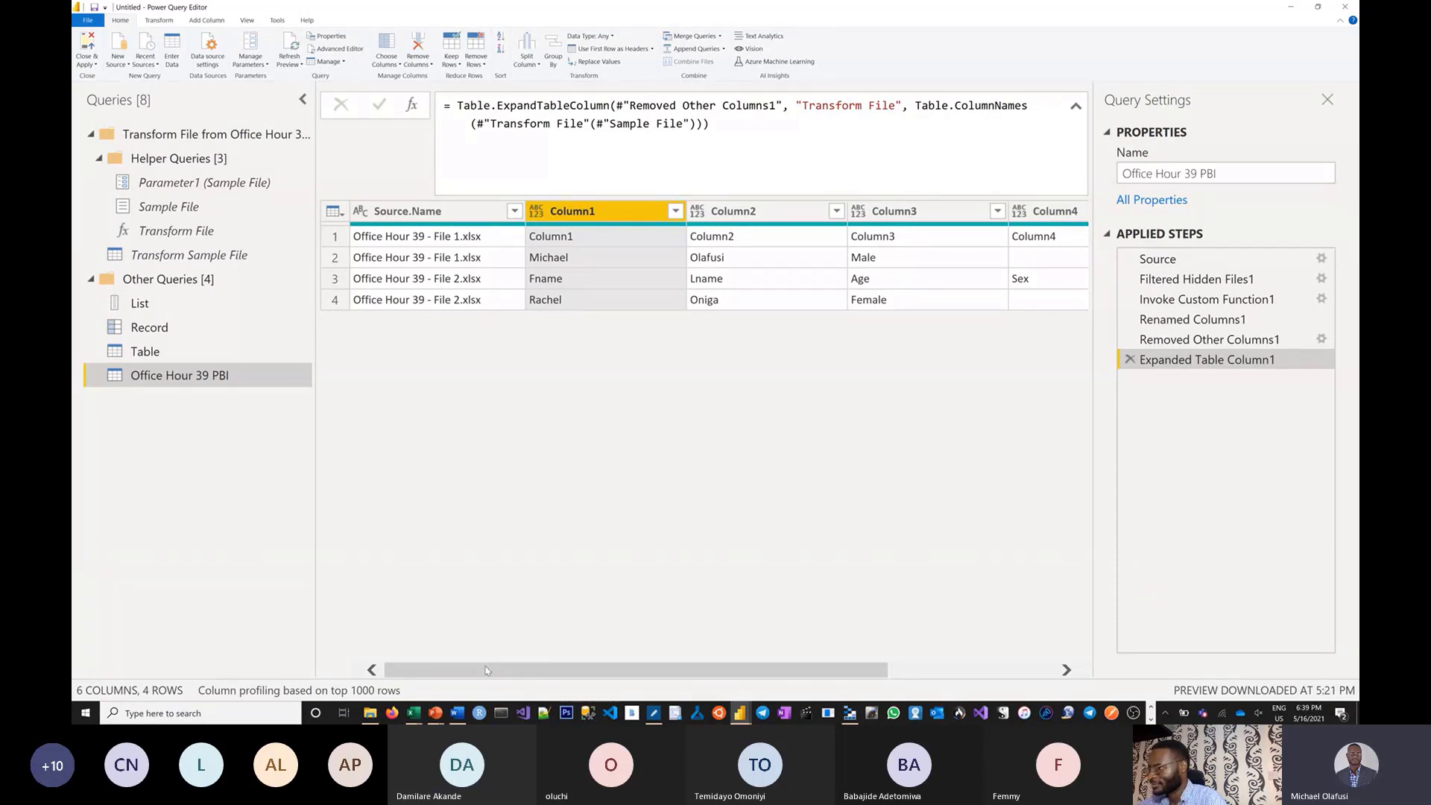
left_click_drag(471, 674, 615, 675)
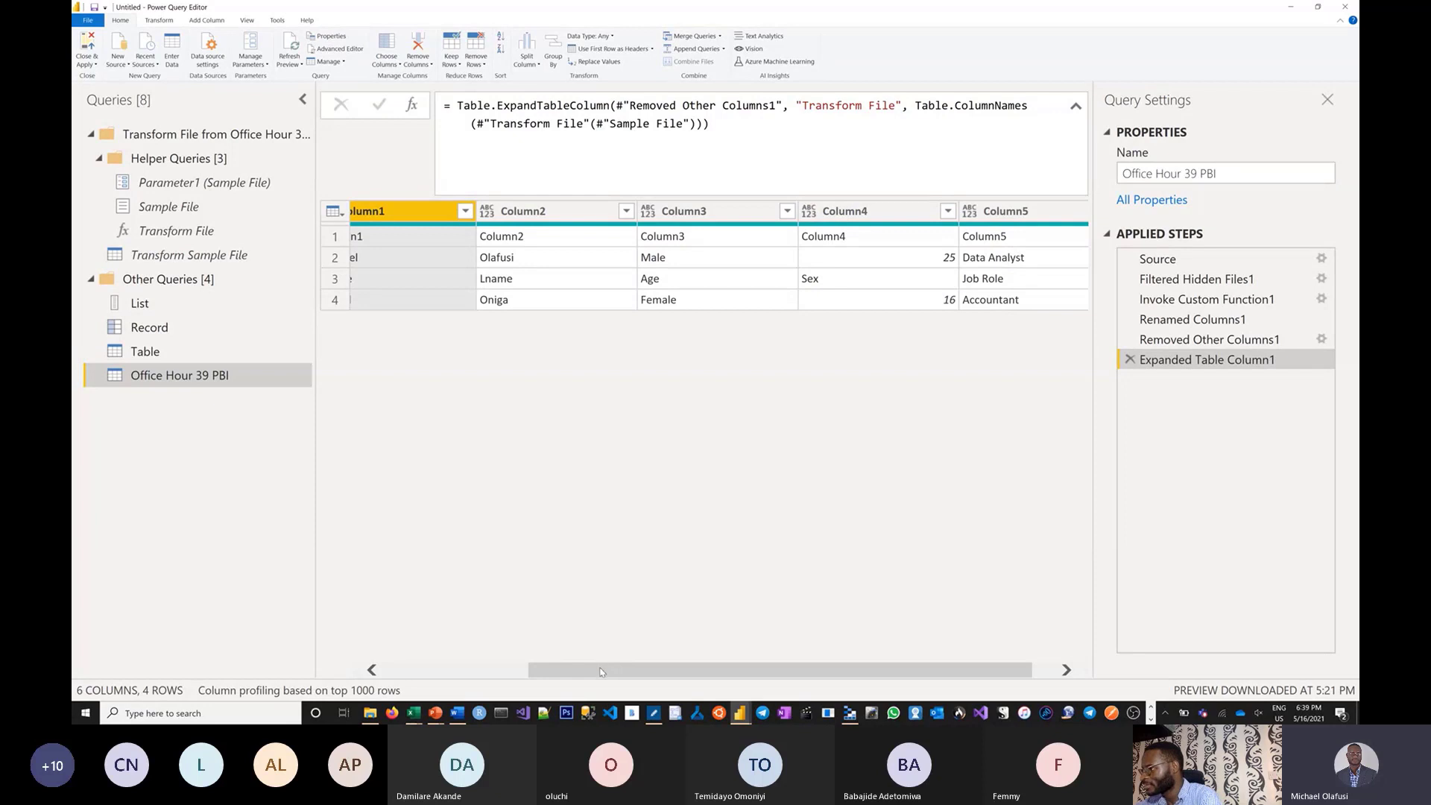
scroll(604, 668, "left", 3)
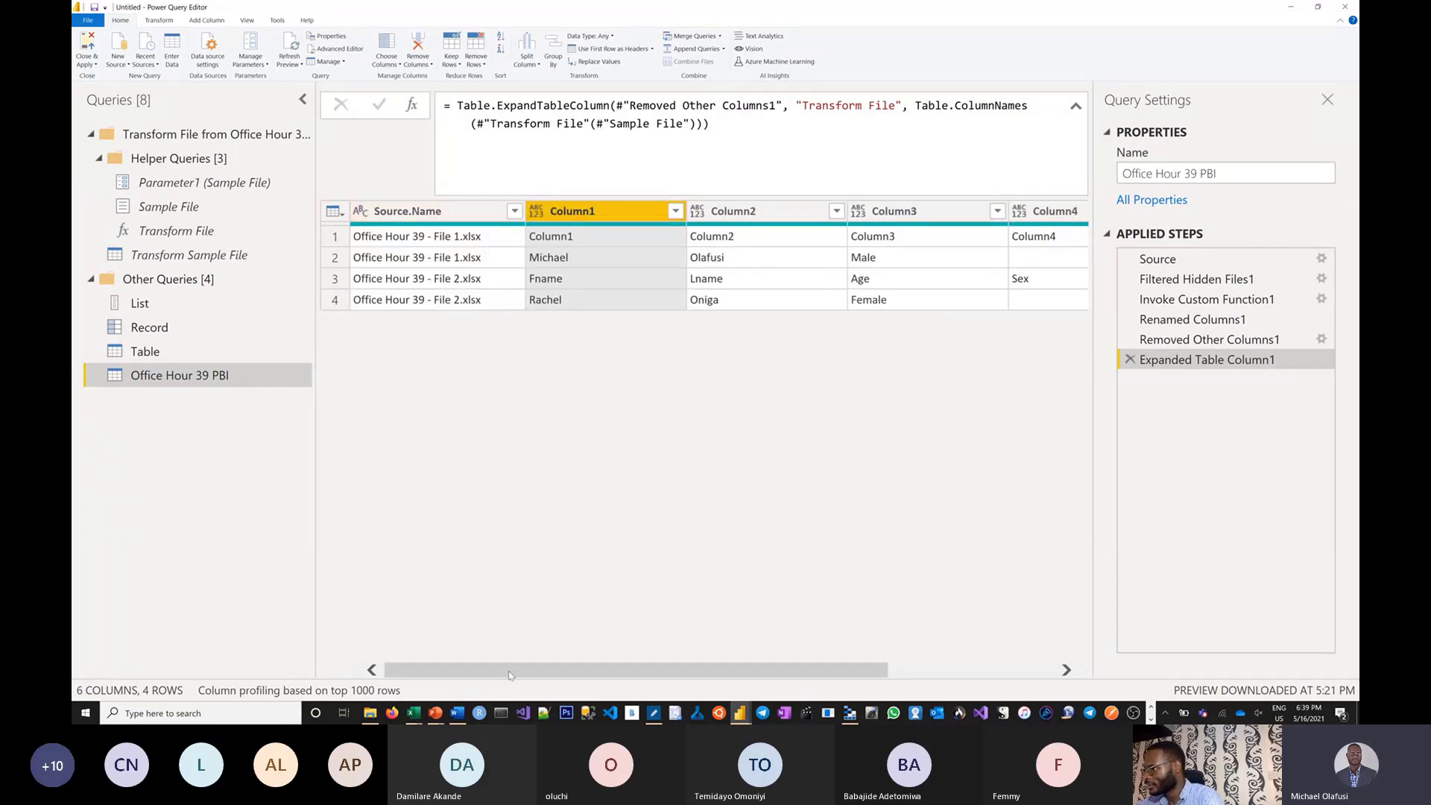
left_click_drag(511, 672, 941, 626)
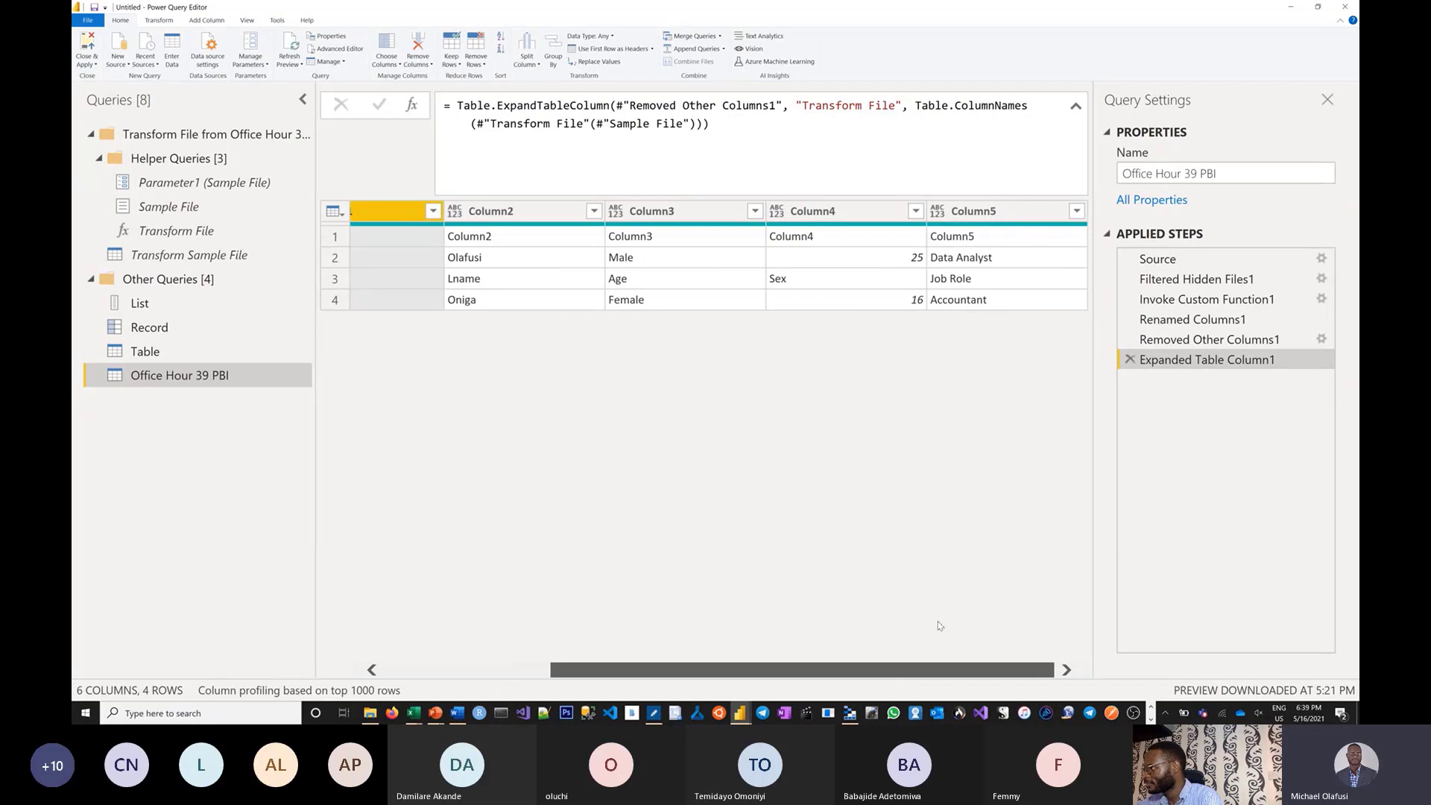
left_click(1001, 216, "shift")
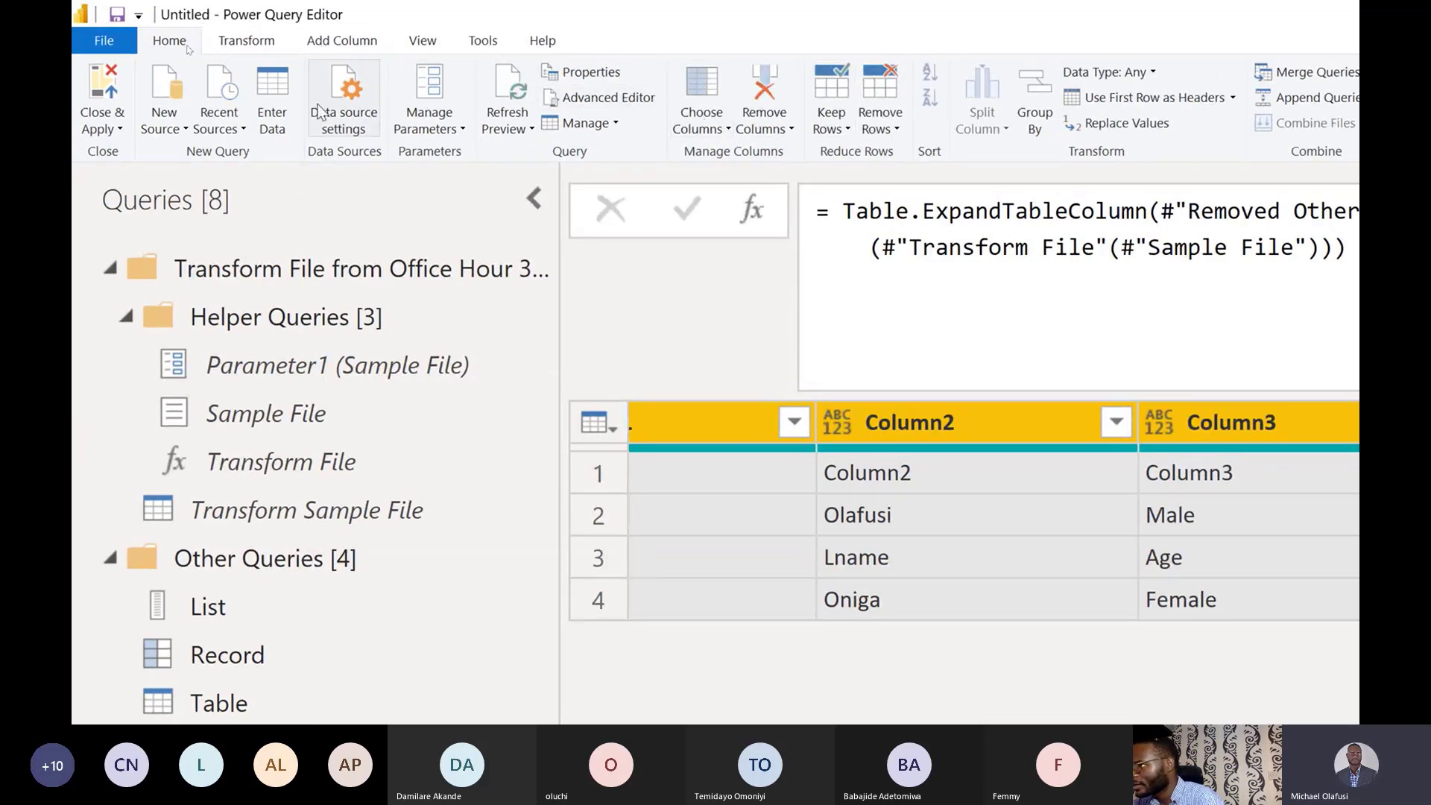
left_click(250, 41)
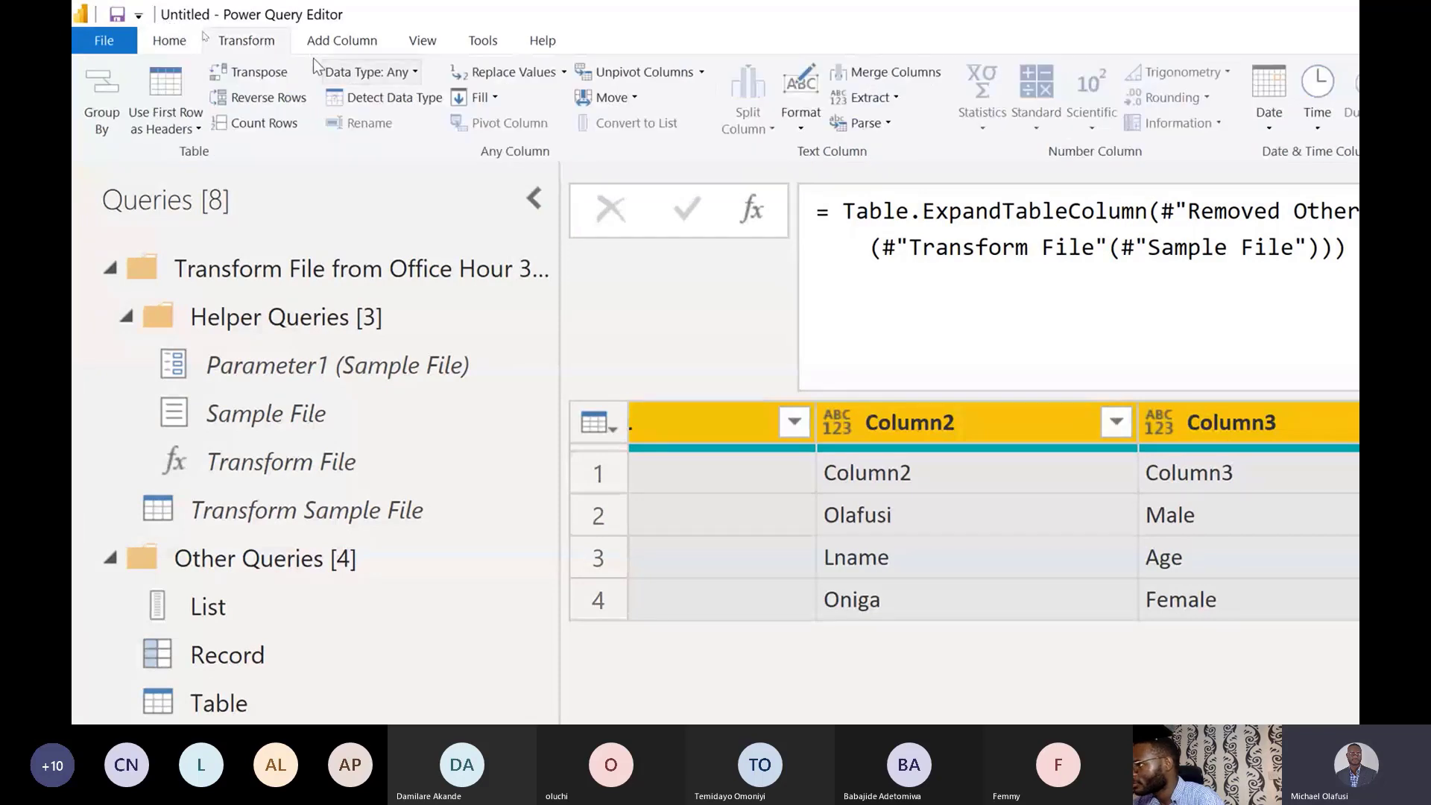
left_click(370, 97)
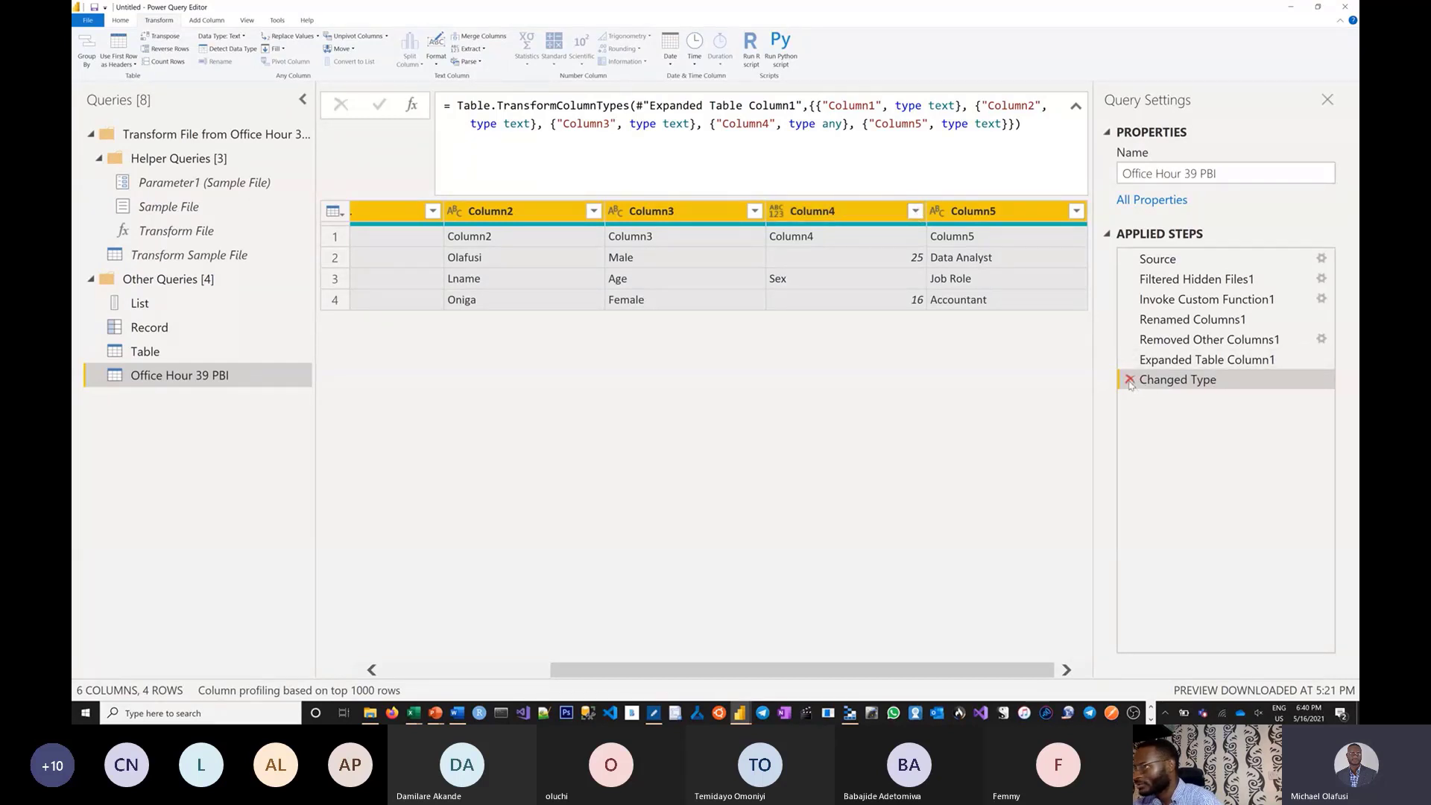
Apply Use First Row as Headers in Transform Sample File.
left_click(159, 255)
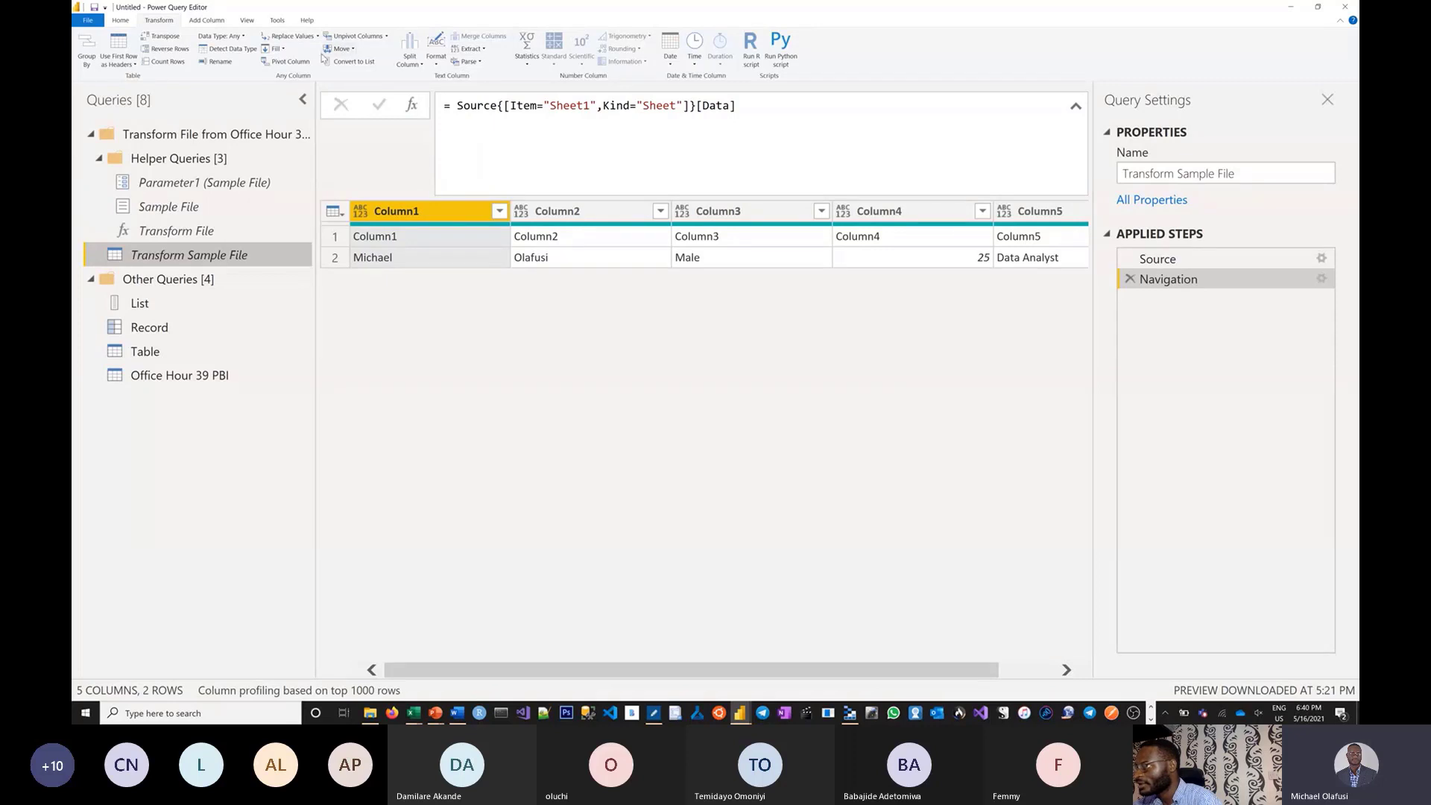
left_click(121, 21)
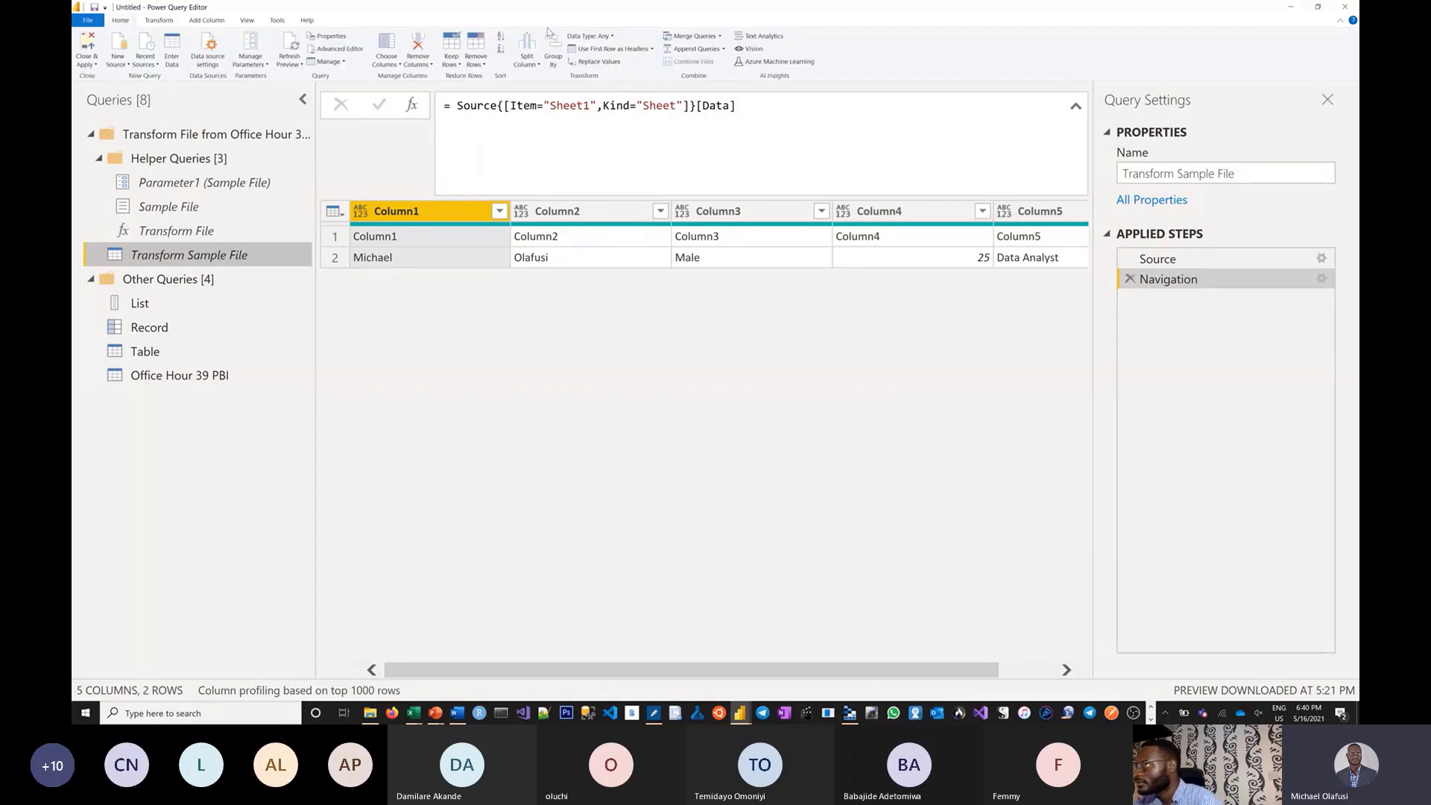
left_click(609, 49)
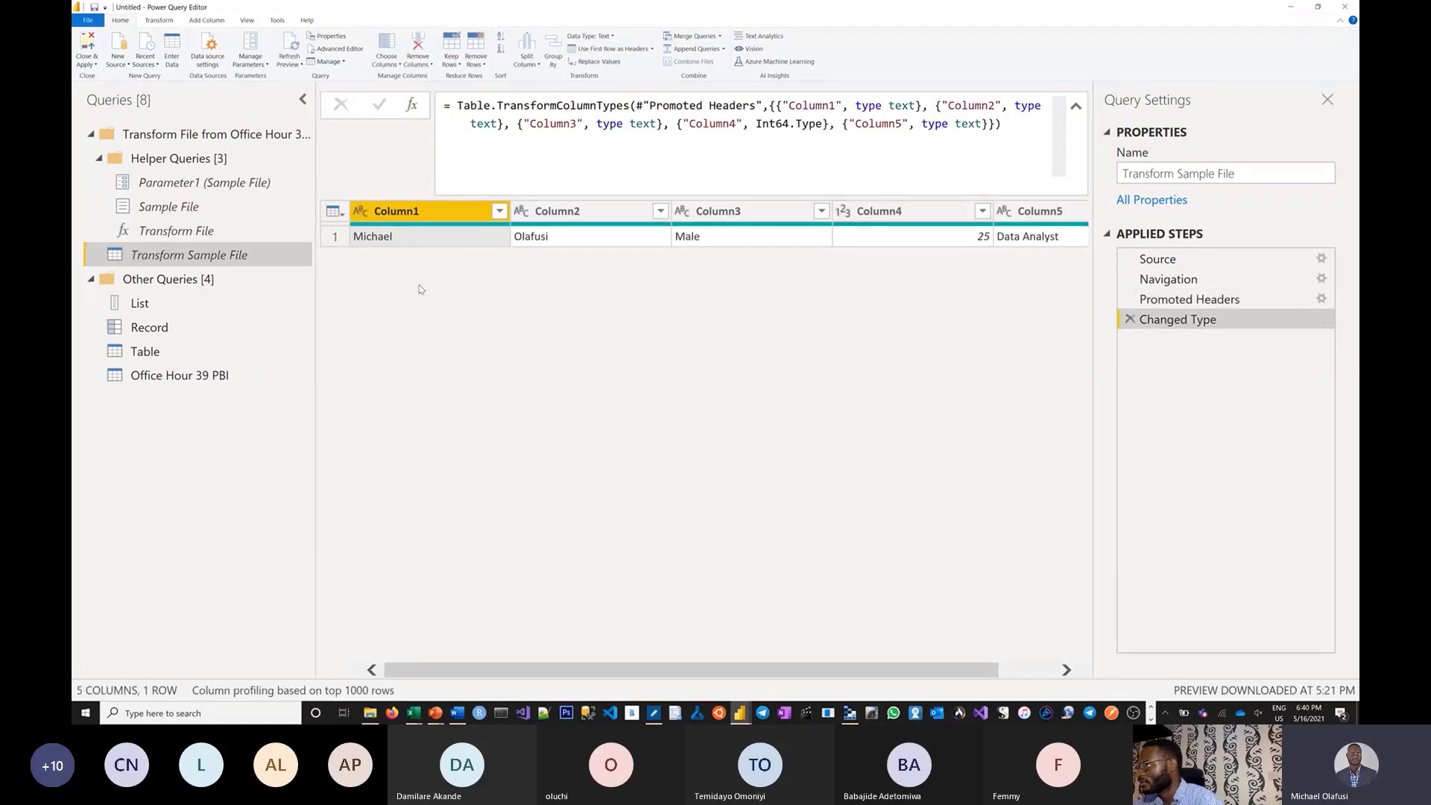
left_click(180, 378)
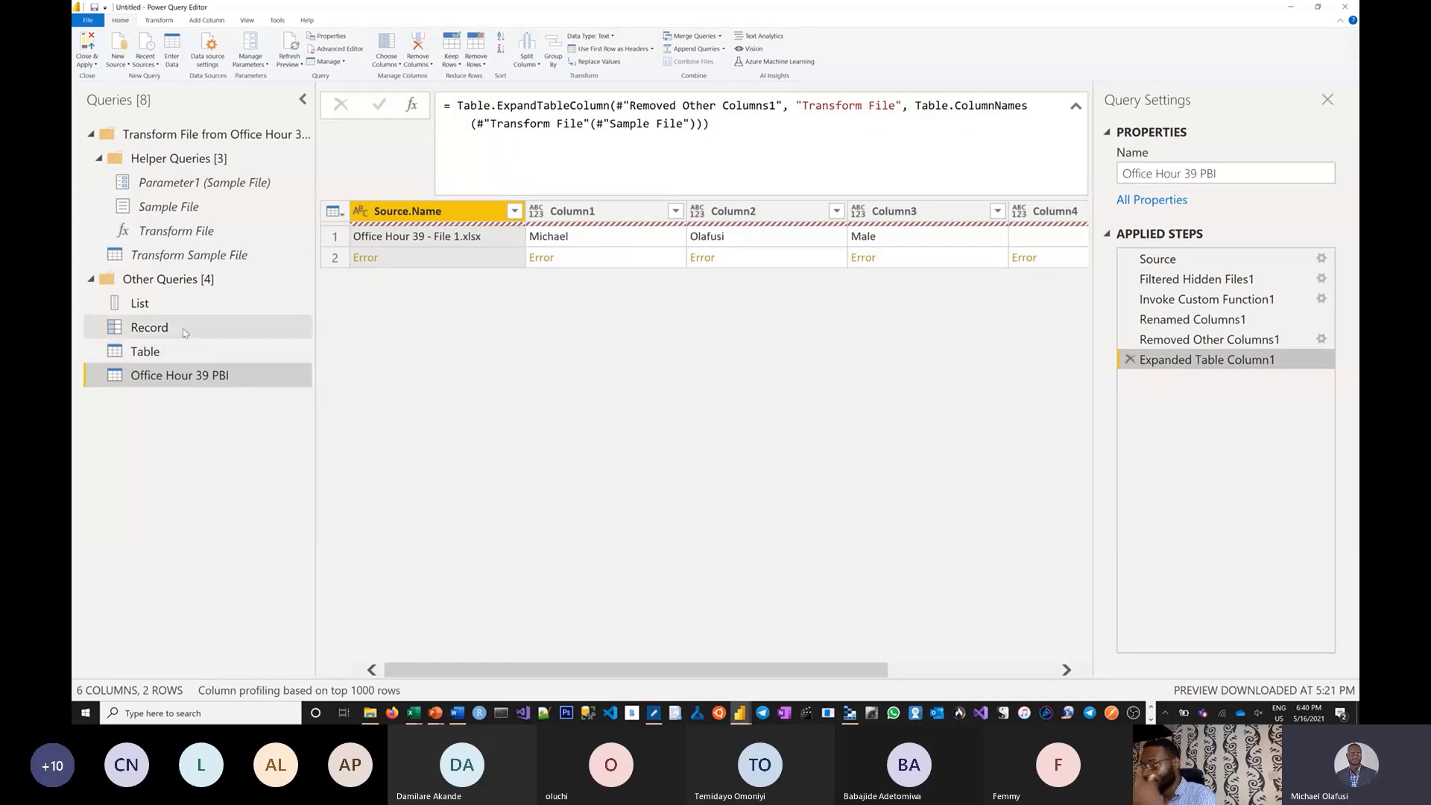
Delete Transform Sample File's Changed Type step and check Office Hour 39 PBI's two rows.
right_click(162, 139)
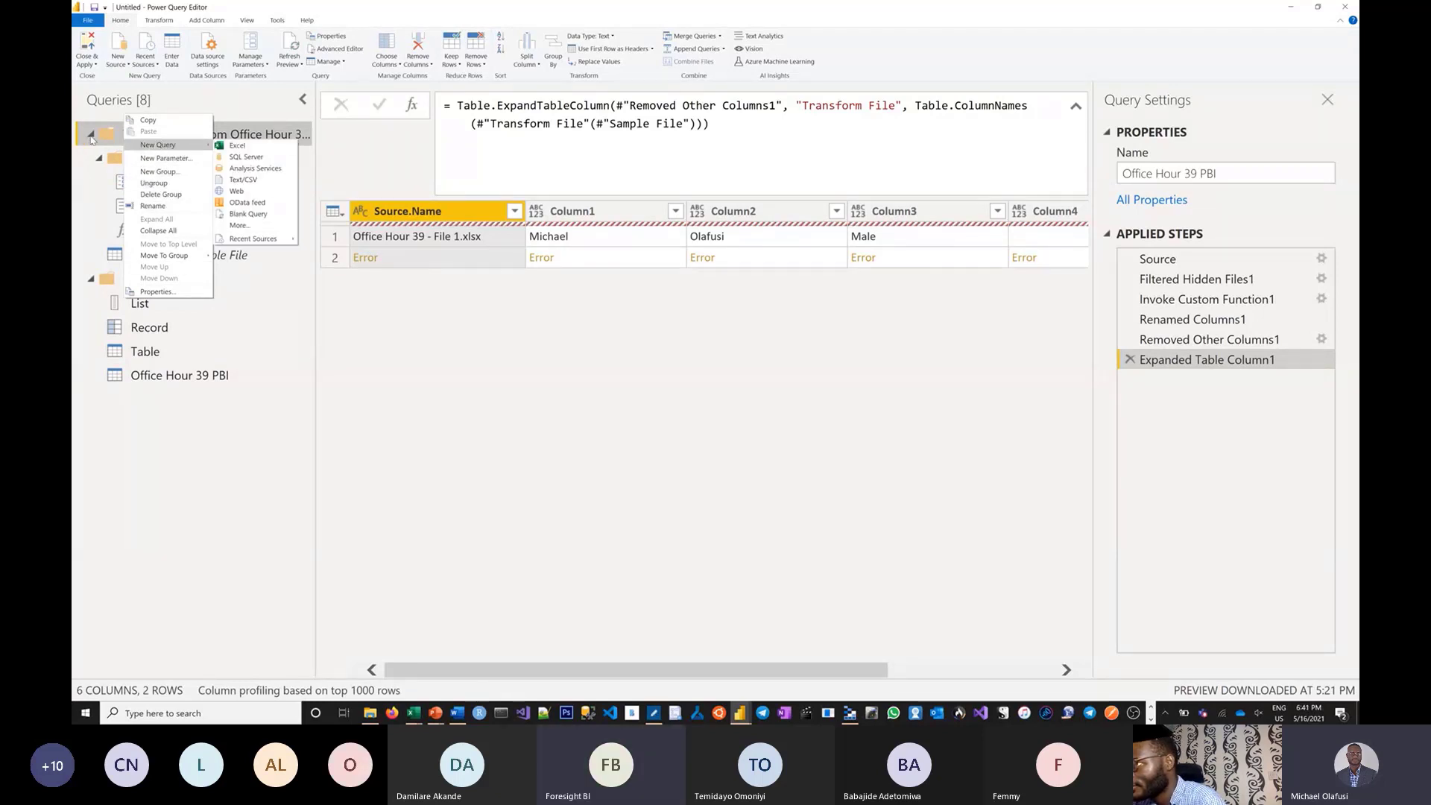
left_click(488, 404)
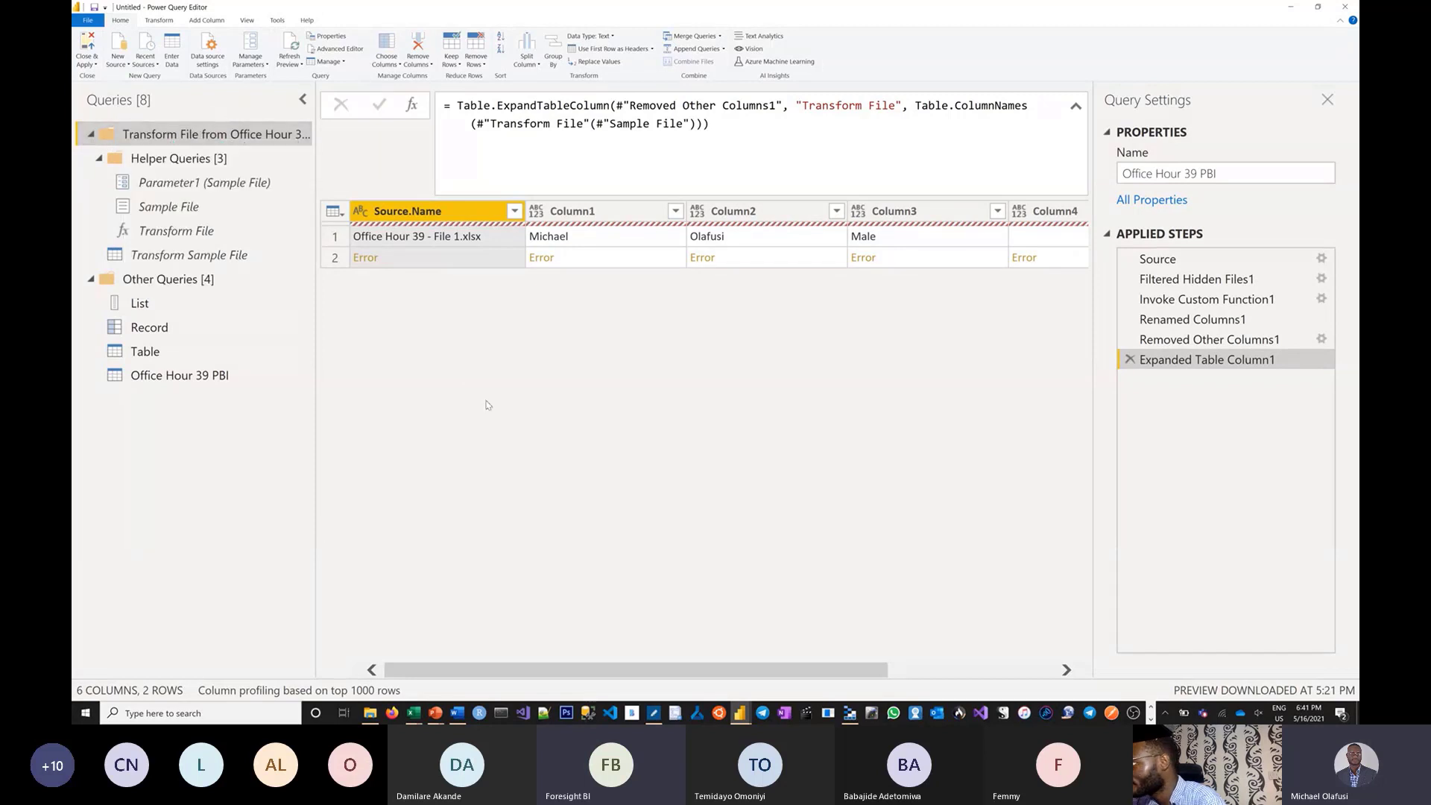
left_click(230, 261)
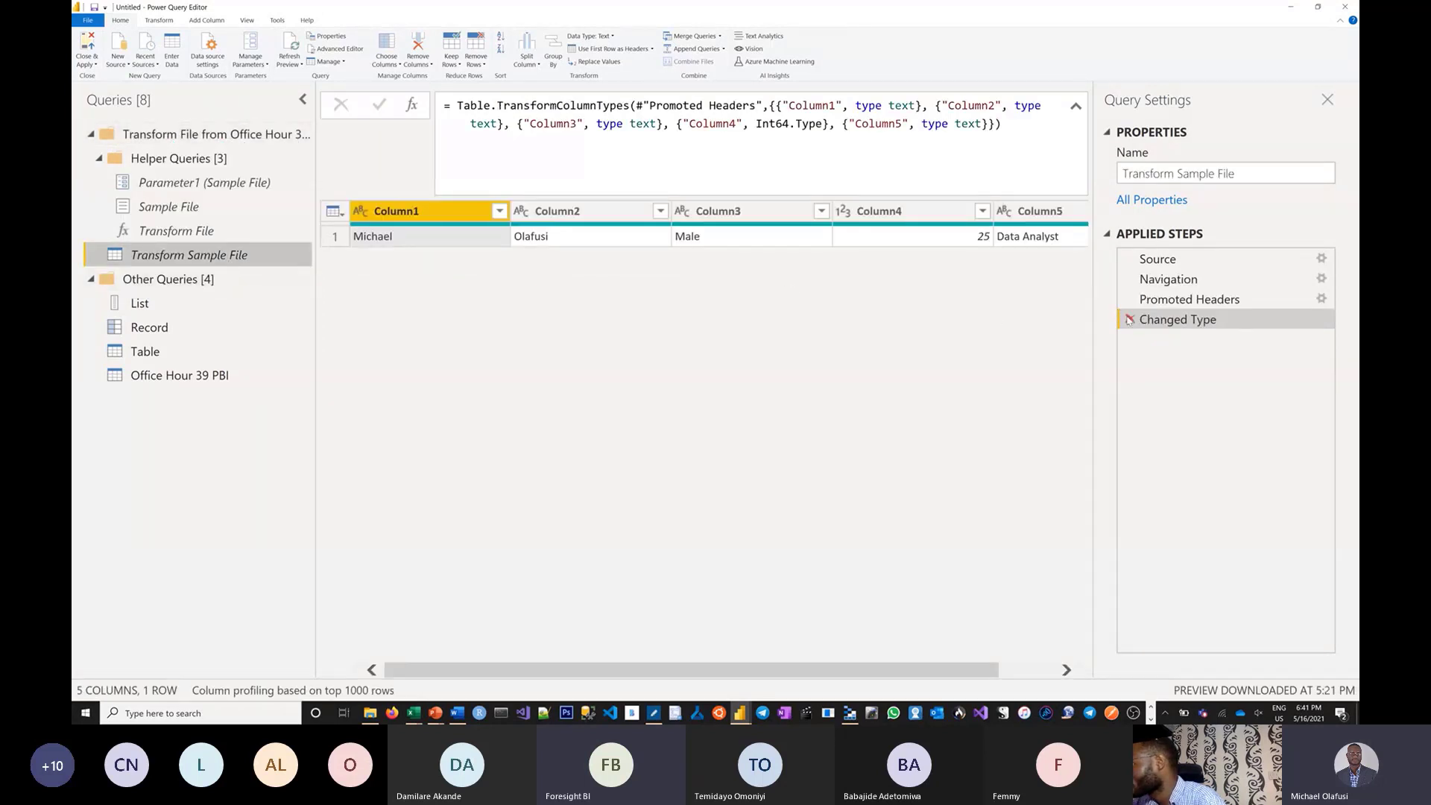
left_click(1130, 322)
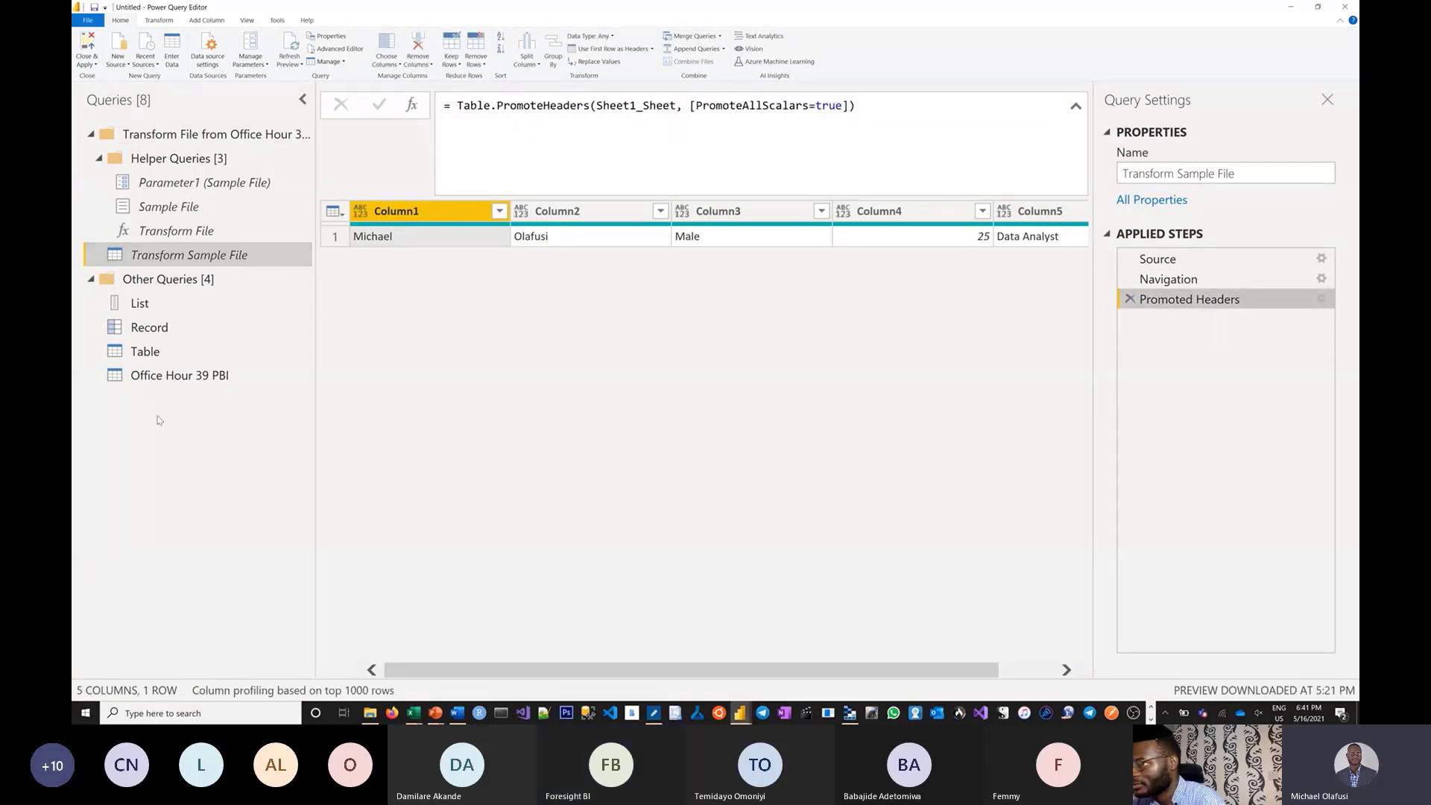
left_click(143, 382)
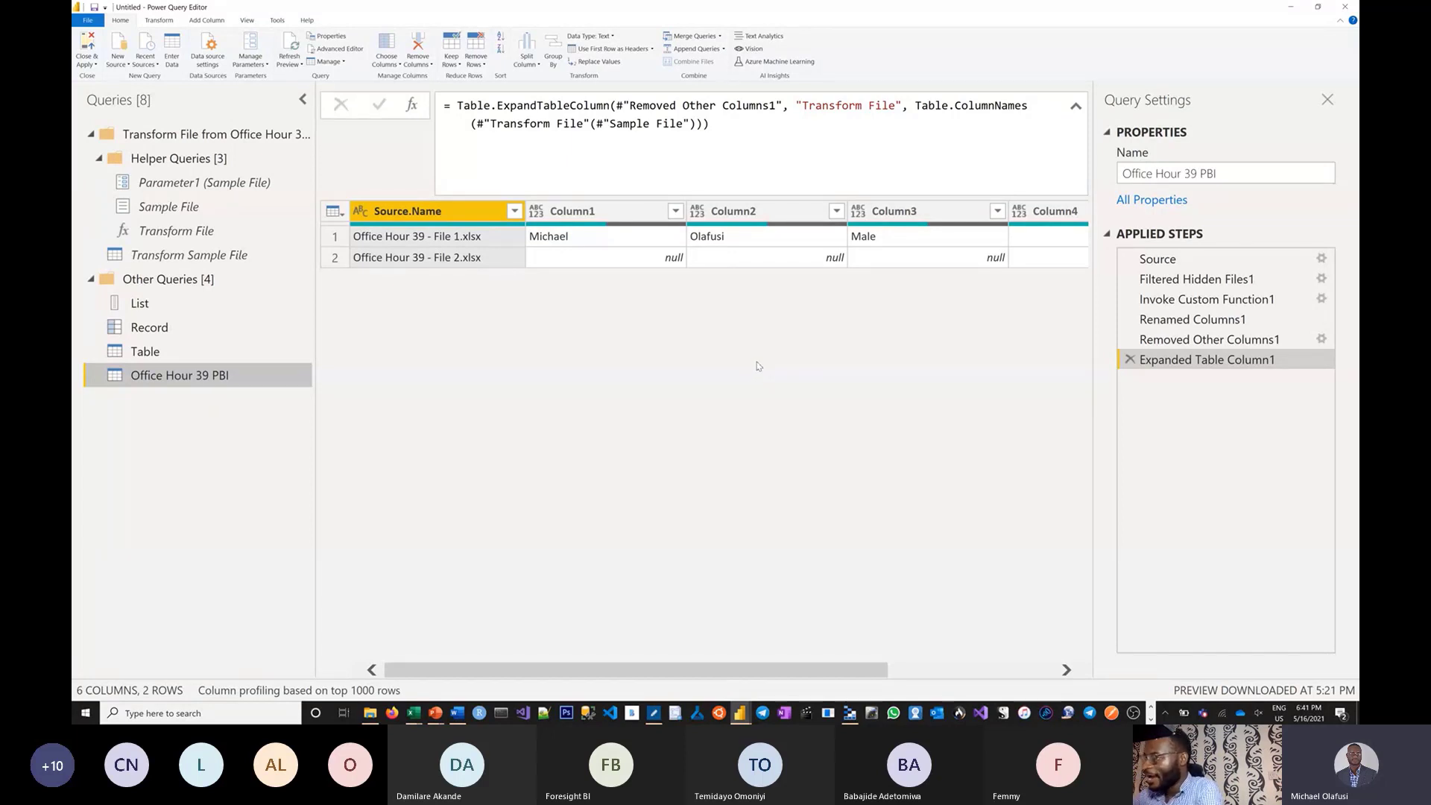
Handwrite "Replace all the headers" on a blank area of the scrble canvas.
key("alt+Tab")
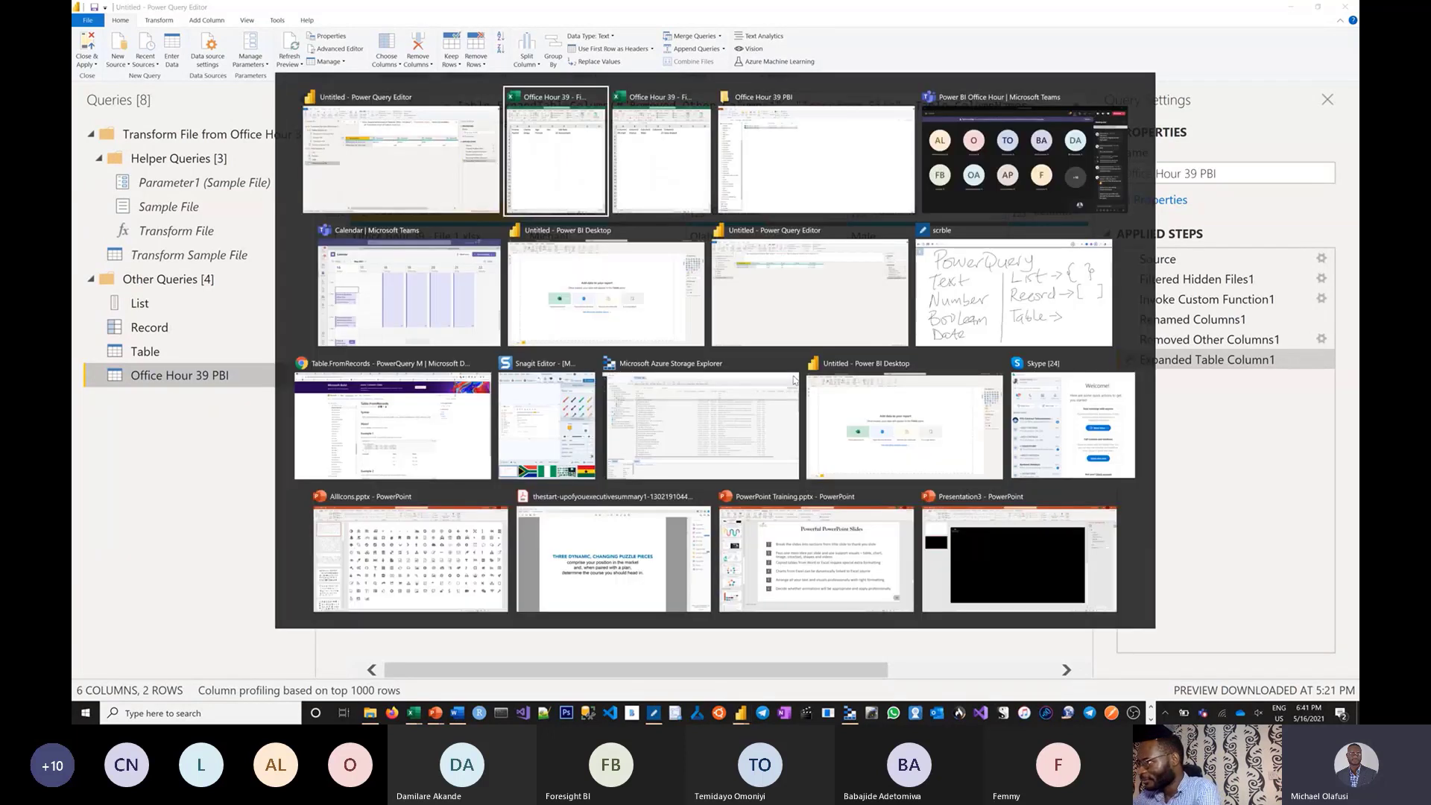
key("alt+Tab")
key("alt+Tab")
key("alt+Tab")
key("alt+Tab")
key("alt+Tab")
key("alt+Tab")
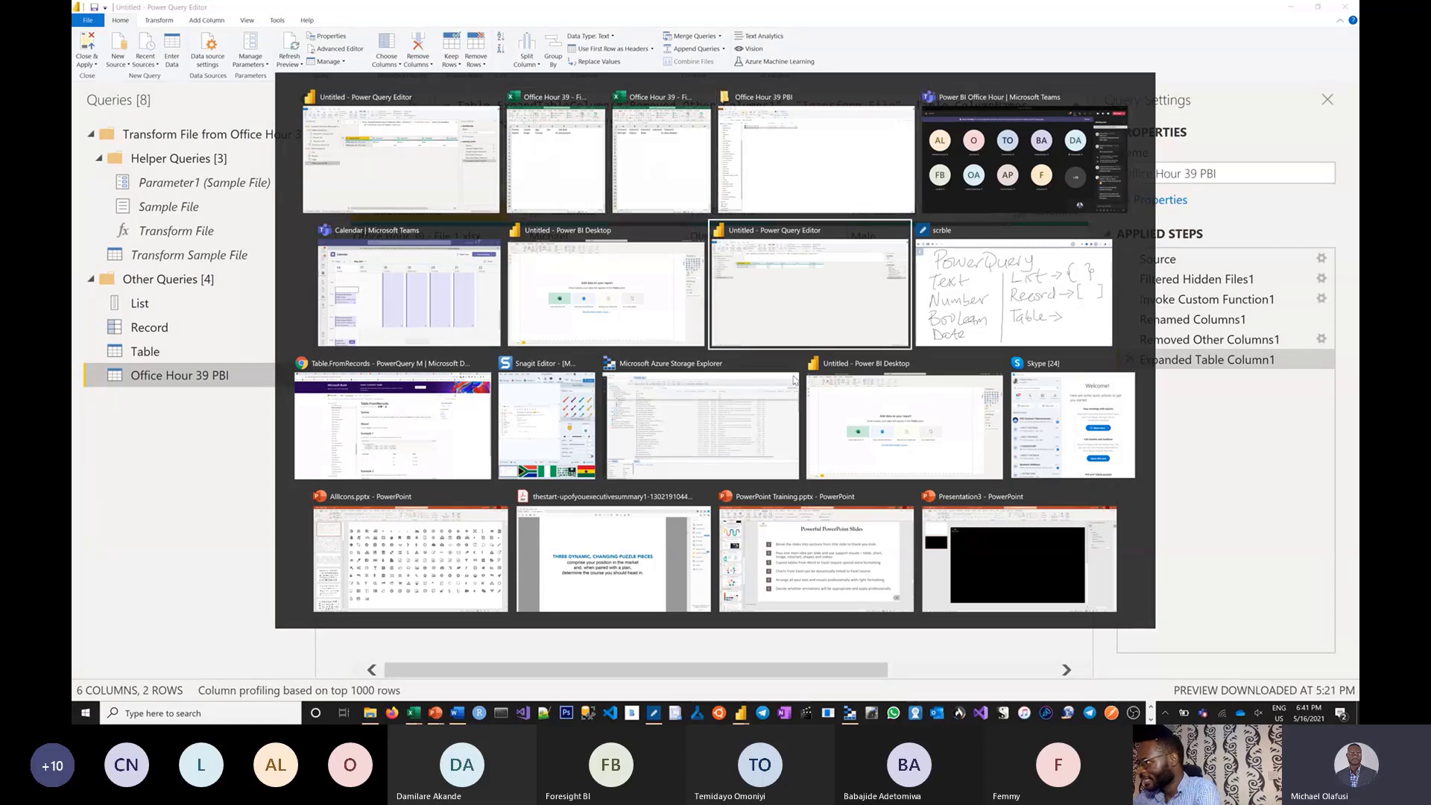
key("alt+Tab")
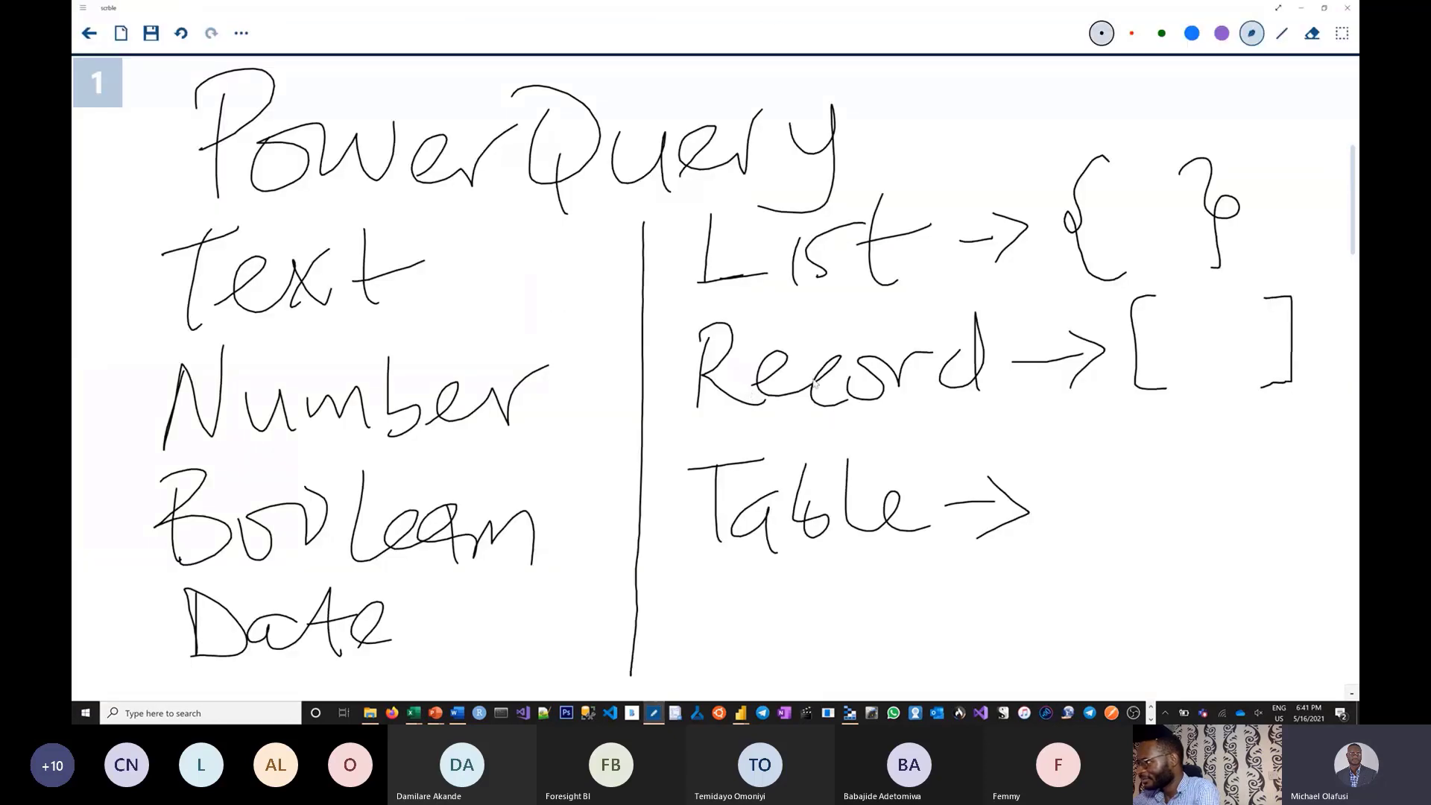
scroll(813, 384, "down", 2)
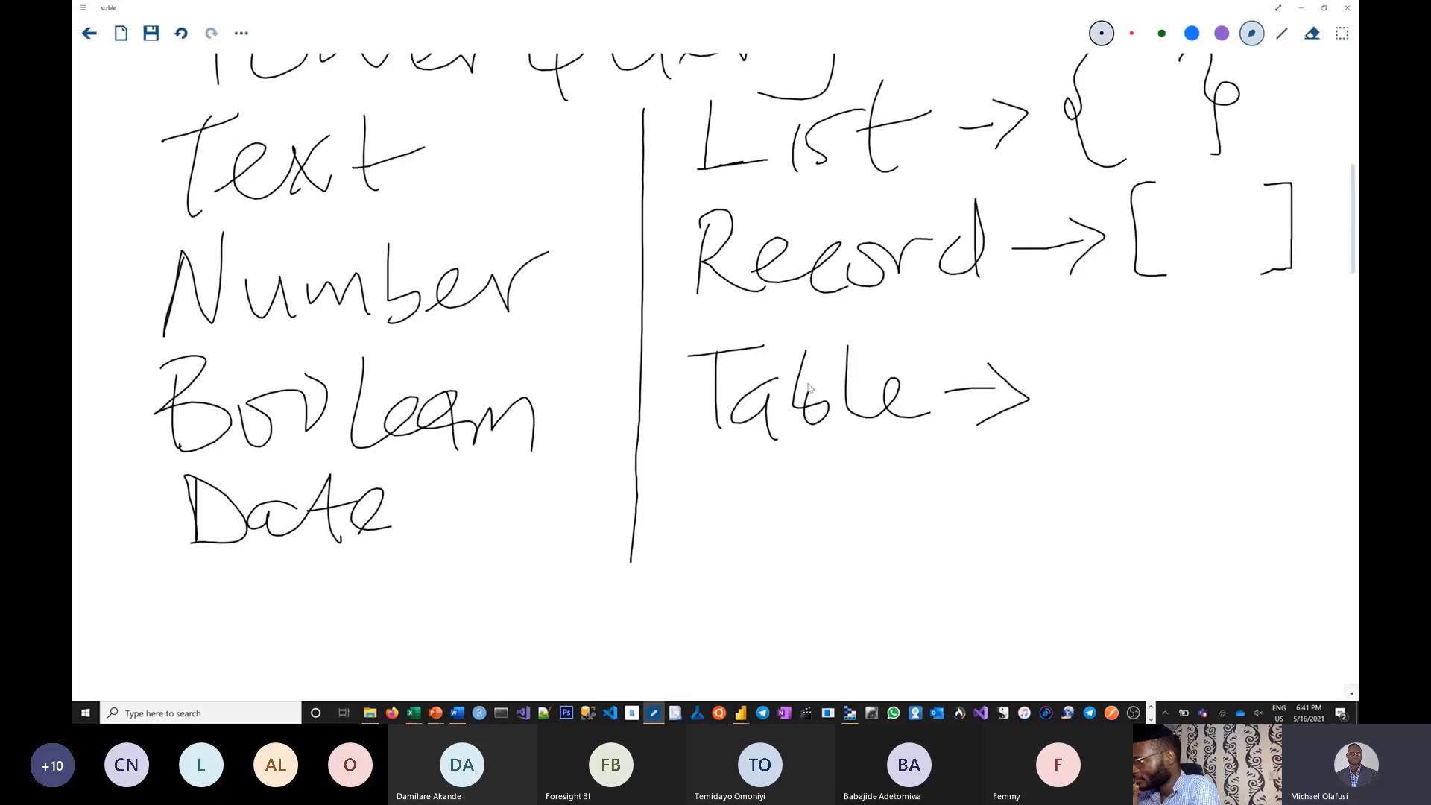
scroll(900, 443, "down", 1)
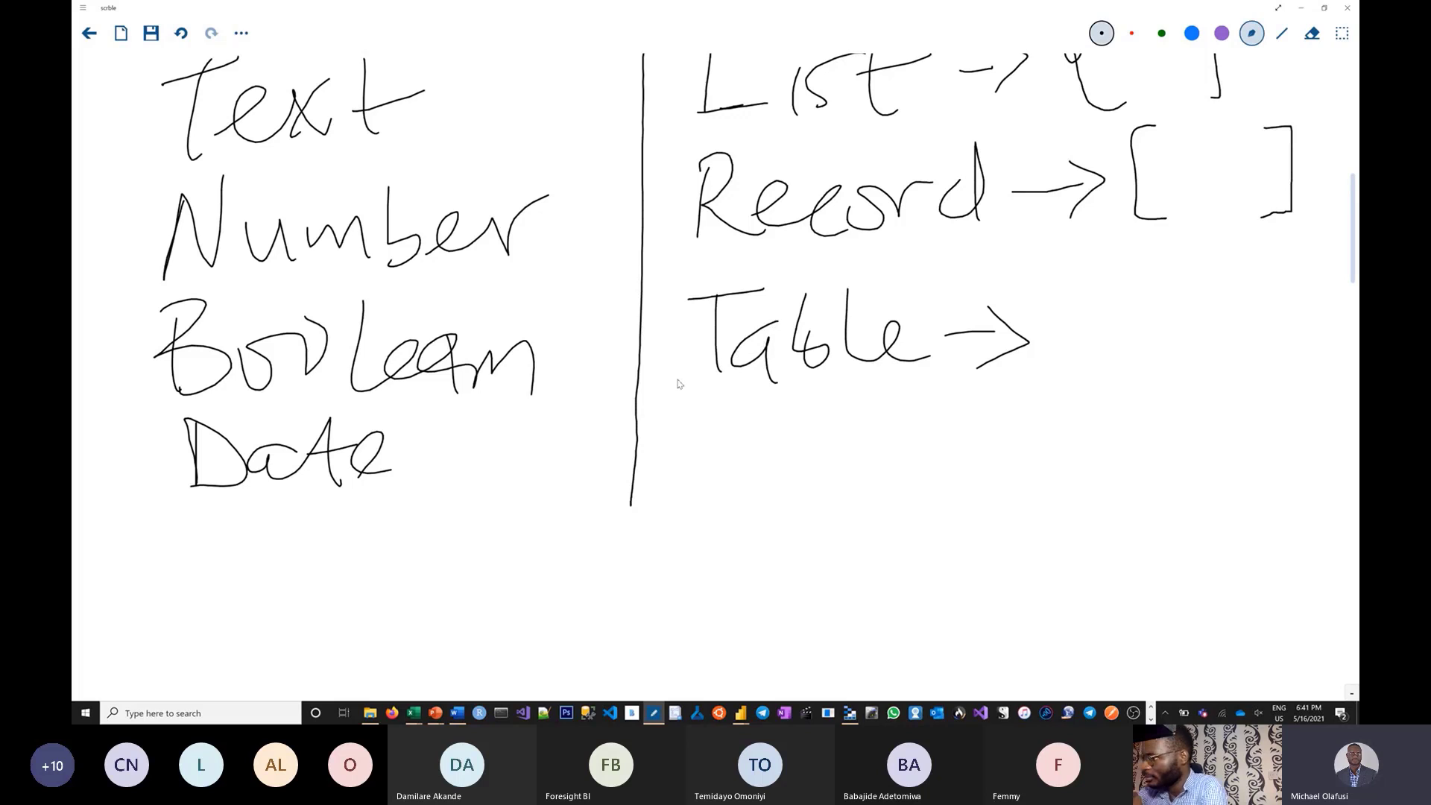
scroll(678, 383, "down", 10)
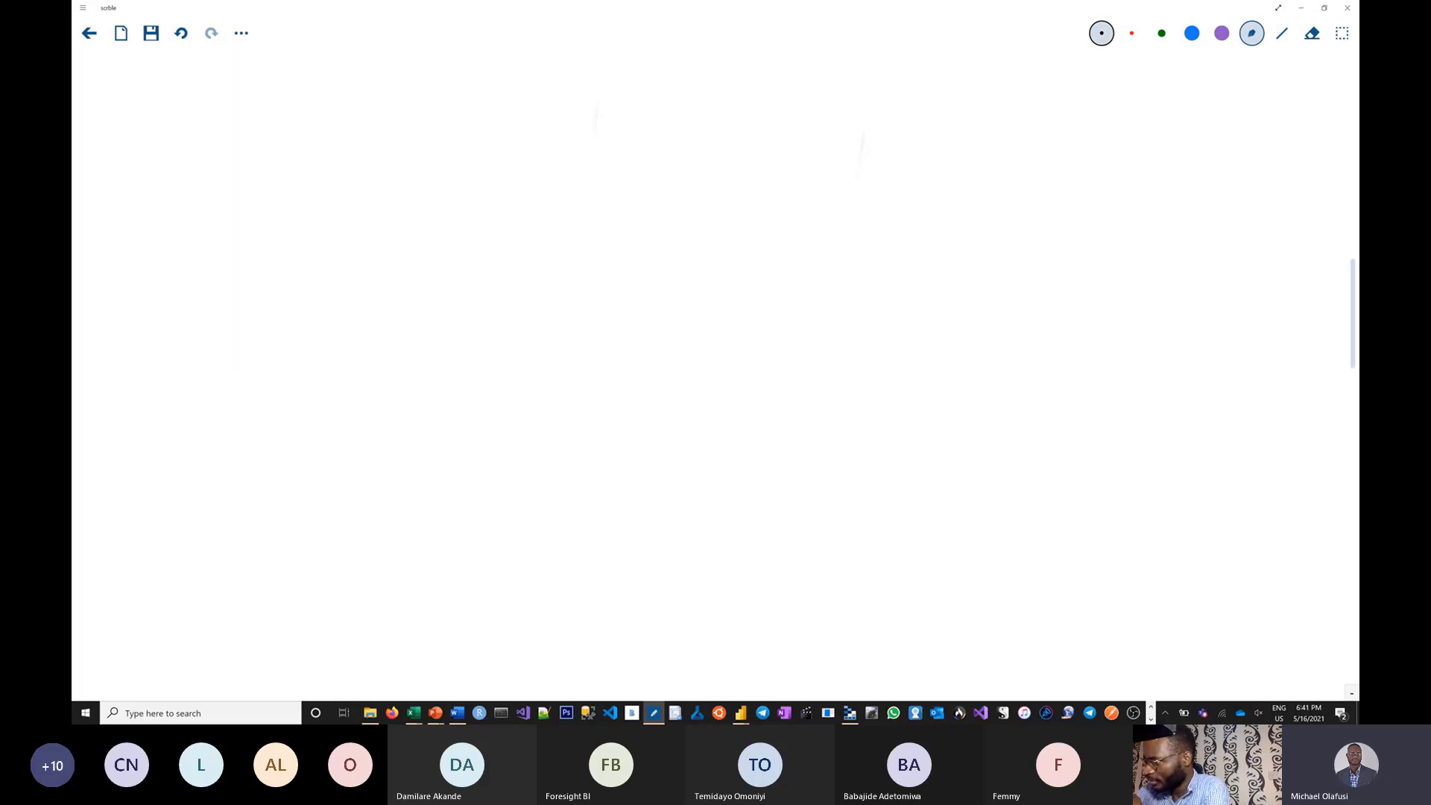
mouse_move(182, 126)
left_mouse_down()
mouse_move(189, 225)
mouse_move(322, 183)
mouse_move(348, 246)
left_mouse_up()
mouse_move(340, 166)
left_mouse_down()
mouse_move(360, 199)
mouse_move(396, 196)
left_mouse_up()
mouse_move(446, 185)
left_mouse_down()
mouse_move(429, 200)
mouse_move(553, 197)
left_mouse_up()
mouse_move(608, 146)
left_mouse_down()
mouse_move(624, 149)
mouse_move(613, 200)
left_mouse_up()
left_click_drag(645, 118, 643, 195)
left_click_drag(676, 106, 675, 188)
left_click_drag(761, 95, 754, 186)
mouse_move(735, 153)
left_mouse_down()
mouse_move(784, 112)
mouse_move(806, 179)
left_mouse_up()
mouse_move(809, 161)
left_mouse_down()
mouse_move(844, 179)
mouse_move(876, 167)
left_mouse_up()
mouse_move(955, 111)
left_mouse_down()
mouse_move(954, 142)
mouse_move(989, 190)
mouse_move(1094, 156)
mouse_move(1117, 176)
mouse_move(1233, 158)
left_mouse_up()
Write "with my own set headers" on the second line and return to Power Query.
left_click_drag(168, 292, 232, 282)
left_click_drag(274, 313, 277, 332)
left_click_drag(325, 257, 328, 328)
mouse_move(312, 313)
left_mouse_down()
mouse_move(350, 298)
mouse_move(414, 328)
mouse_move(616, 277)
mouse_move(580, 363)
left_mouse_up()
mouse_move(707, 277)
left_mouse_down()
mouse_move(695, 312)
mouse_move(771, 320)
mouse_move(794, 280)
left_mouse_up()
mouse_move(820, 316)
left_mouse_down()
mouse_move(861, 287)
mouse_move(890, 302)
left_mouse_up()
mouse_move(973, 251)
left_mouse_down()
mouse_move(928, 309)
mouse_move(992, 306)
left_mouse_up()
left_click_drag(1044, 253, 1040, 317)
mouse_move(1033, 287)
left_mouse_down()
mouse_move(1077, 267)
mouse_move(1118, 324)
mouse_move(1170, 321)
mouse_move(1267, 287)
mouse_move(1278, 234)
left_mouse_up()
mouse_move(1278, 235)
left_mouse_down()
mouse_move(1312, 316)
mouse_move(1349, 254)
left_mouse_up()
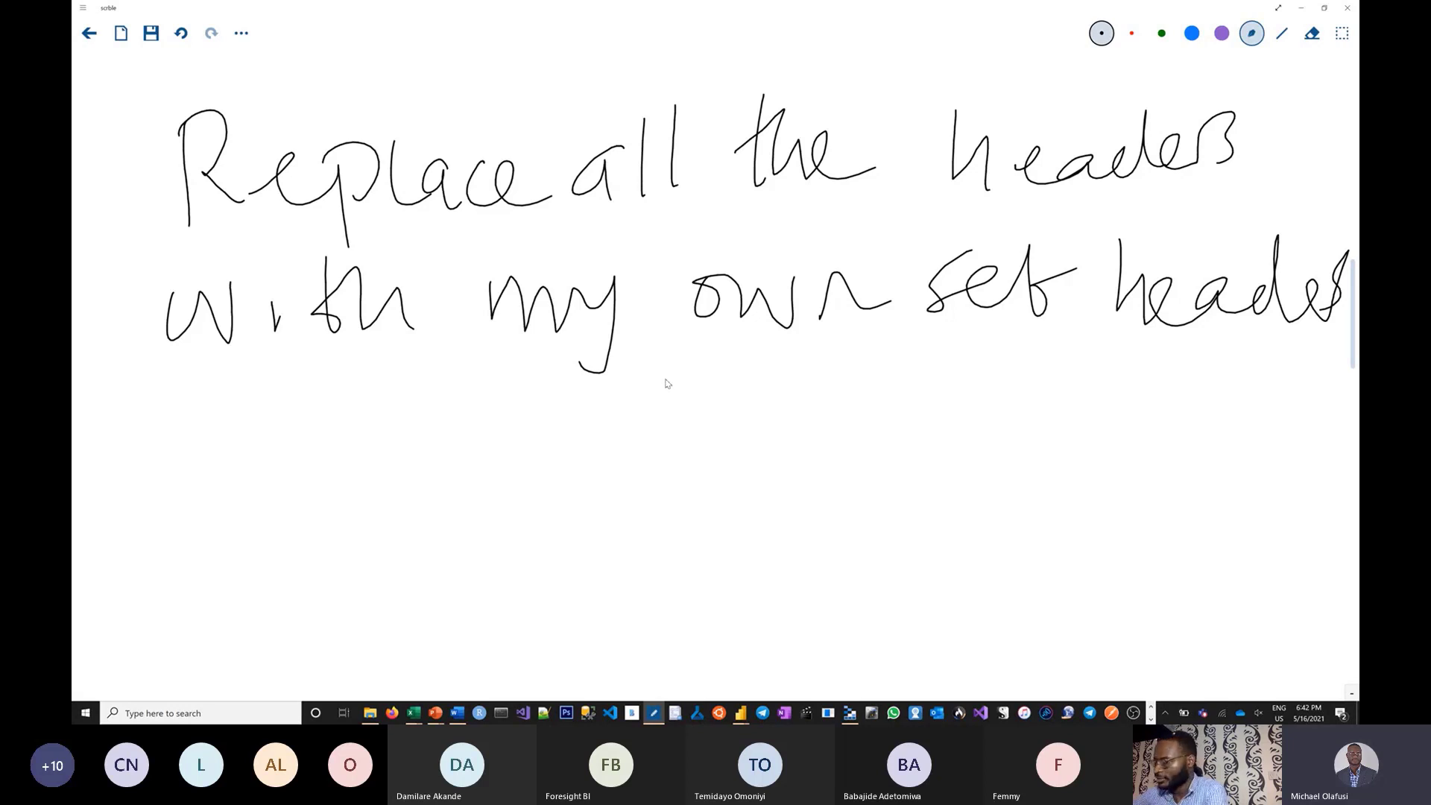
key("alt+Tab")
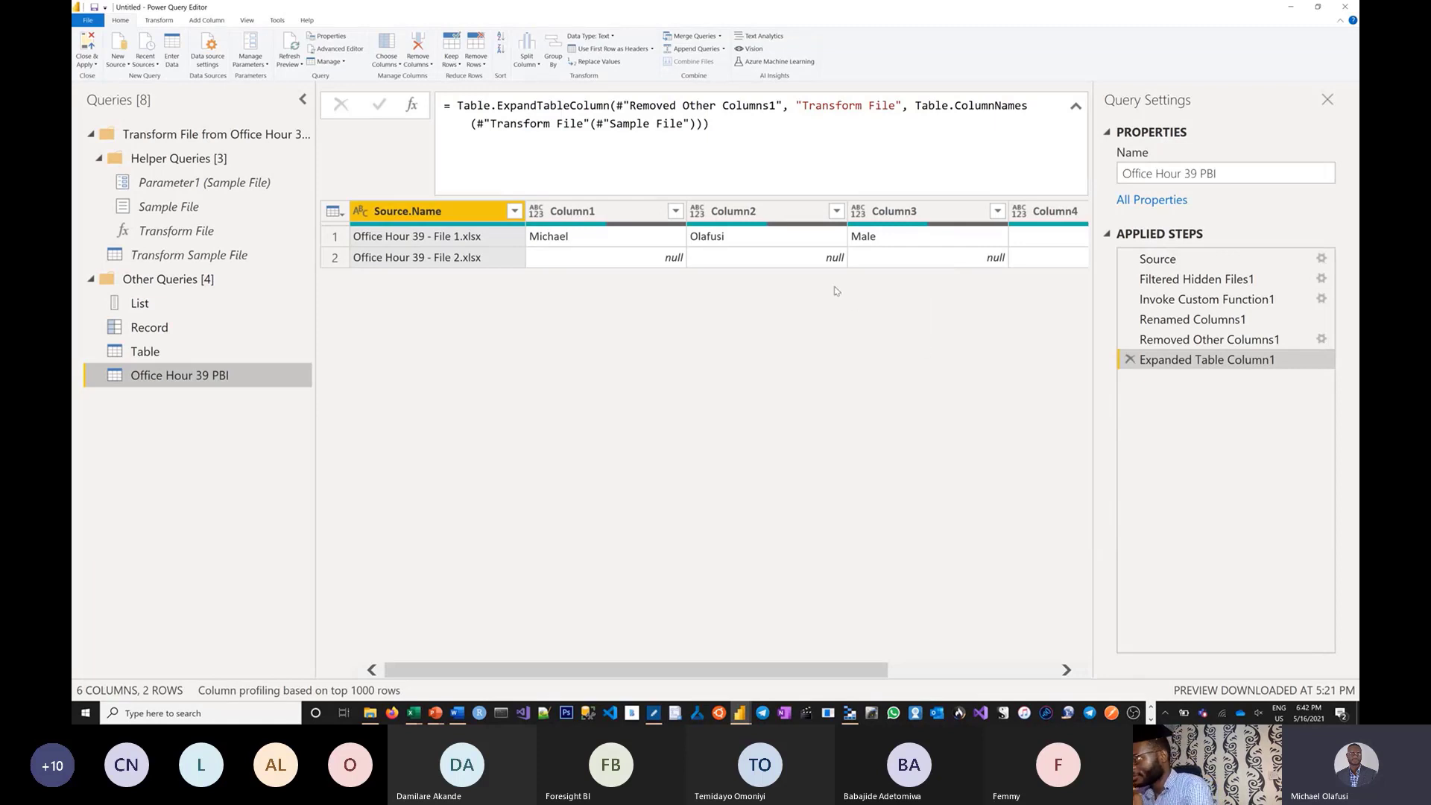
Open the Advanced Editor on the Transform Sample File query's M code.
left_click(160, 257)
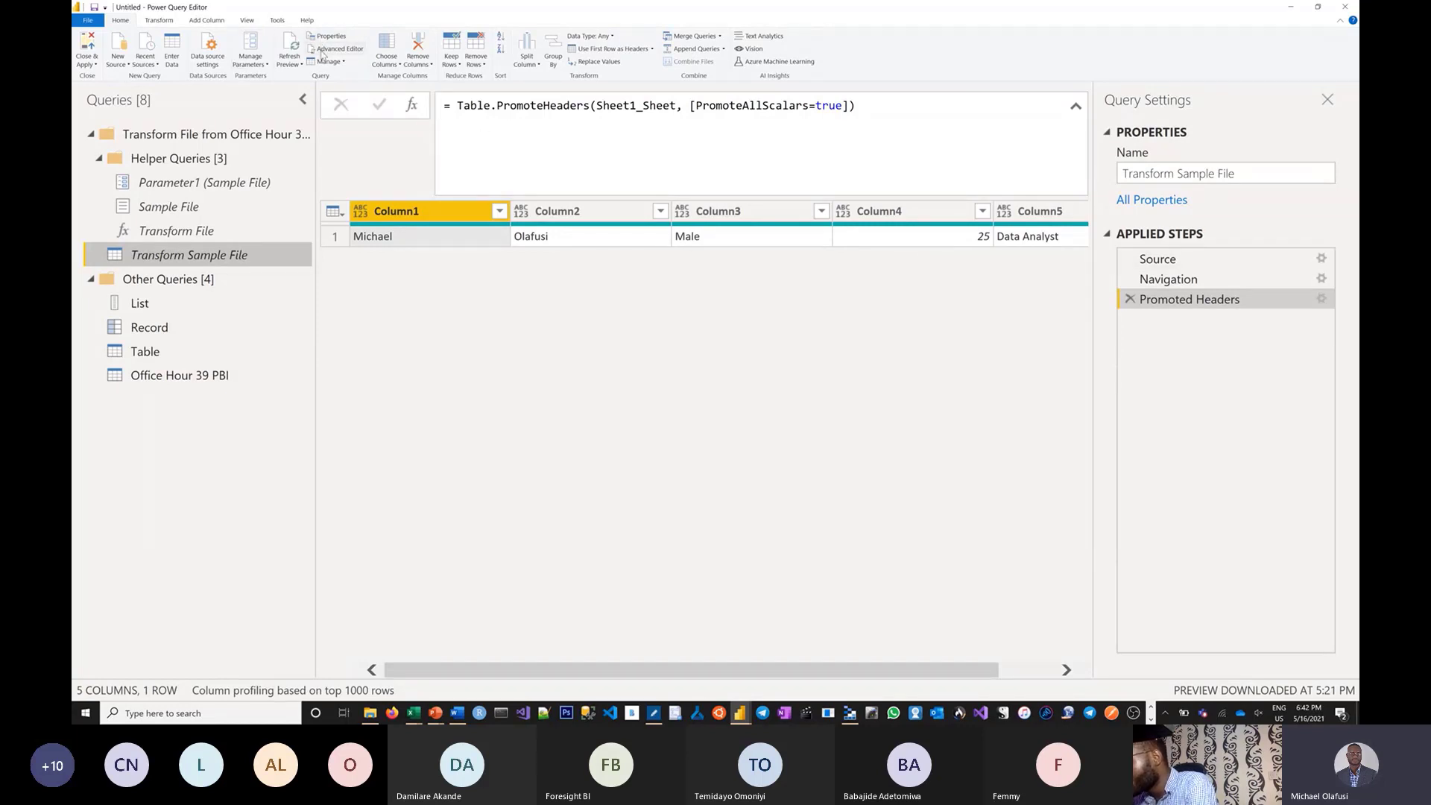
left_click(334, 50)
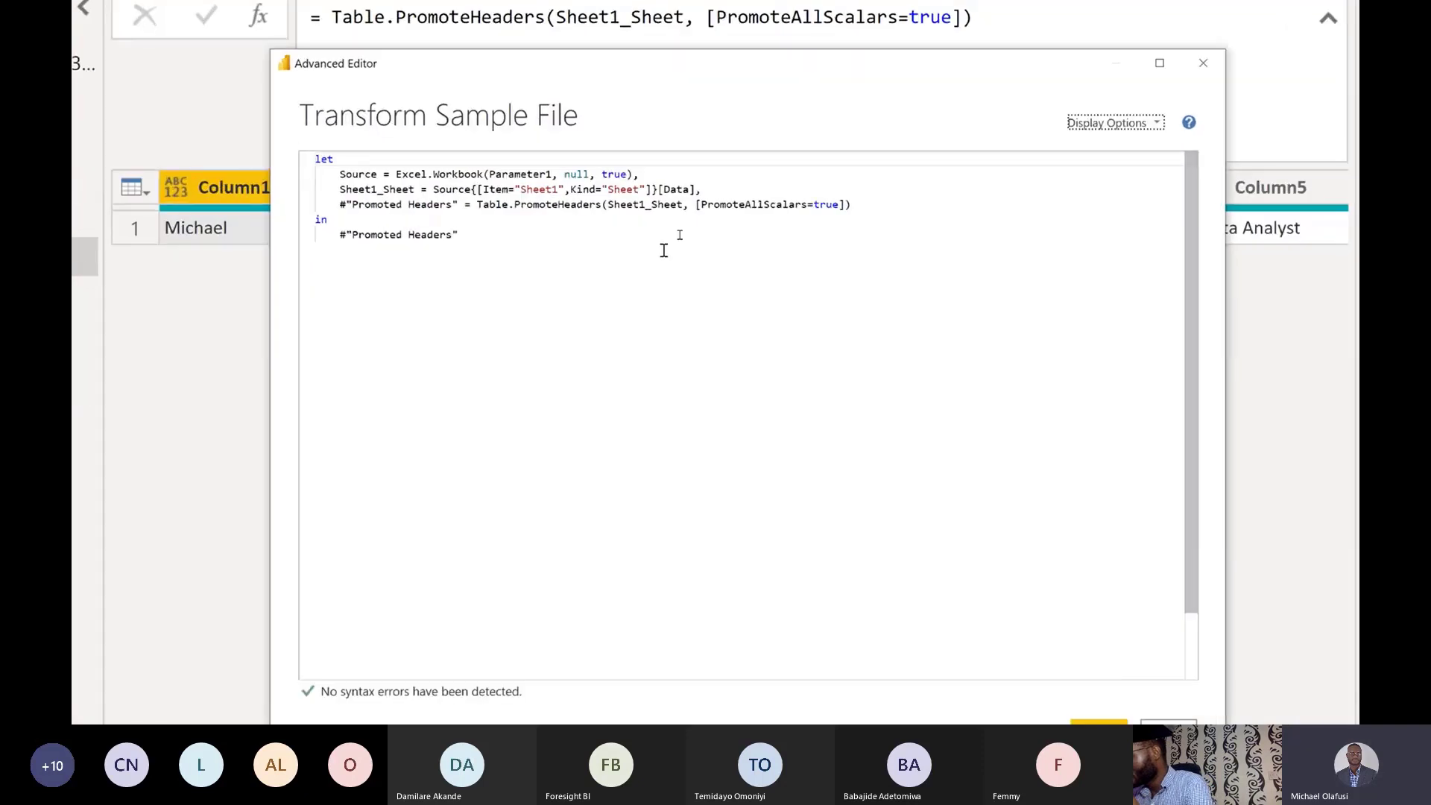
Insert a new line after Promoted Headers beginning "OldHeaders = Table.ColumnNames".
left_click(892, 213)
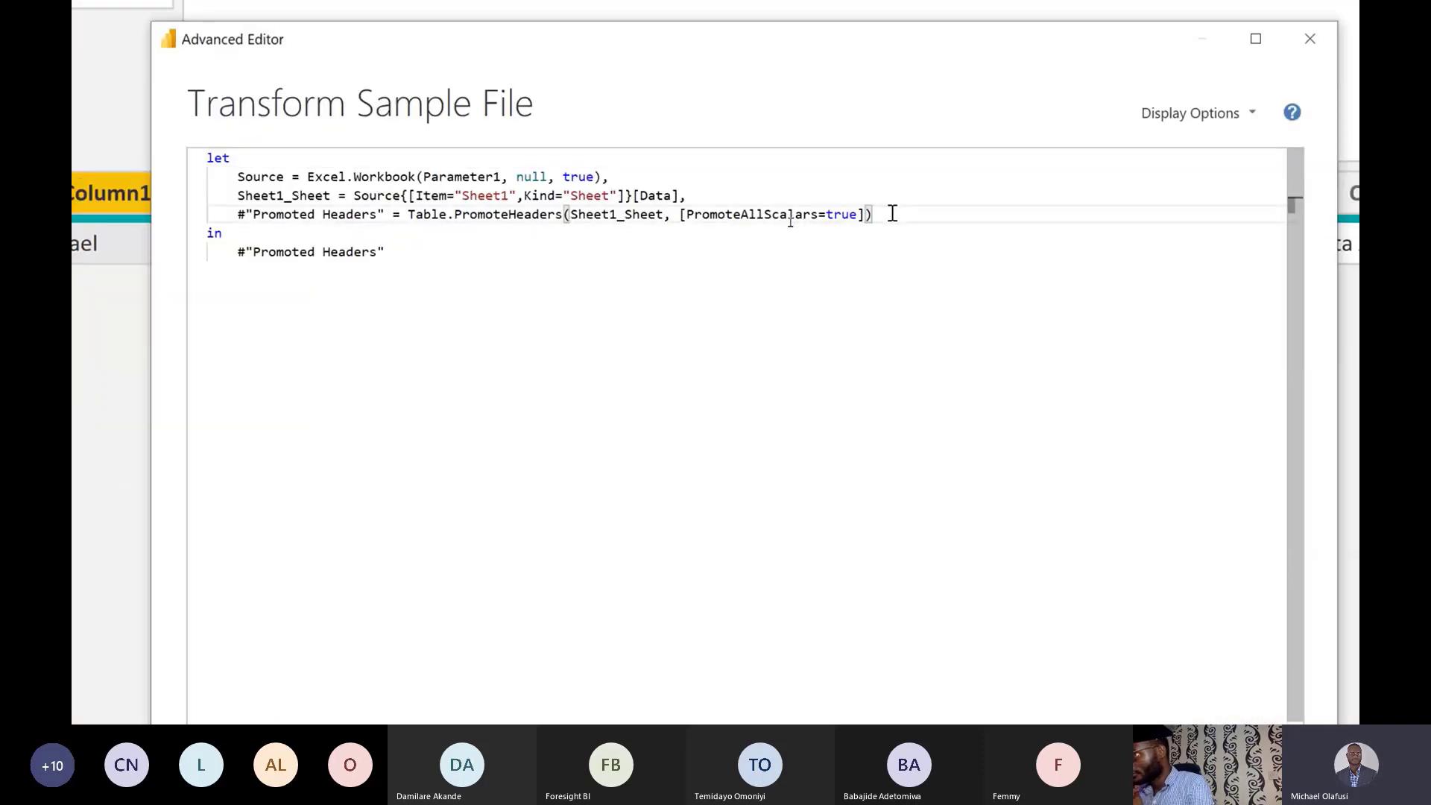
key("Return")
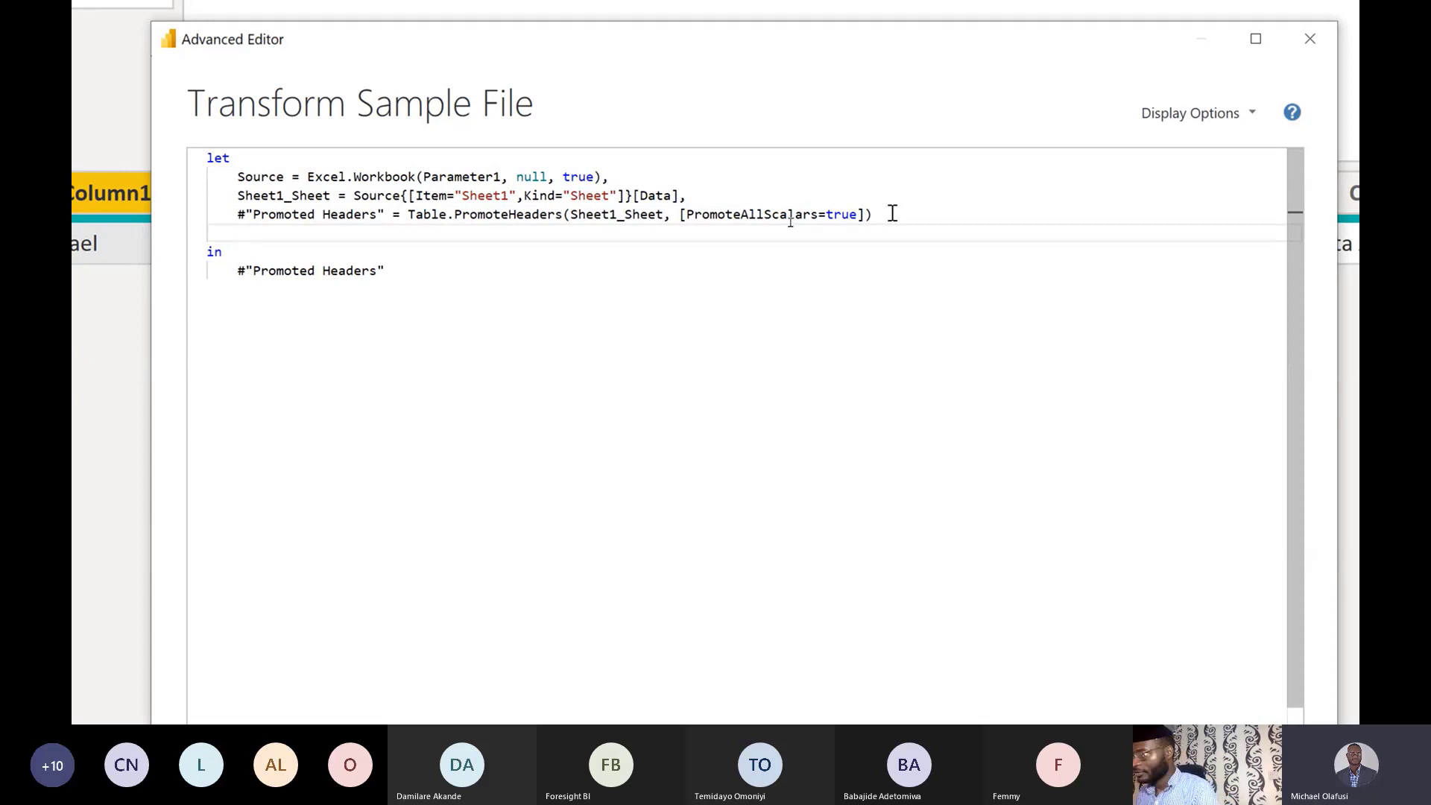
type("Old")
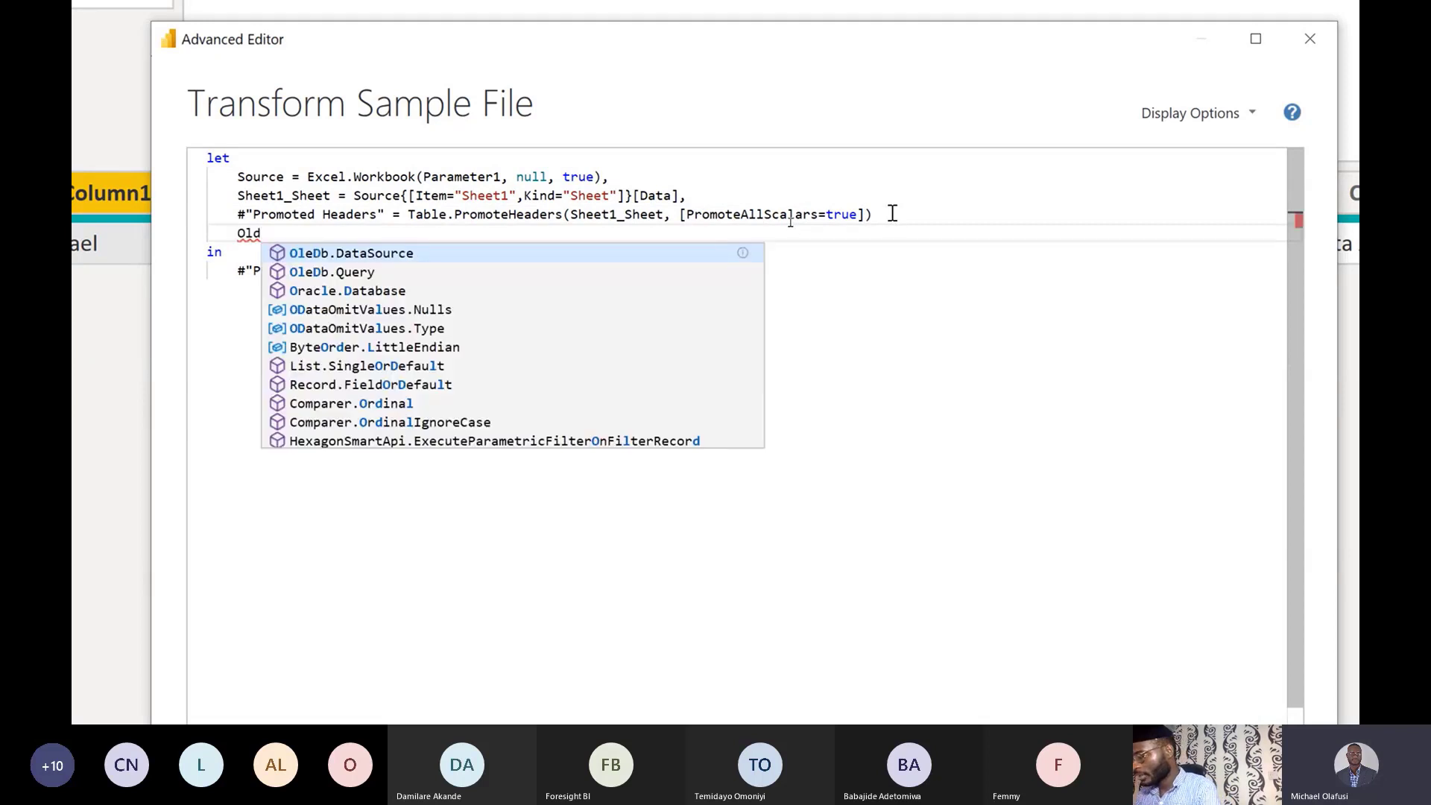
type("Headers")
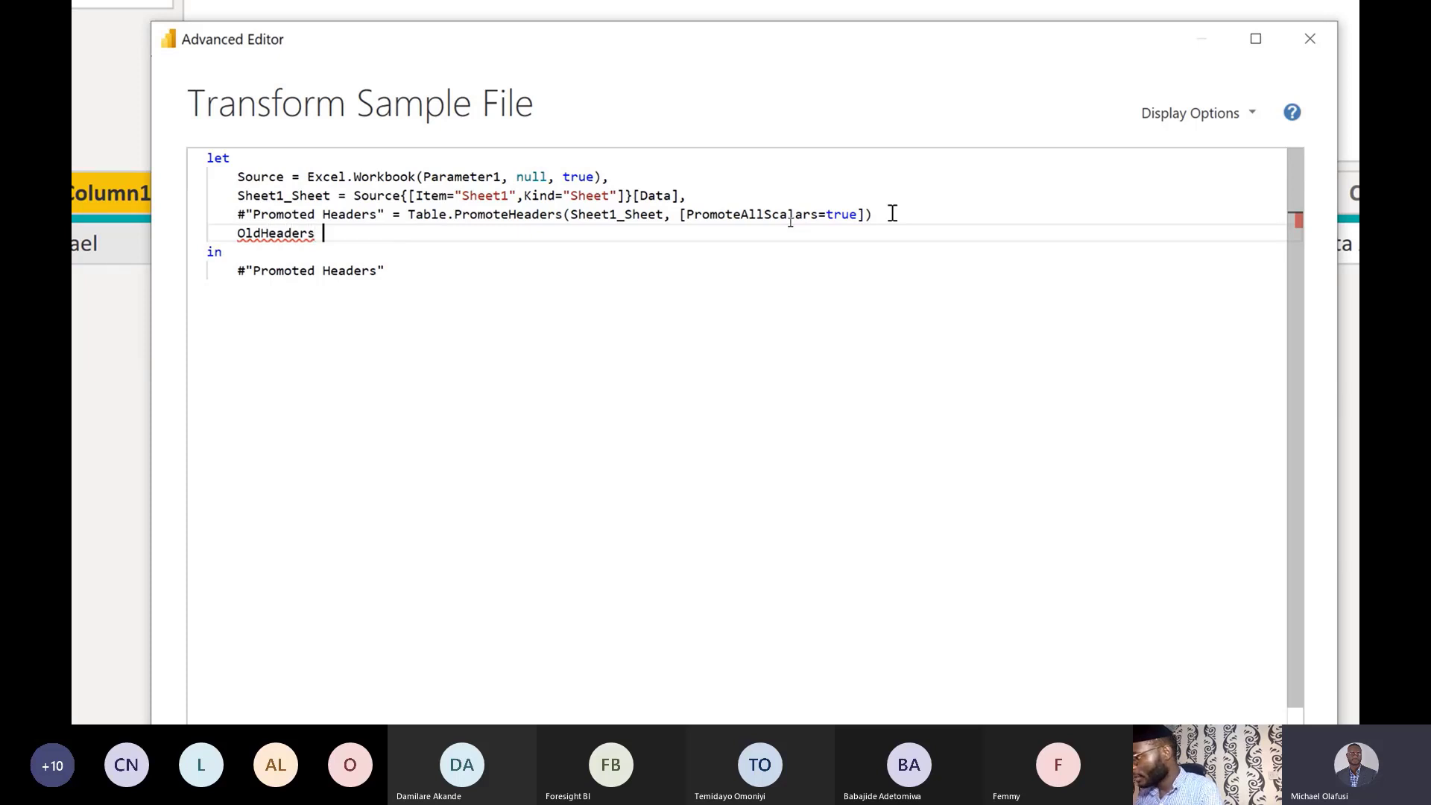
type(" = t")
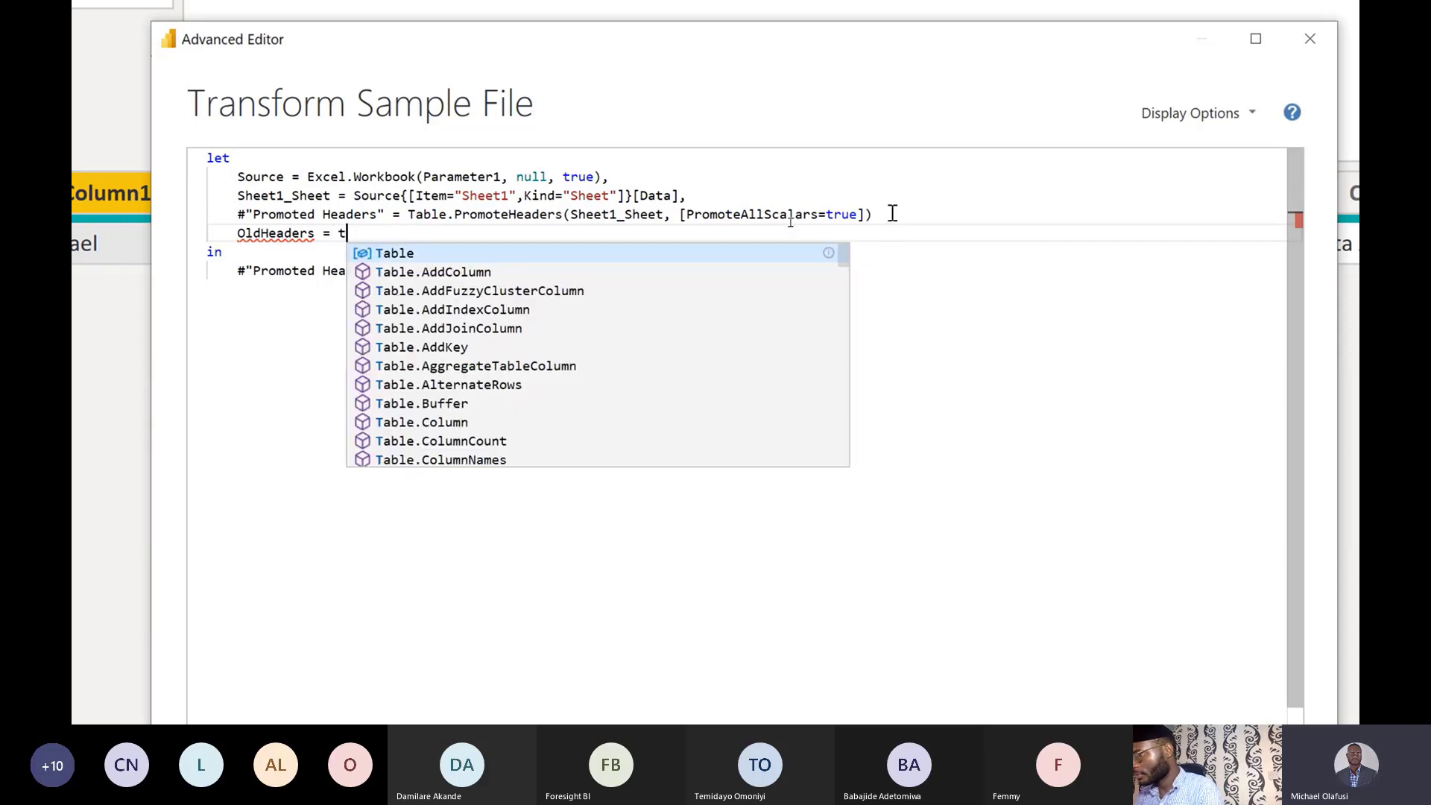
type("able")
key("Return")
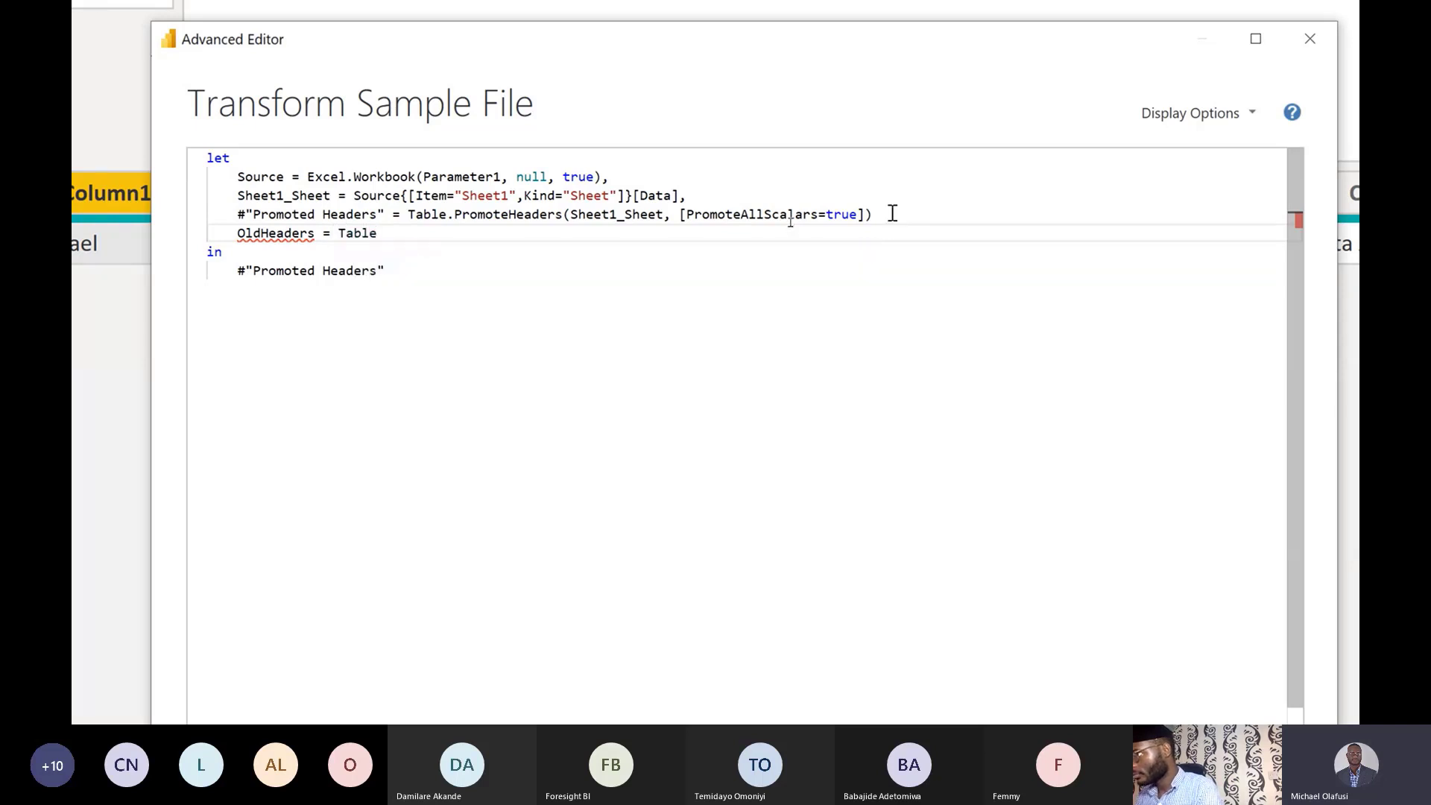
type(".col")
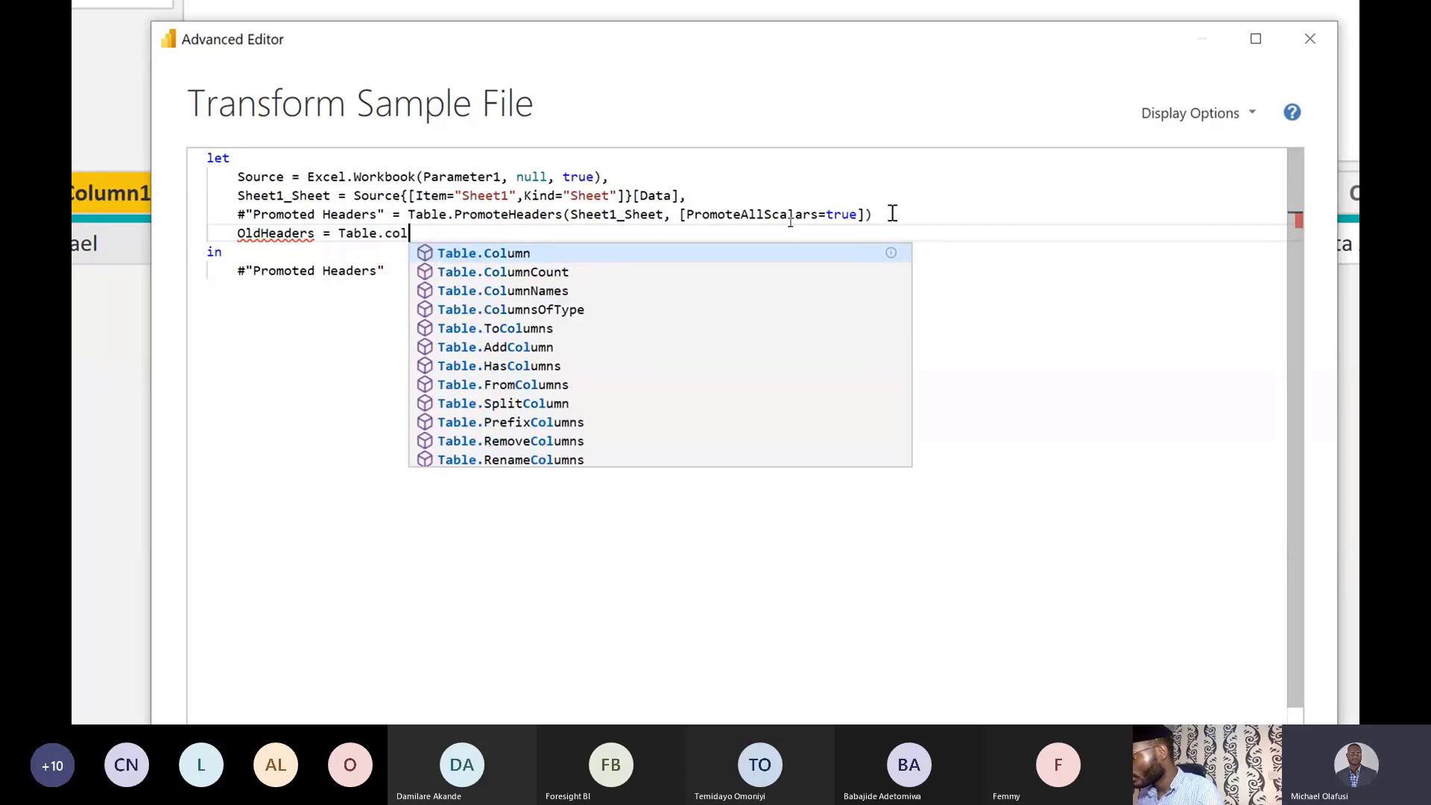
type("um")
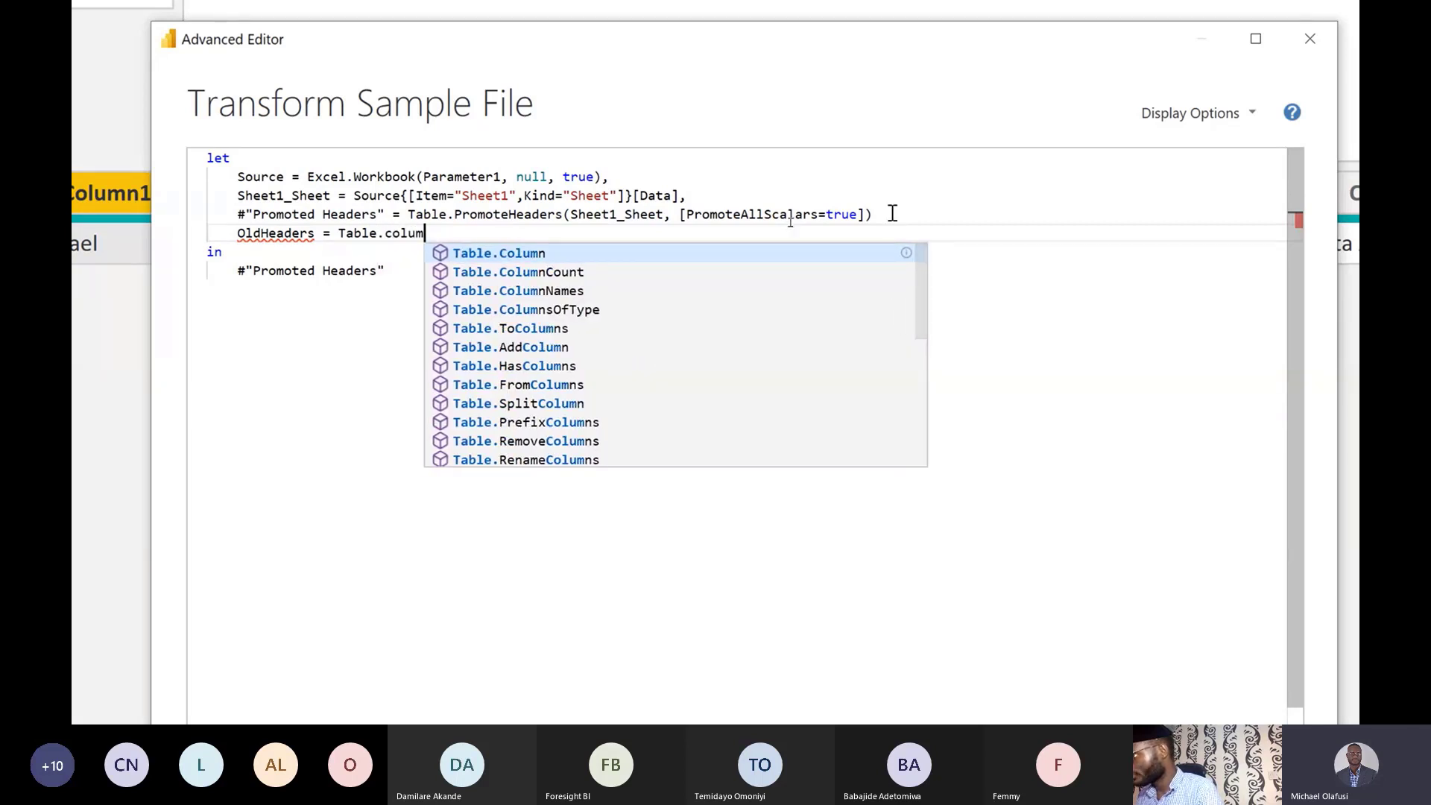
key("Down")
key("Down")
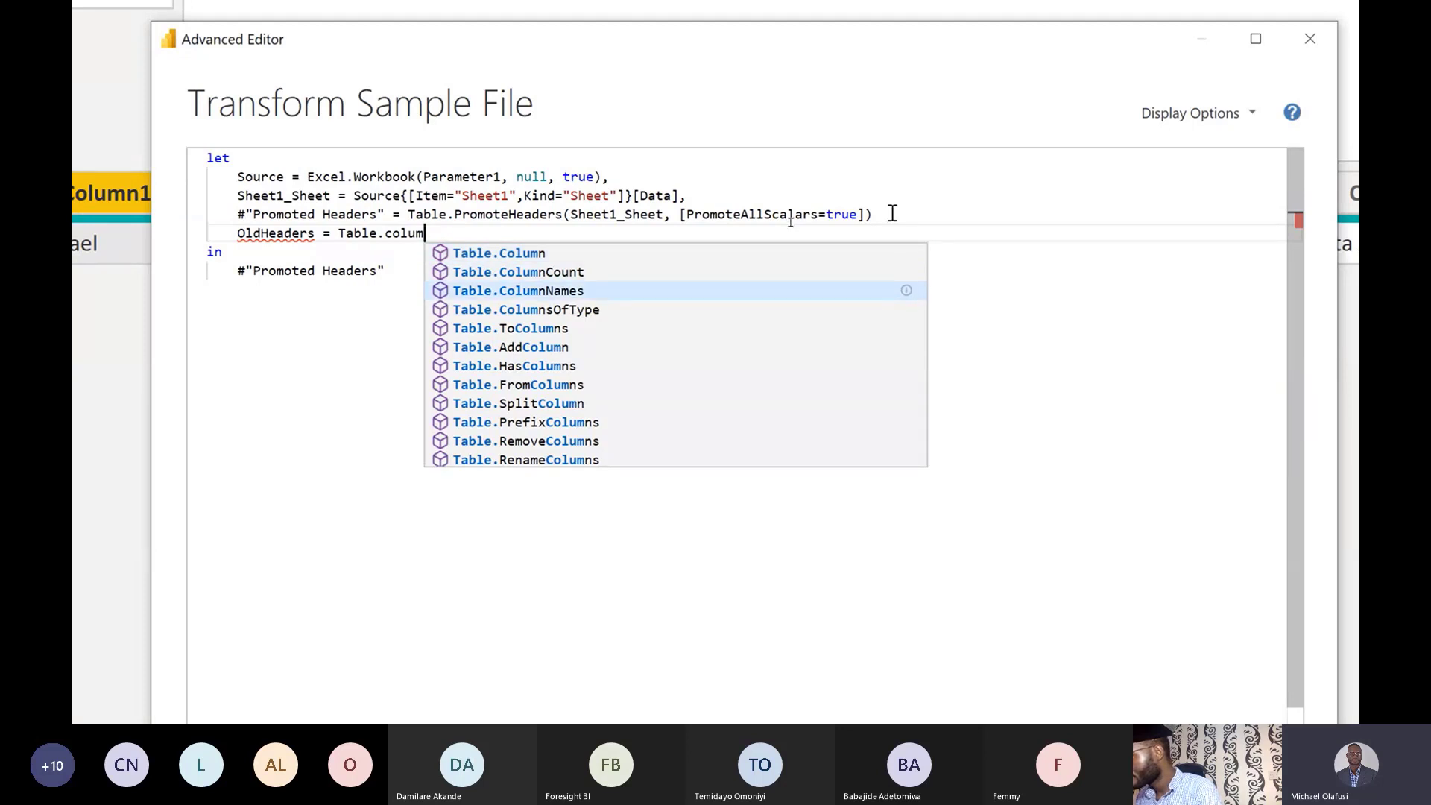
key("Tab")
Pass #"Promoted Headers" as its argument and add a comma after the Promoted Headers line.
type("`")
key("BackSpace")
type("(")
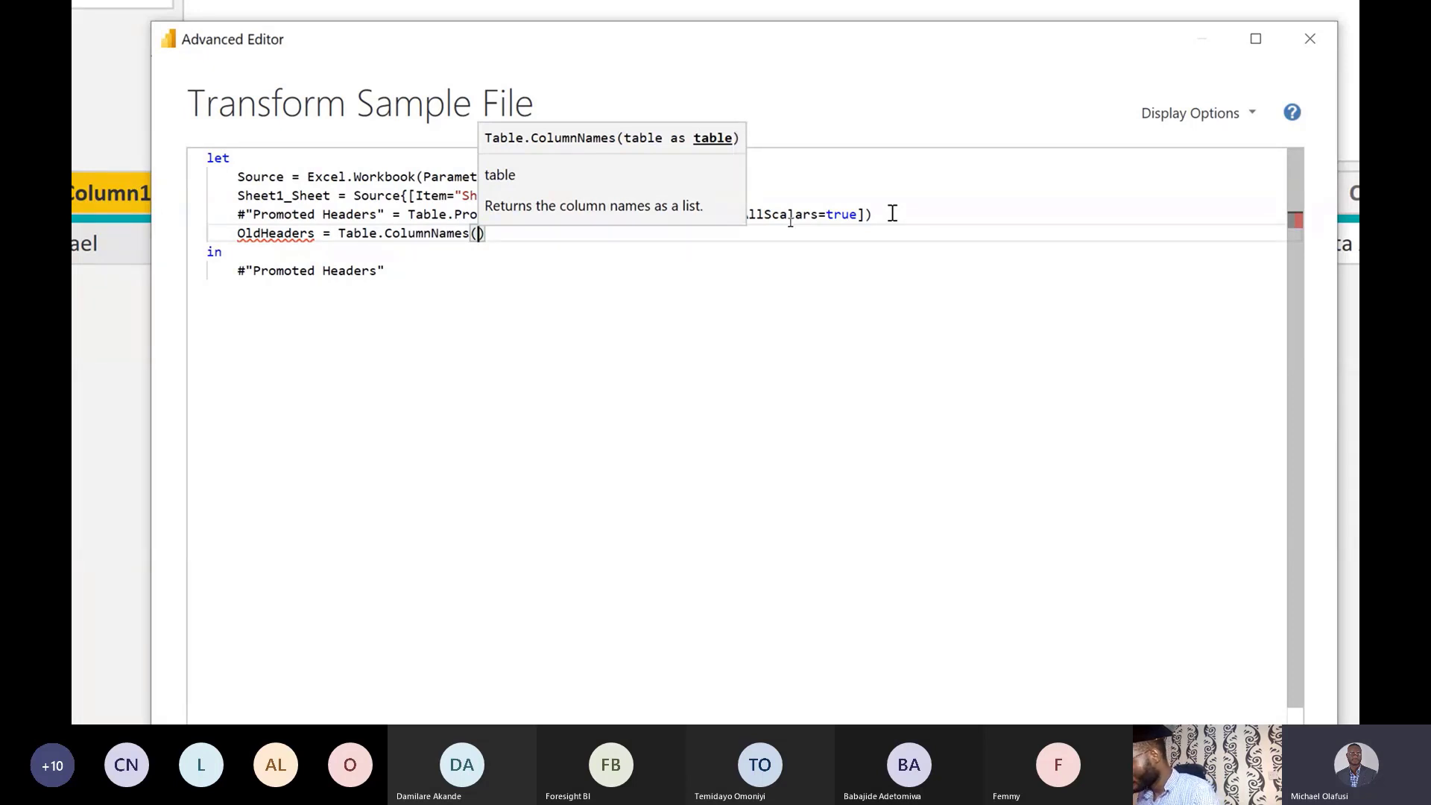
type("#")
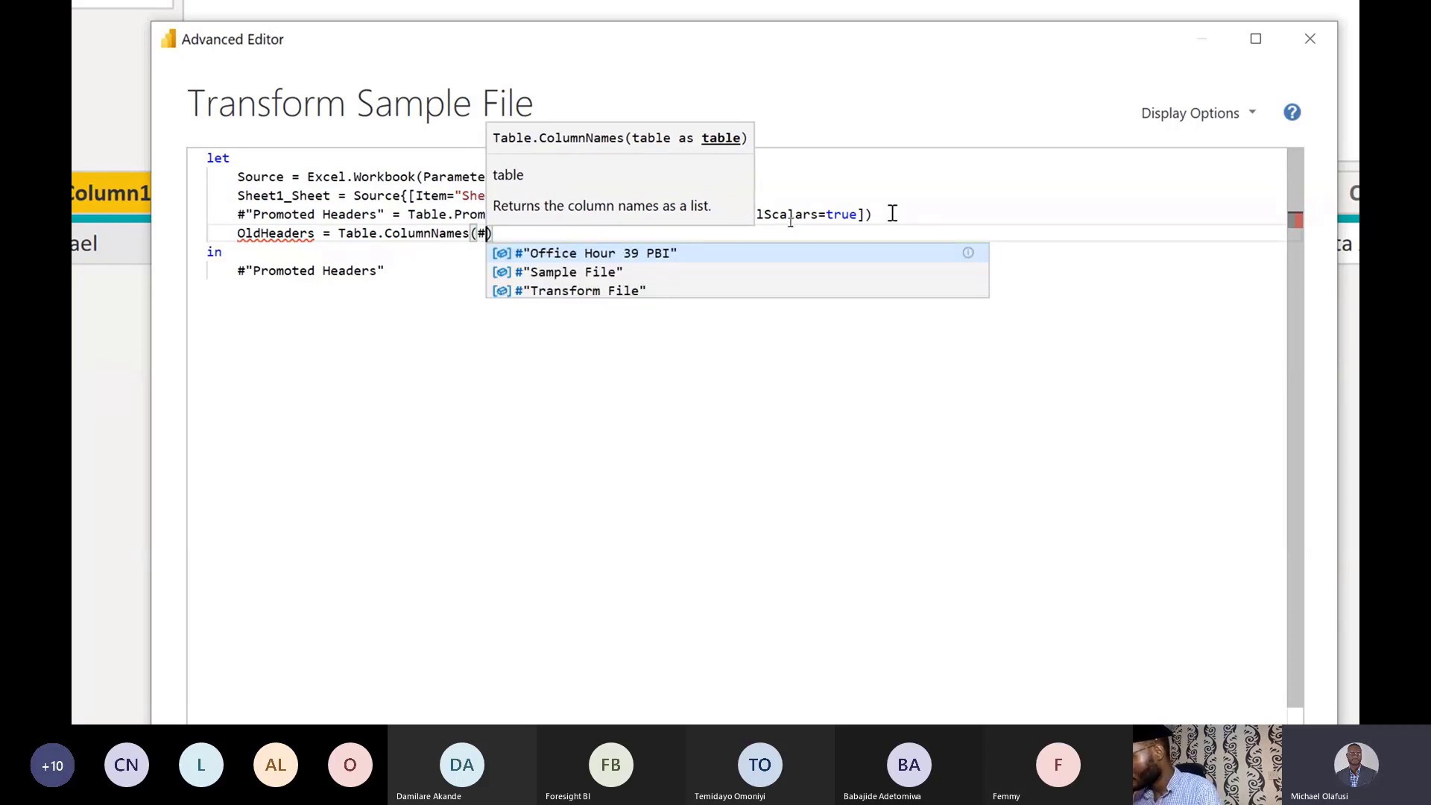
type("\"")
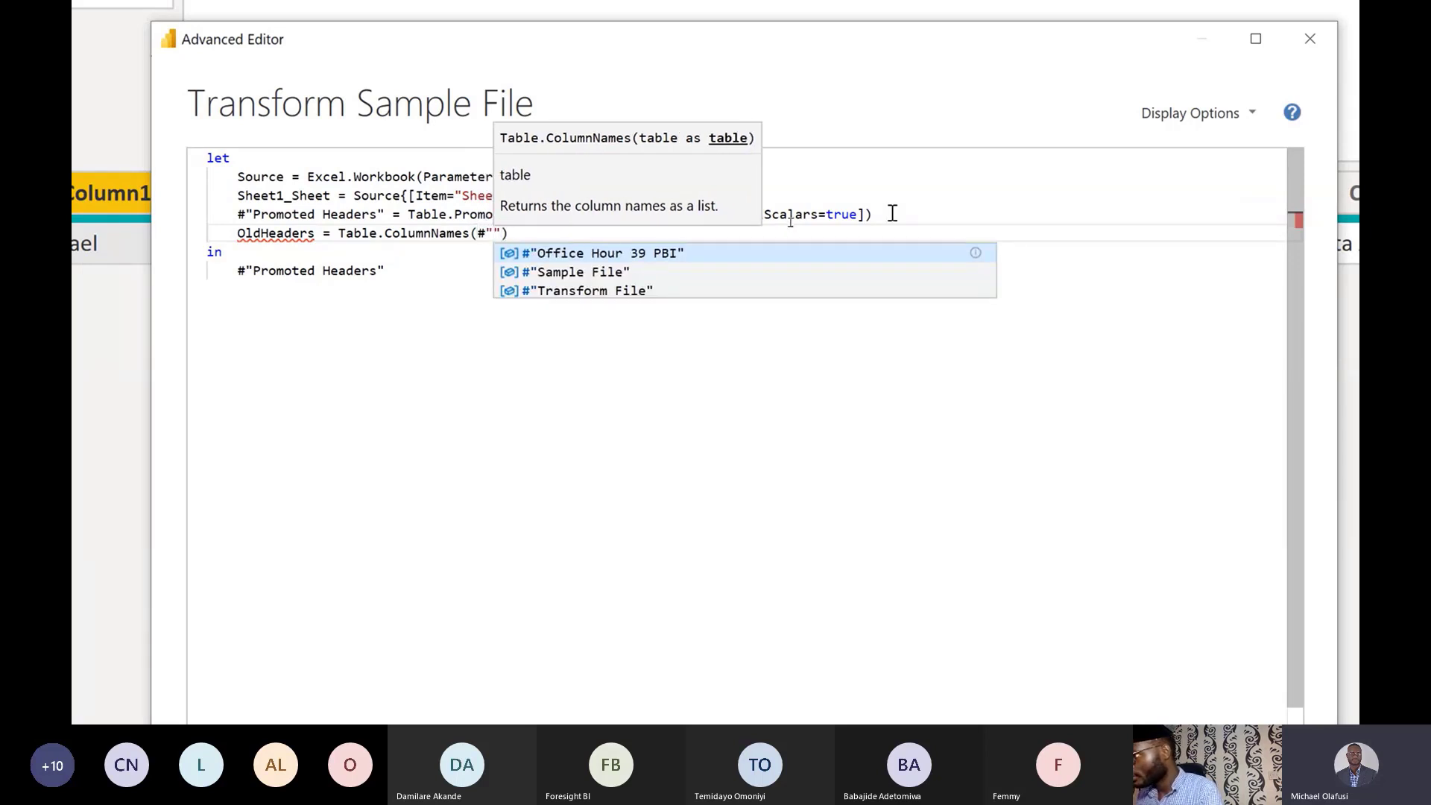
type("Pro")
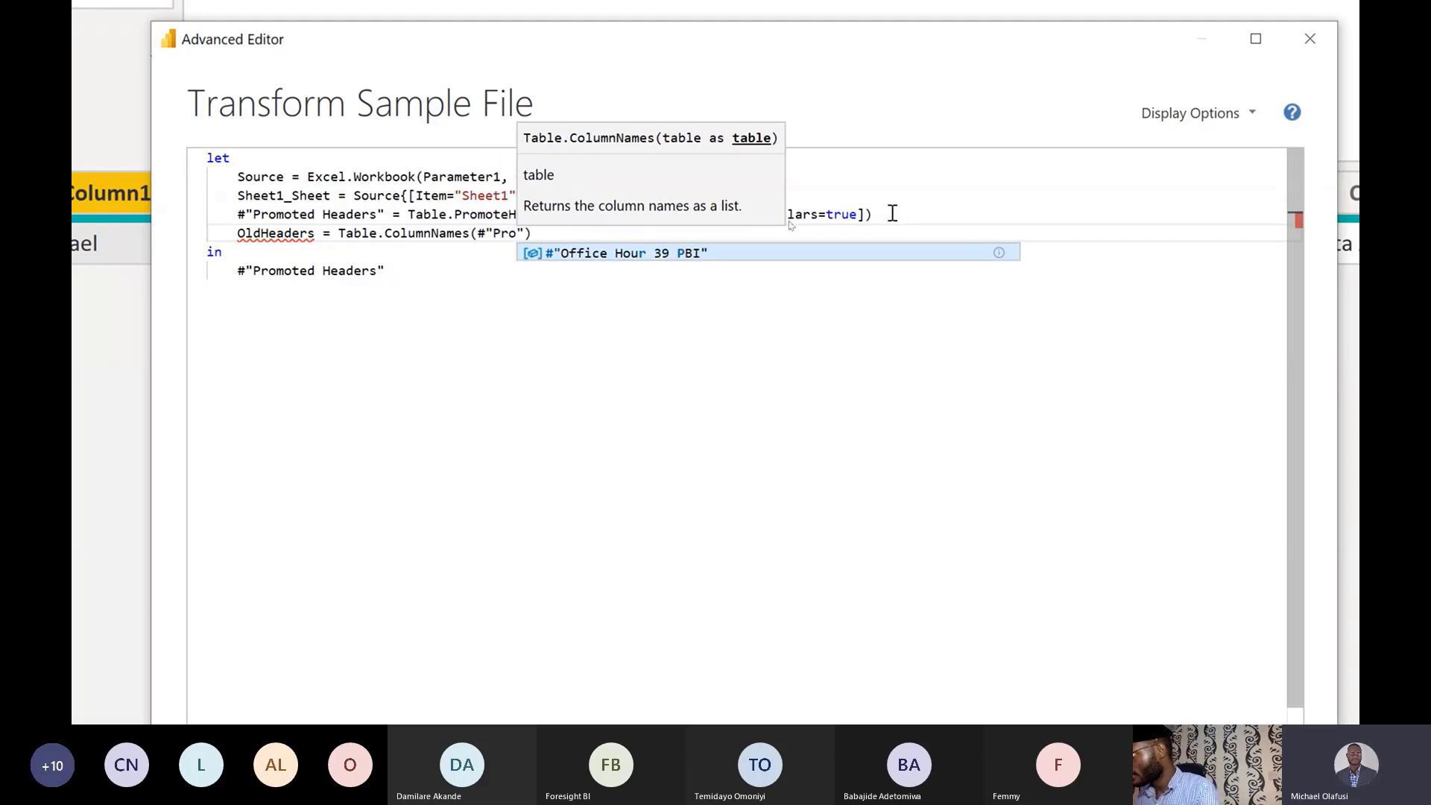
key("Tab")
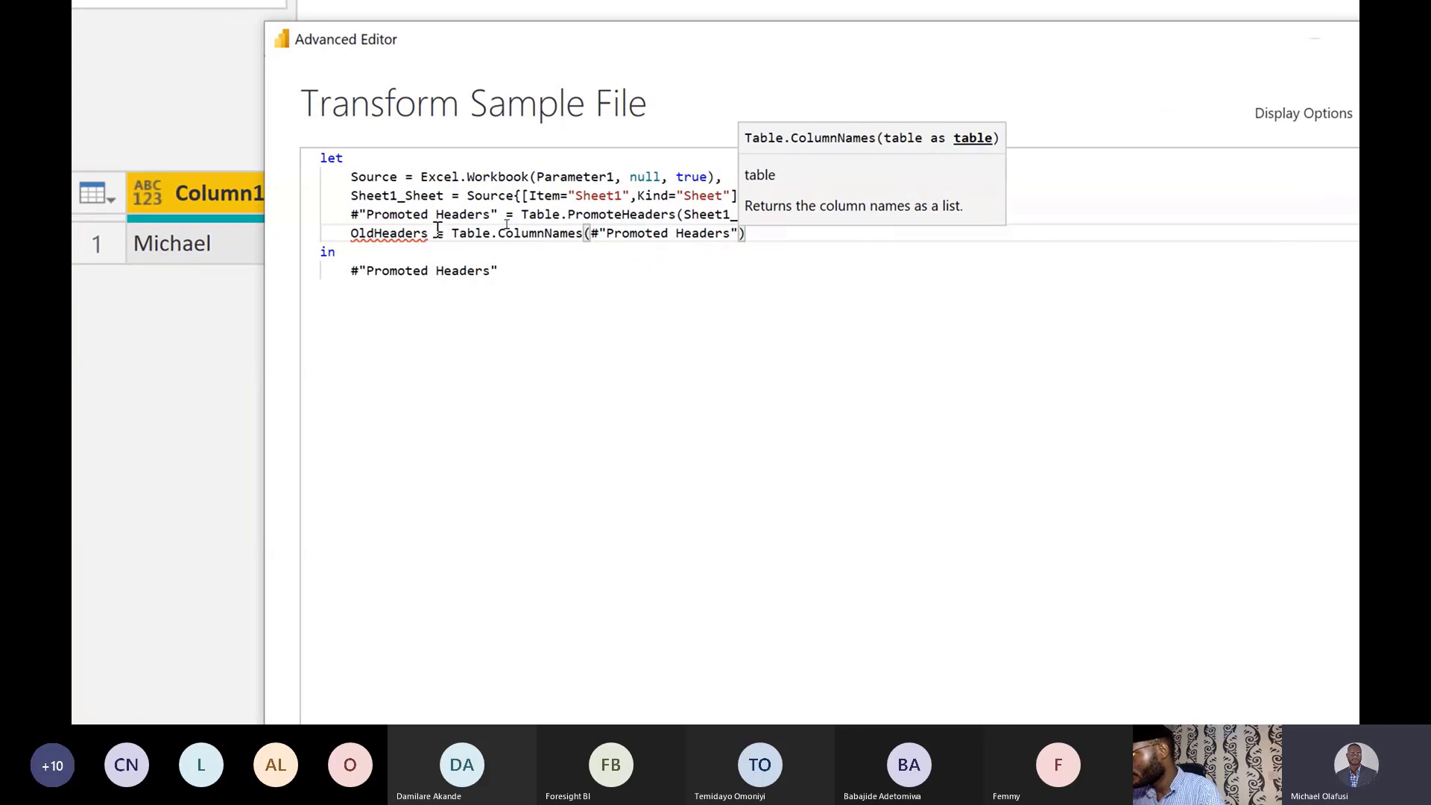
left_click_drag(349, 215, 498, 216)
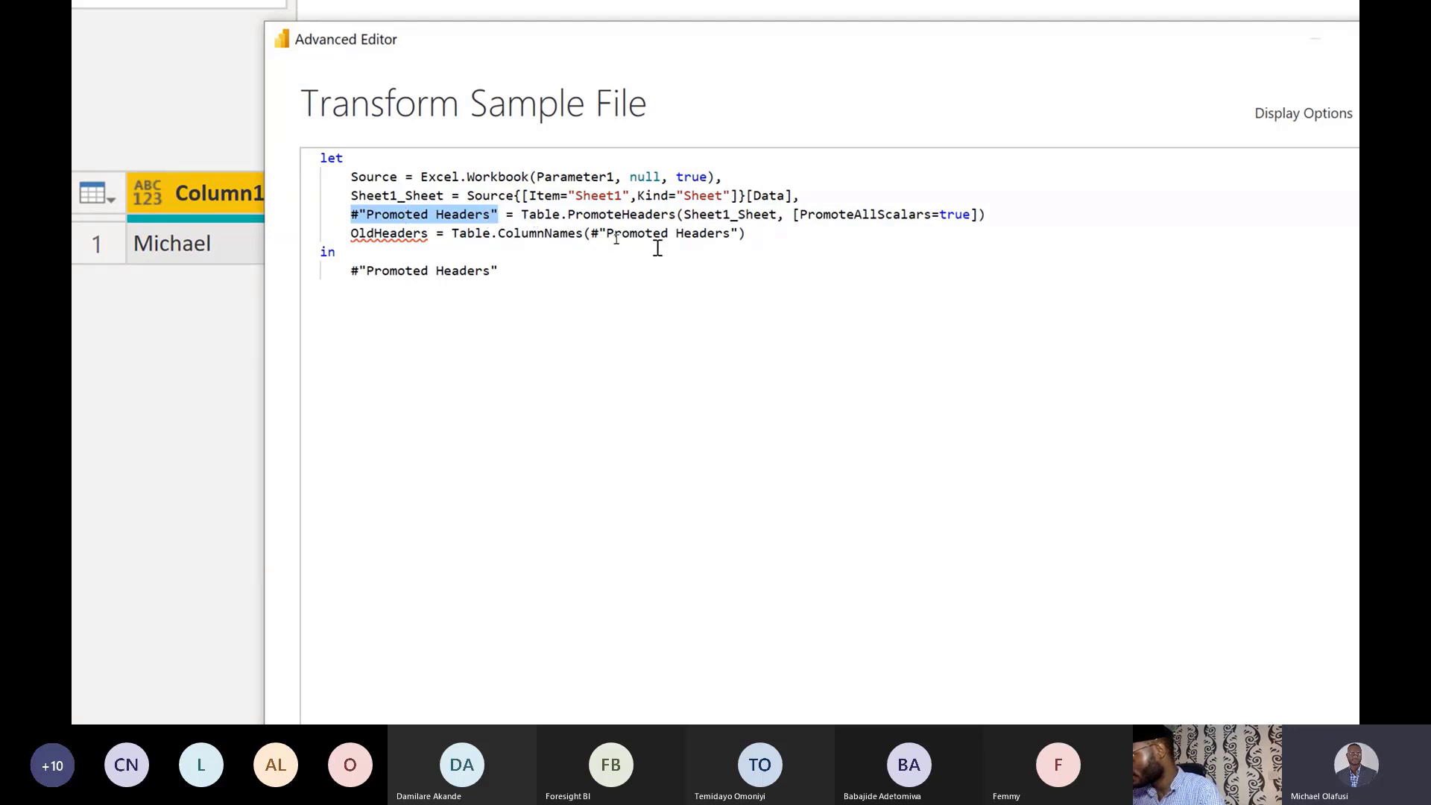
left_click(1004, 218)
type(",")
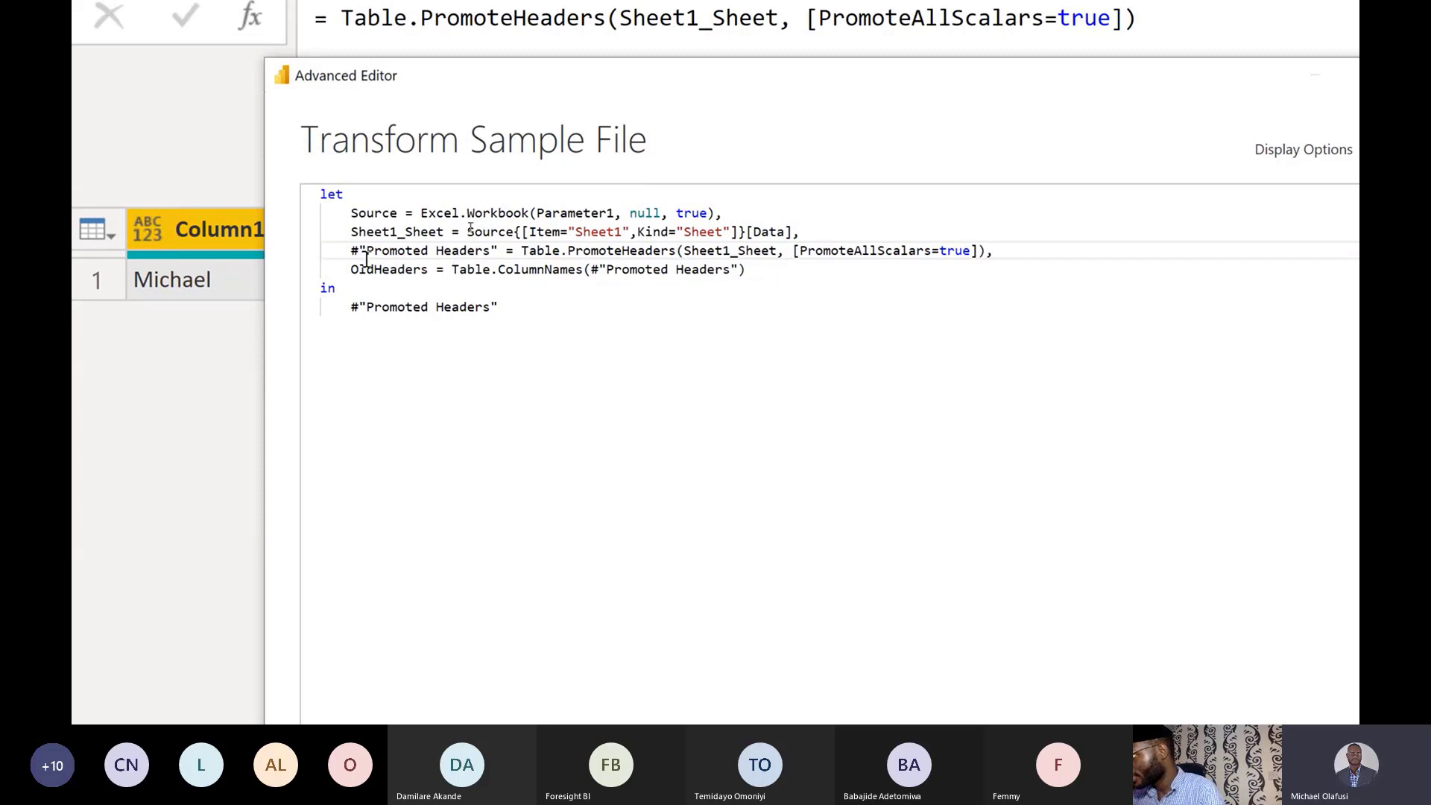
left_click_drag(351, 251, 501, 251)
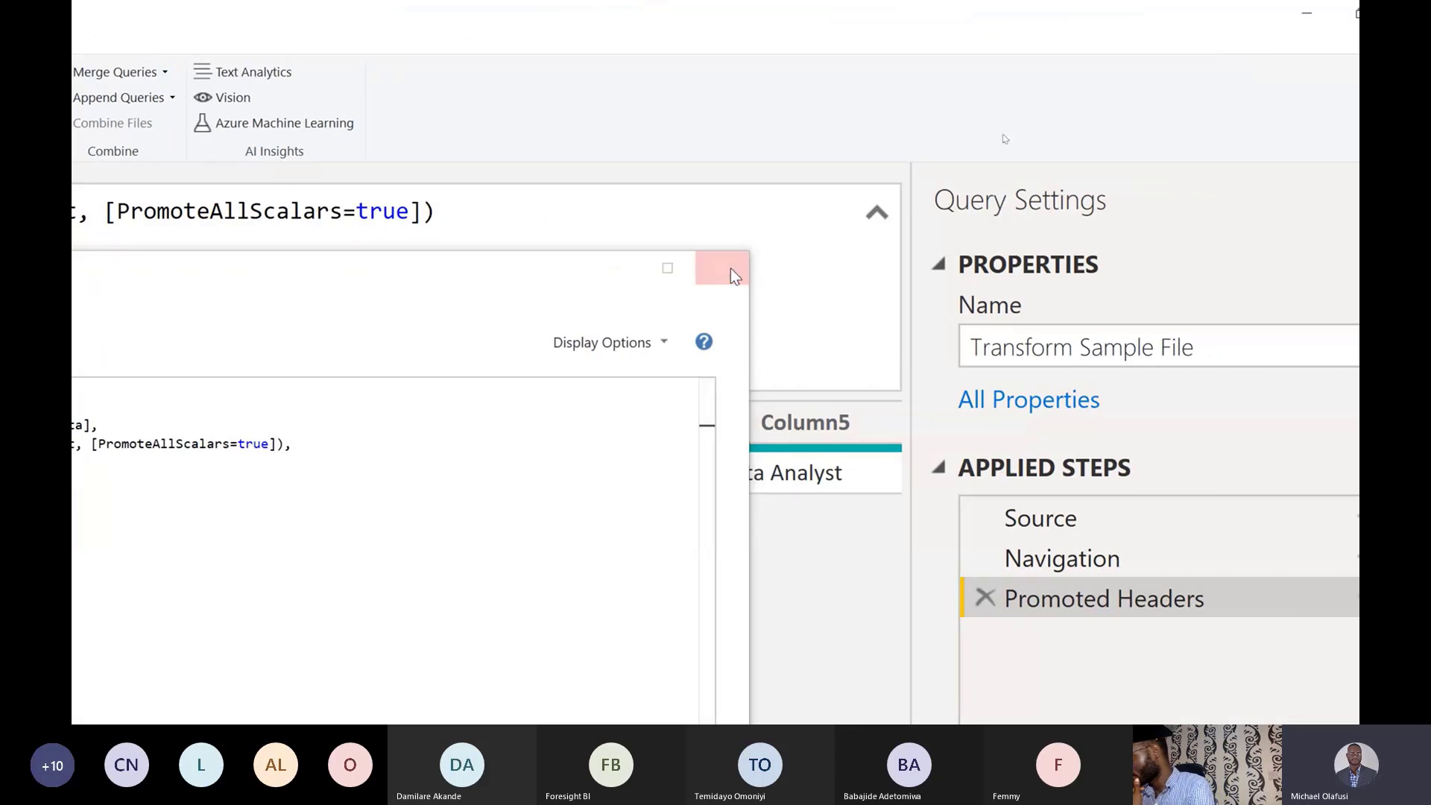
Preview the Navigation and Promoted Headers steps, then reopen the Advanced Editor on Transform Sample File.
left_click(729, 271)
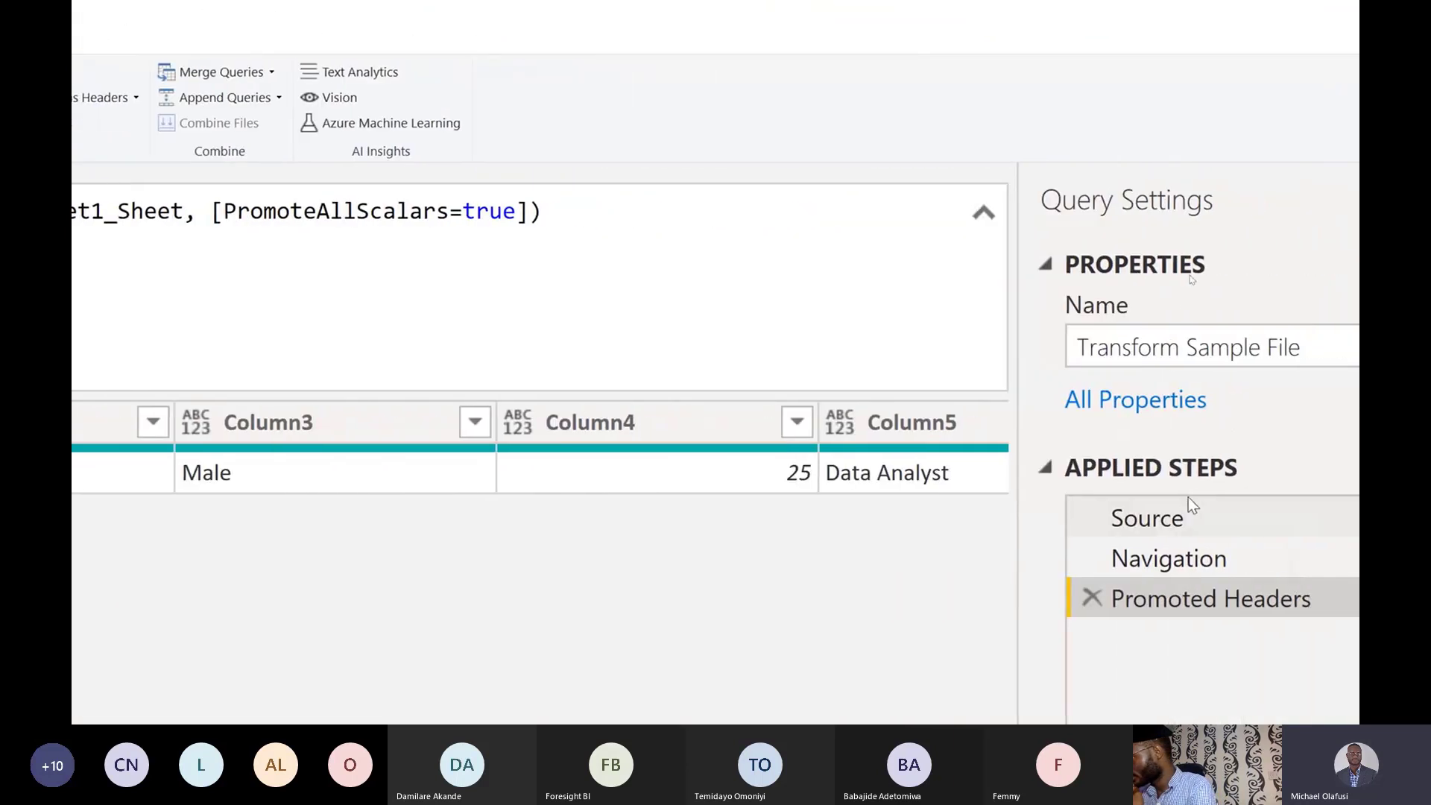
left_click(1196, 566)
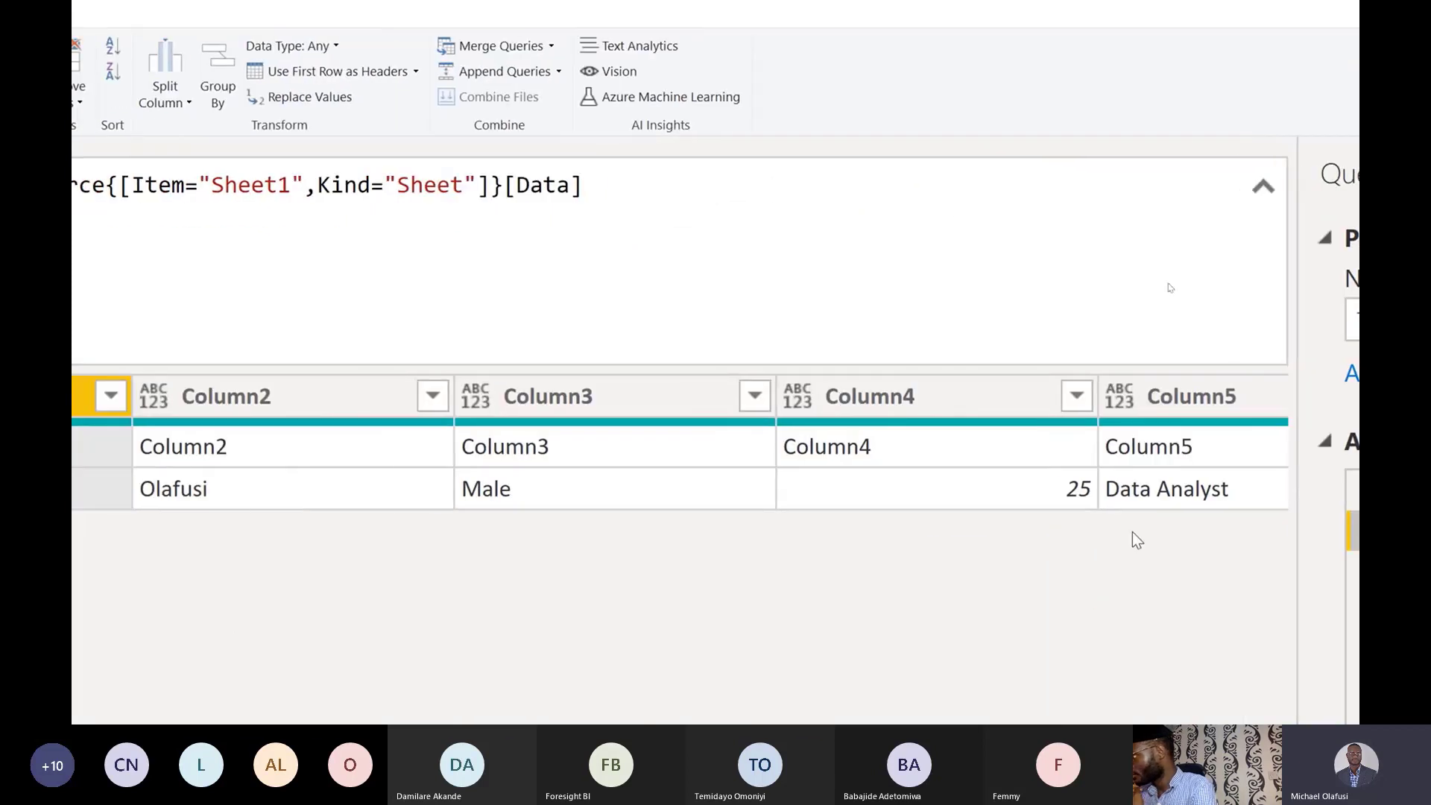
left_click(1093, 572)
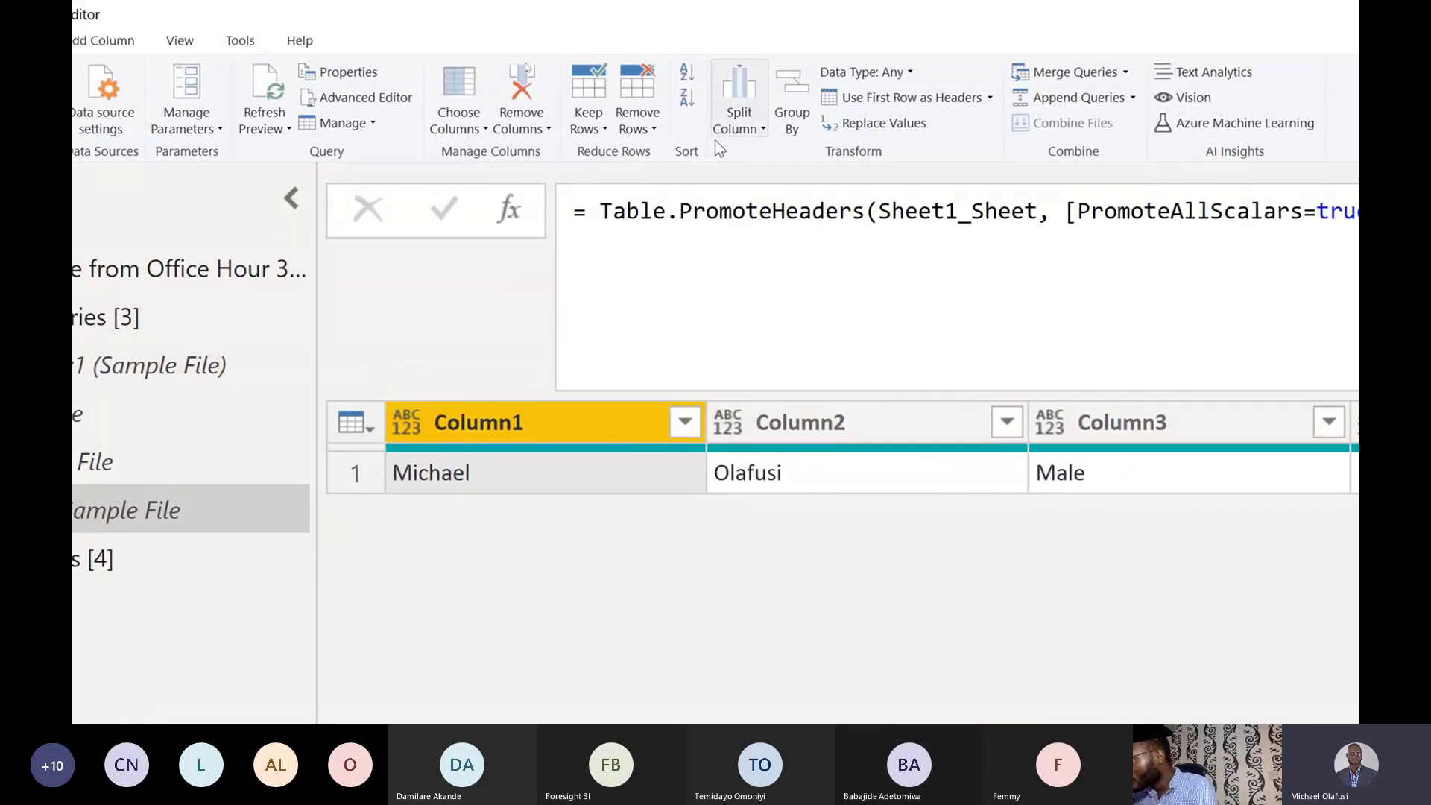
left_click(409, 96)
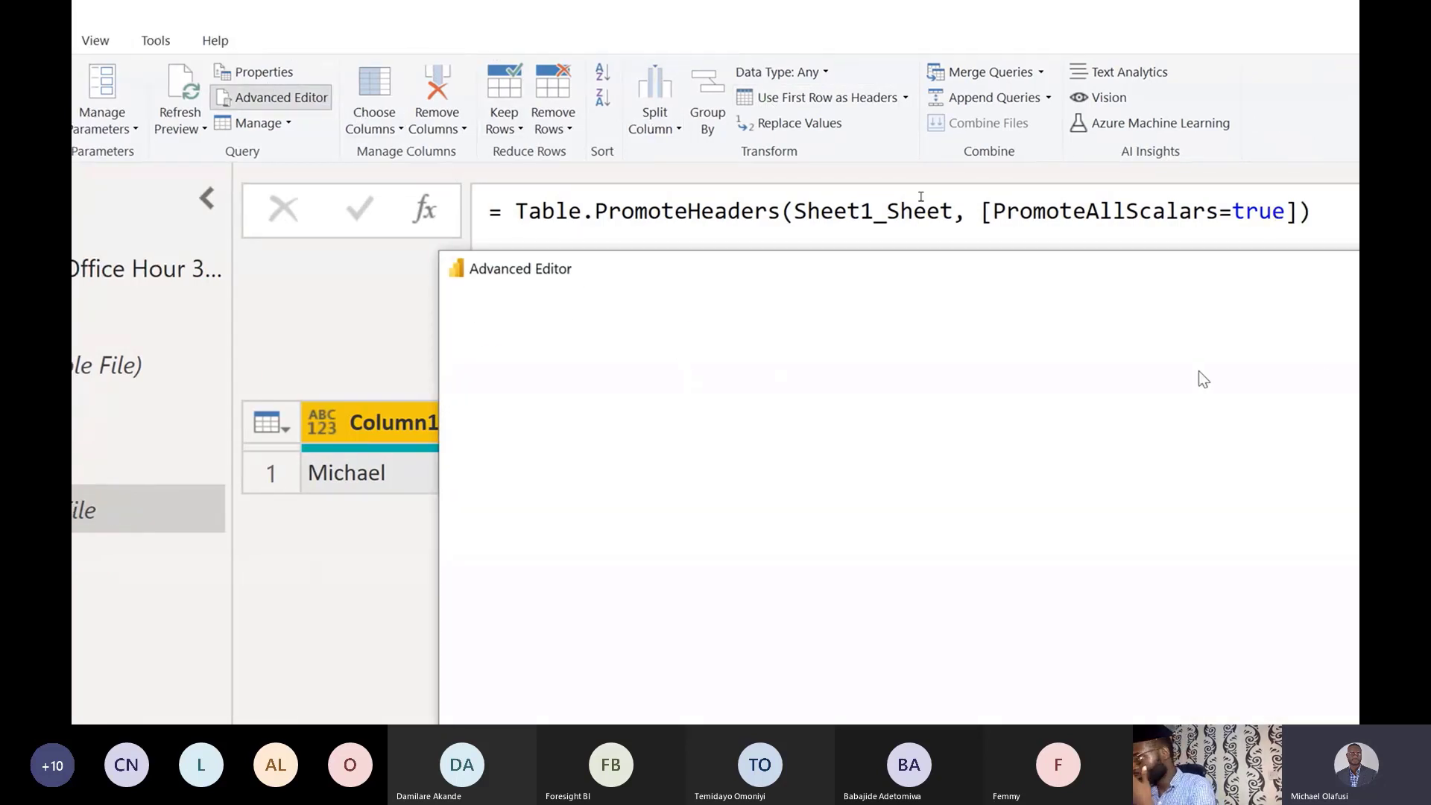
Add a new step line OldNames = #"Promoted Headers" after the Promoted Headers step.
left_click(1216, 441)
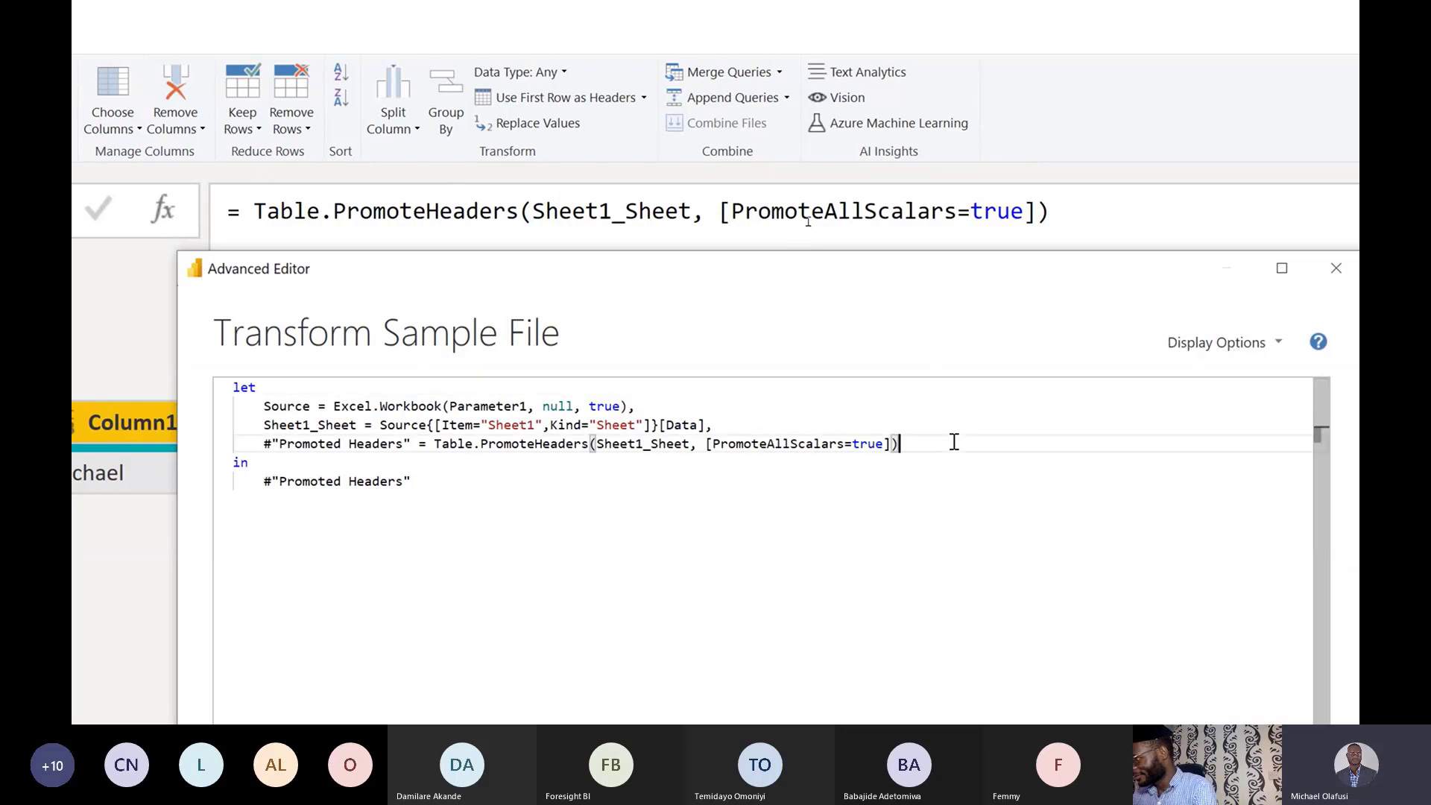
type(",")
key("Return")
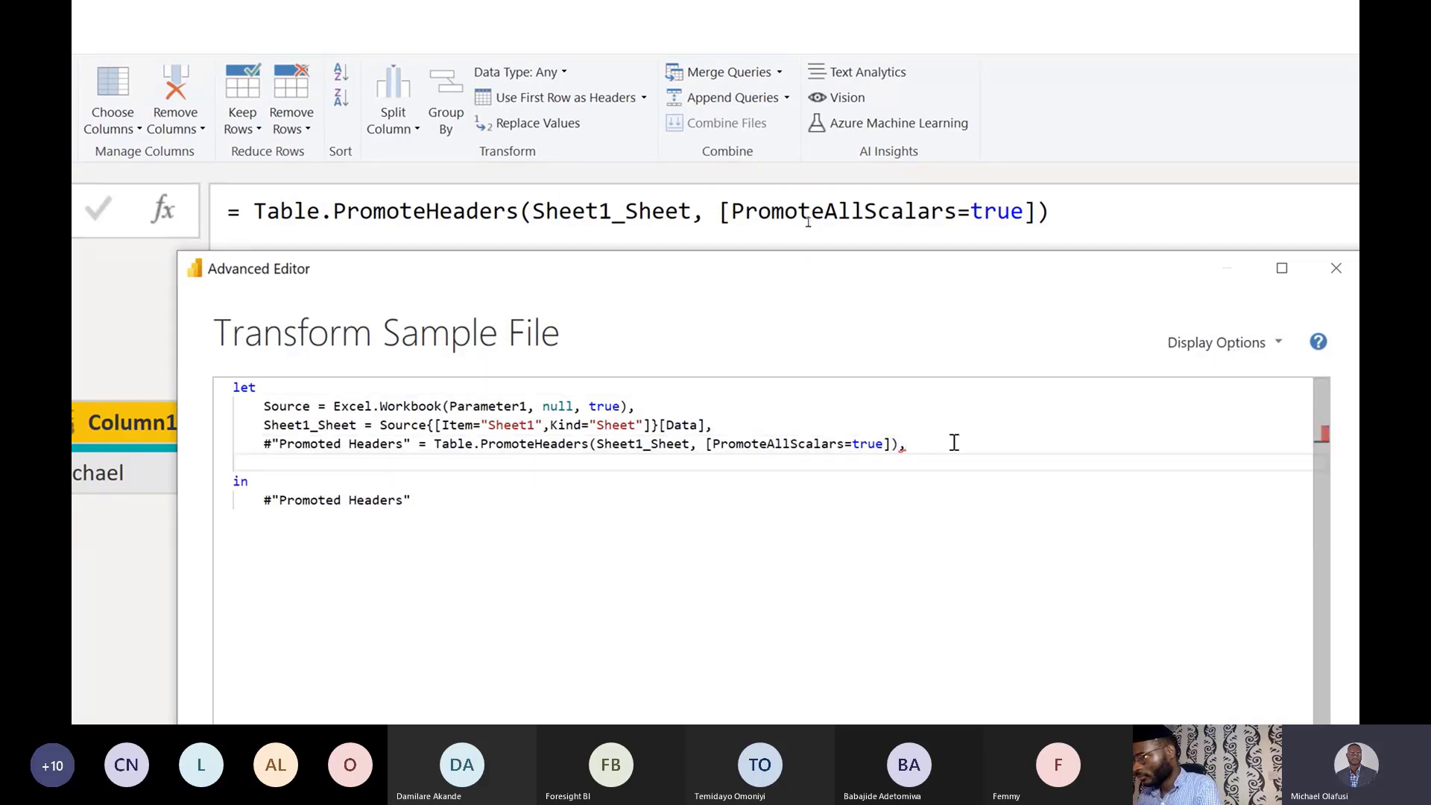
type("old")
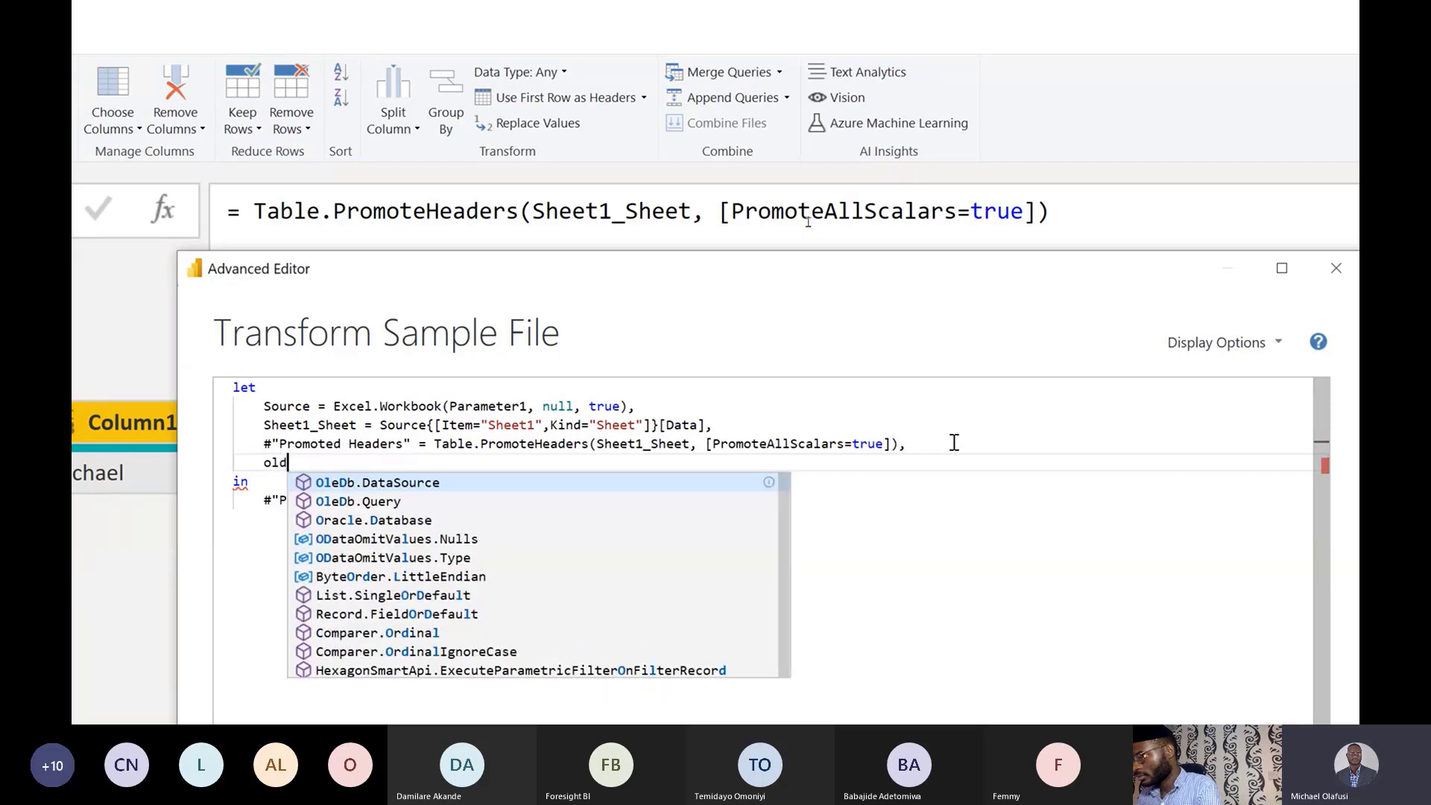
key("BackSpace")
key("BackSpace")
key("BackSpace")
type("Old")
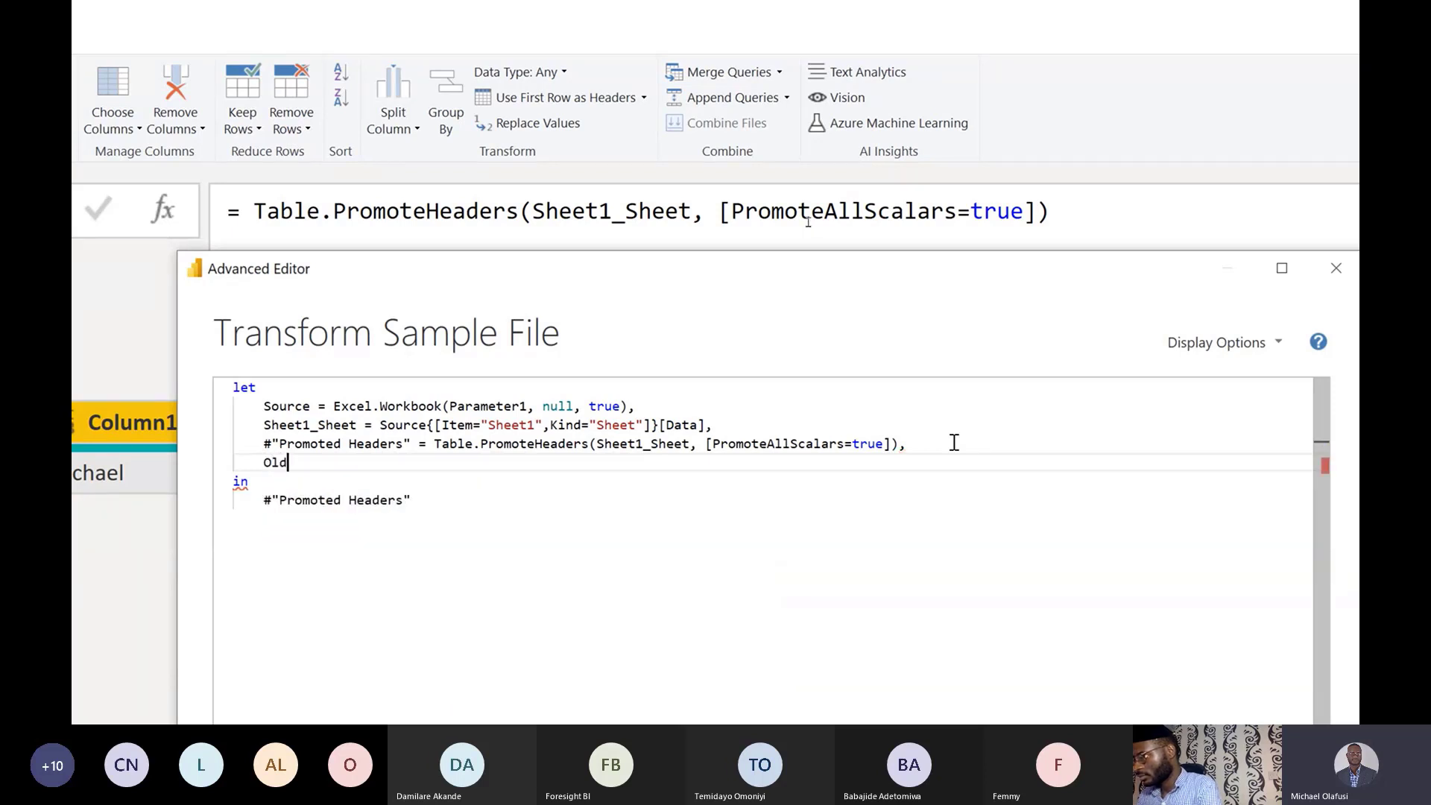
type("Names =")
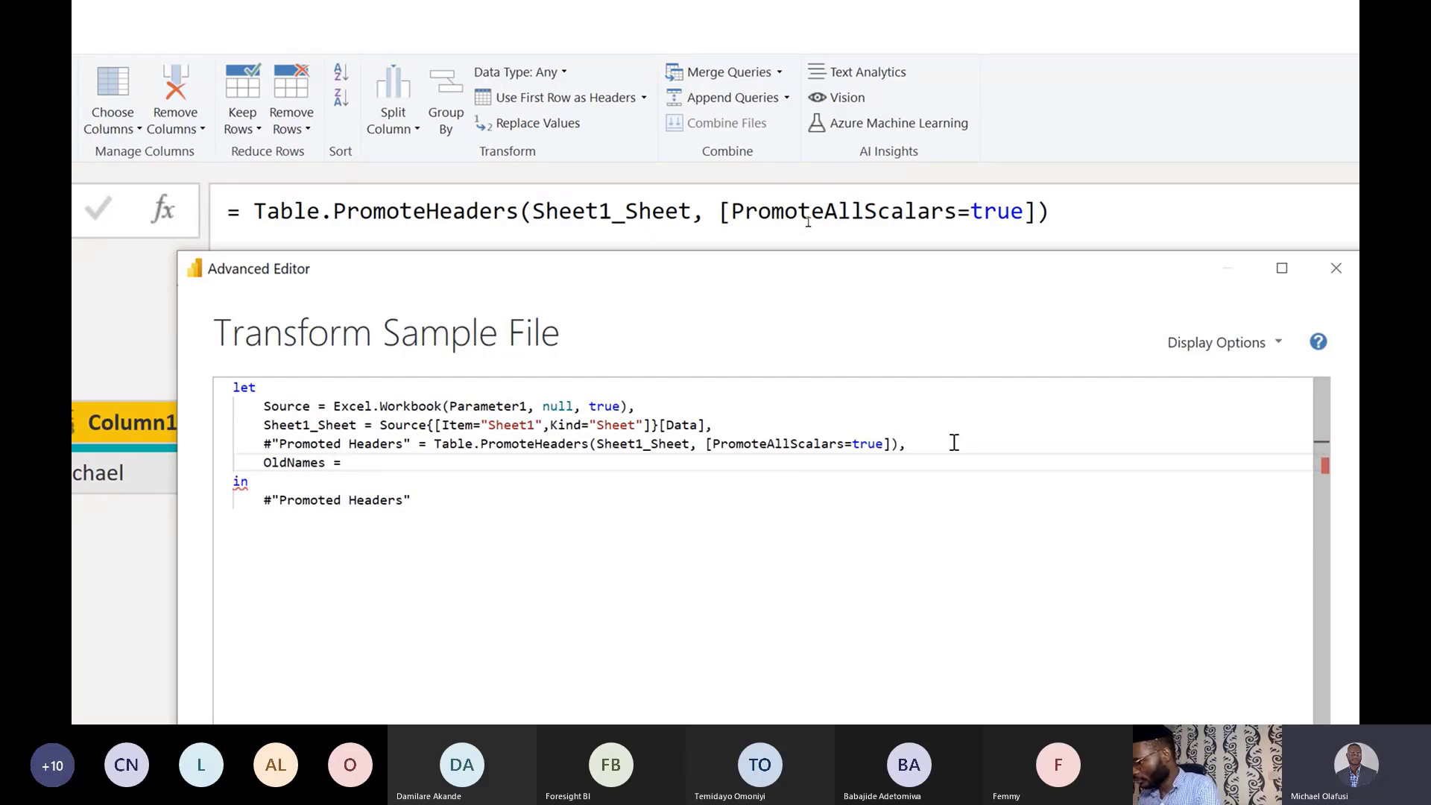
type("#")
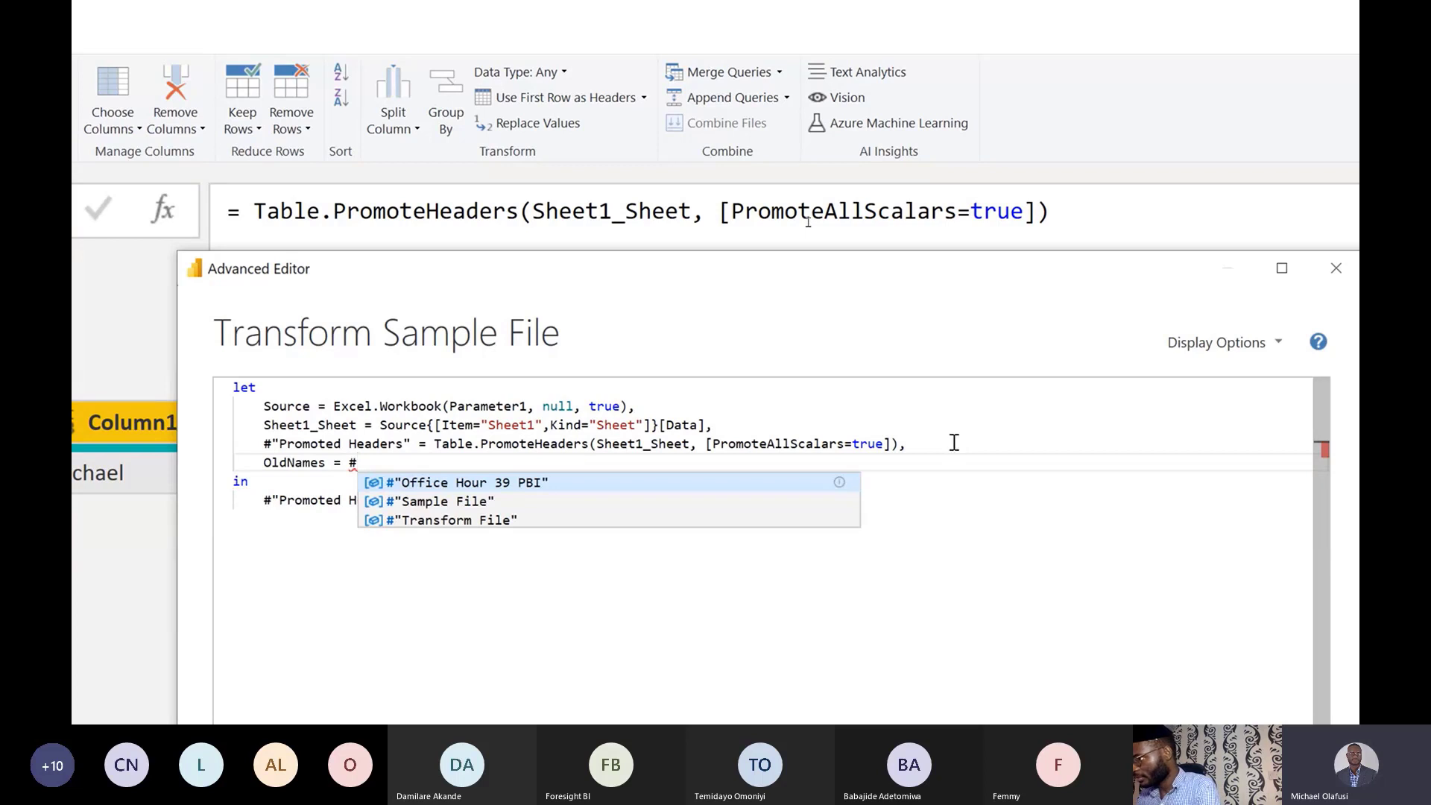
type("Prom")
key("BackSpace")
key("BackSpace")
key("BackSpace")
key("BackSpace")
type("\"Pr")
key("Tab")
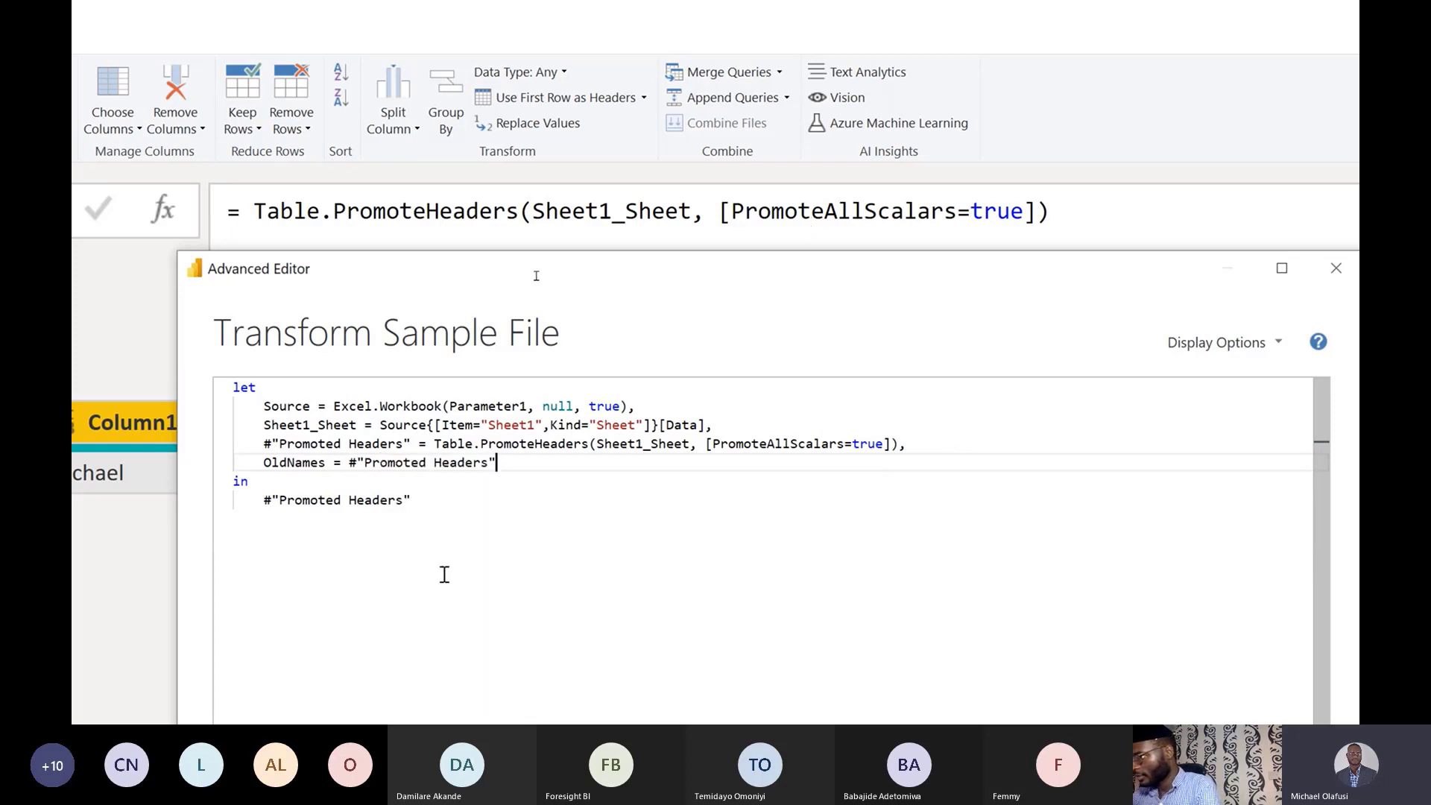
Make the query return OldNames after 'in' instead of the previous step.
double_click(309, 463)
key("ctrl+c")
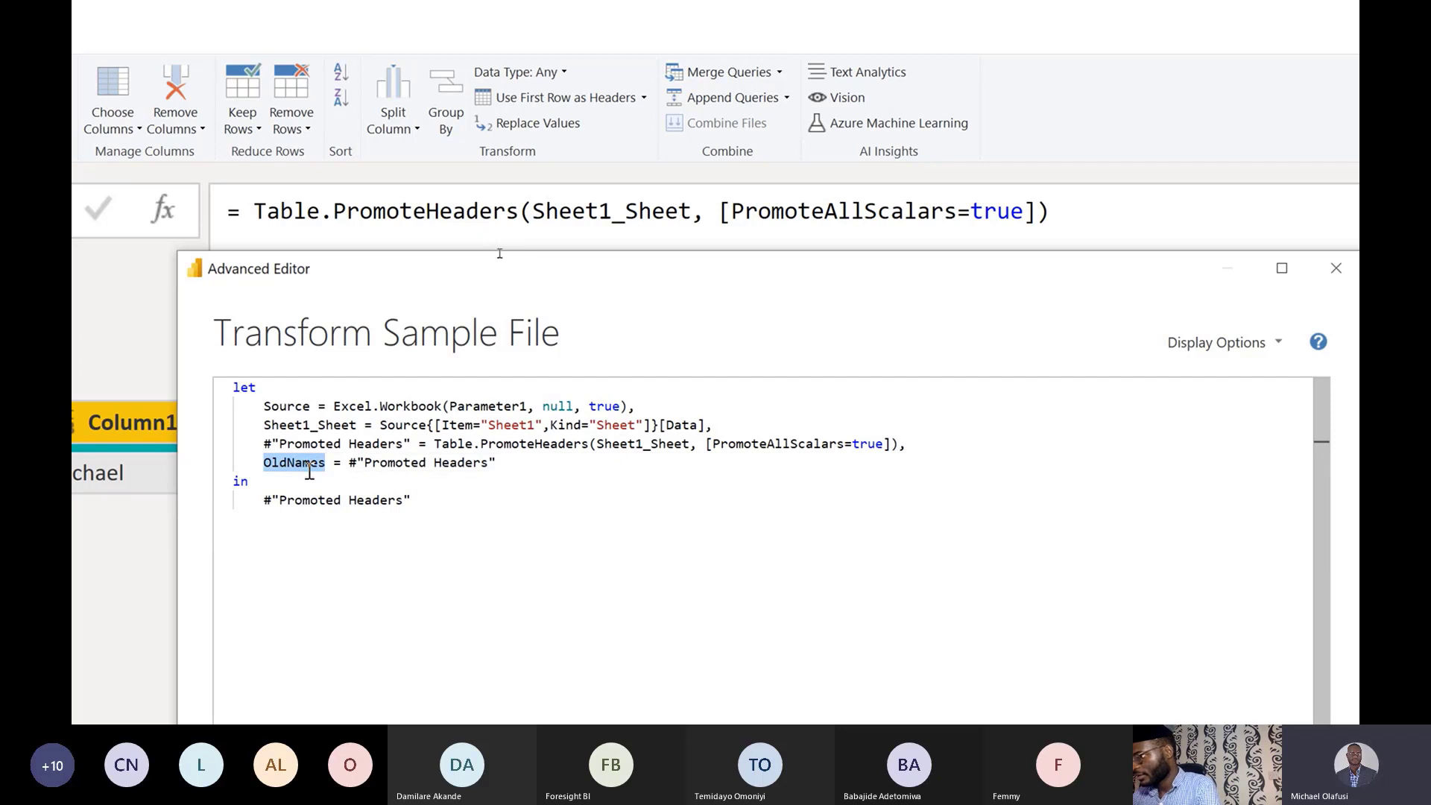
left_click(412, 500)
left_click(266, 500, "shift")
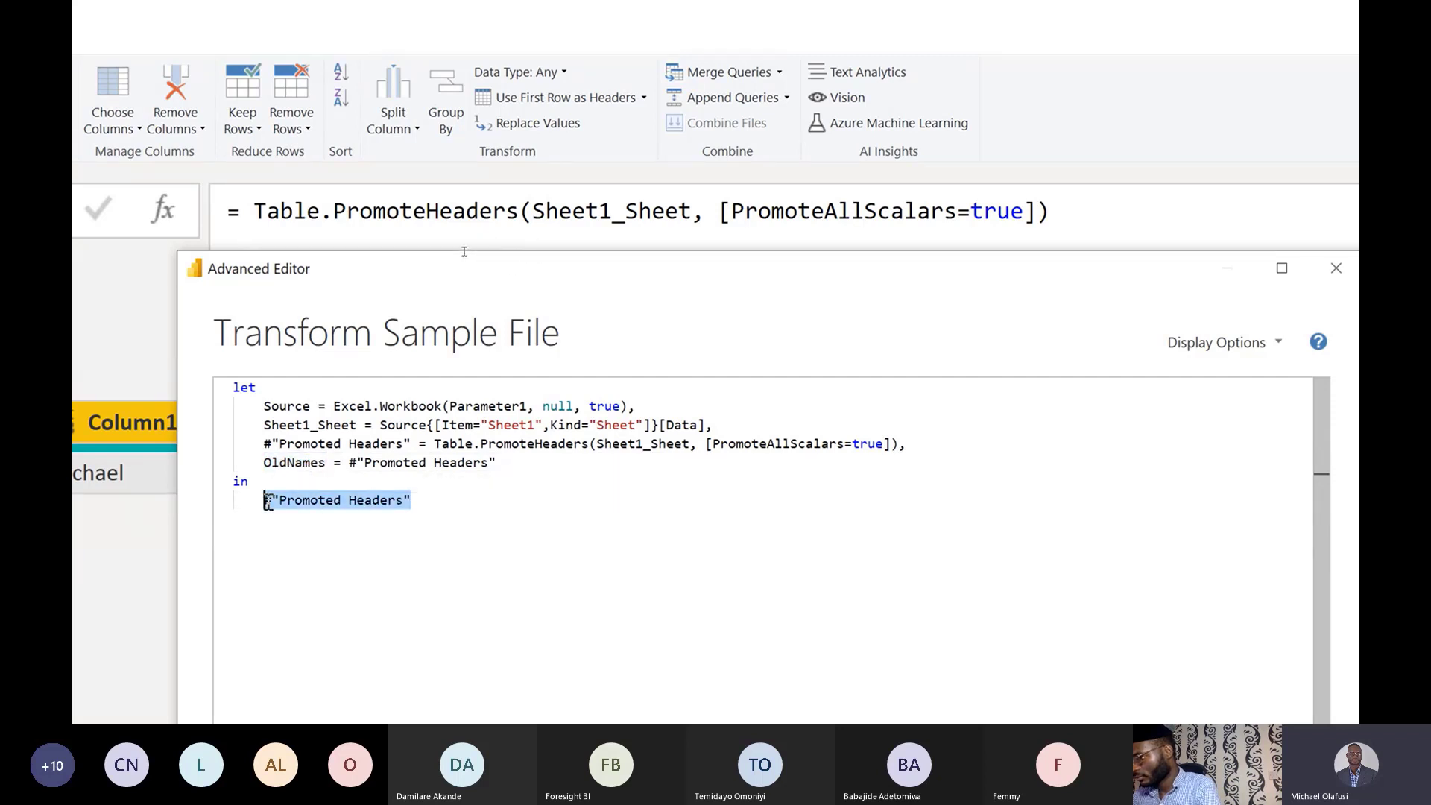
key("ctrl+v")
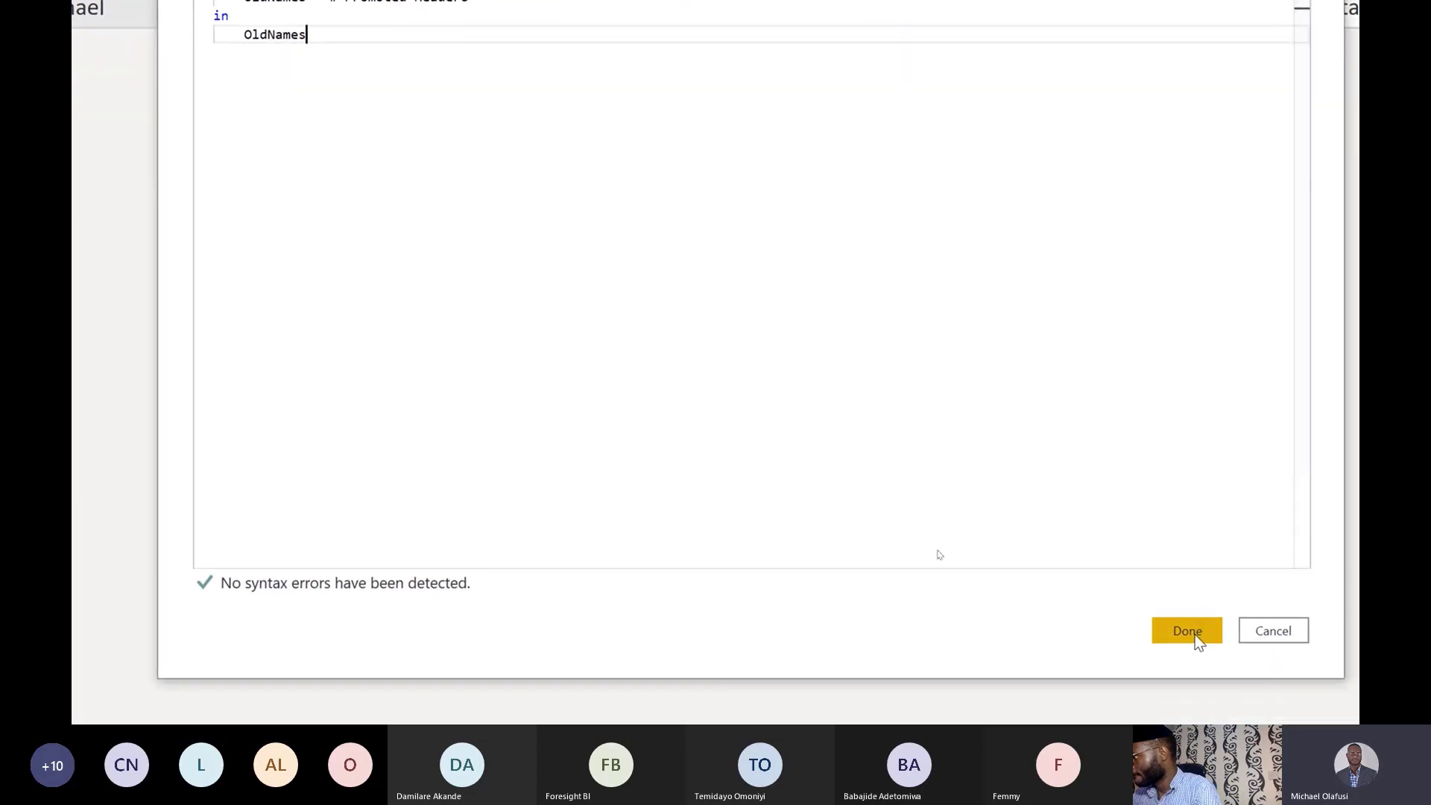
Save the code, check the Promoted Headers and OldNames steps, then reopen the code and select OldNames' reference.
left_click(1196, 725)
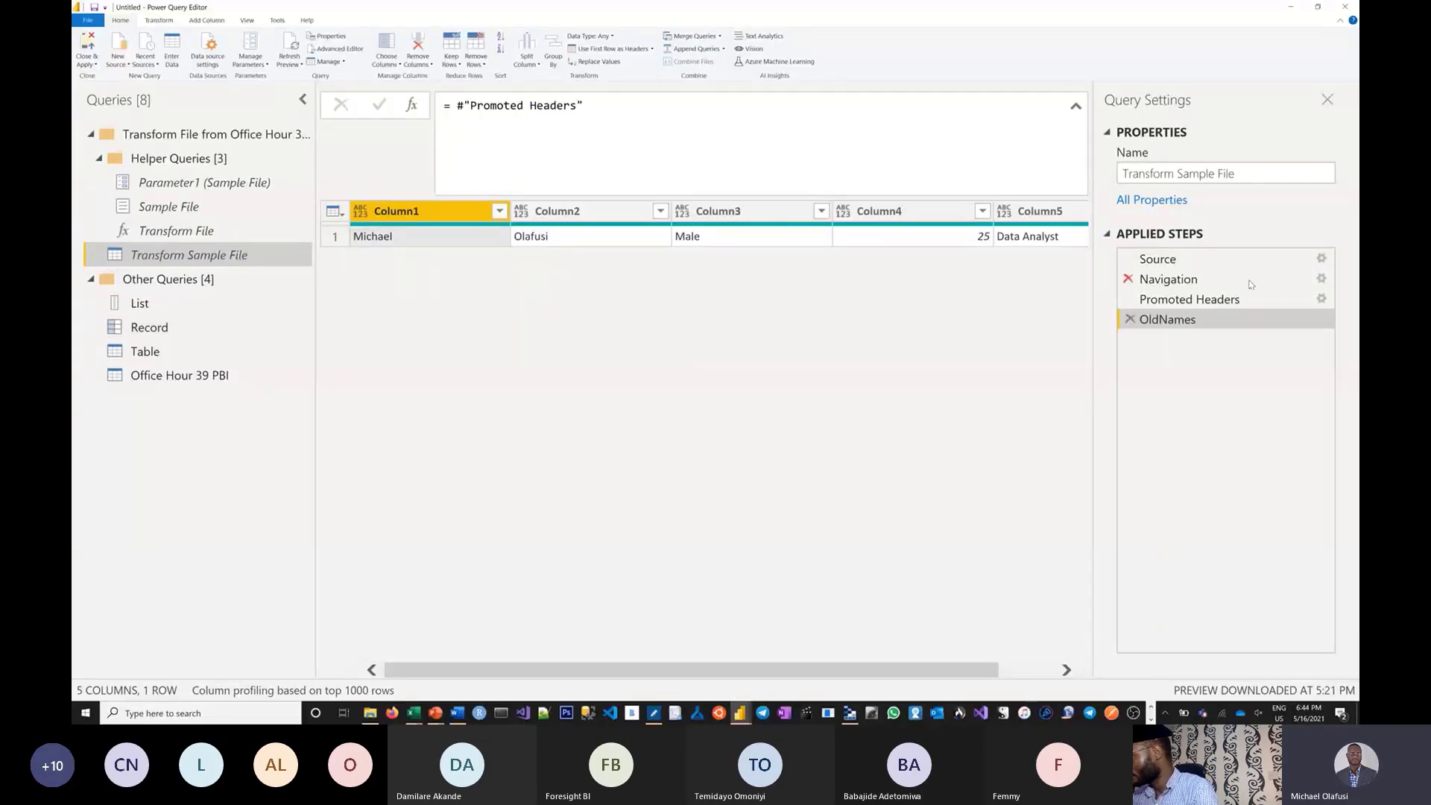
left_click(1182, 301)
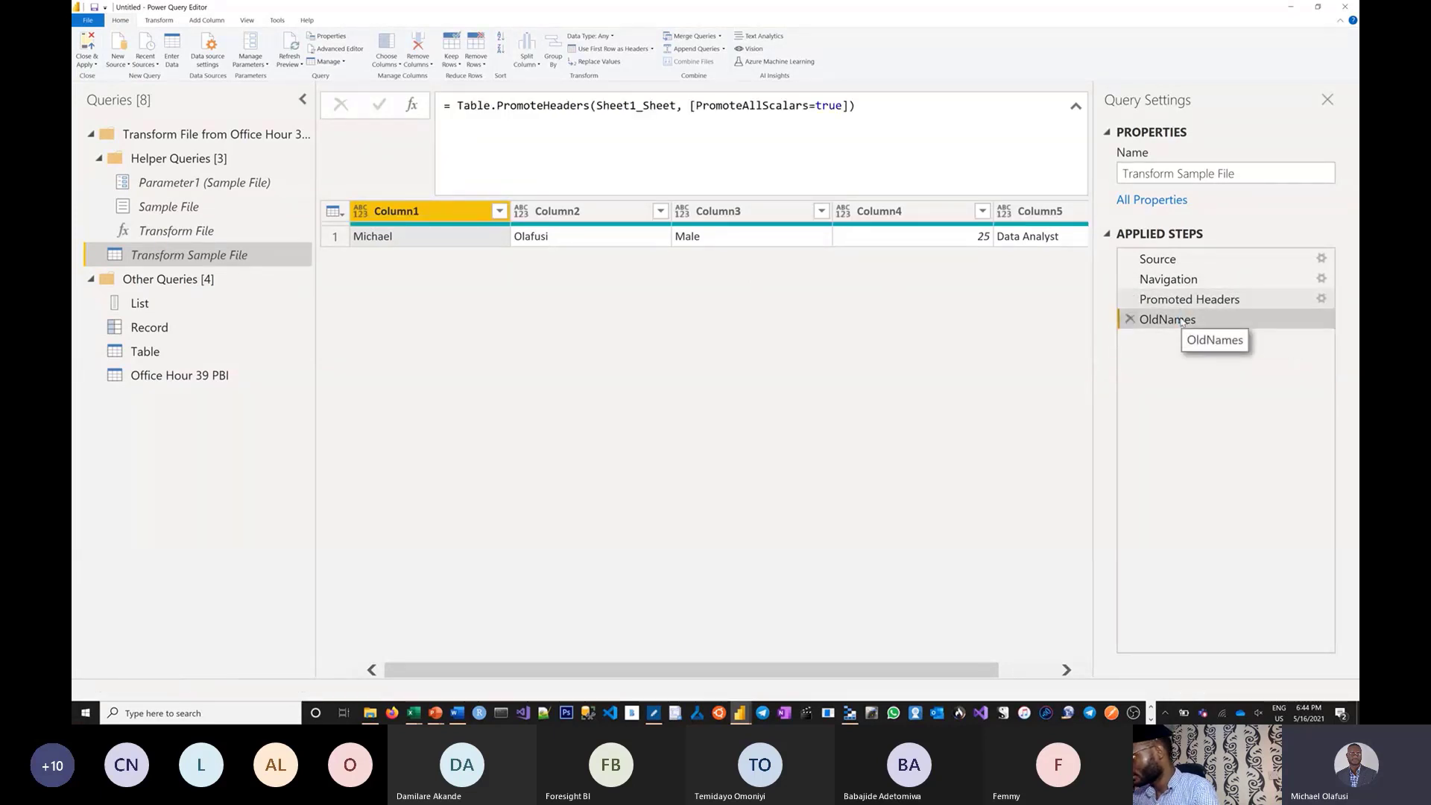
left_click(1181, 319)
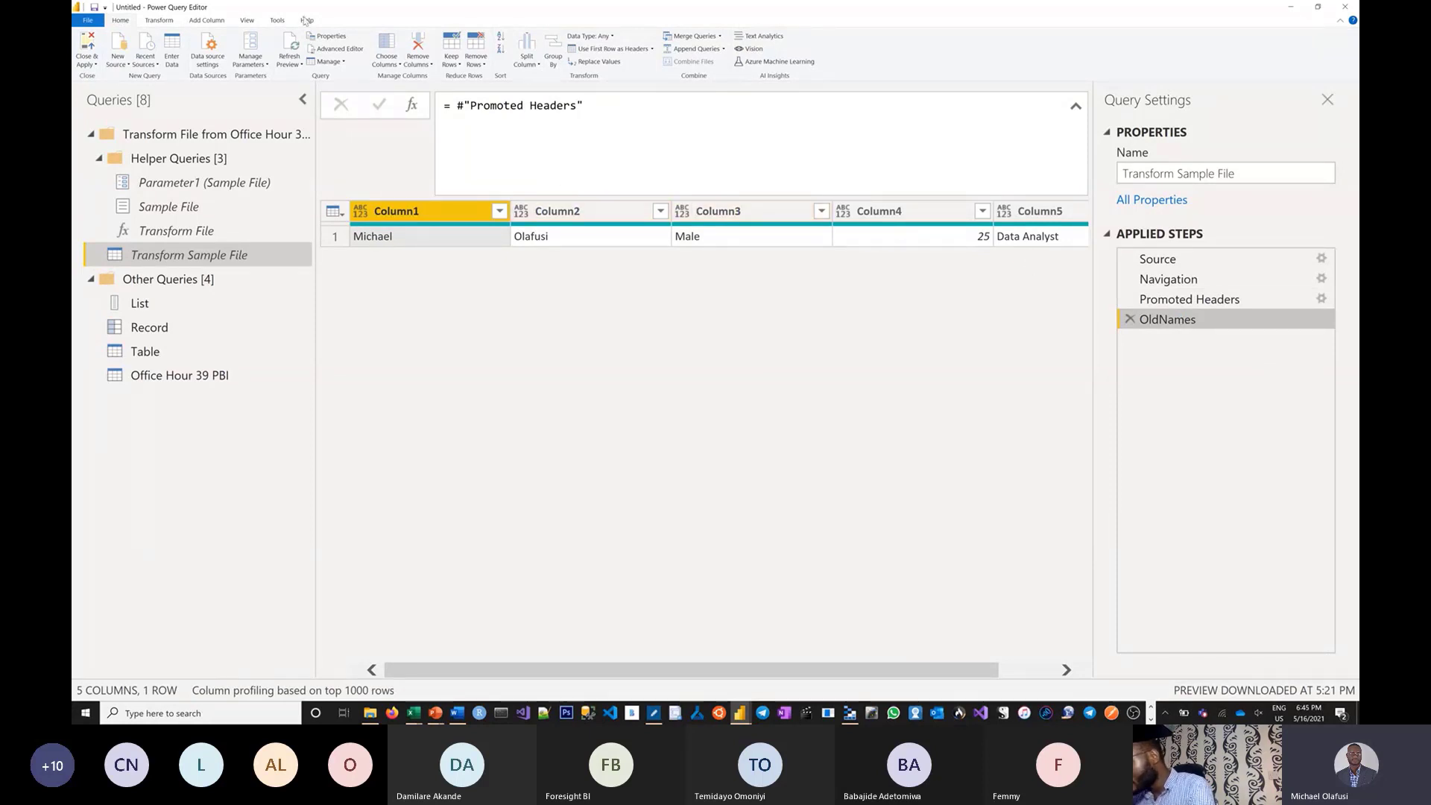
left_click(320, 49)
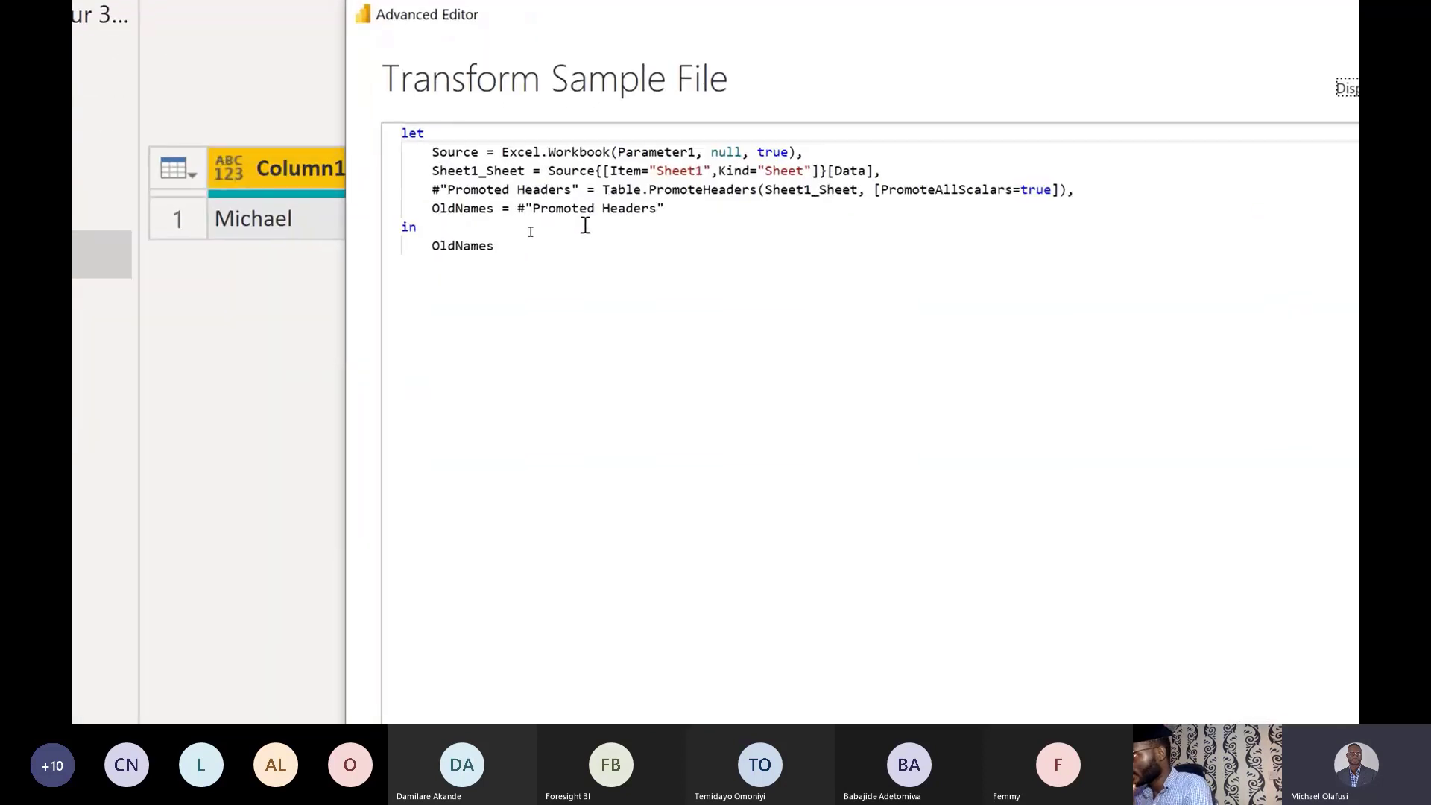
left_click_drag(517, 208, 668, 210)
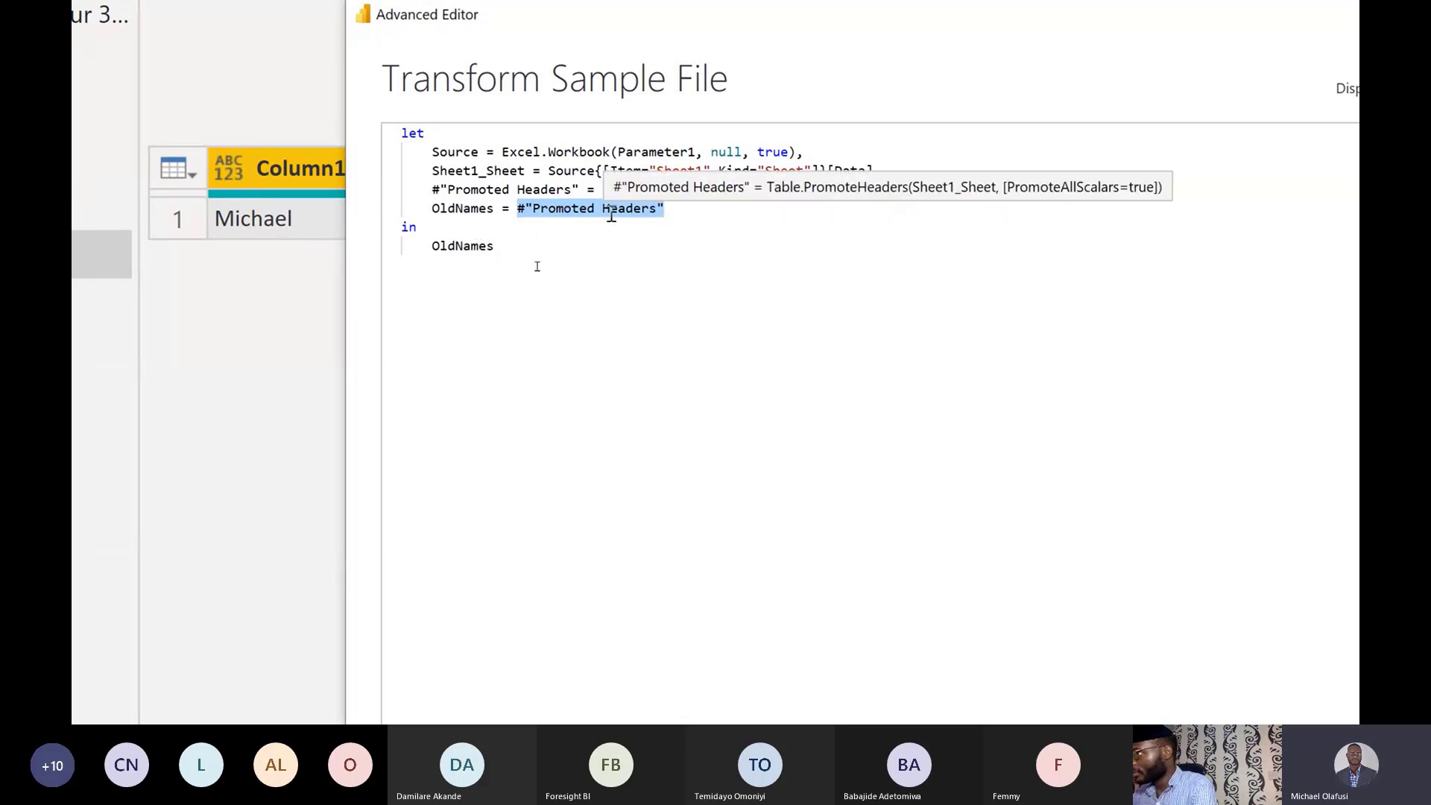
Change the OldNames value to Table.ColumnNames(#"Promoted Headers").
key("BackSpace")
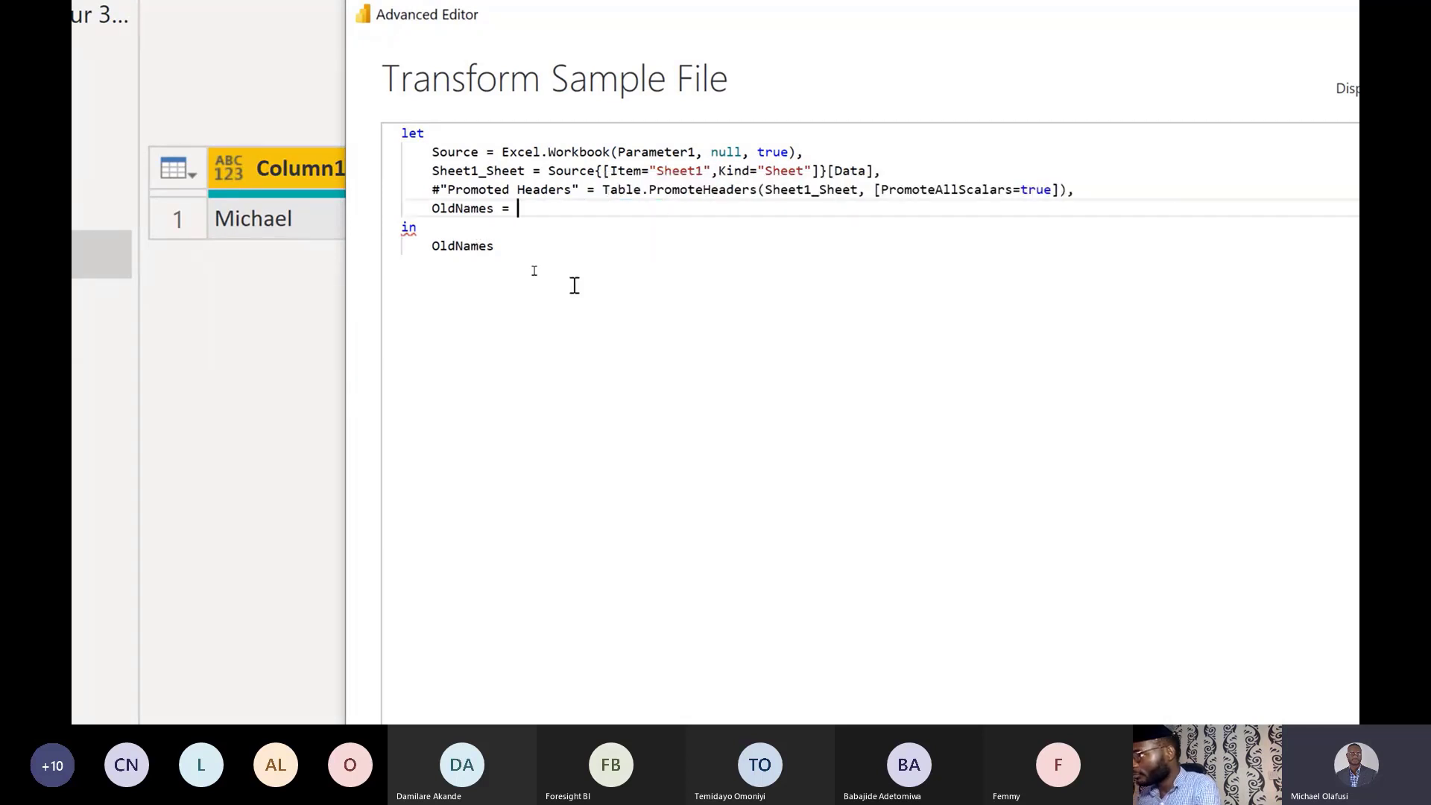
type("Table")
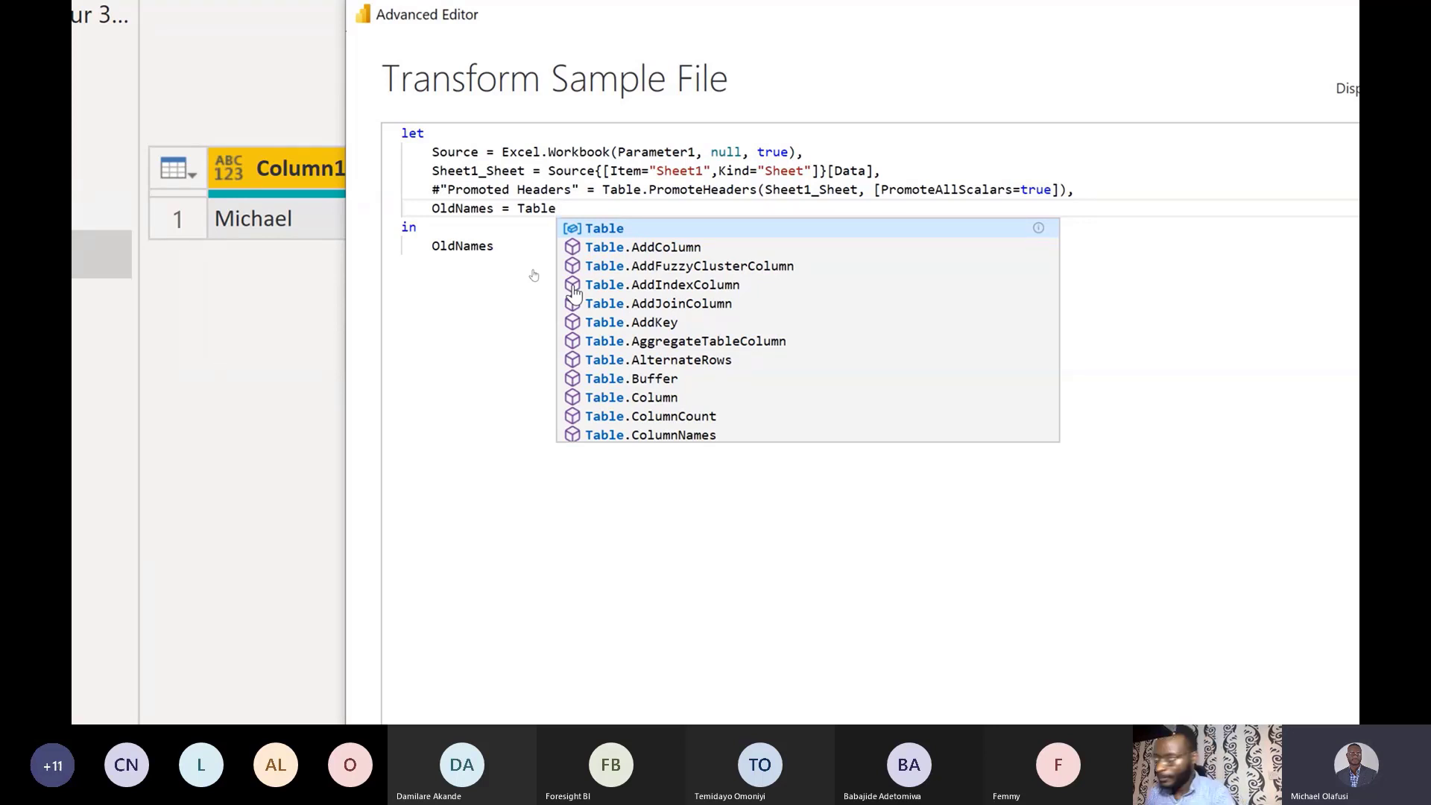
type(".Col")
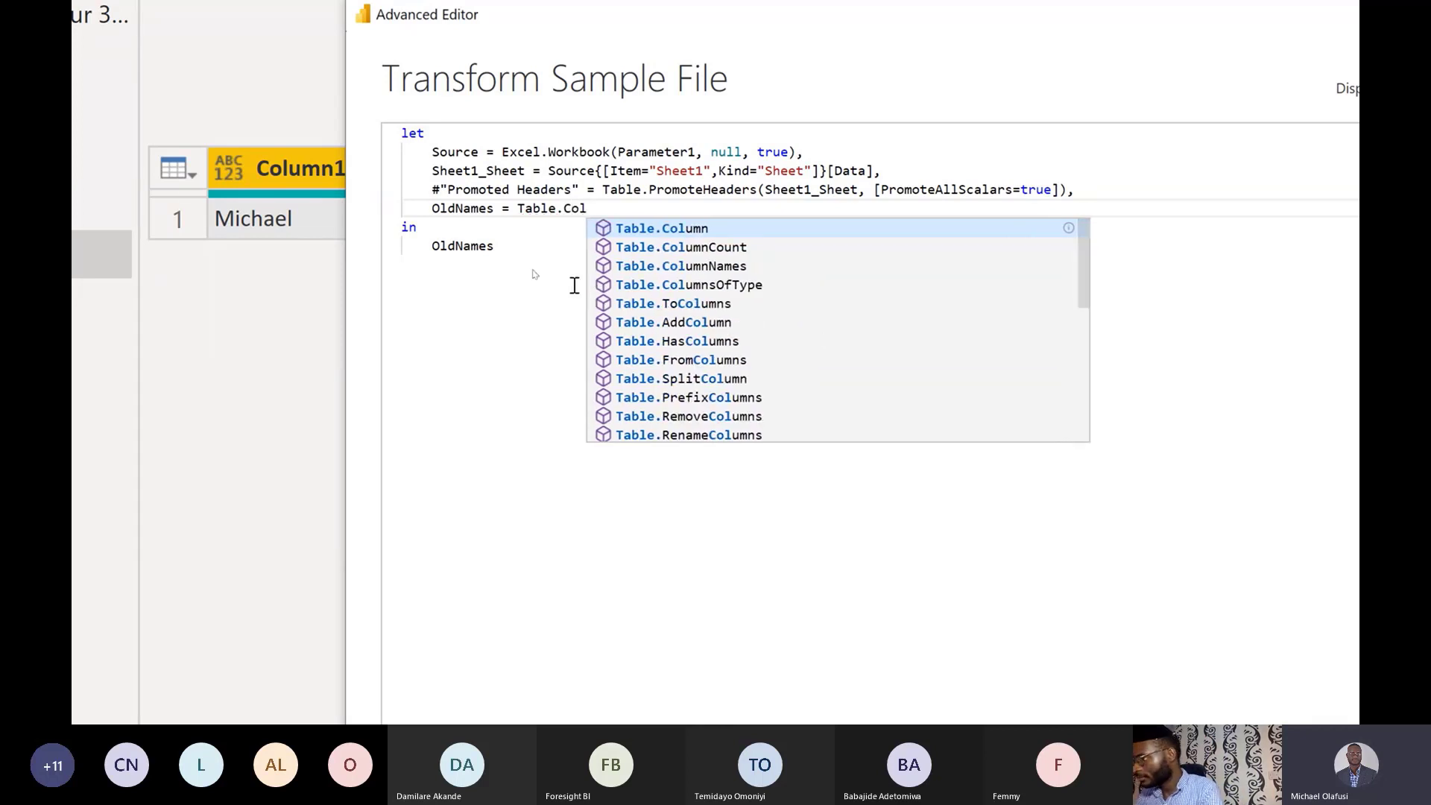
type("umnNames")
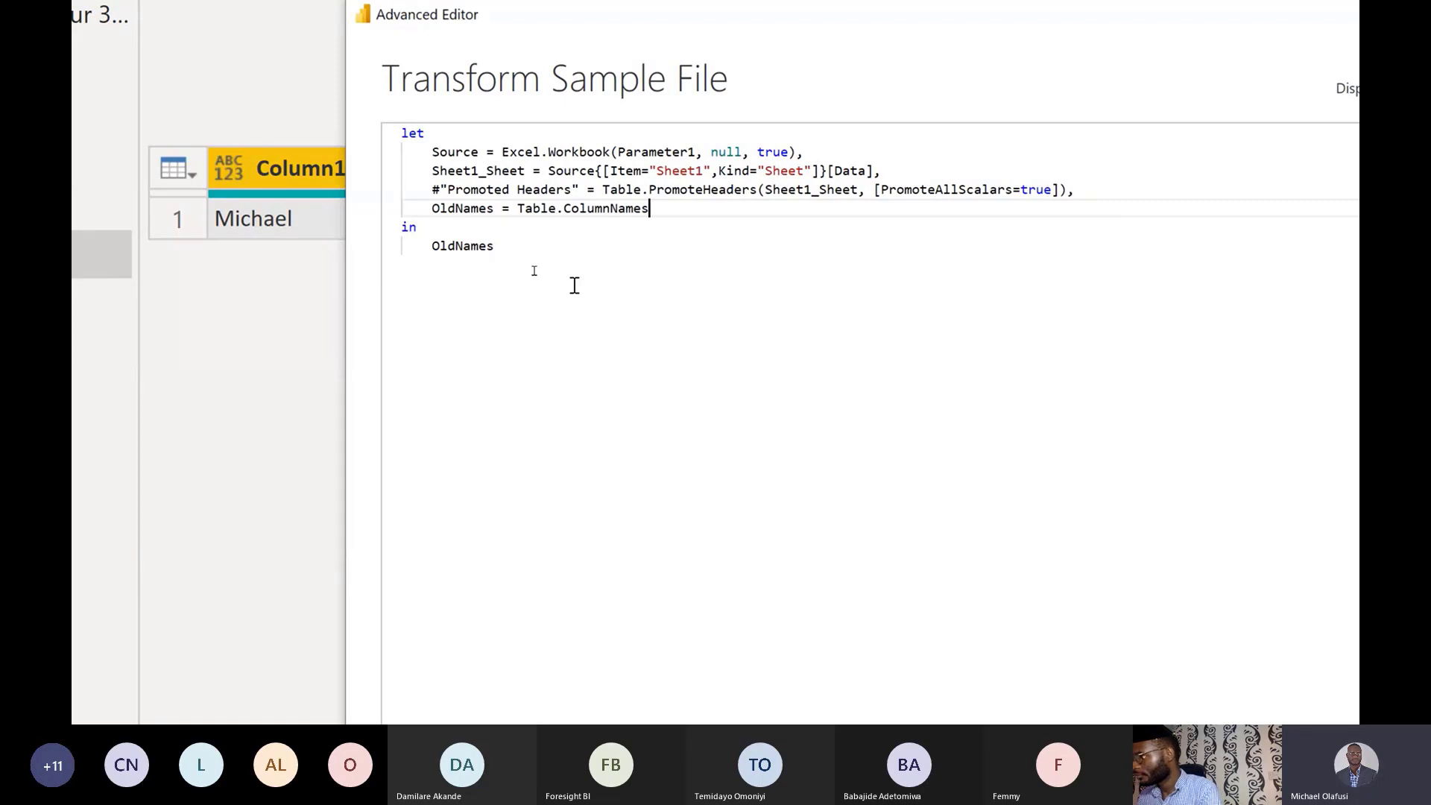
type("(")
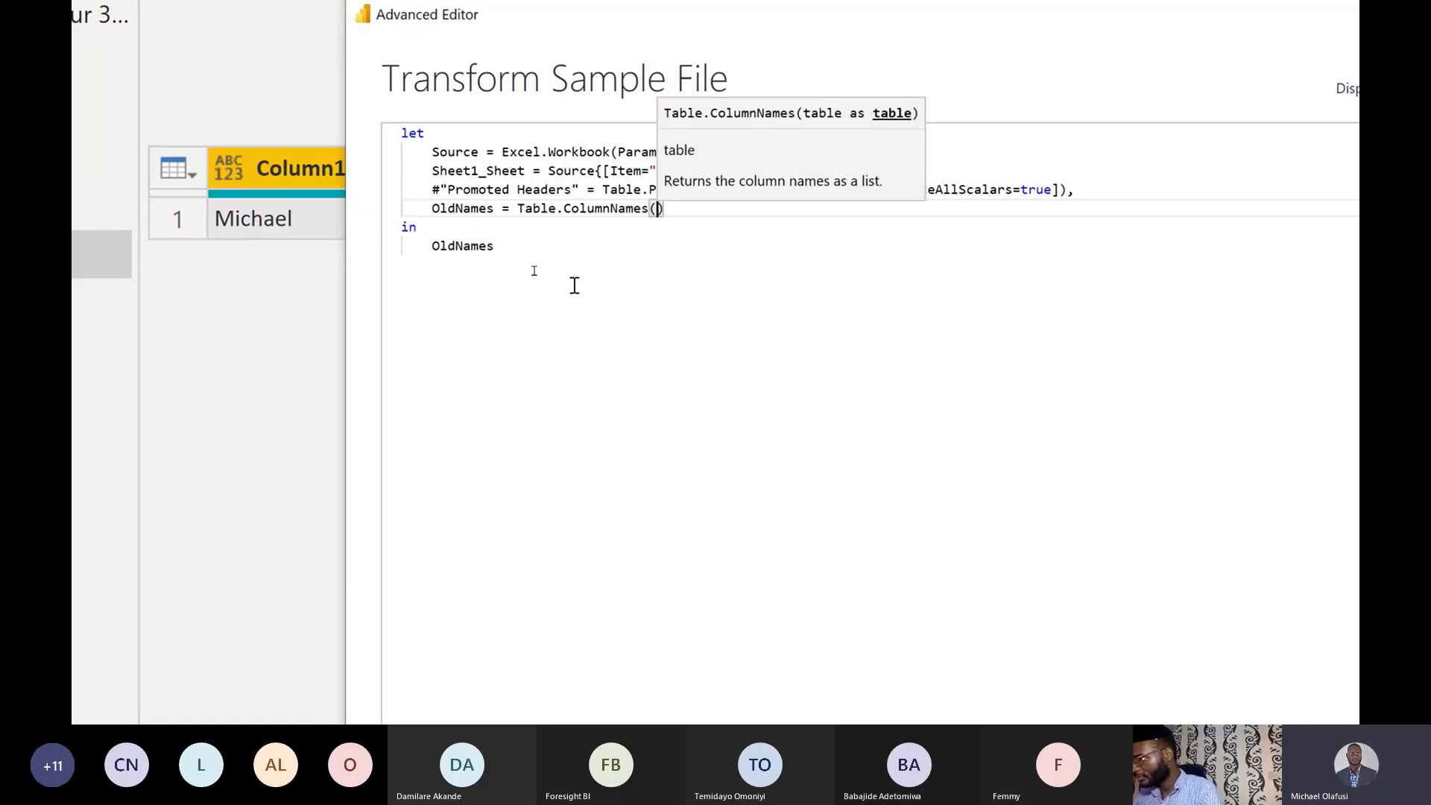
type("#")
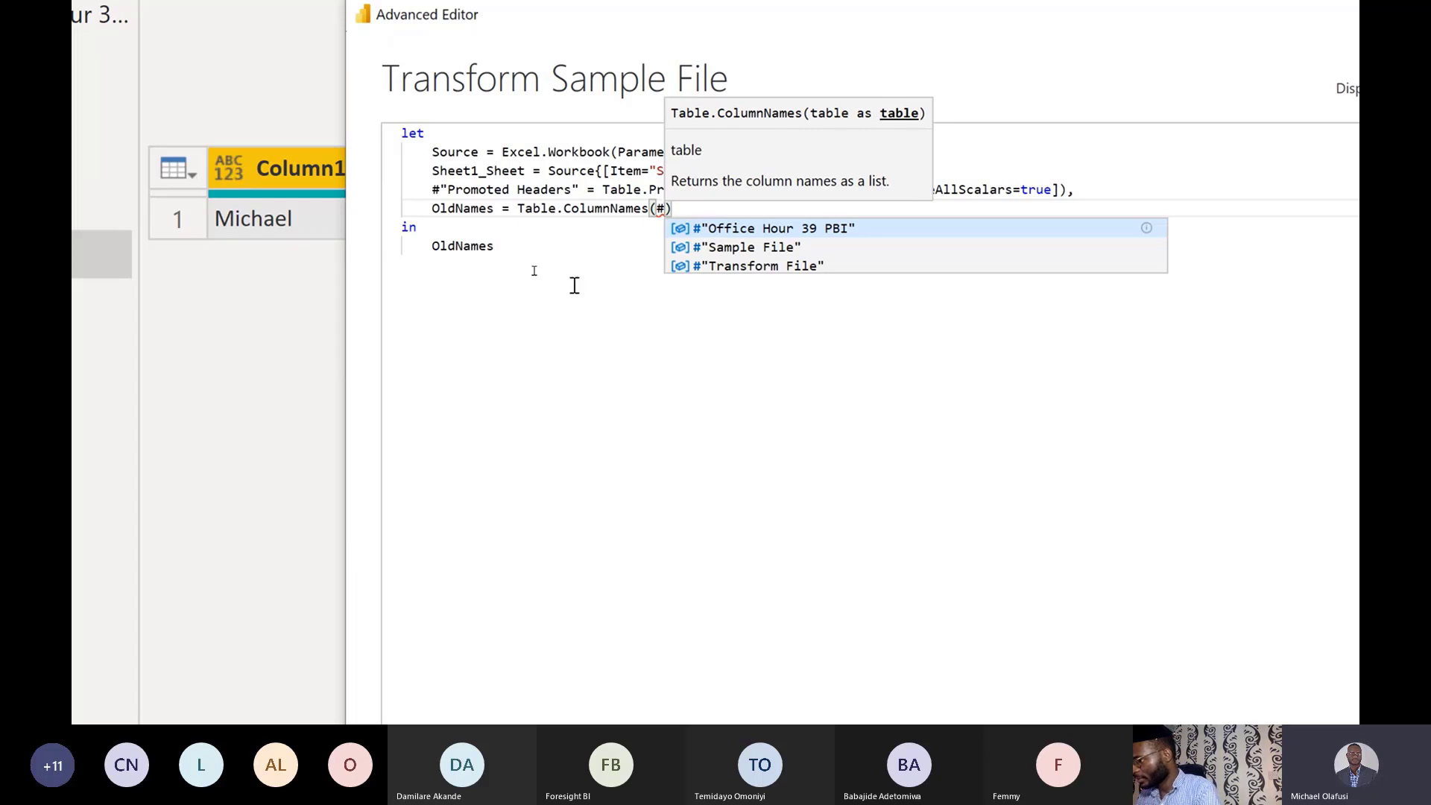
type("\"pr")
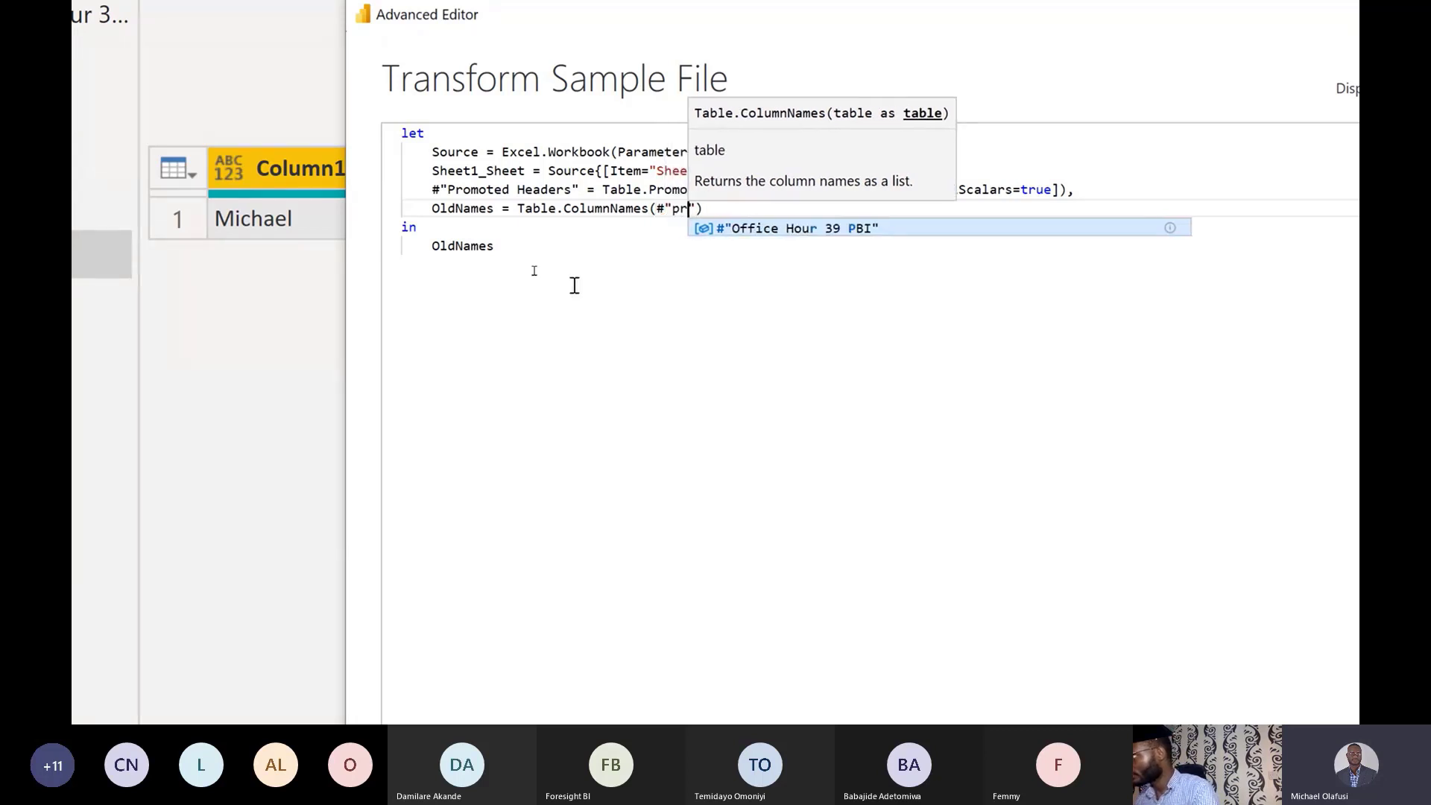
key("BackSpace")
key("BackSpace")
type("P")
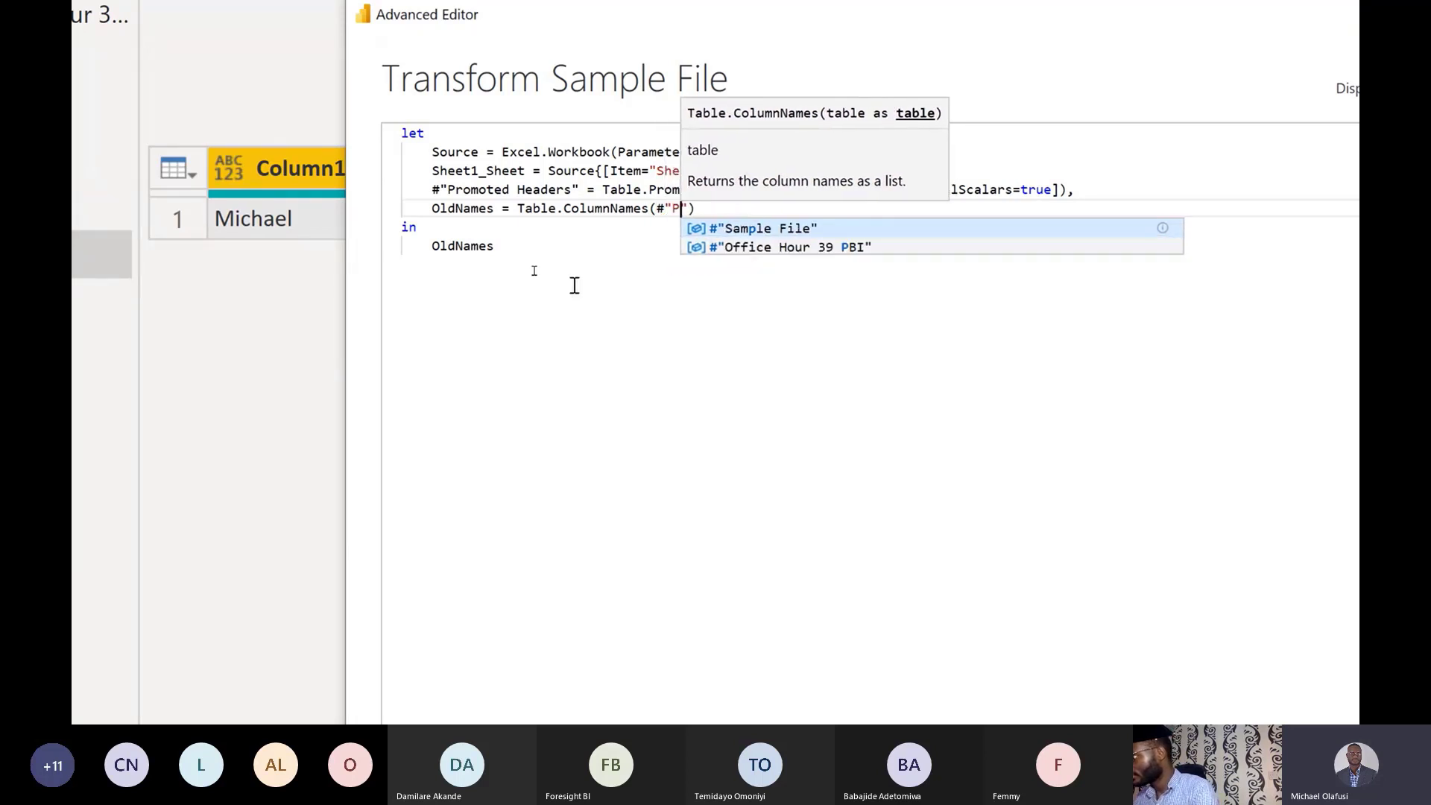
type("romo")
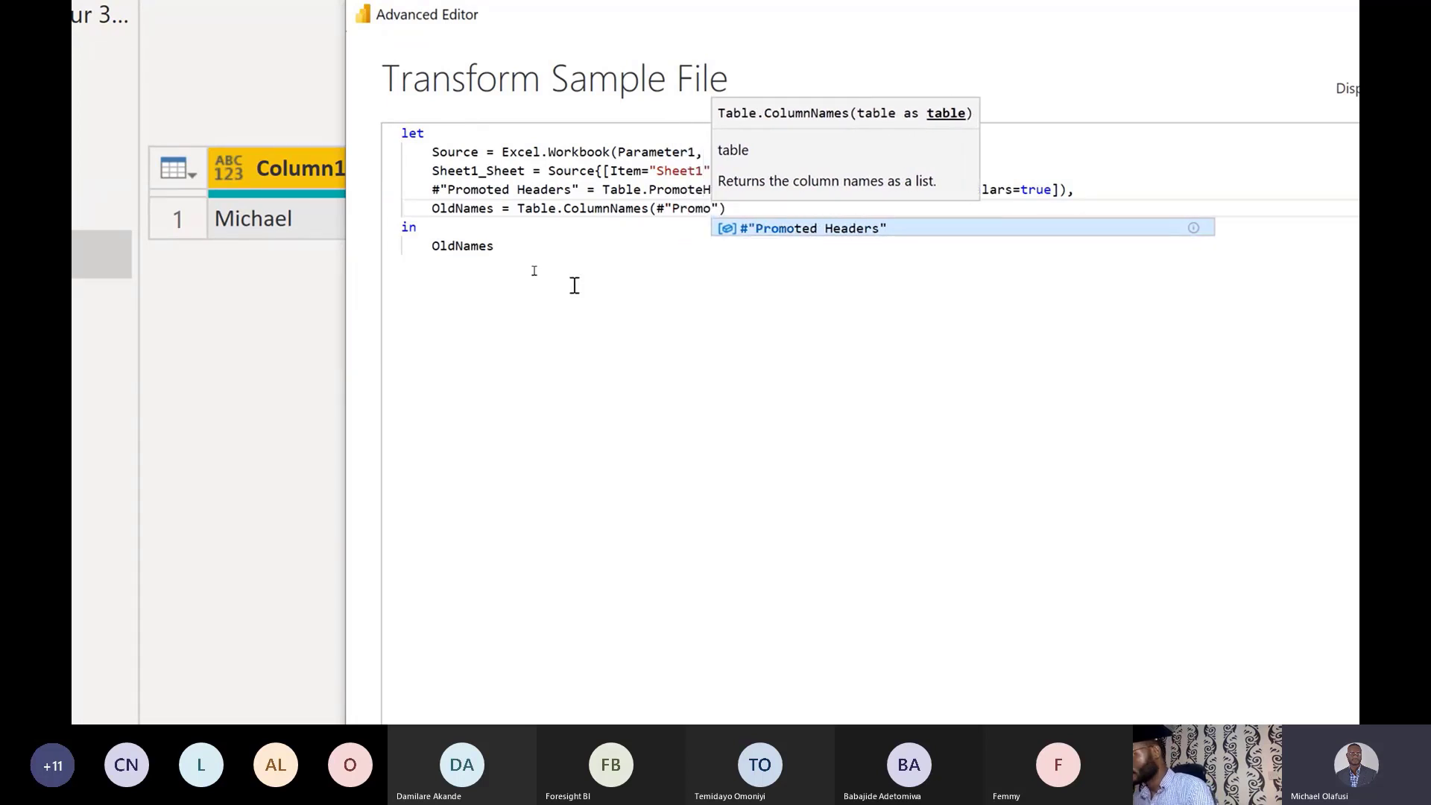
key("Tab")
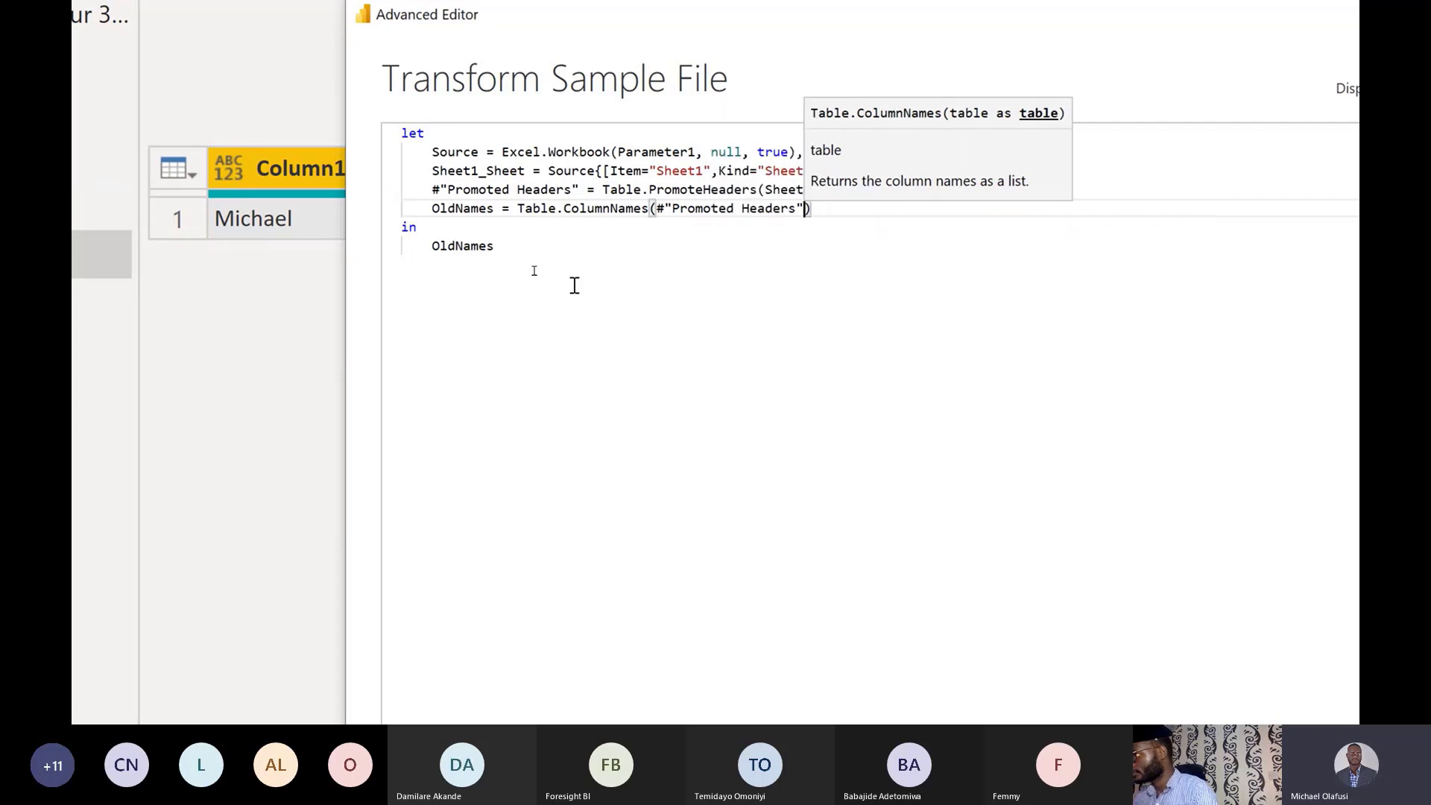
left_click(835, 211)
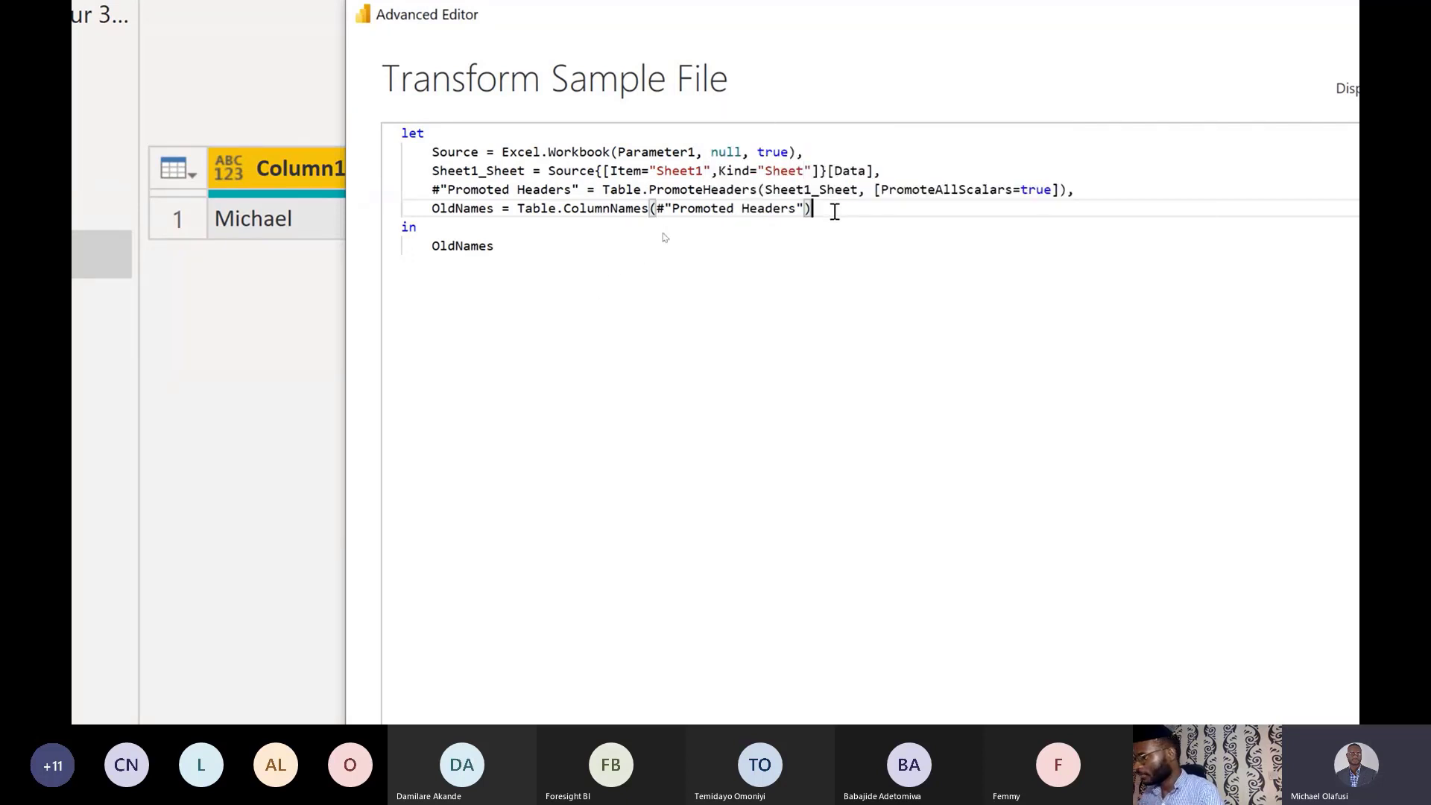
Add a NewNames = {"First Name"} line below the OldNames step.
type(",")
key("Return")
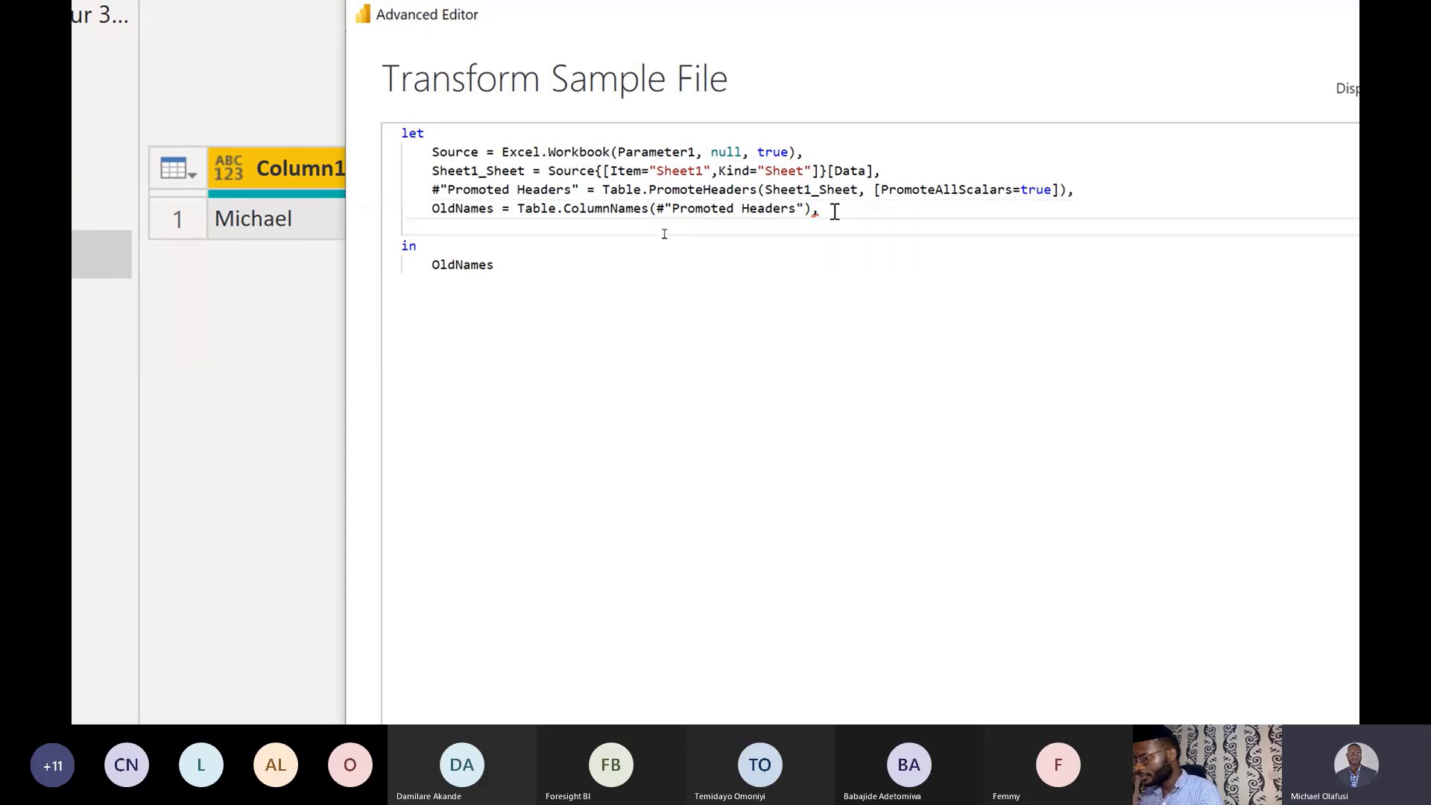
type("NewN")
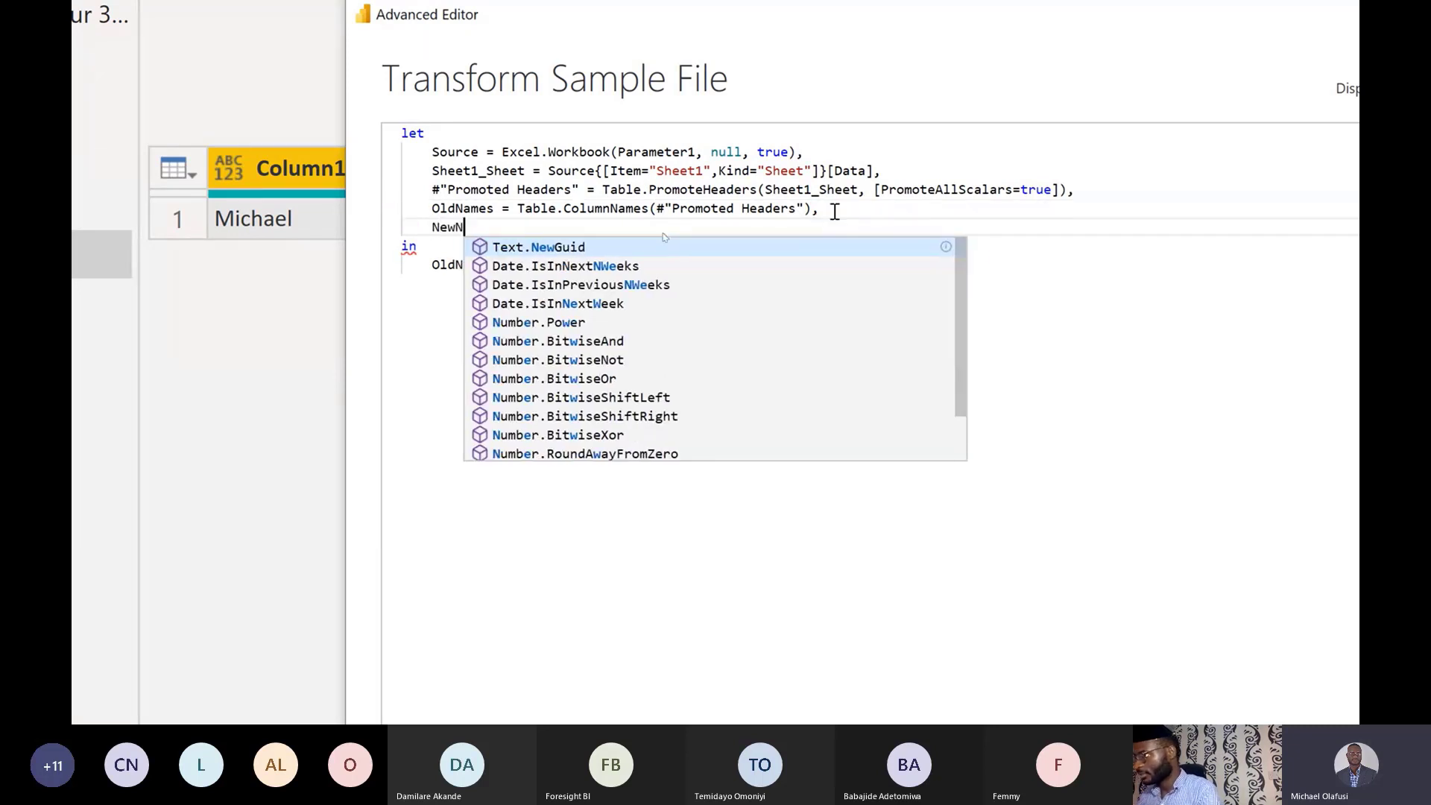
type("ames =")
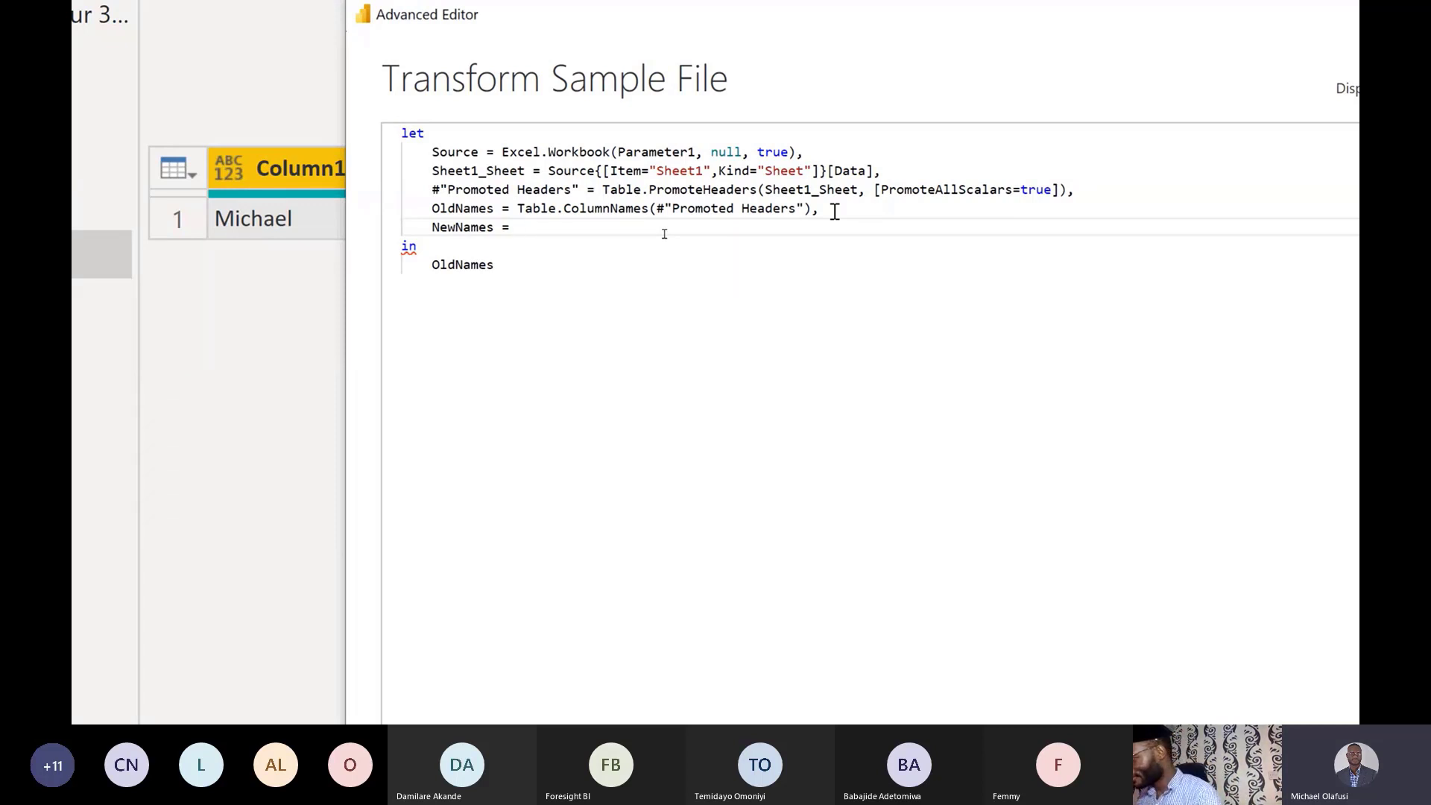
type("{}")
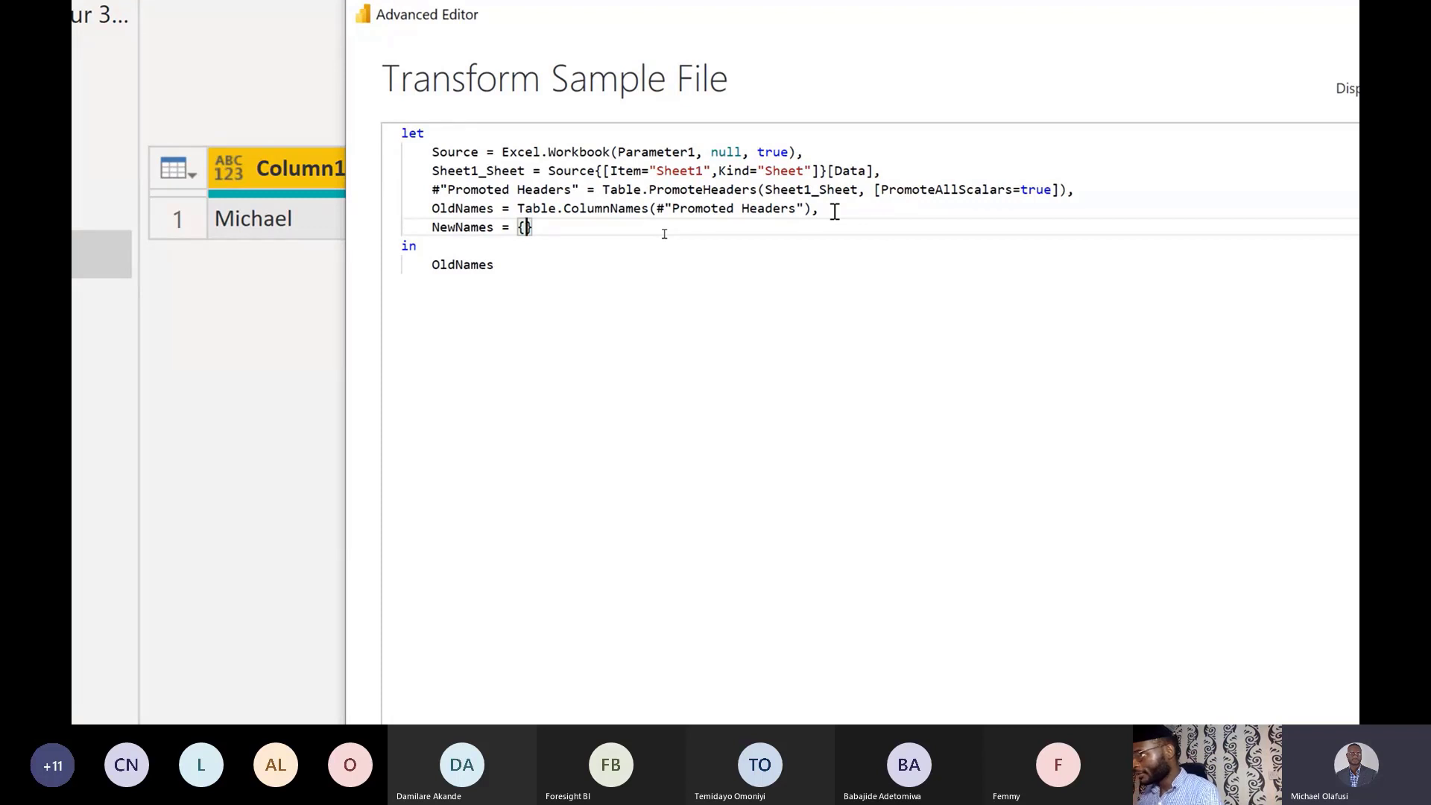
type("\"First Name")
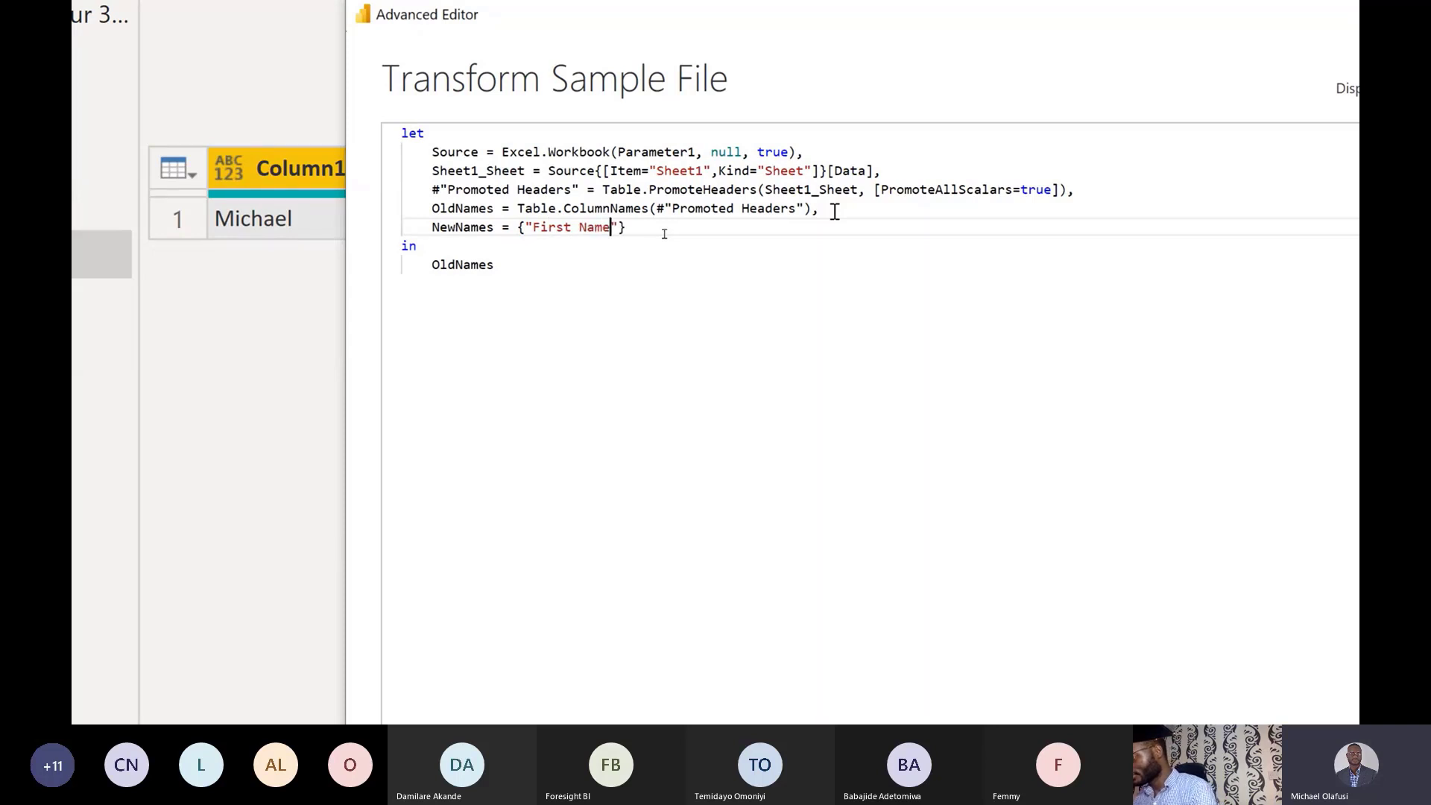
key("alt+Tab")
key("alt+Tab")
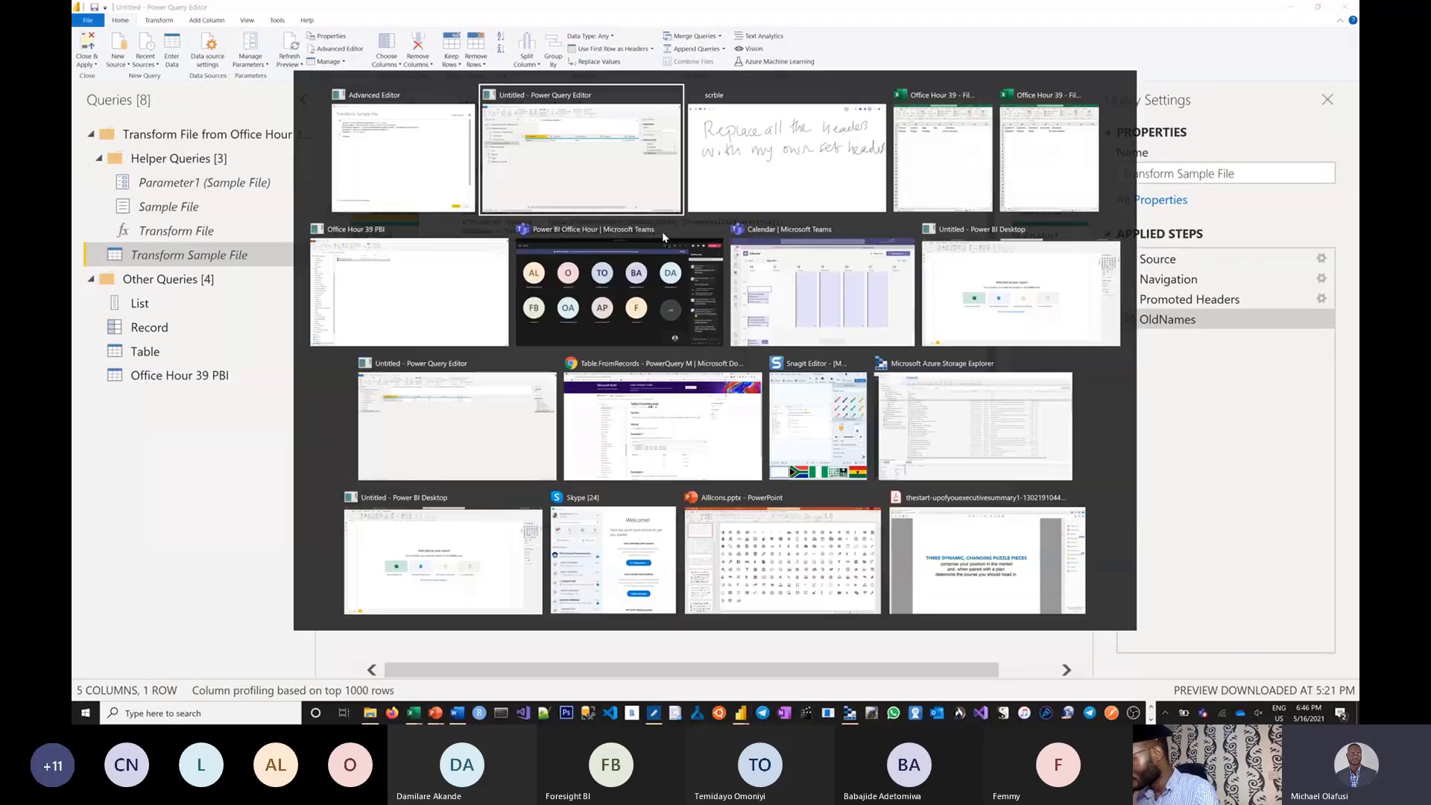
key("alt+Tab")
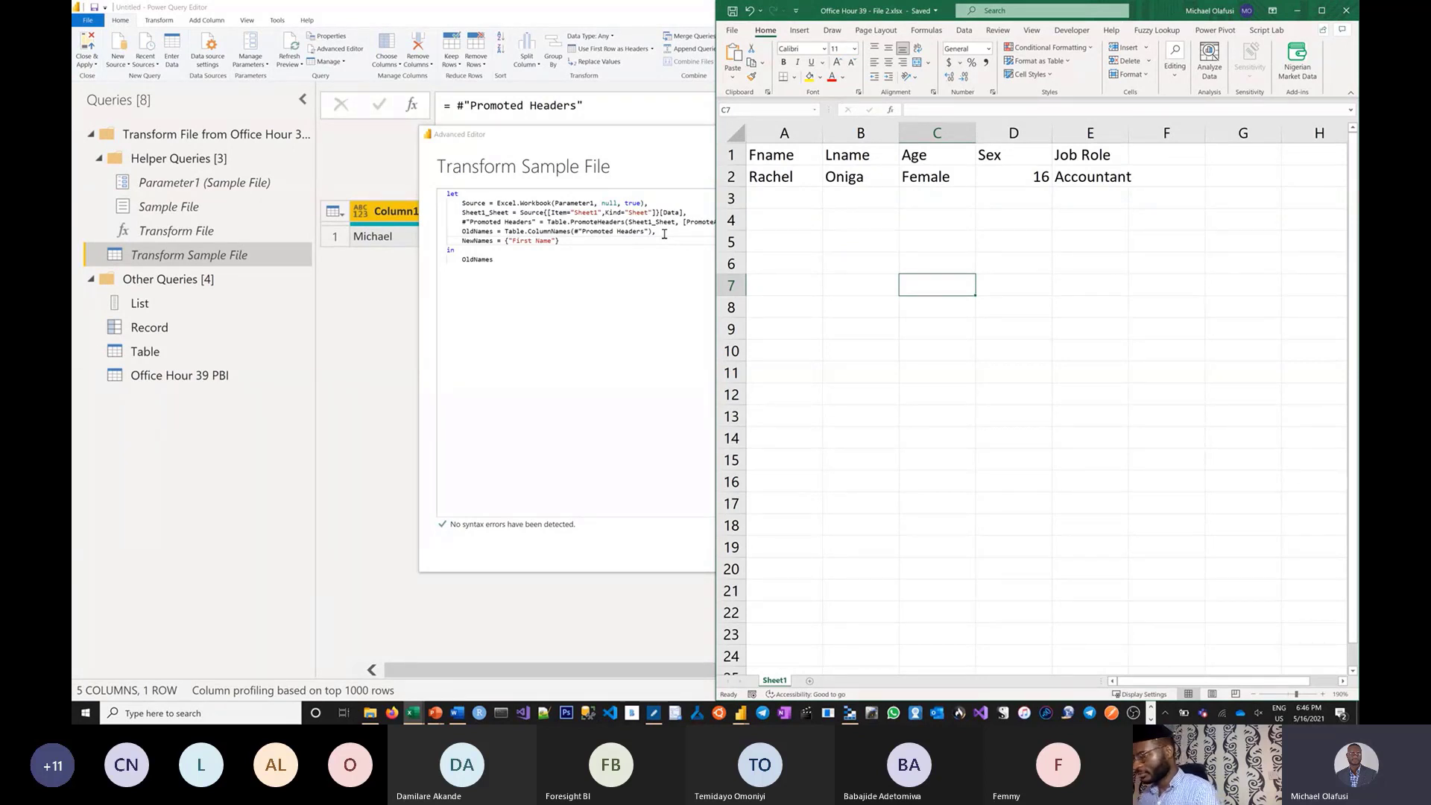
left_click(582, 280)
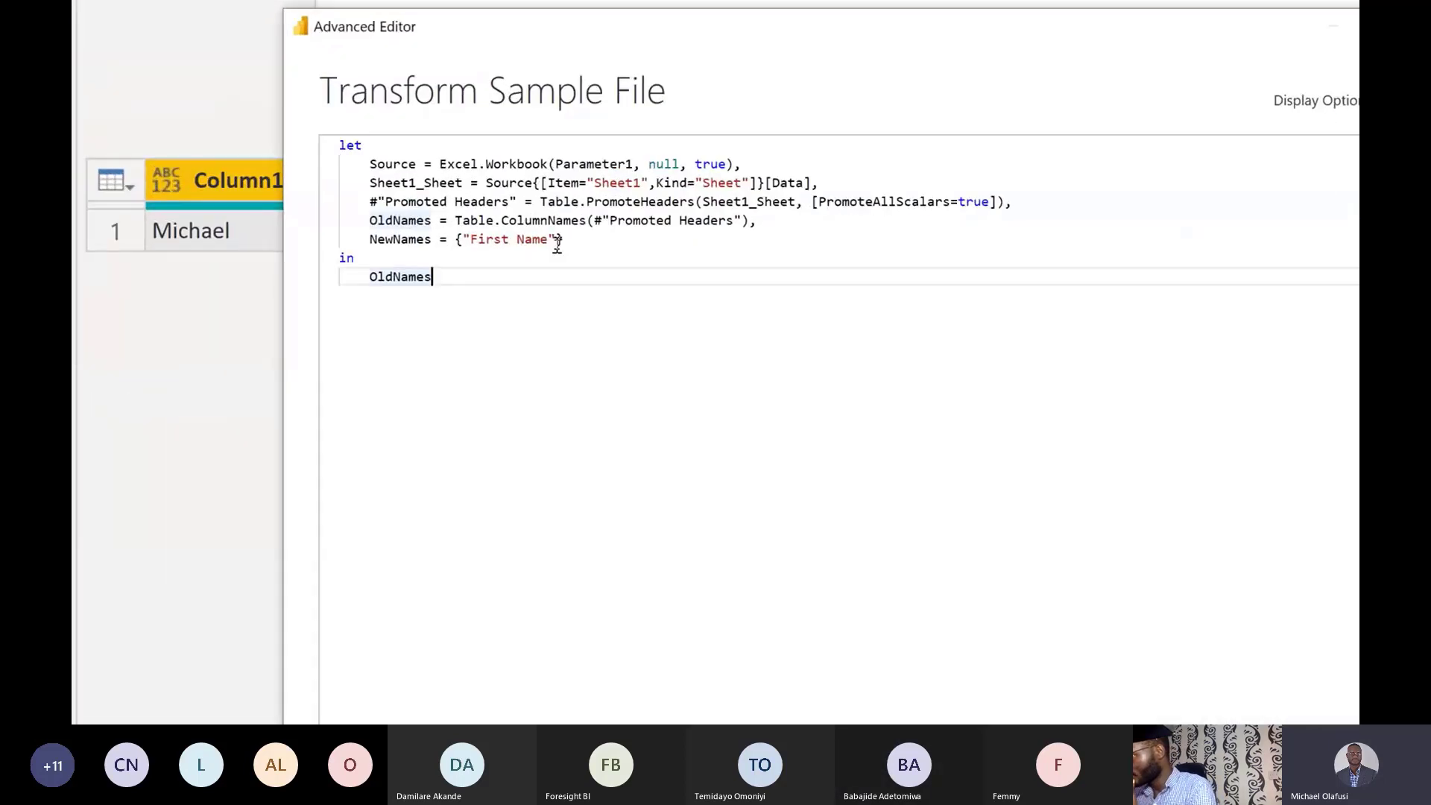
Extend the NewNames list with "Last Name", "Age" and an empty placeholder string.
left_click(563, 241)
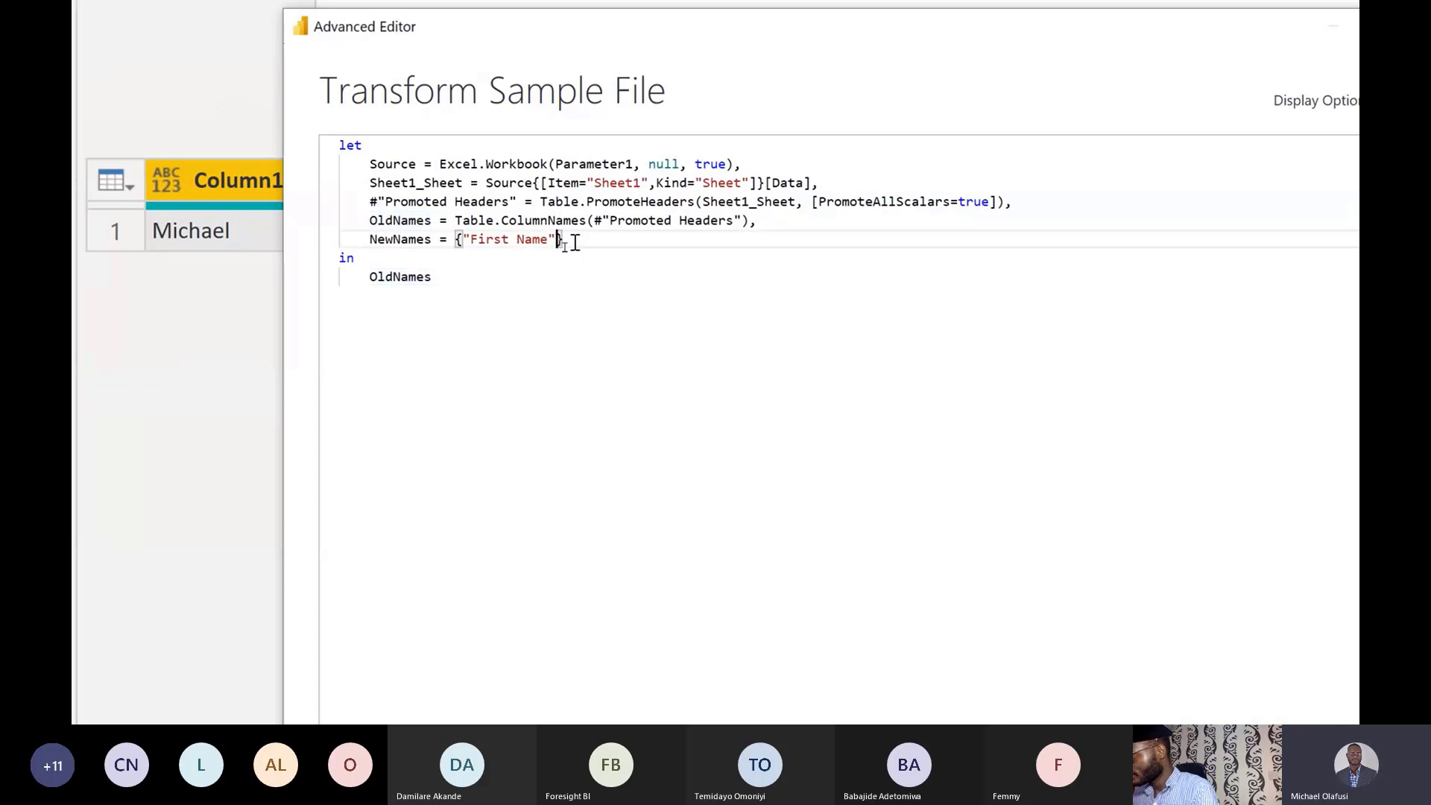
type(", \"")
type("Lst N")
key("BackSpace")
key("BackSpace")
key("BackSpace")
key("BackSpace")
type("as")
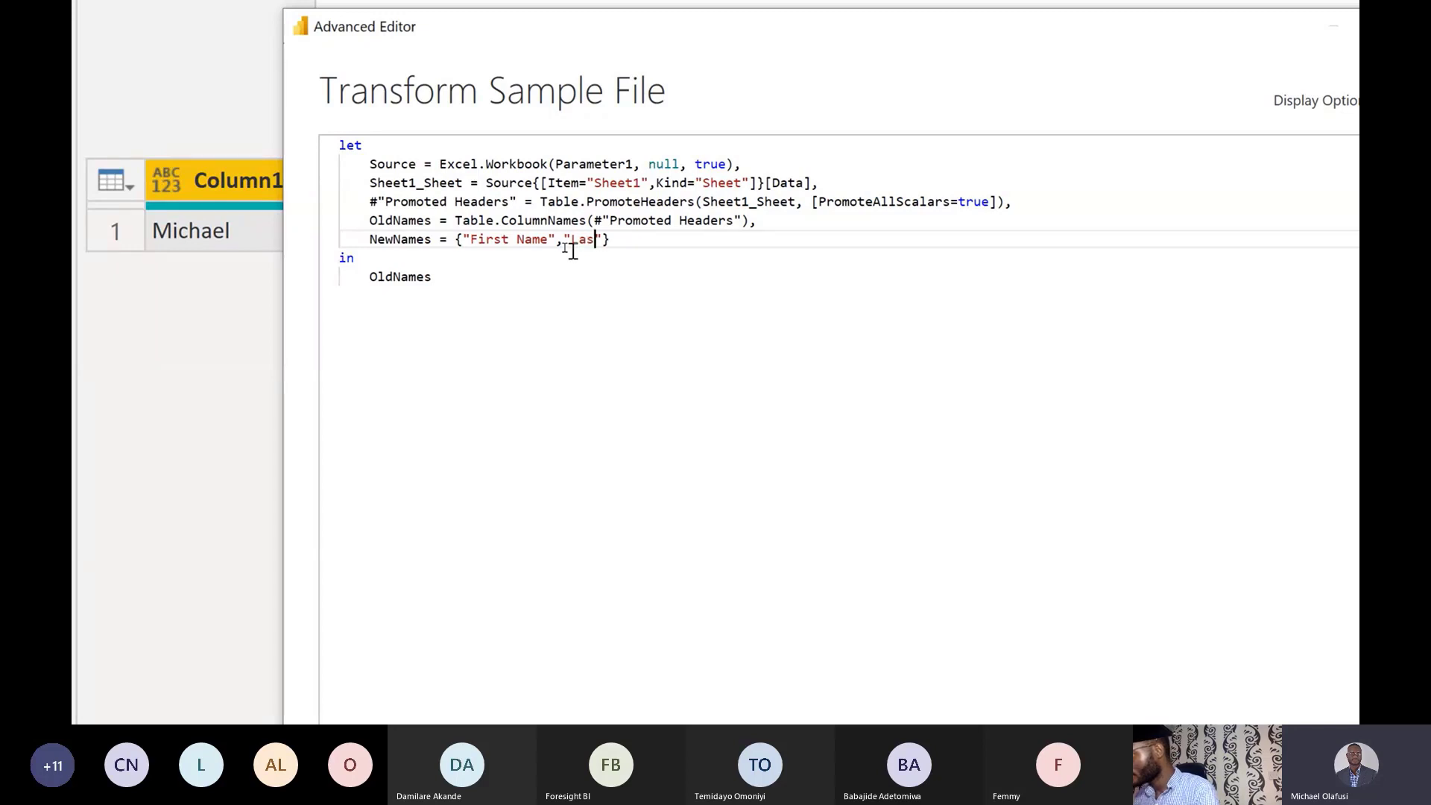
type("t Nam")
type("e\",")
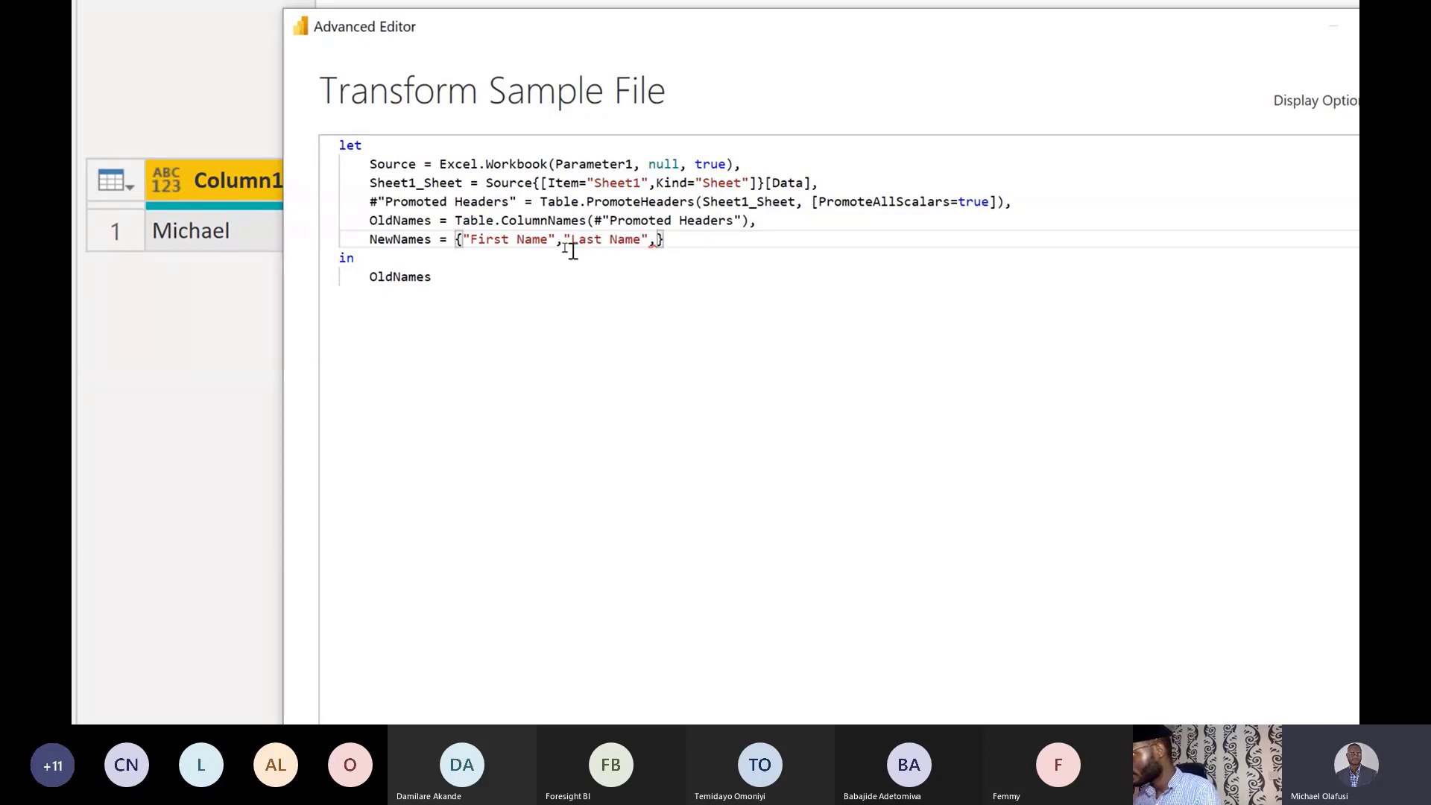
type("\"Age\"")
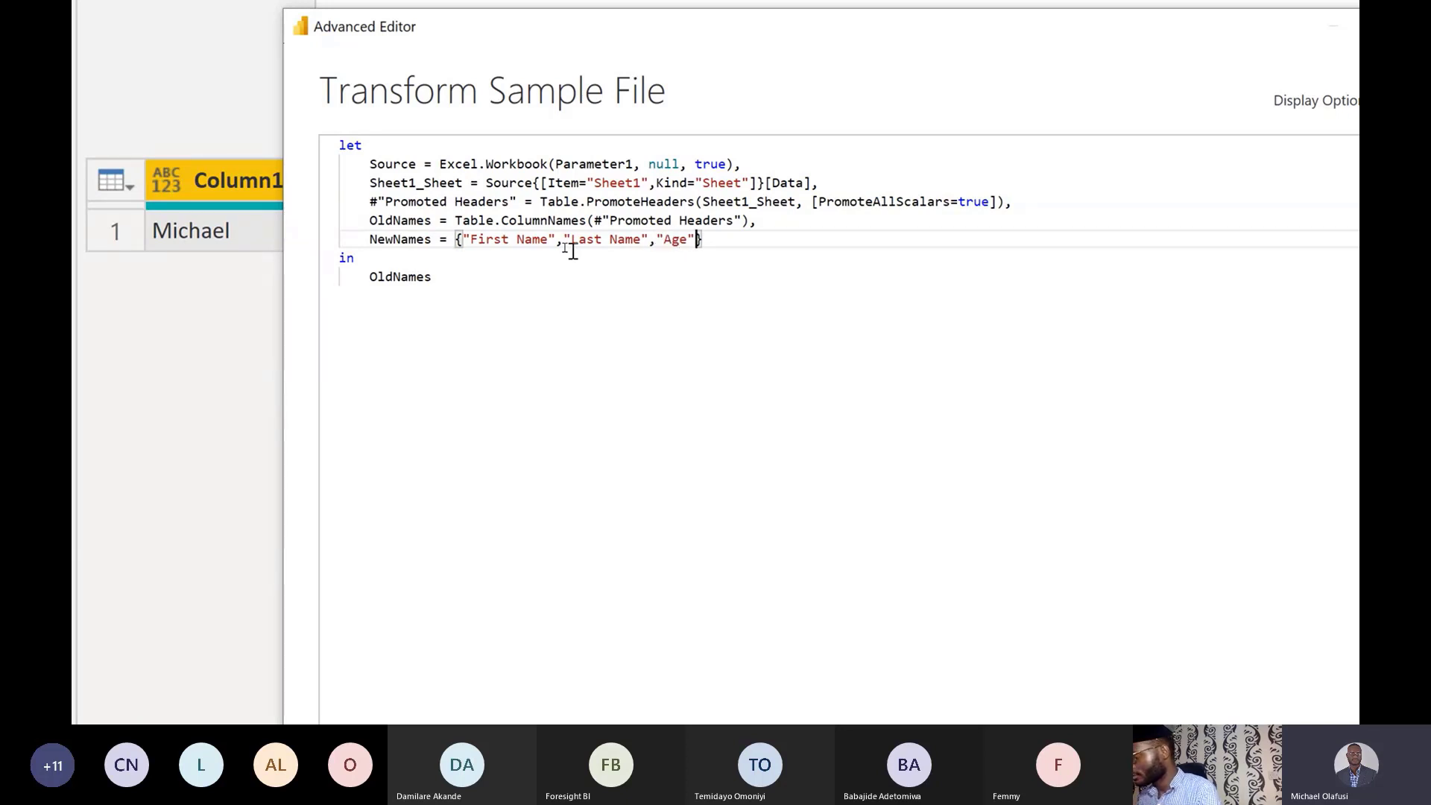
type(",")
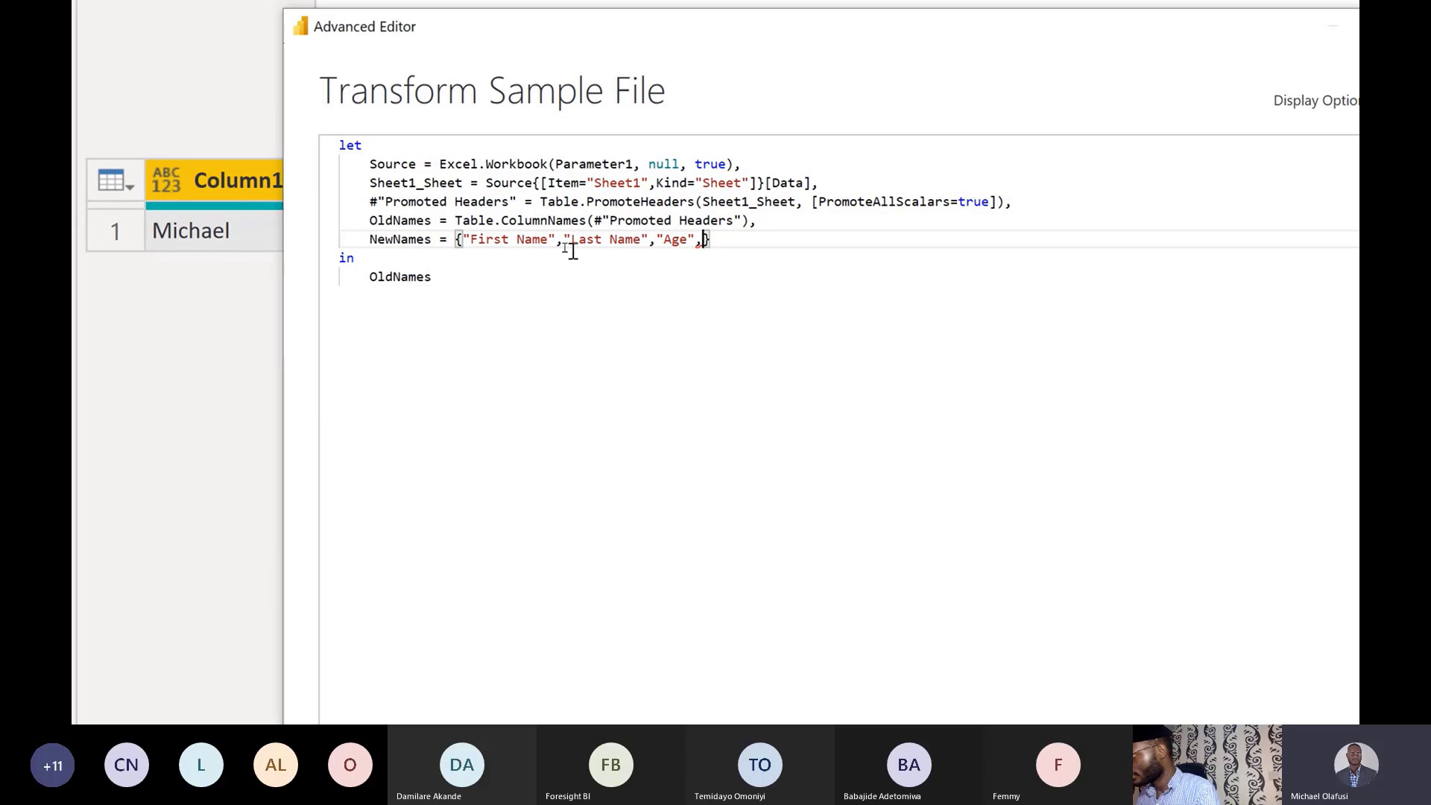
type("\"")
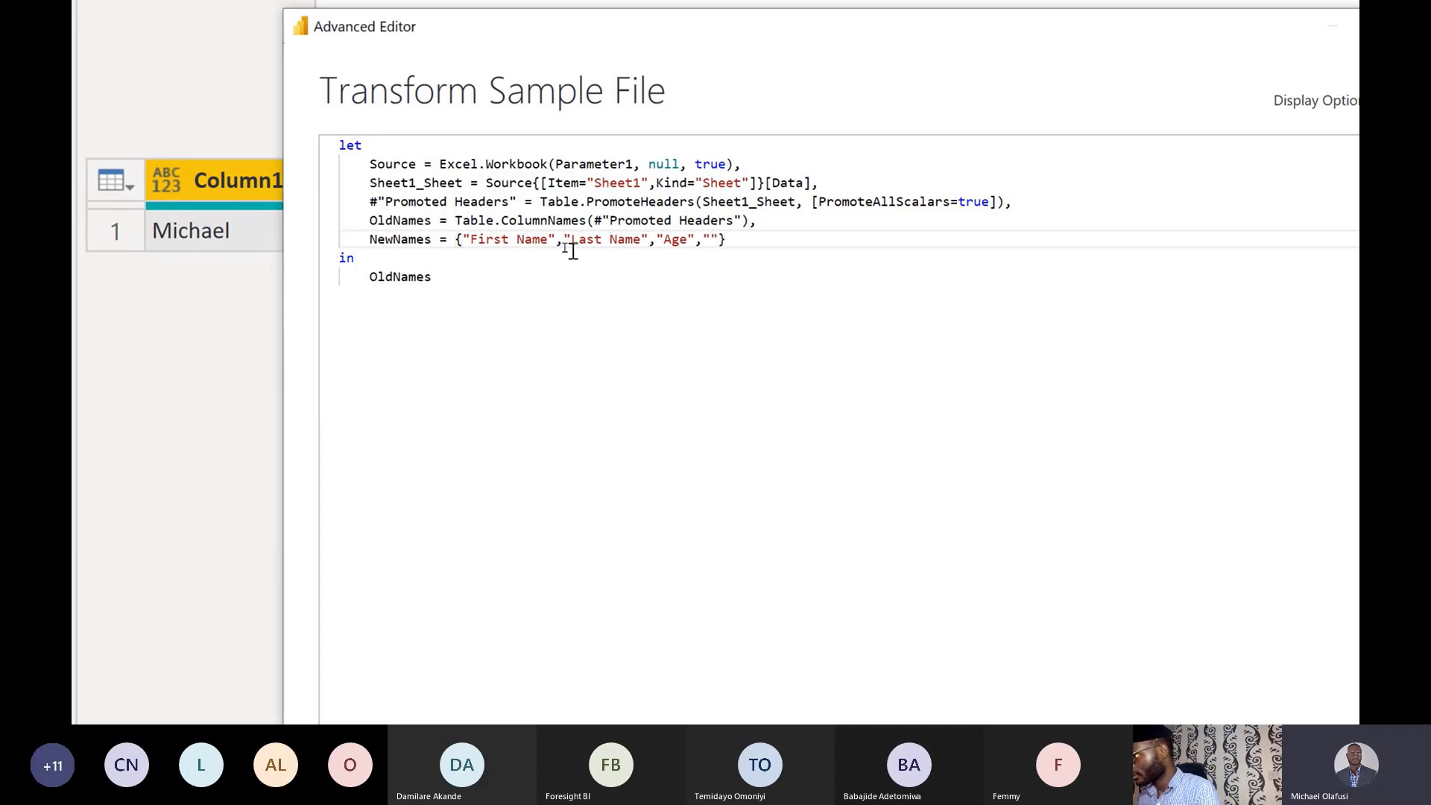
Check the header names in the sample Excel workbook, switching between it and the code editor.
key("alt+Tab")
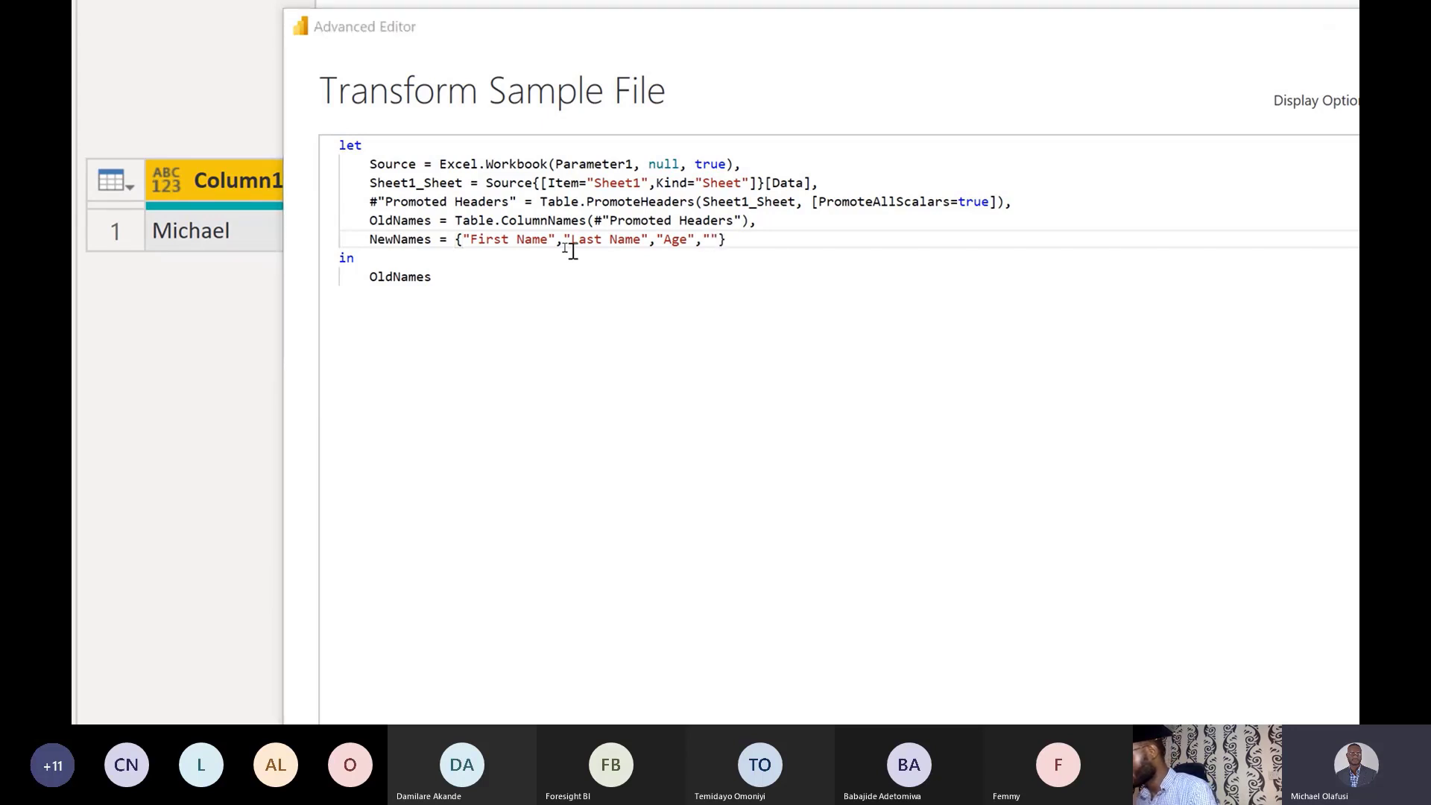
key("alt+Tab")
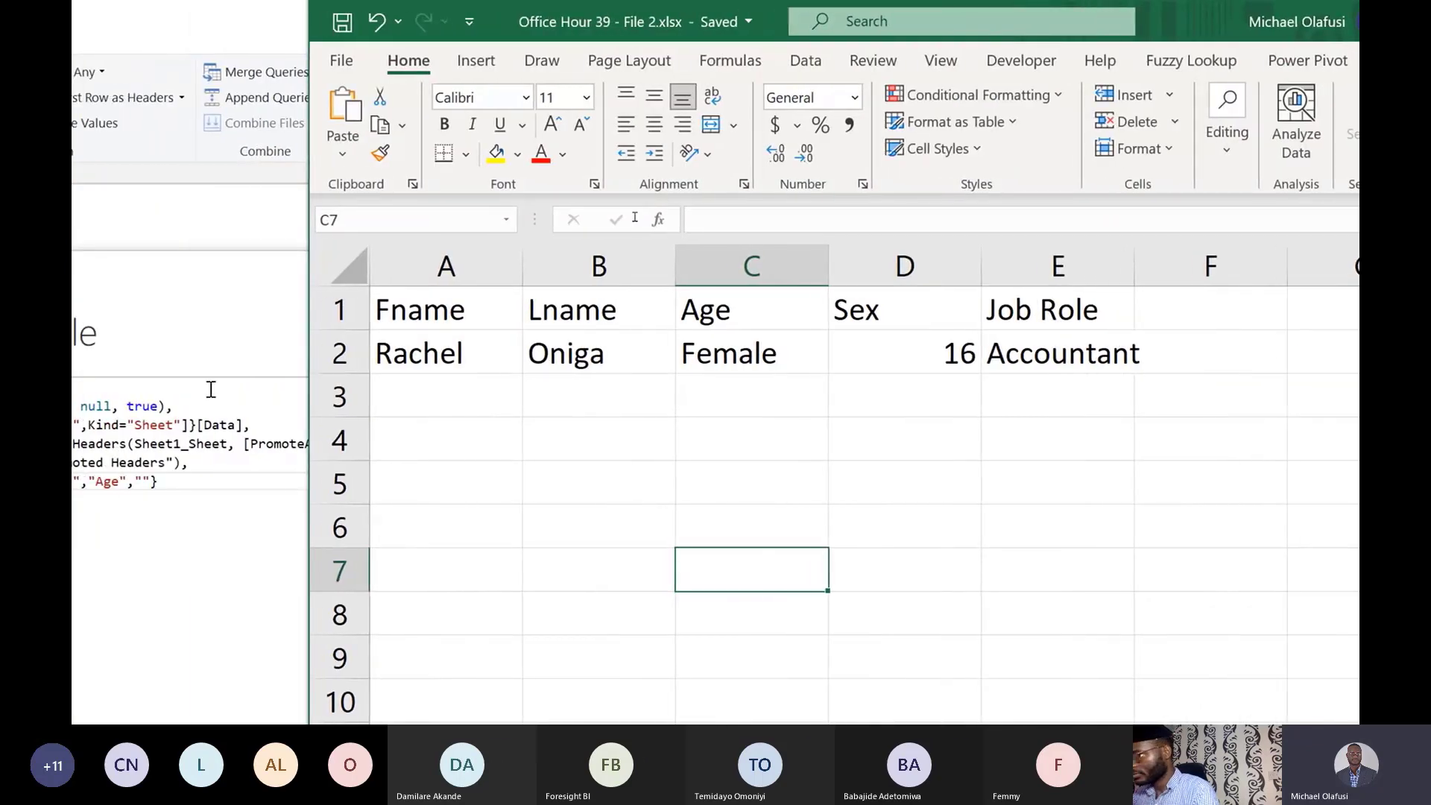
left_click(242, 452)
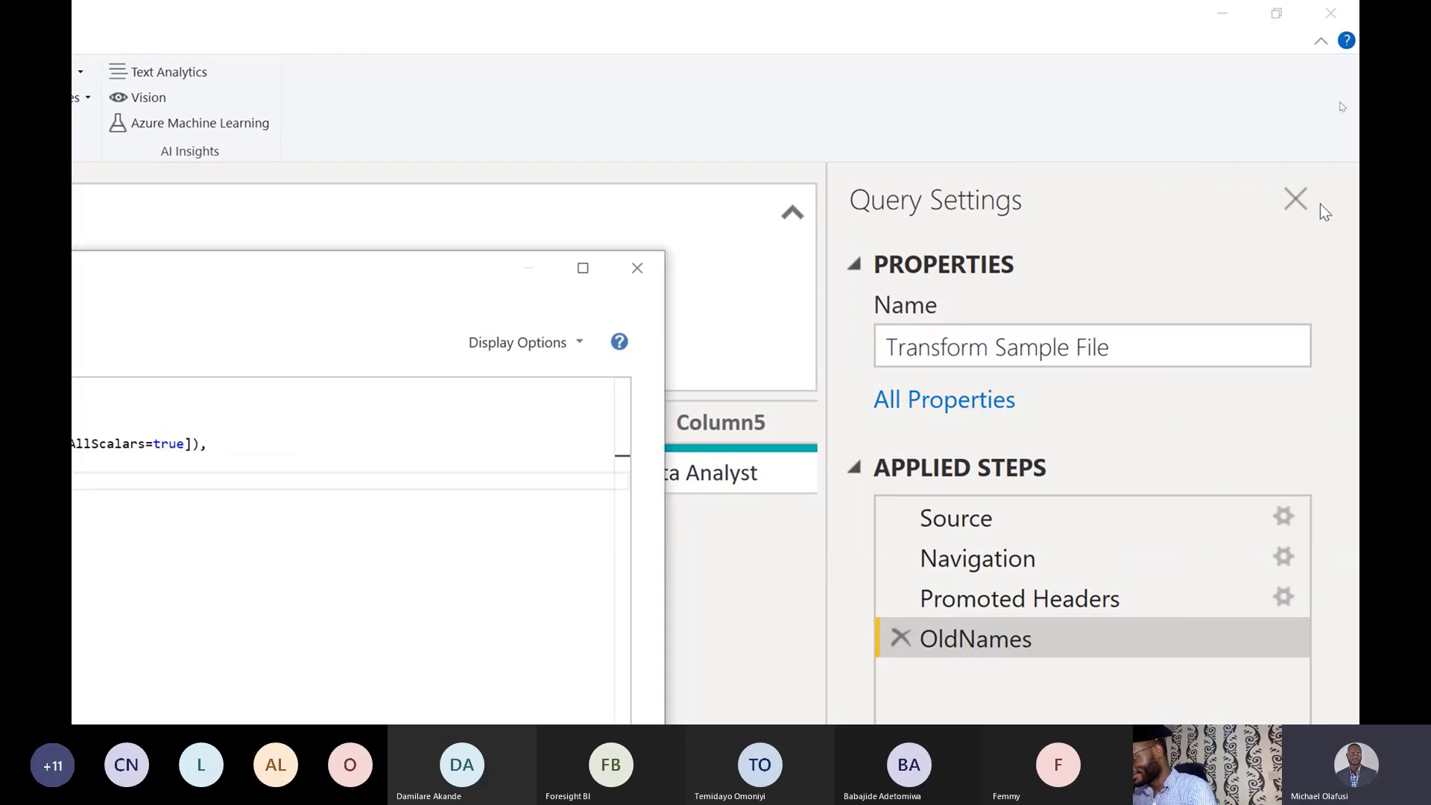
key("alt+Tab")
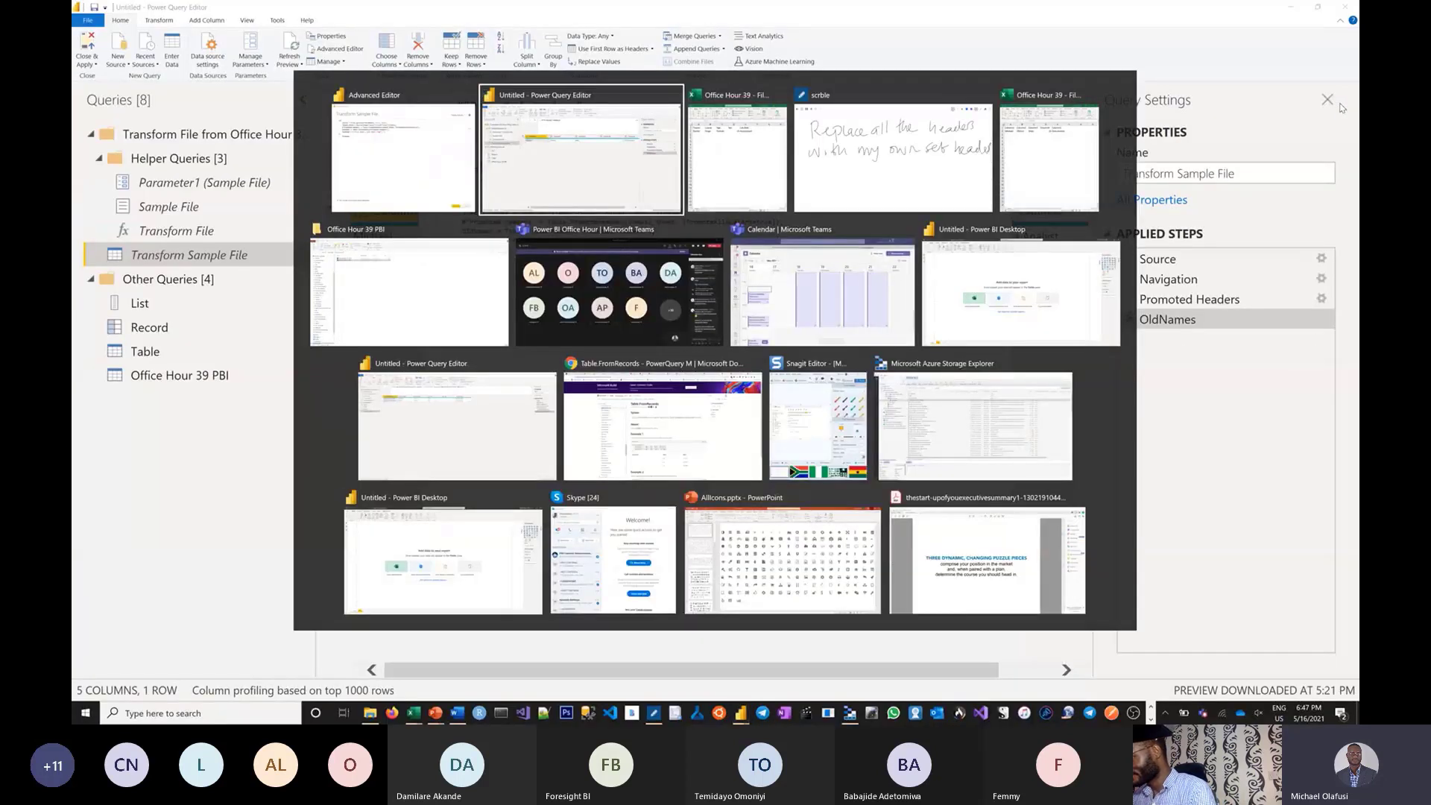
key("alt+Tab")
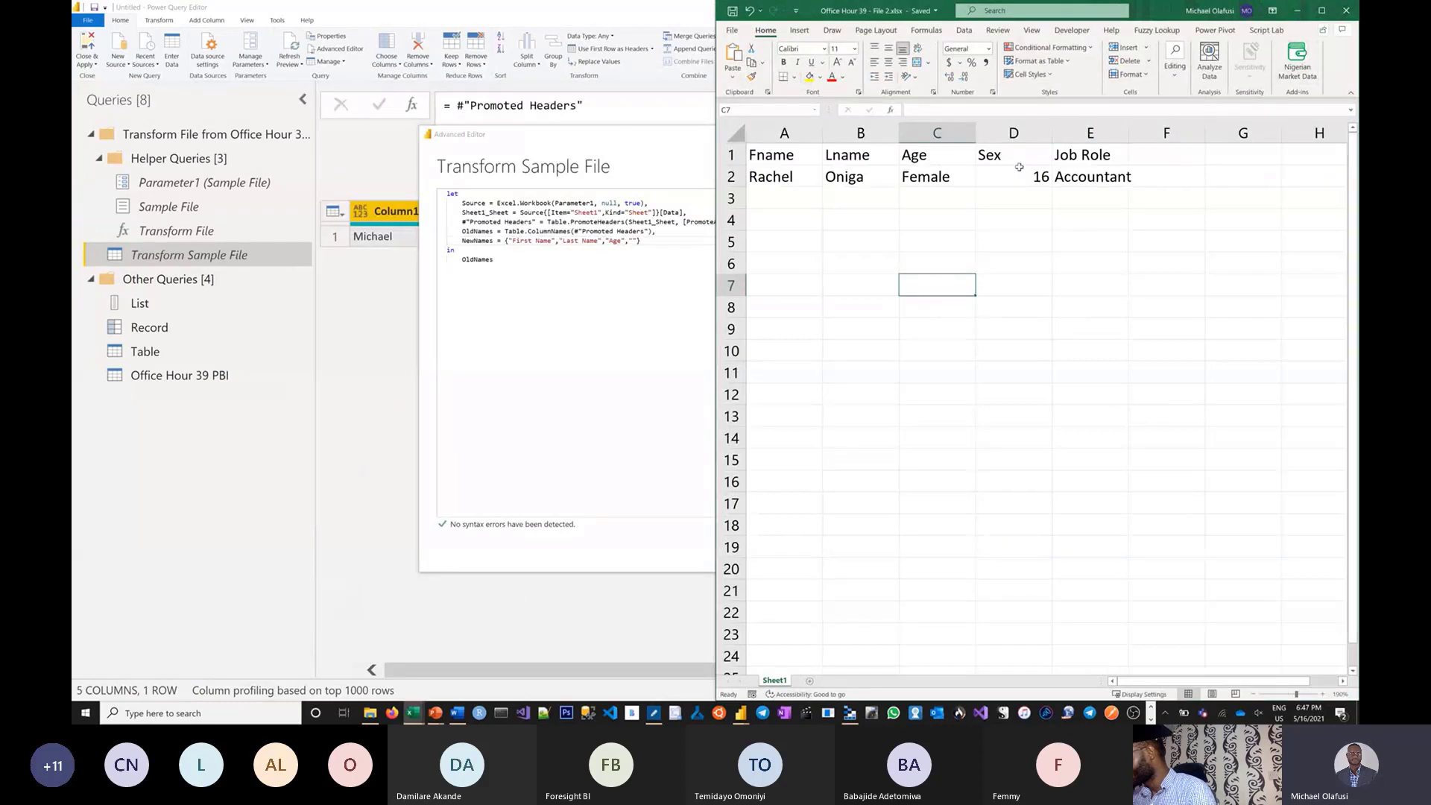
left_click(927, 166)
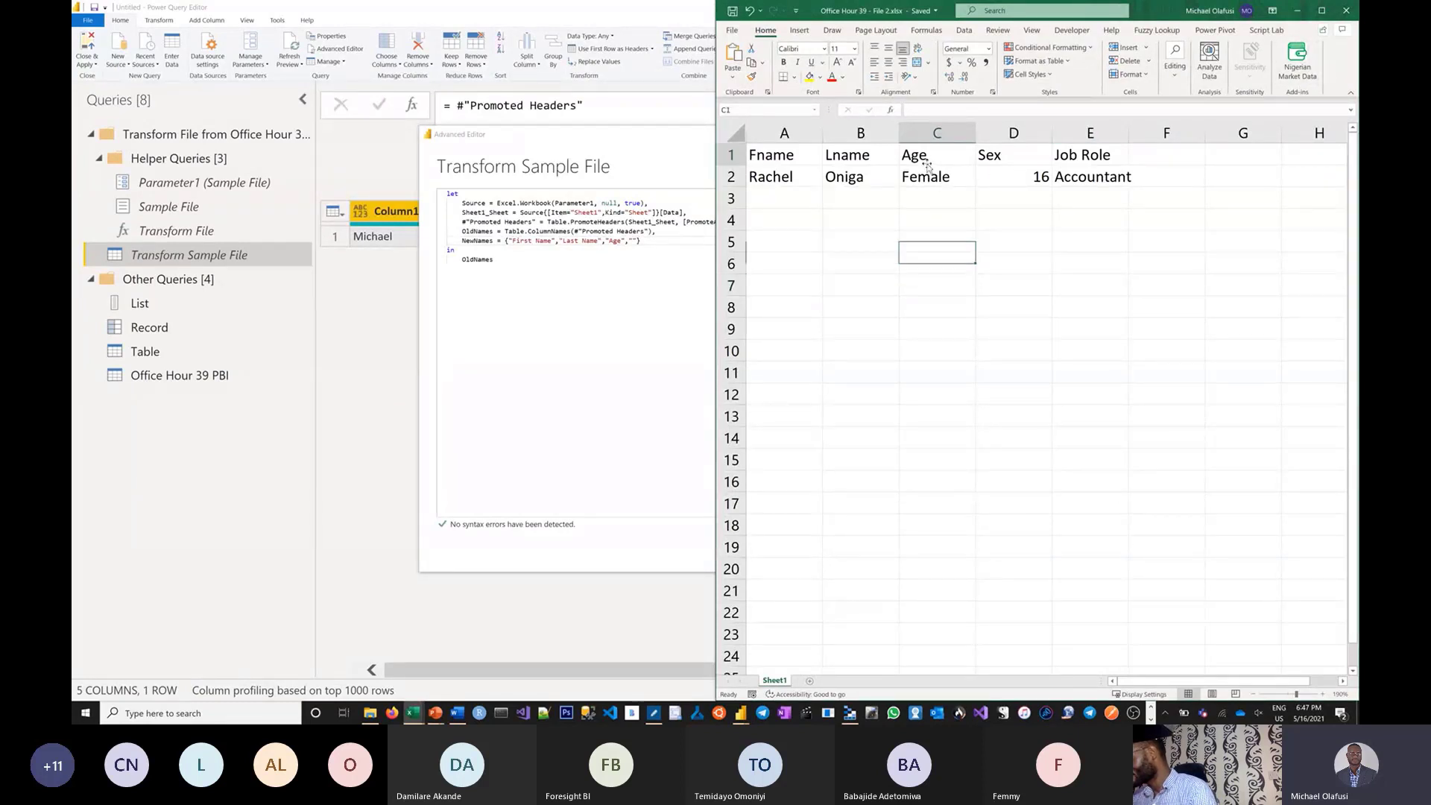
double_click(964, 176)
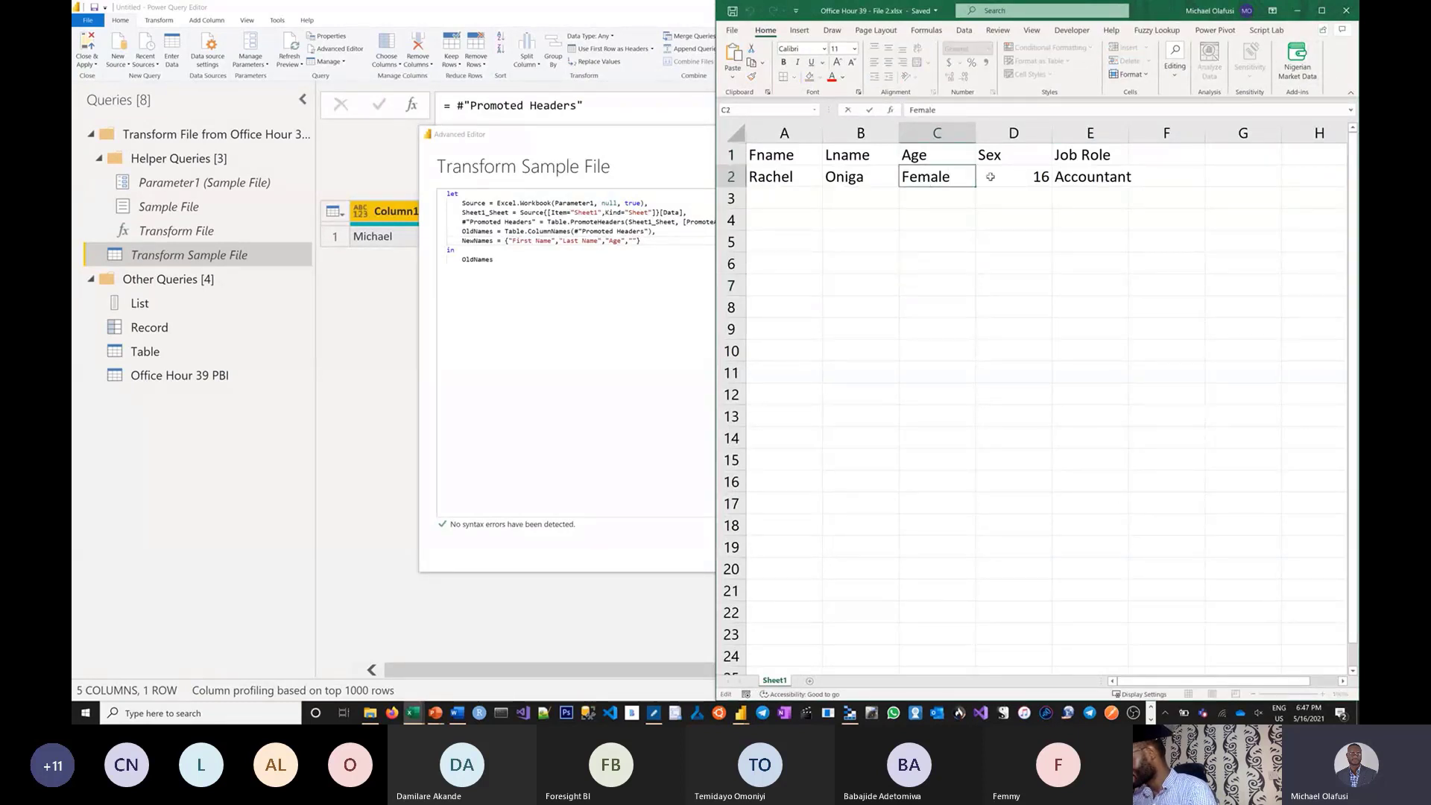
left_click(990, 179)
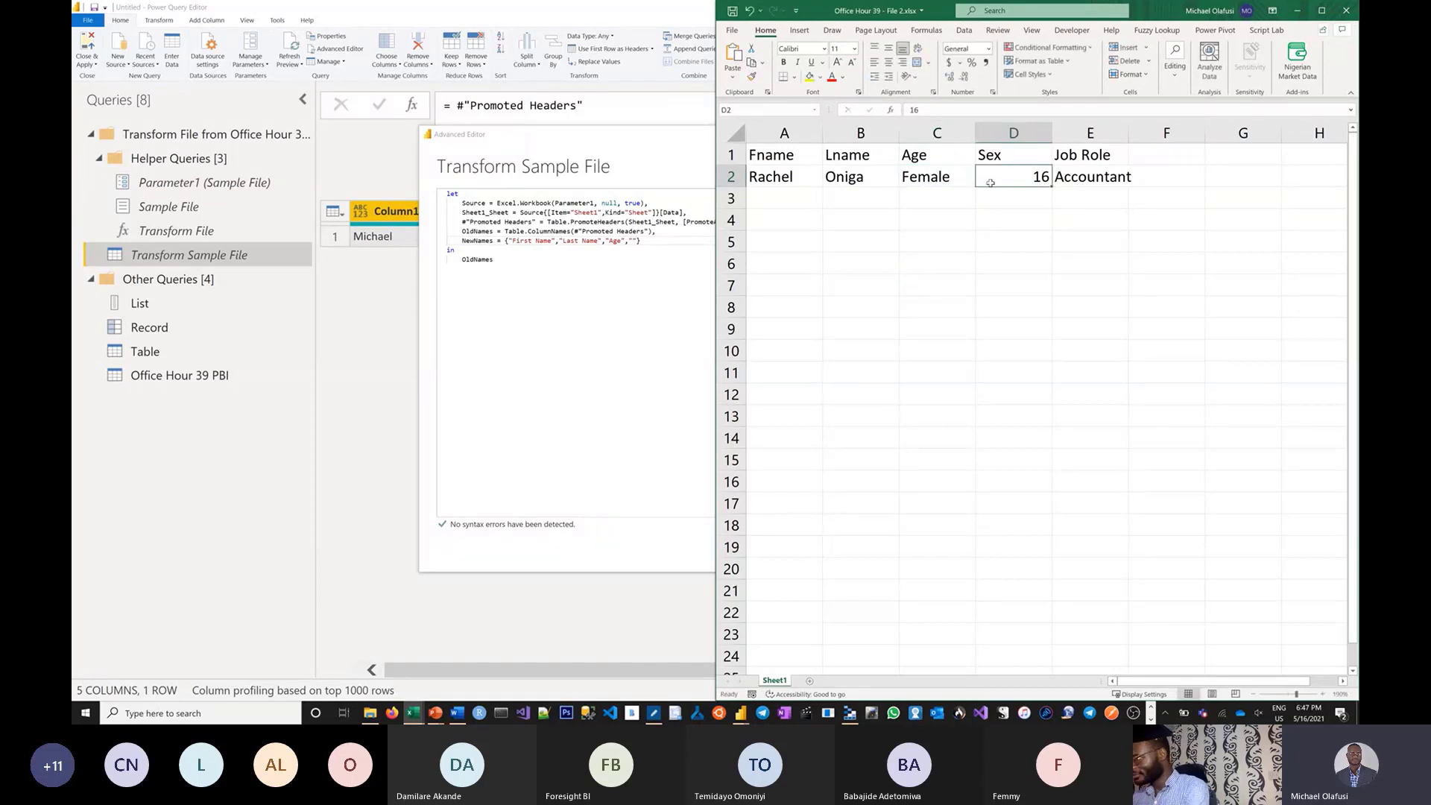
left_click(597, 276)
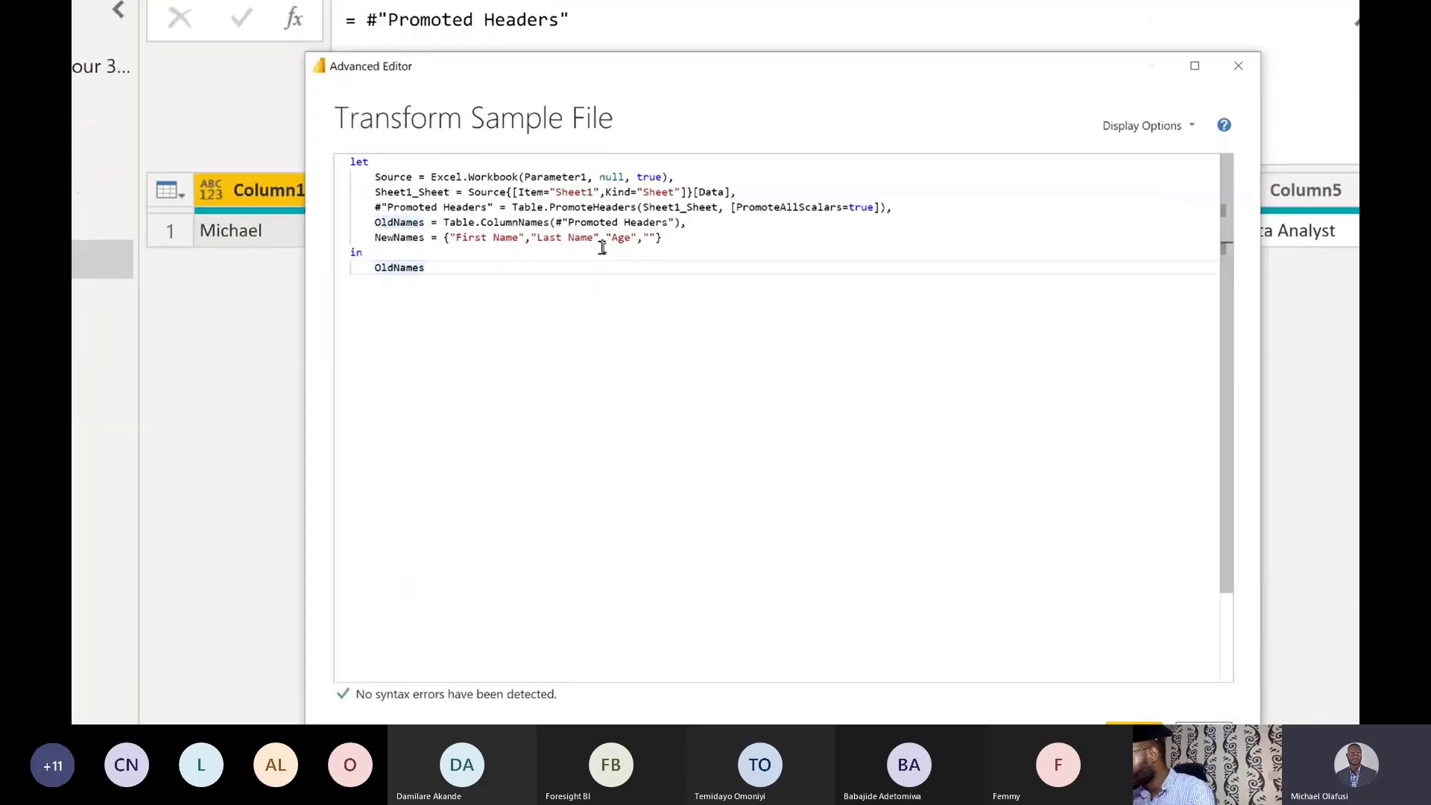
Insert "Gender" before "Age" and fill the last NewNames entry with "Job Role".
left_click(606, 237)
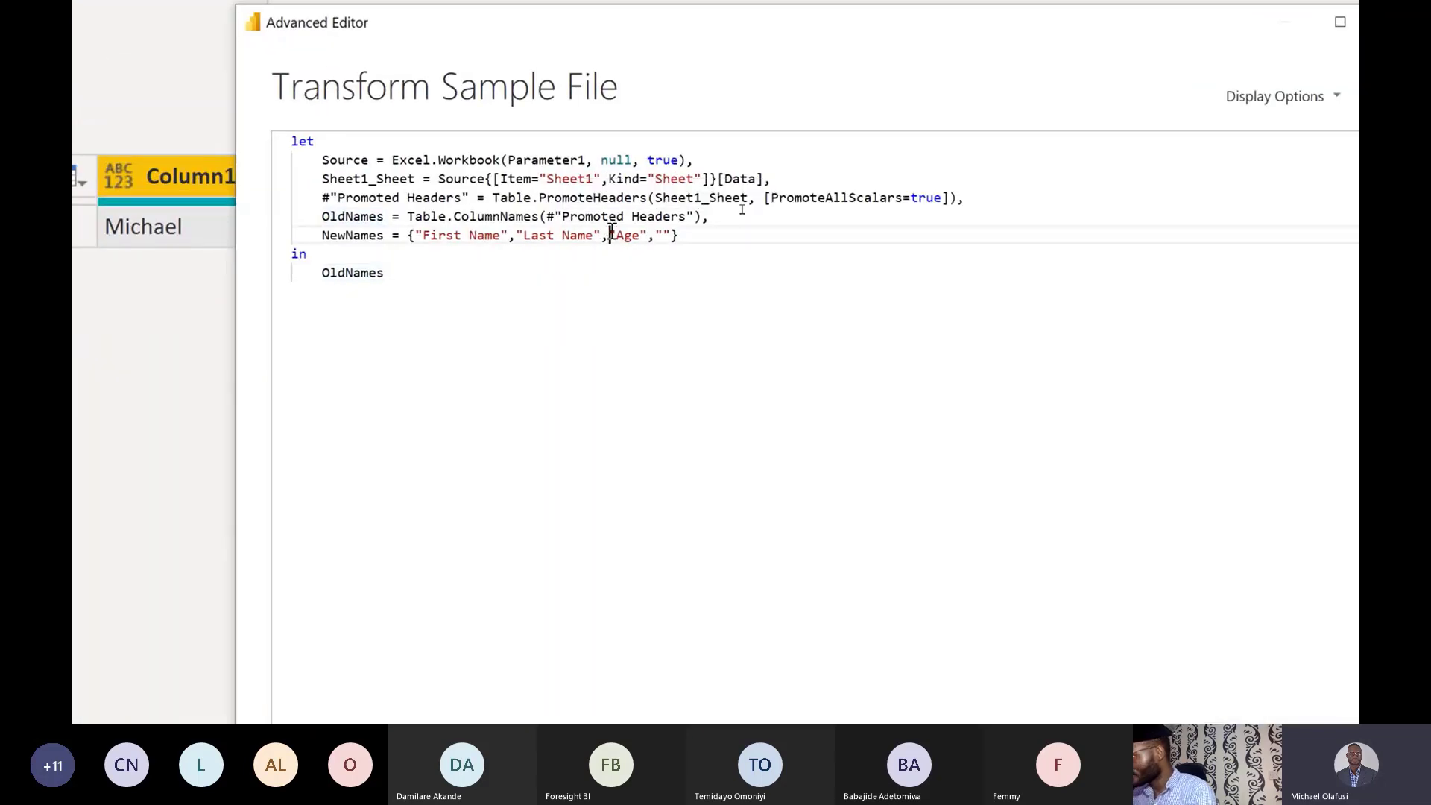
type("\"Gen")
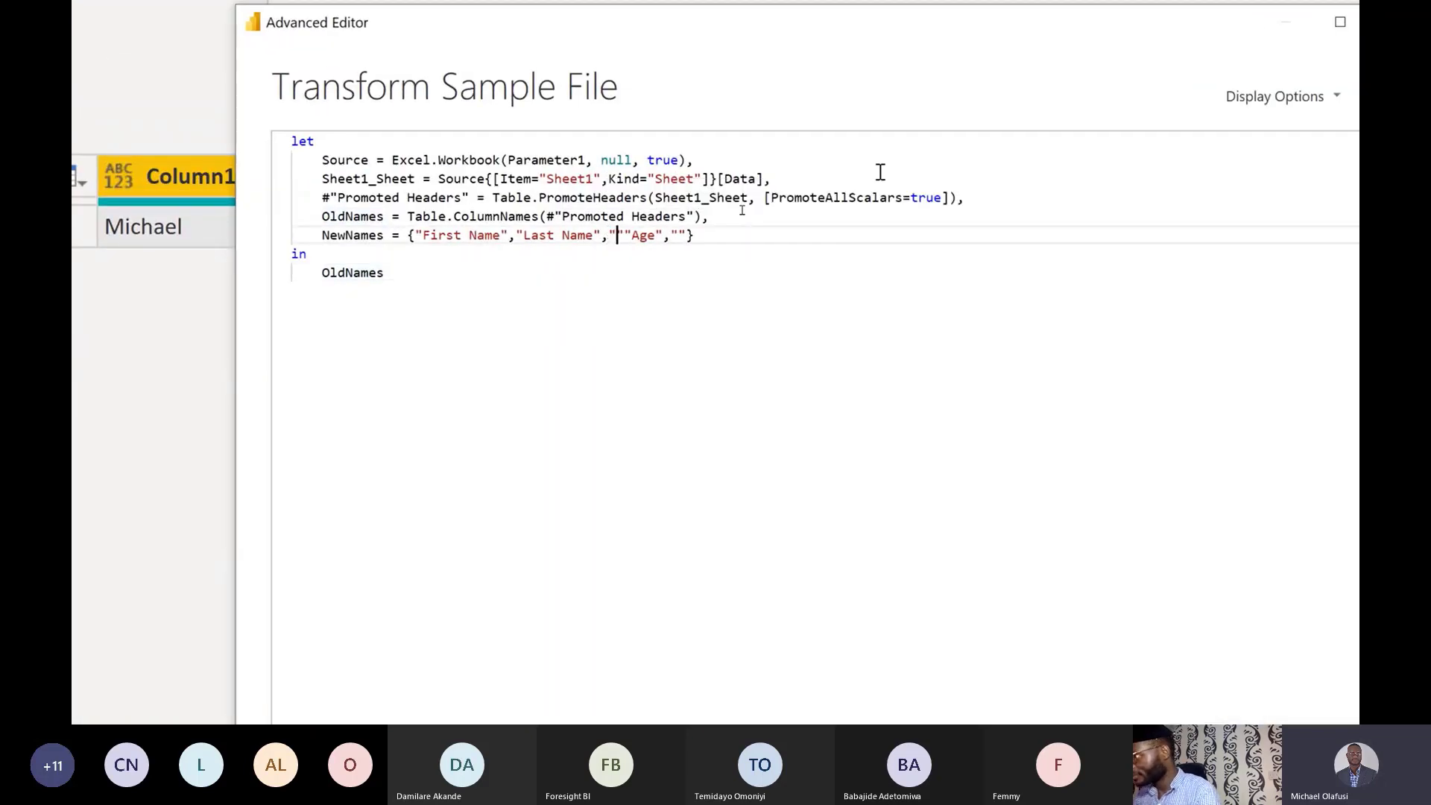
type("der")
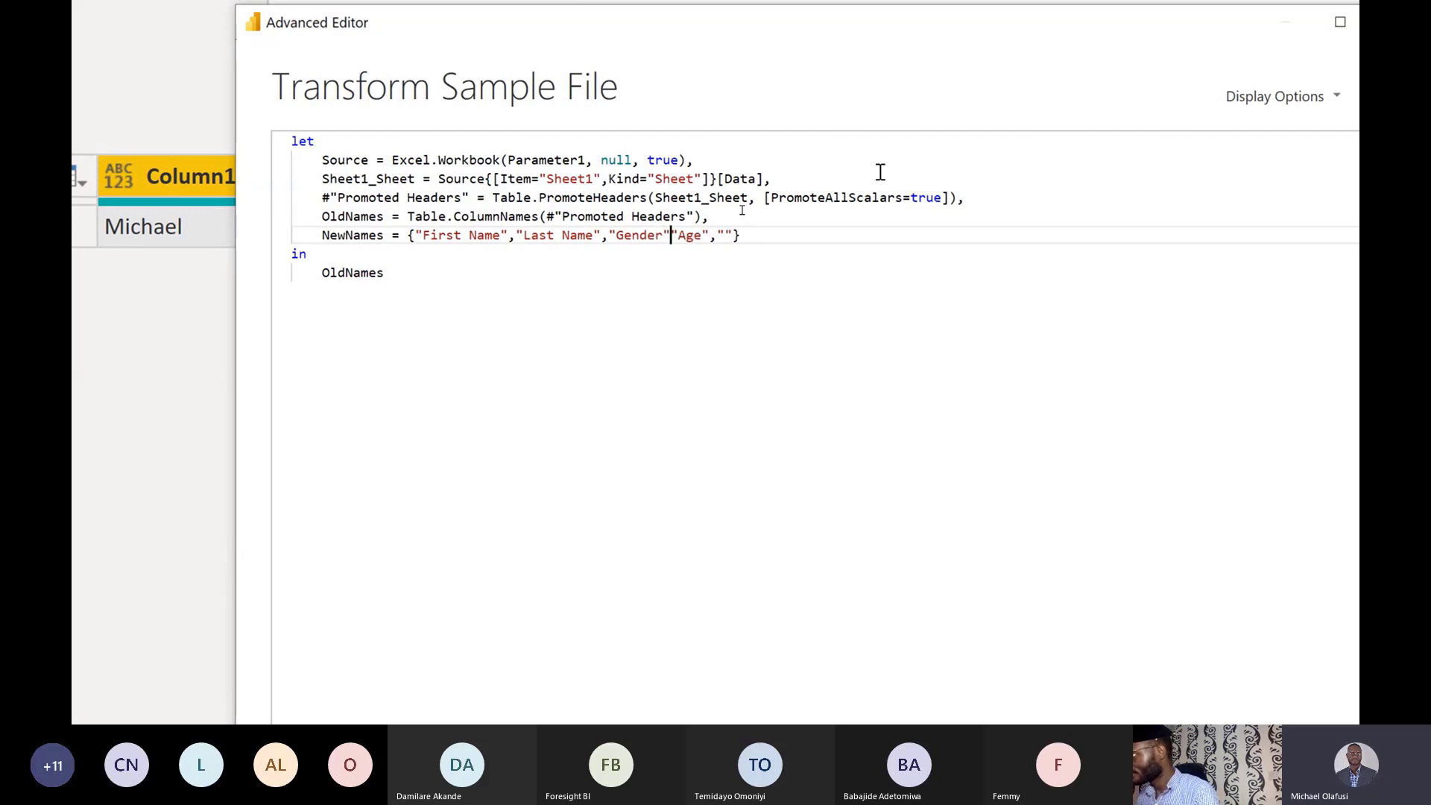
left_click(671, 235)
type(",\"")
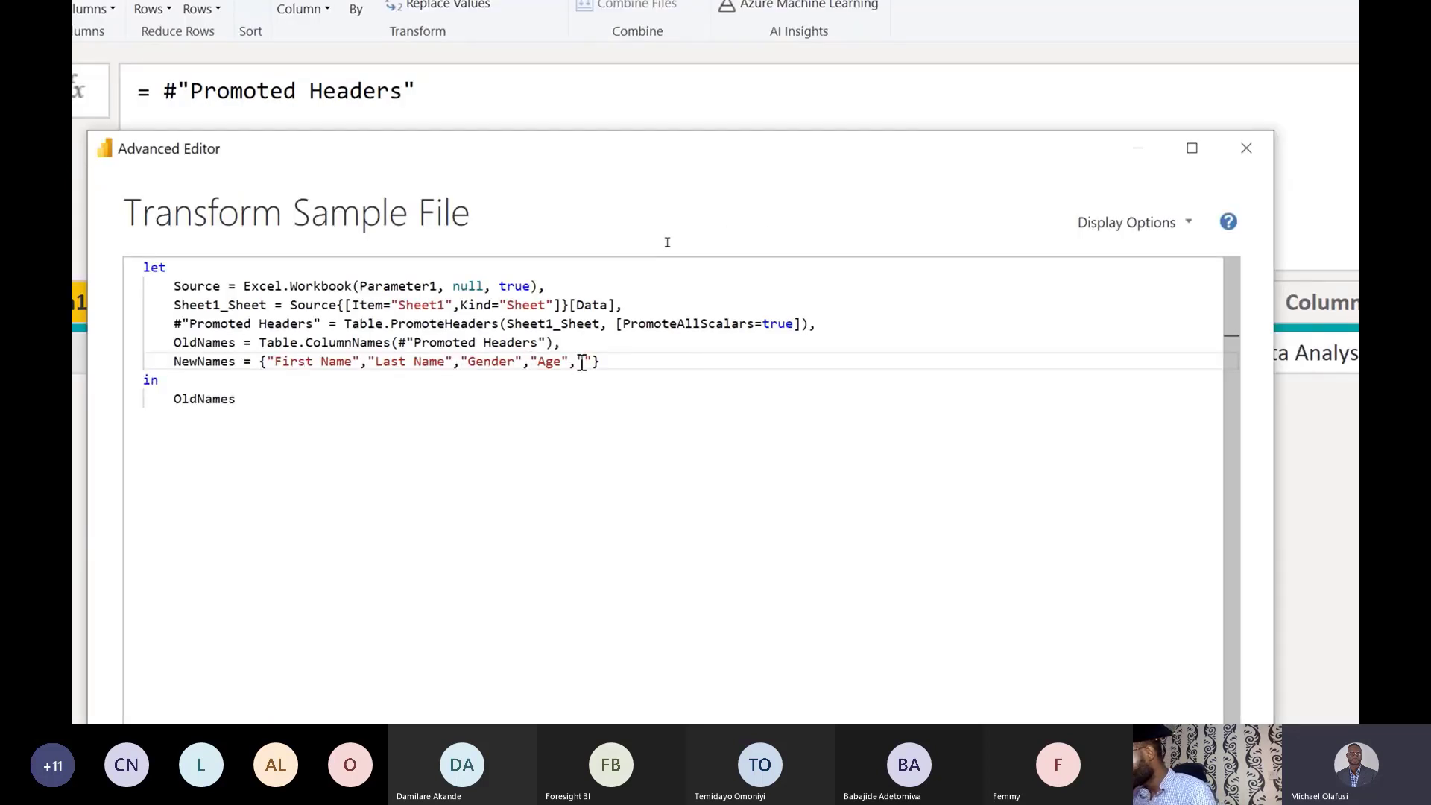
type("Job")
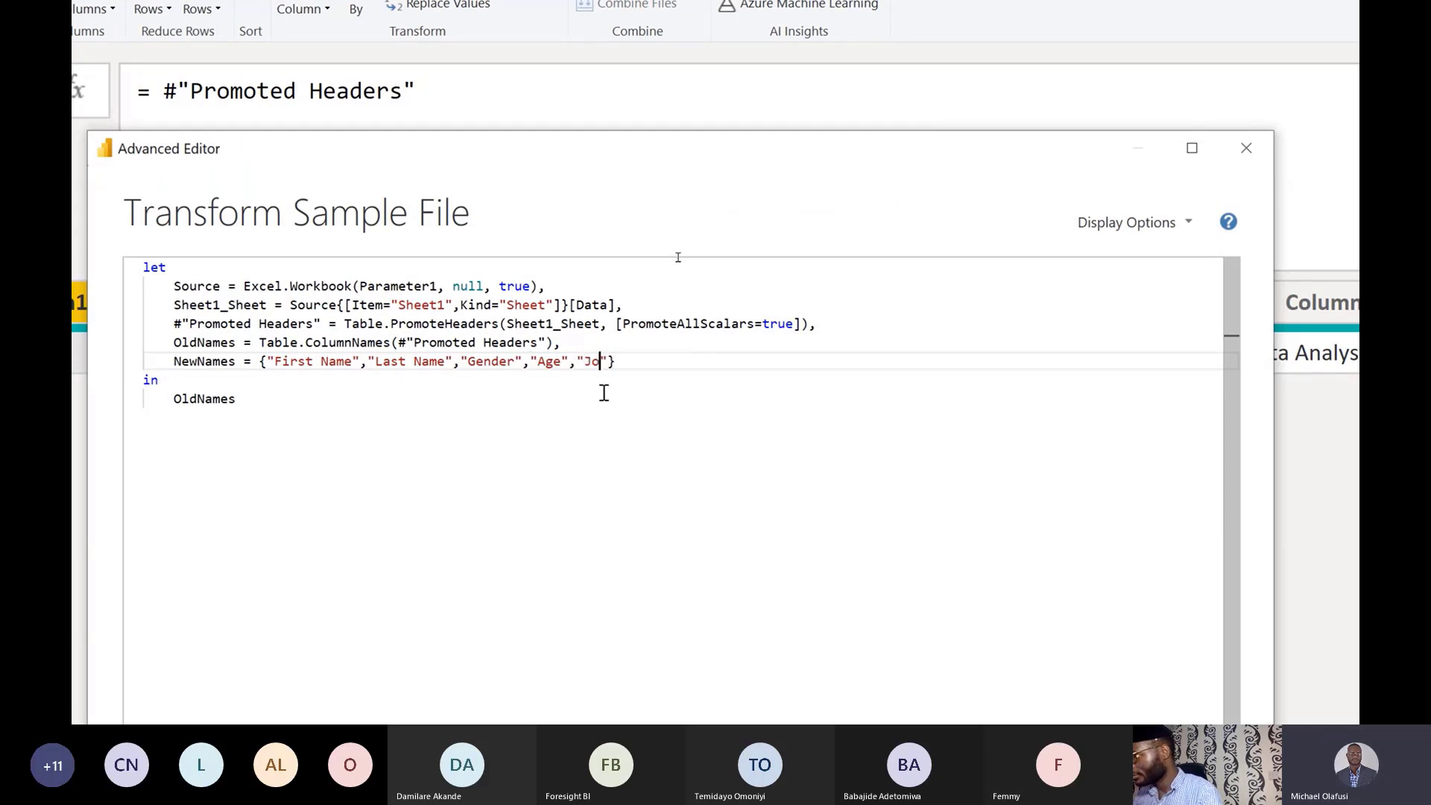
type(" Role")
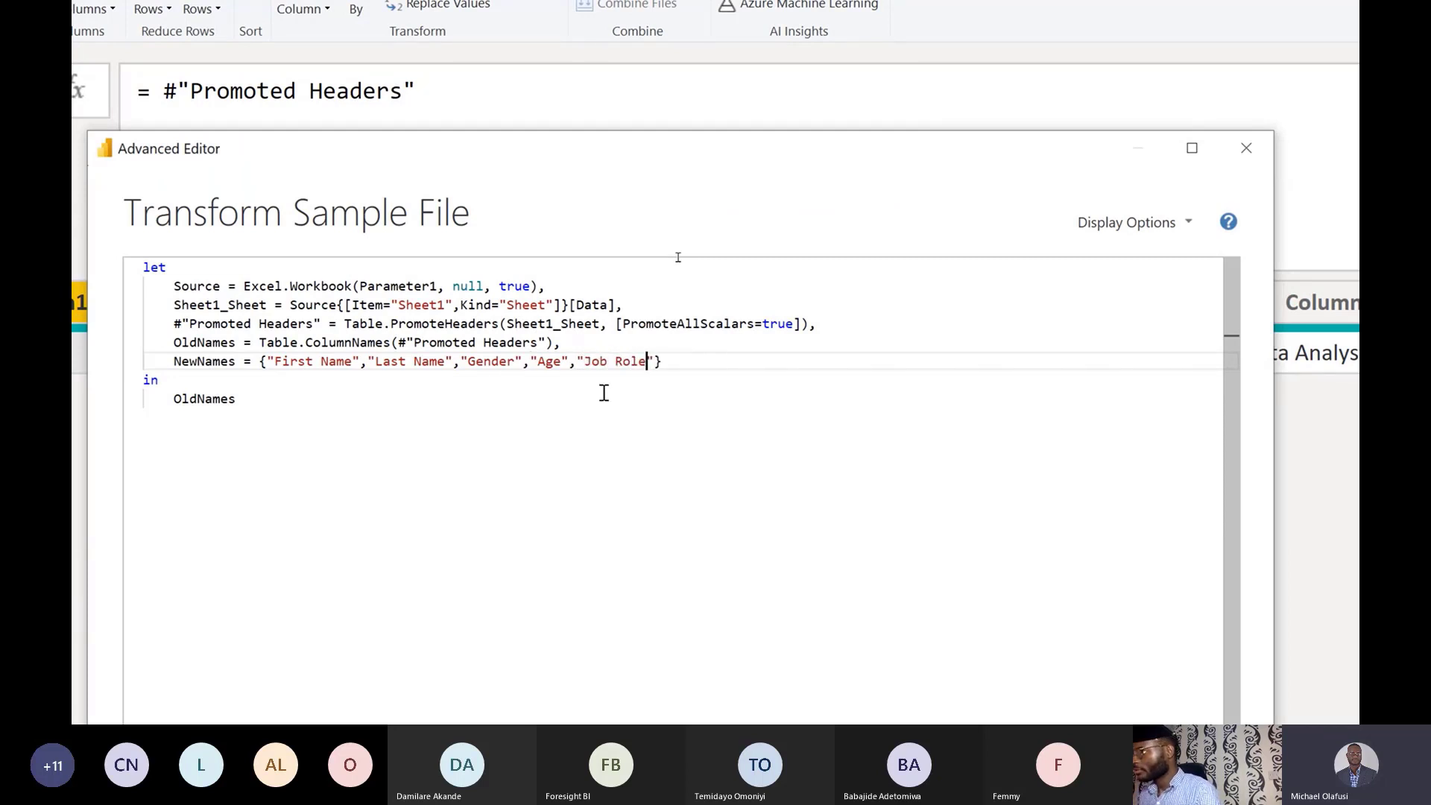
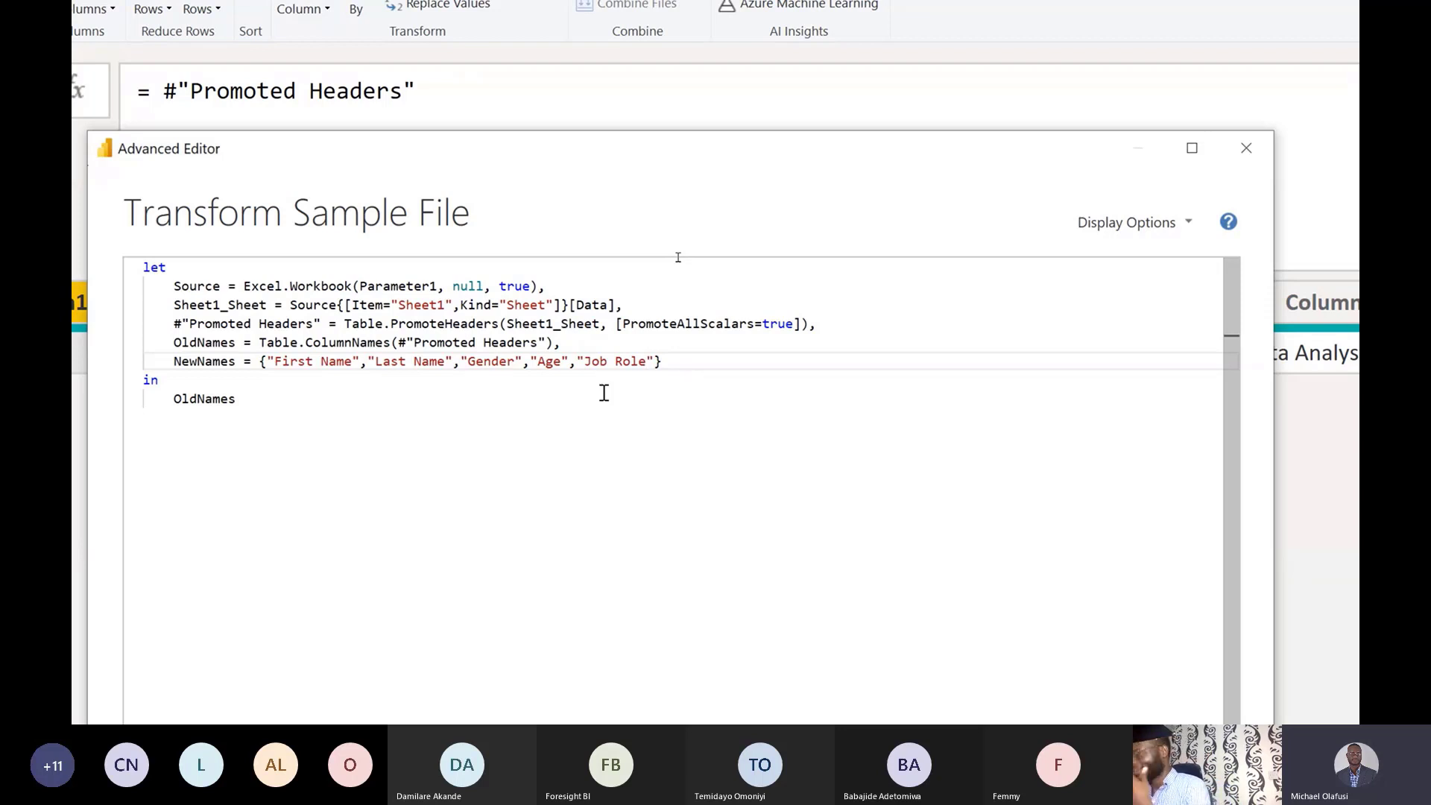
End the NewNames list line with a comma and start a new line below it.
left_click(656, 363)
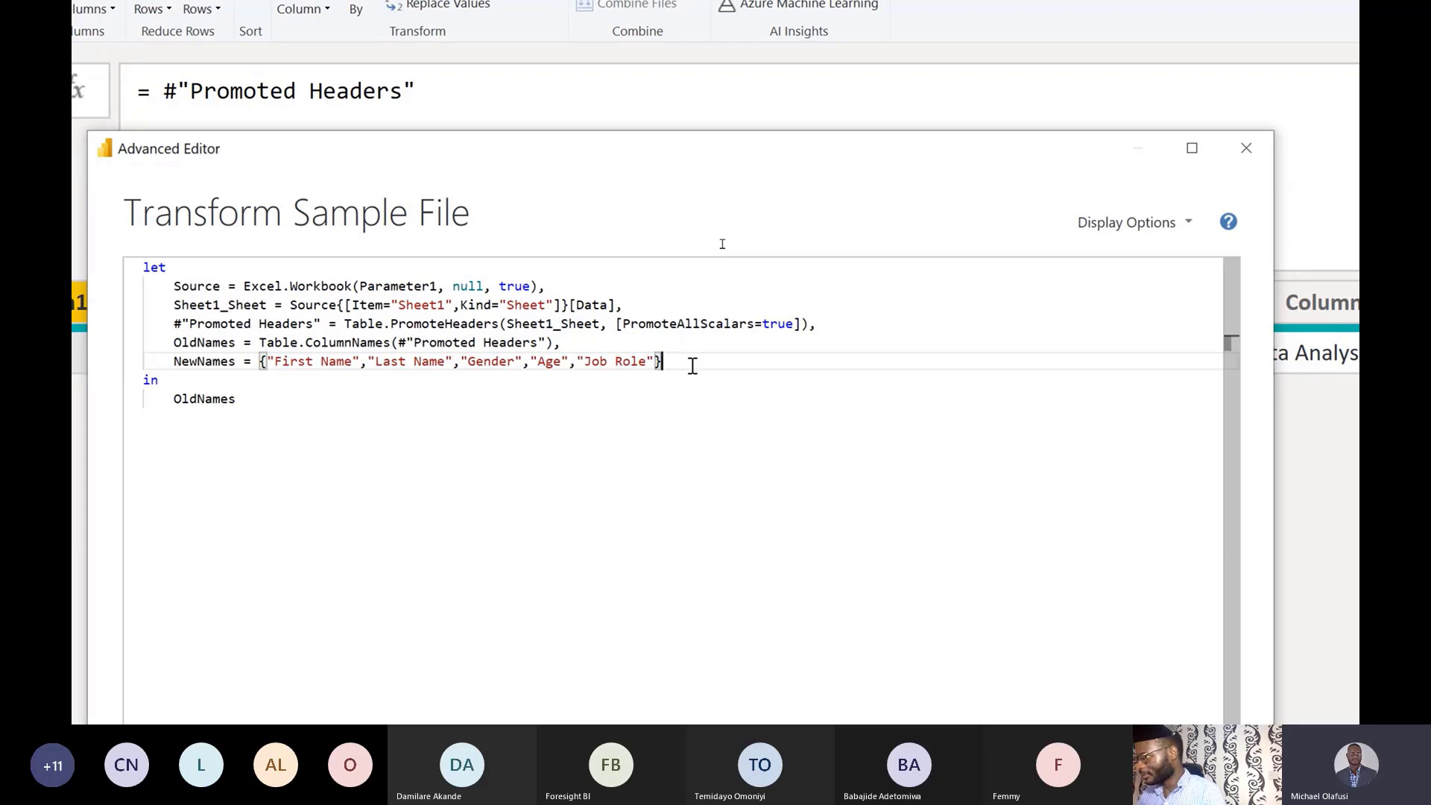
type(",")
key("Return")
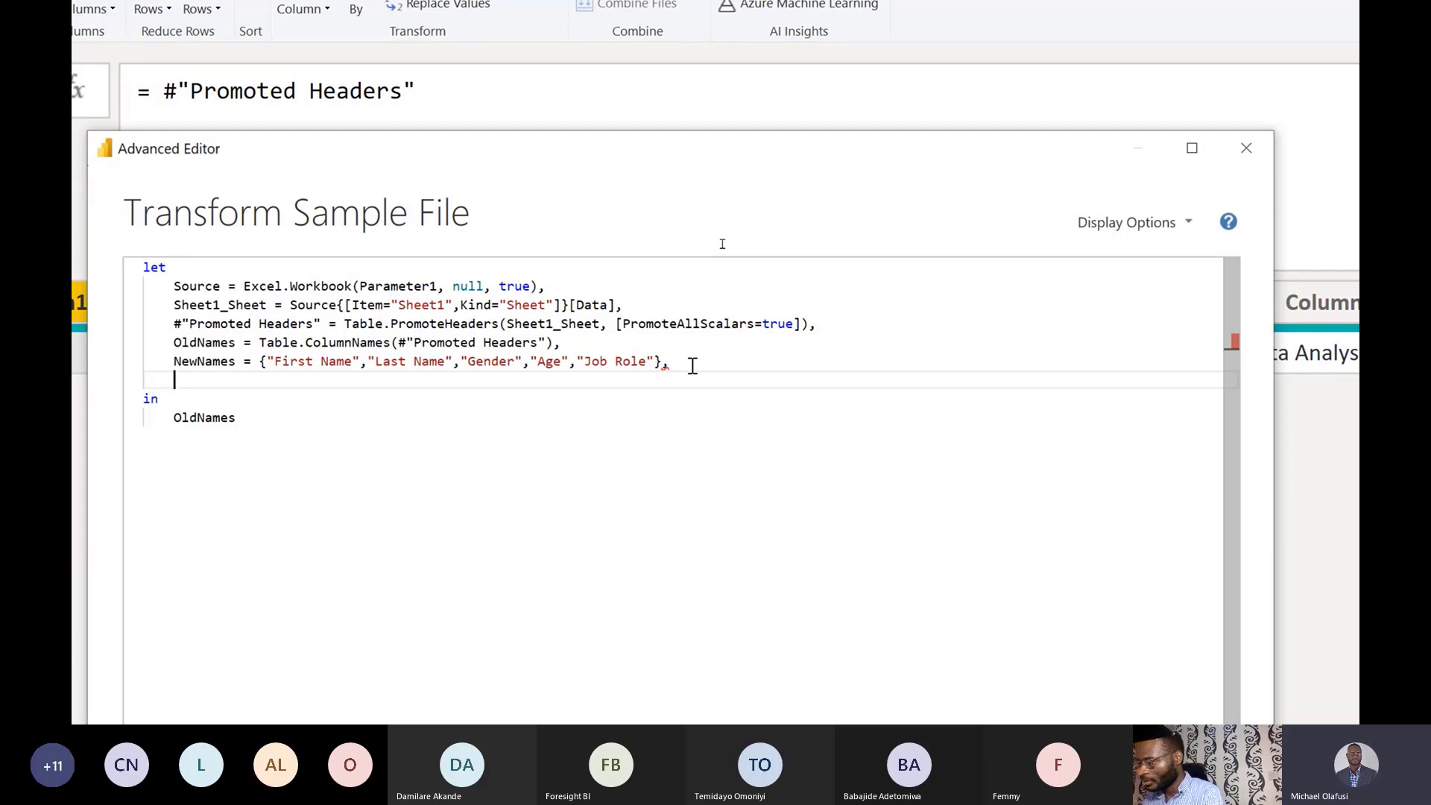
Add the step NameSwap = List.Zip(OldNames,NewNames), ending with a comma and a new line.
type("Nam")
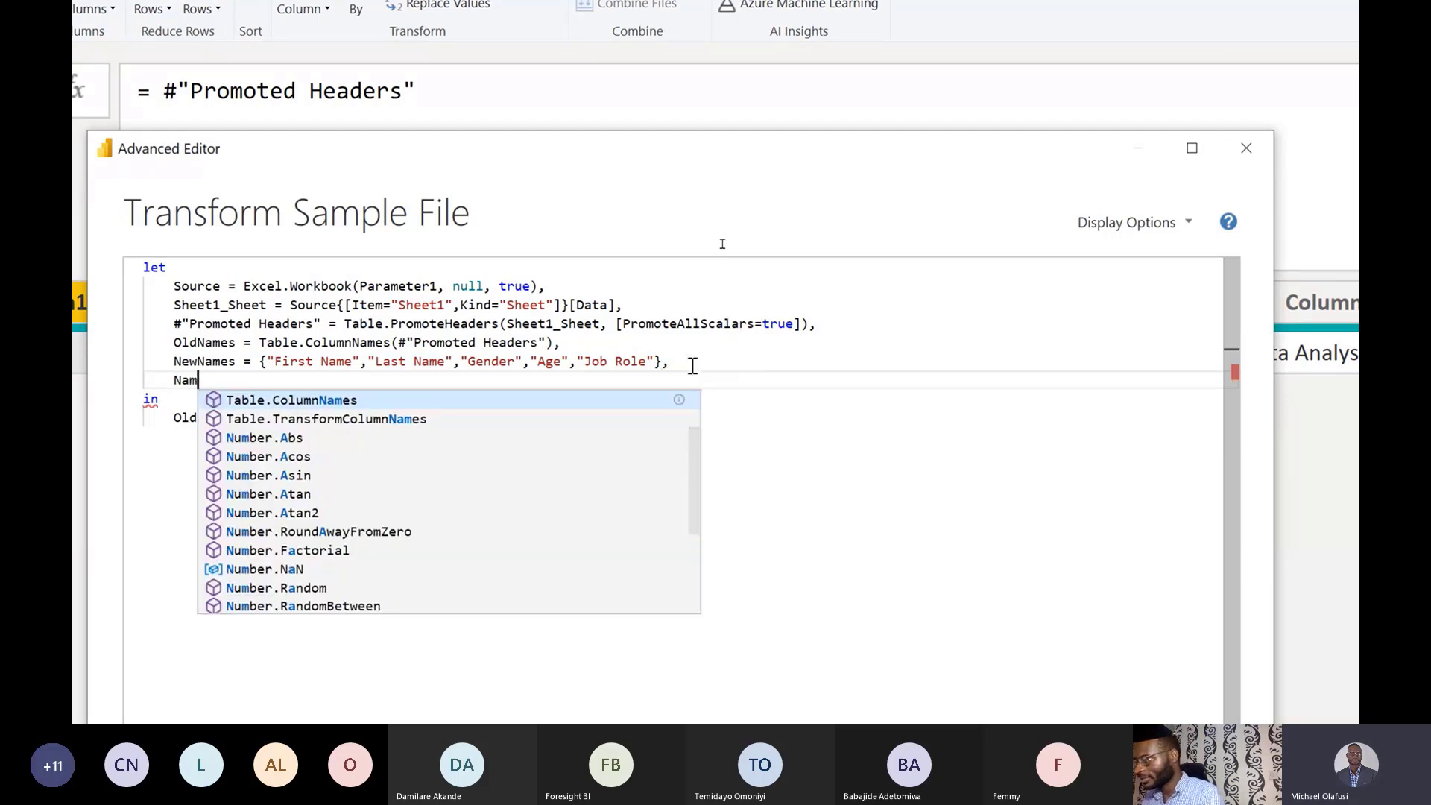
type("eSwa")
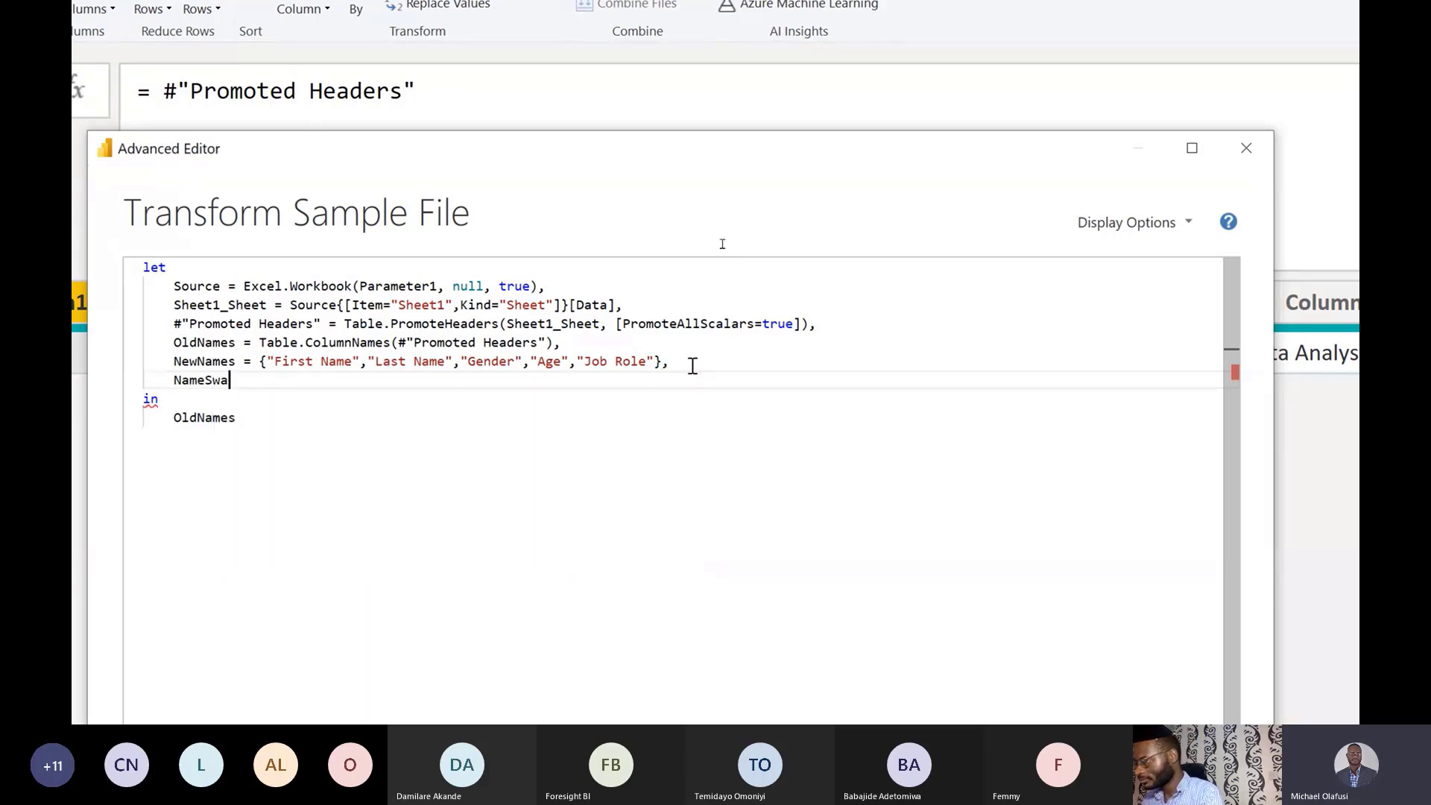
type("p = ")
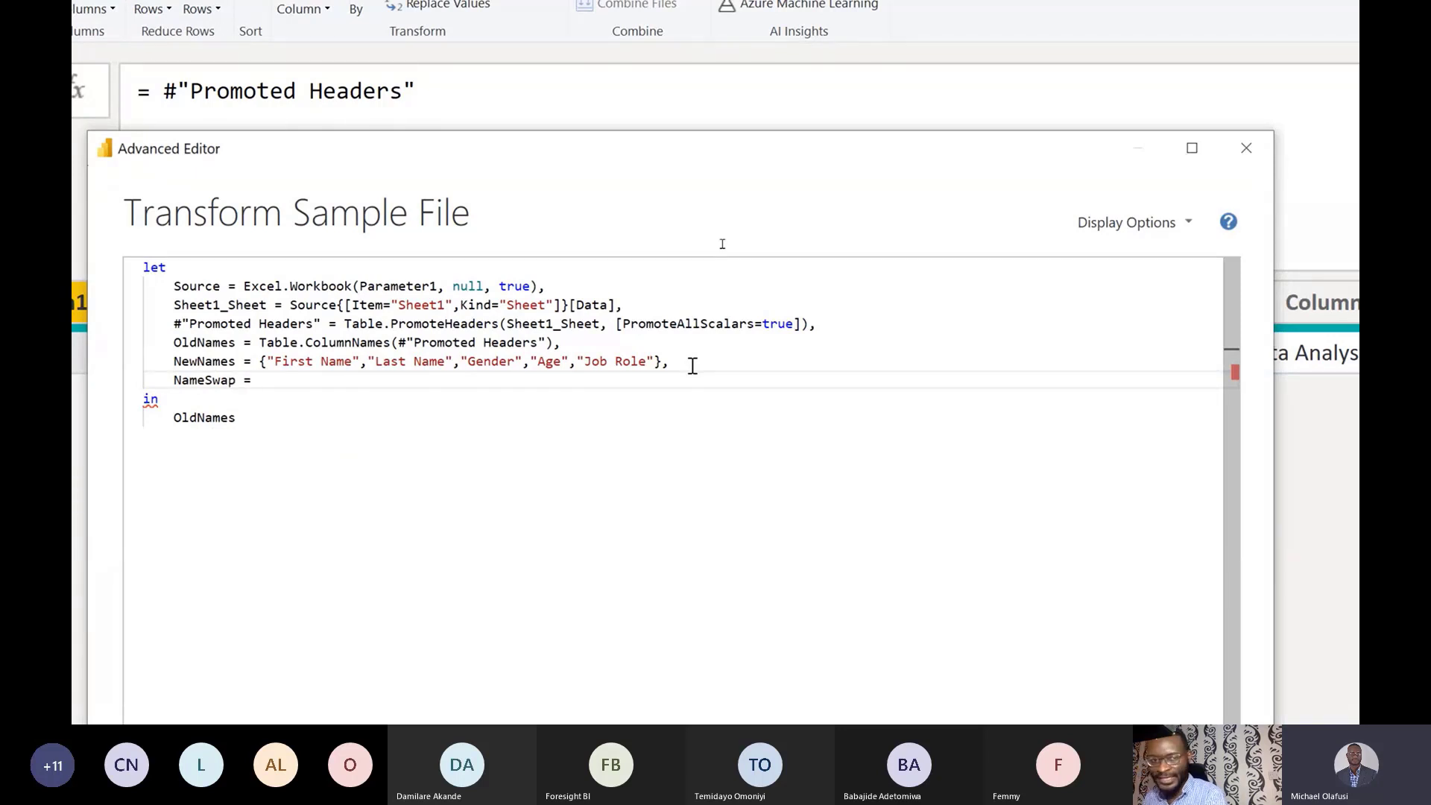
type("List")
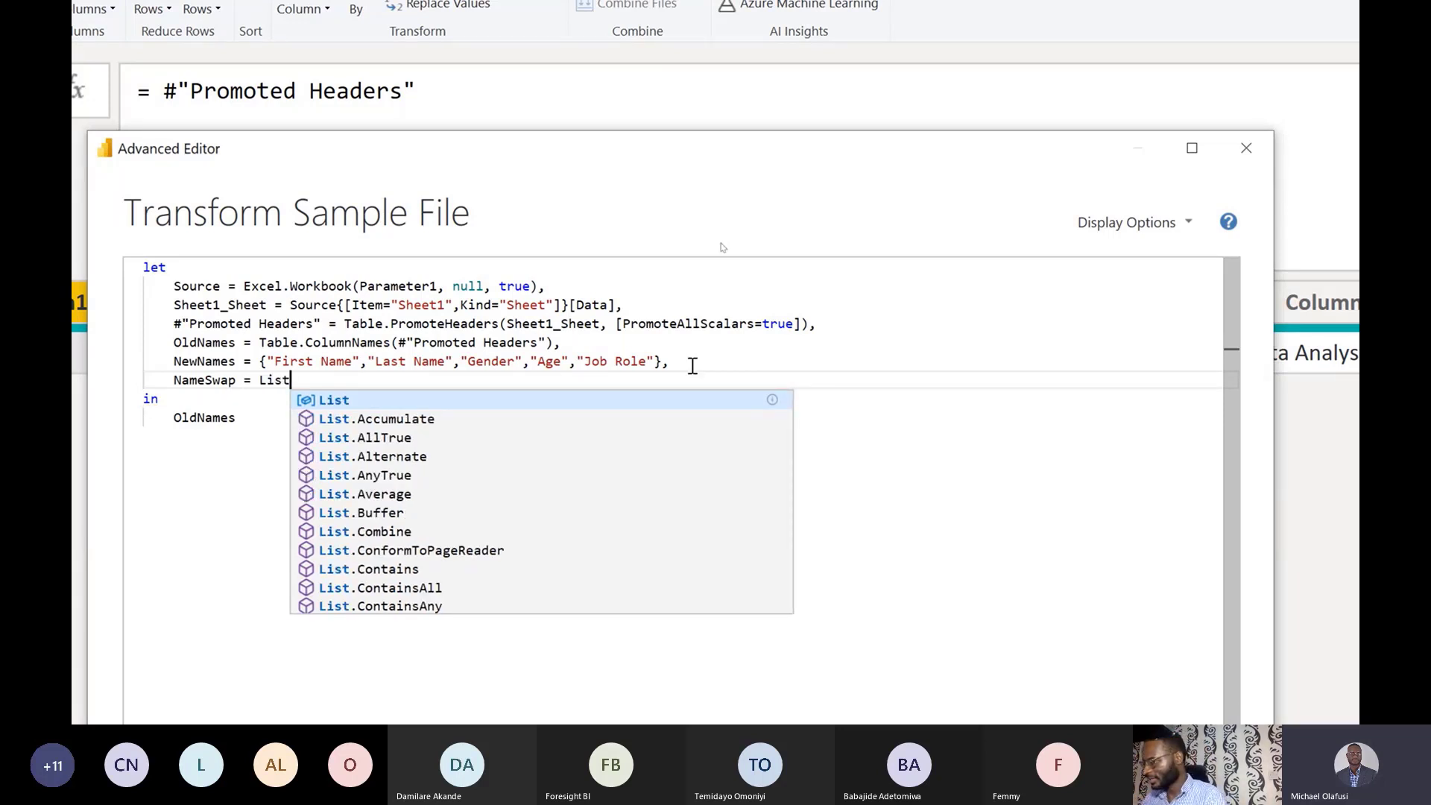
type(".Zip")
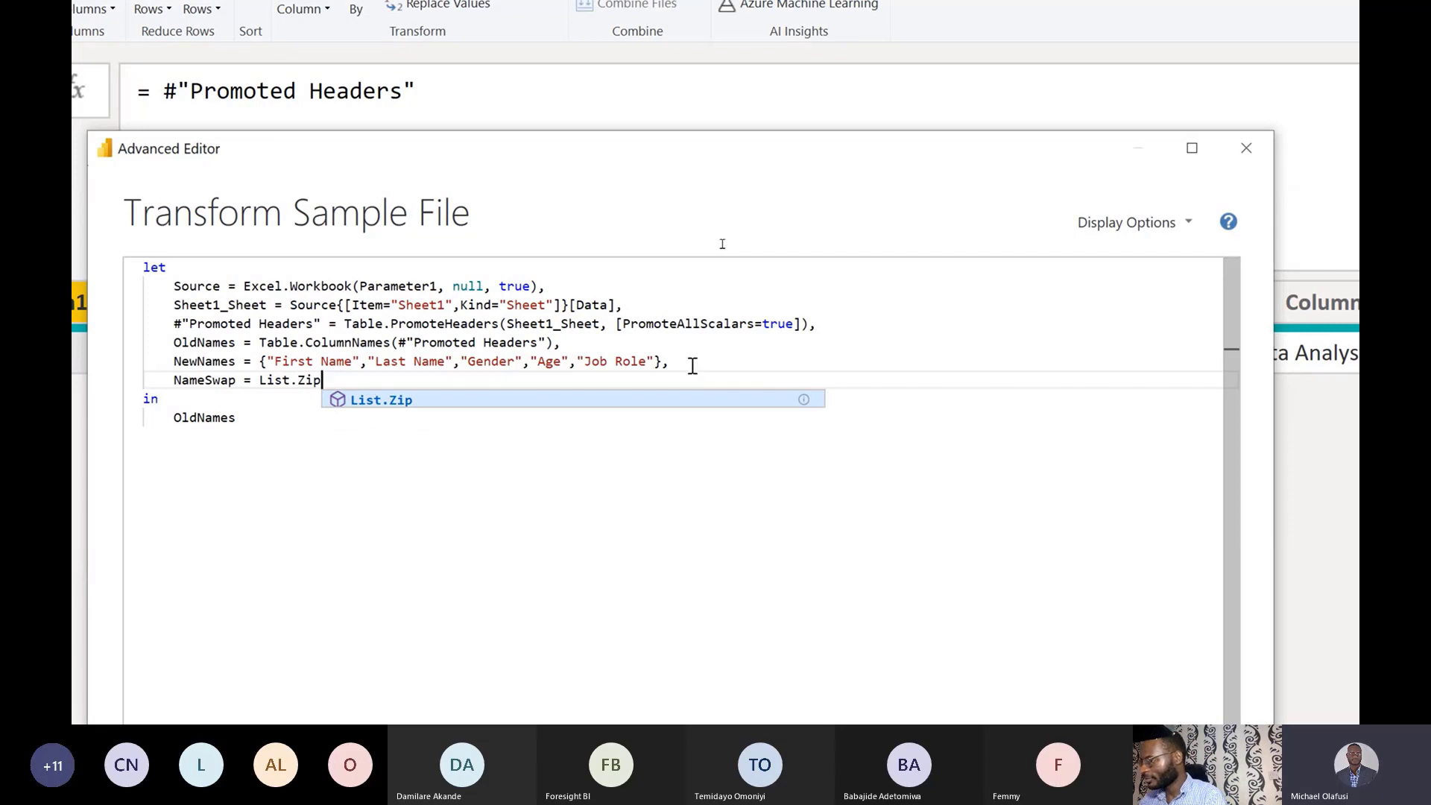
type("(")
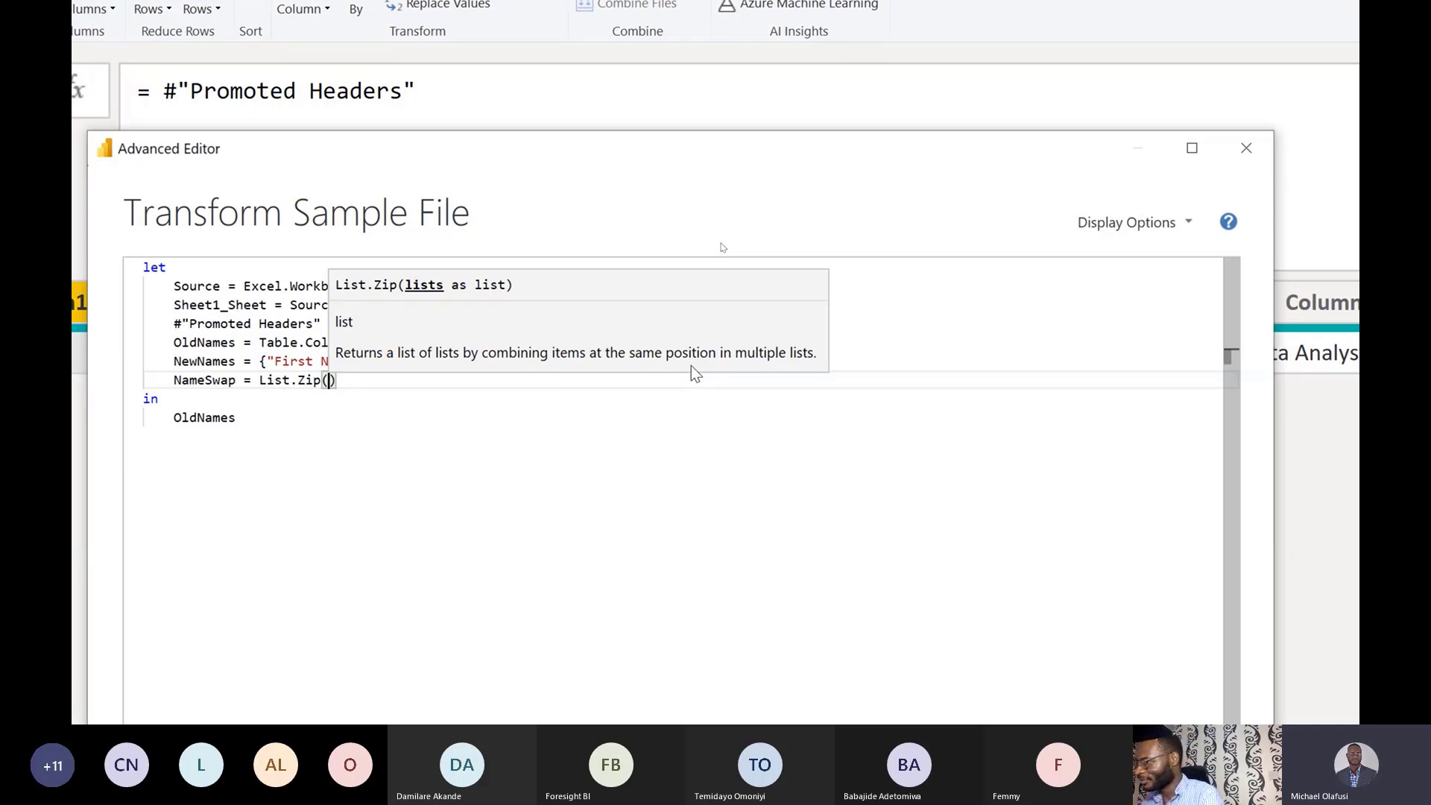
type("Old")
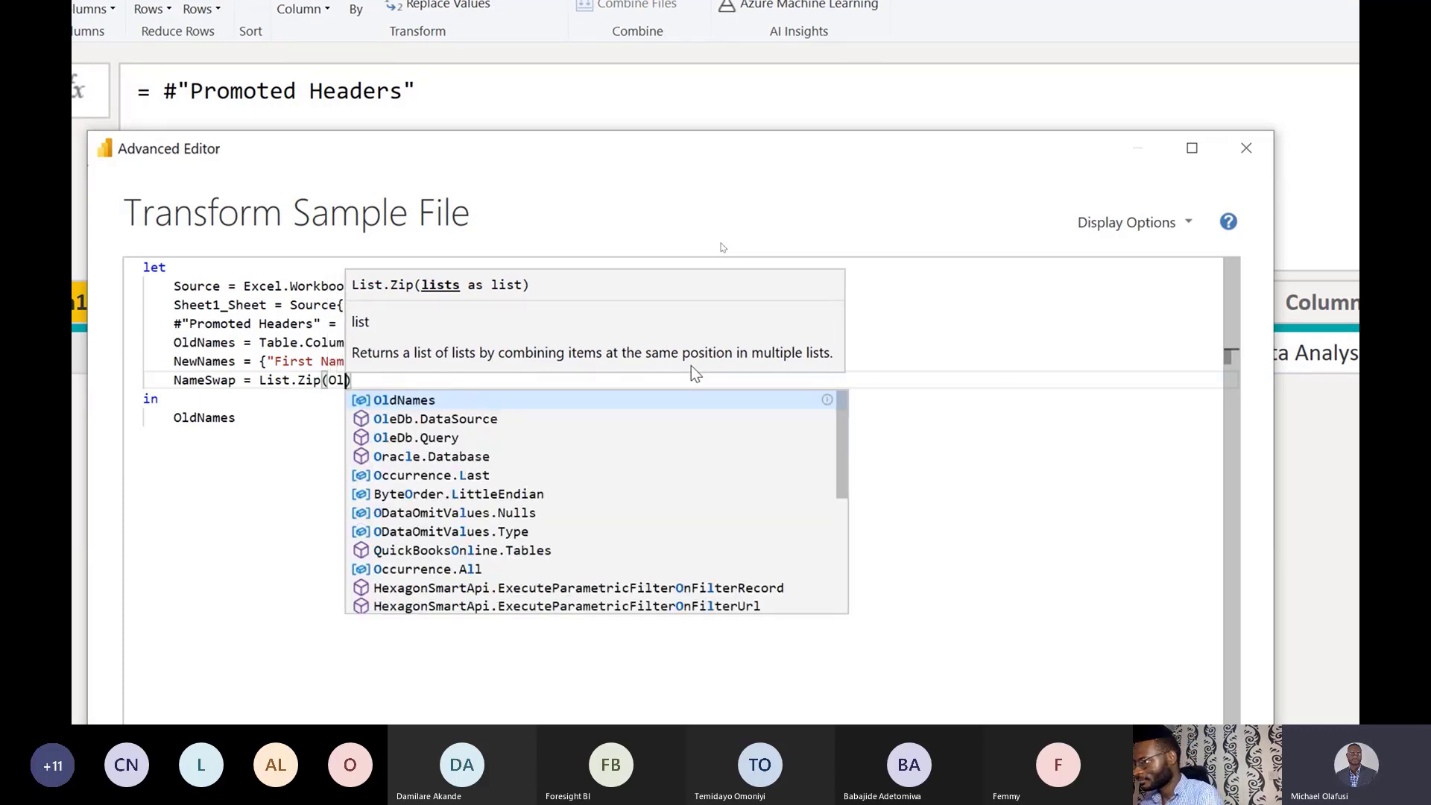
key("Tab")
type(",New")
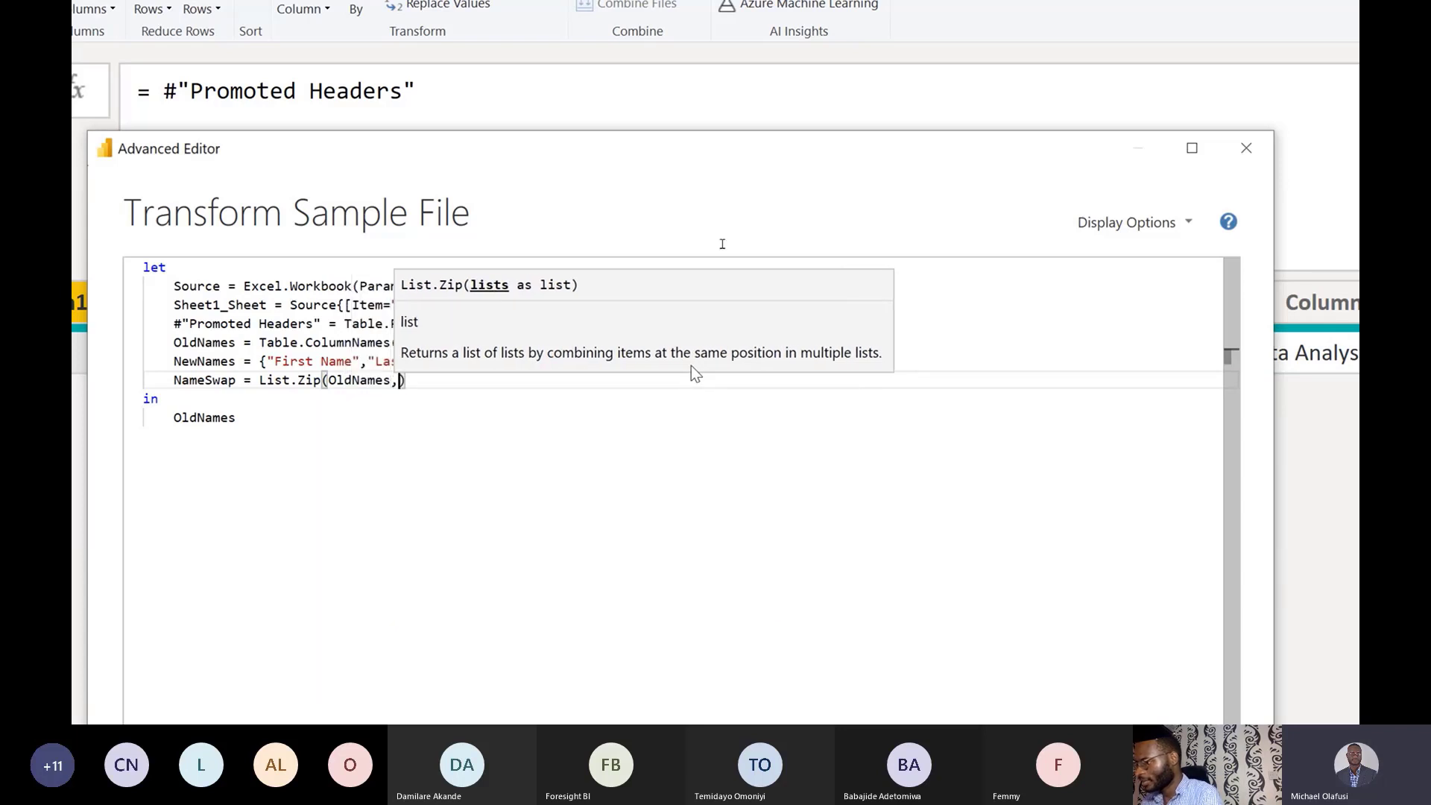
type("Names")
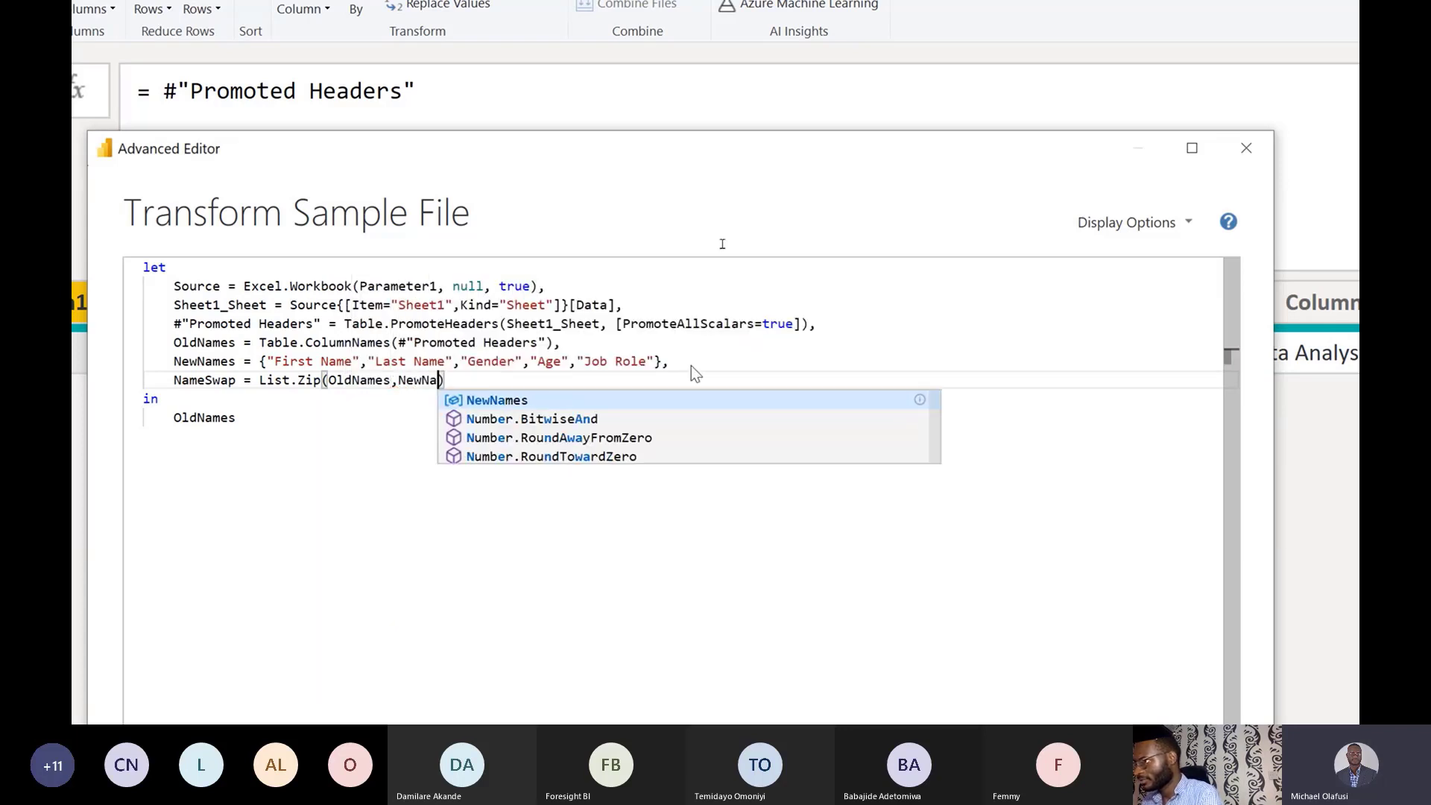
key("Tab")
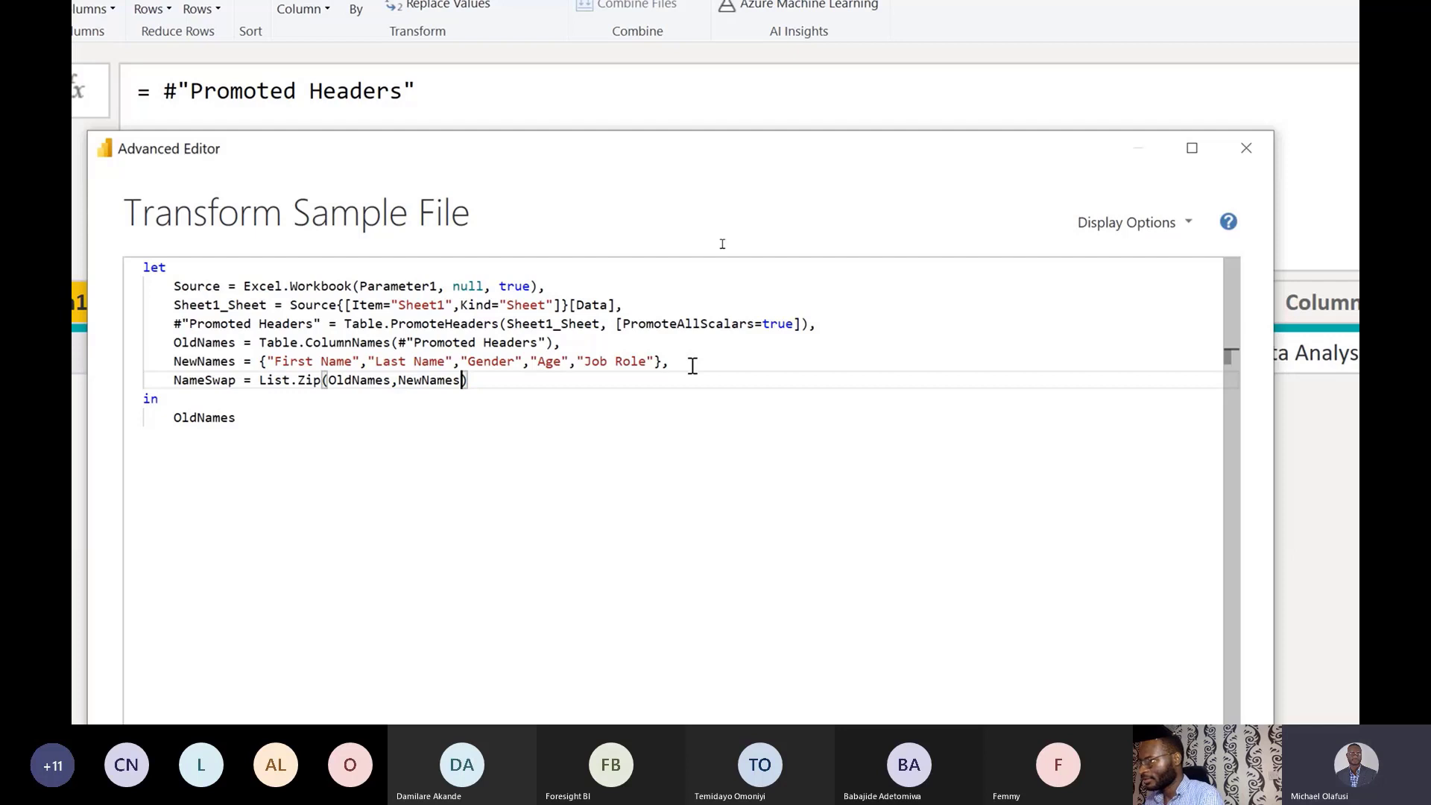
key("Right")
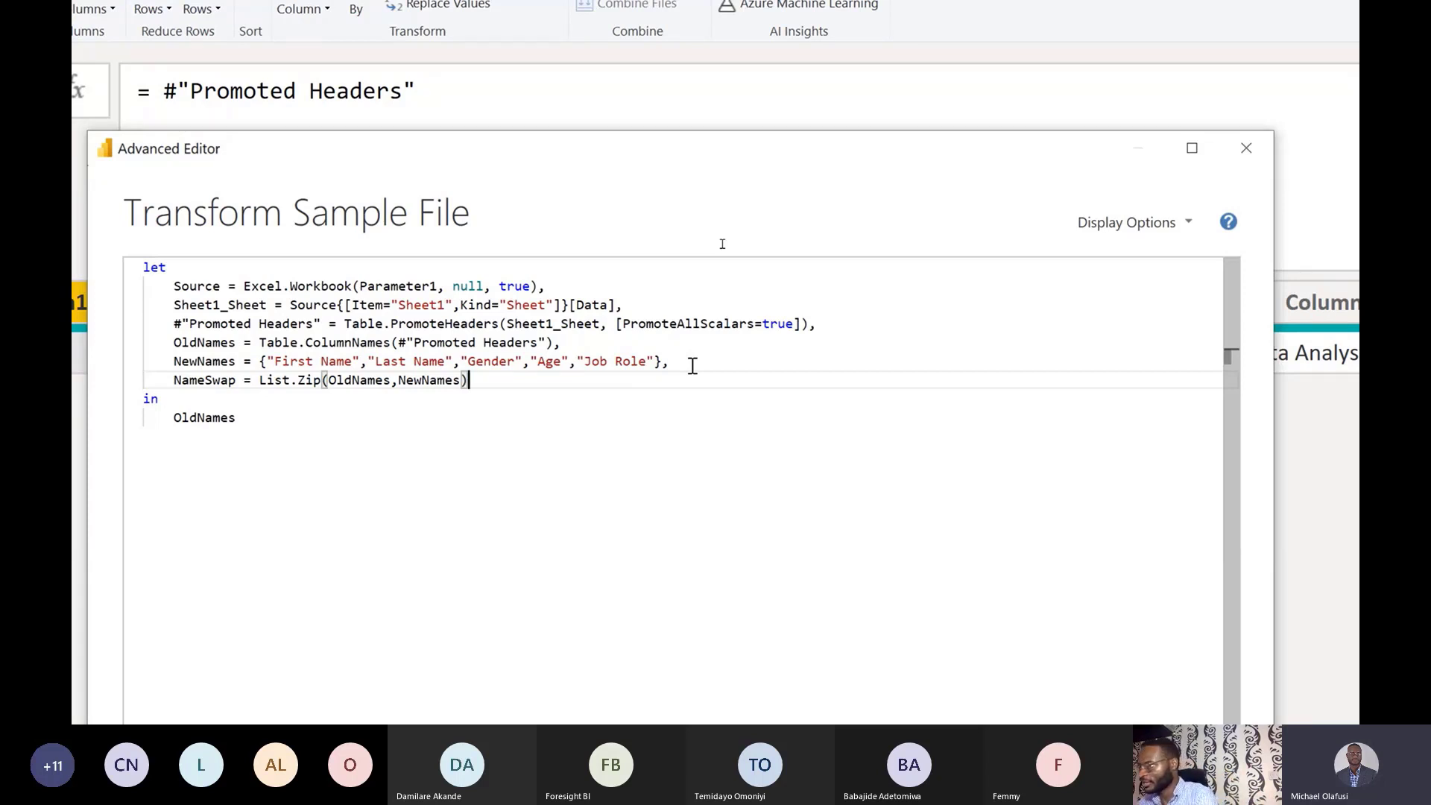
type(",")
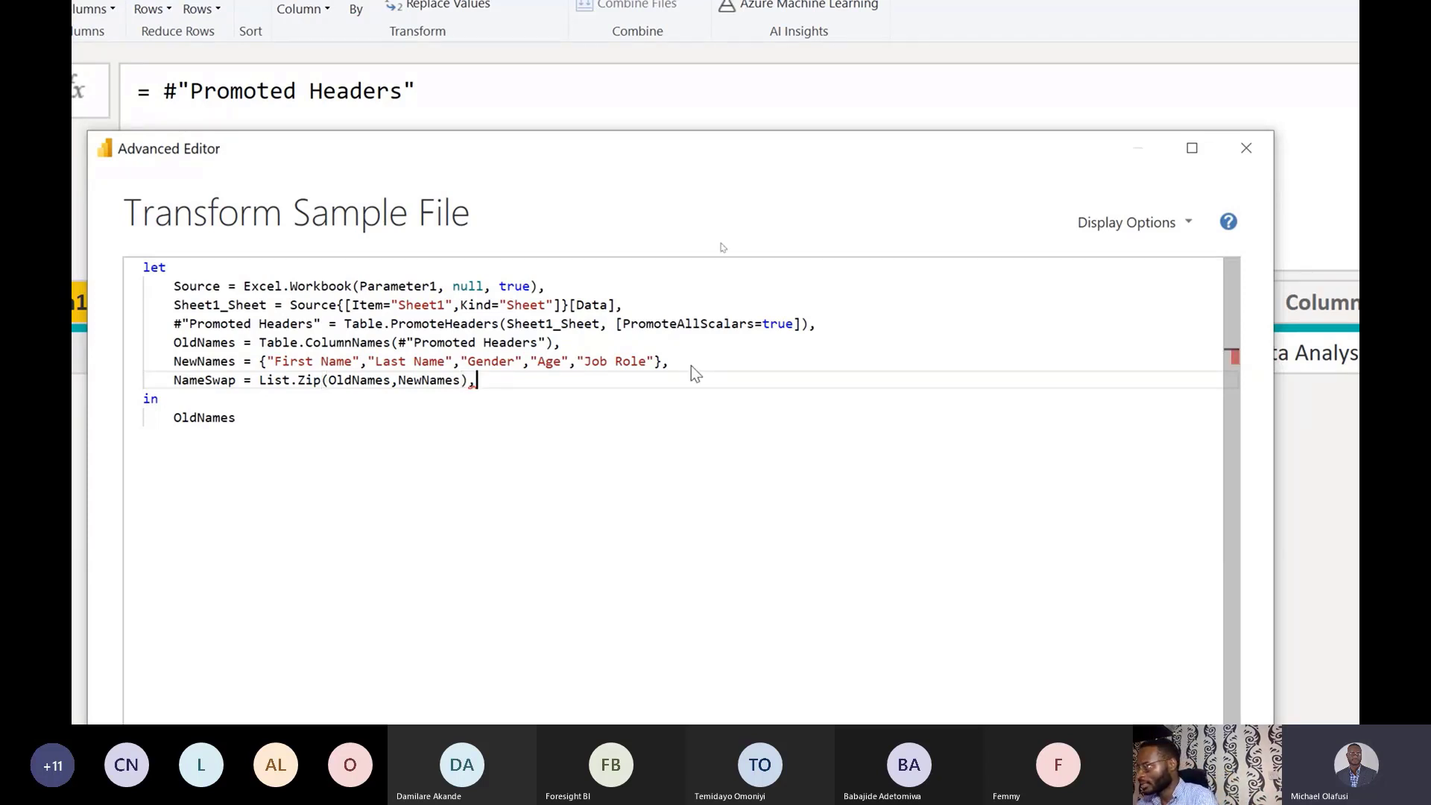
key("Return")
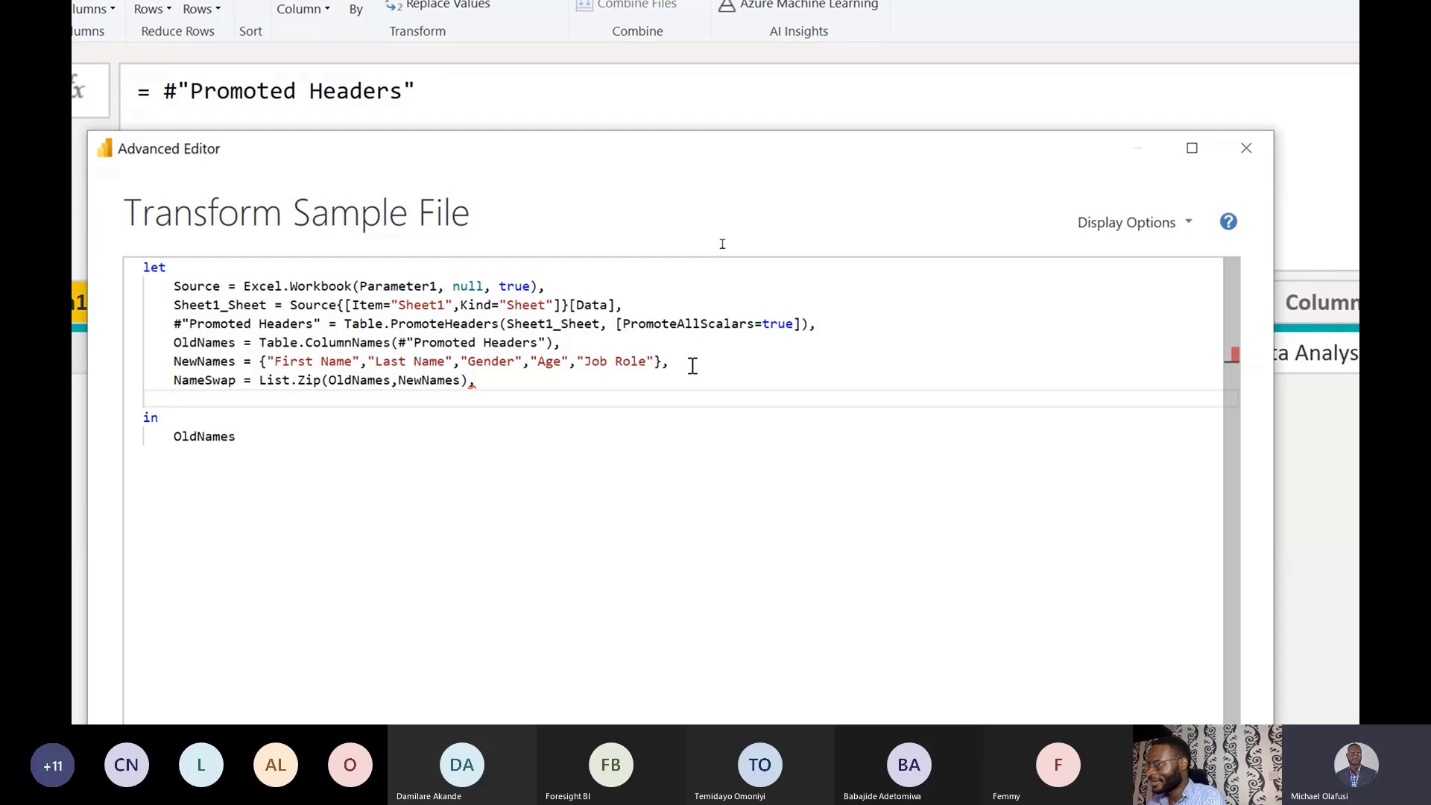
Write FinalTable = Table.RenameColumns(#"Promoted Headers",NameSwap) on the new line.
type("ina")
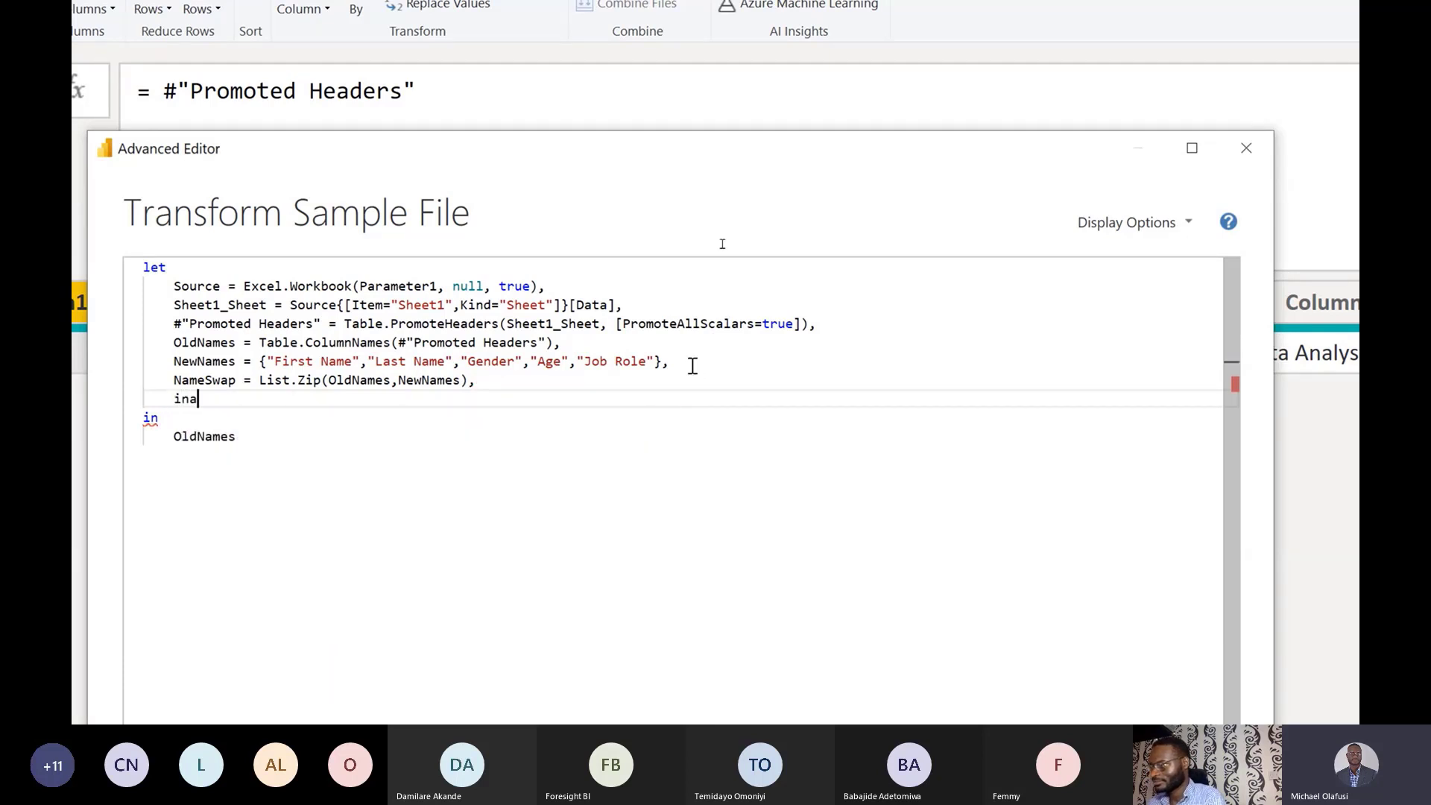
key("BackSpace")
key("BackSpace")
key("BackSpace")
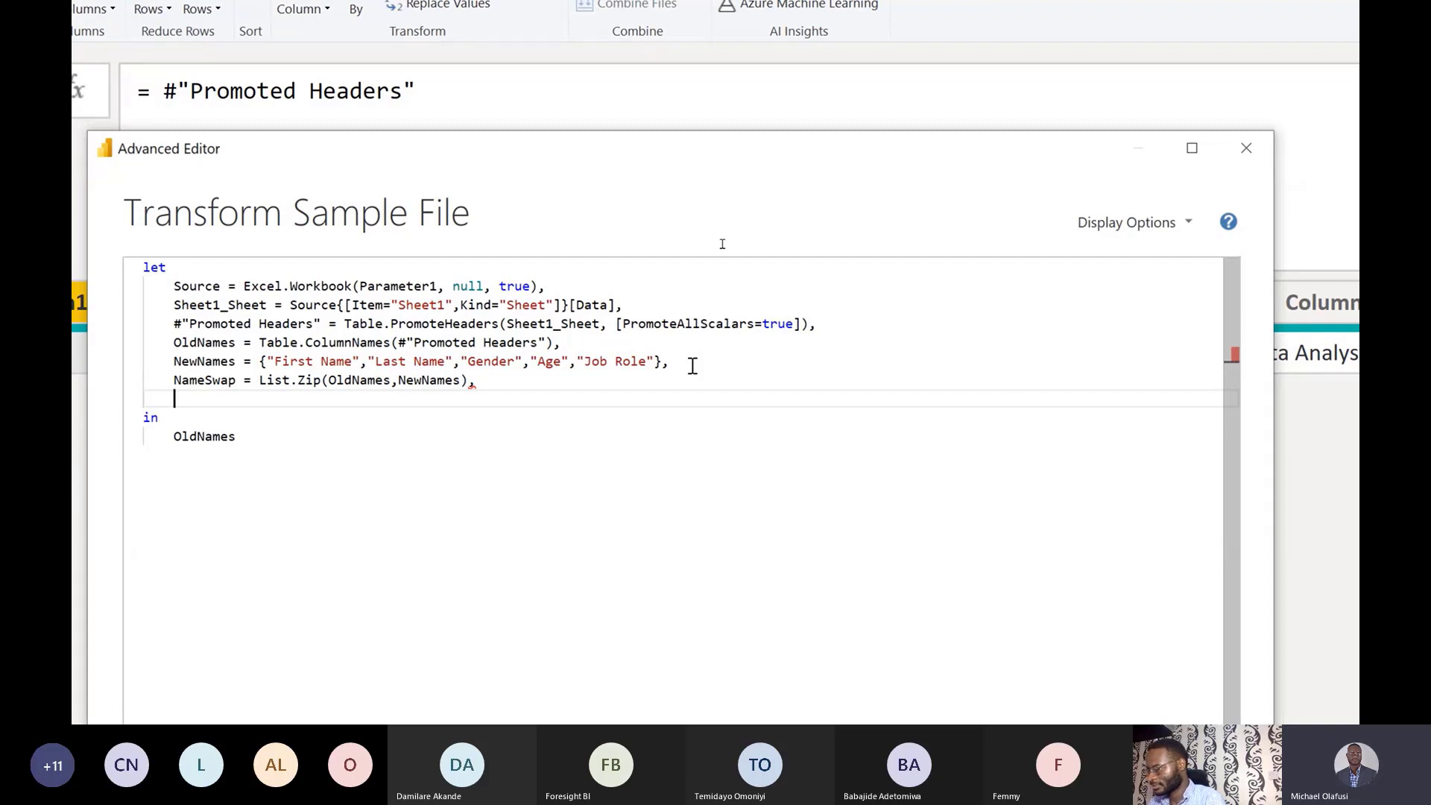
type("Final")
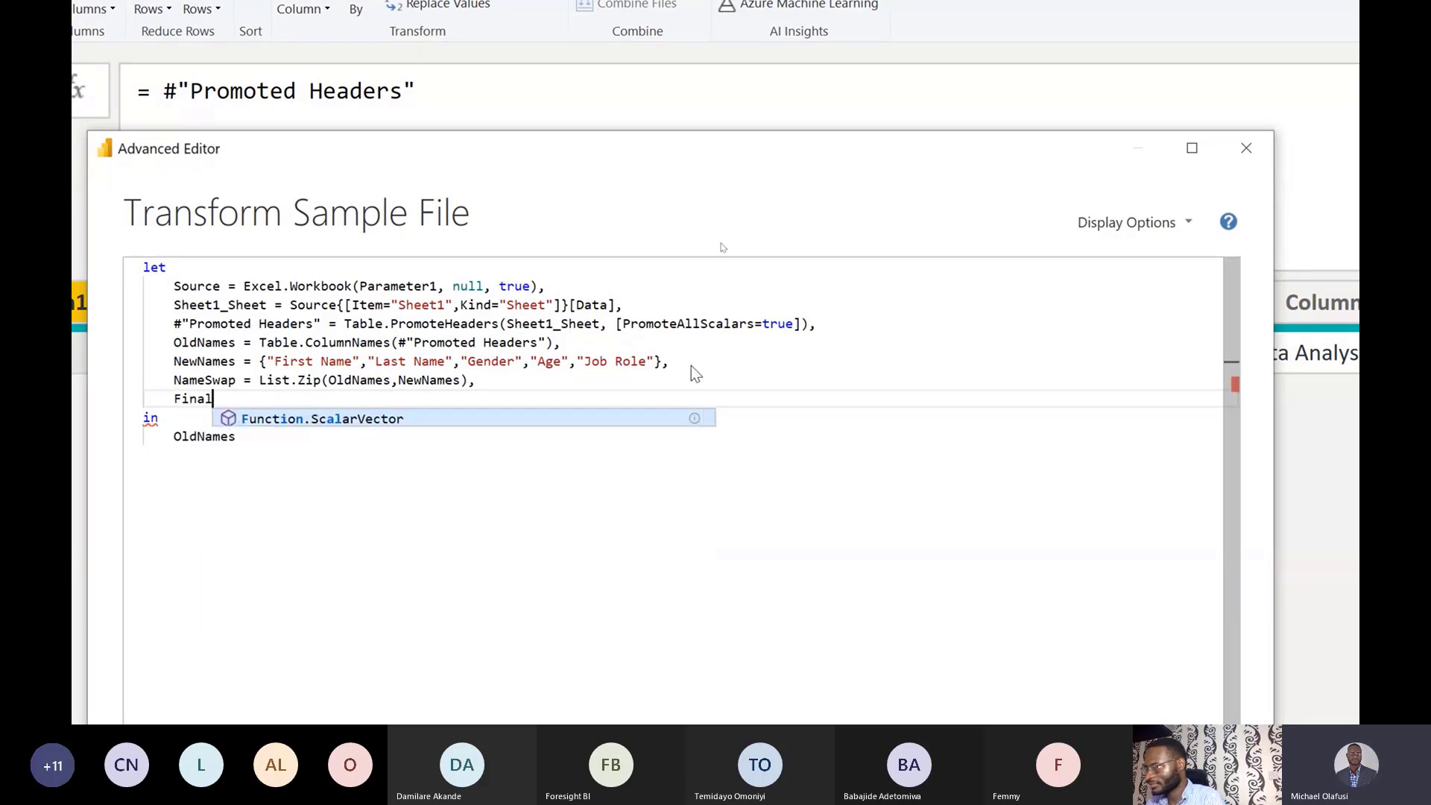
type("Table")
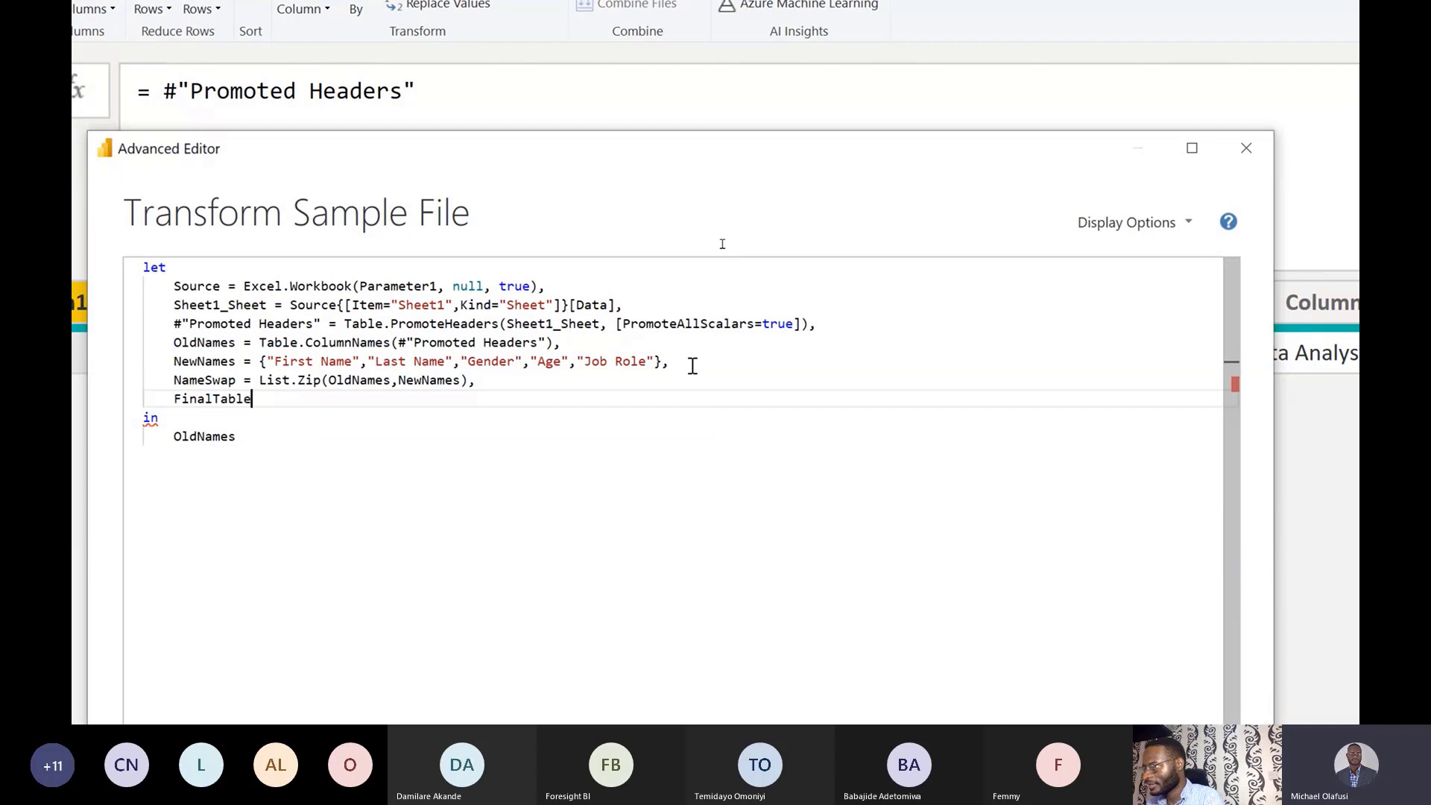
type(" = Table")
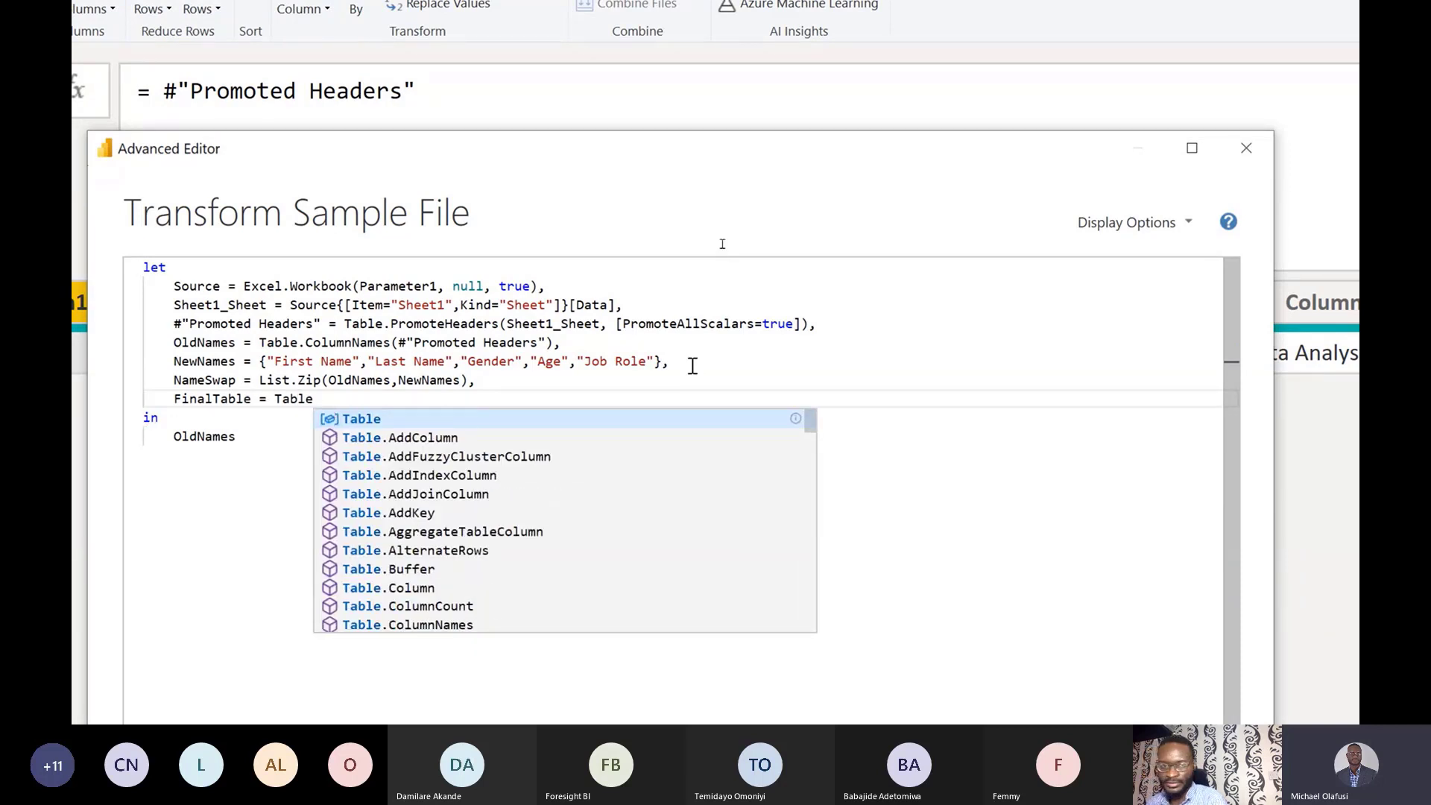
type(".")
type("Reb")
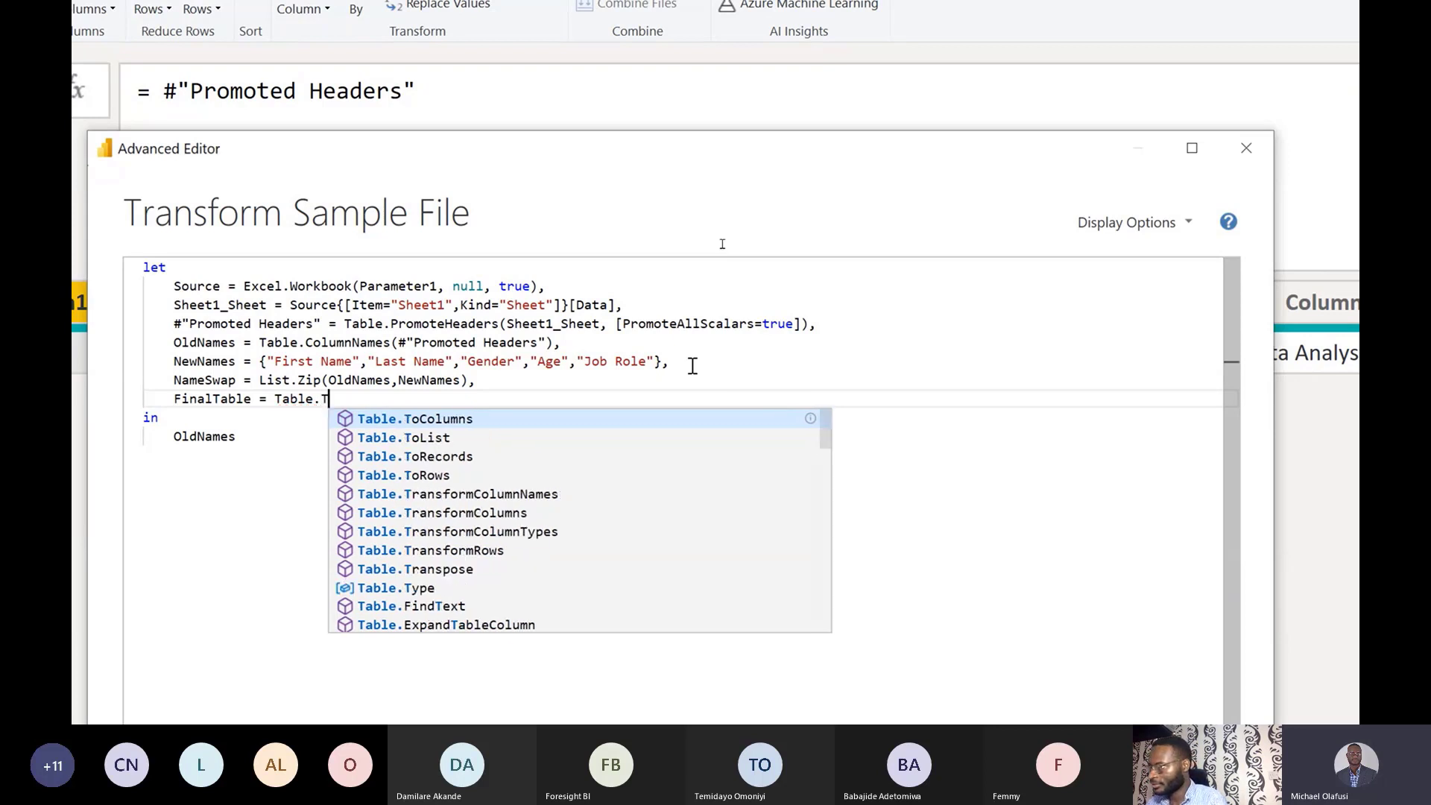
key("BackSpace")
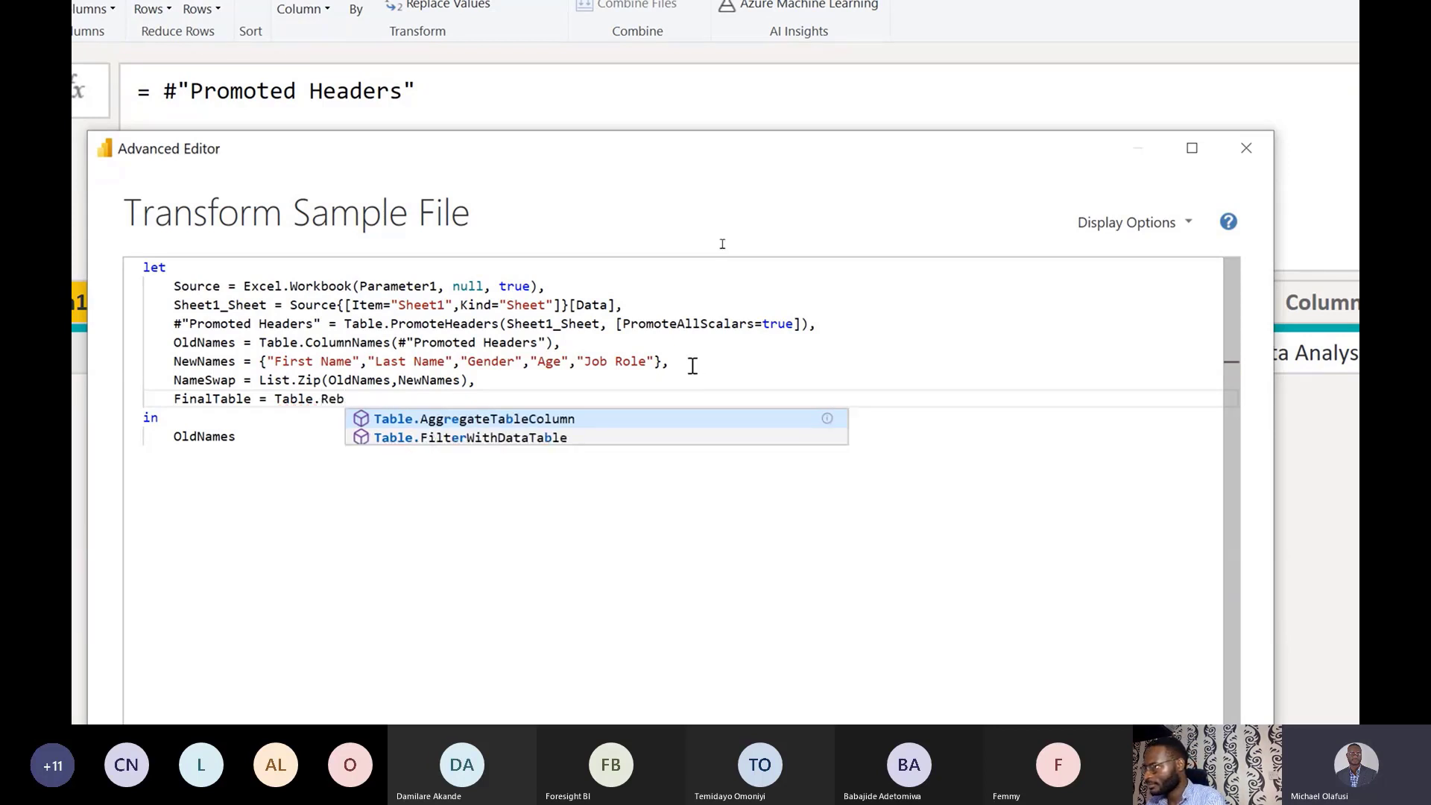
type("n")
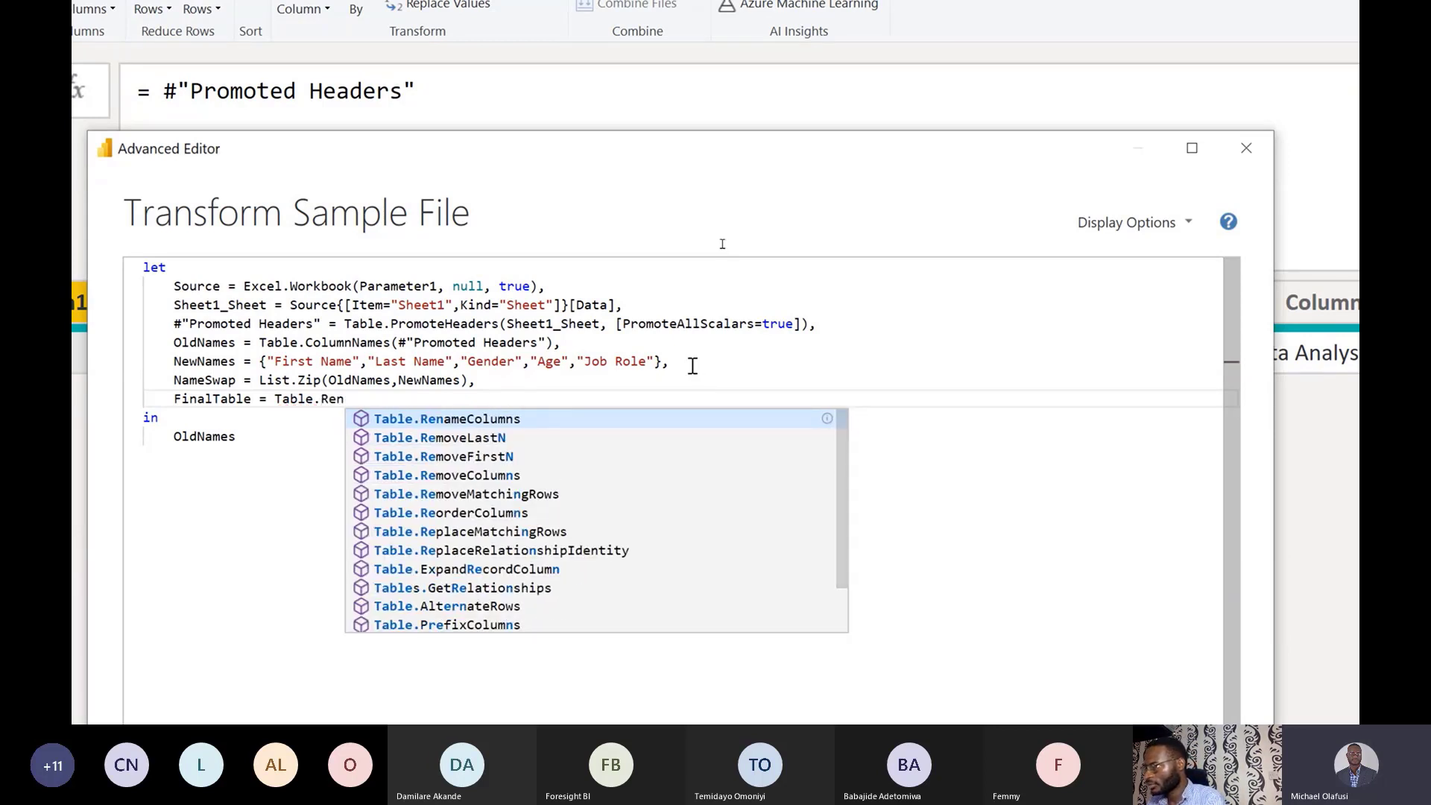
key("Tab")
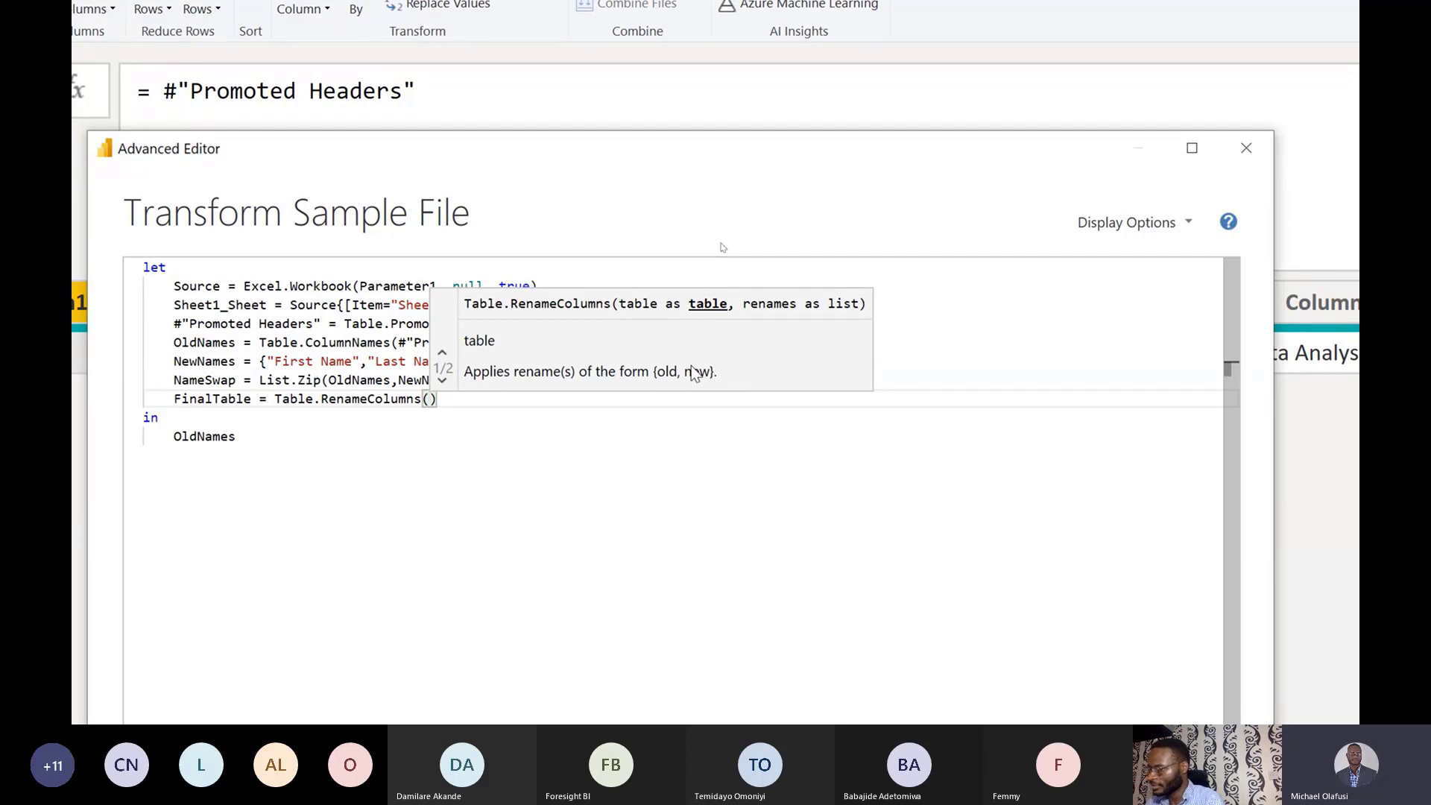
type("#")
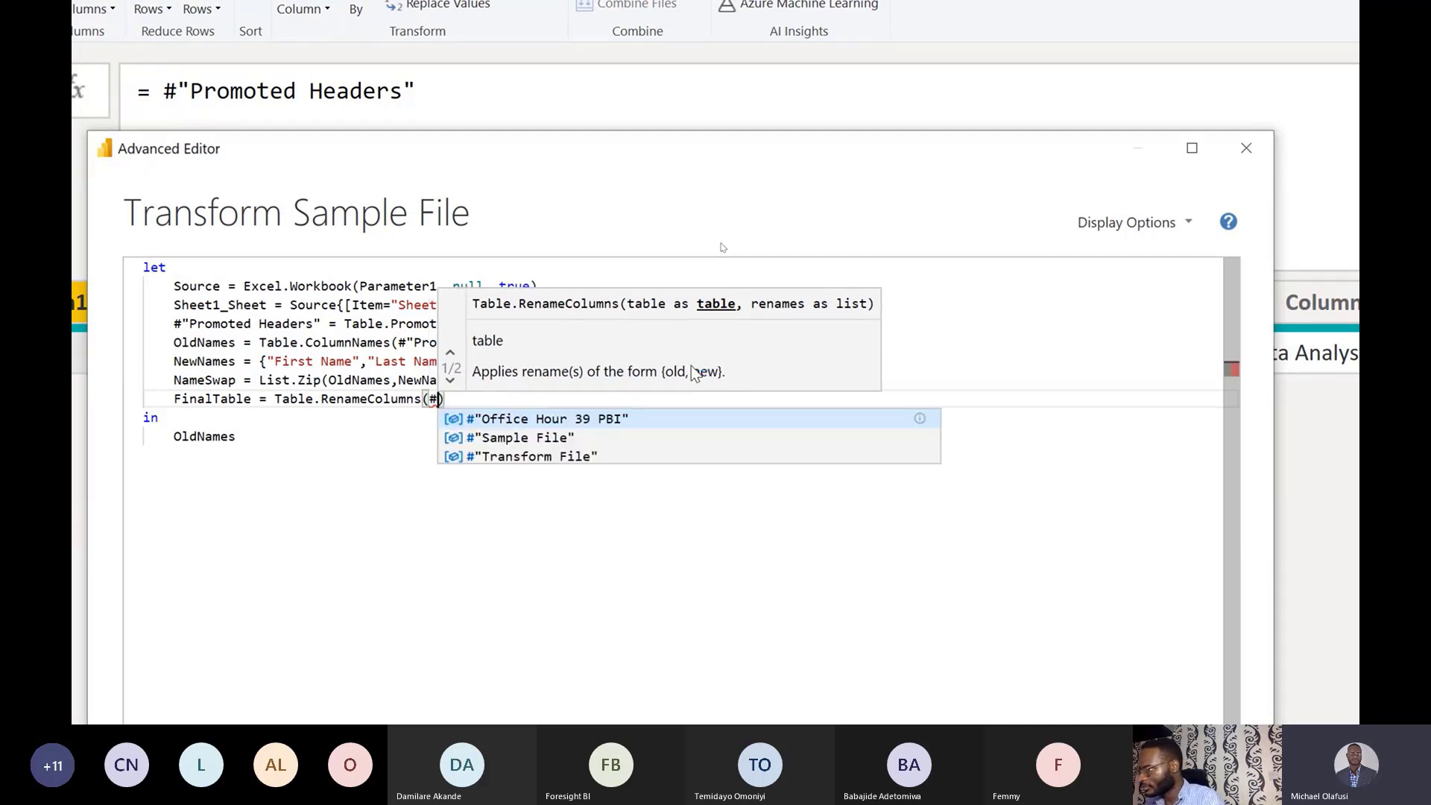
type("\"")
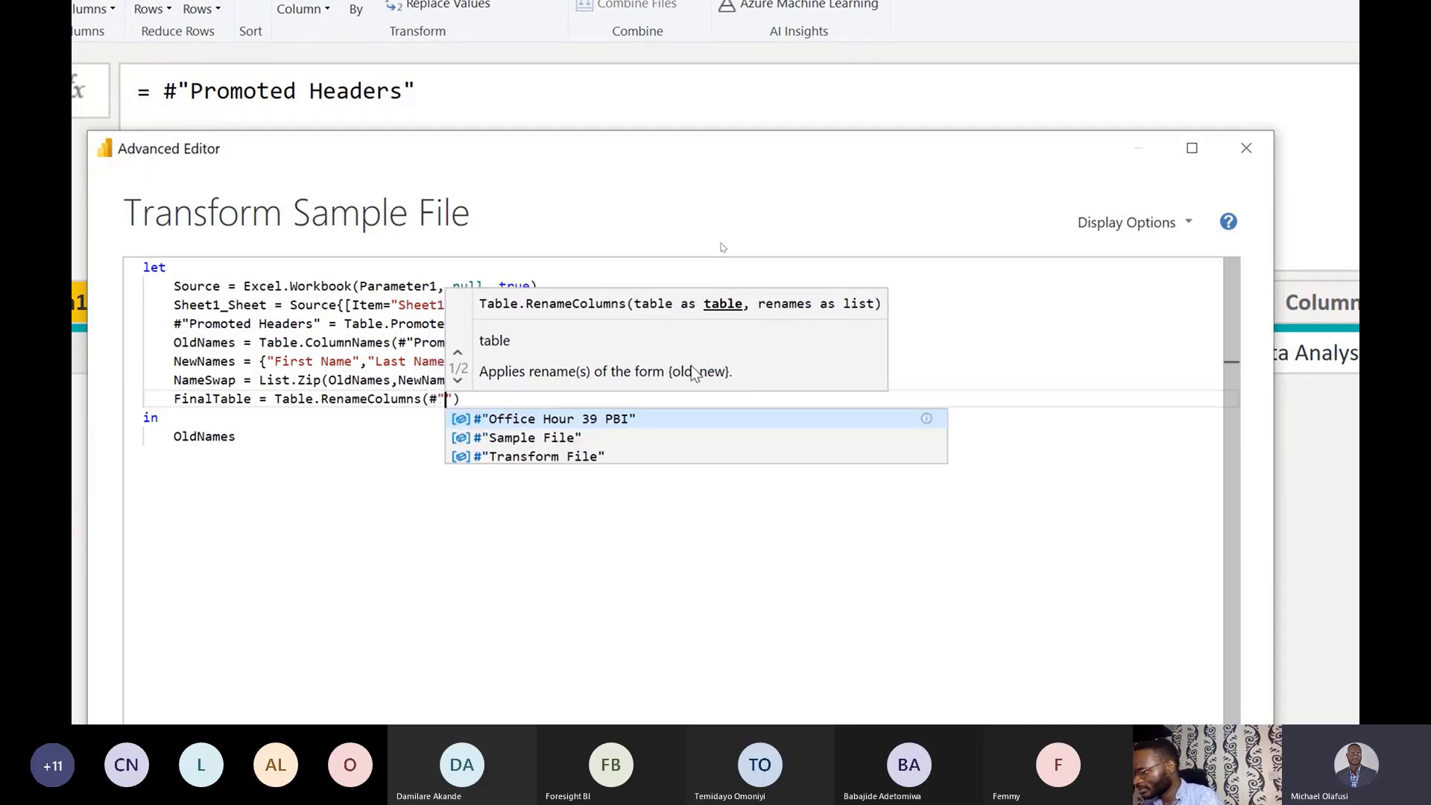
type("P")
type("romo")
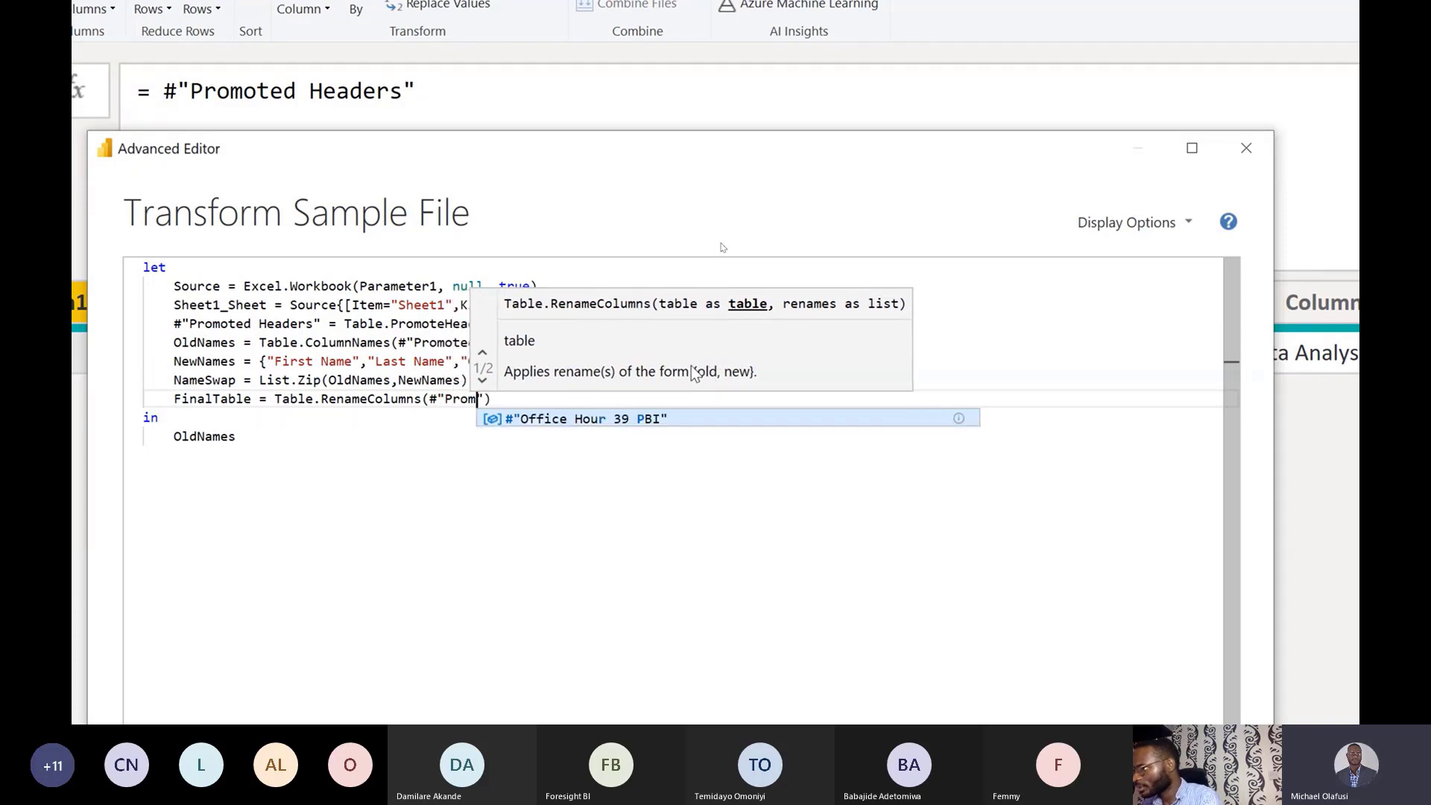
key("Tab")
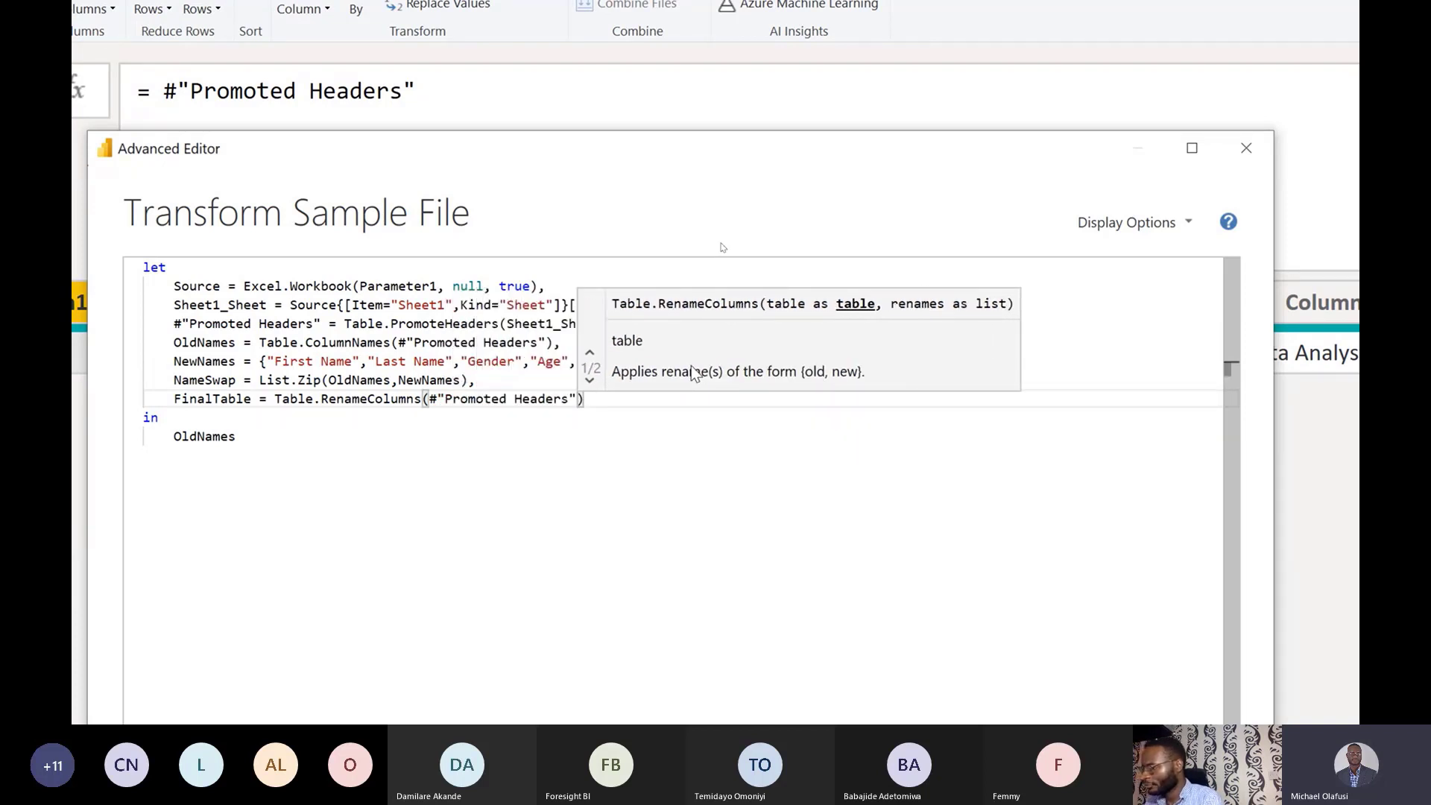
type(",")
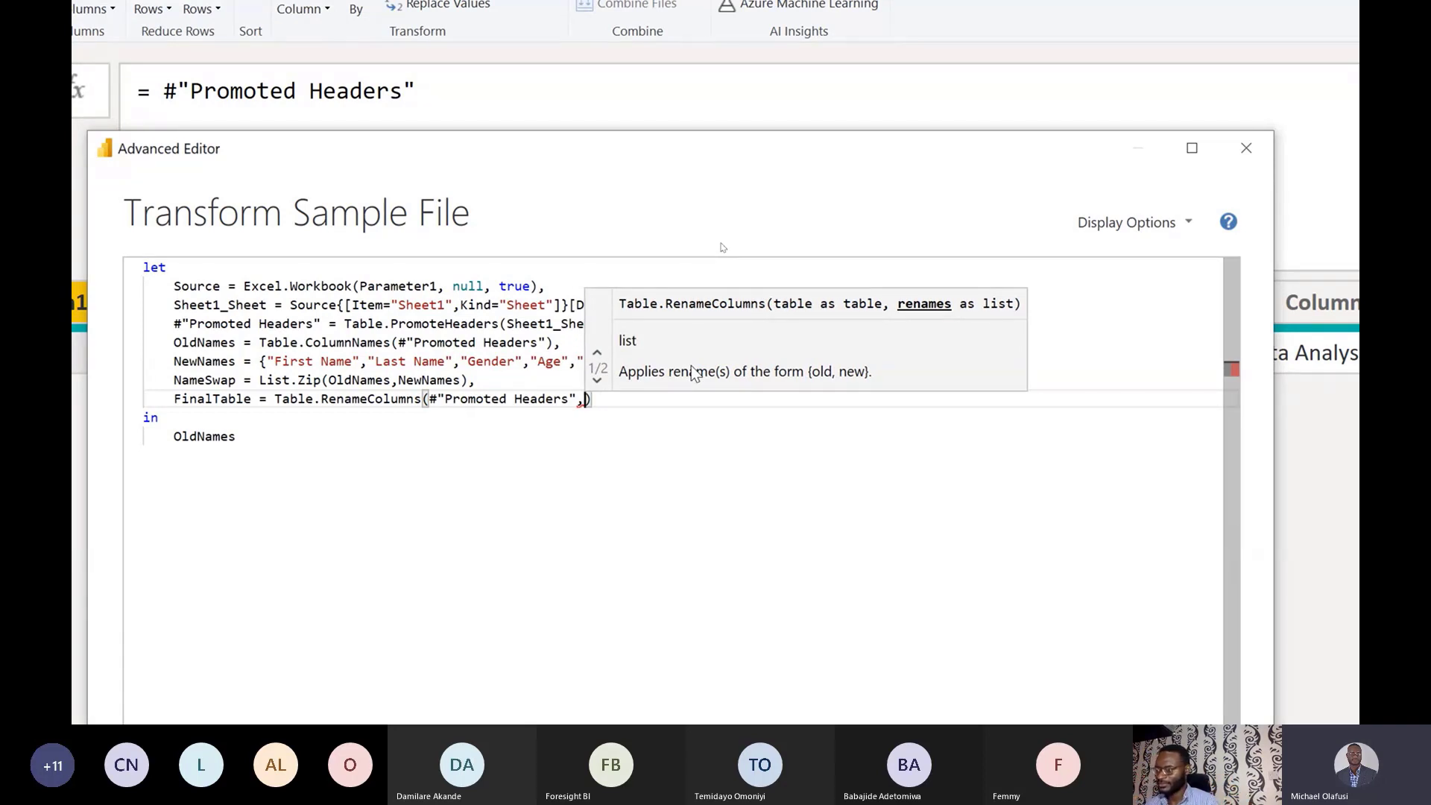
type("Name")
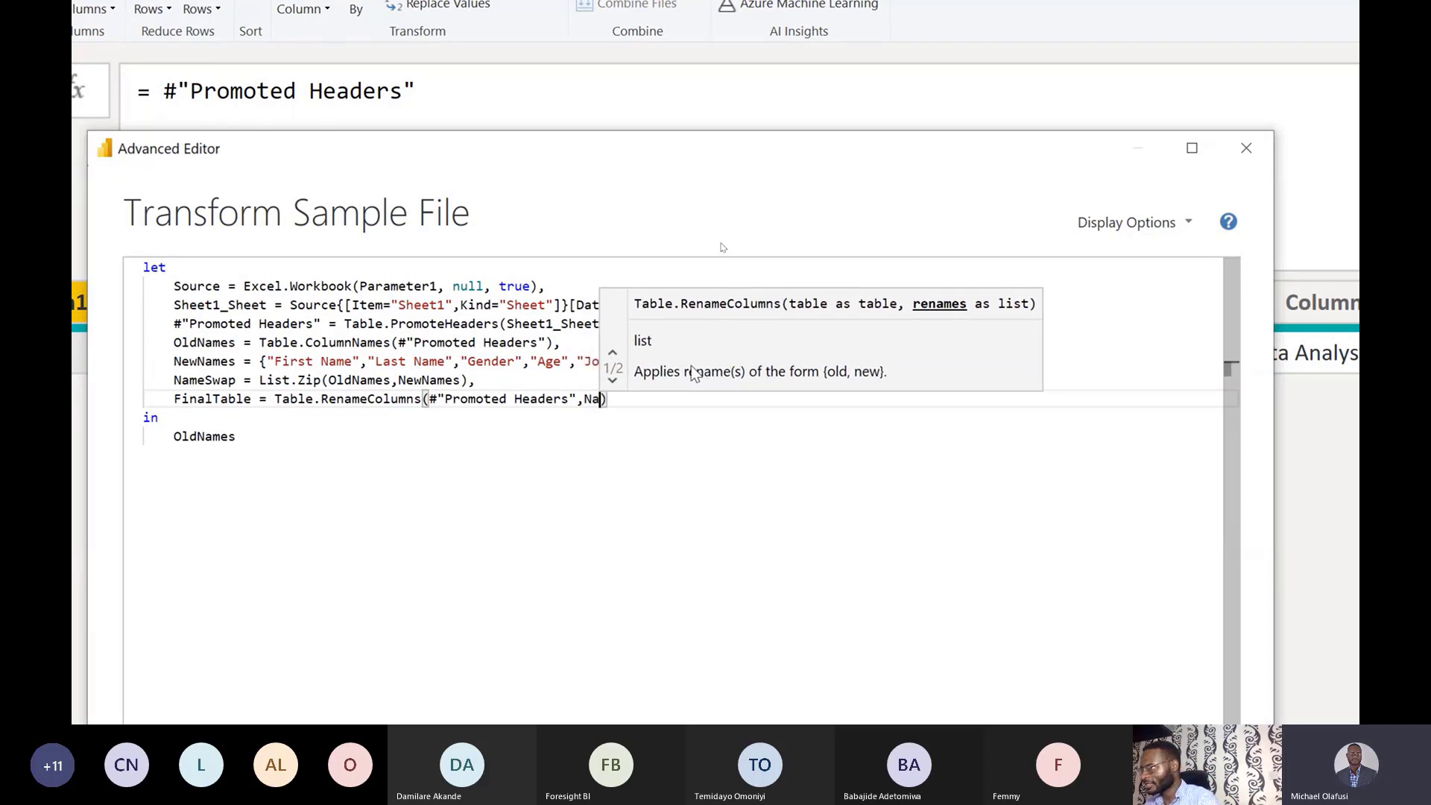
key("Tab")
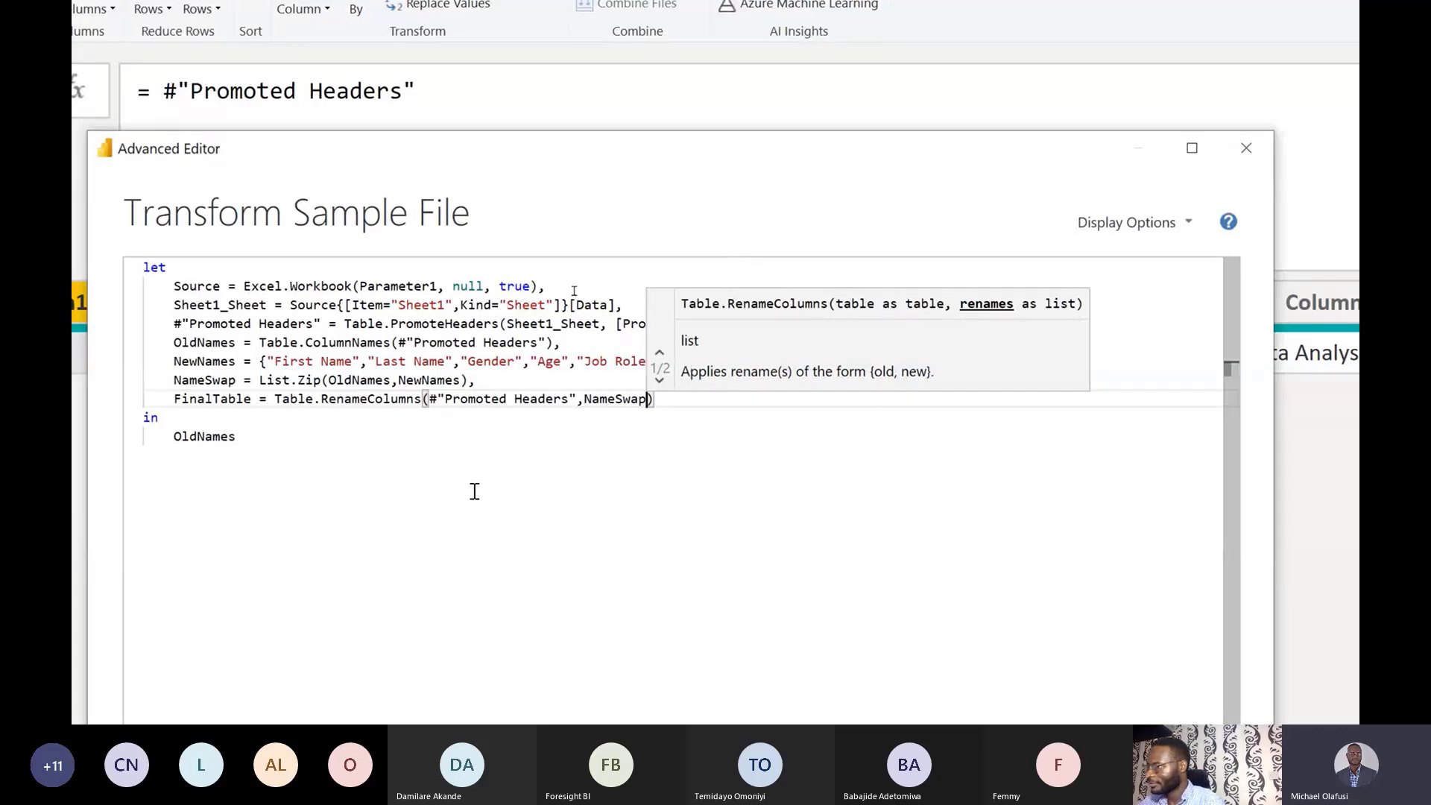
Replace OldNames after 'in' with FinalTable, then move the editor aside to see the table.
double_click(245, 411)
left_click(248, 401)
double_click(247, 400)
key("ctrl+c")
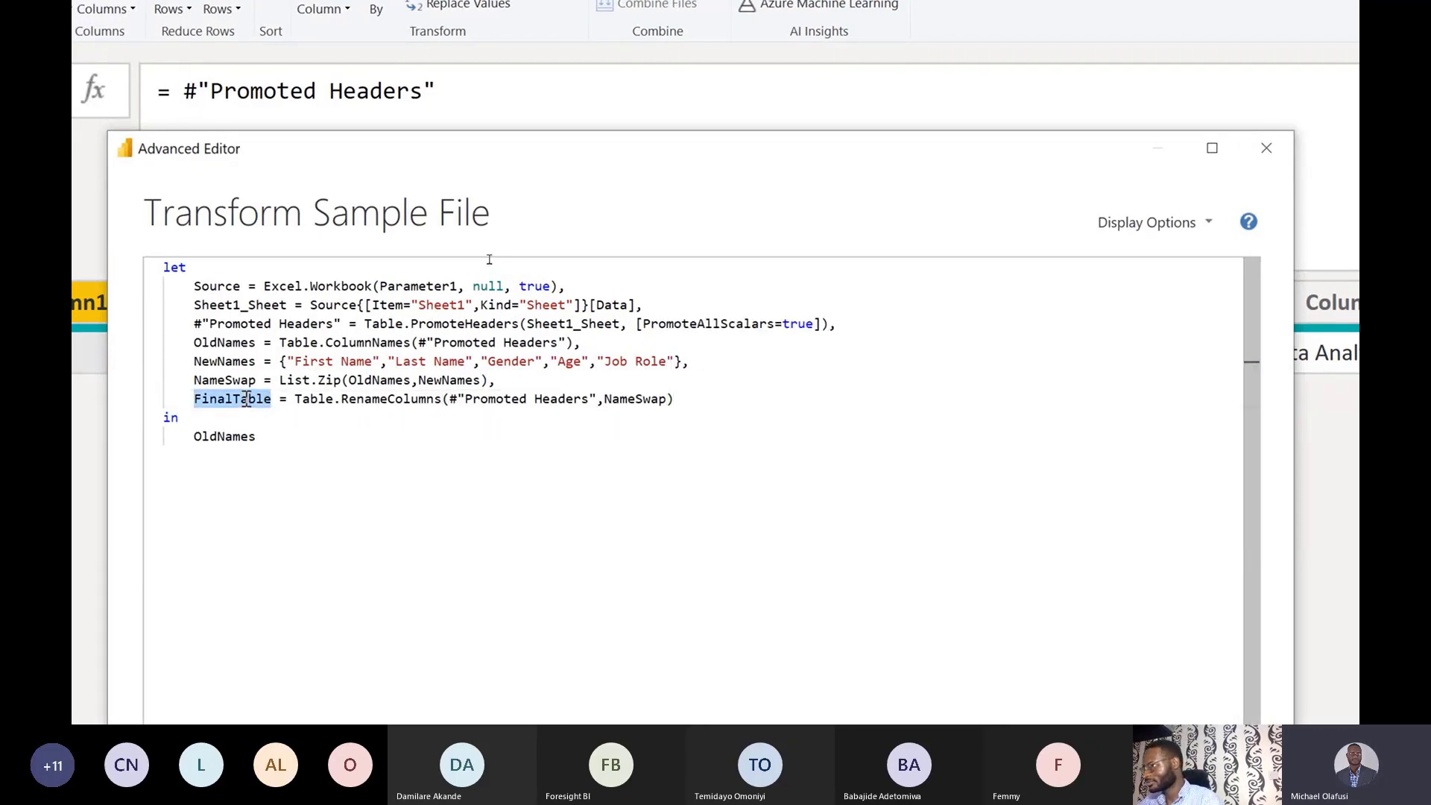
double_click(229, 437)
key("ctrl+v")
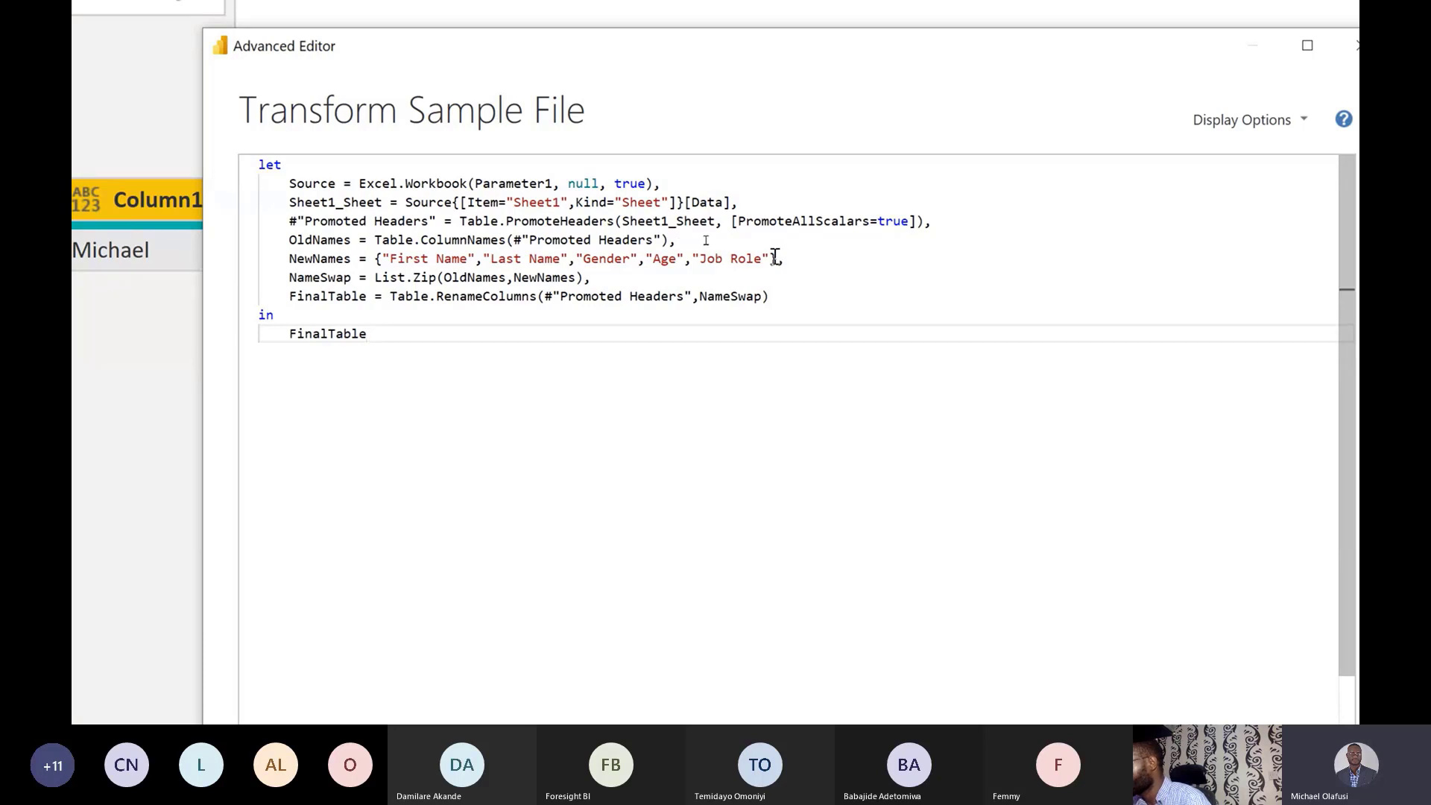
left_click_drag(603, 99, 525, 270)
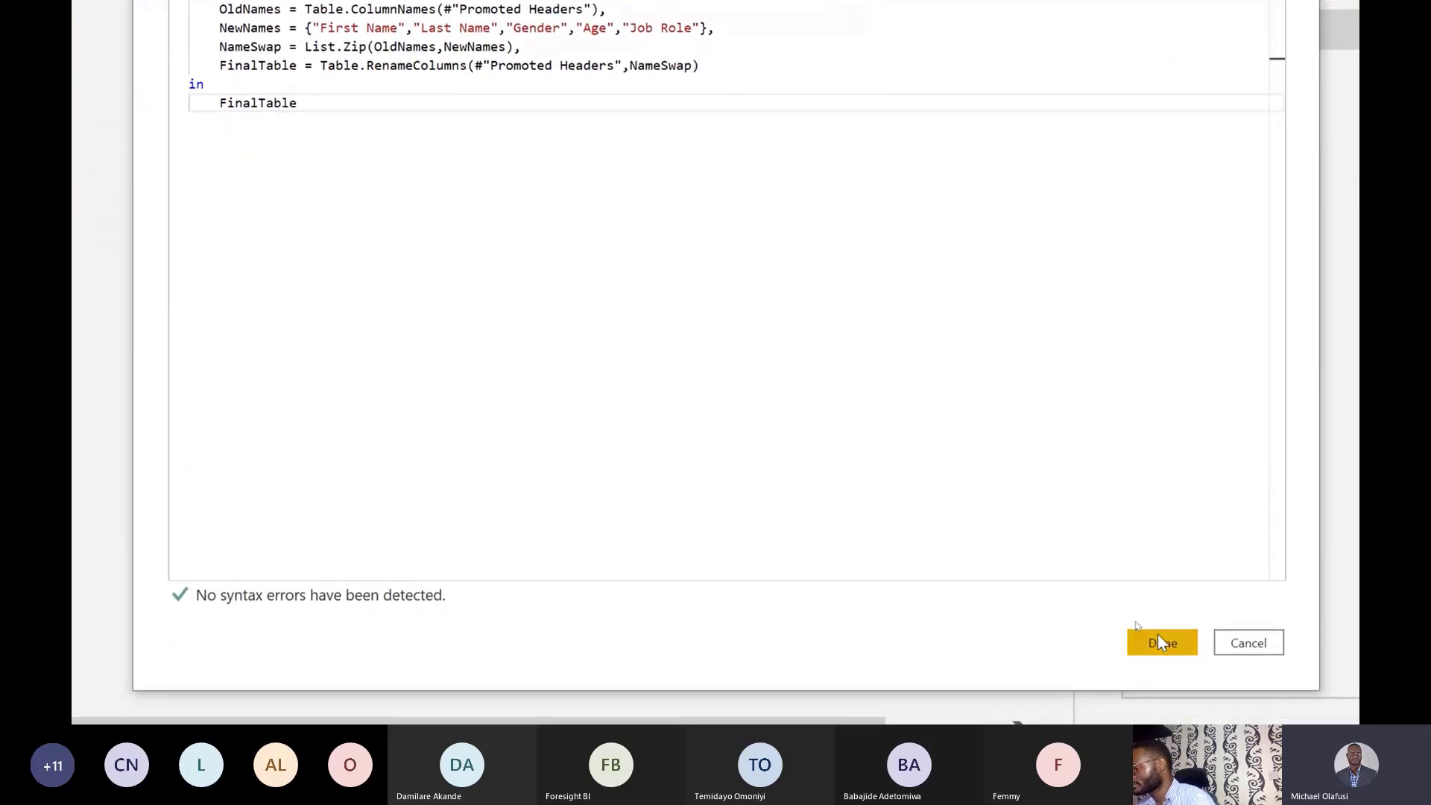
Apply the code, note the Expression.Error about two arguments, and reopen the Advanced Editor.
left_click(1159, 635)
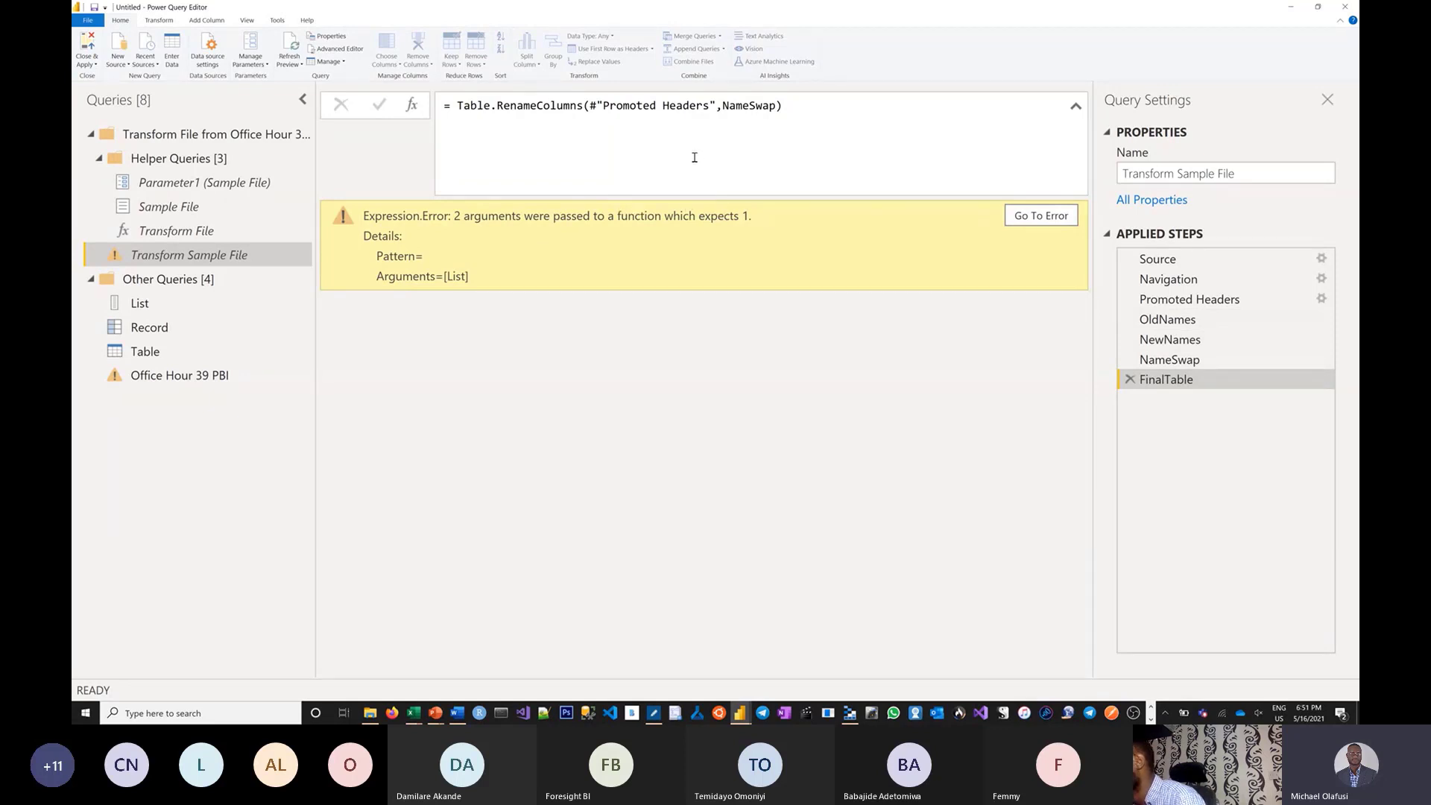
left_click(335, 49)
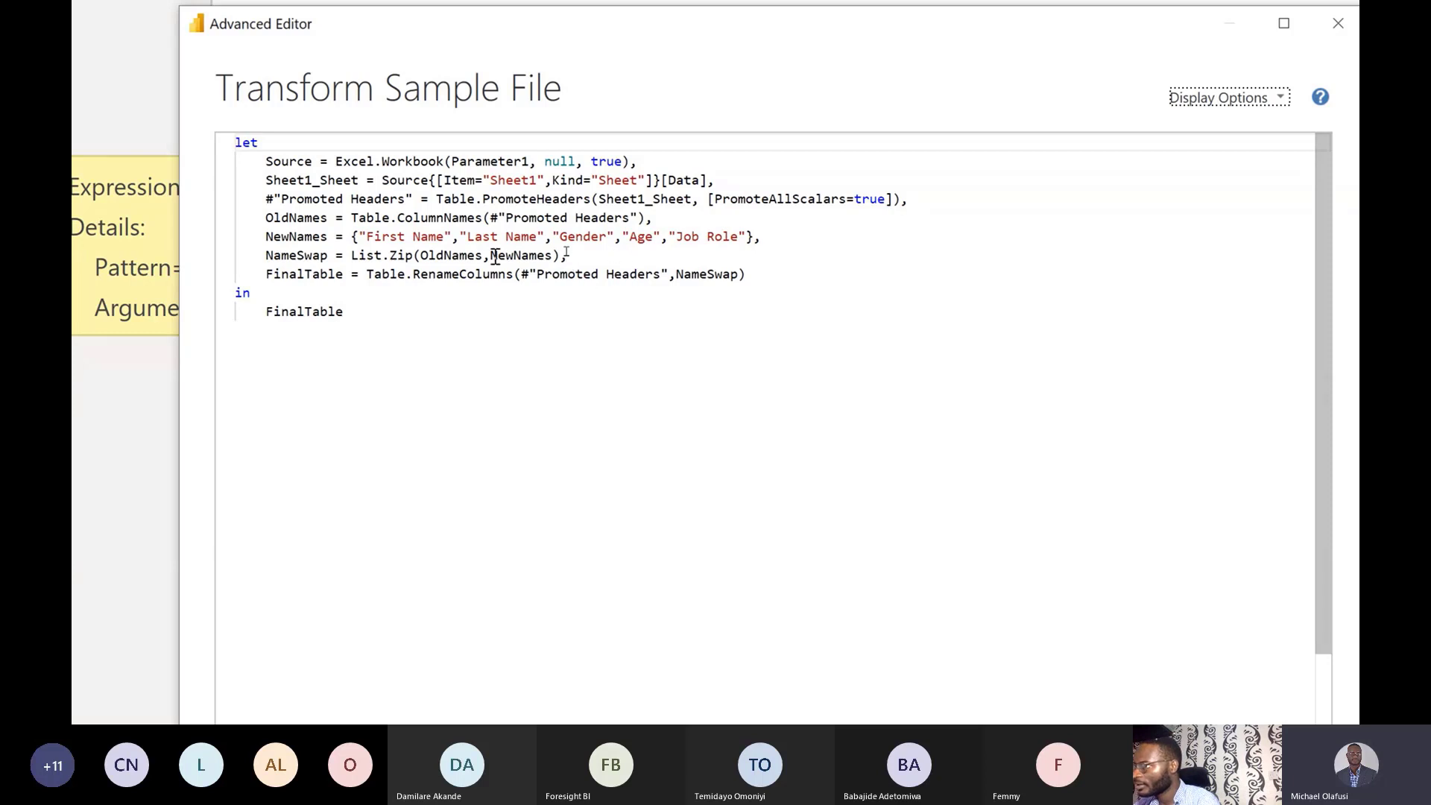
Wrap the List.Zip arguments in braces as {OldNames,NewNames} and apply the code.
left_click(419, 255)
mouse_move(461, 270)
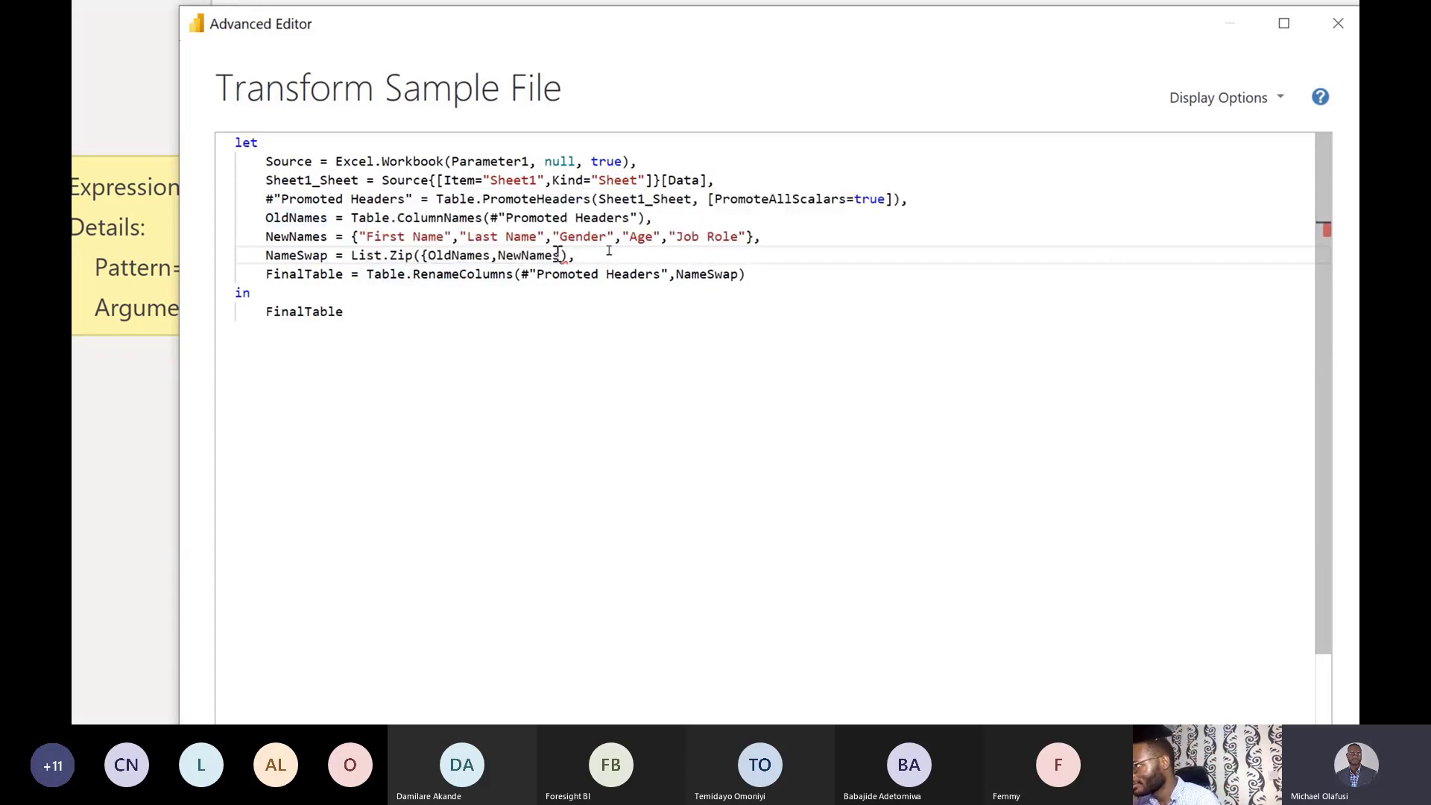
left_click(561, 255)
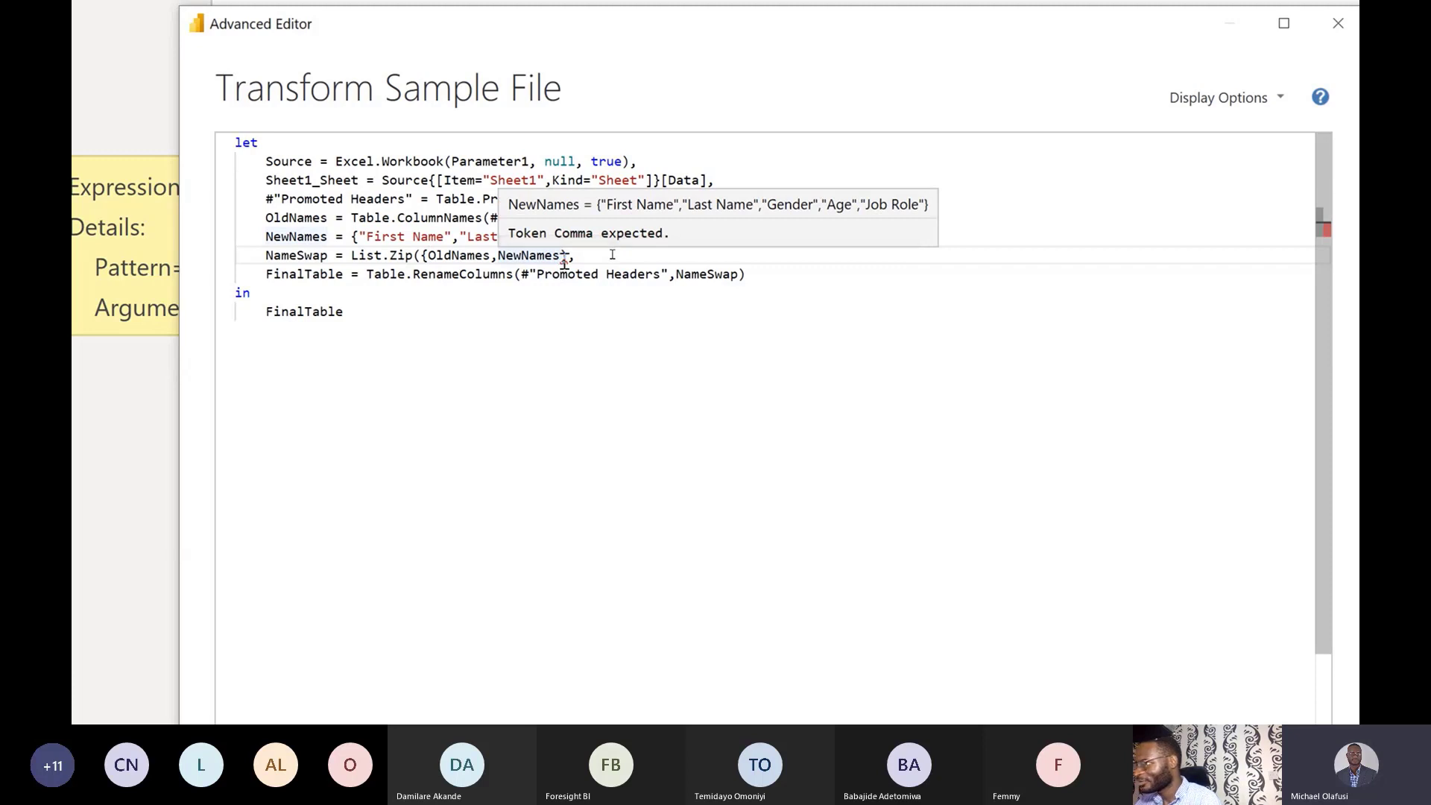
type(")")
type("}")
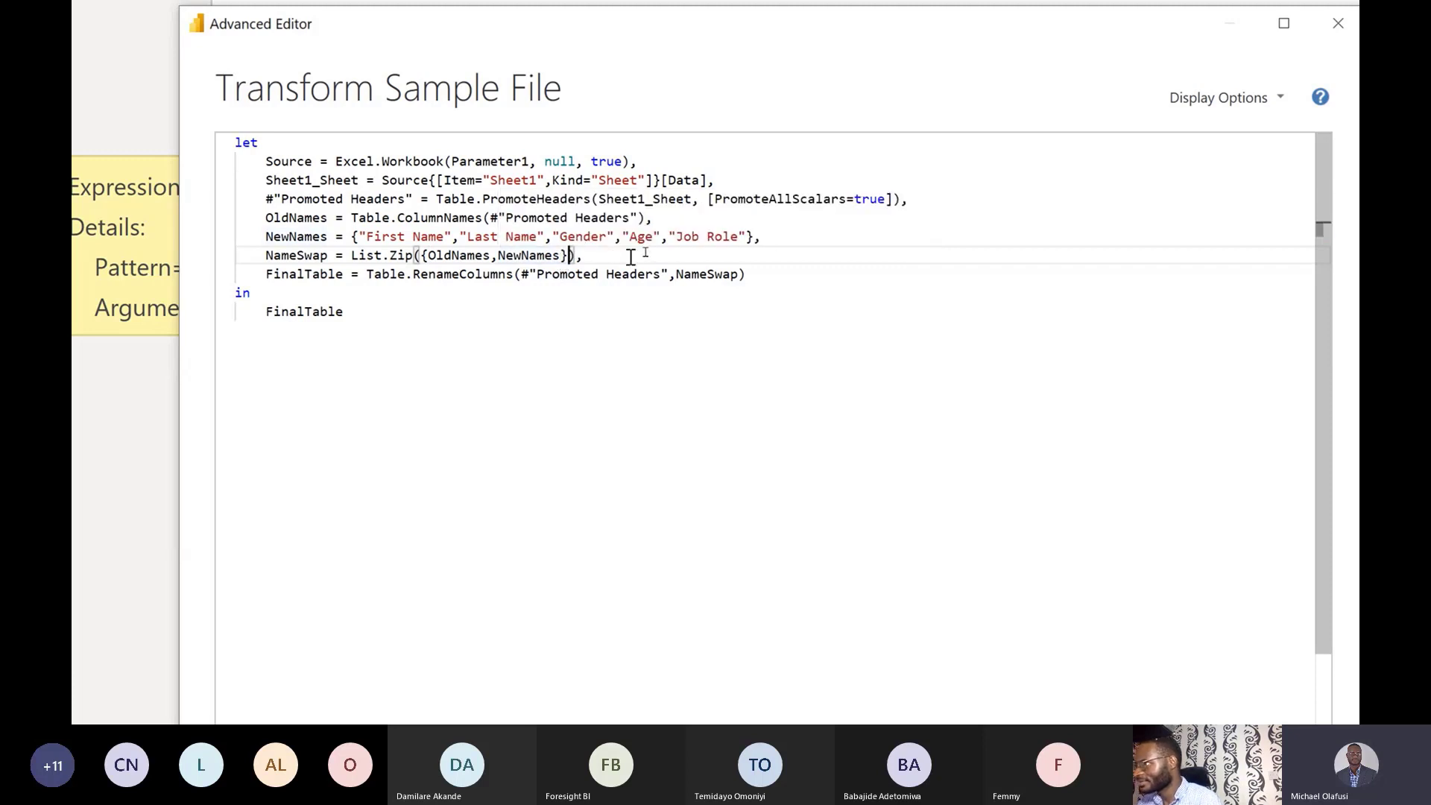
left_click(630, 319)
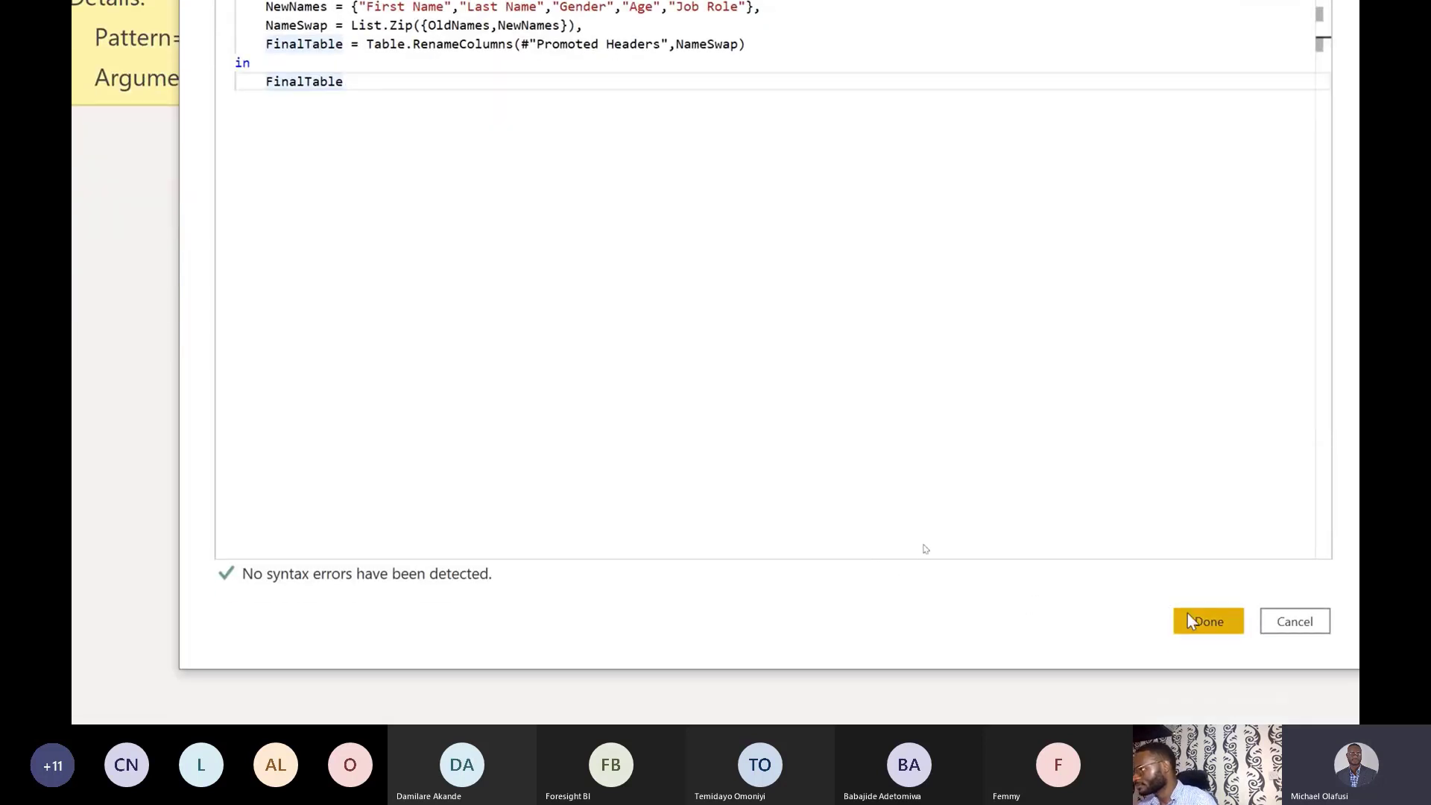
left_click(1190, 621)
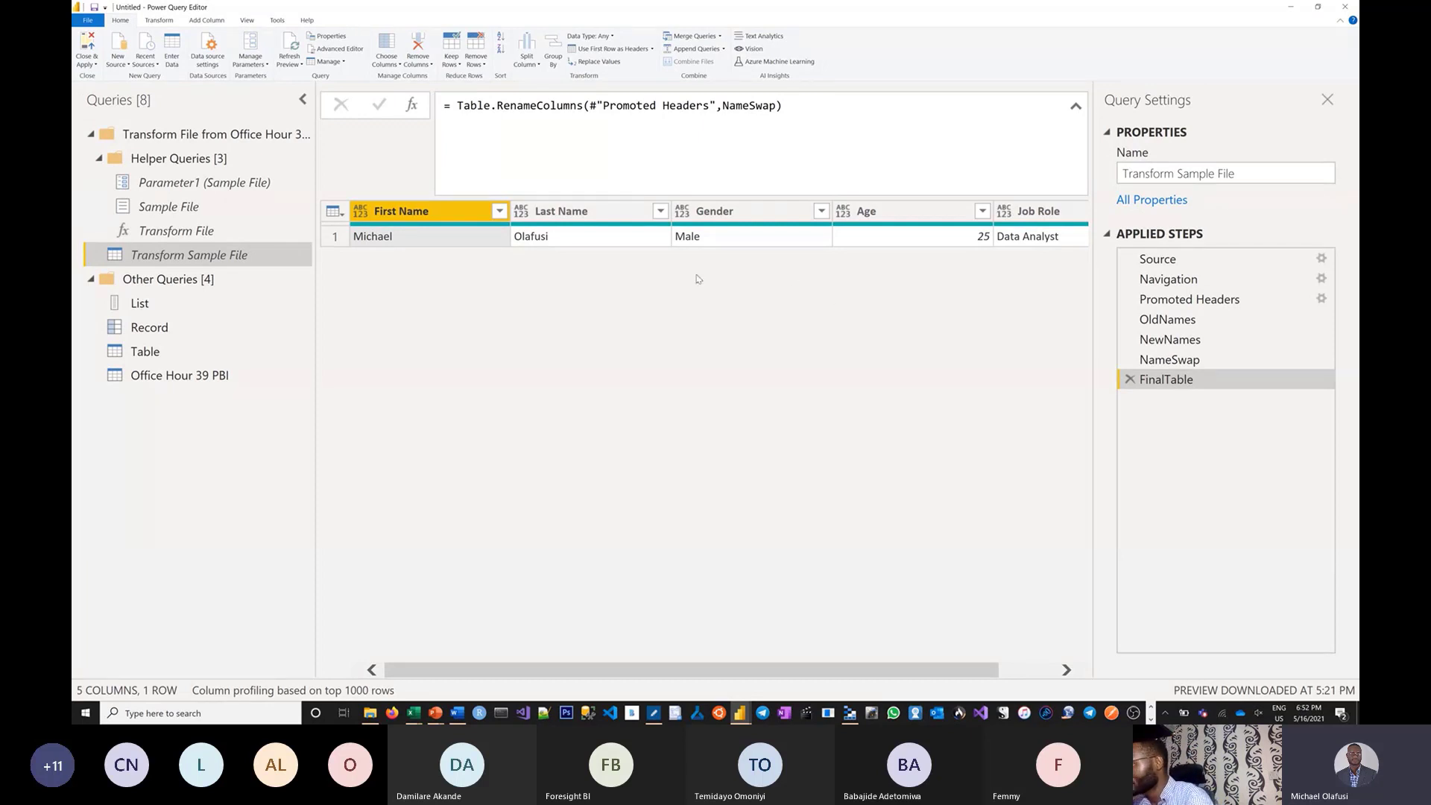
Check the renamed columns in the Office Hour 39 PBI query, then return to Transform Sample File.
left_click(351, 49)
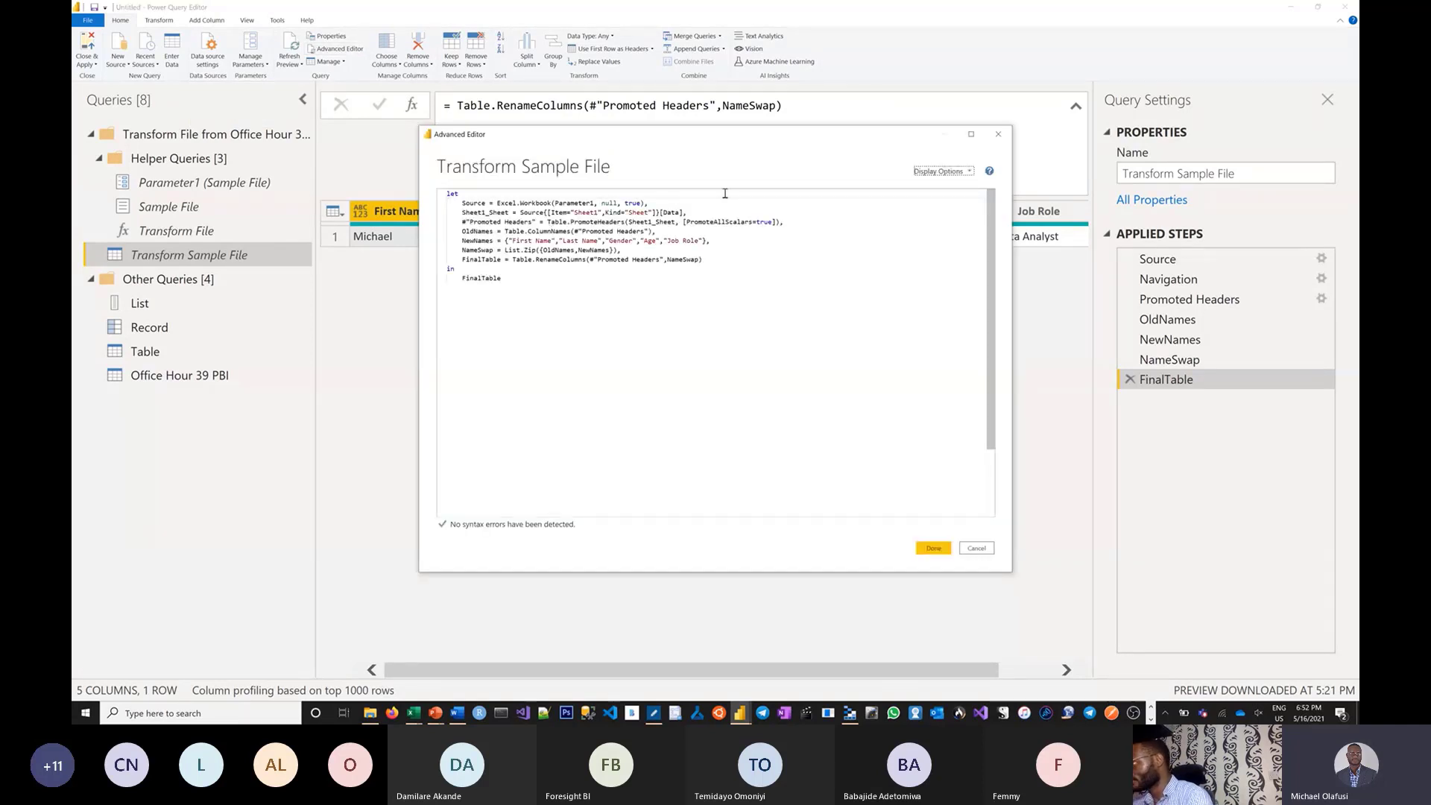
left_click(976, 550)
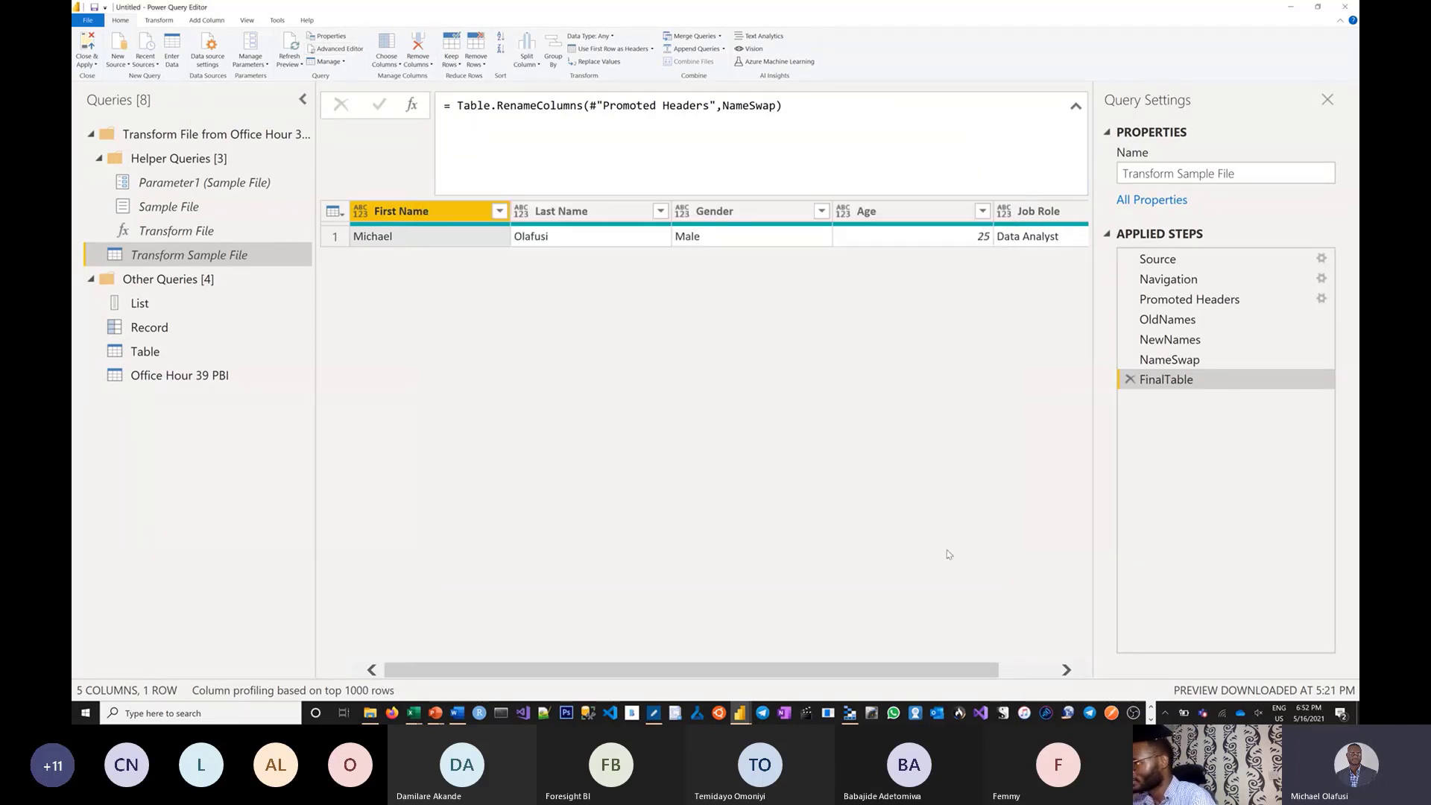
left_click(190, 380)
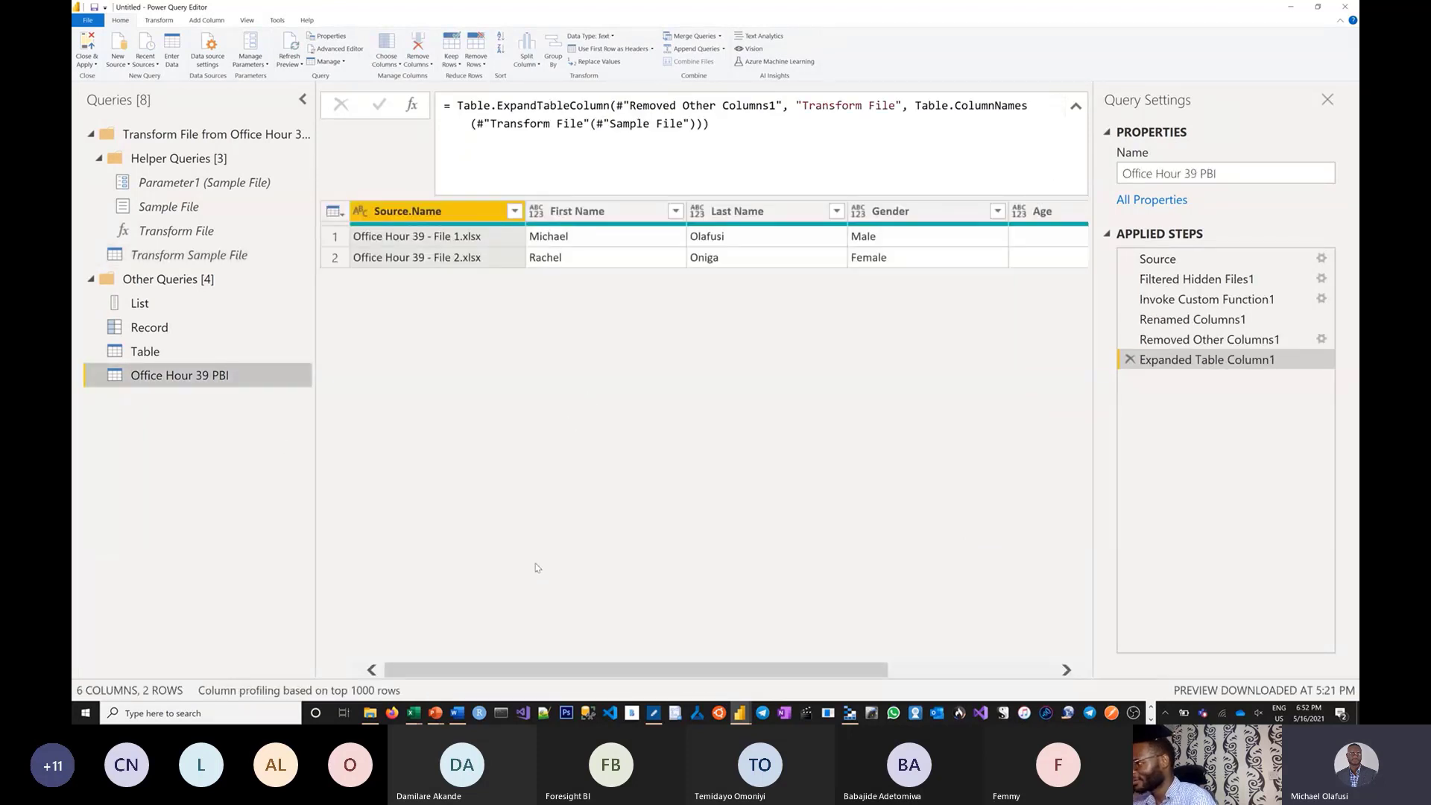
scroll(596, 669, "right", 5)
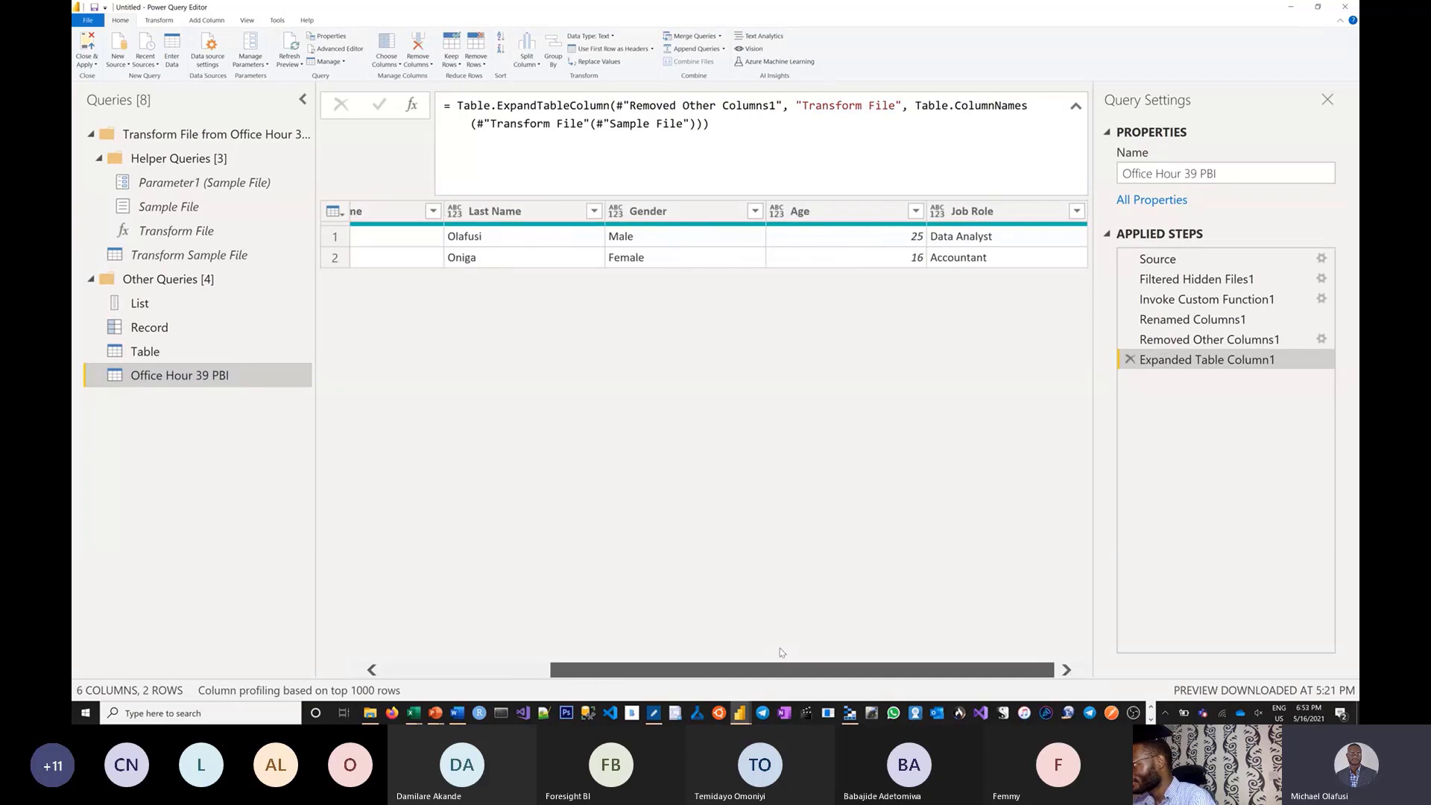
scroll(631, 666, "left", 5)
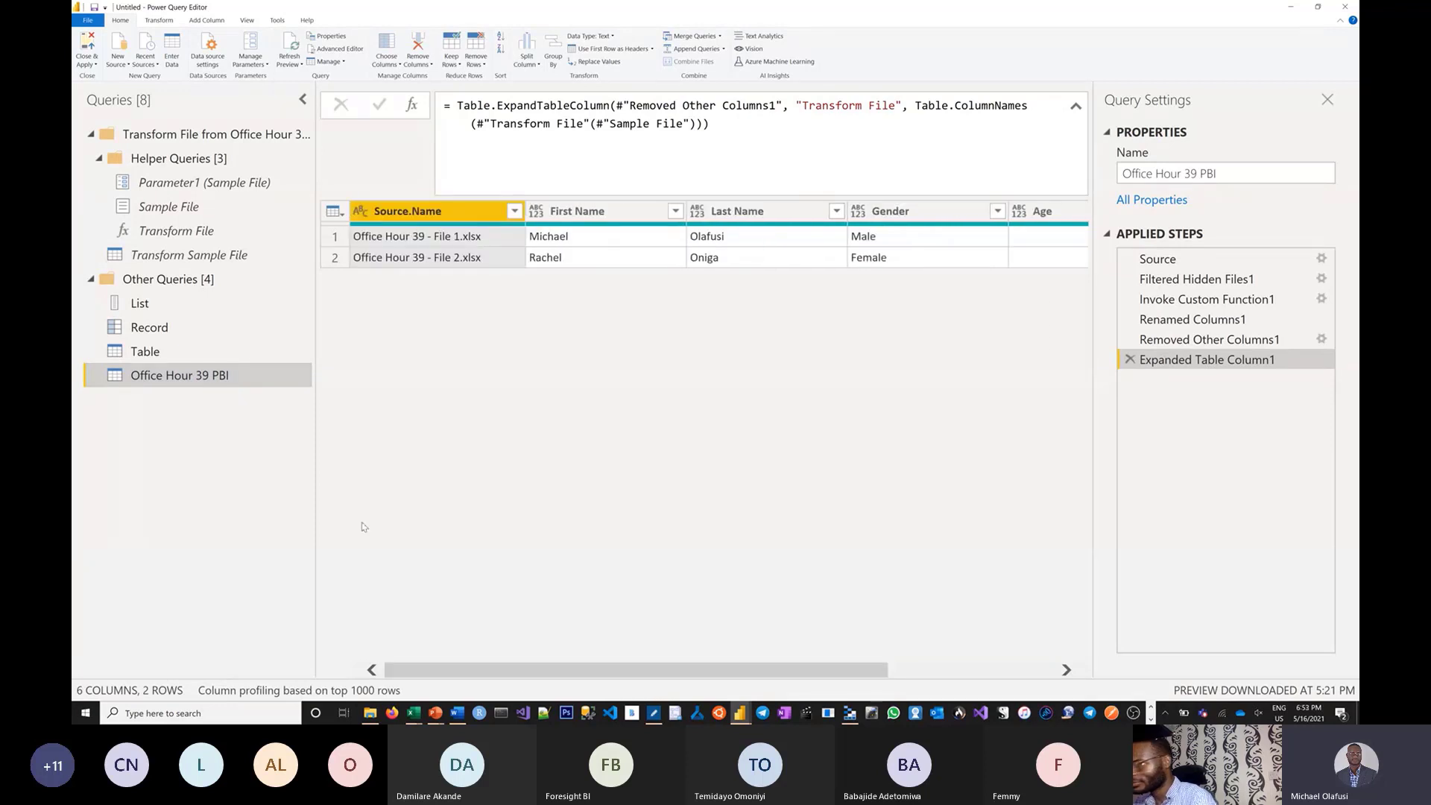
left_click(175, 255)
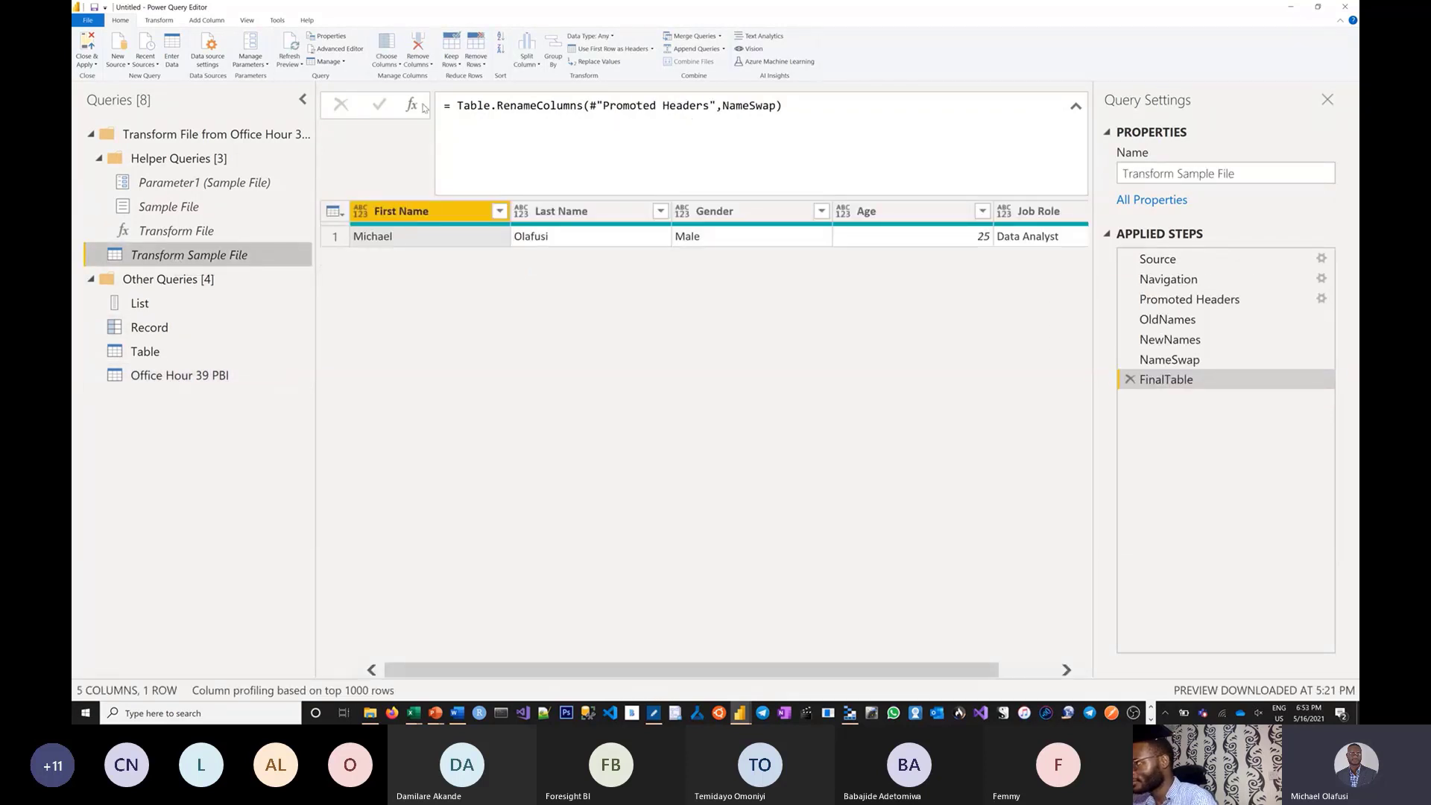
Open the query code and highlight the OldNames, NewNames and NameSwap lines to explain them.
left_click(333, 49)
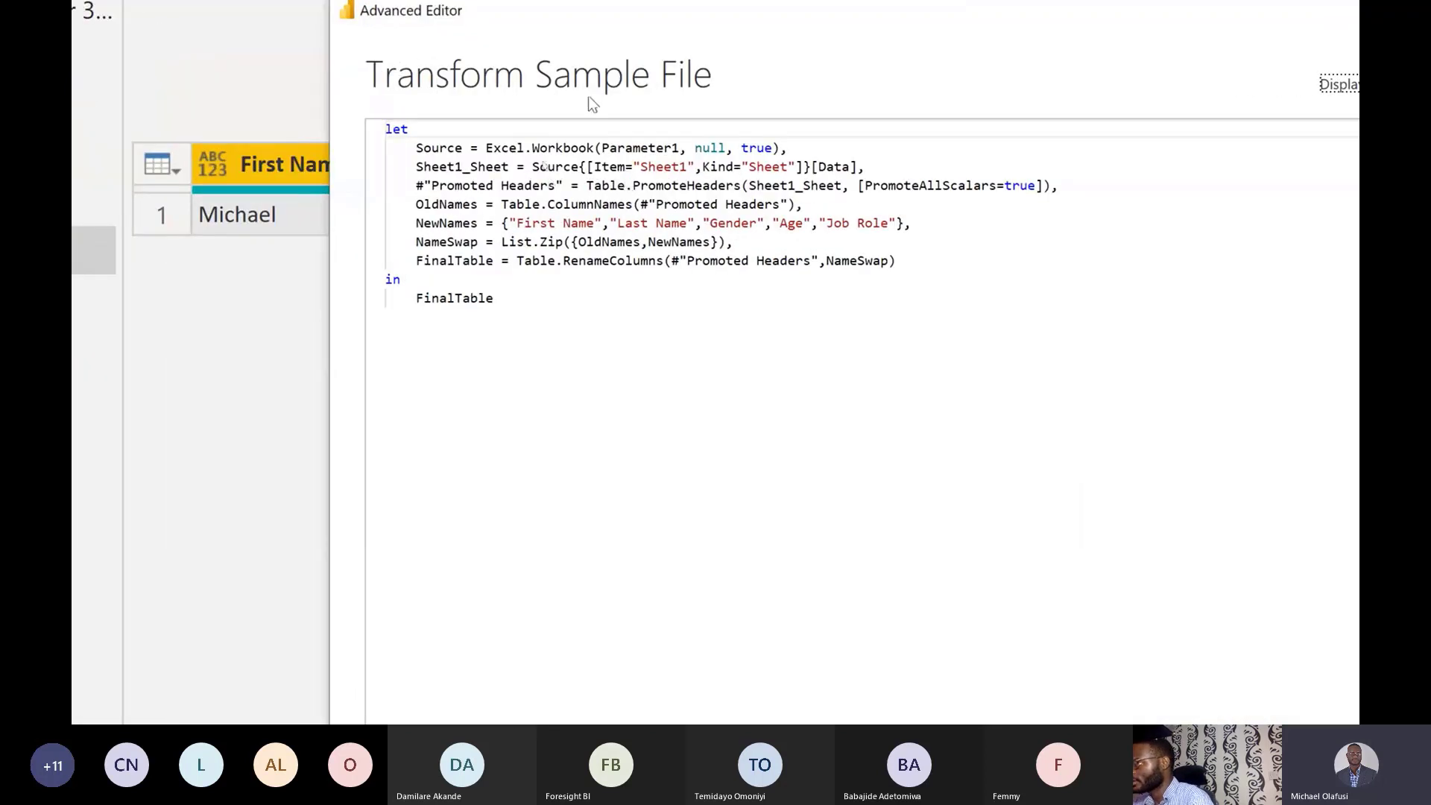
left_click_drag(411, 249, 820, 240)
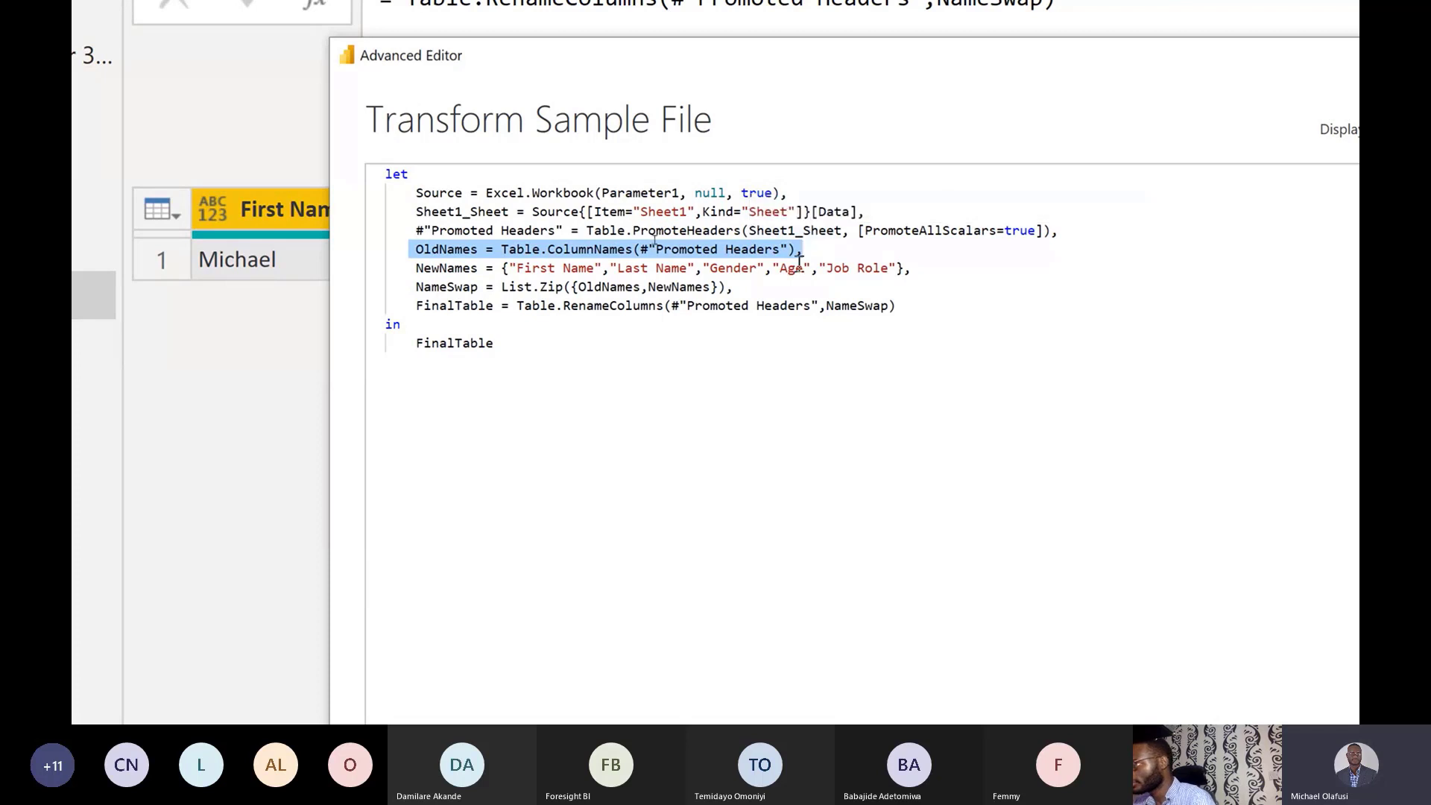
left_click(416, 268)
left_click_drag(417, 267, 926, 266)
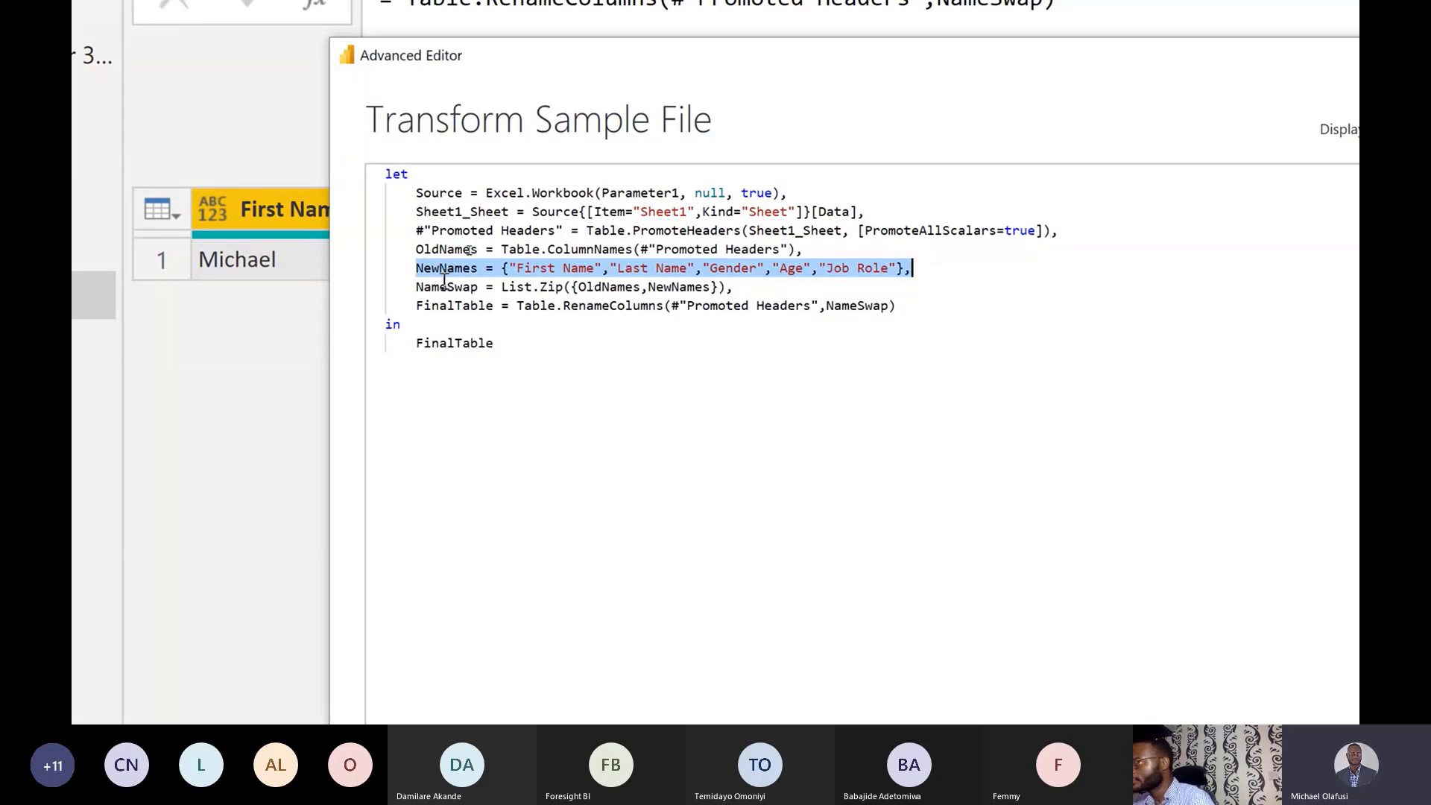
left_click_drag(417, 286, 740, 286)
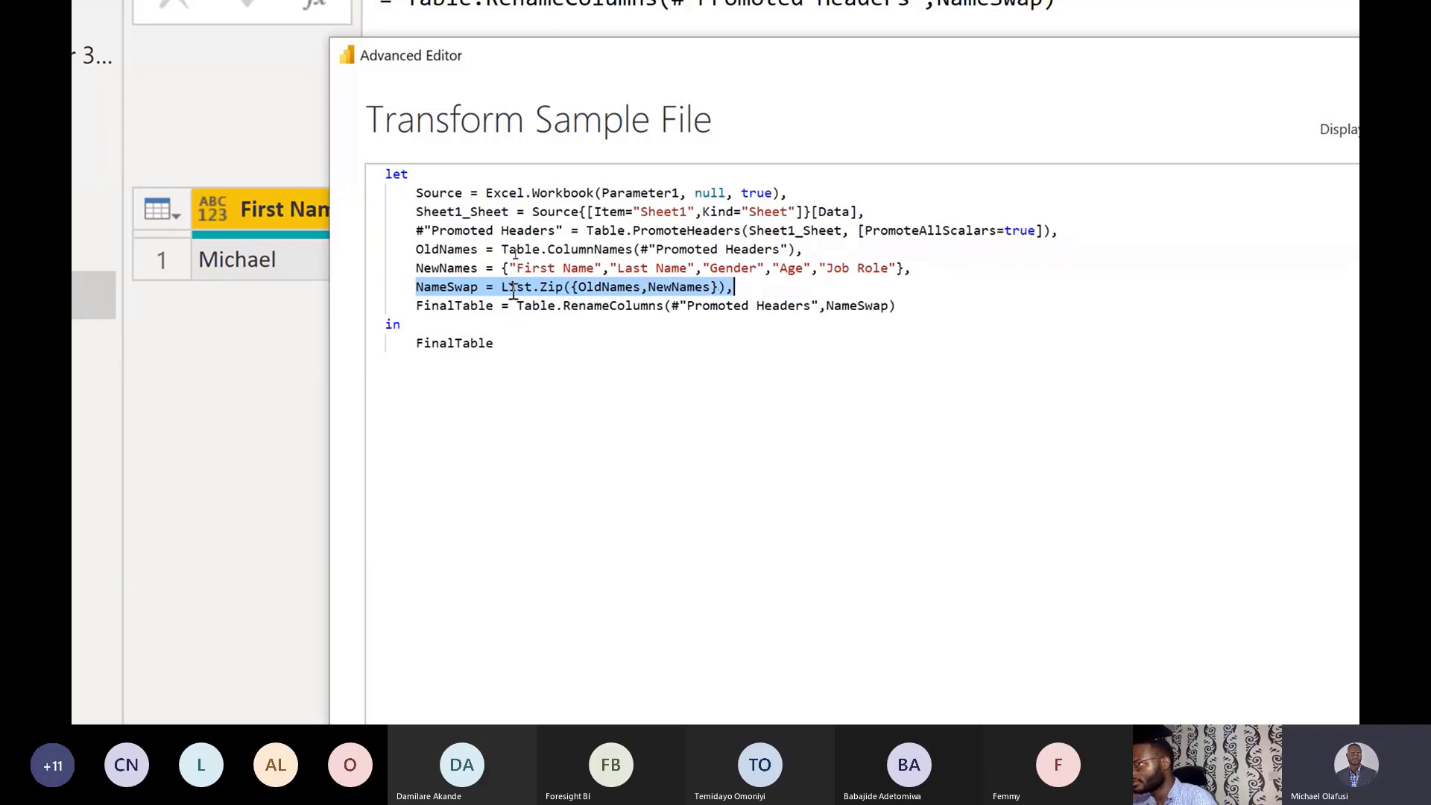
Highlight the FinalTable rename line, the whole script and the new names list for explanation.
mouse_move(522, 297)
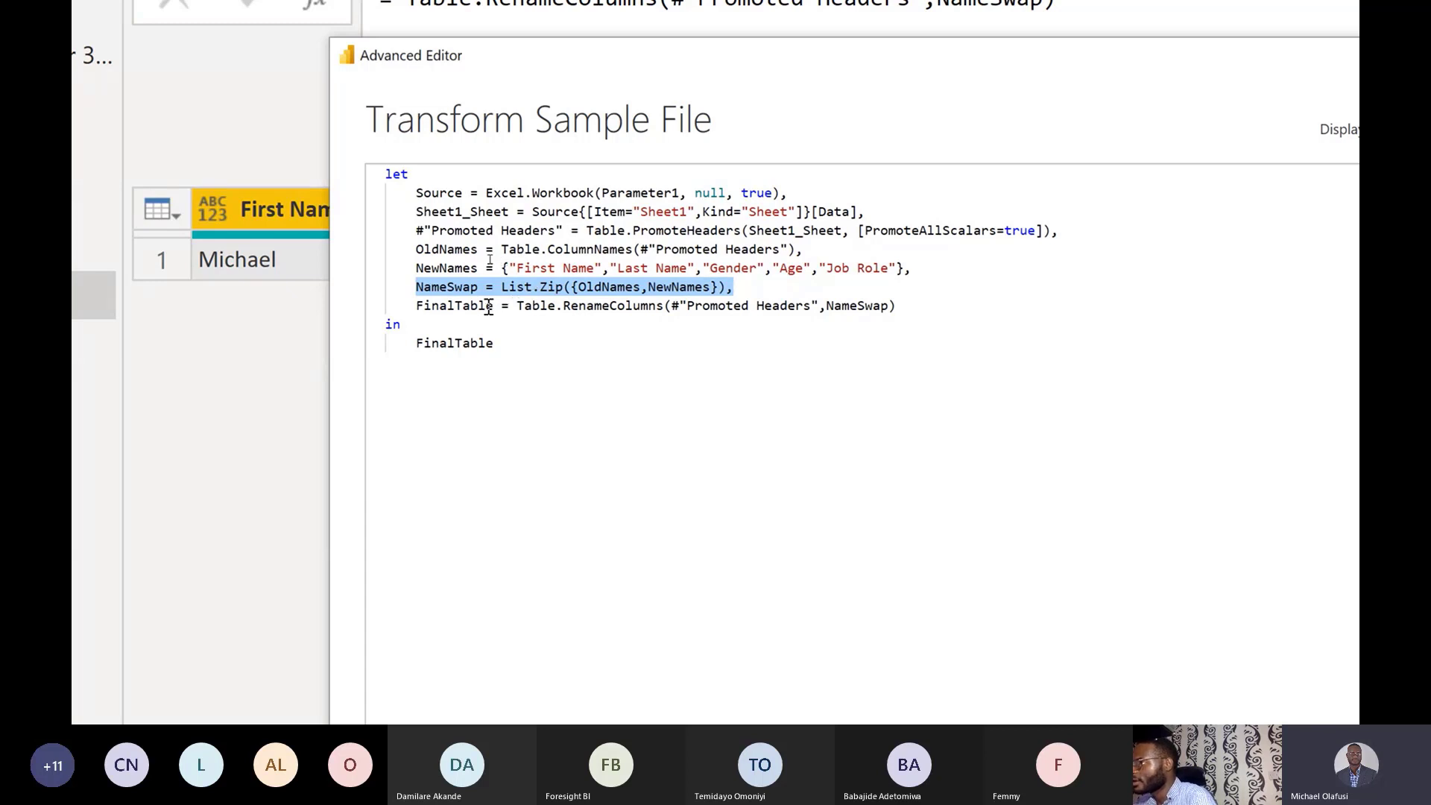
left_click_drag(416, 306, 896, 312)
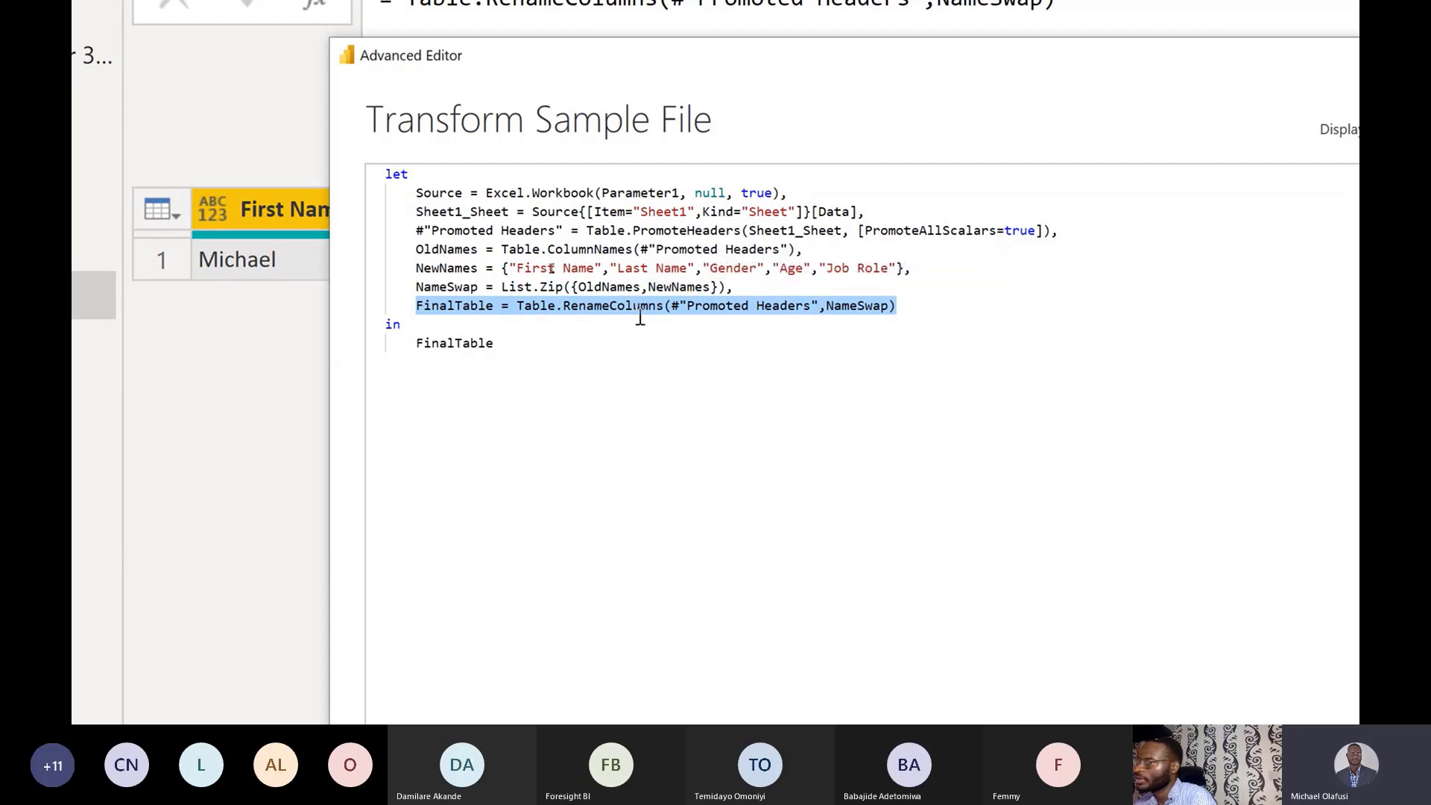
left_click(583, 326)
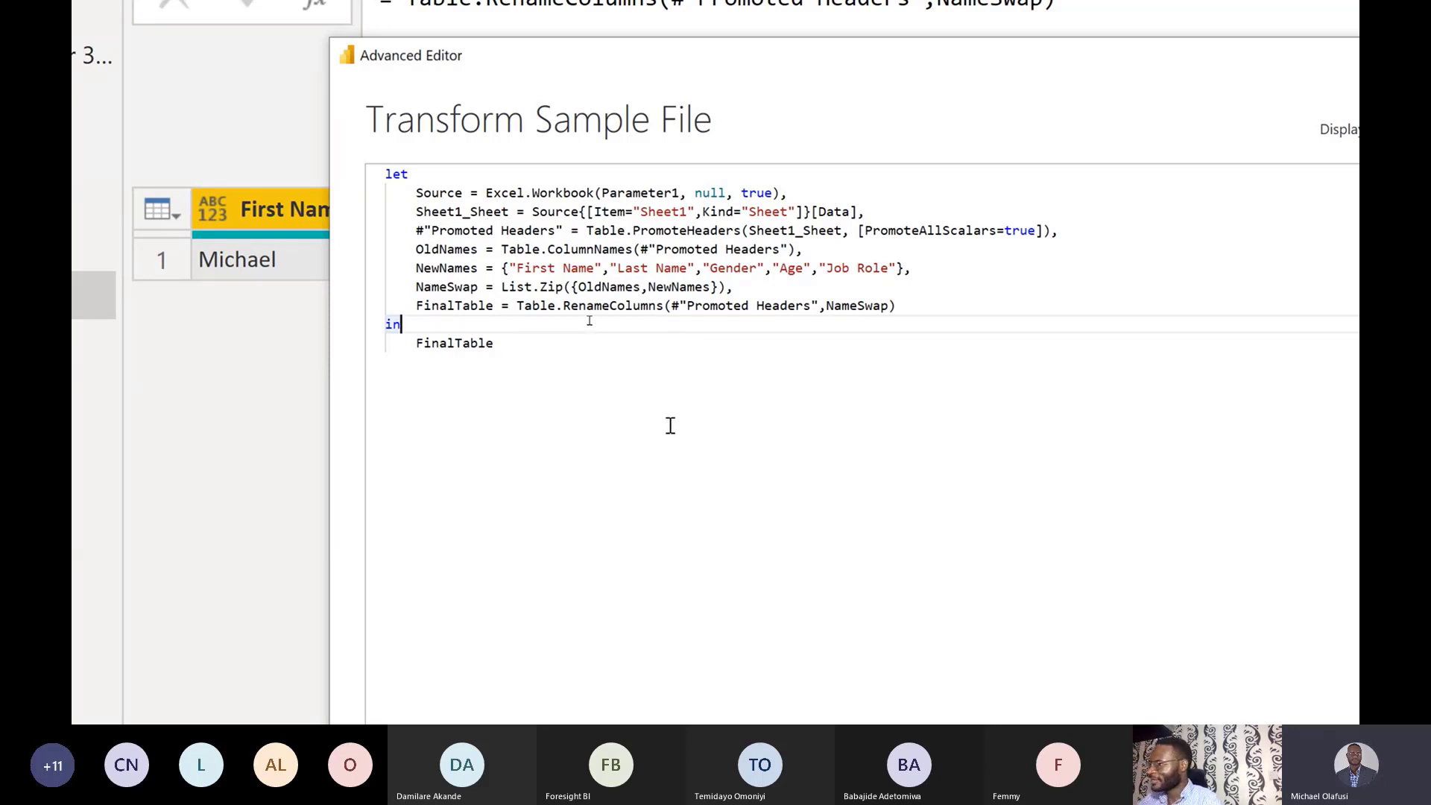
left_click_drag(514, 353, 390, 177)
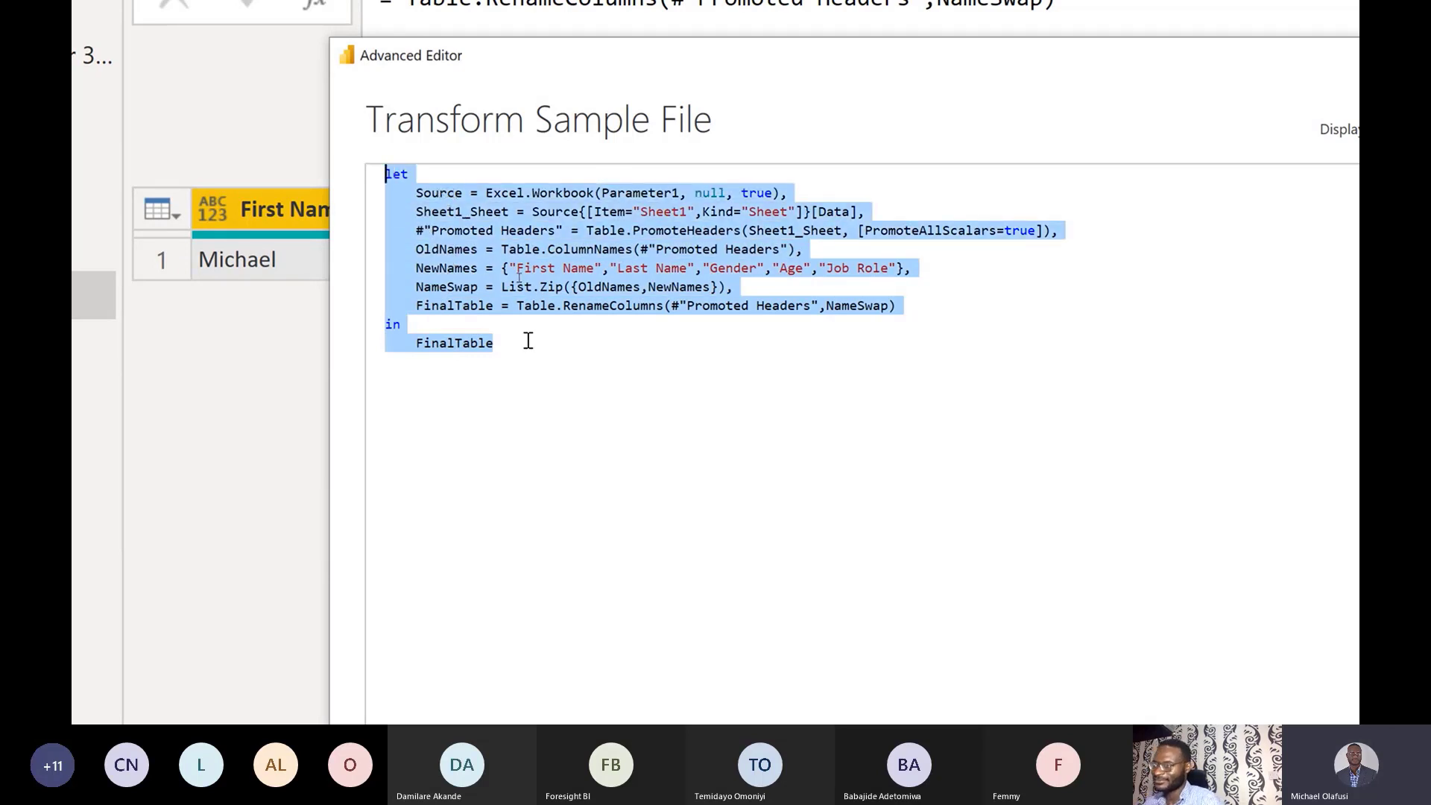
left_click(562, 266)
left_click_drag(503, 267, 905, 268)
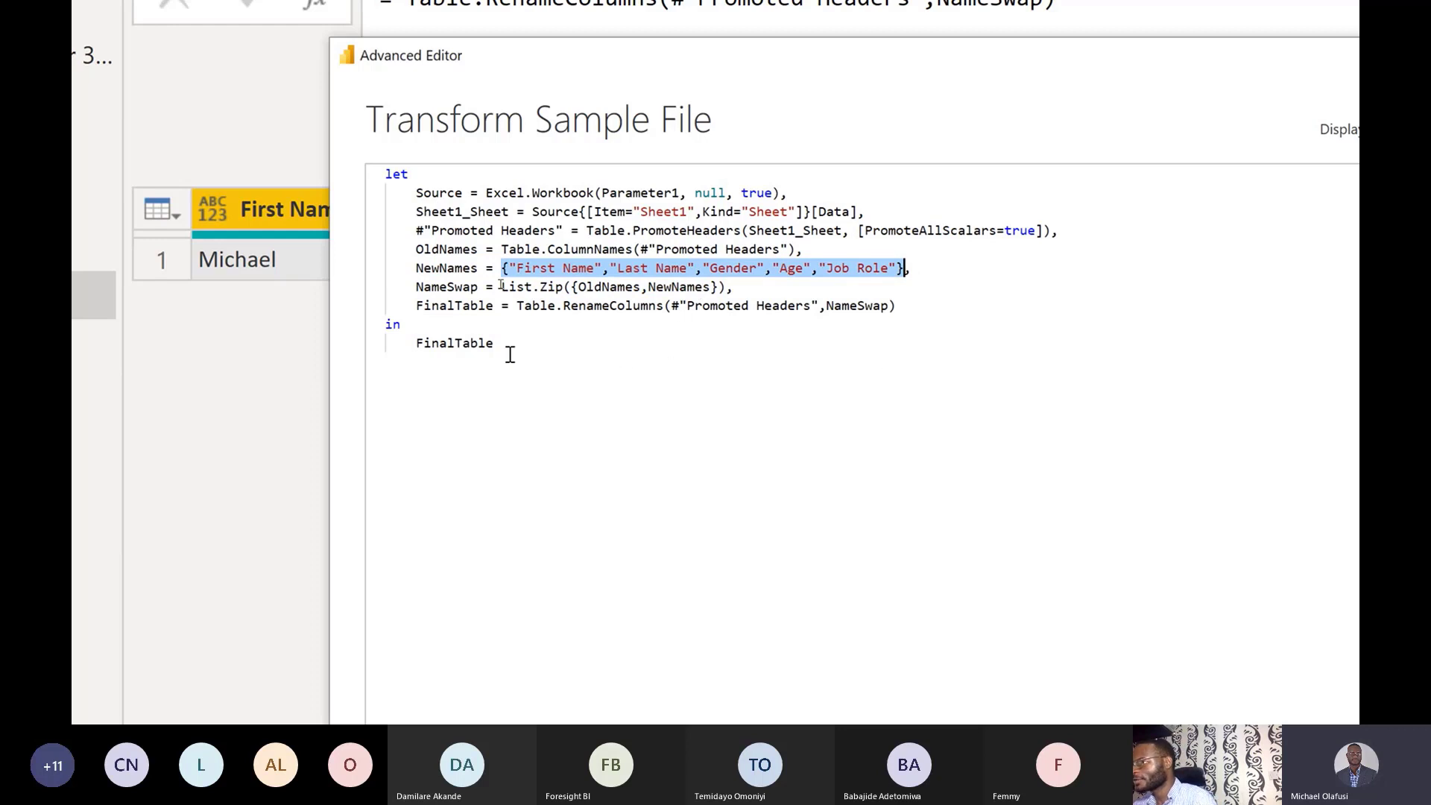
left_click(442, 330)
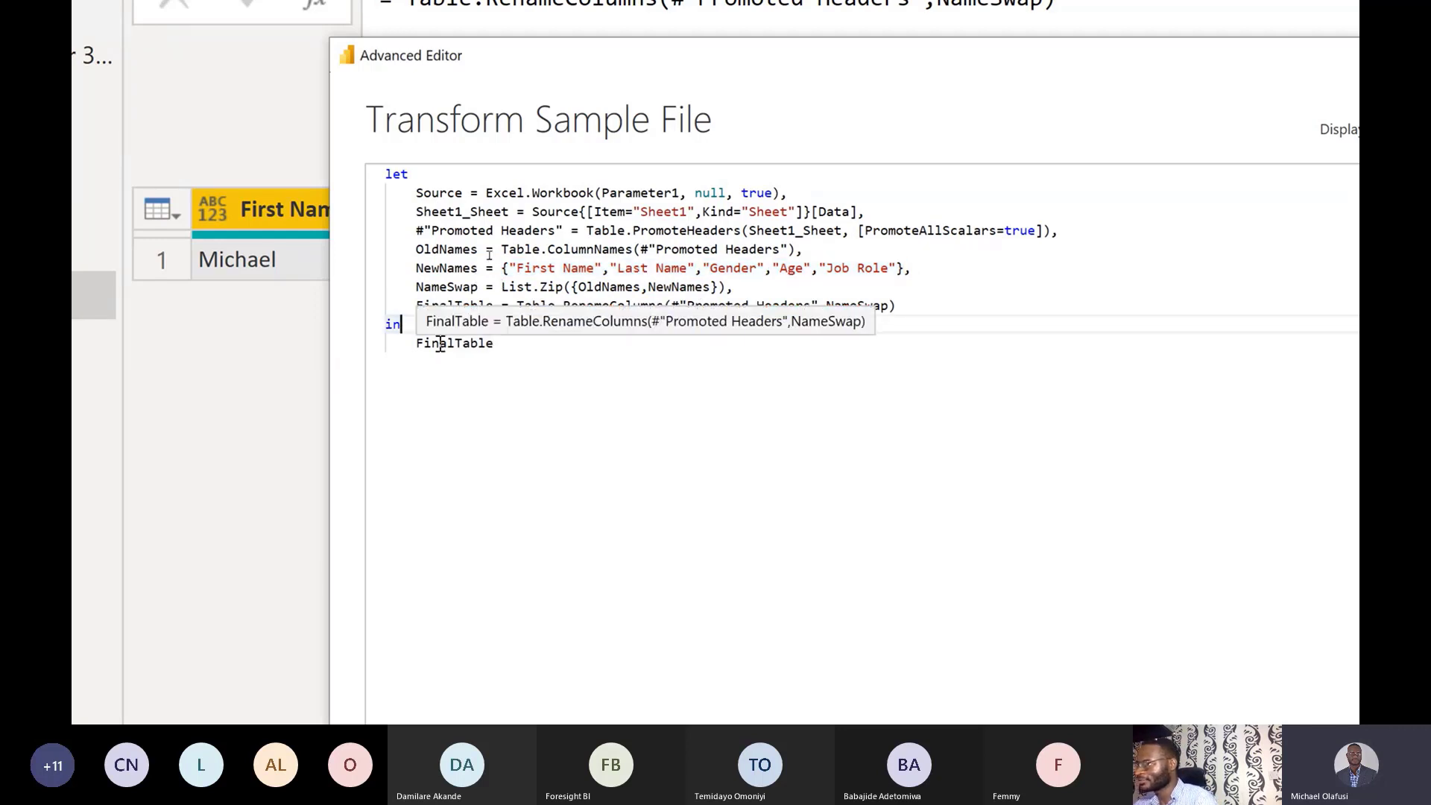
left_click(414, 170)
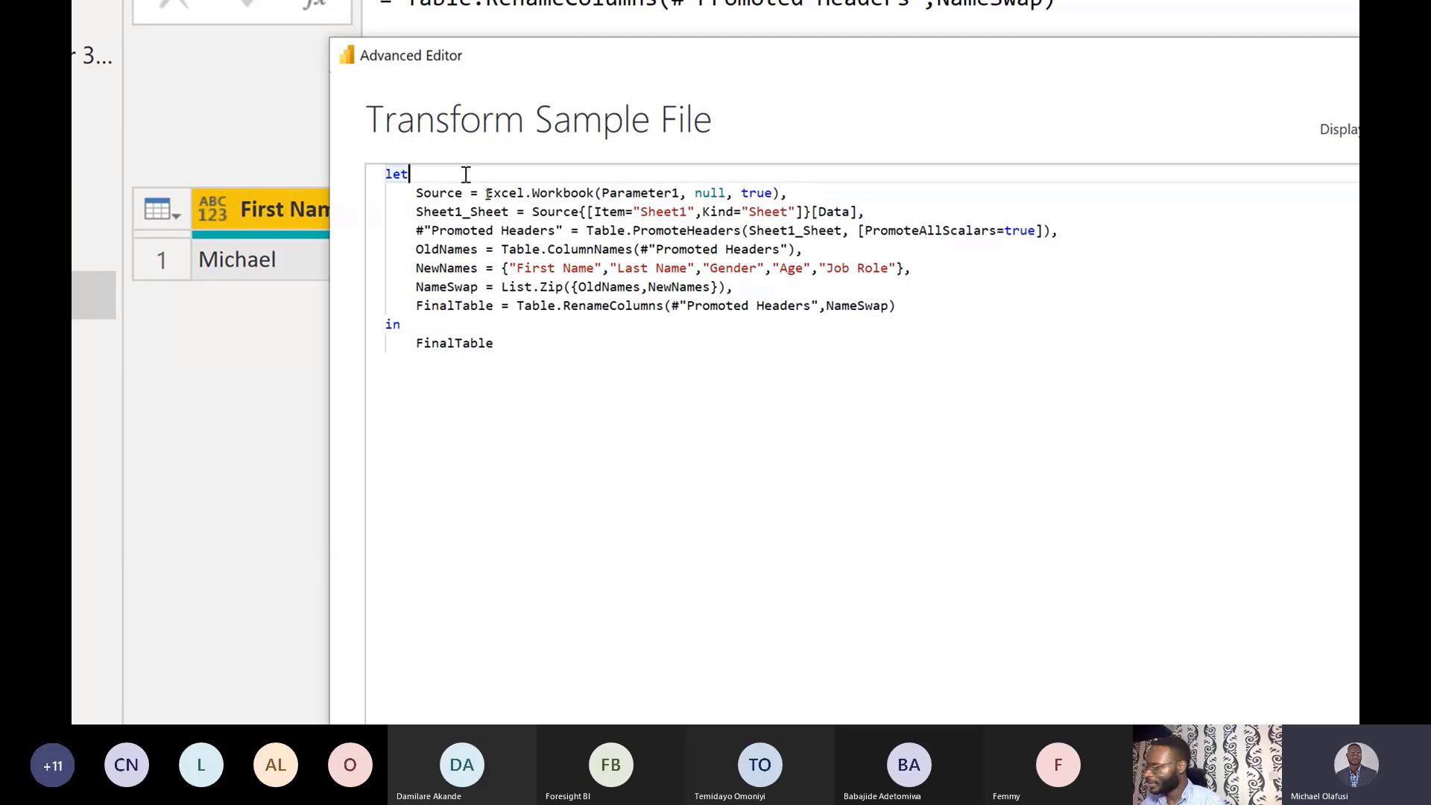
Replace the let keyword with [ and the in keyword with ].
key("BackSpace")
key("BackSpace")
key("BackSpace")
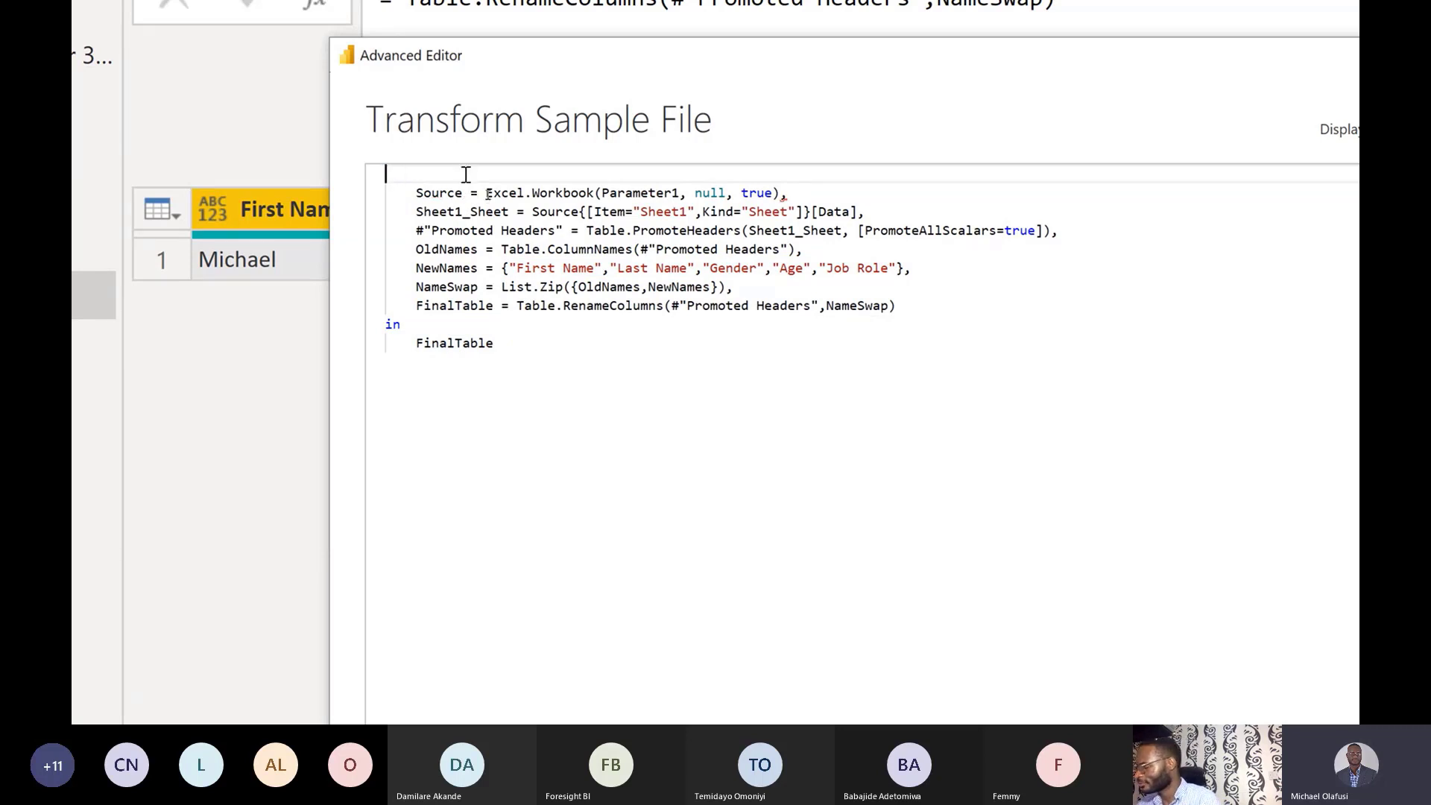
type("[")
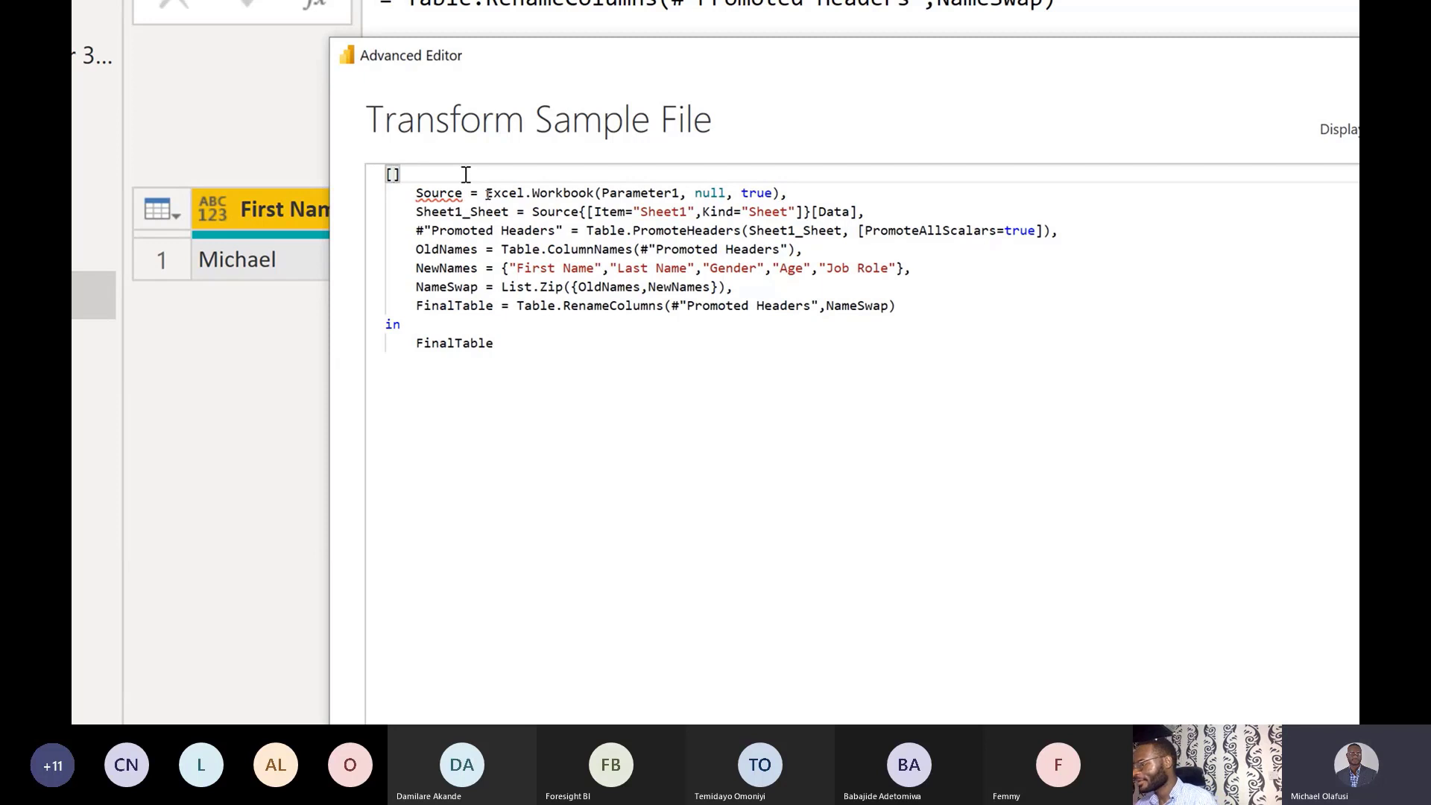
key("Delete")
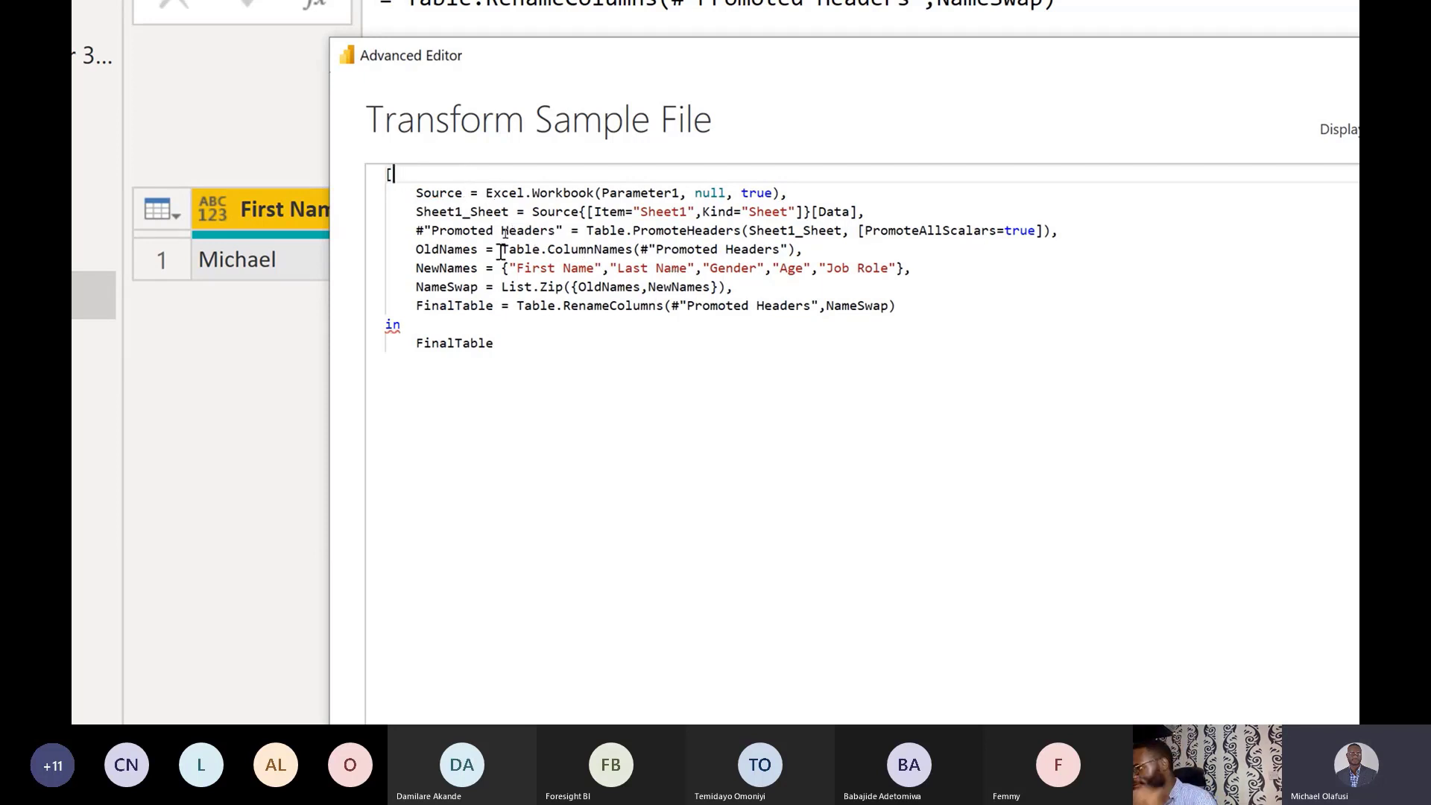
left_click(911, 299)
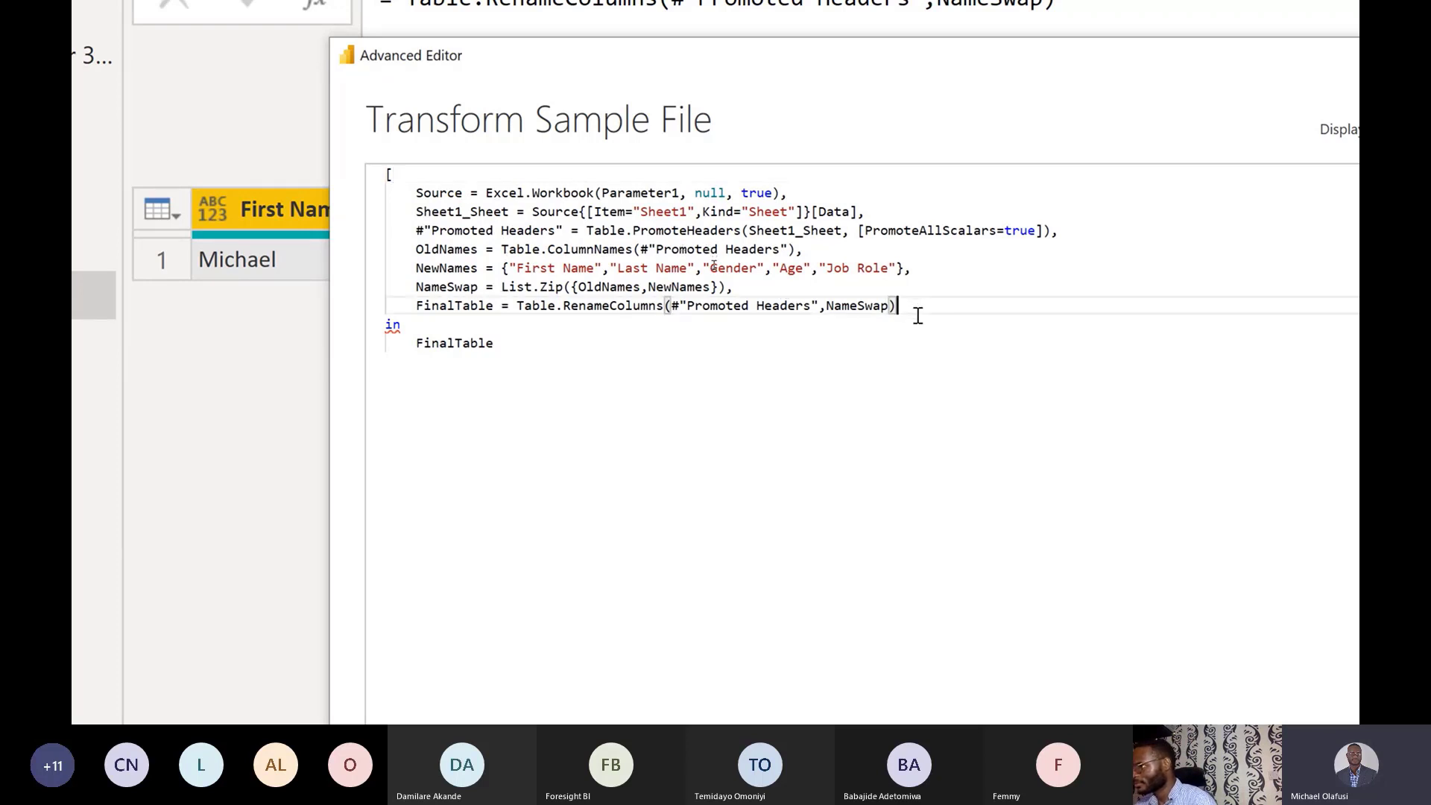
left_click(424, 323)
key("BackSpace")
key("BackSpace")
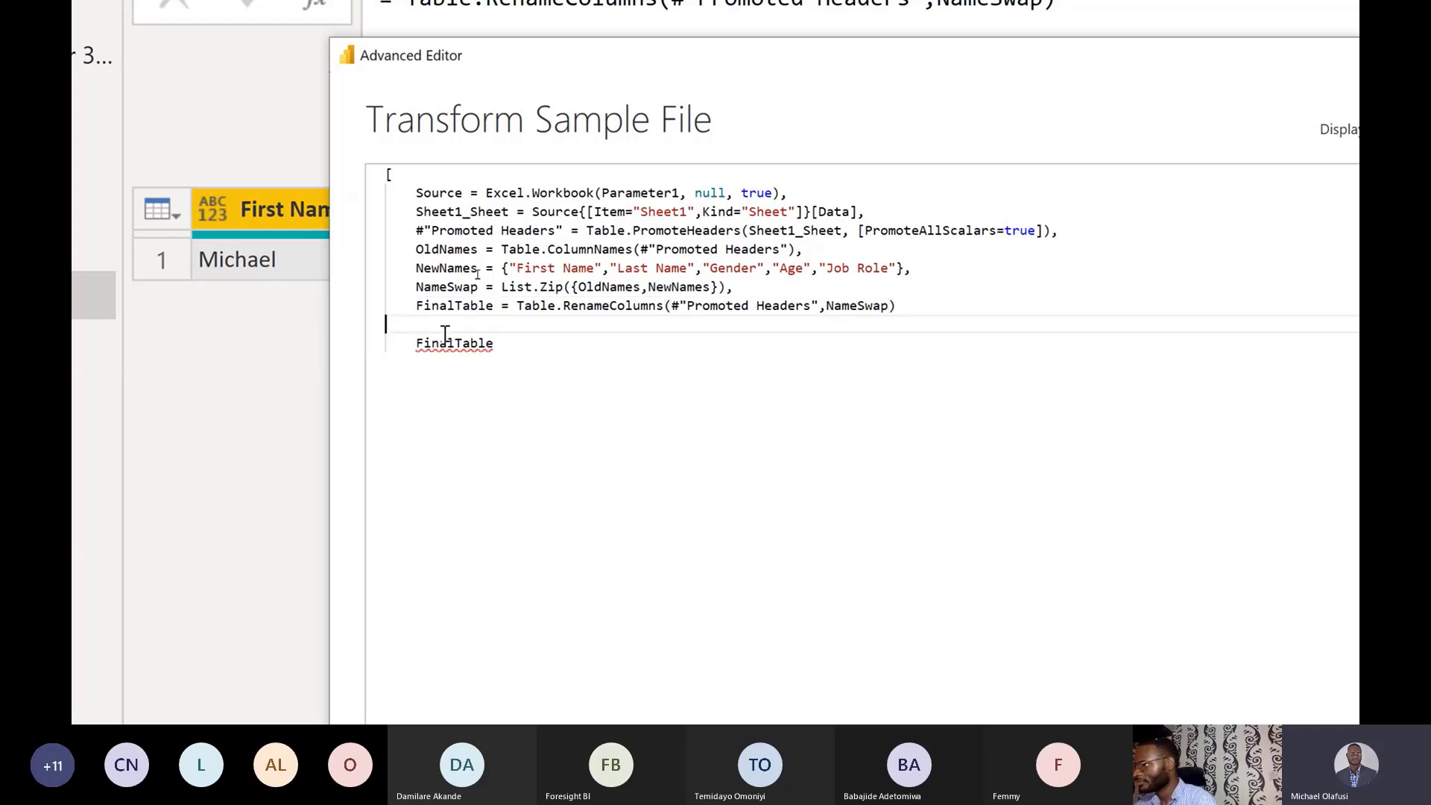
type("]")
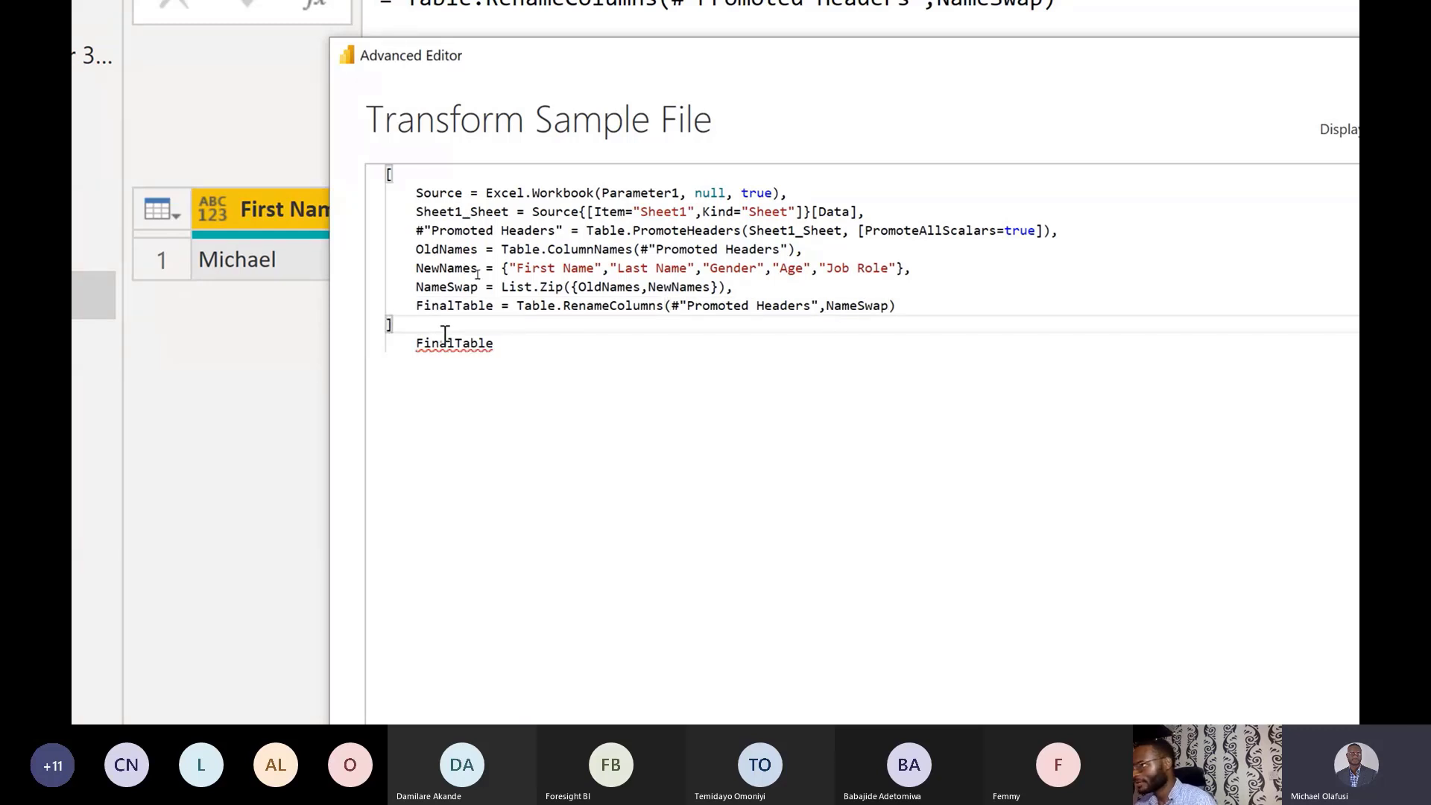
Wrap the final FinalTable reference in square brackets as [FinalTable].
left_click(411, 342)
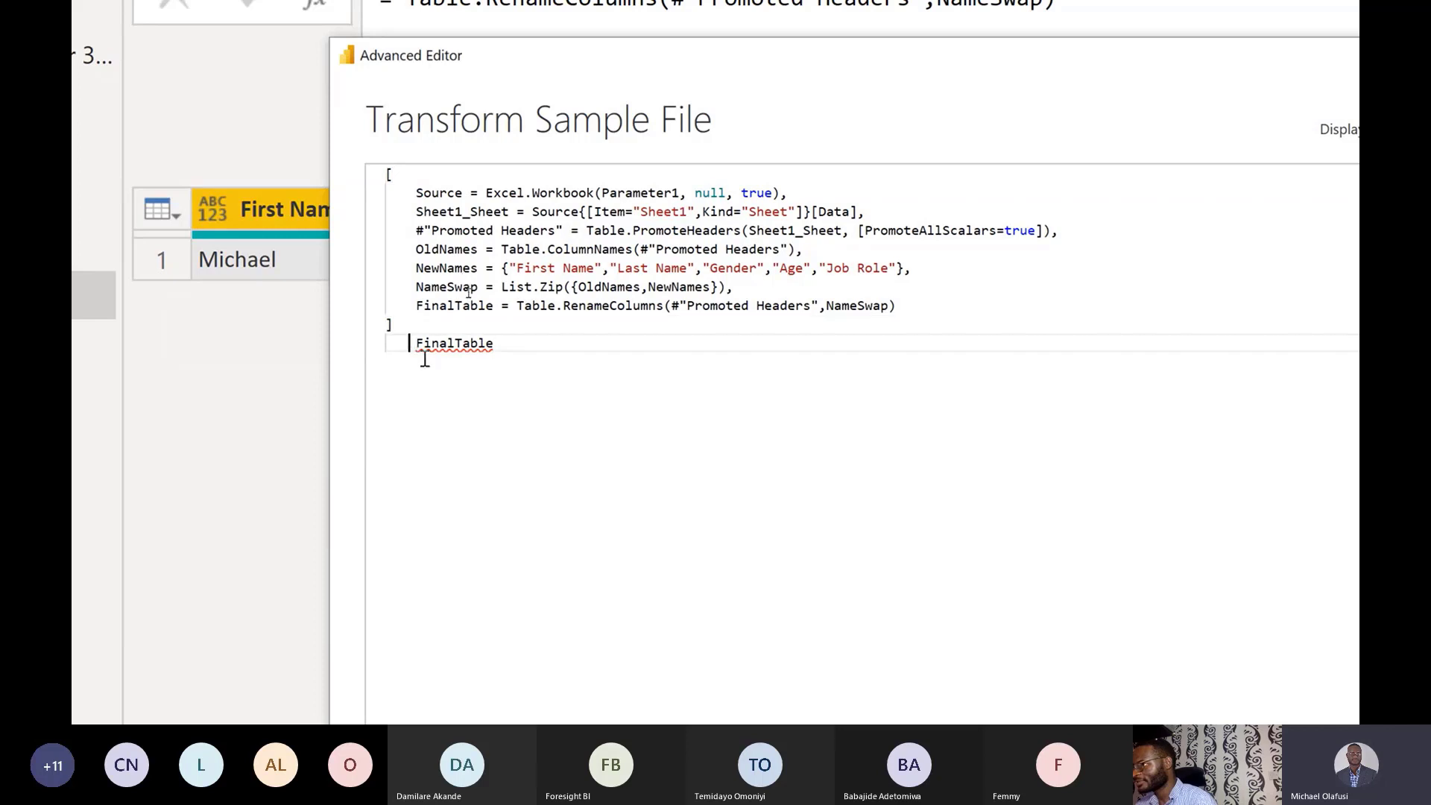
type("[")
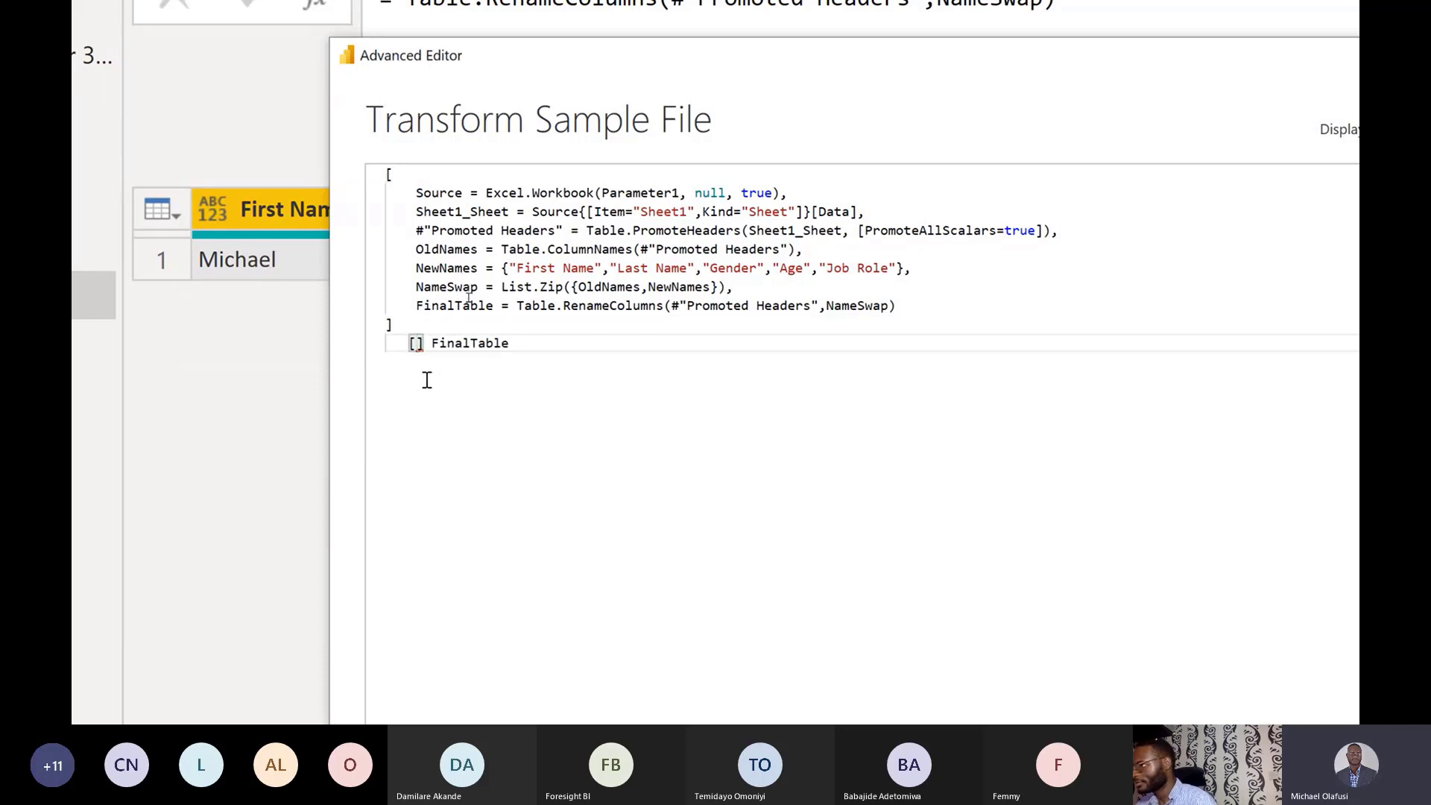
key("Delete")
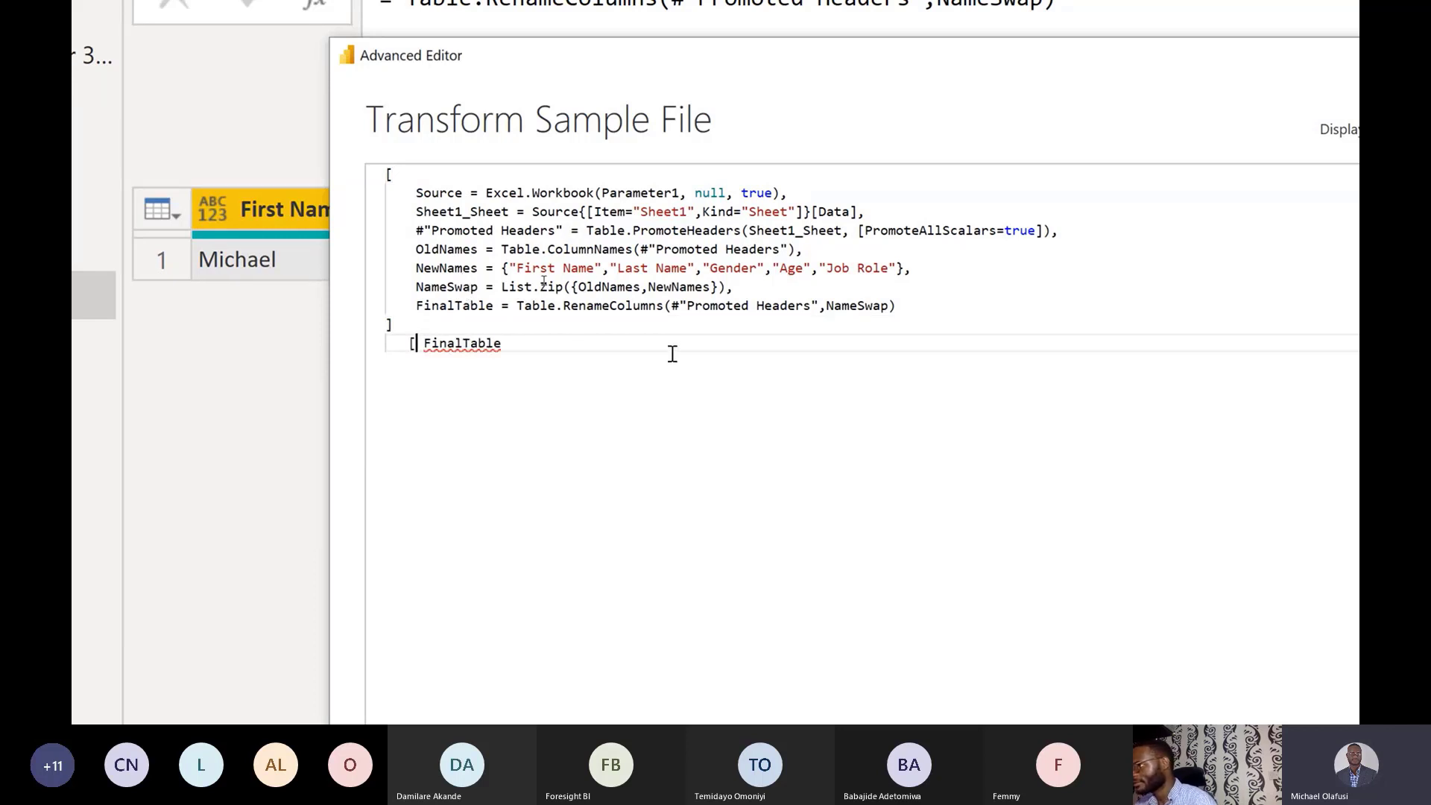
left_click(568, 350)
type("]")
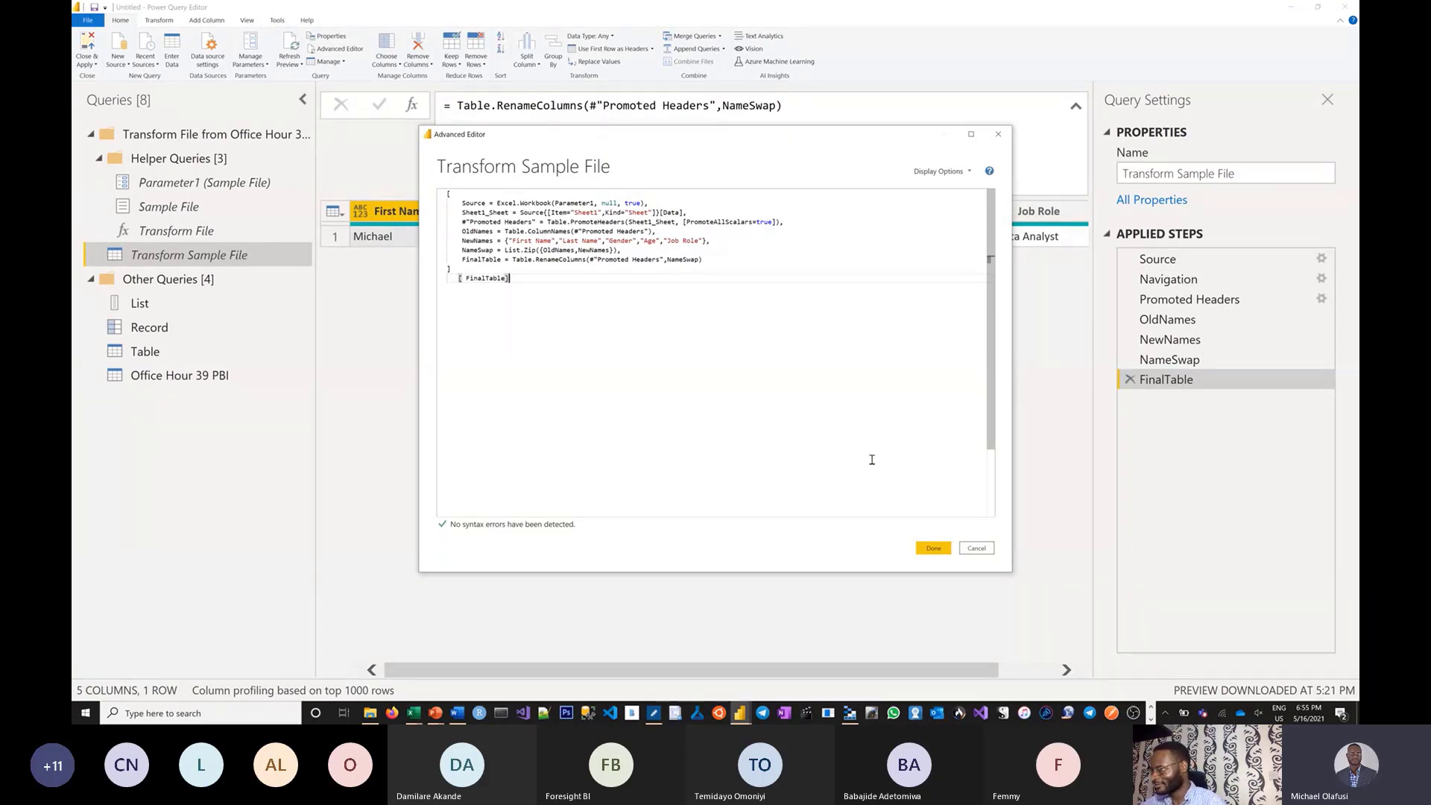
Apply the bracketed code, check the Office Hour 39 PBI query, and reselect Transform Sample File.
left_click(932, 549)
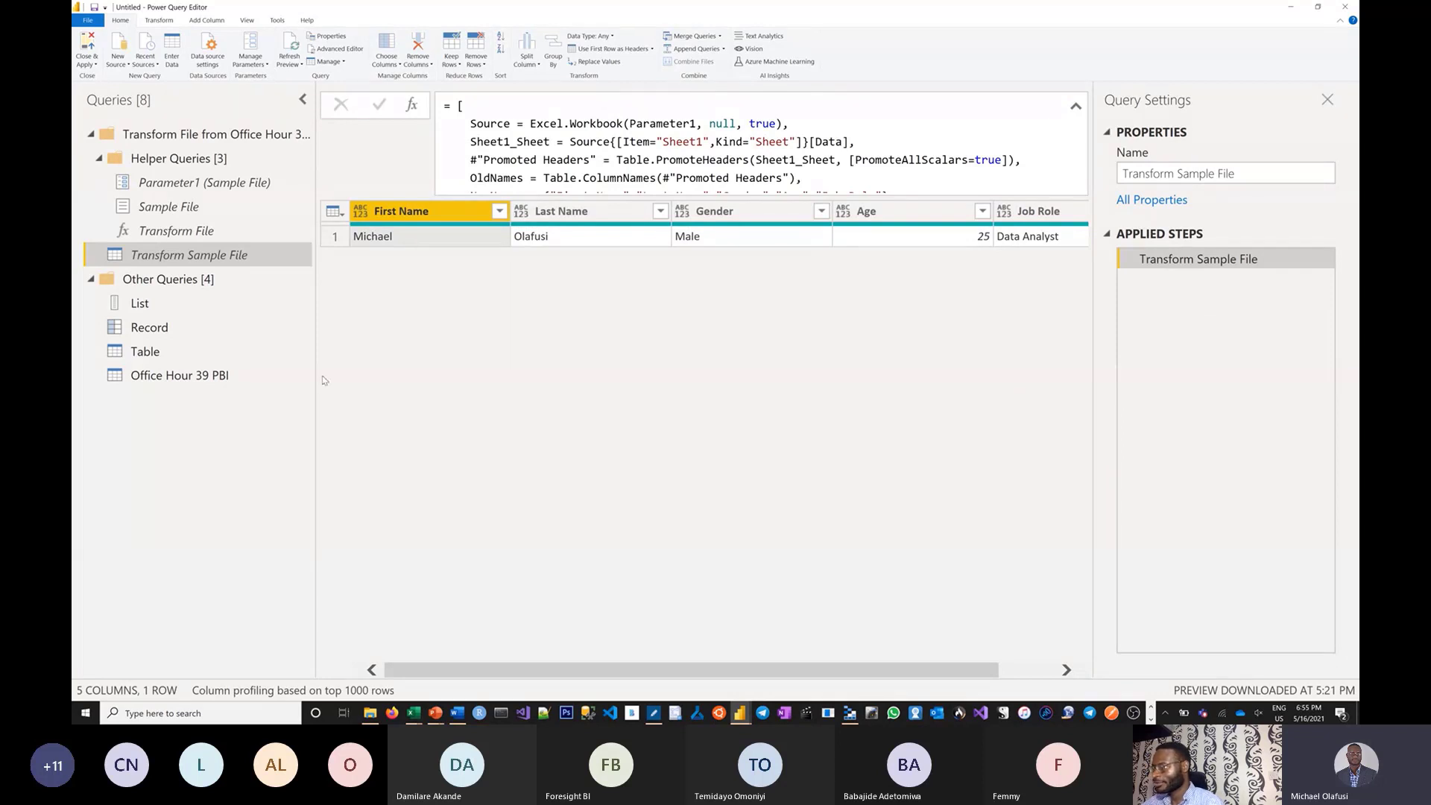
left_click(162, 380)
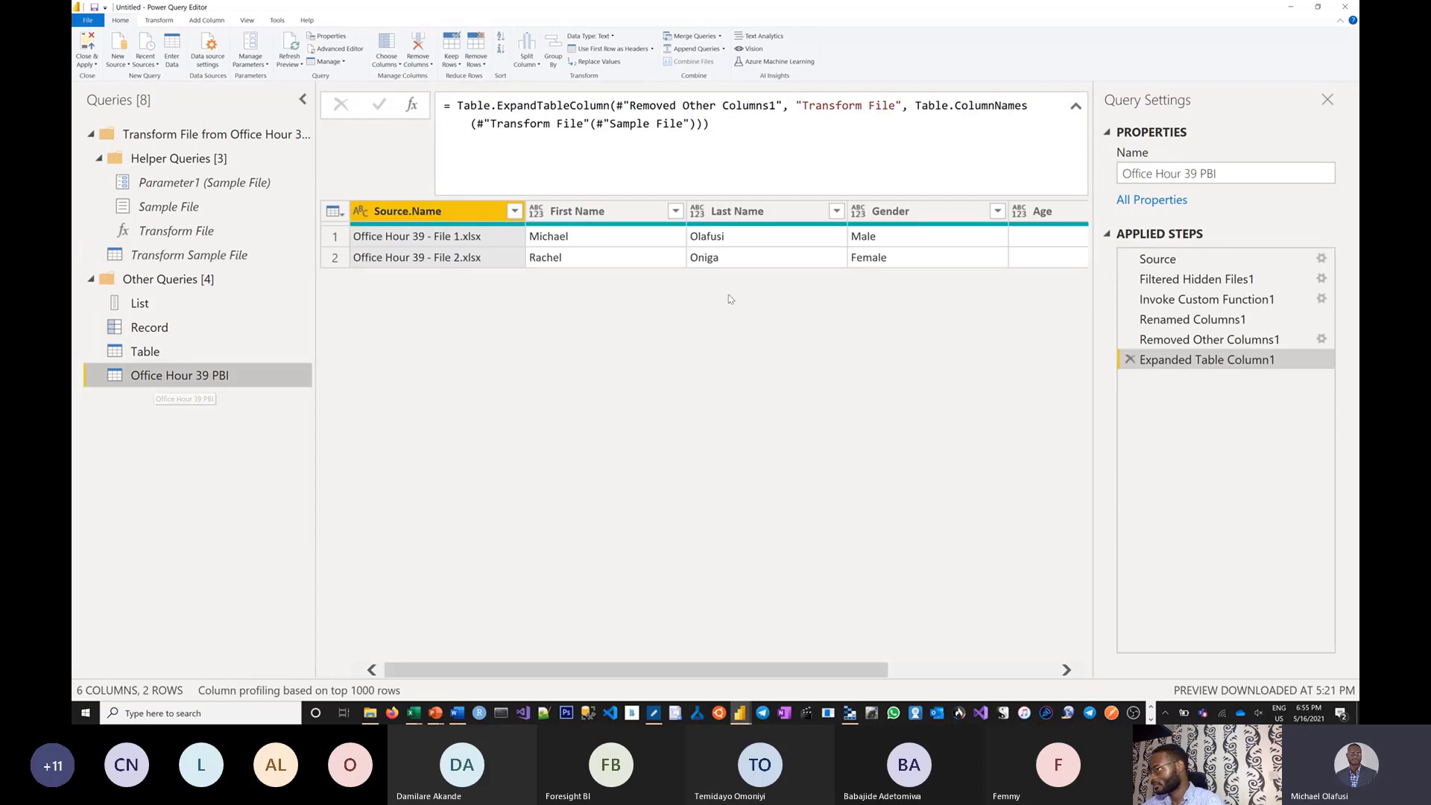
left_click(165, 255)
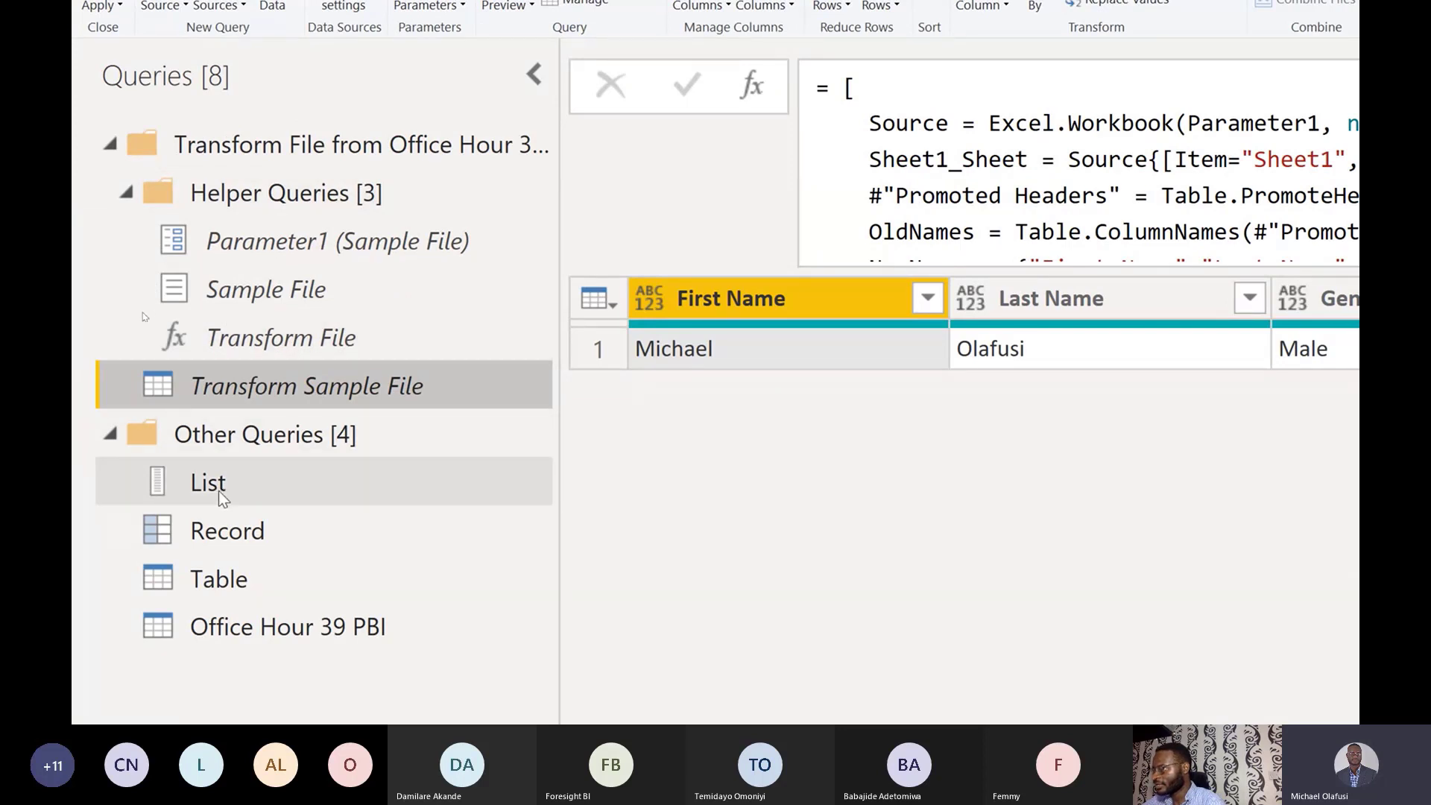
In the Record query, insert a step after Source and try the formula Source[0].
left_click(213, 527)
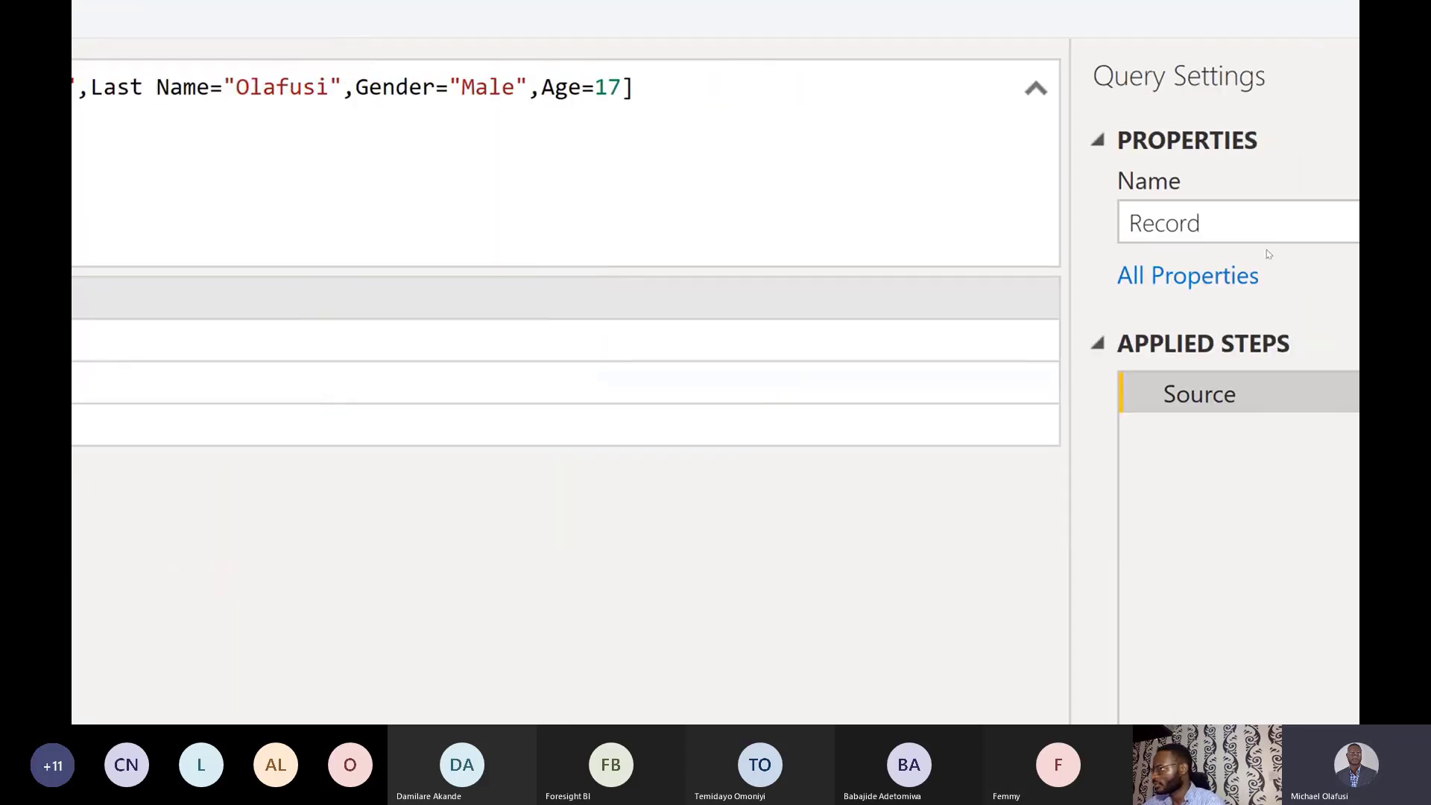
right_click(1238, 395)
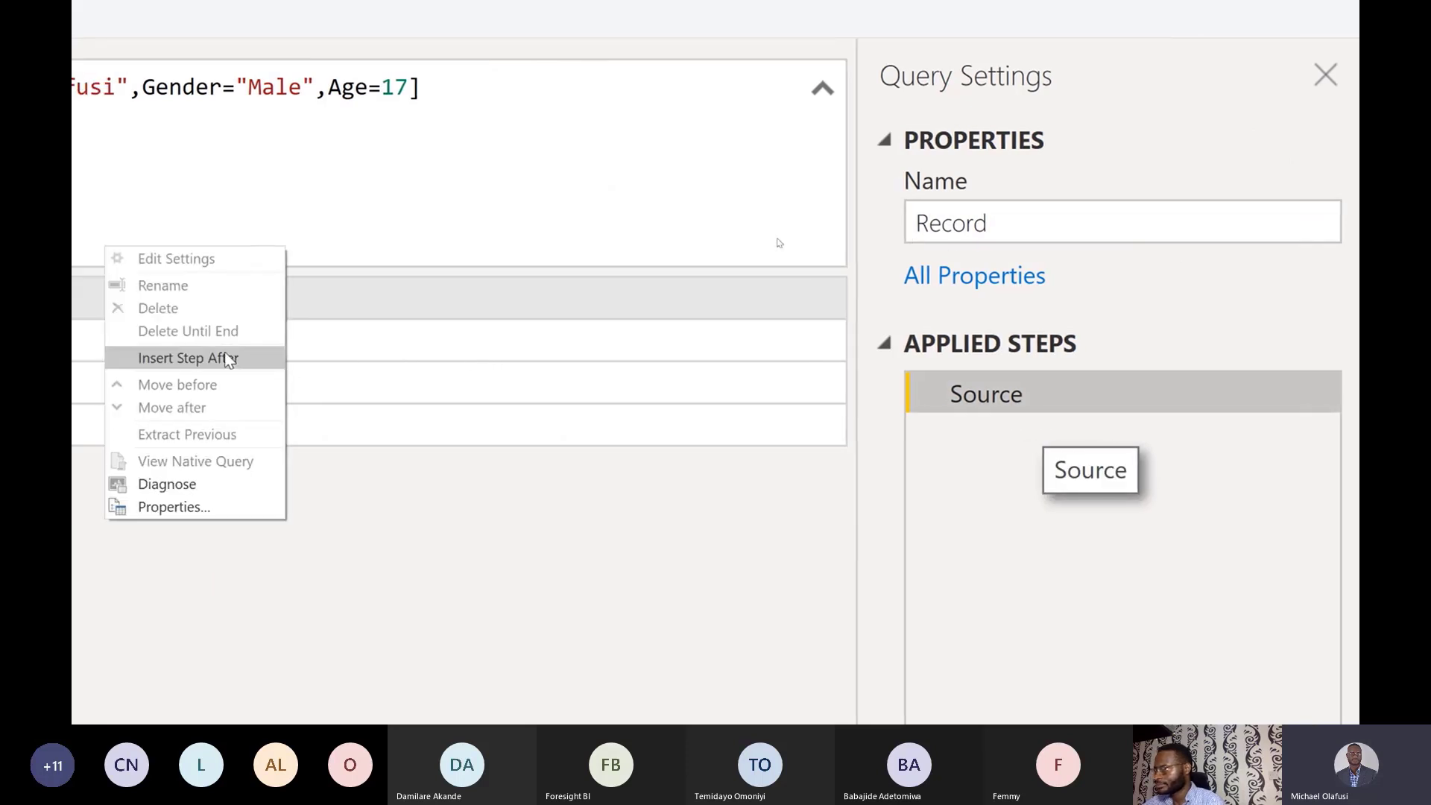
left_click(196, 358)
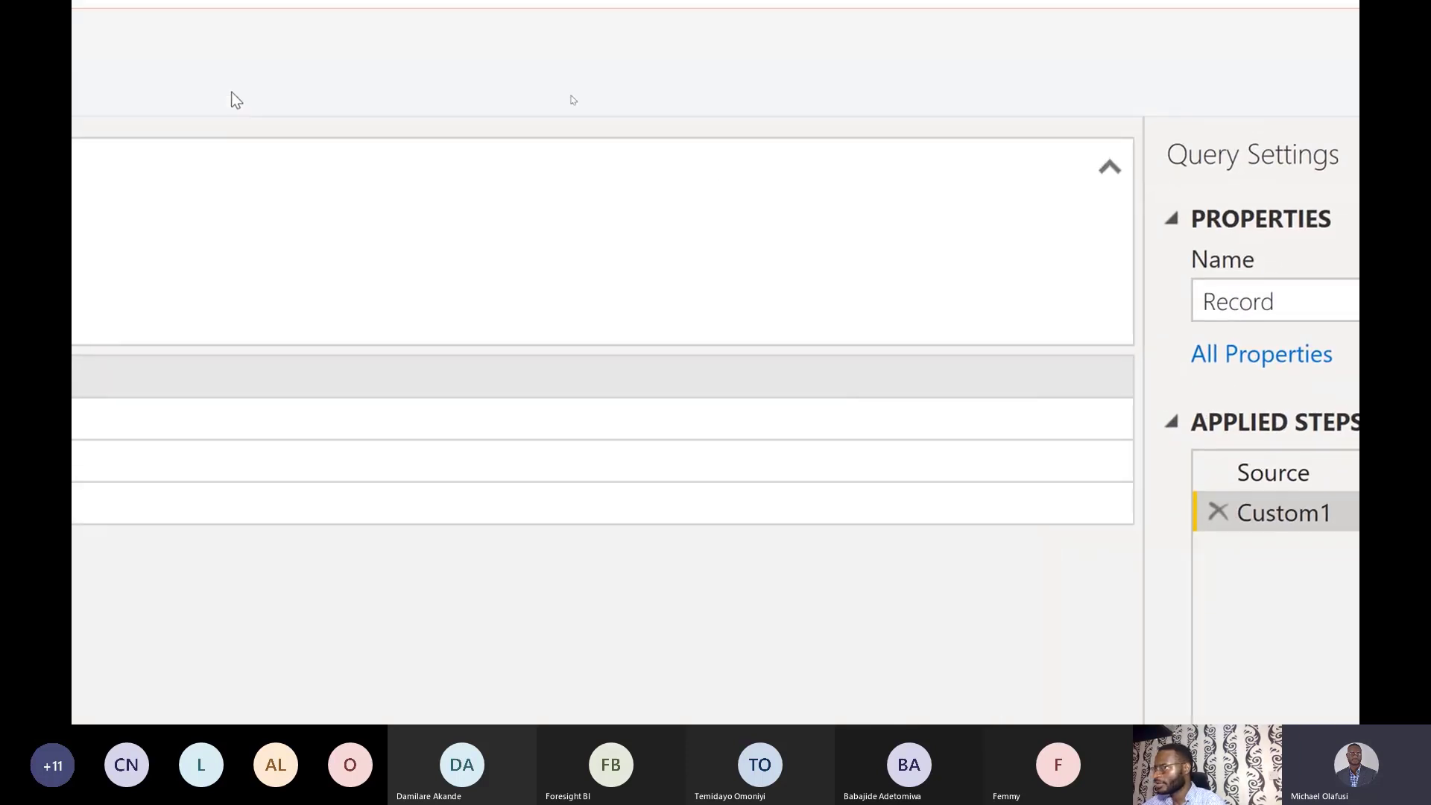
left_click(486, 179)
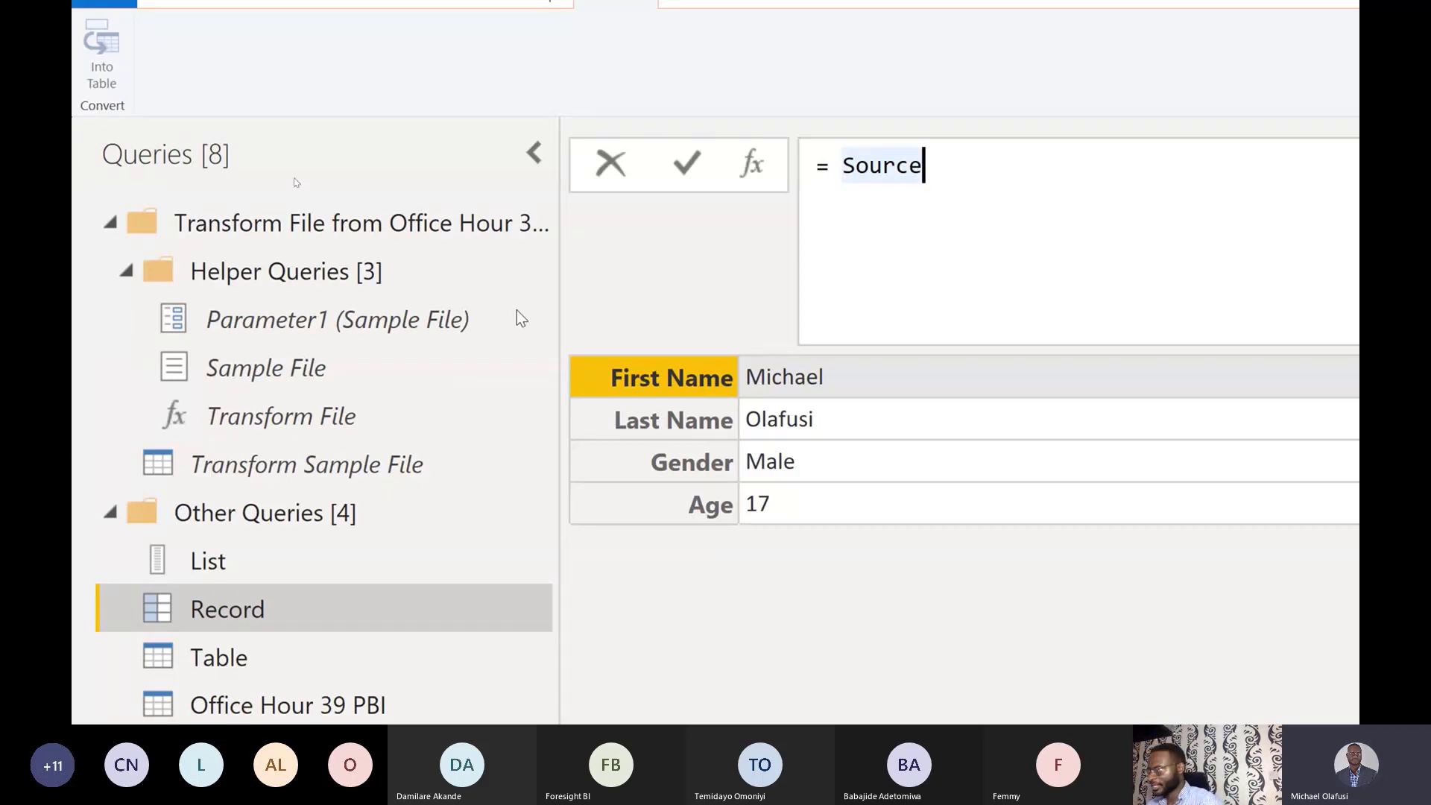
type("[")
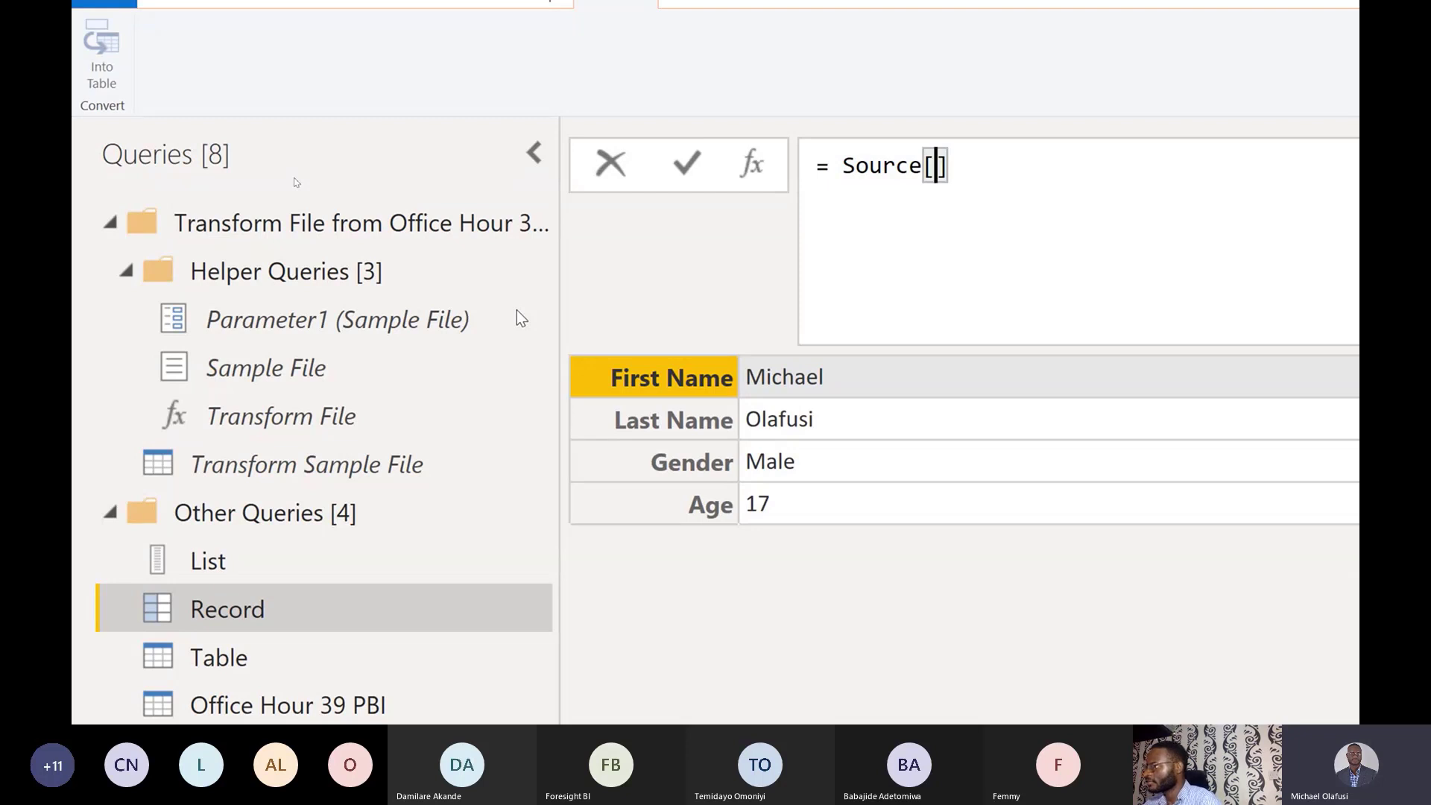
type("0")
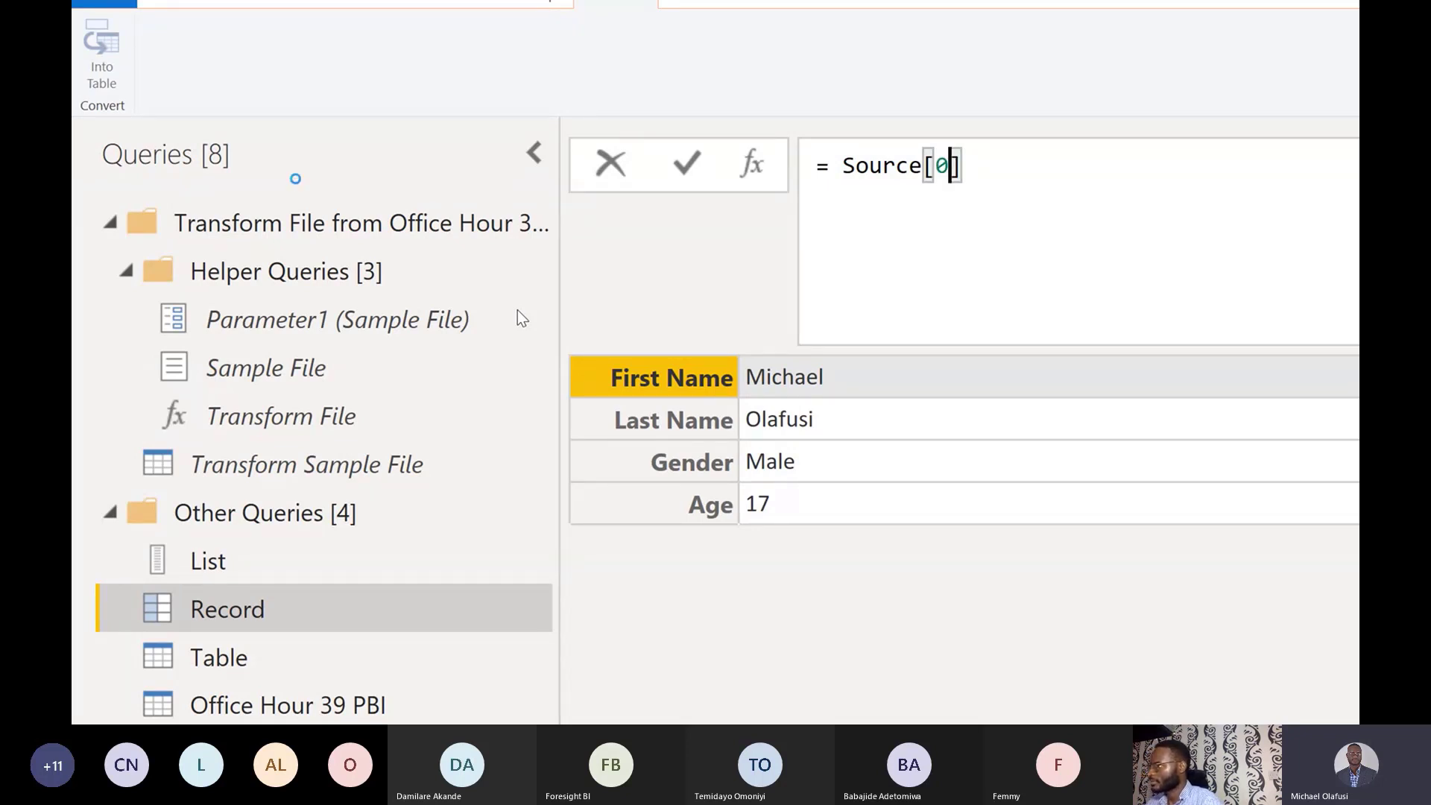
key("Return")
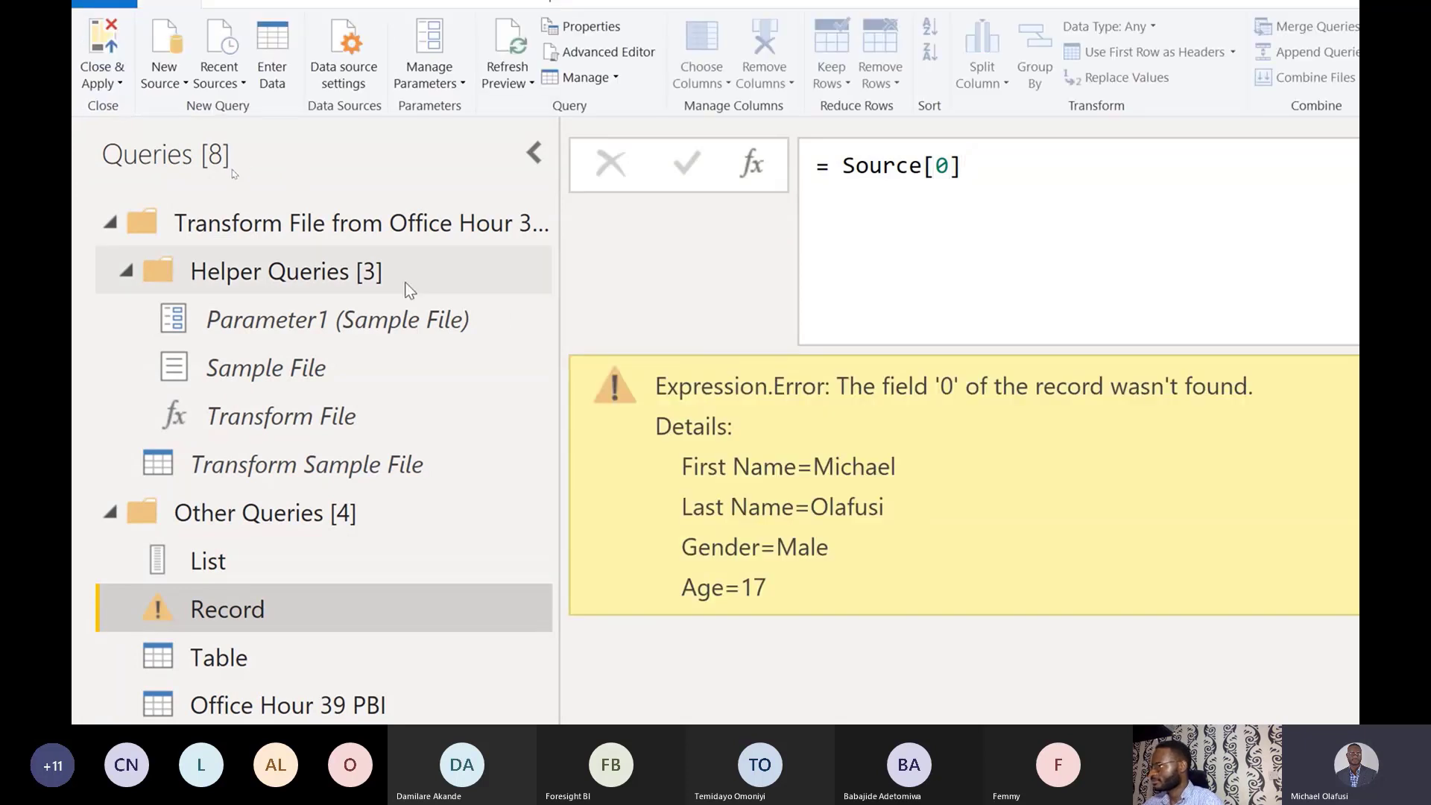
Try Source{0}, then change the step to the field lookup Source[First Name].
left_click(1023, 162)
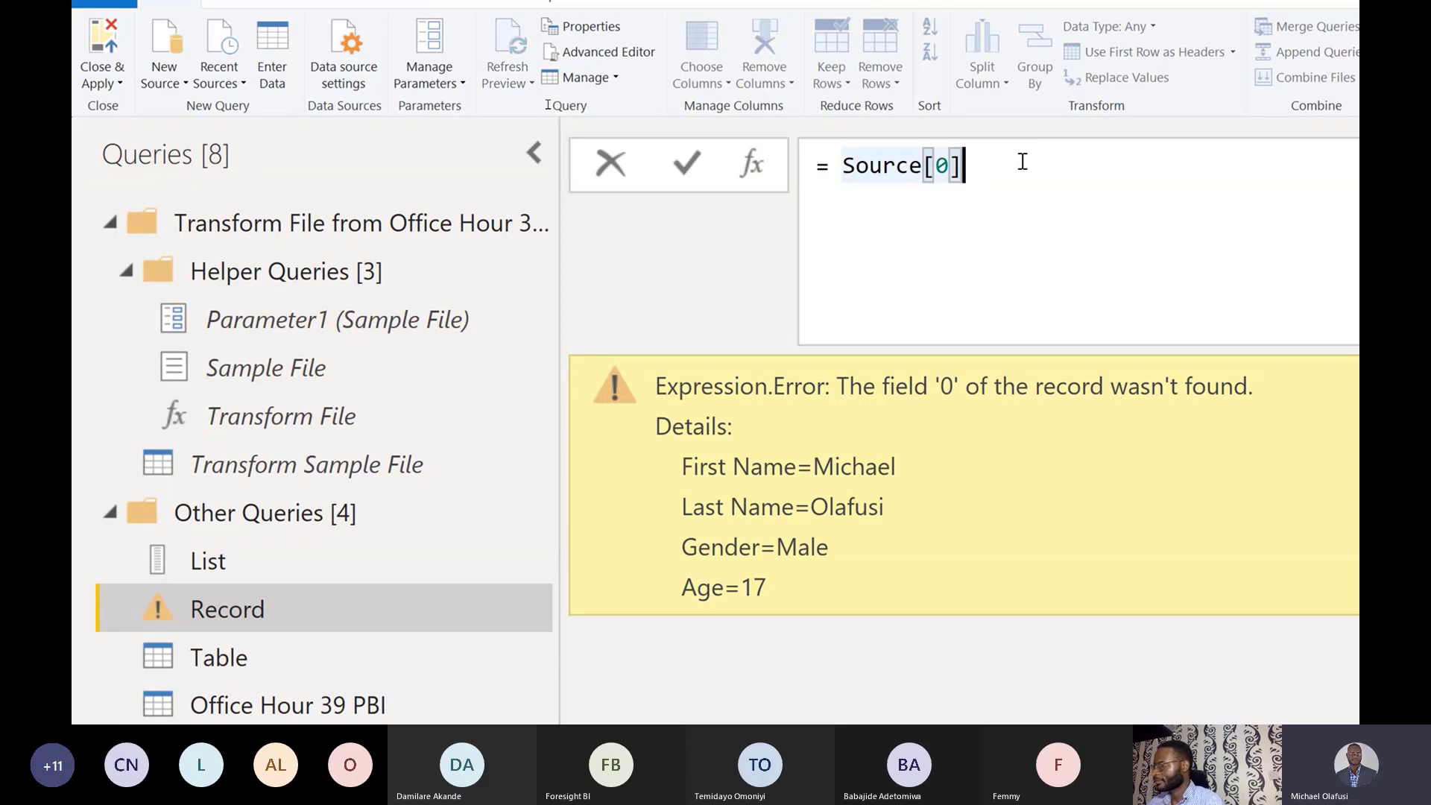
key("BackSpace")
key("BackSpace")
key("BackSpace")
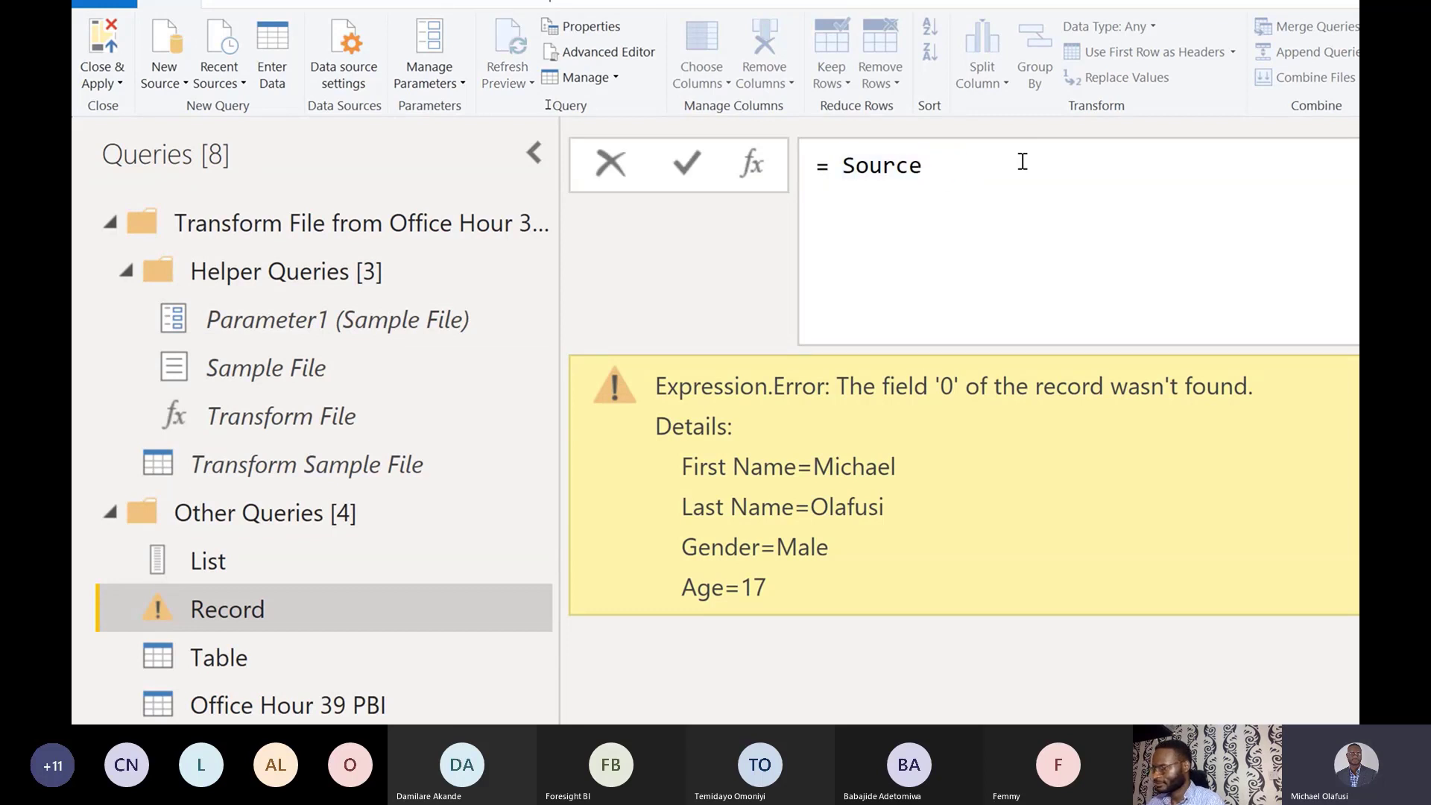
type("{0}")
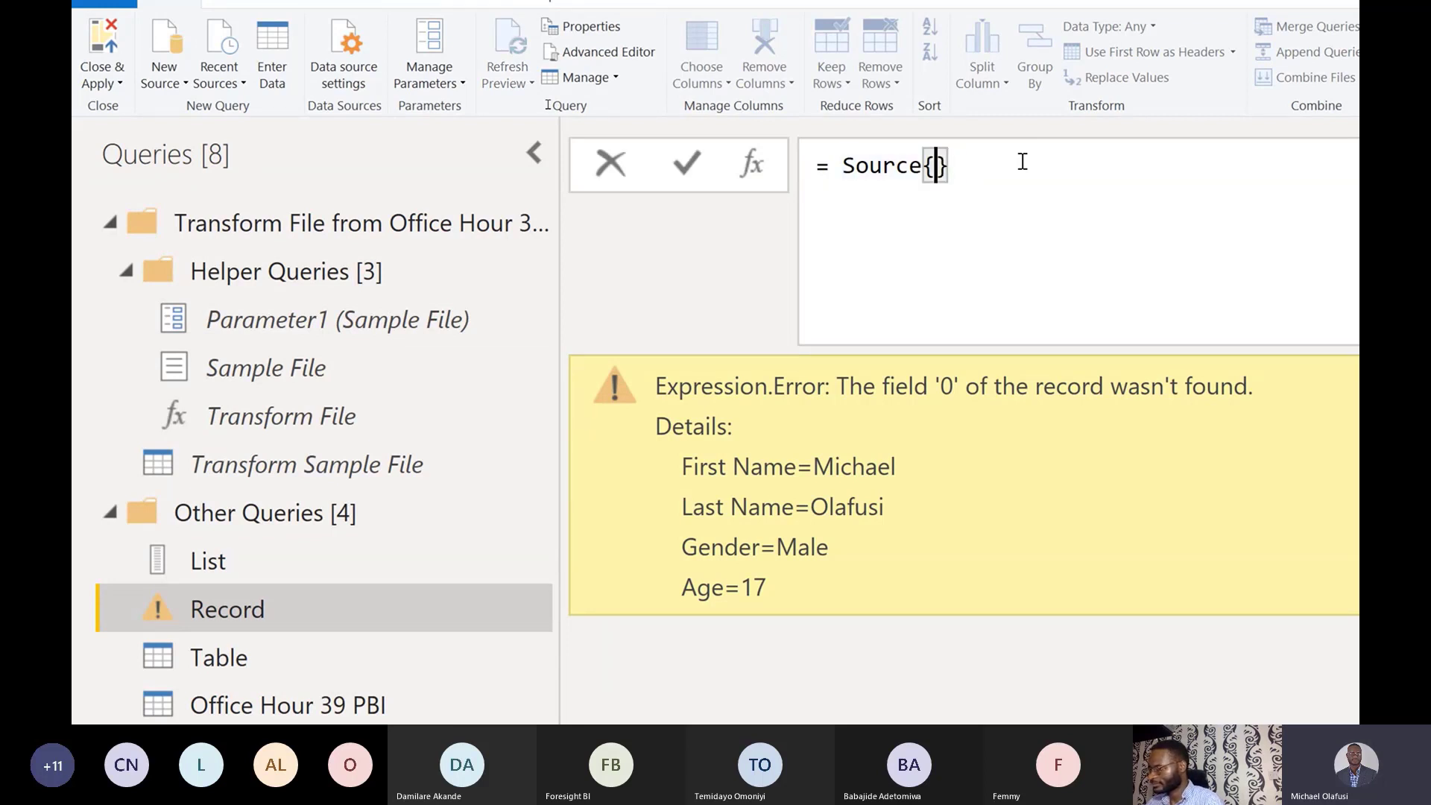
key("Return")
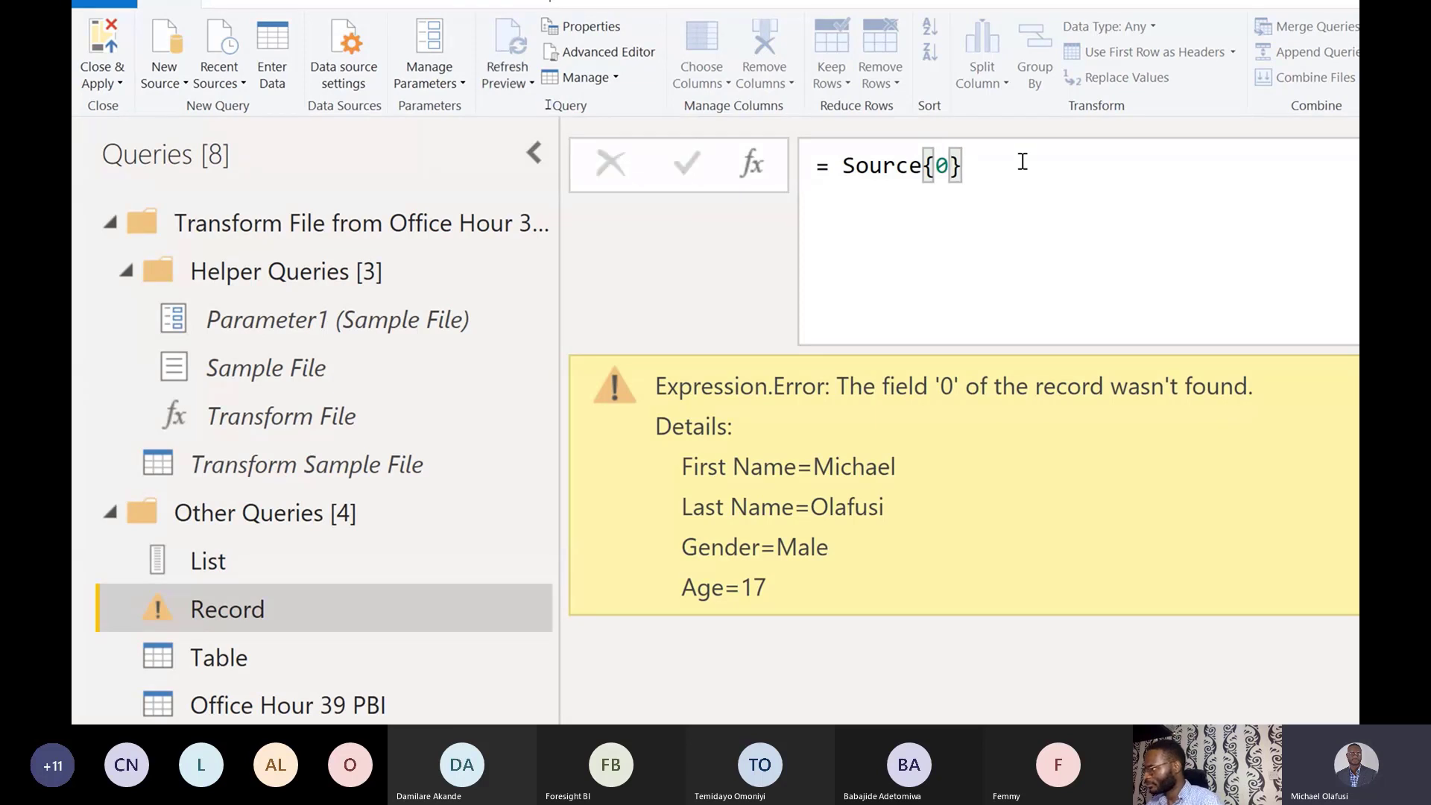
left_click(1022, 162)
key("BackSpace")
key("BackSpace")
key("BackSpace")
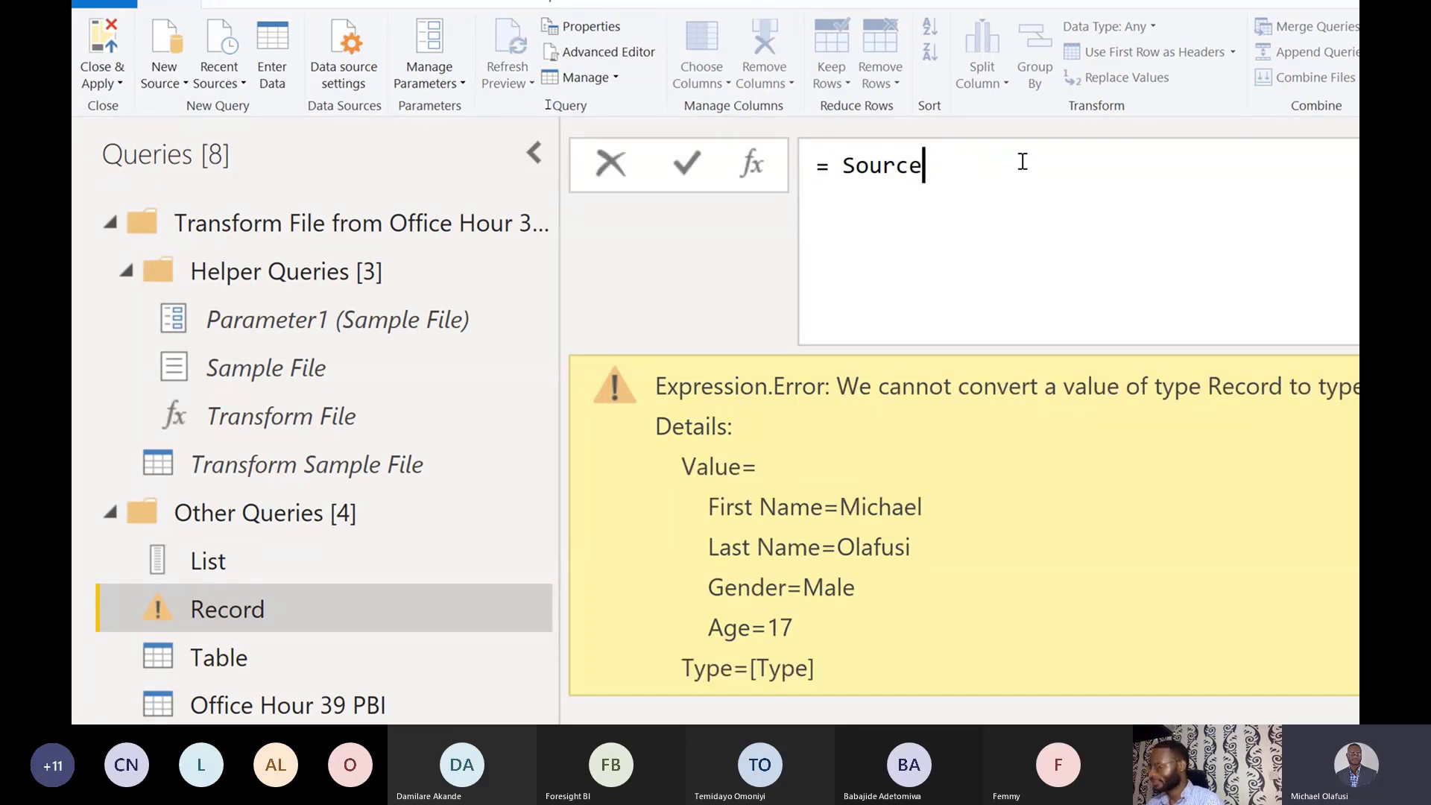
type("[]")
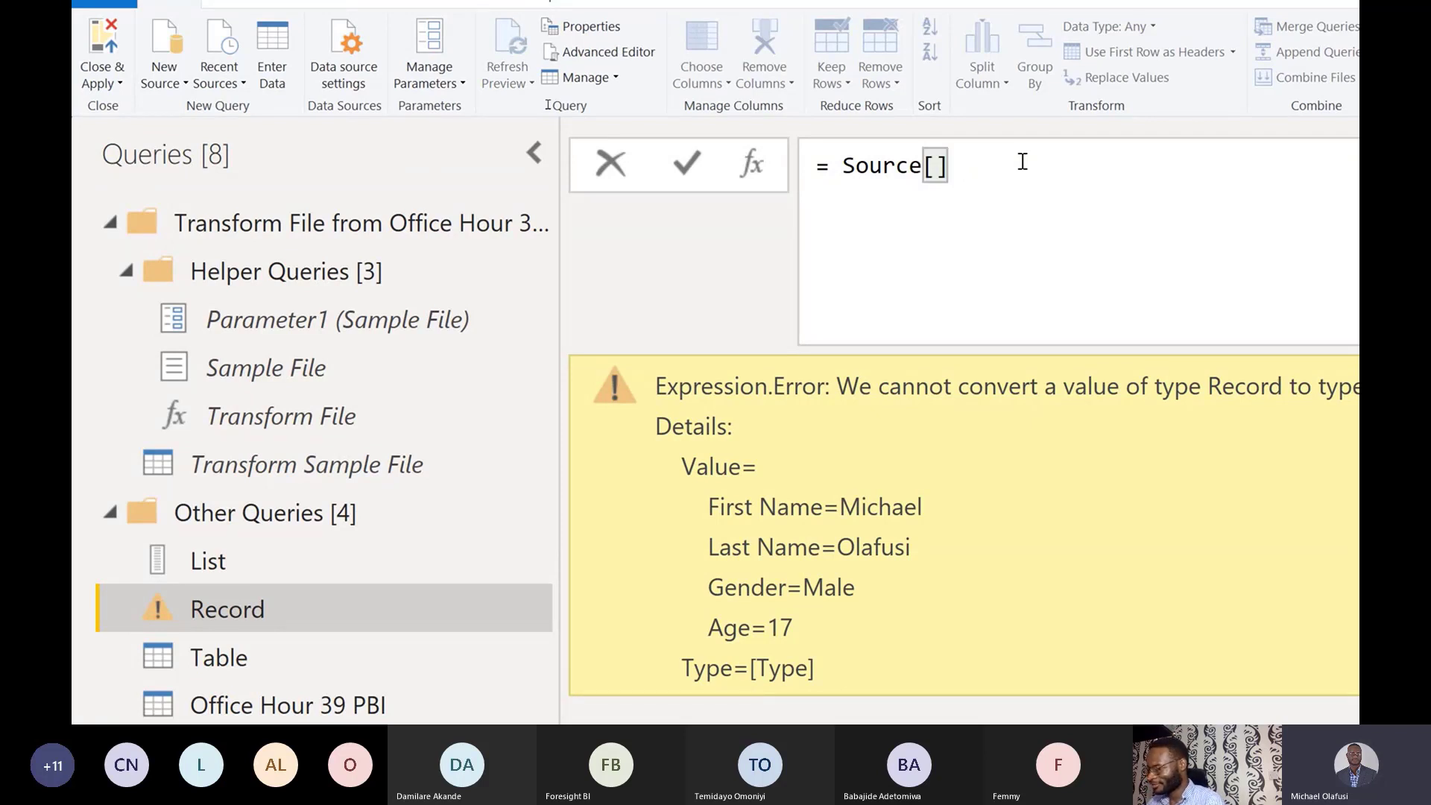
type("First Name")
key("Return")
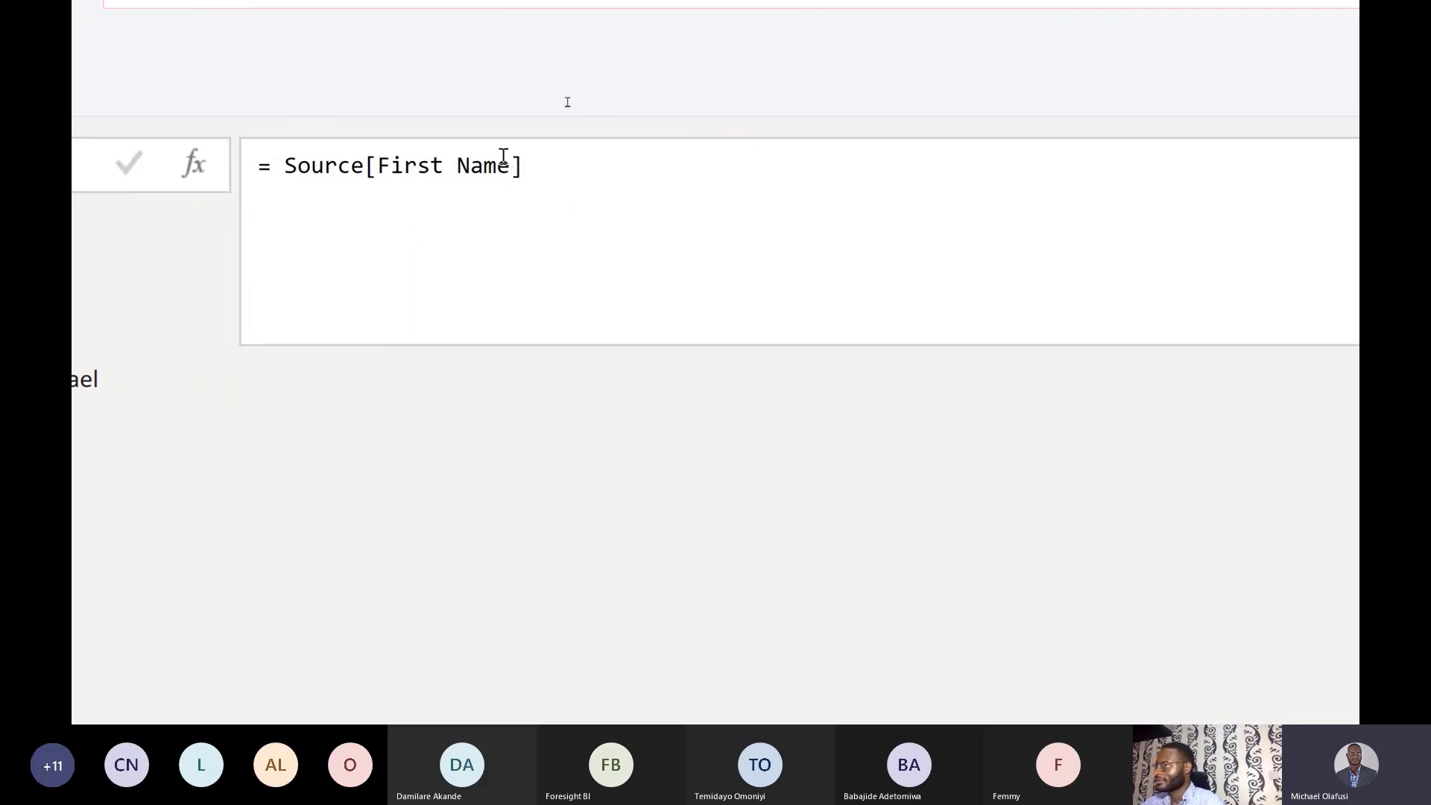
Change the lookup to Source[Age], returning 17, then view the List query.
left_click_drag(511, 165, 379, 167)
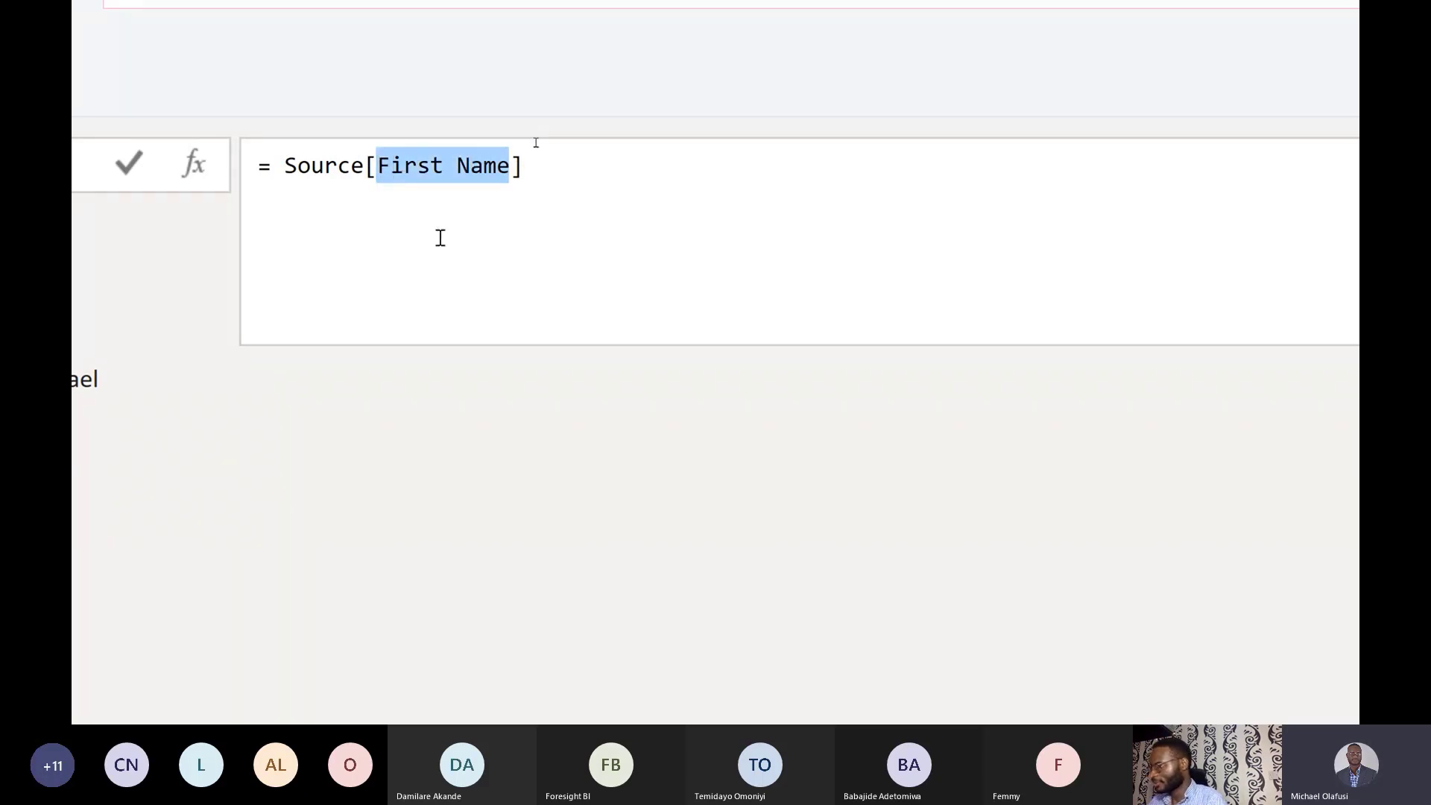
type("Age")
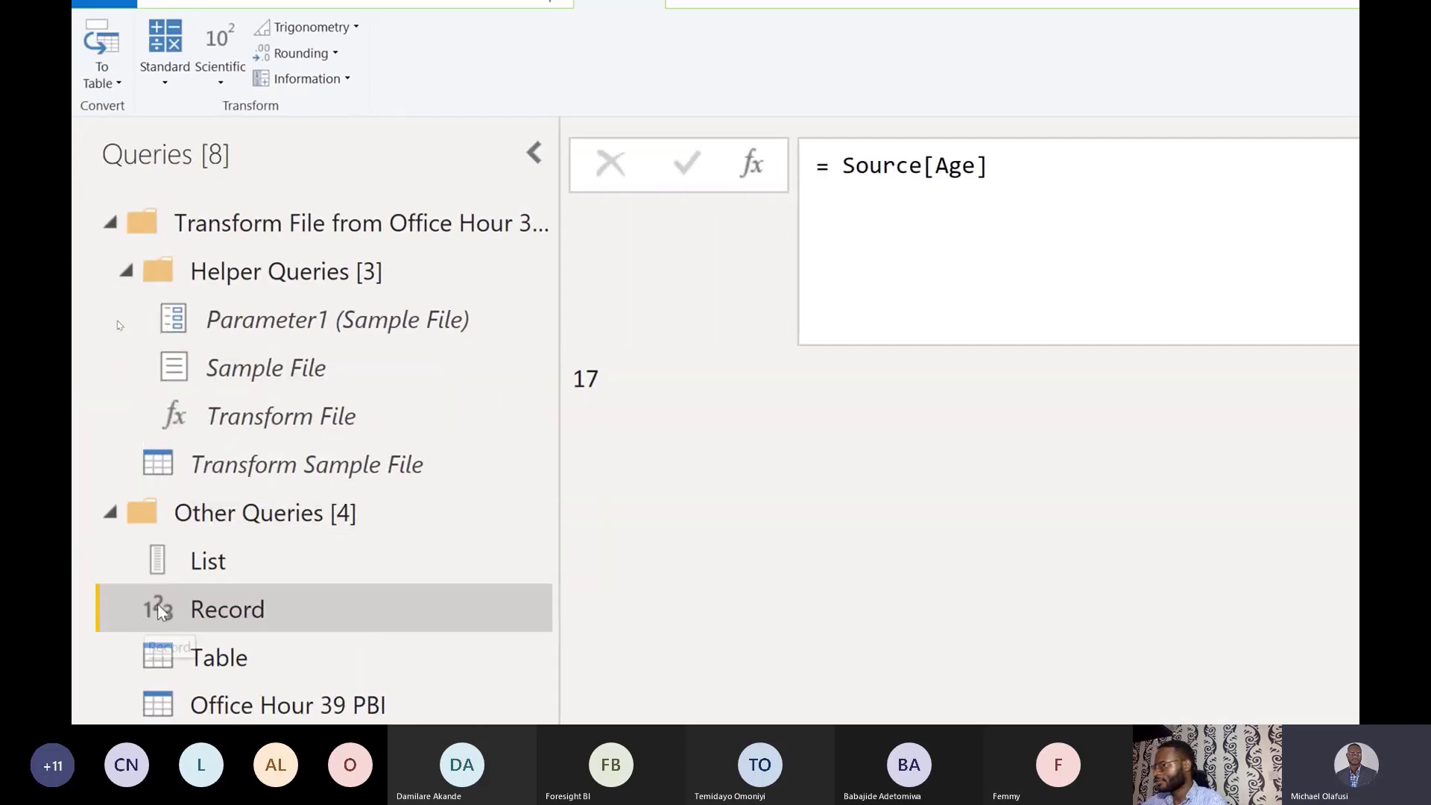
left_click(189, 561)
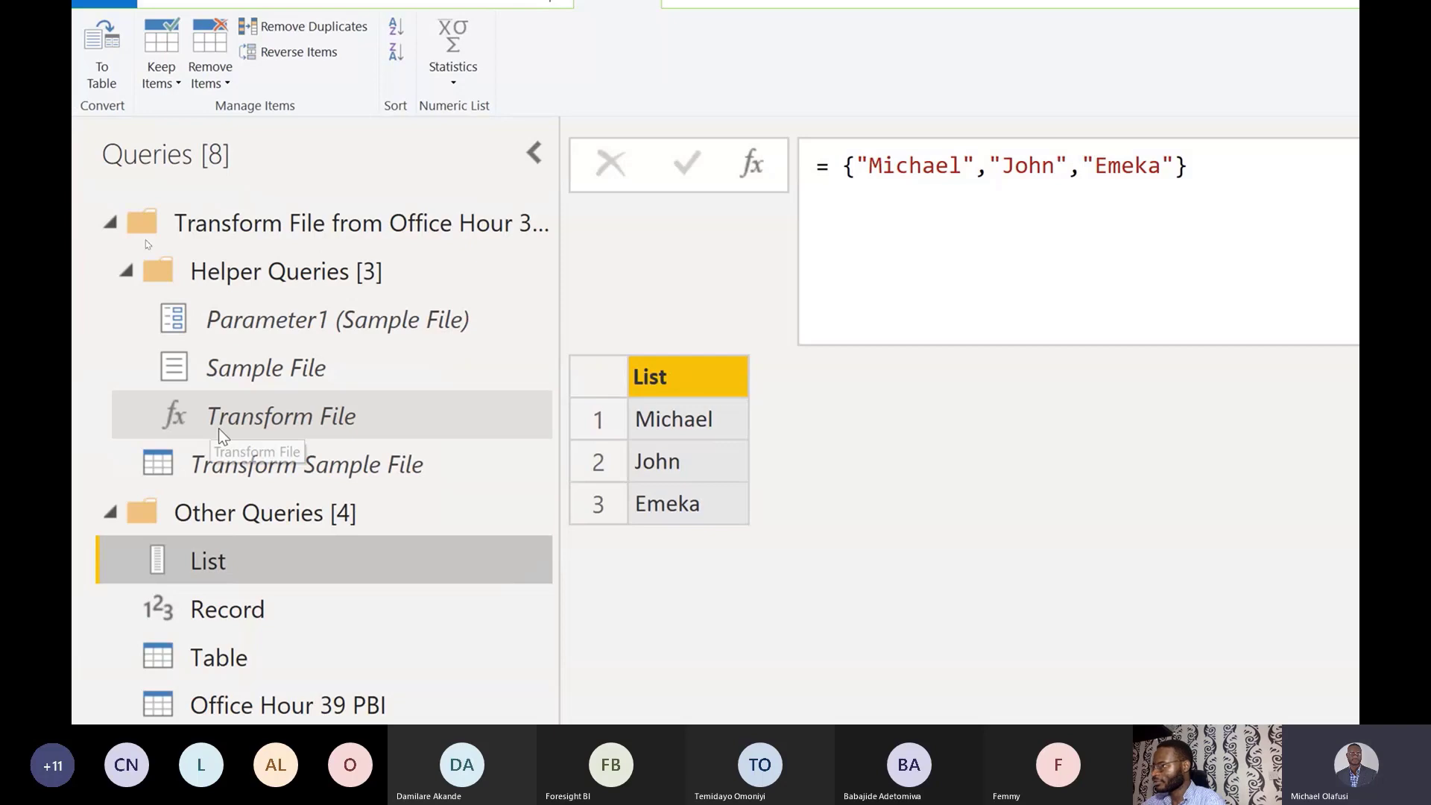
Review the Transform Sample File and Office Hour 39 PBI queries, then switch to the sample workbook.
left_click(224, 463)
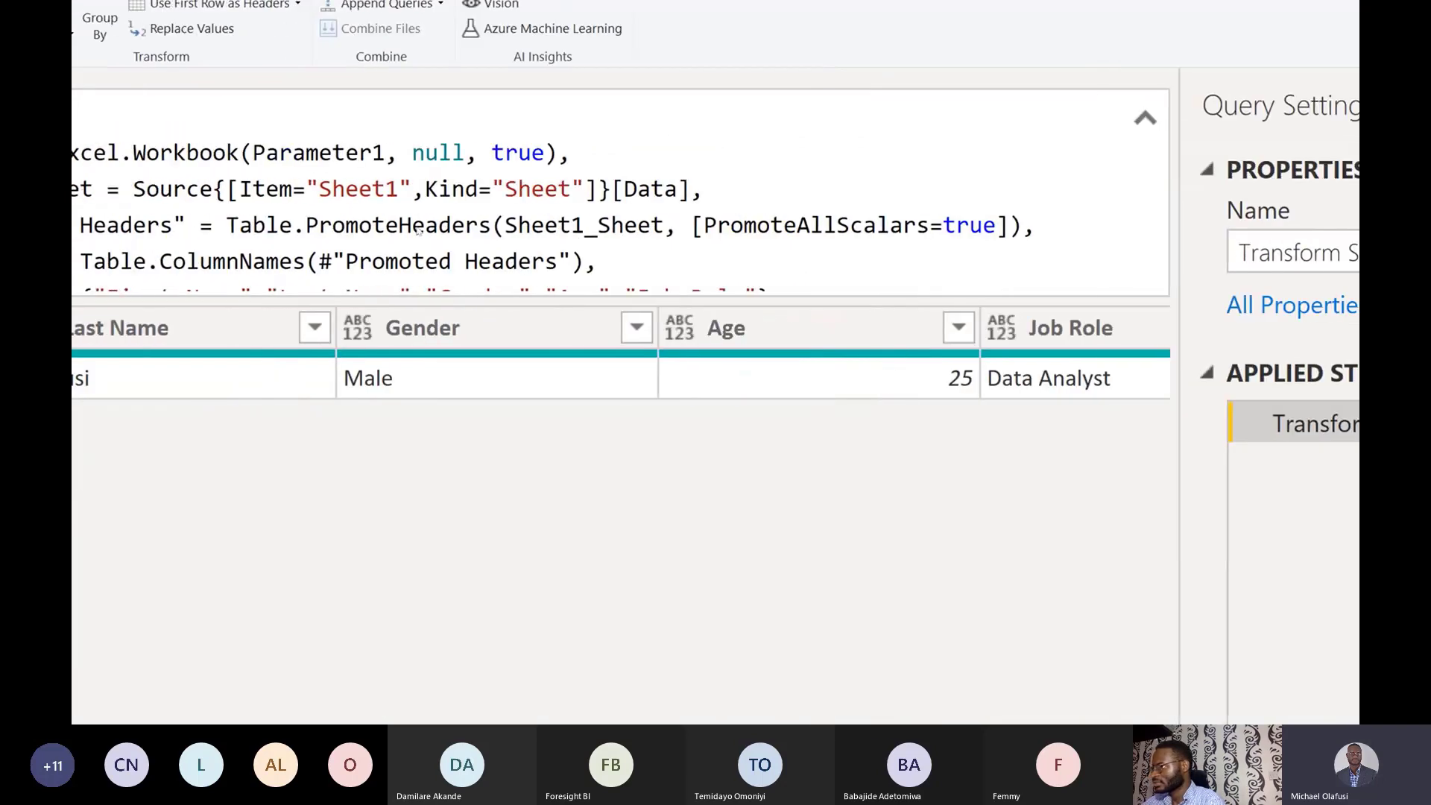
left_click(228, 632)
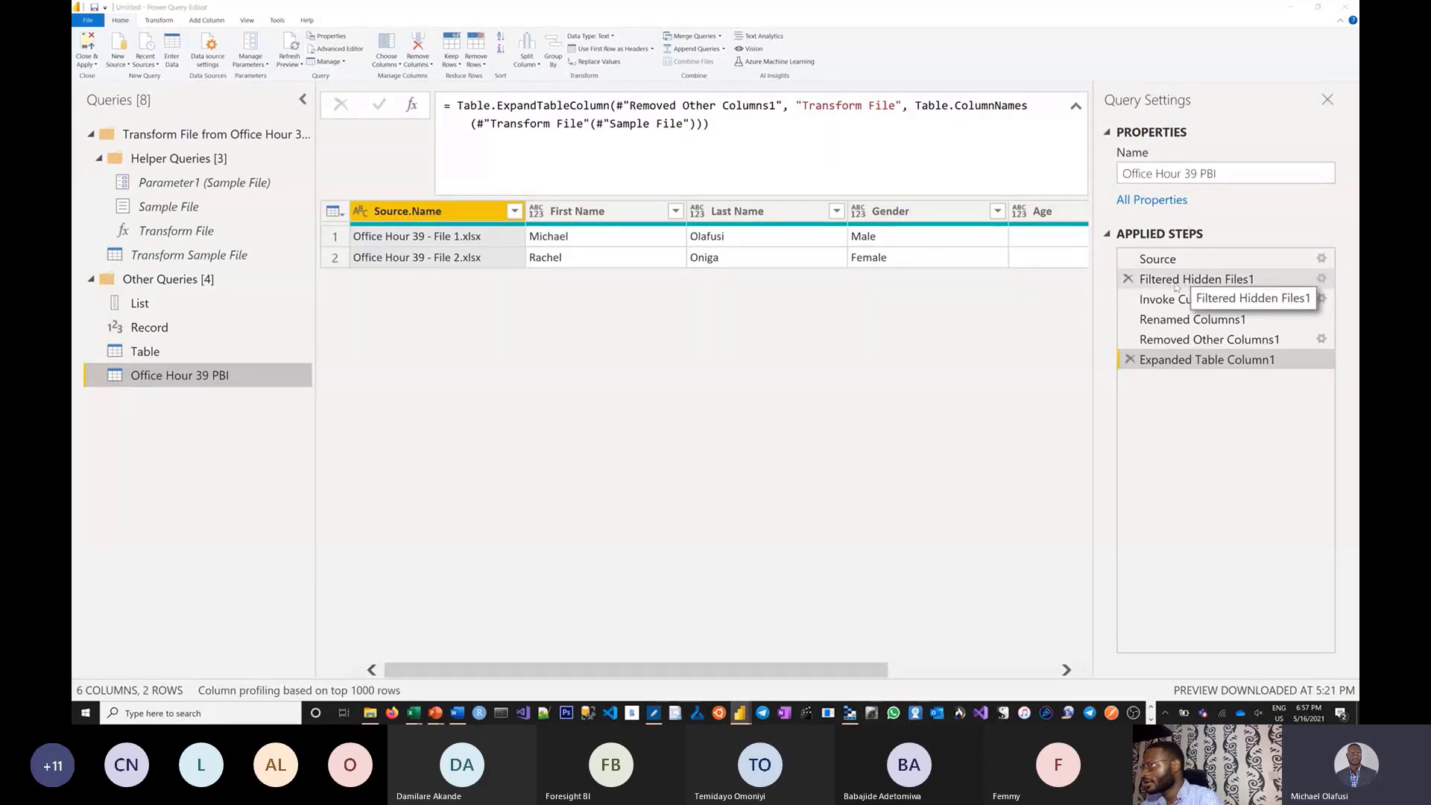
key("alt+Tab")
key("alt+Tab")
key("alt+Tab")
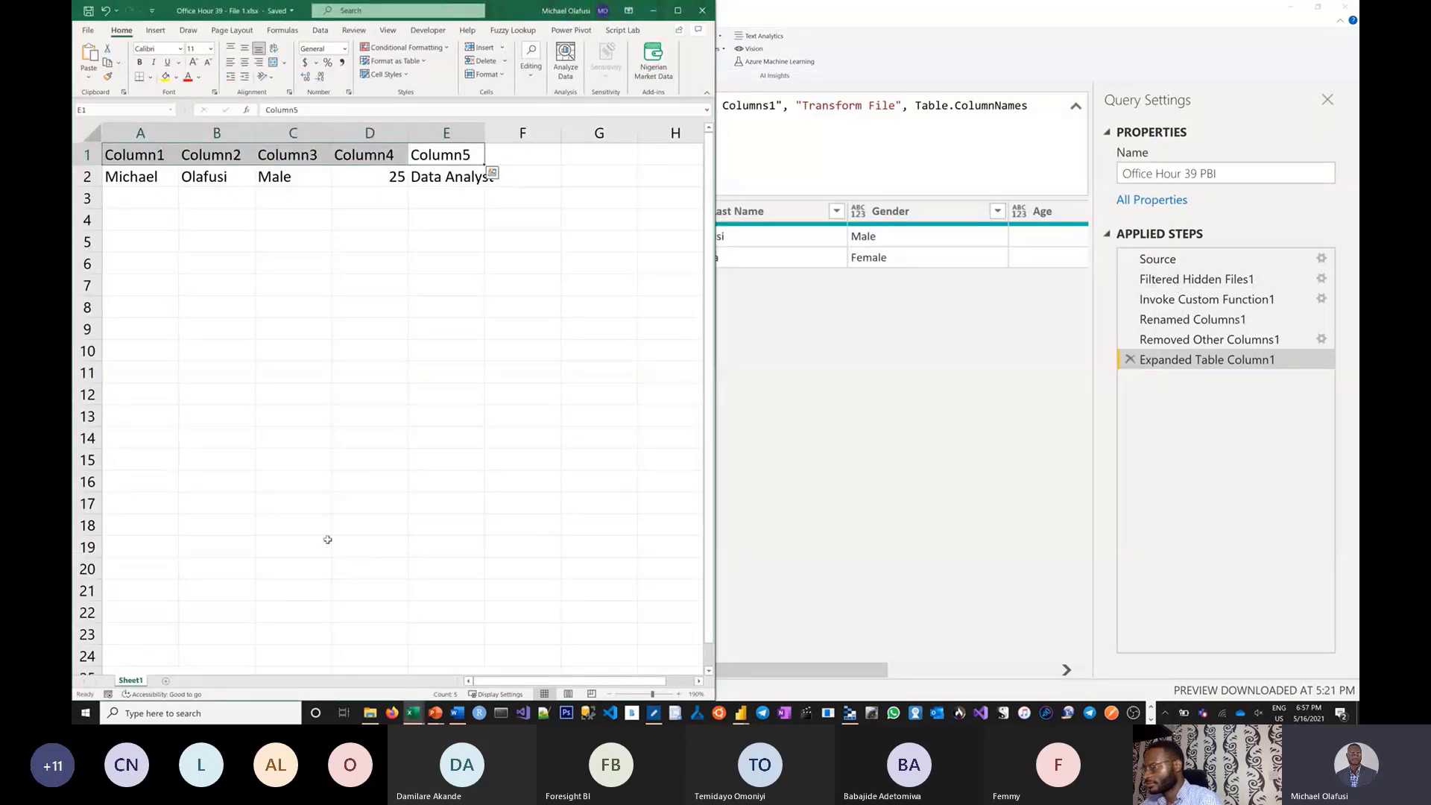
Rename File 1's Sheet1 worksheet to Abuja.
key("alt+Tab")
key("alt+Tab")
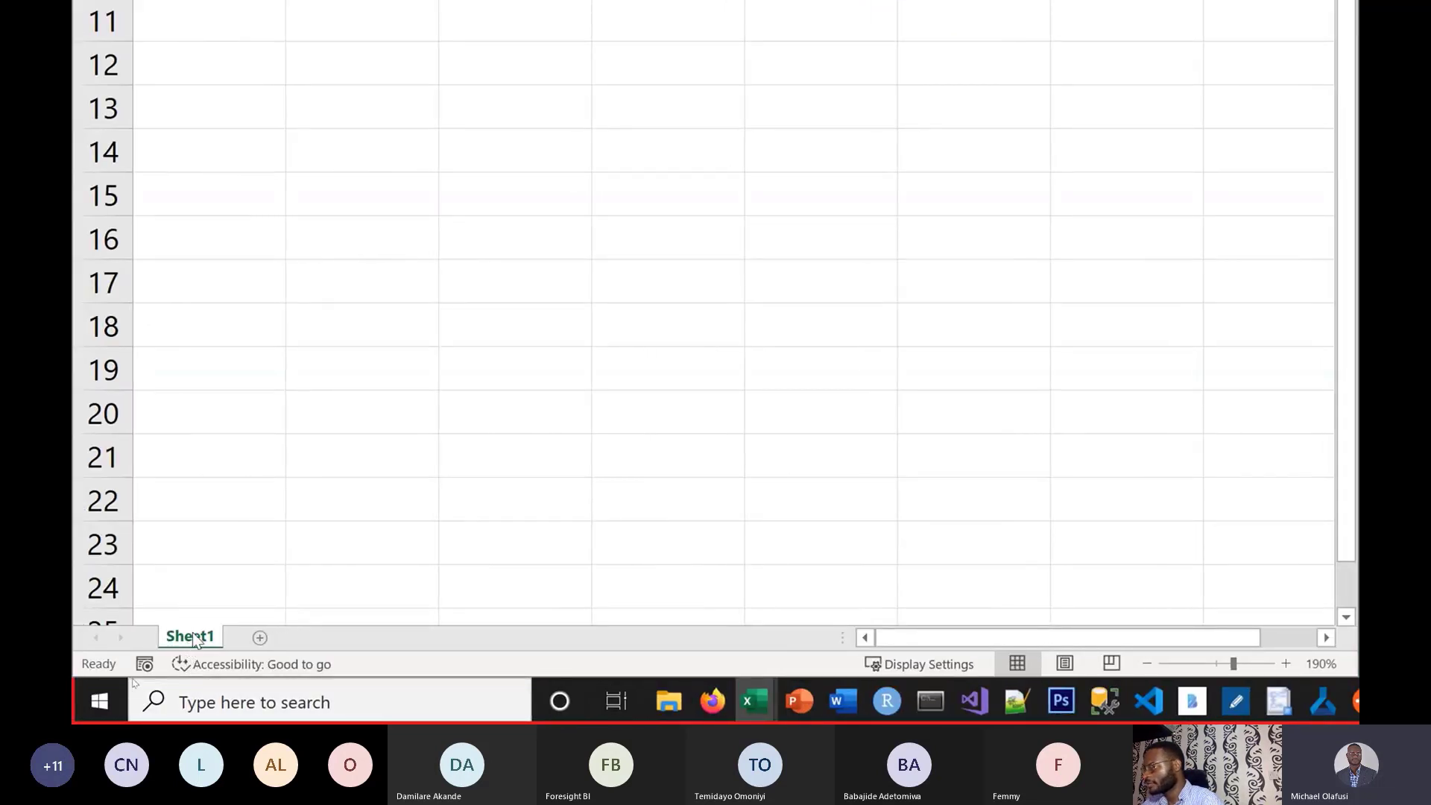
left_click(195, 640)
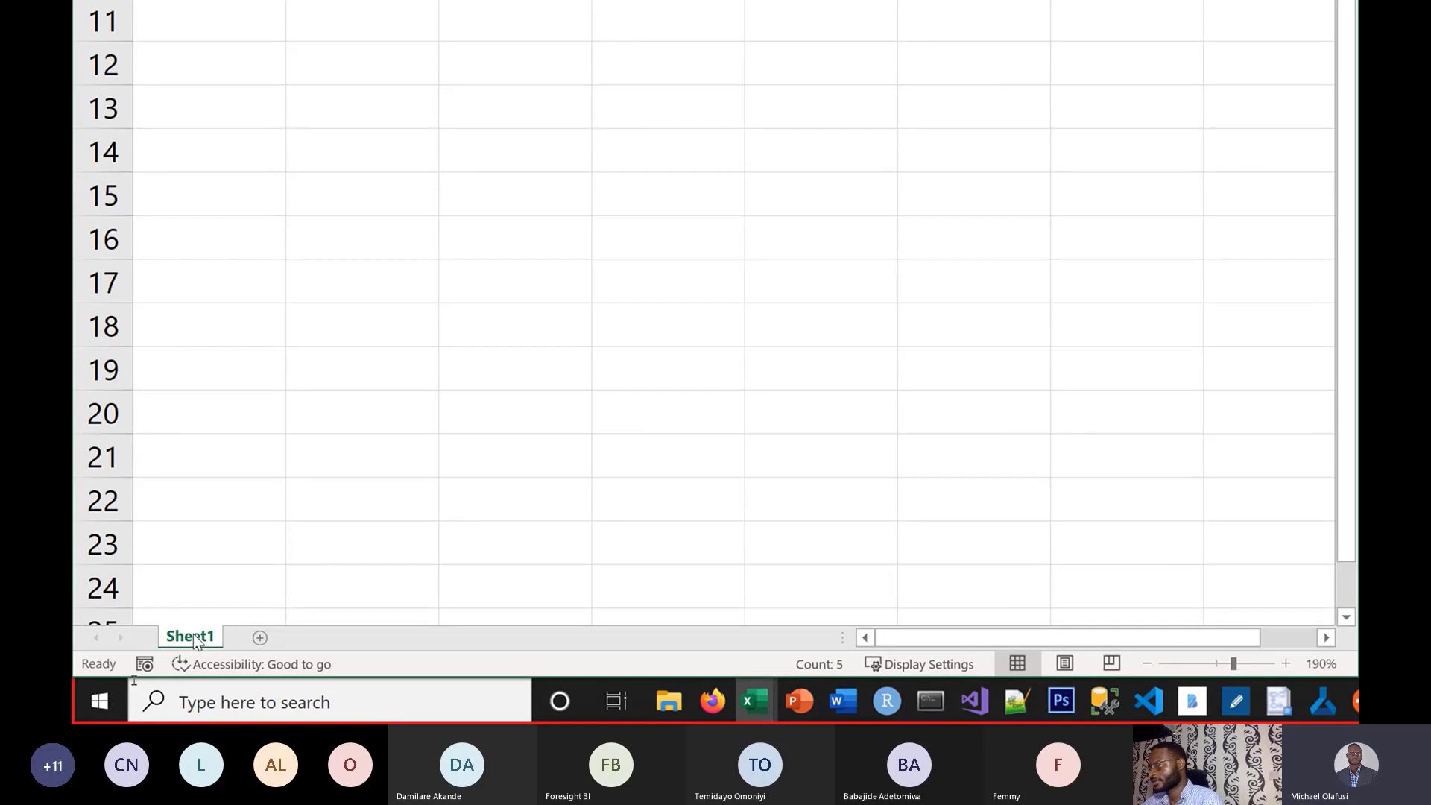
double_click(195, 638)
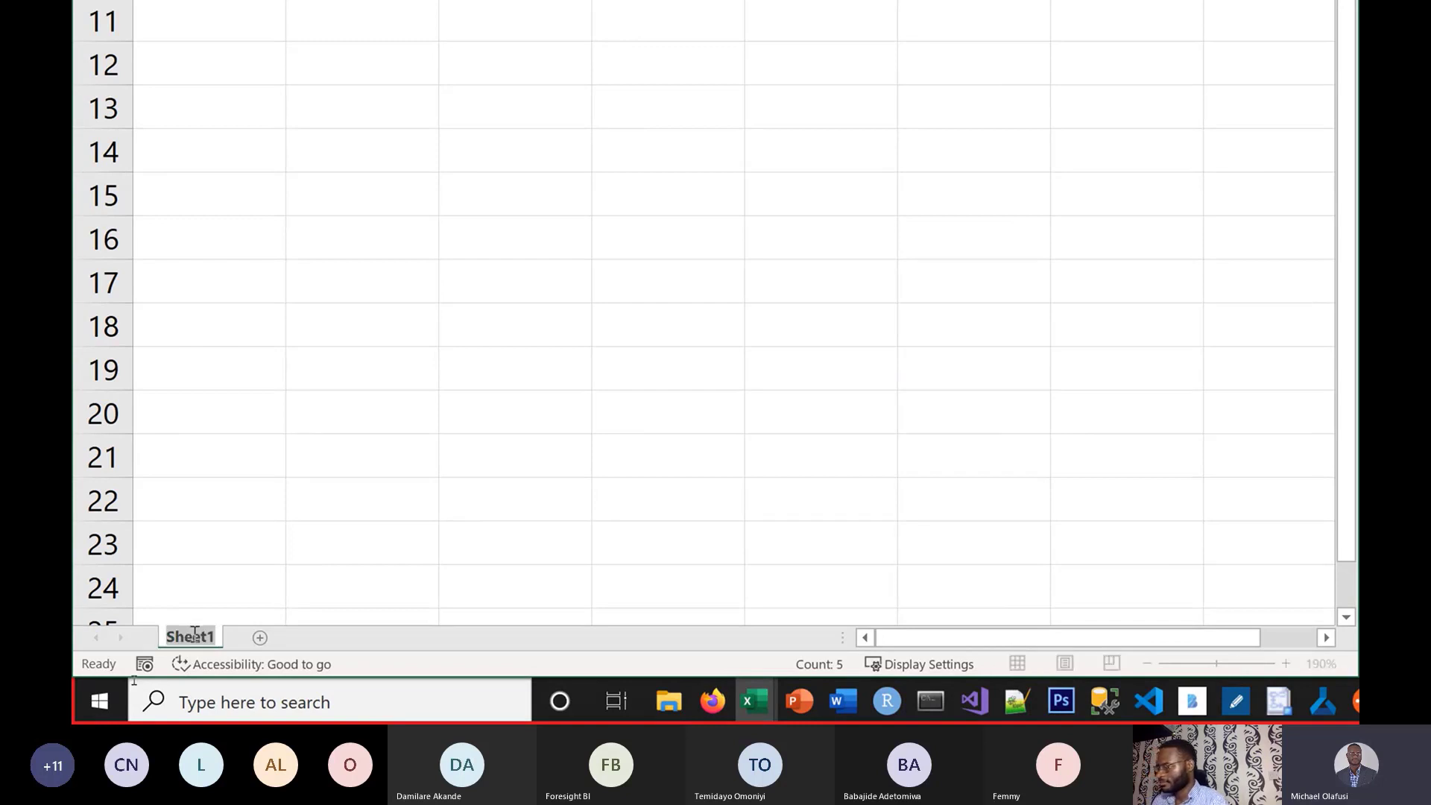
type("Abuj")
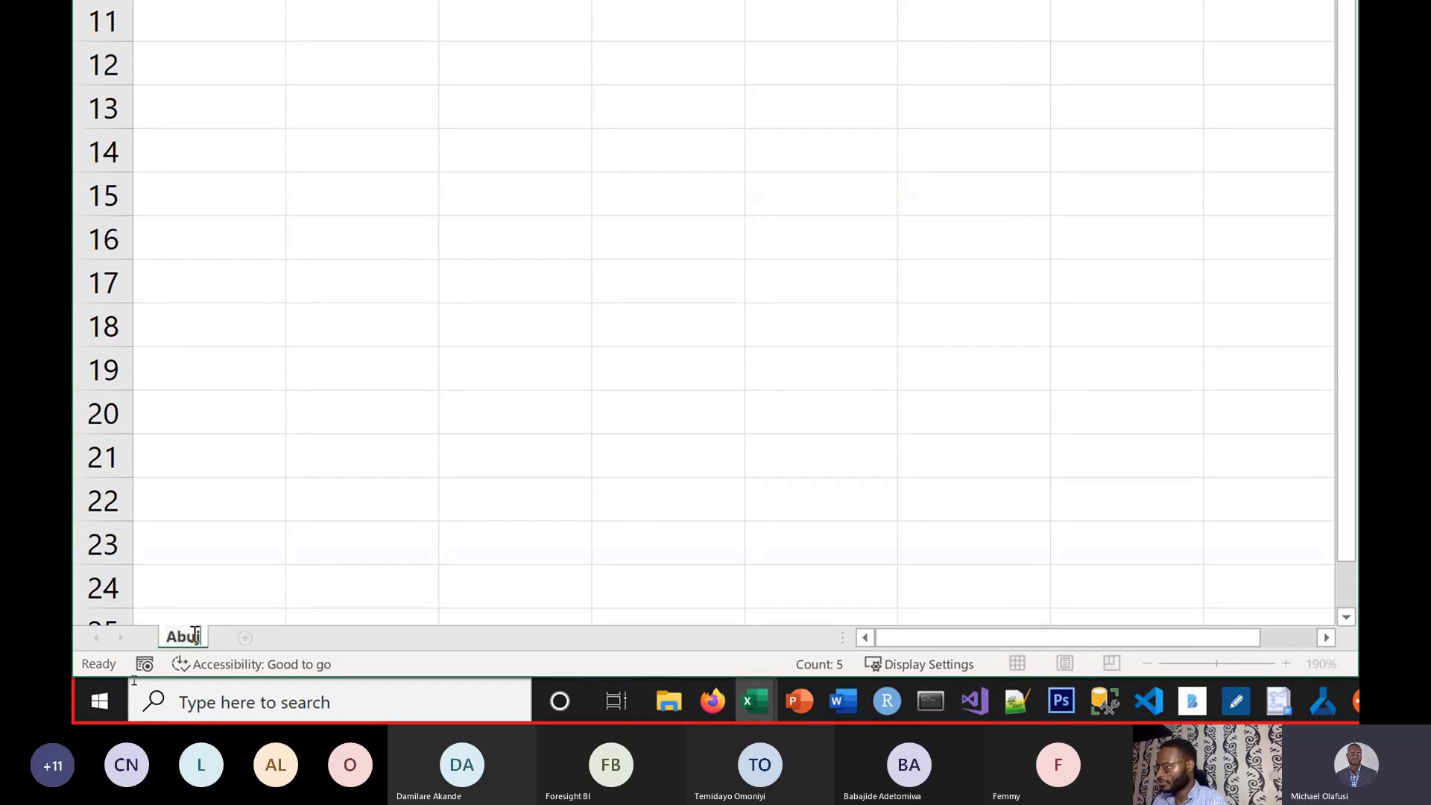
type("a")
key("Return")
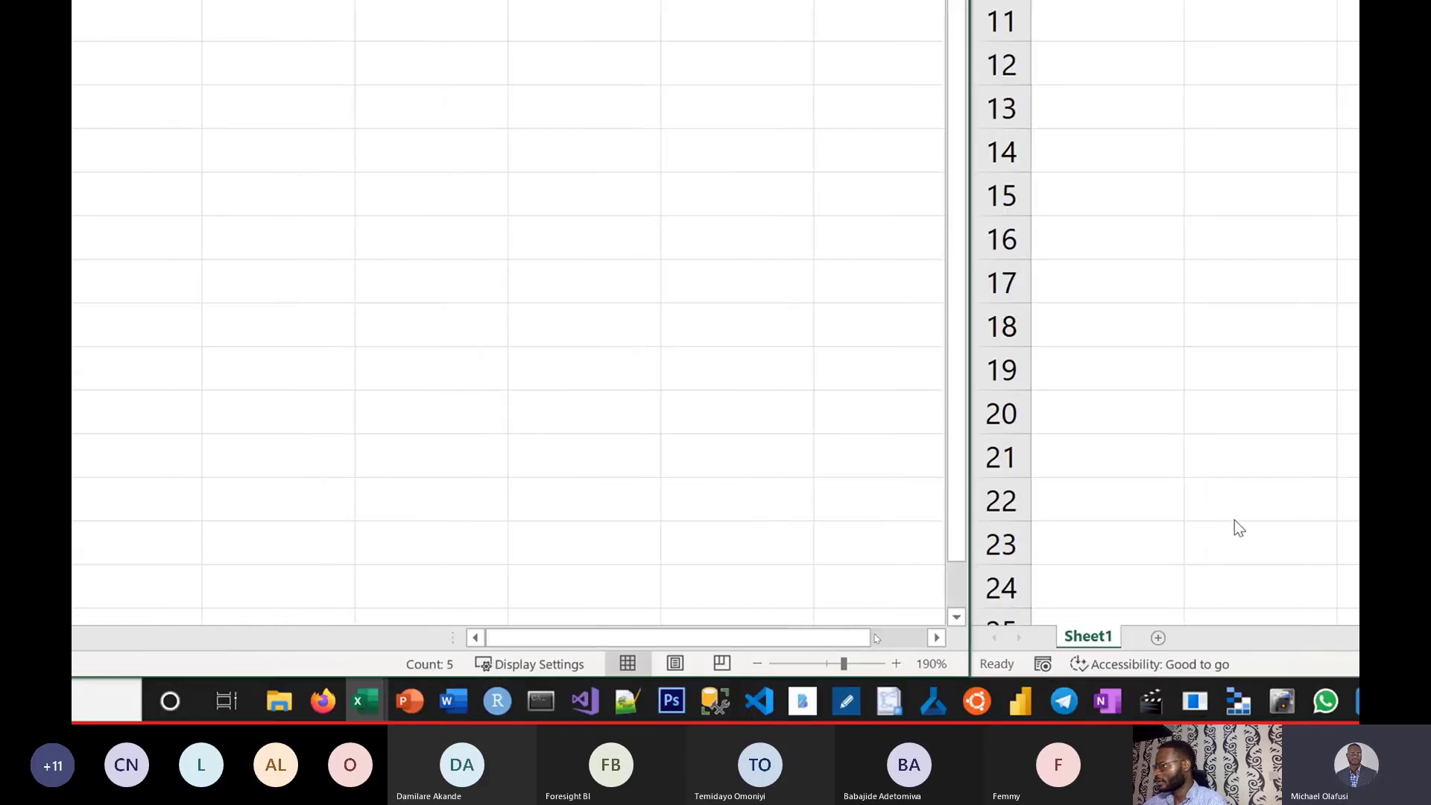
Rename File 2's Sheet1 worksheet to Lagos and check both workbooks.
left_click(1012, 637)
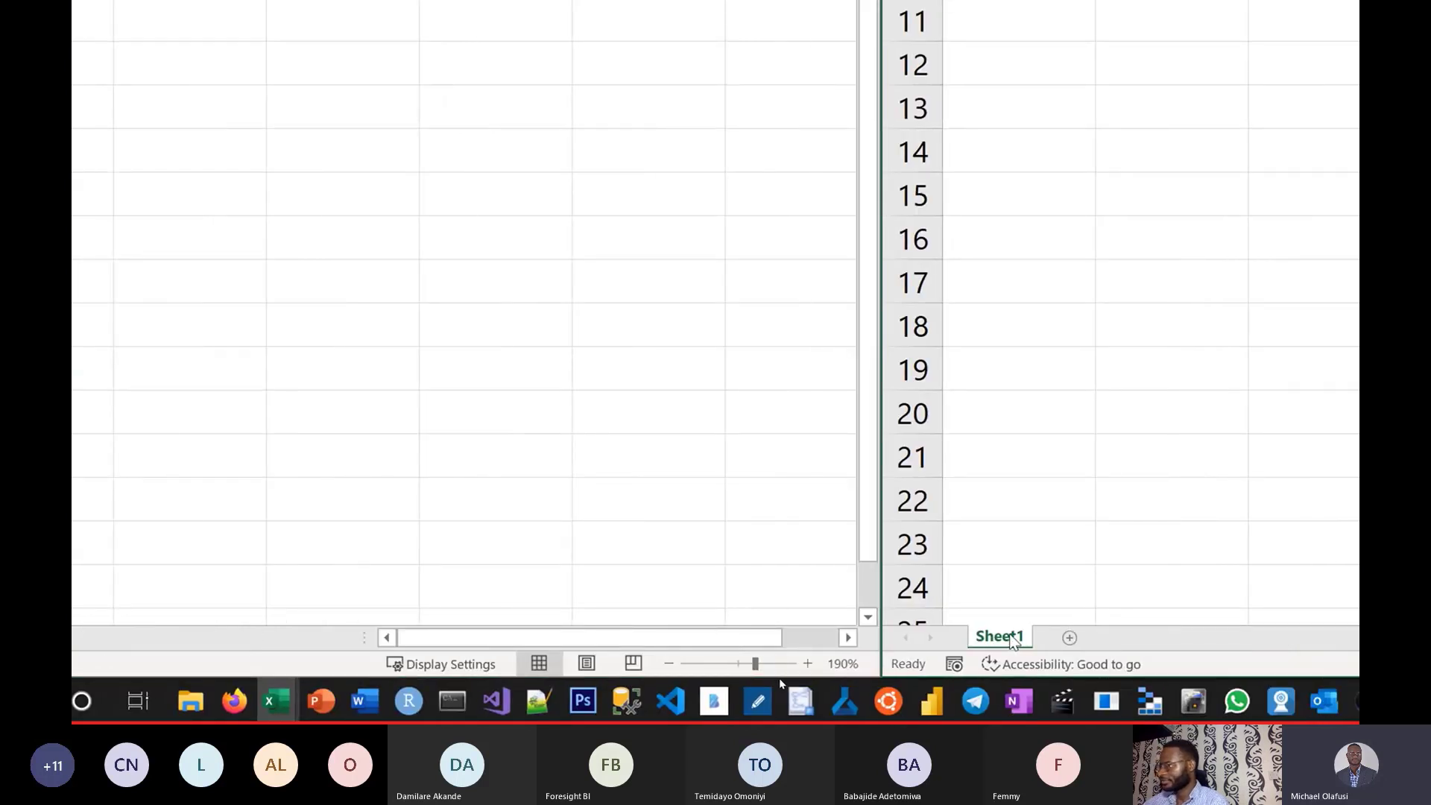
double_click(1011, 637)
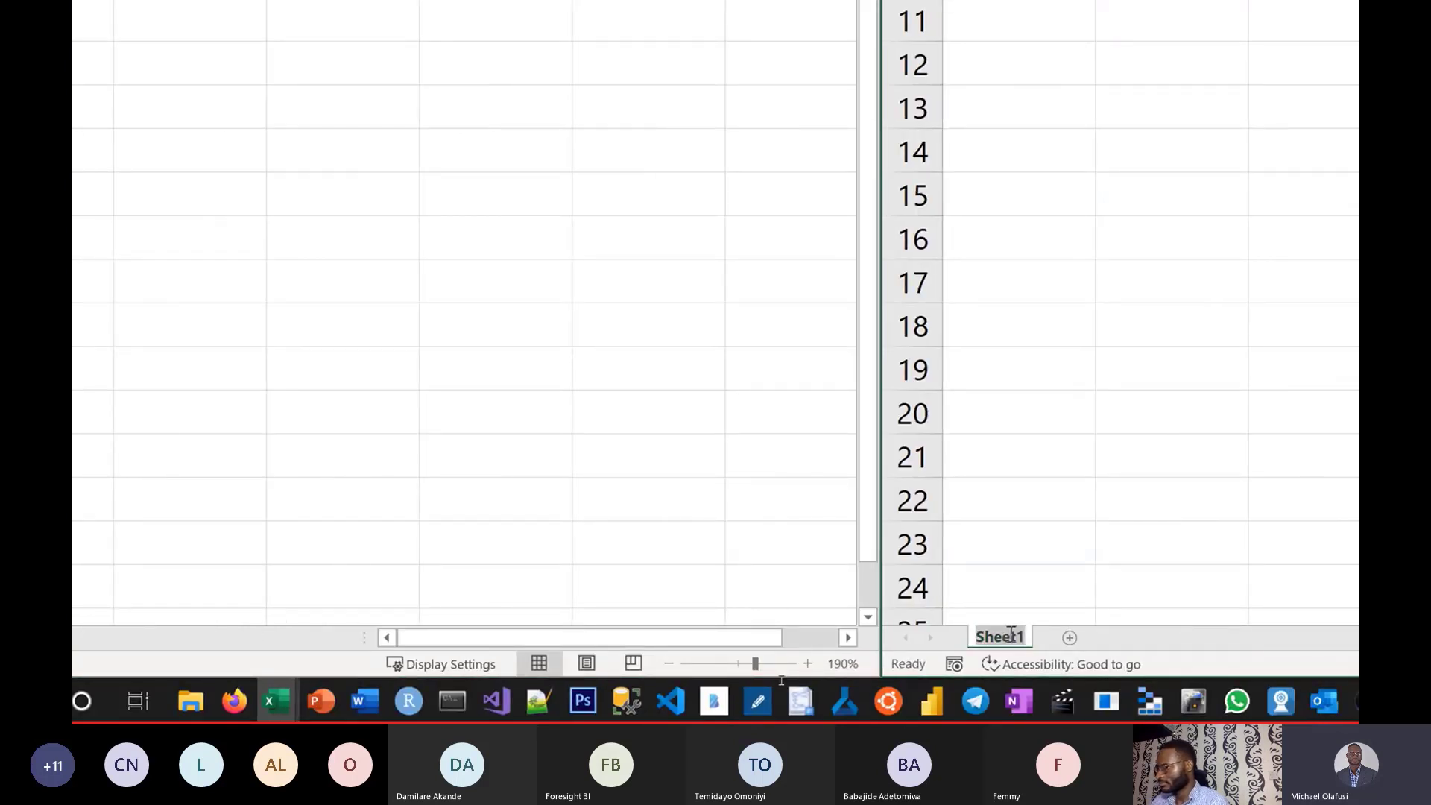
type("Lagos")
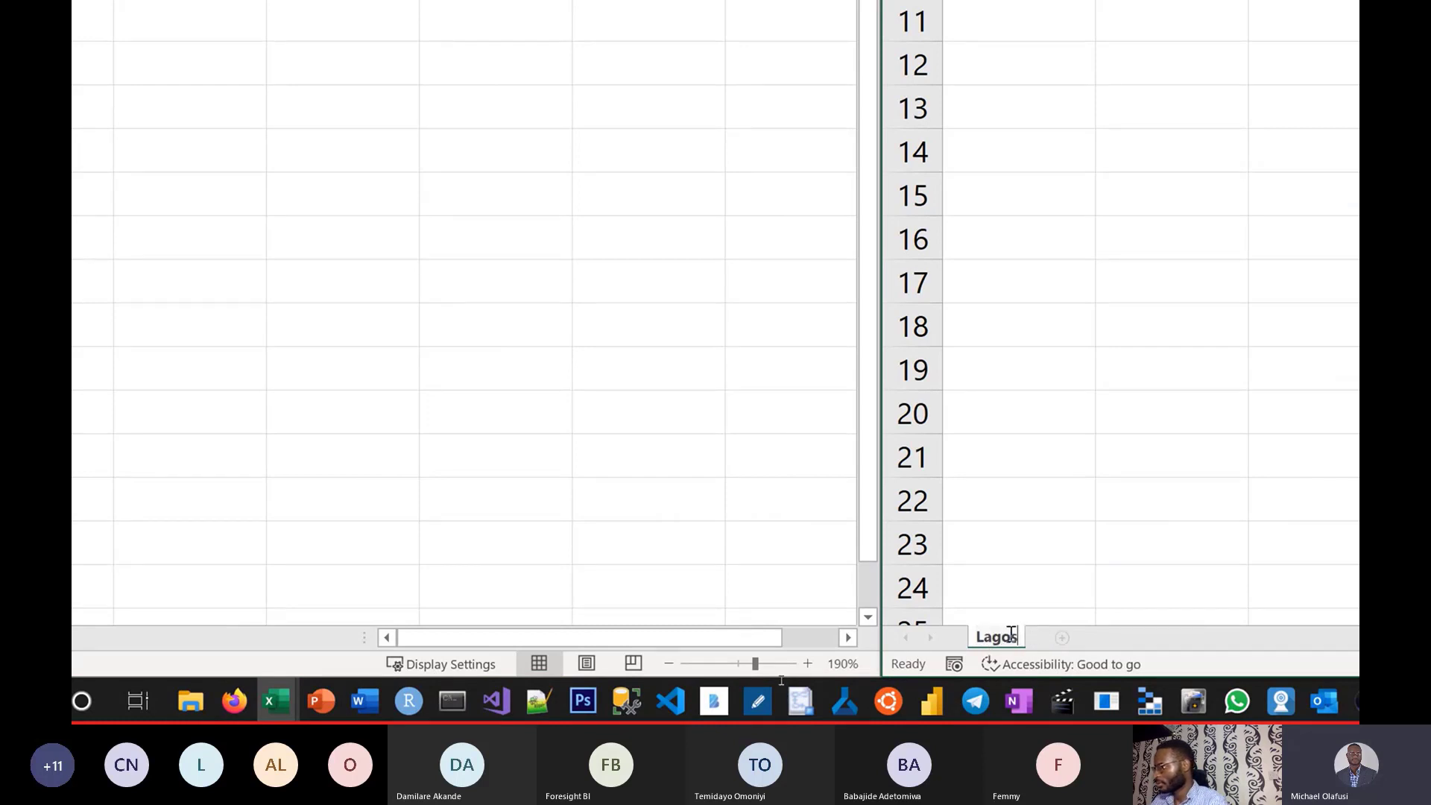
key("Return")
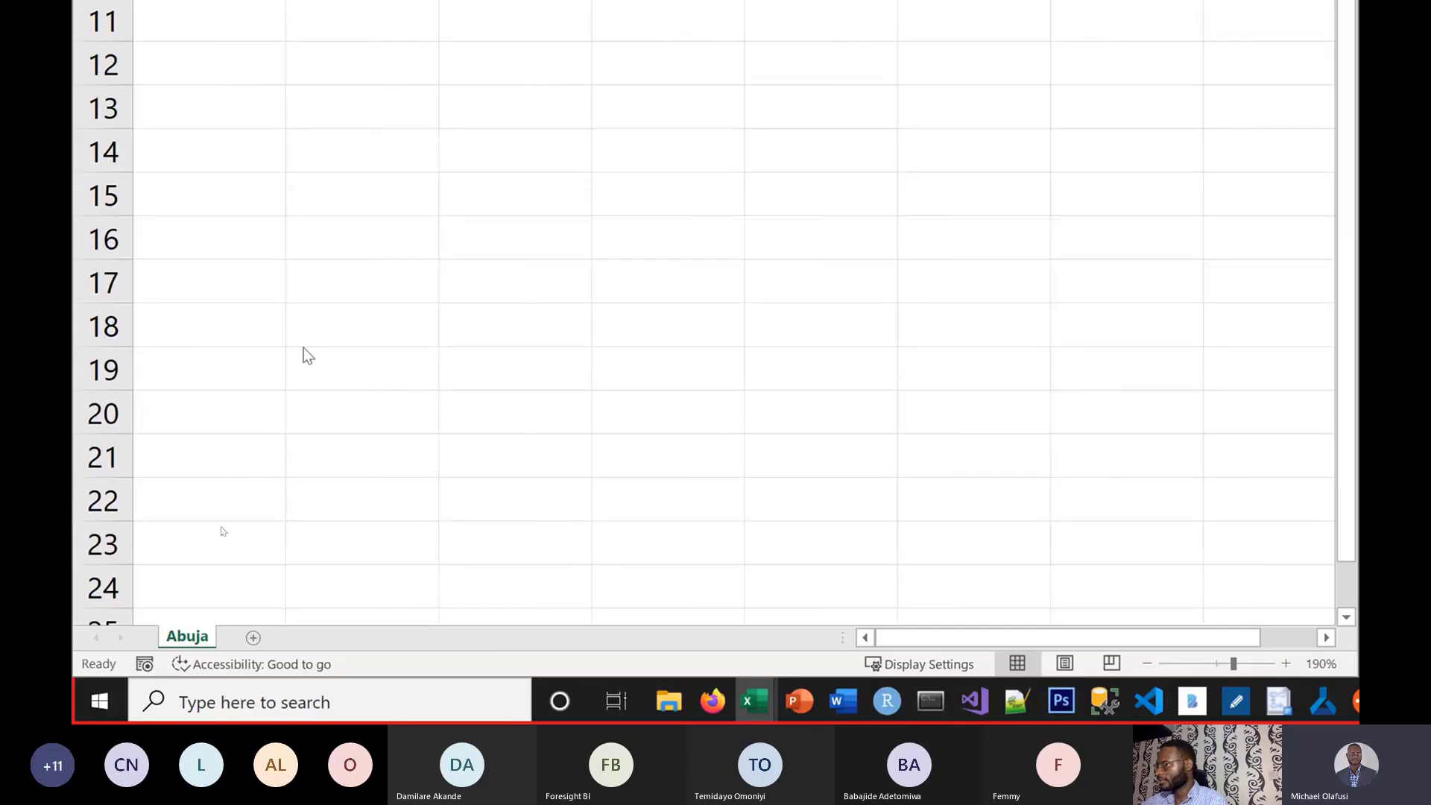
left_click(370, 328)
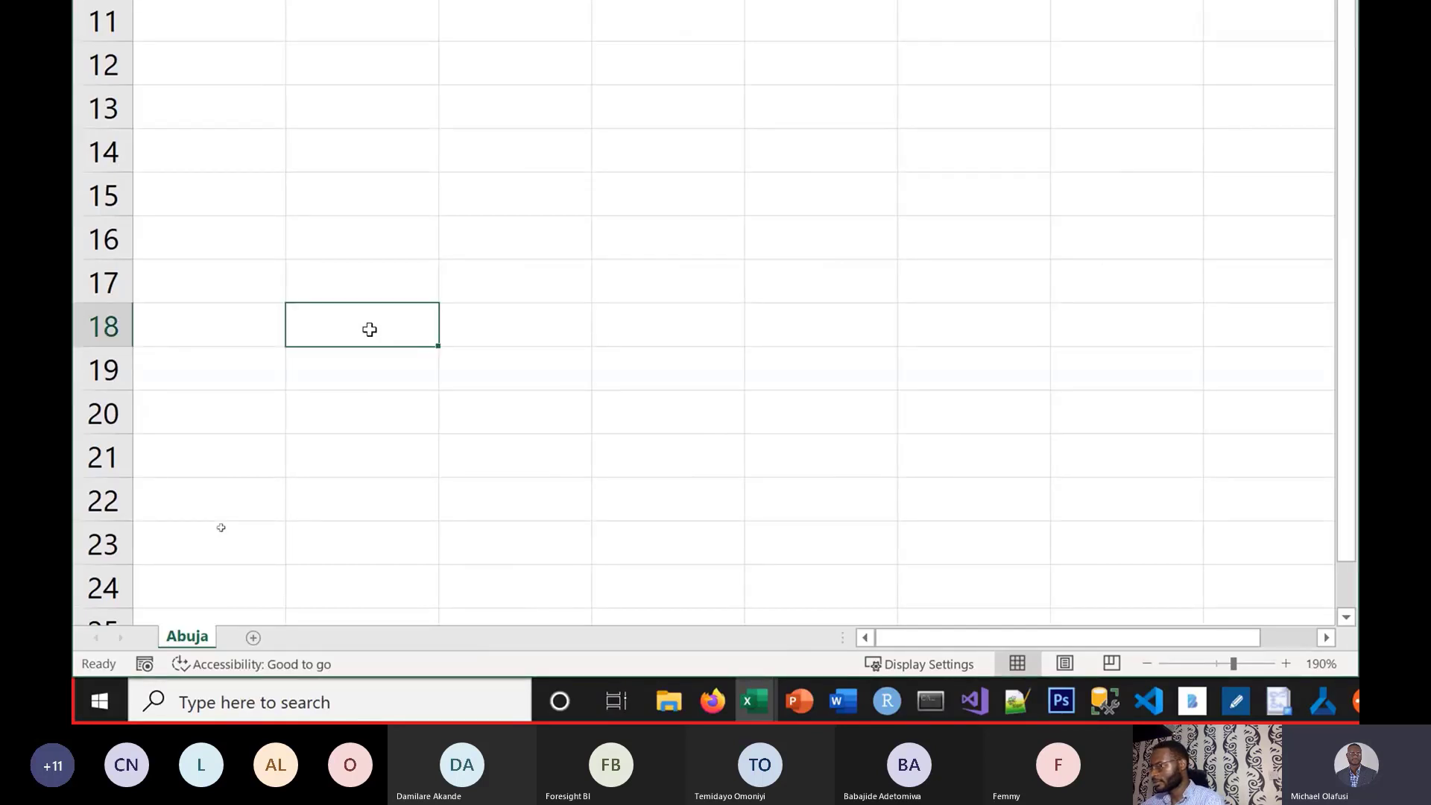
left_click(1172, 330)
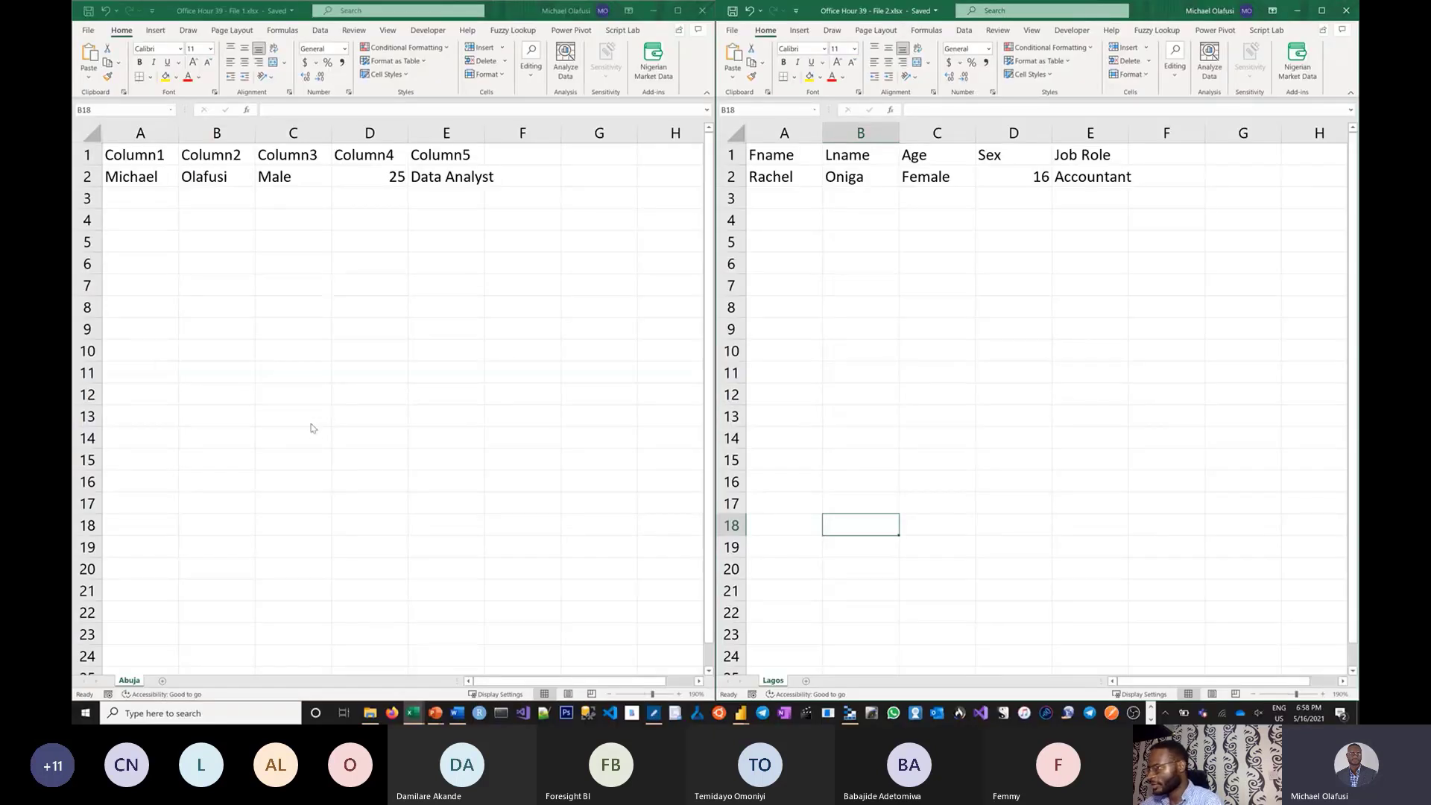
left_click(89, 21)
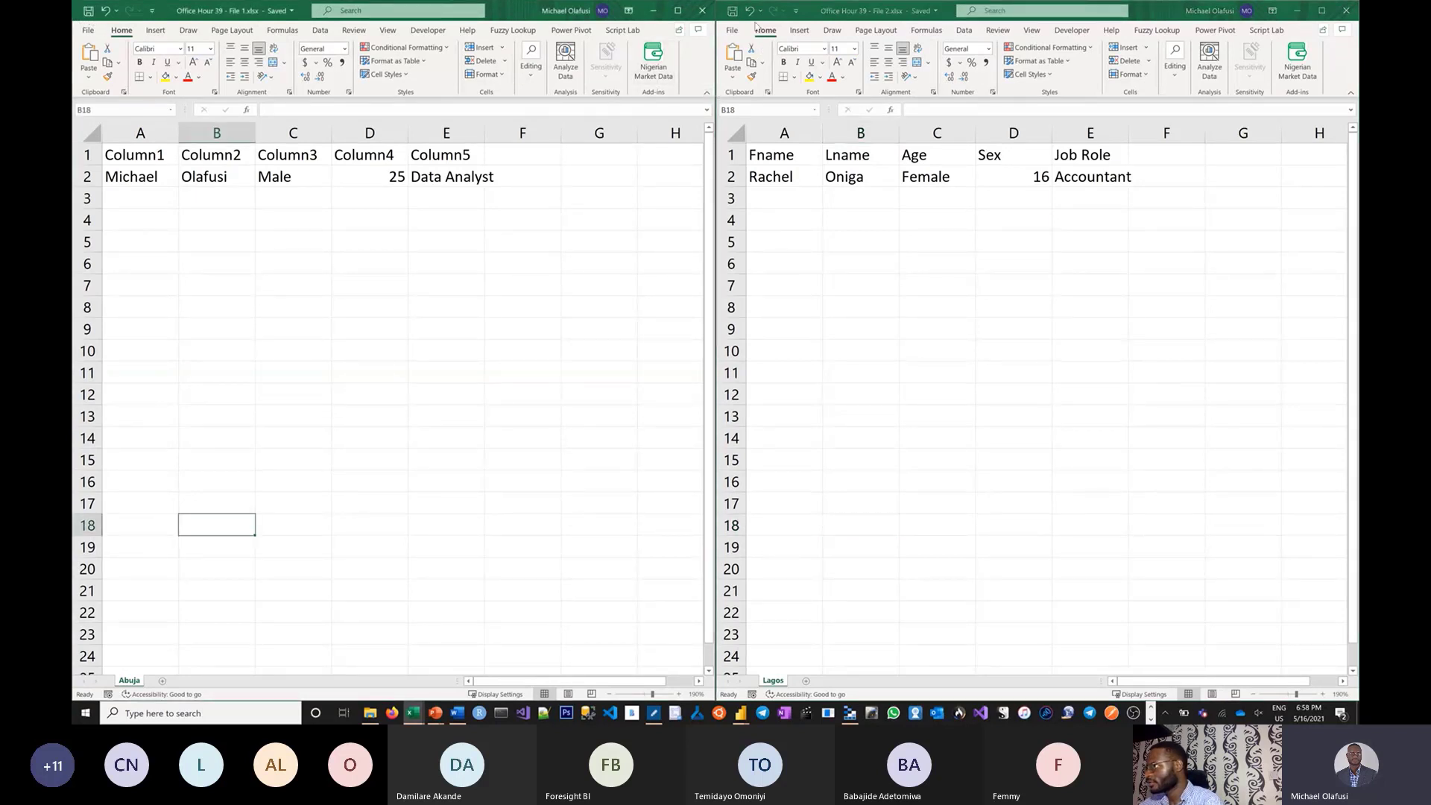
left_click(733, 14)
Back in Power Query Editor, refresh the preview to pick up the renamed sheets.
left_click(560, 250)
key("alt+Tab")
key("alt+Tab")
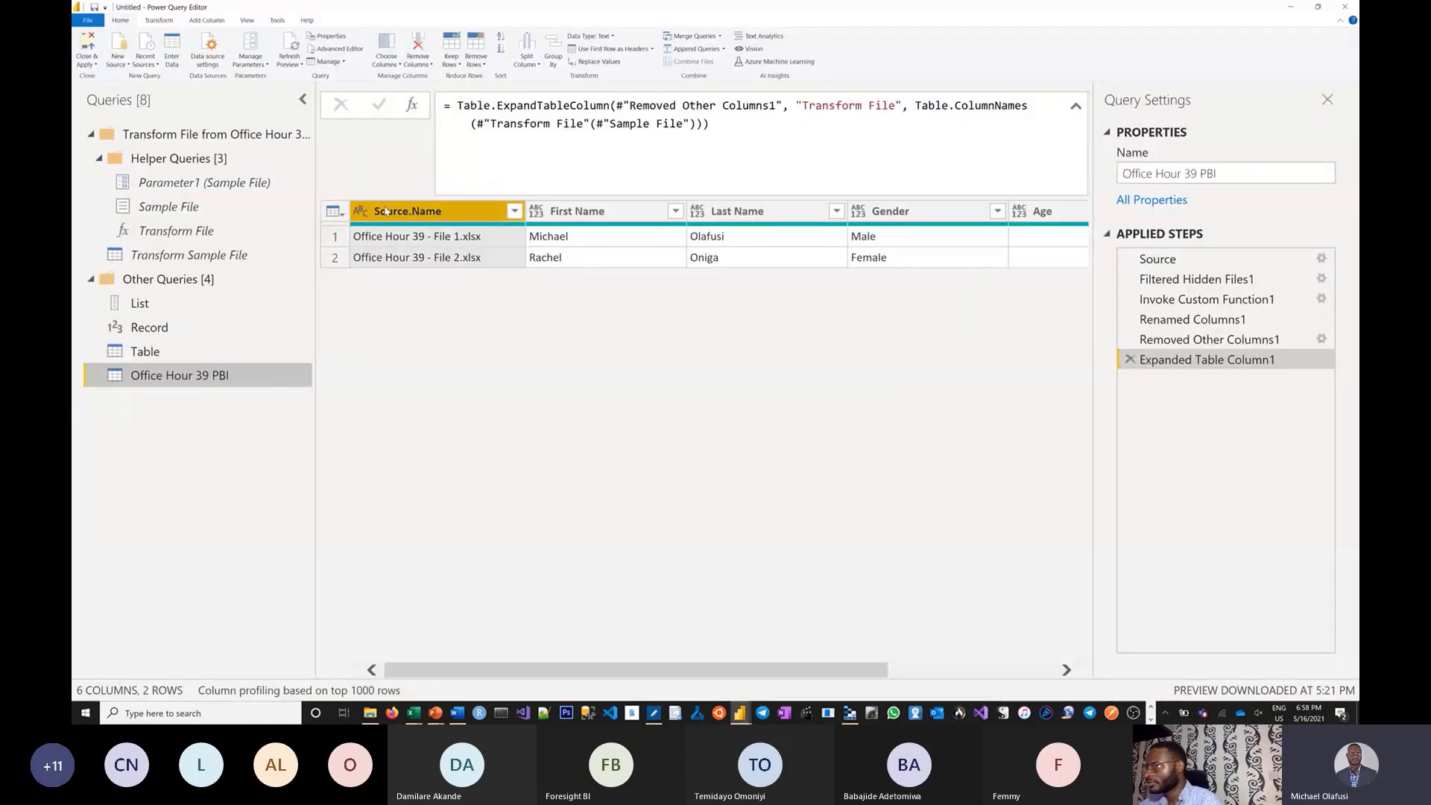
left_click(292, 46)
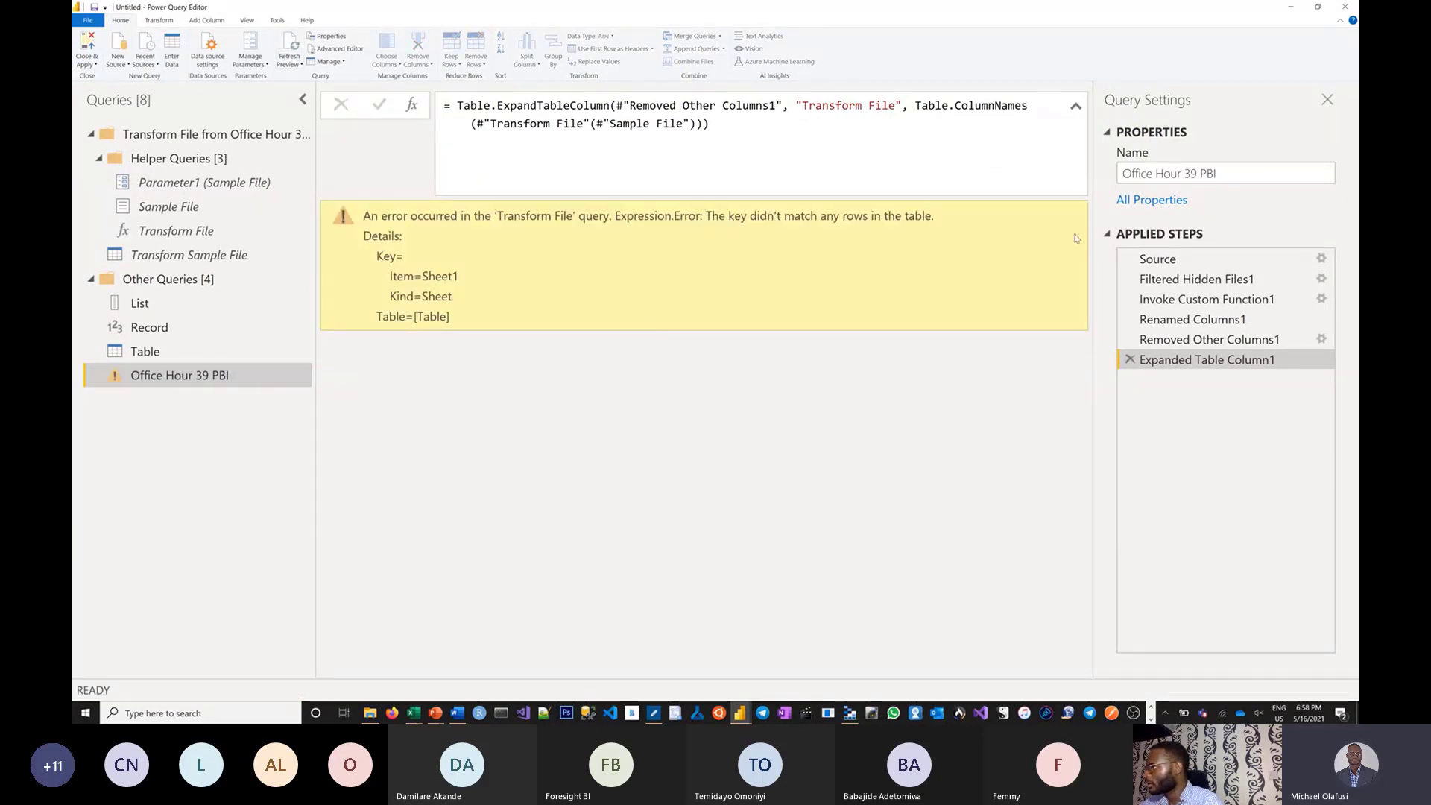
Step through the Office Hour 39 PBI applied steps to trace the key-not-found error.
left_click(1157, 258)
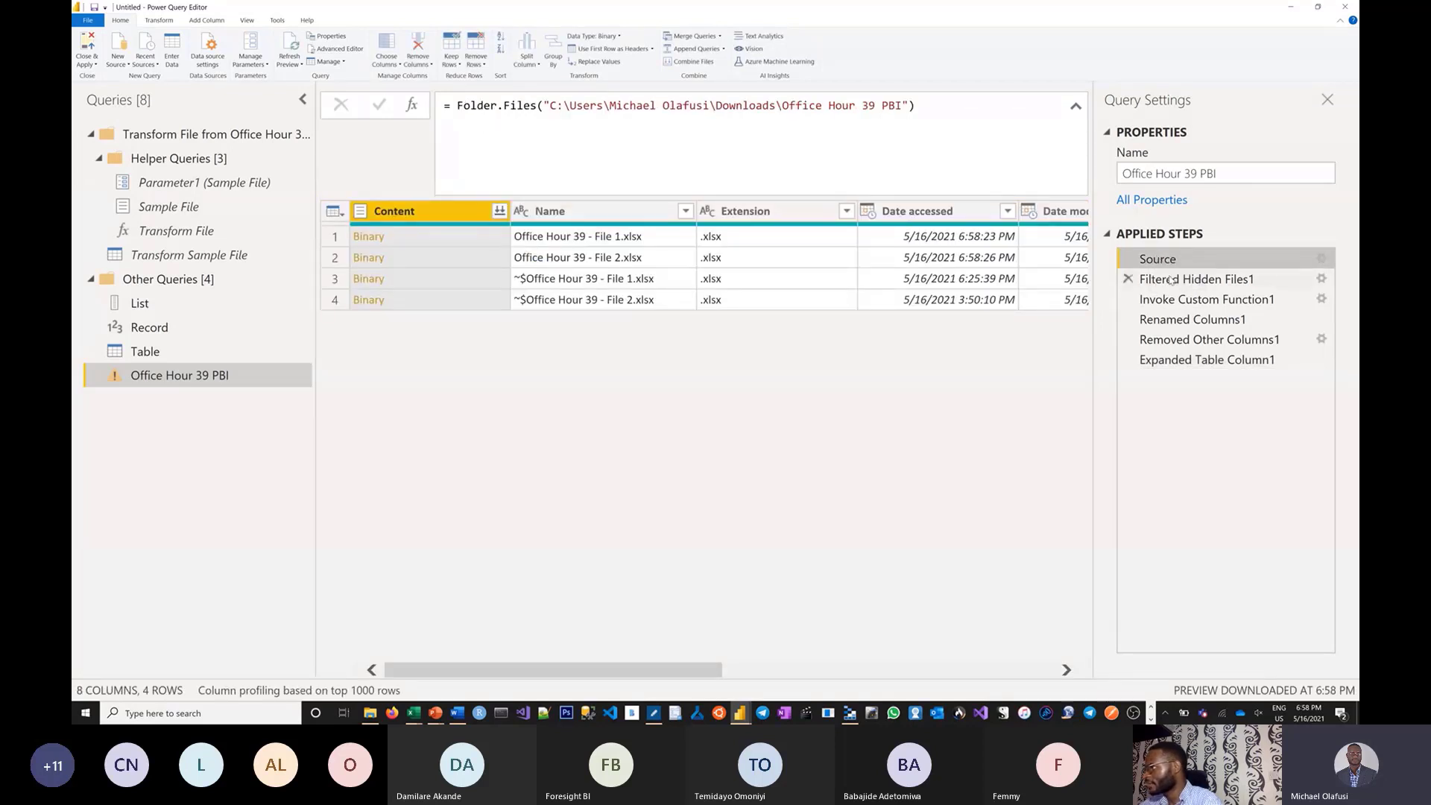
left_click(1171, 279)
left_click(1176, 298)
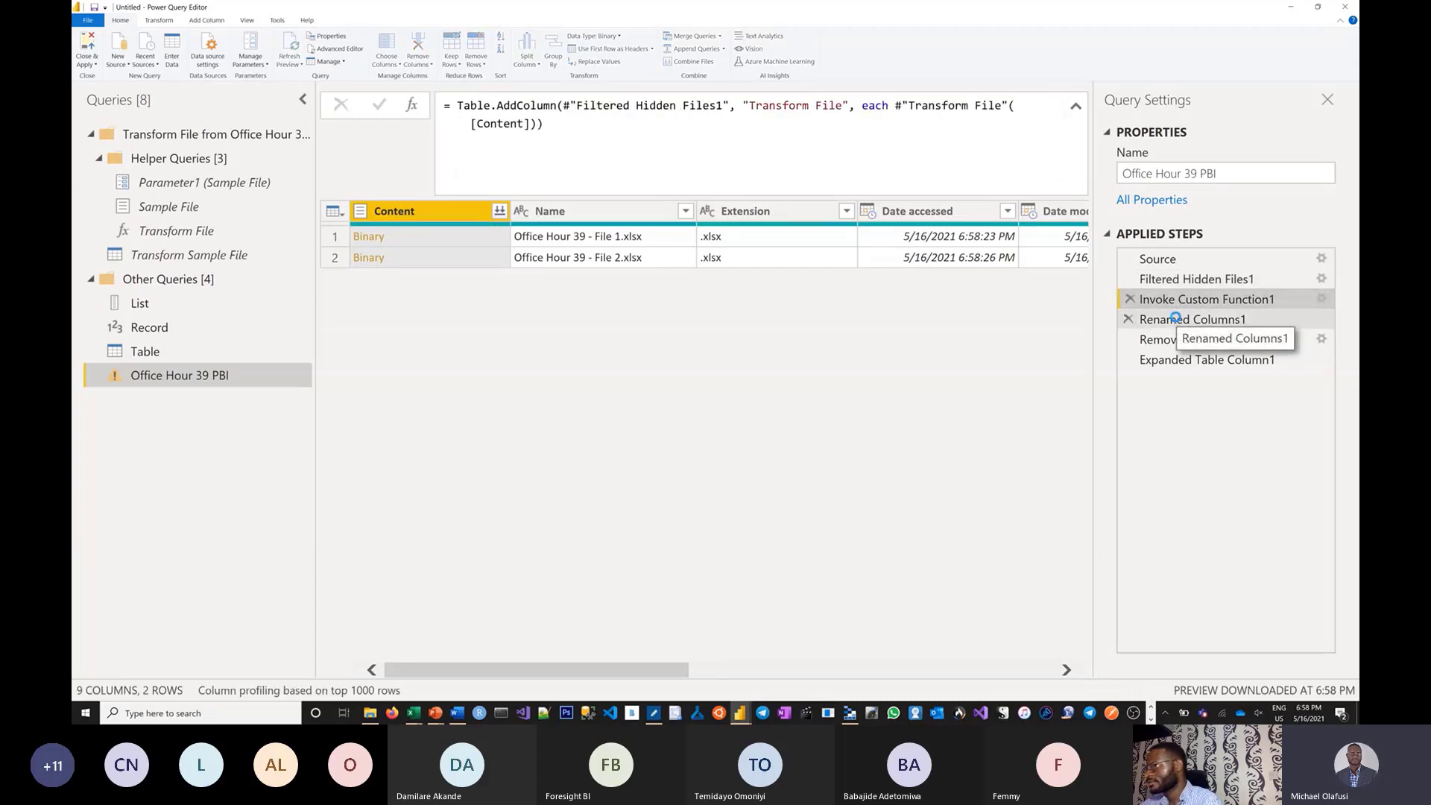
left_click(1175, 319)
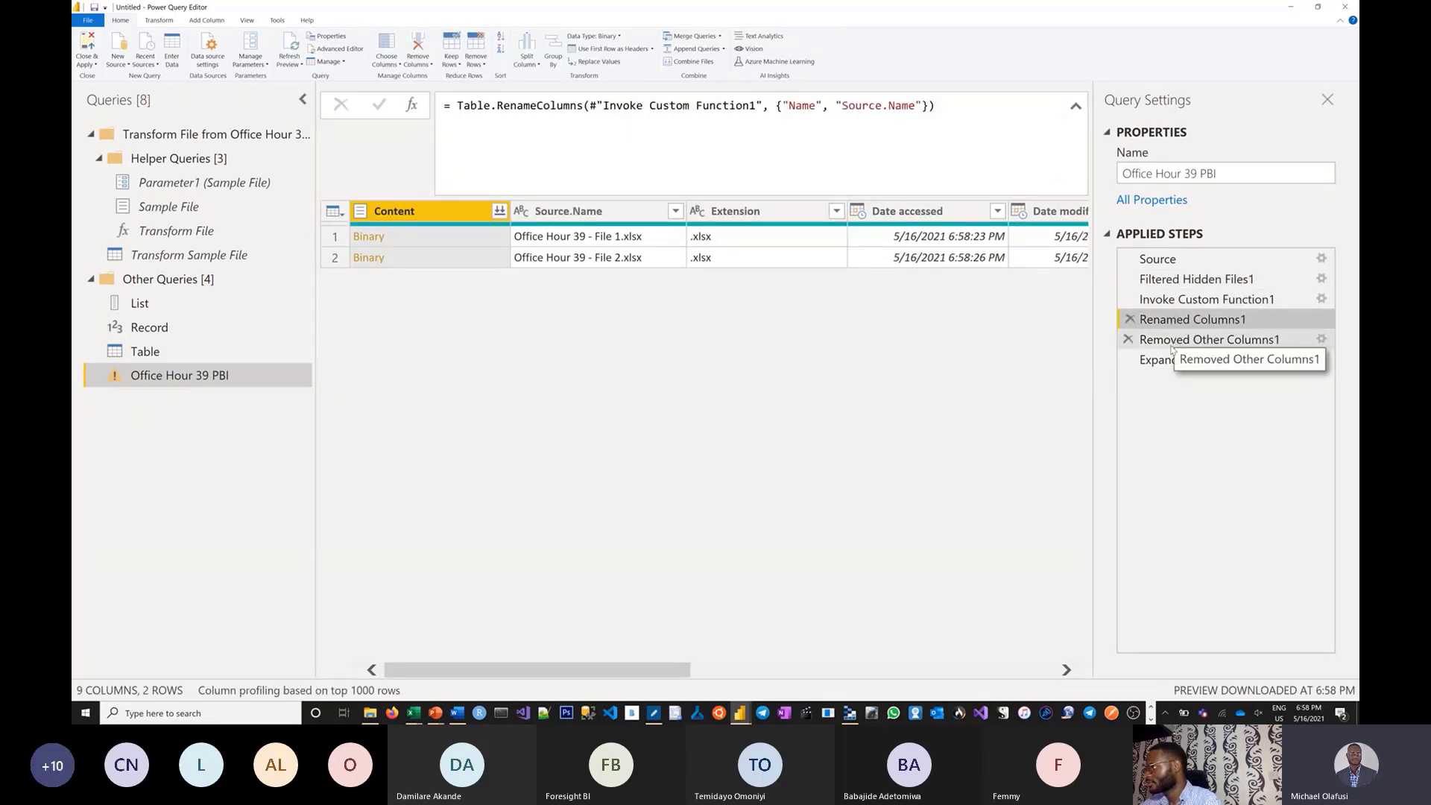
left_click(1173, 343)
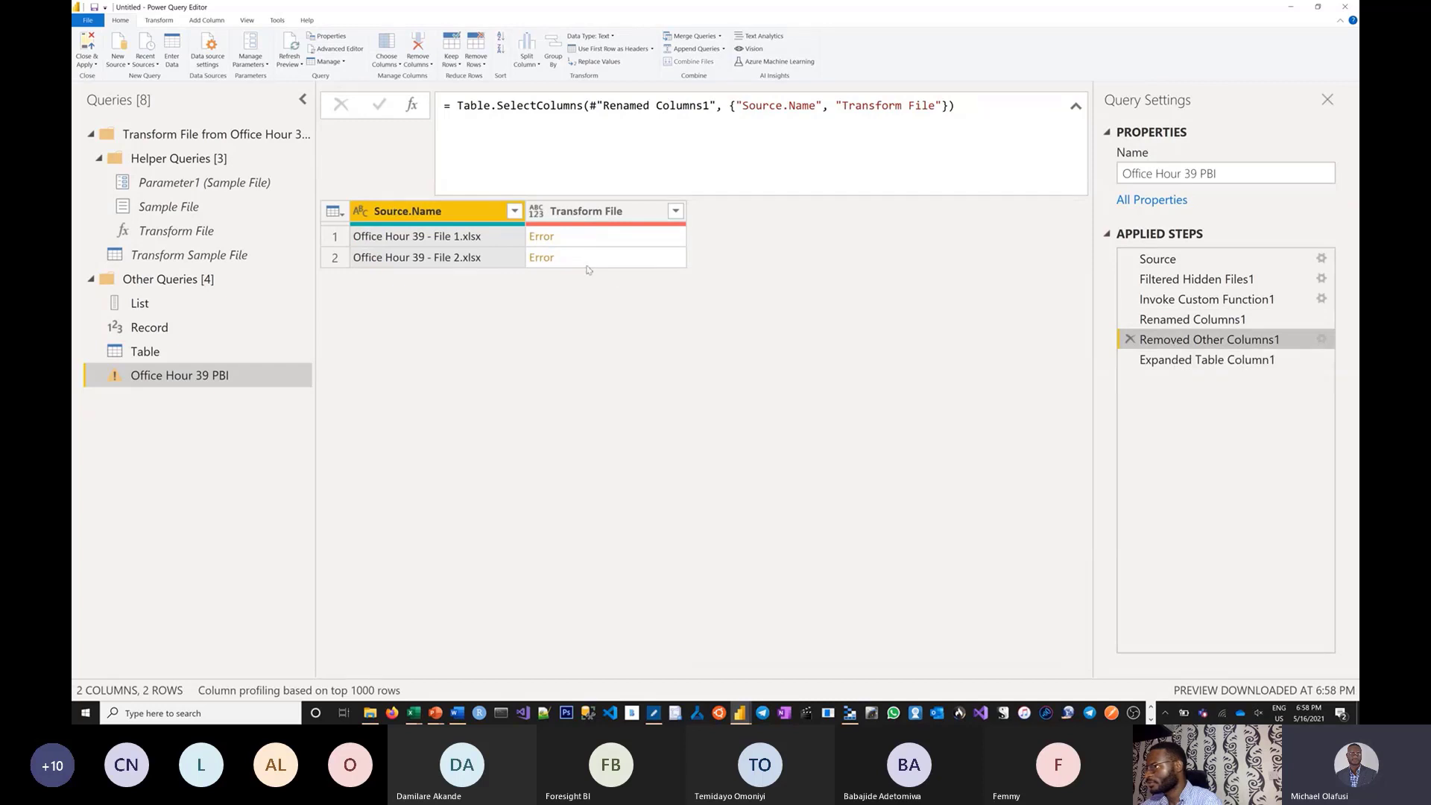
left_click(171, 255)
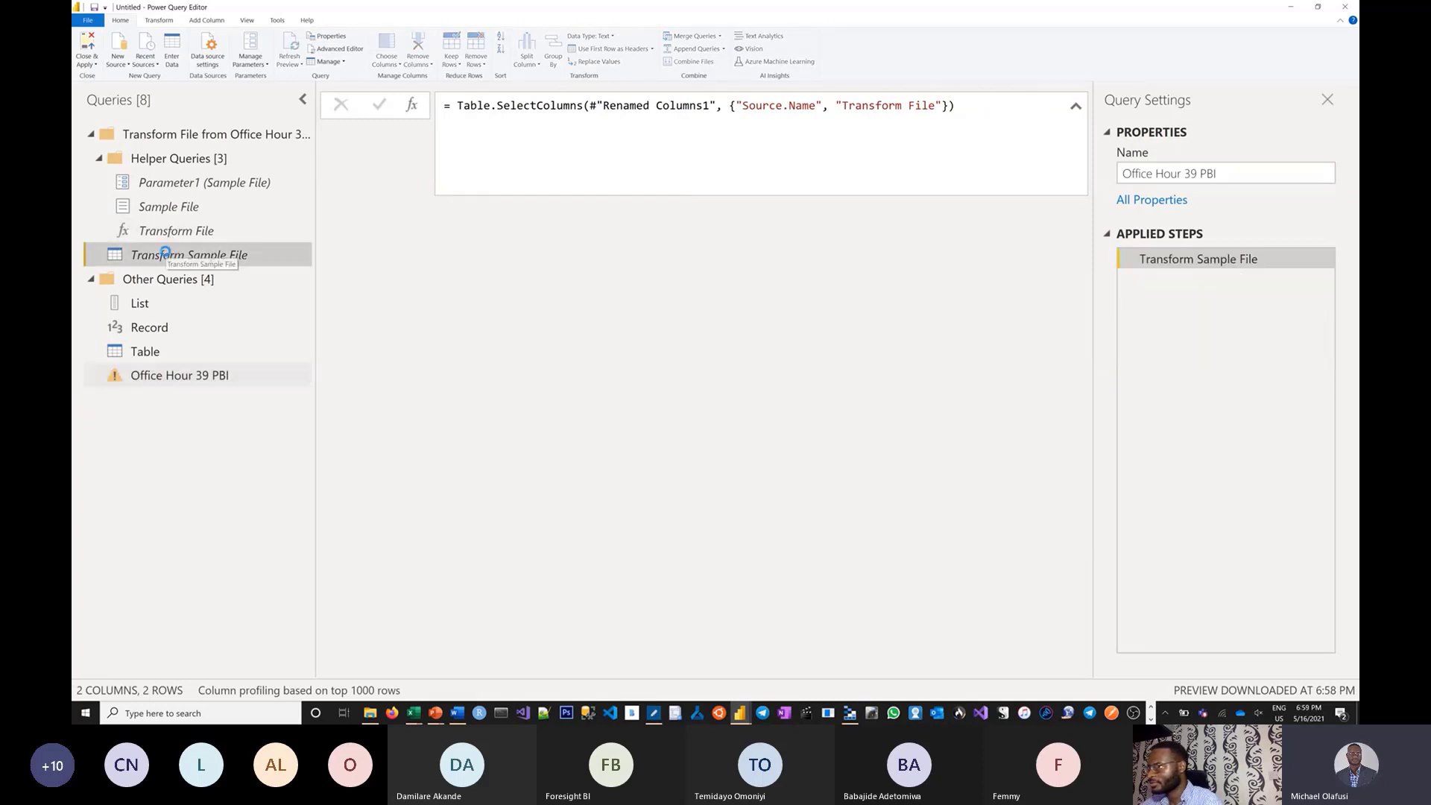
Replace the opening record bracket of the Transform Sample File code with let.
left_click(471, 115)
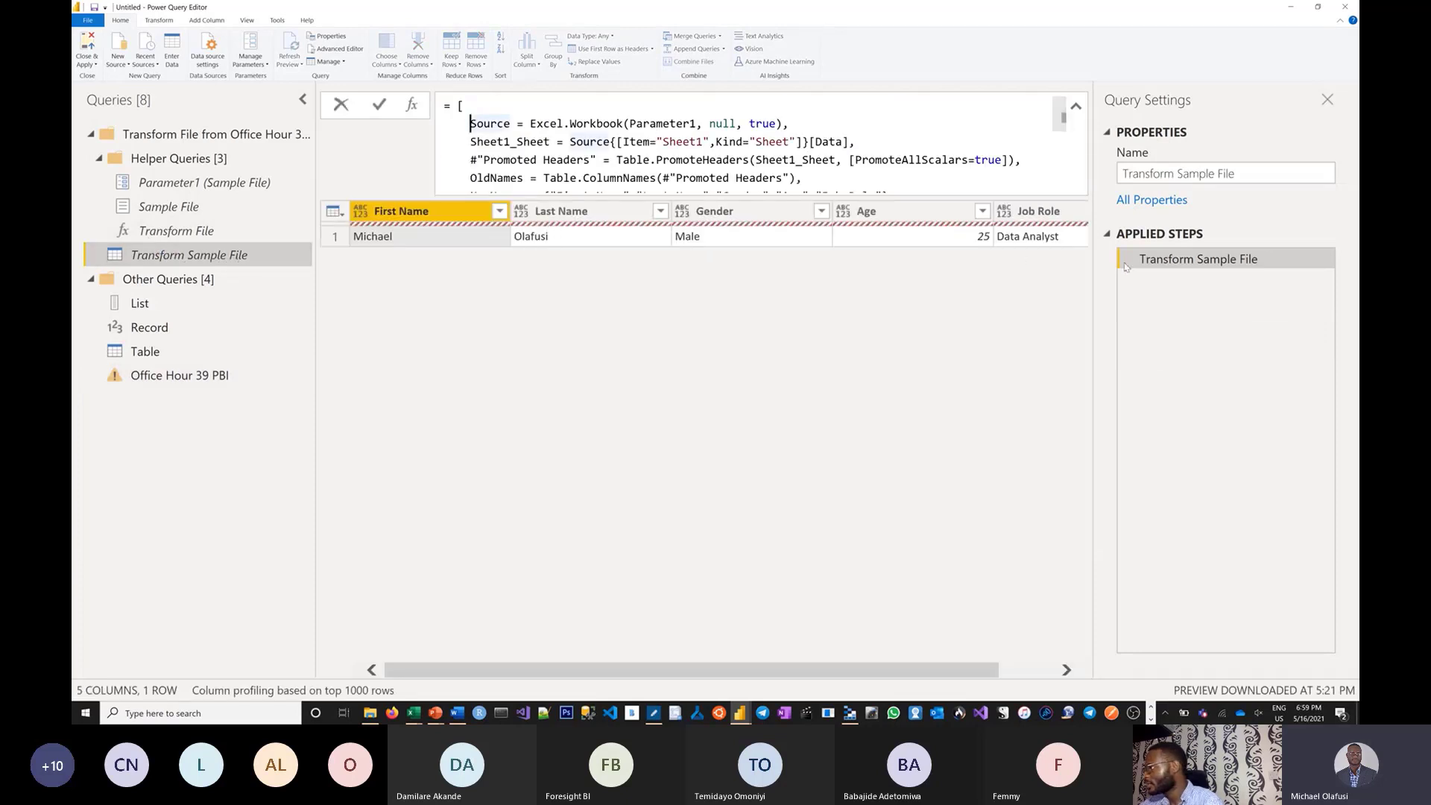
triple_click(463, 104)
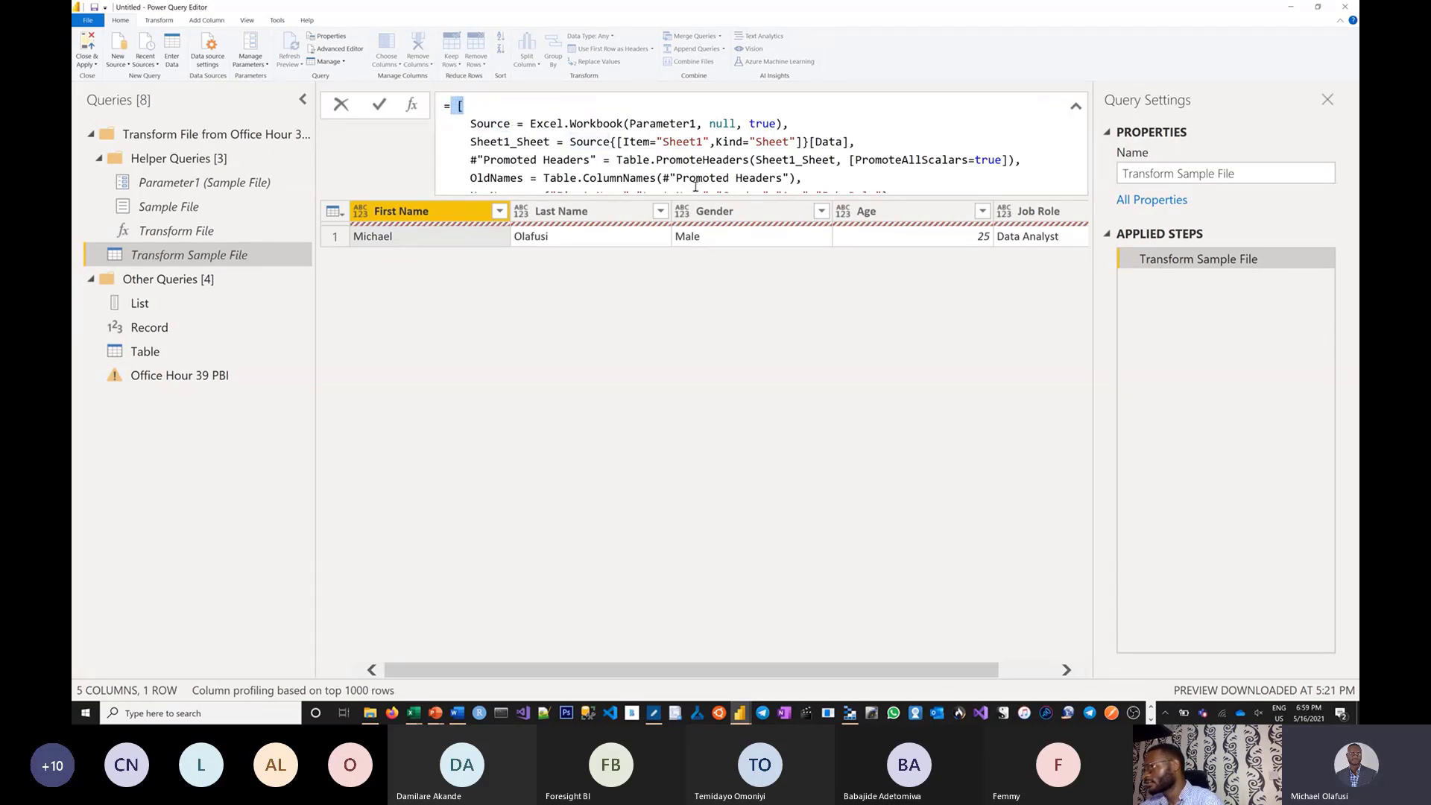
type("1_Sh")
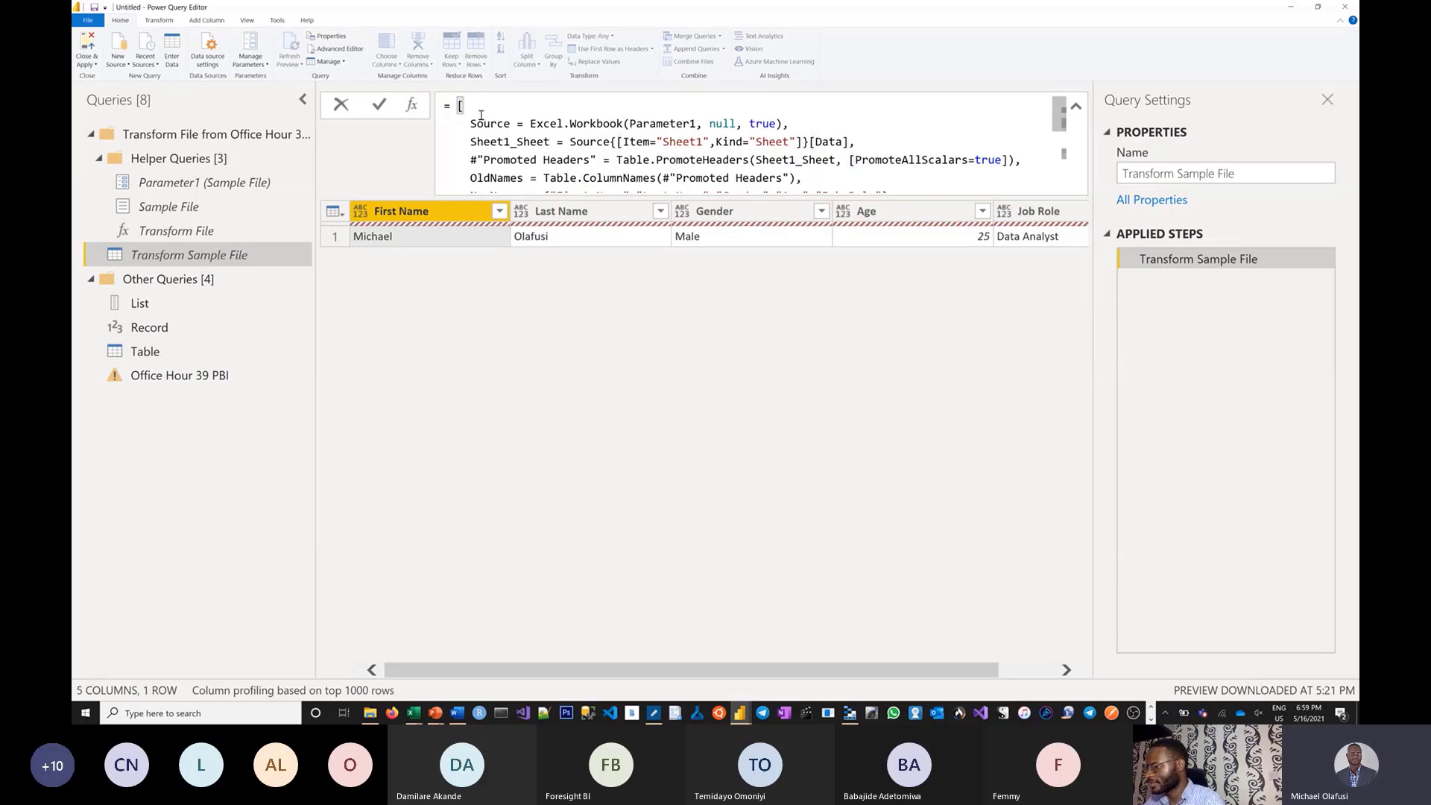
type("eet")
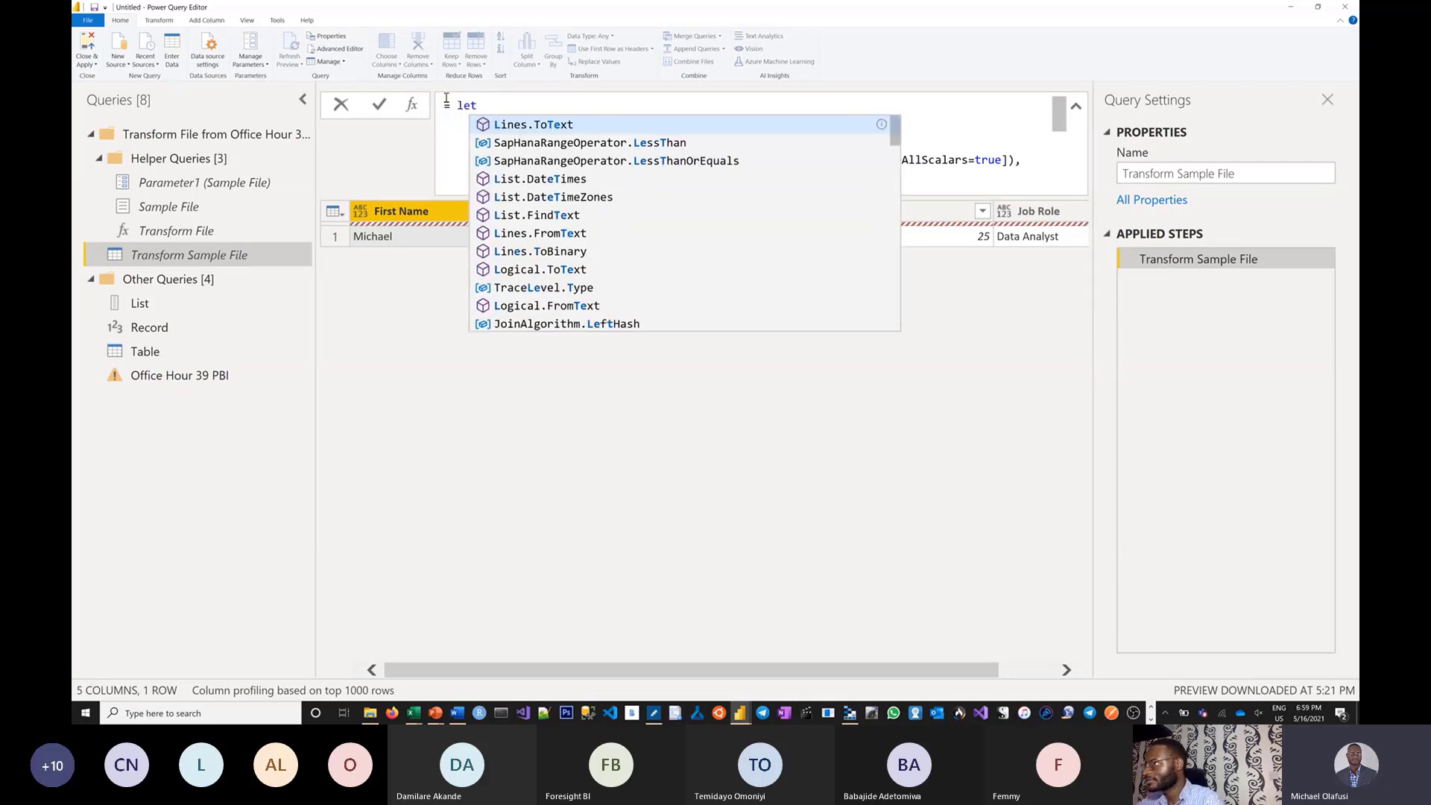
key("Right")
Replace the closing brackets with in FinalTable and commit the rewritten code.
scroll(484, 142, "down", 2)
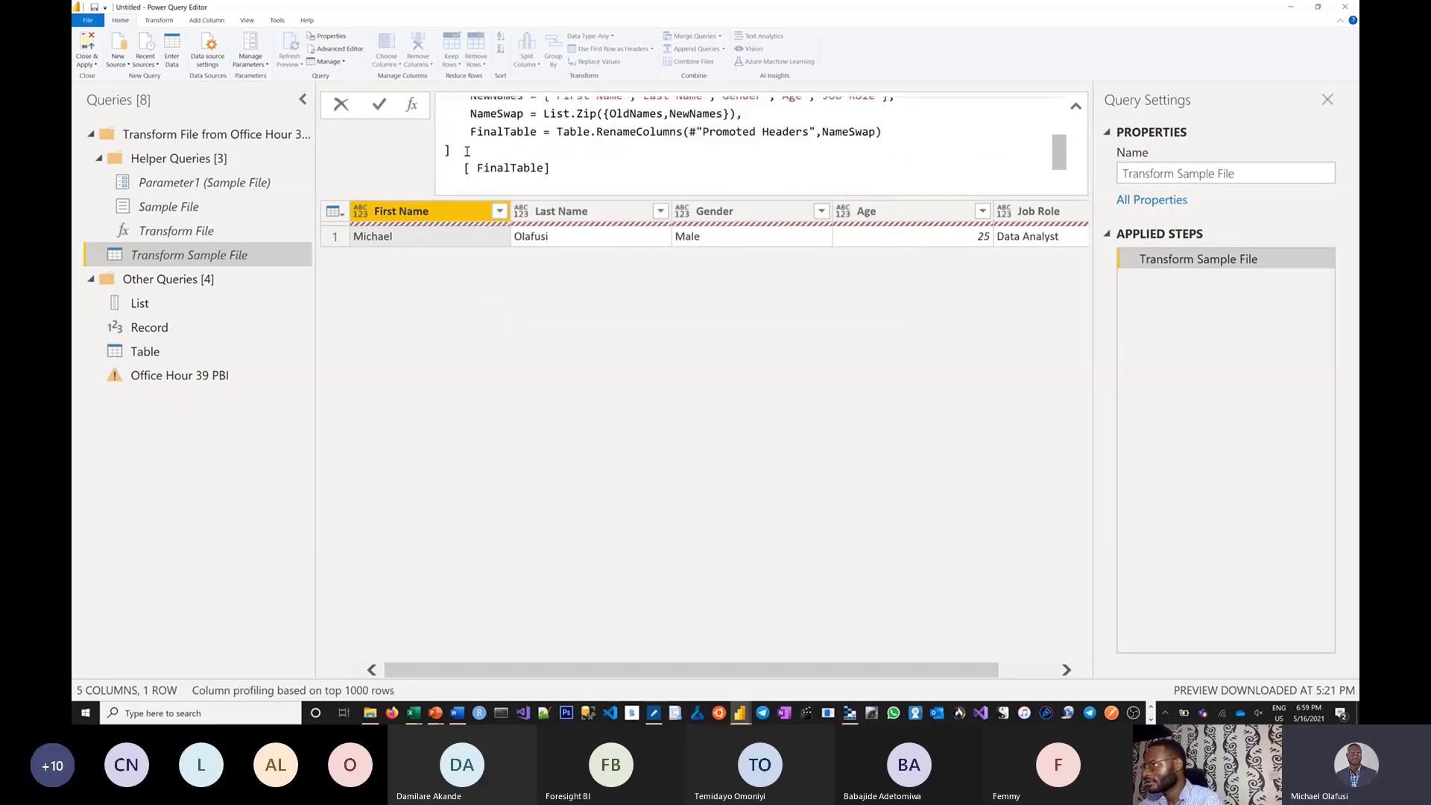
left_click(457, 152)
key("BackSpace")
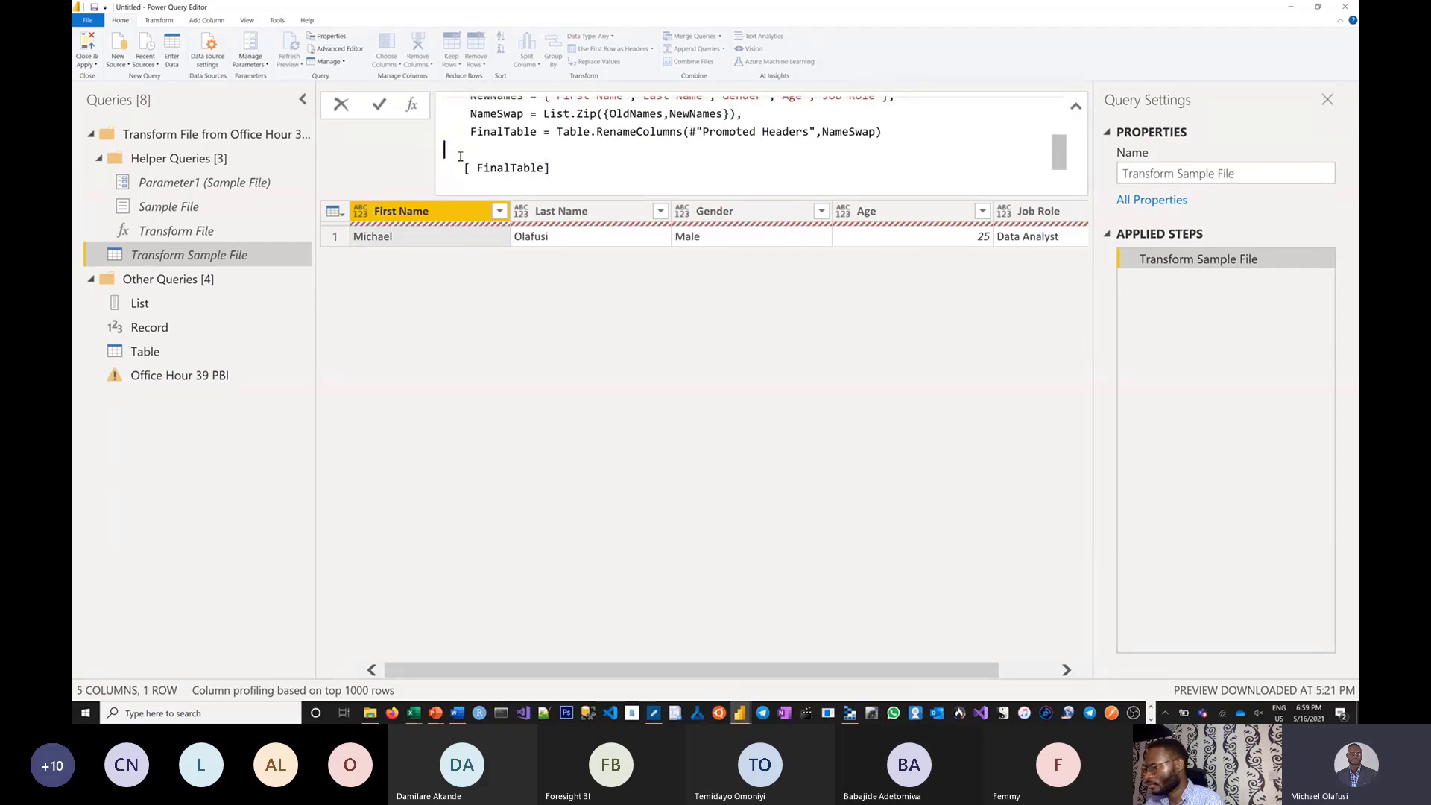
type("in")
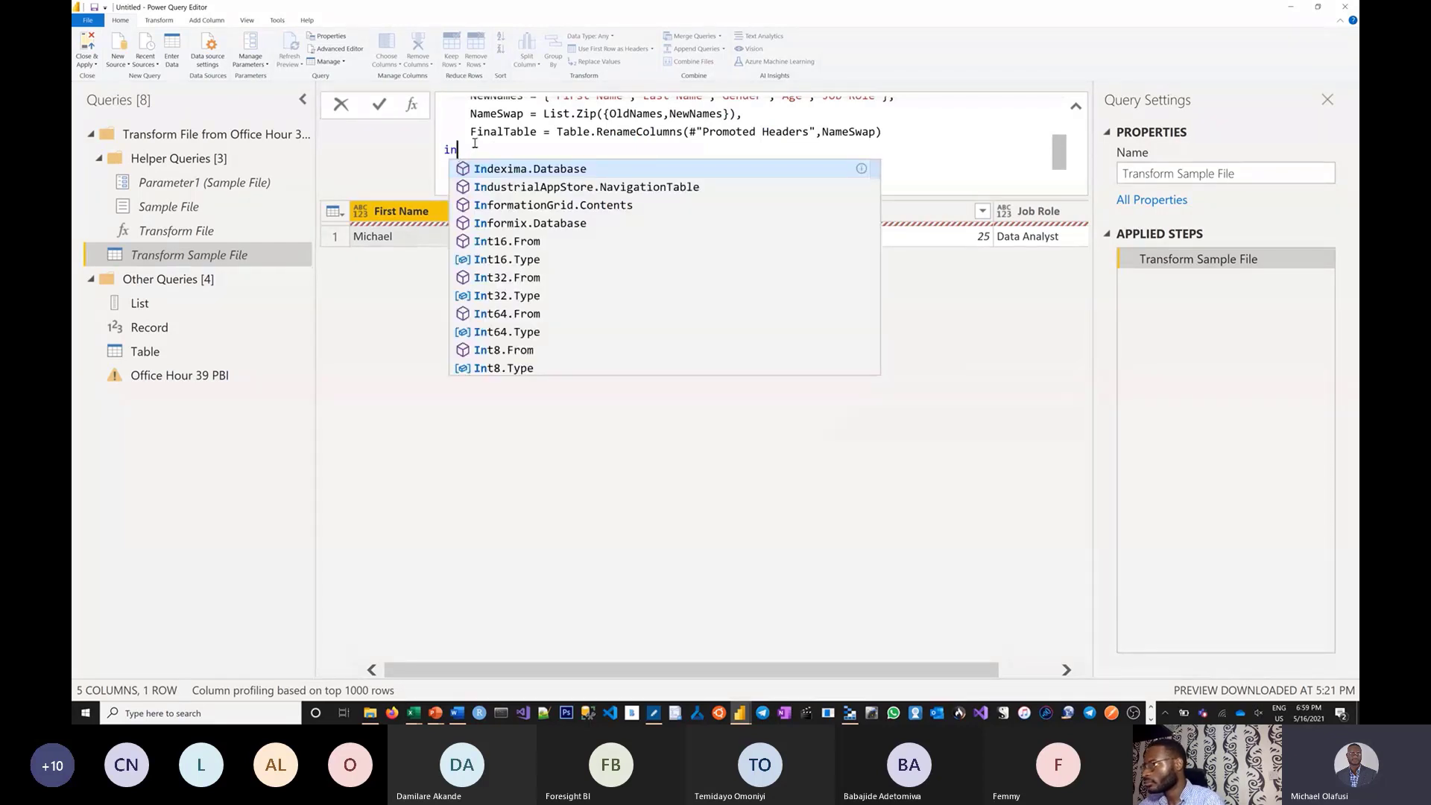
left_click(491, 132)
left_click(472, 167)
key("BackSpace")
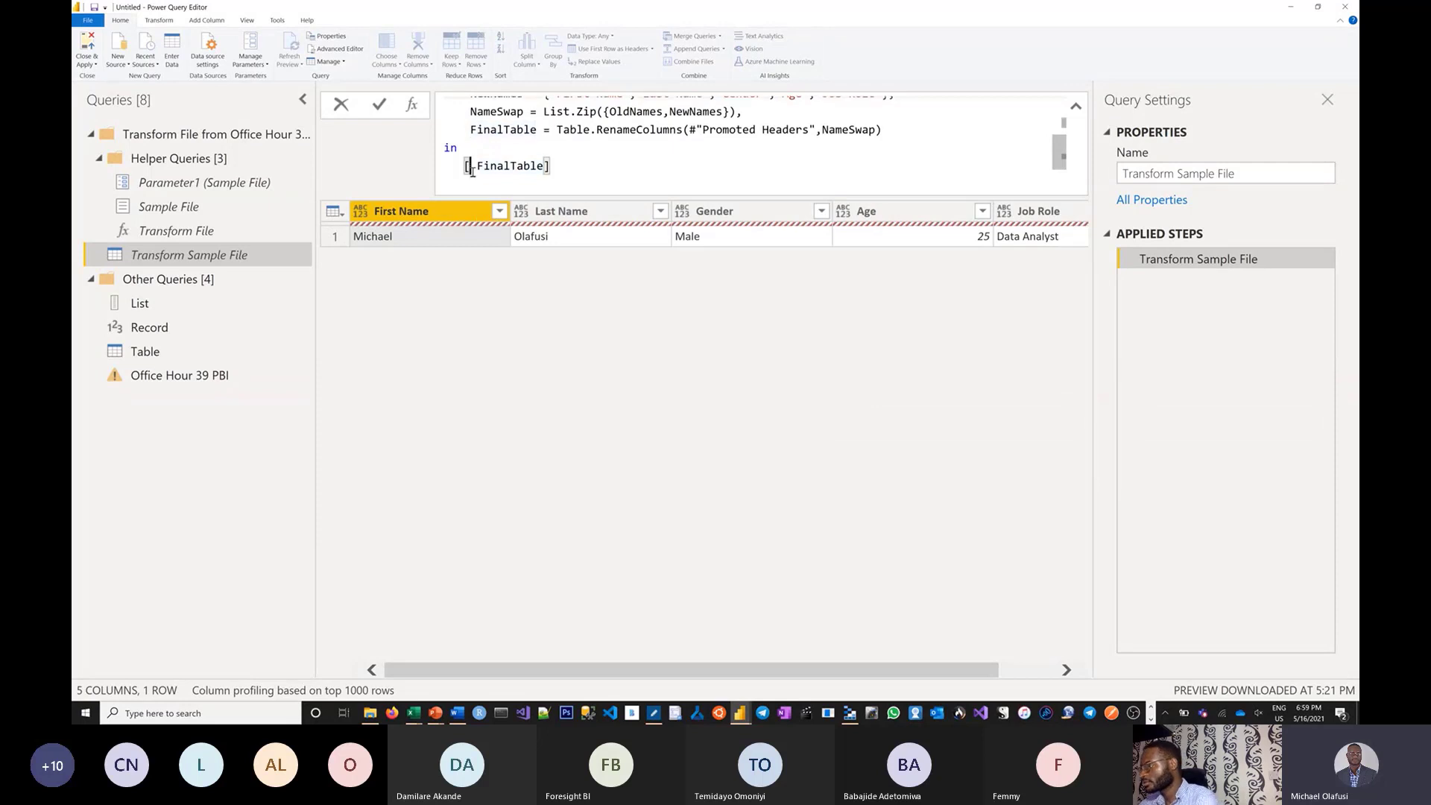
key("BackSpace")
left_click(548, 167)
key("BackSpace")
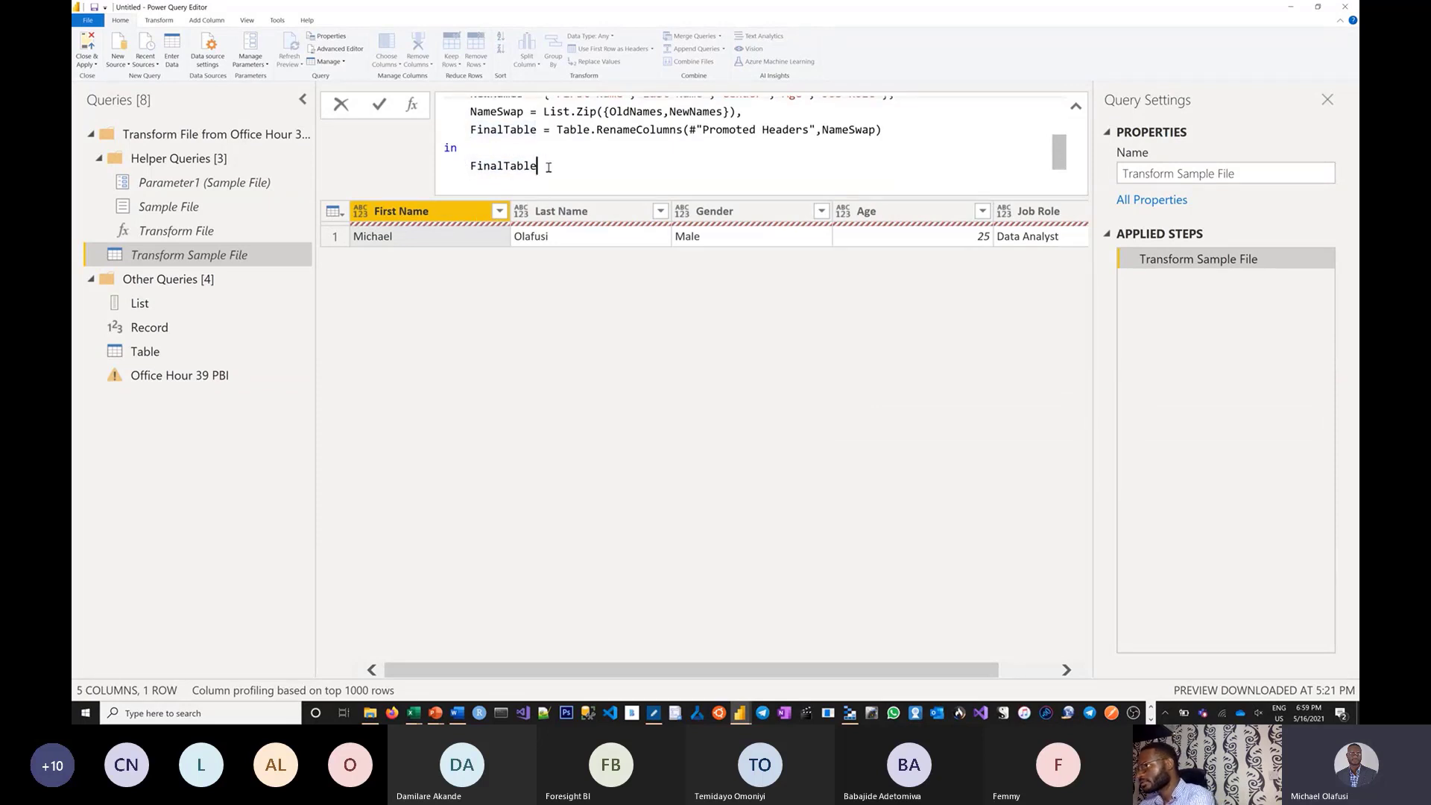
key("Return")
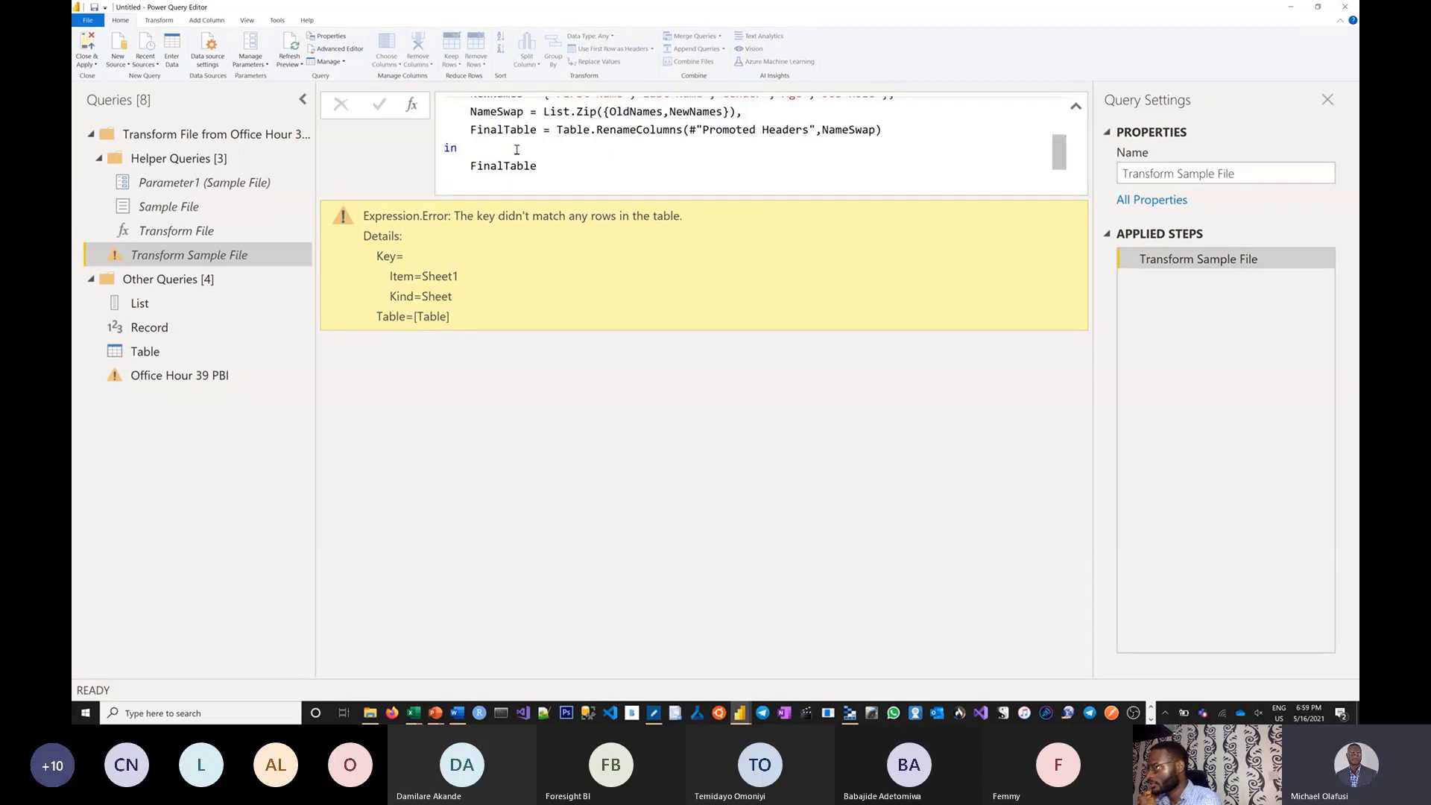
Browse the Parameter1, Sample File and Transform File queries, returning to Transform Sample File.
scroll(517, 150, "up", 3)
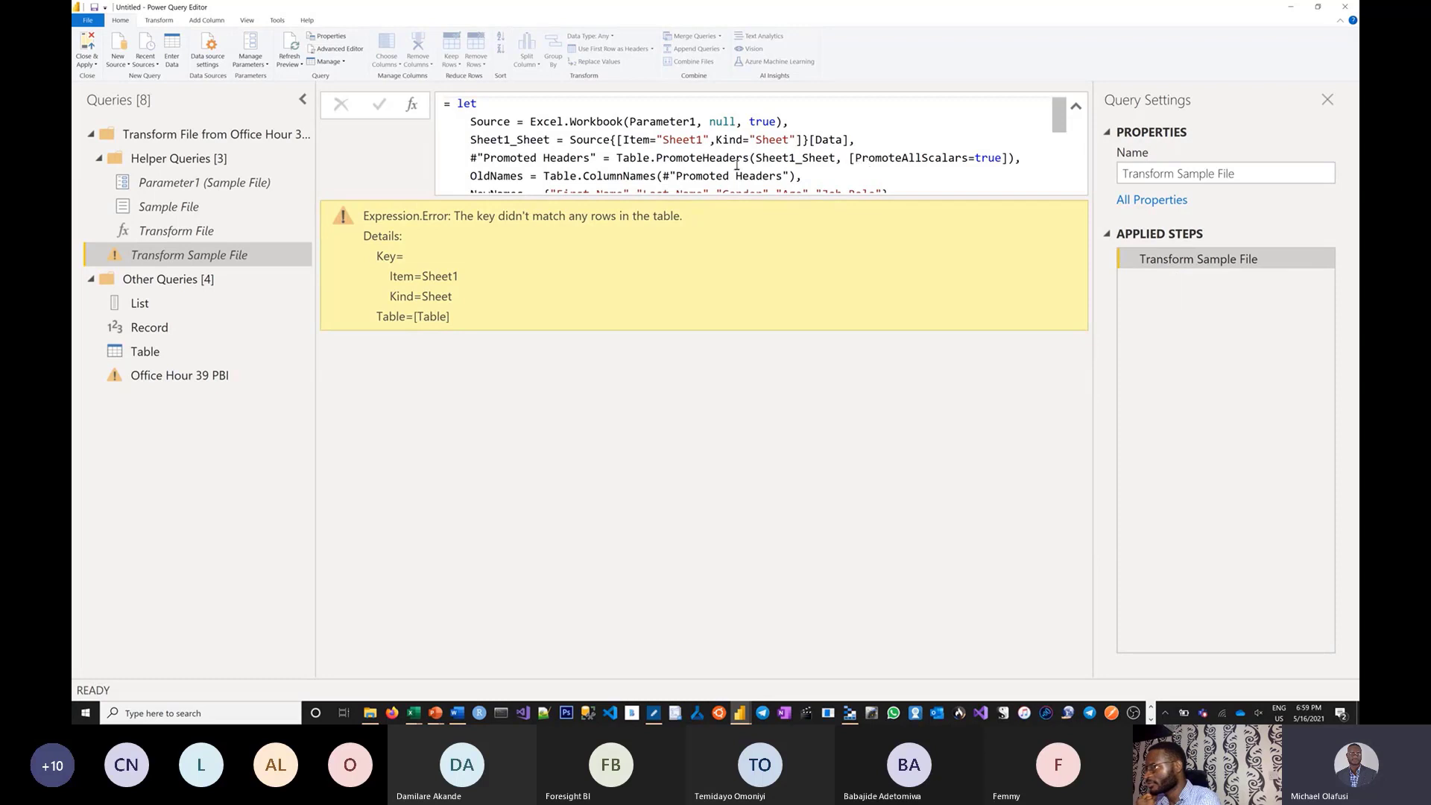
left_click(581, 154)
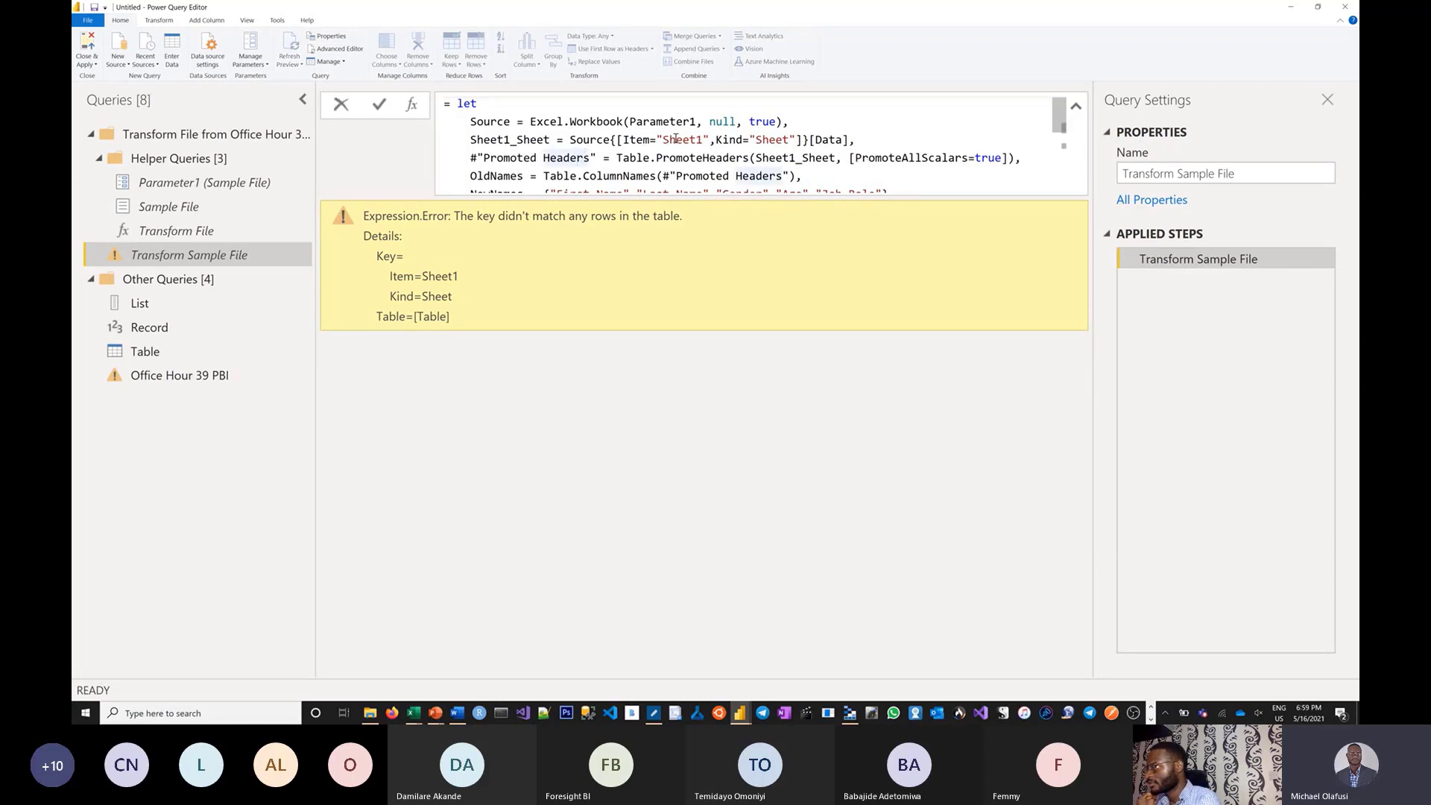
left_click(210, 212)
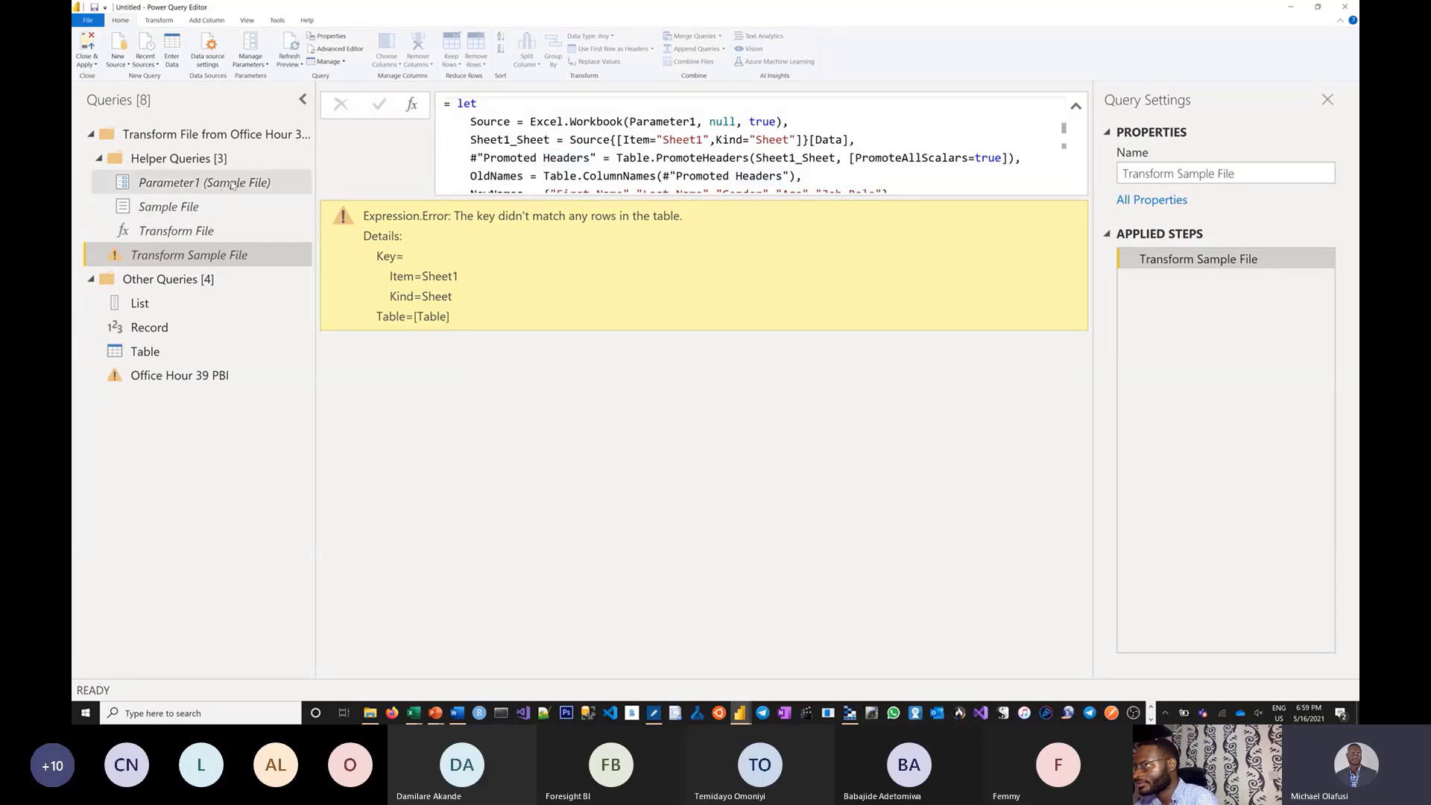
left_click(232, 185)
left_click(225, 210)
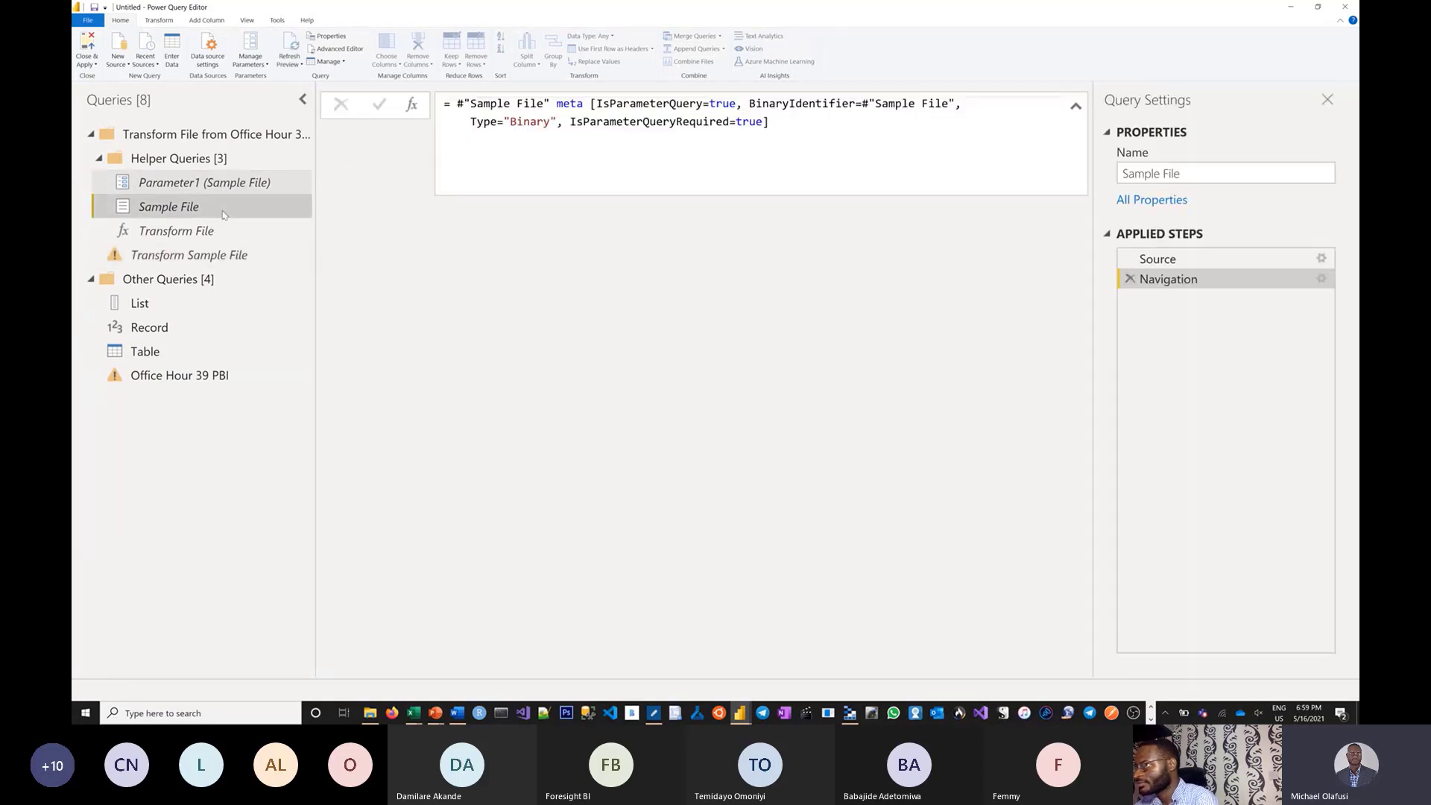
left_click(213, 232)
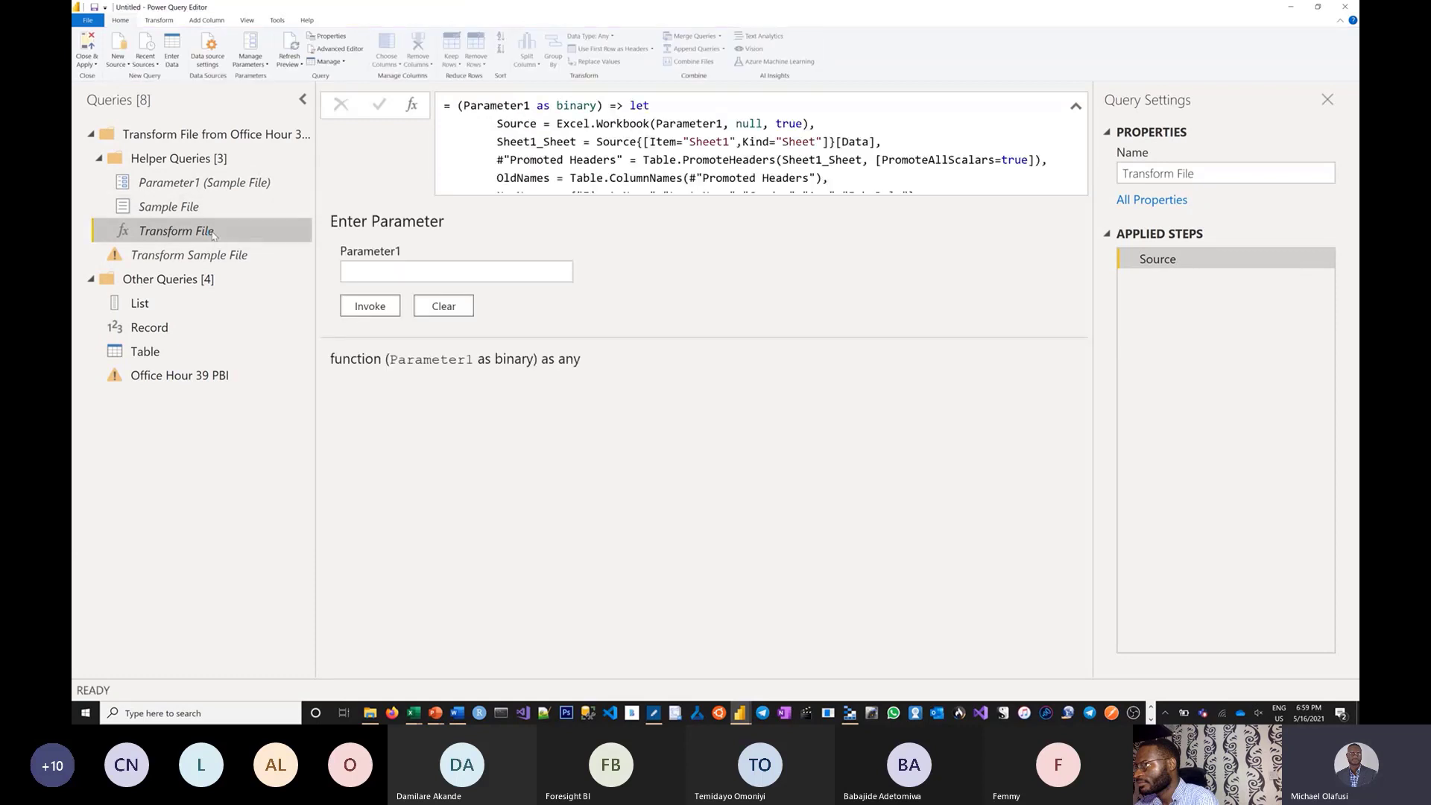
left_click(203, 255)
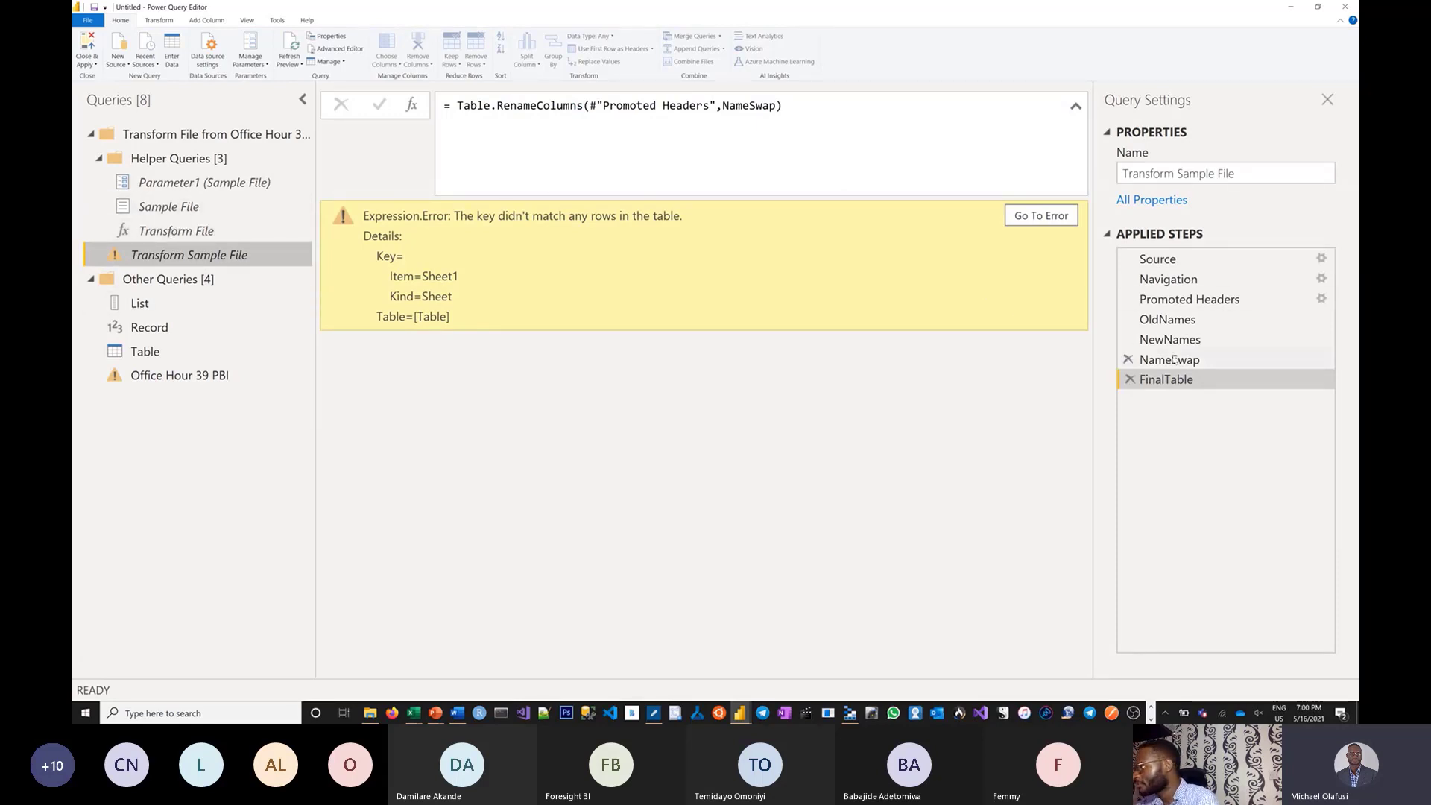
Change the Navigation step's sheet reference from Sheet1 to Abuja.
left_click(1204, 299)
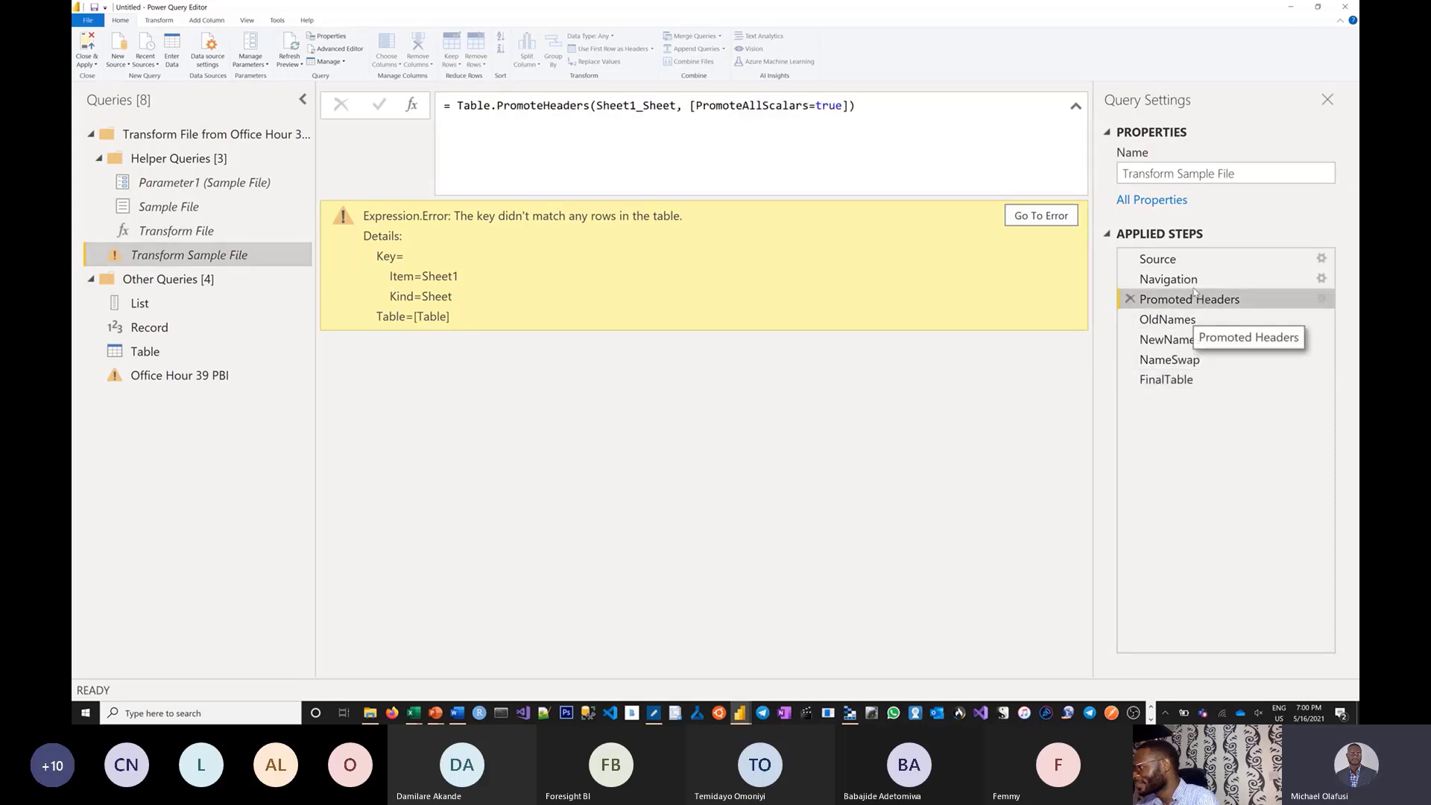
left_click(1191, 282)
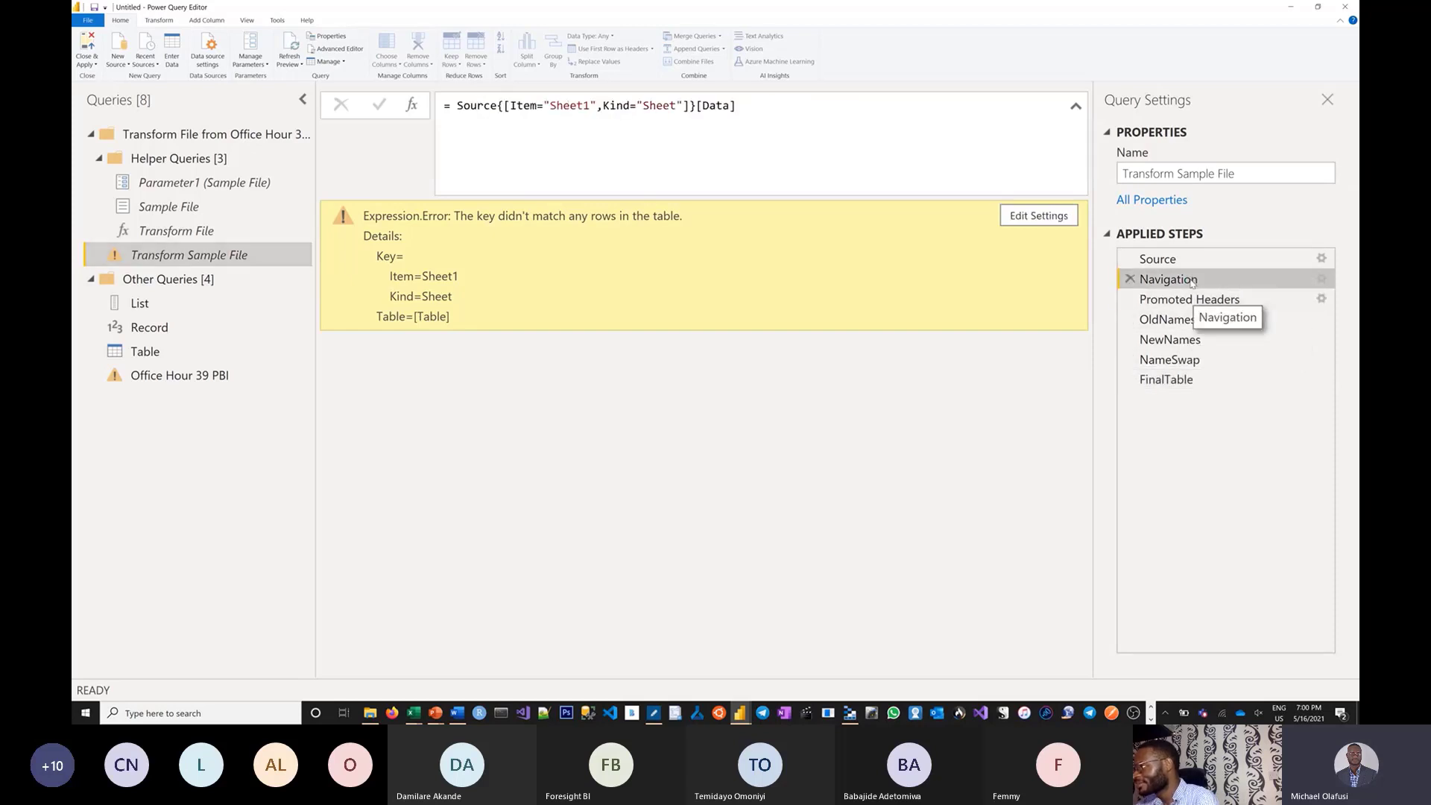
double_click(569, 105)
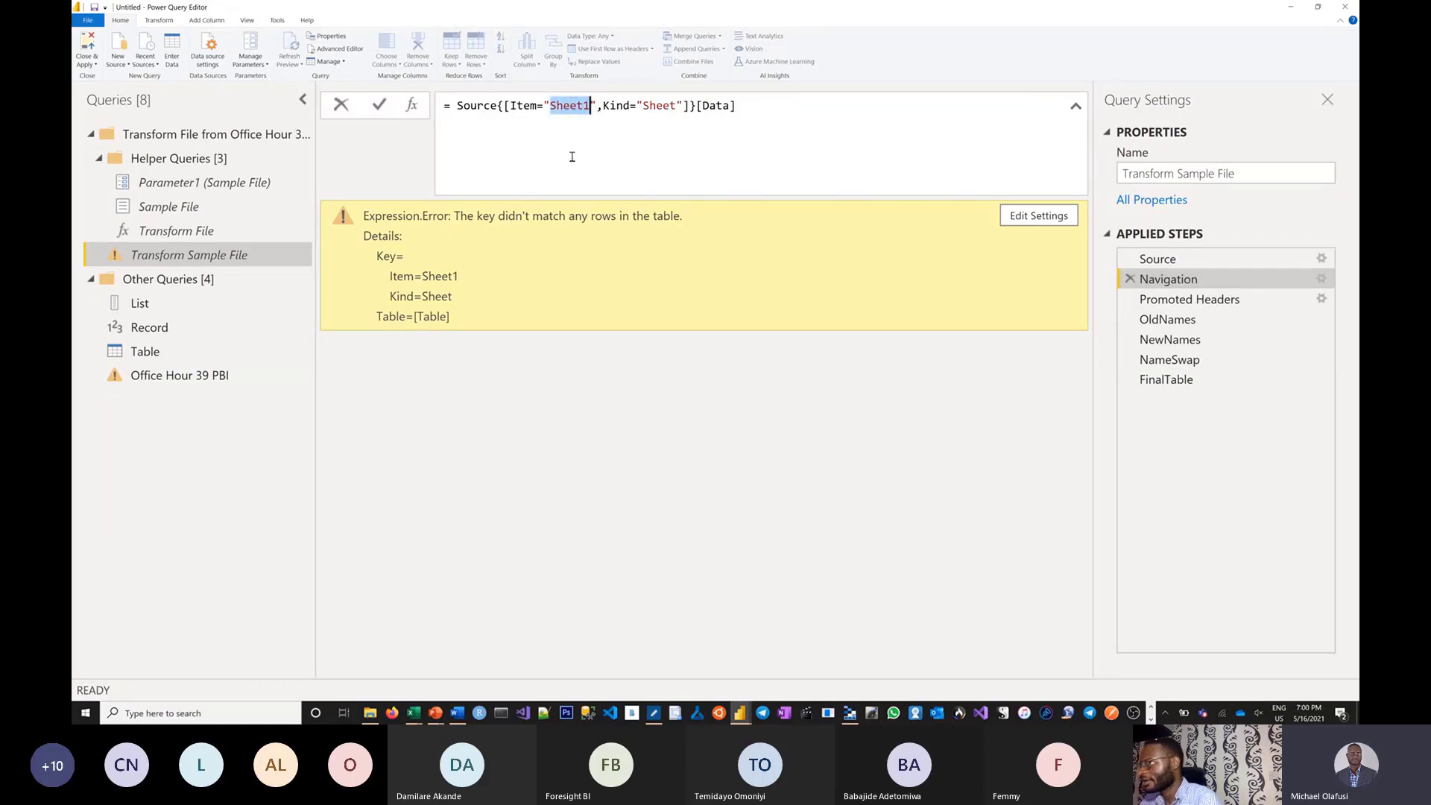
type("Abuja")
key("Return")
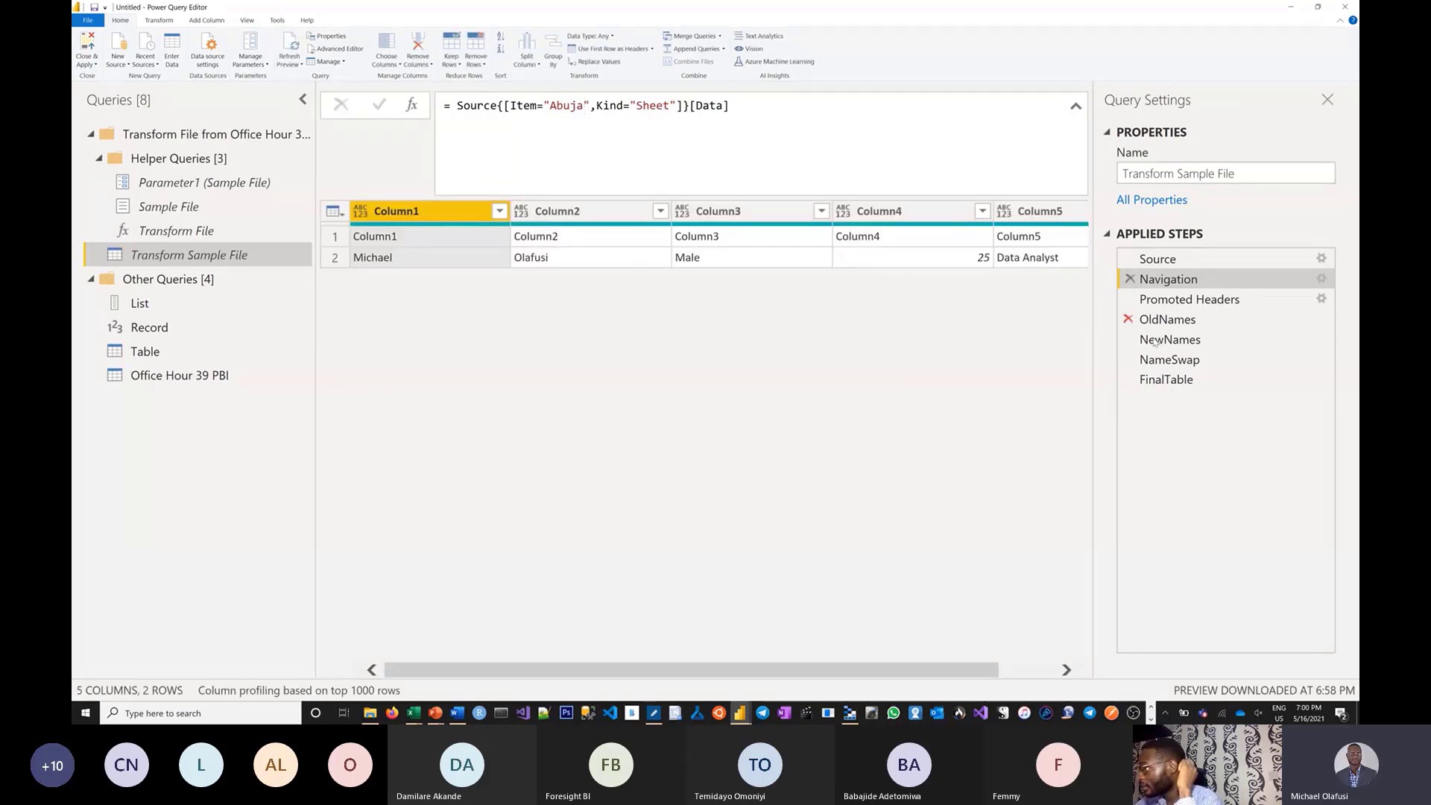
Check the FinalTable preview, then the combined Office Hour 39 PBI results.
left_click(1174, 380)
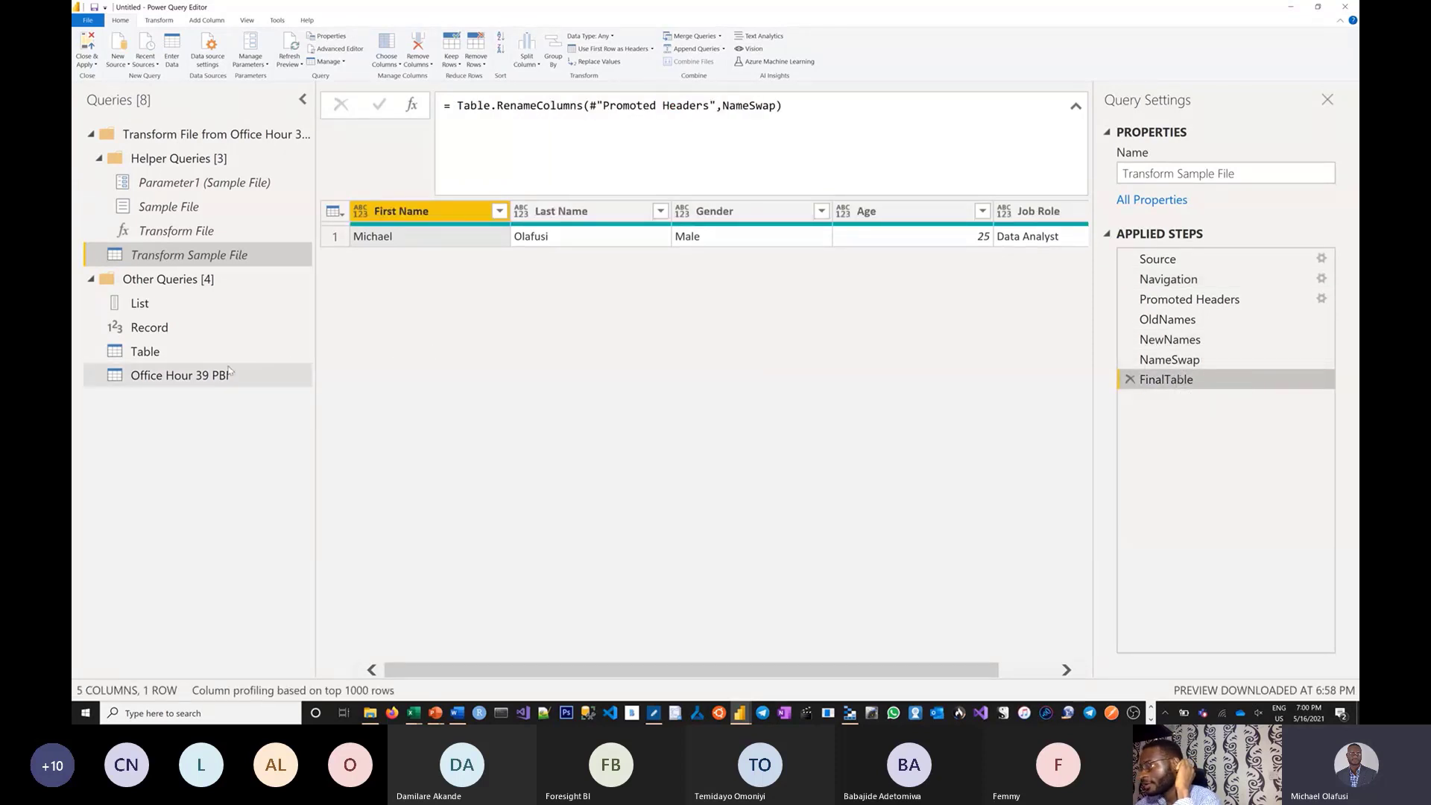
left_click(292, 370)
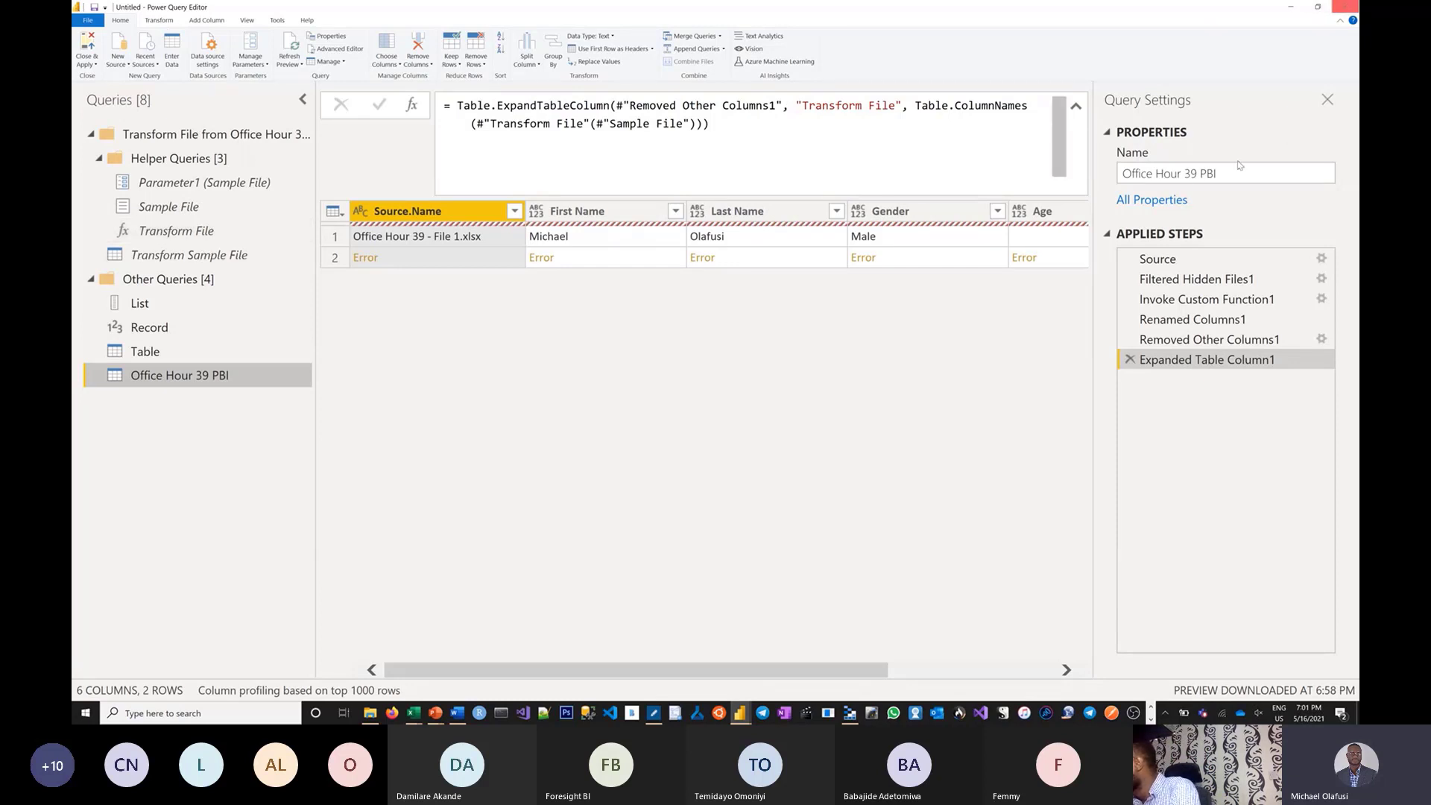
Compare the Navigation and Source steps and select the Item/Kind lookup in the Navigation formula.
left_click(221, 260)
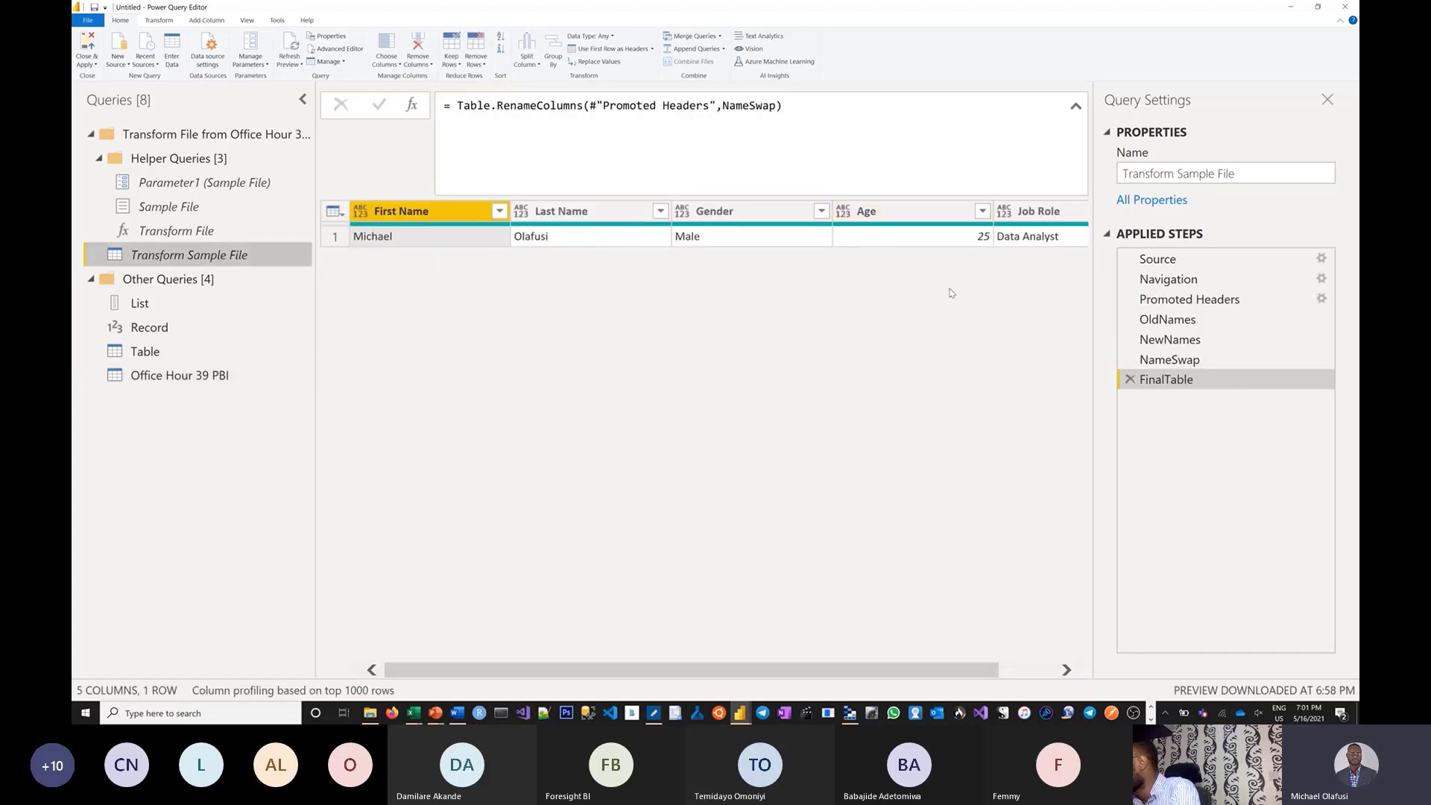
left_click(1191, 284)
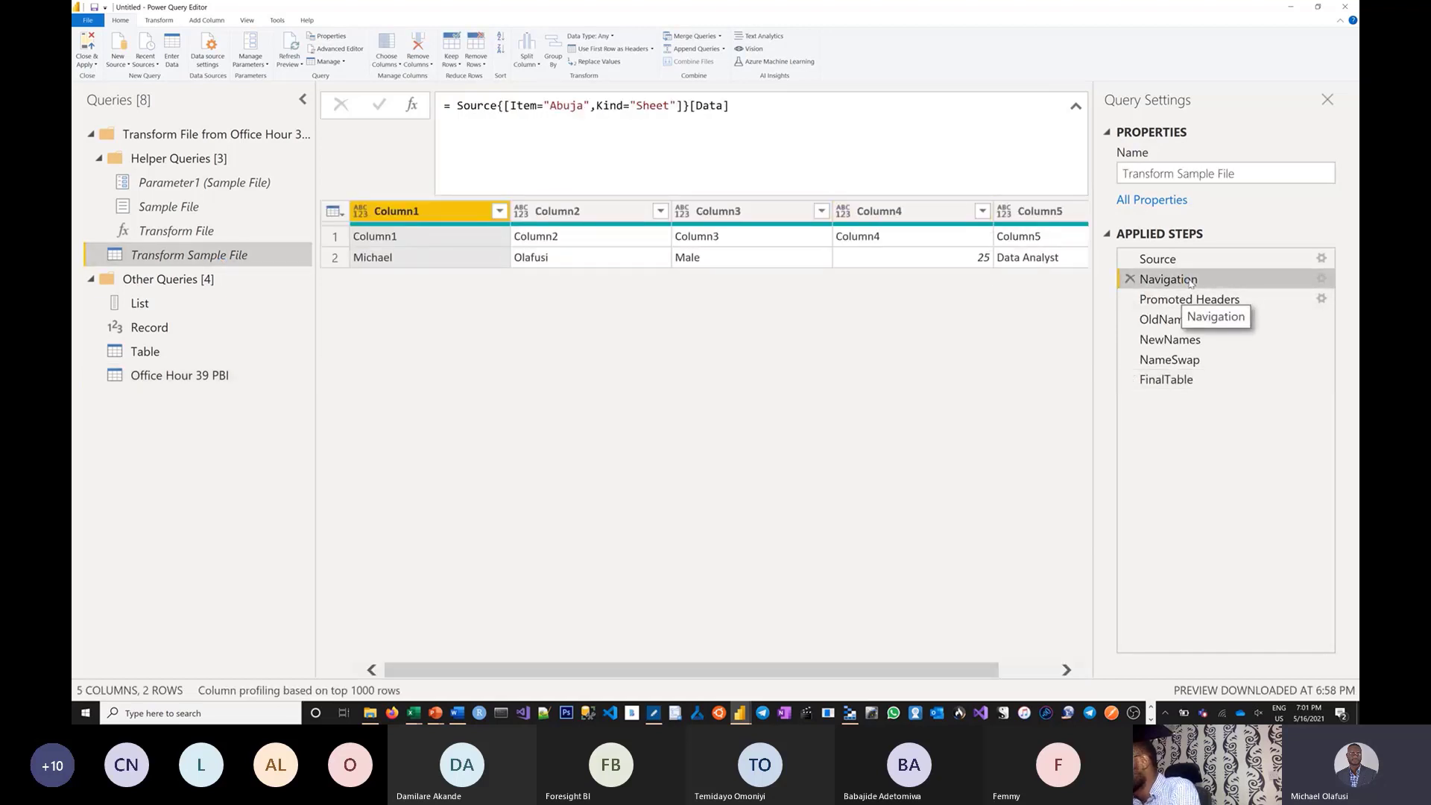
left_click(1179, 263)
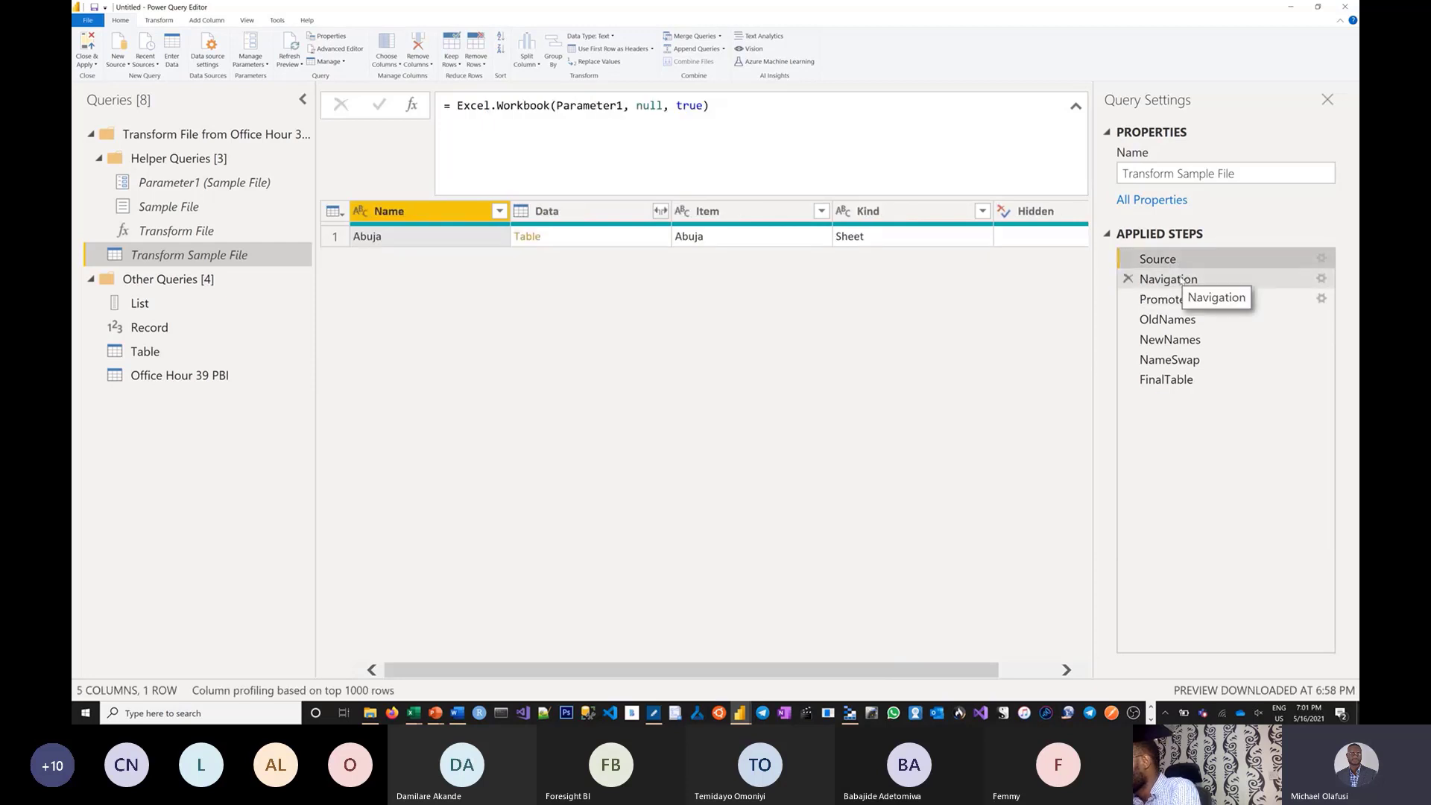
left_click(1179, 280)
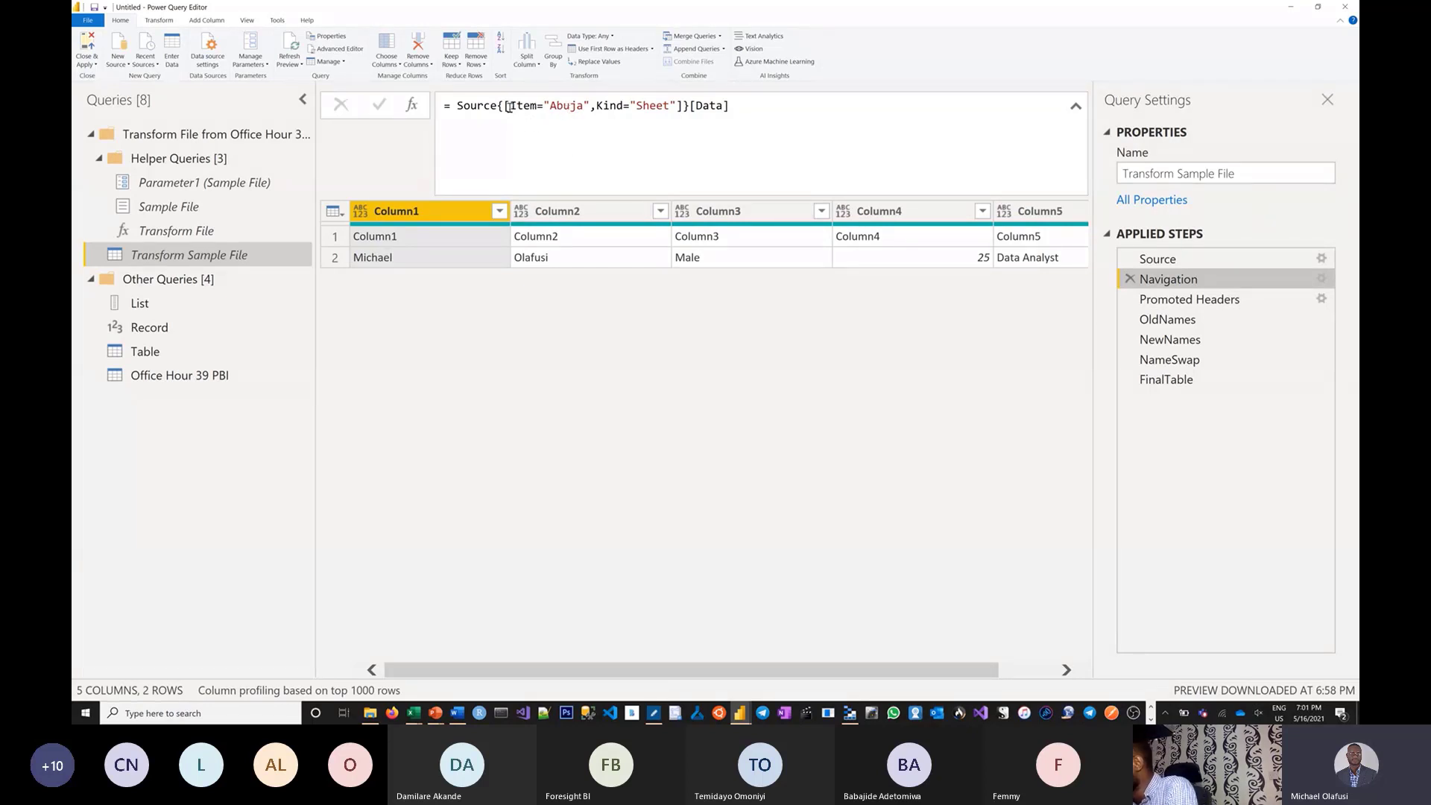
left_click_drag(505, 105, 684, 108)
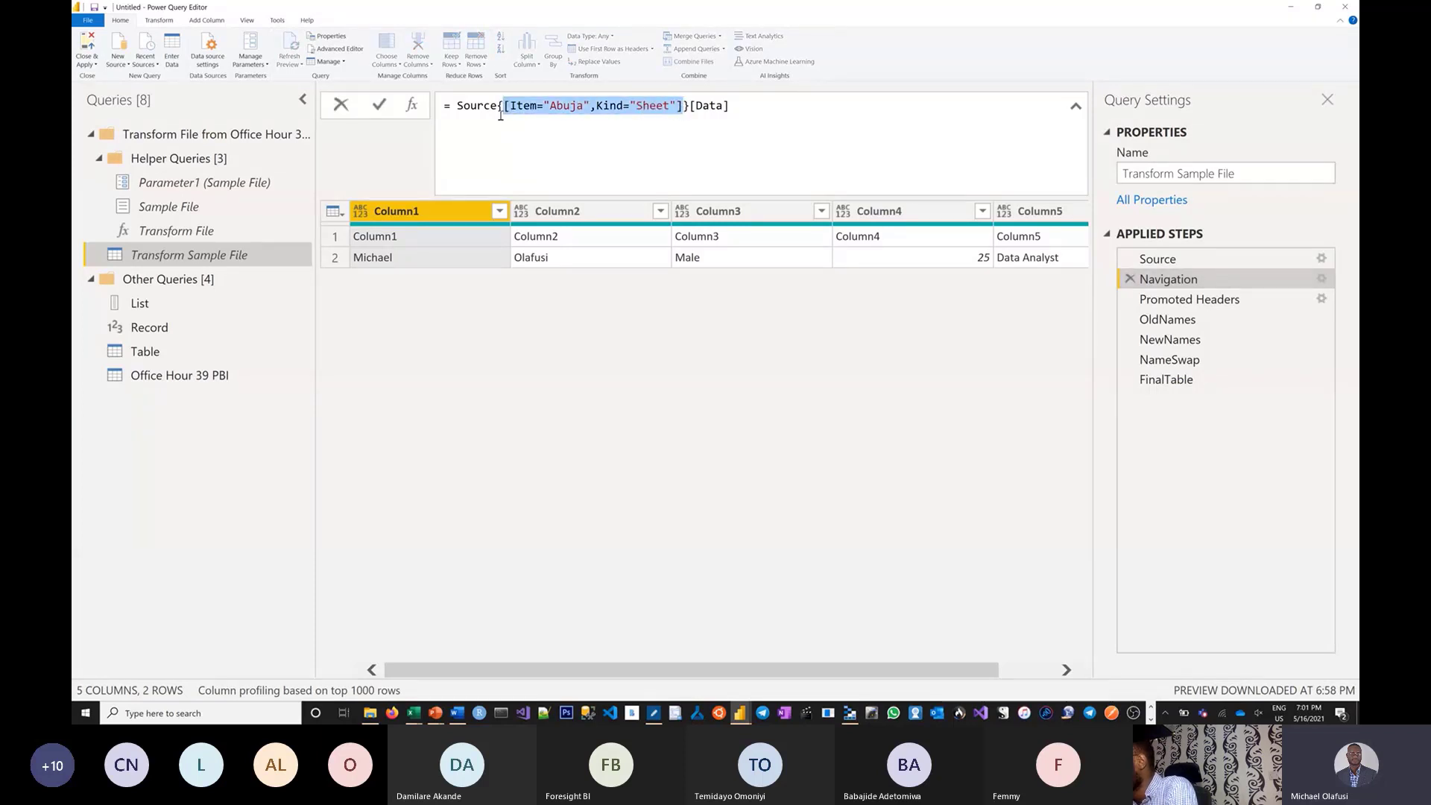
left_click_drag(497, 105, 691, 108)
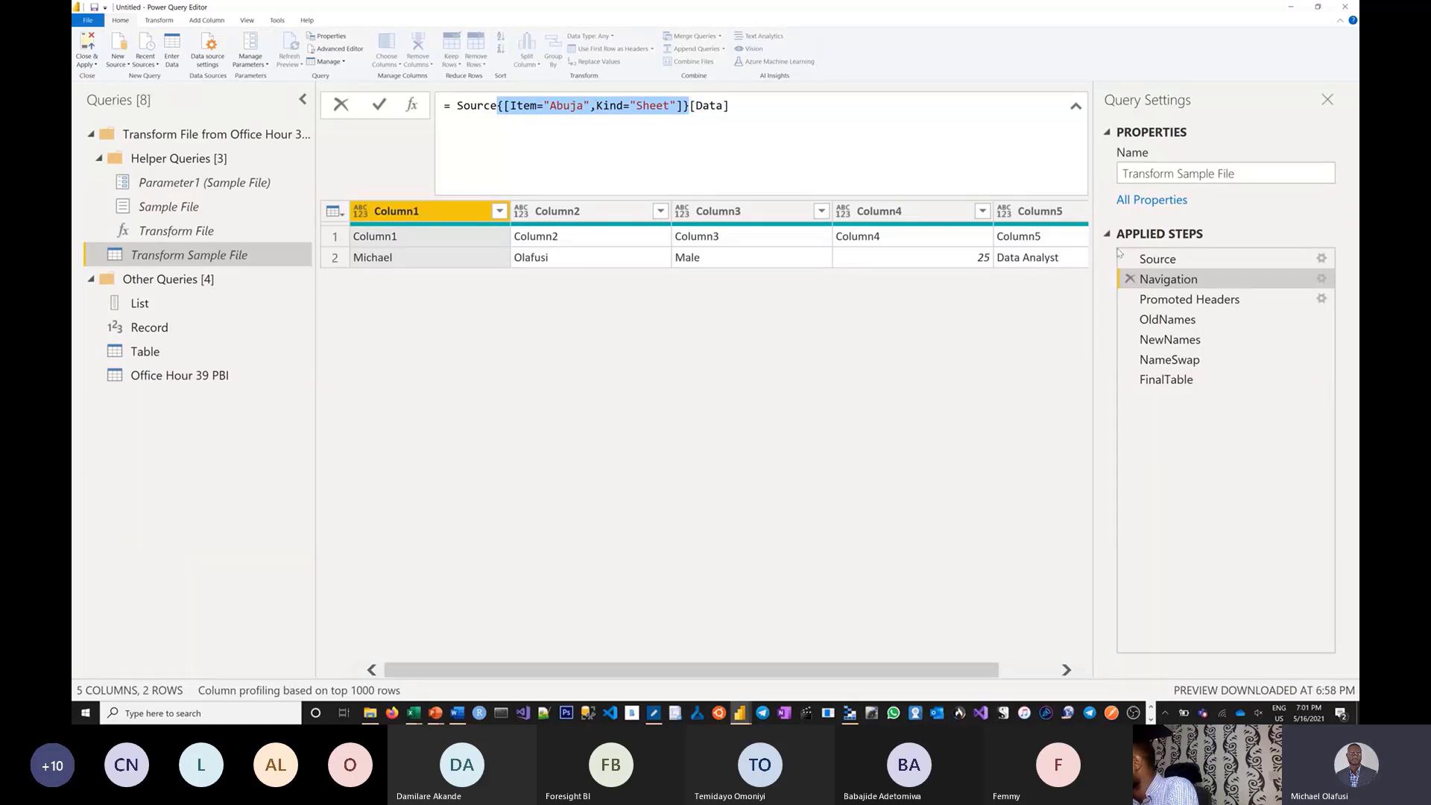
left_click(1162, 261)
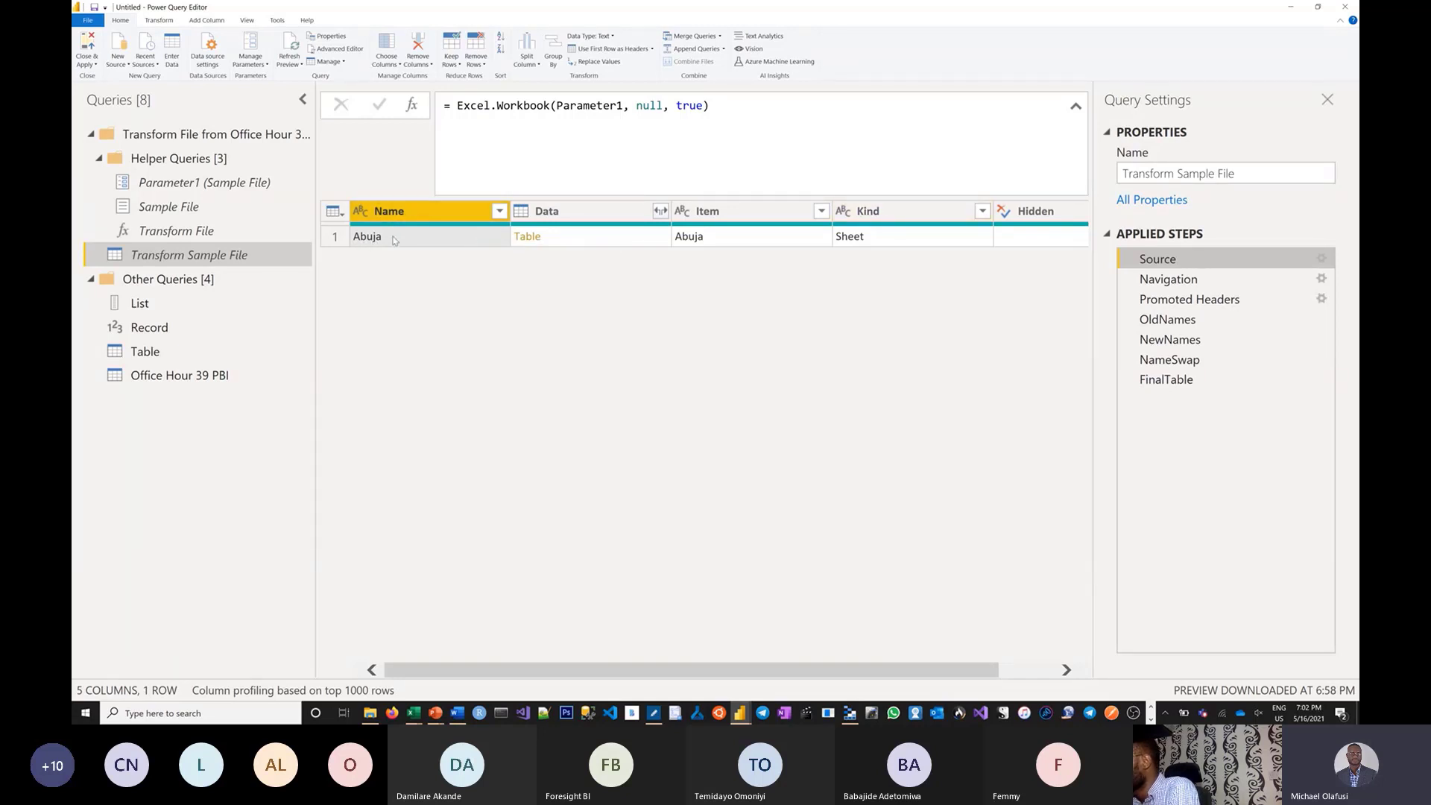
Inspect the Abuja Item value, then delete the Navigation step's Item/Kind criteria and undo it.
mouse_move(649, 227)
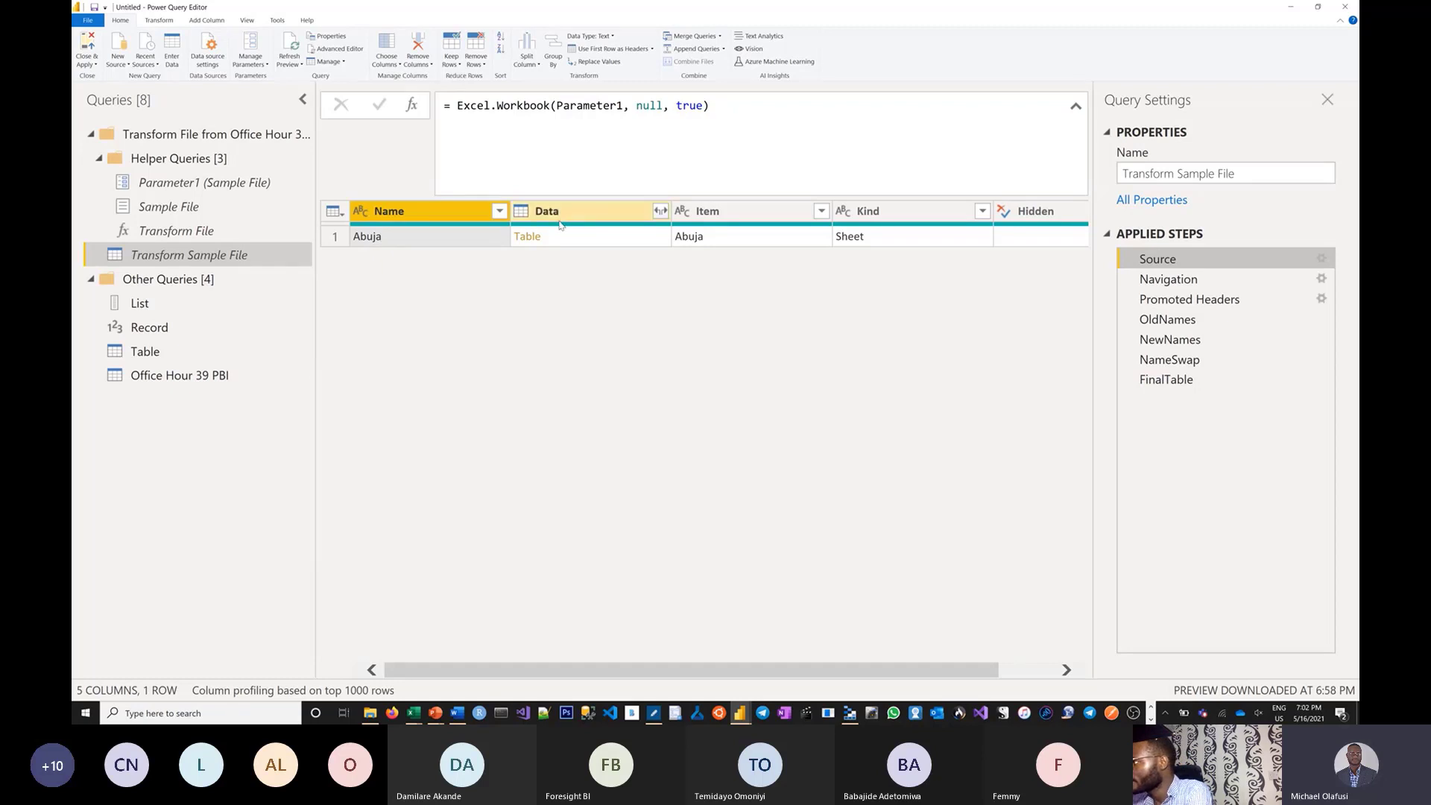
left_click(692, 237)
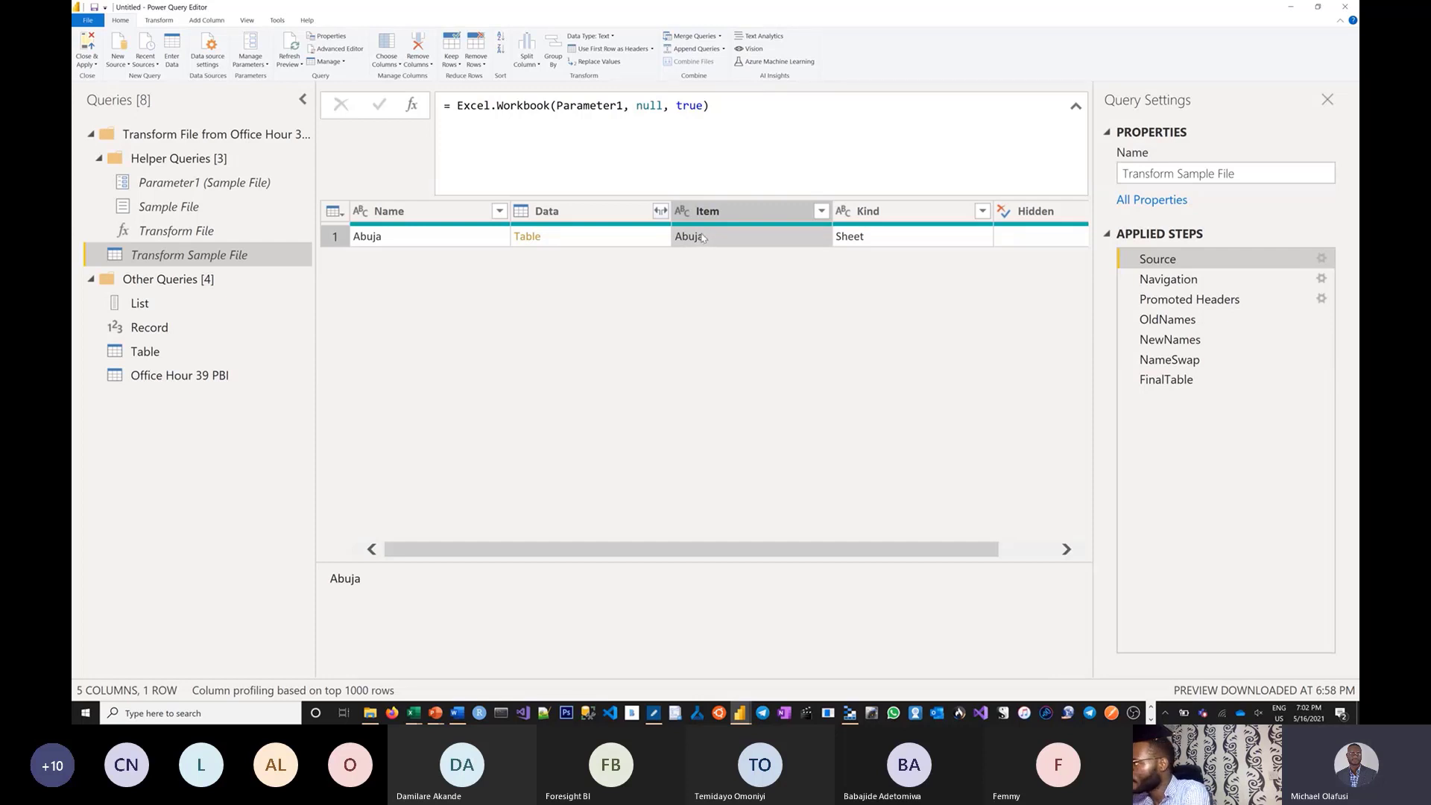
left_click(1197, 281)
left_click_drag(676, 105, 510, 107)
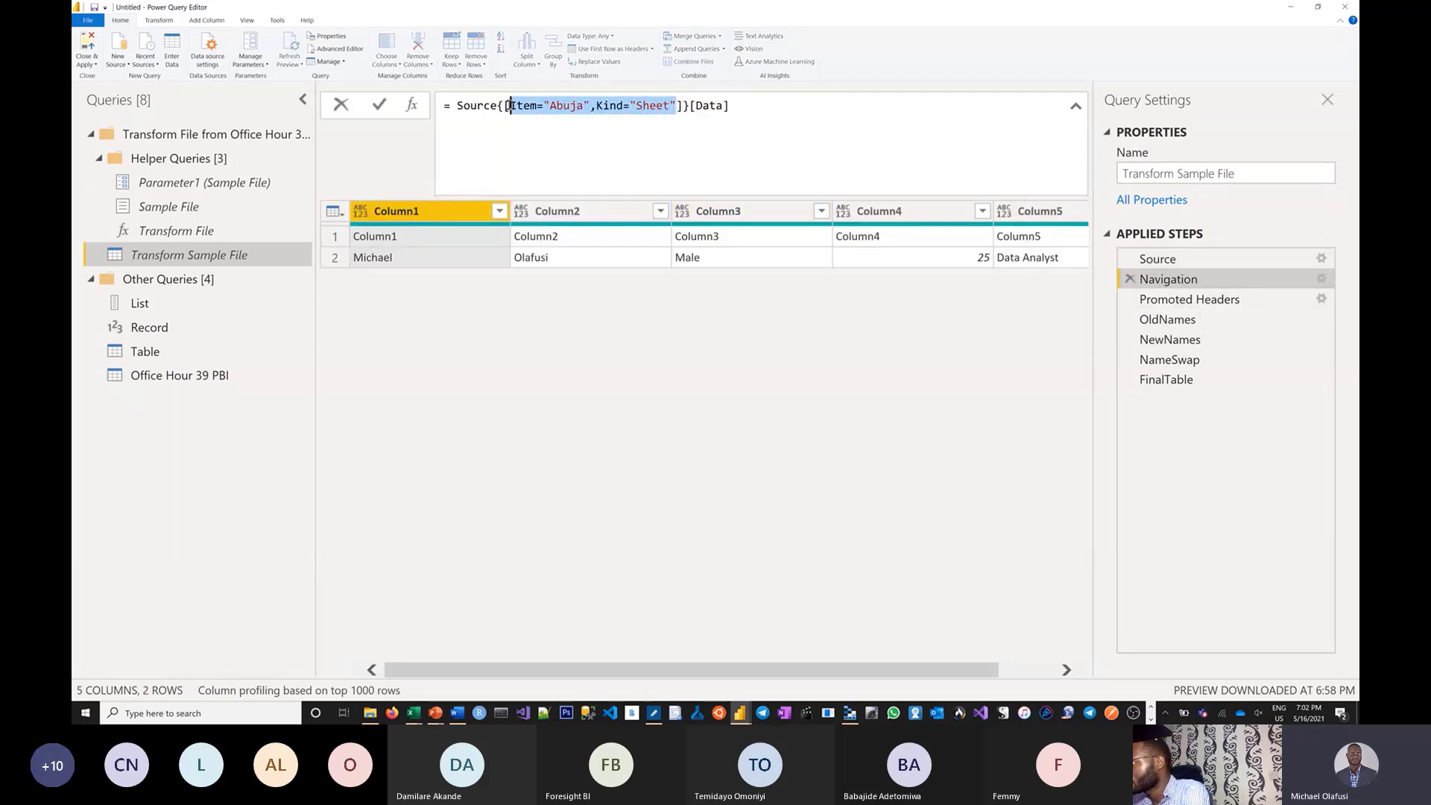
key("BackSpace")
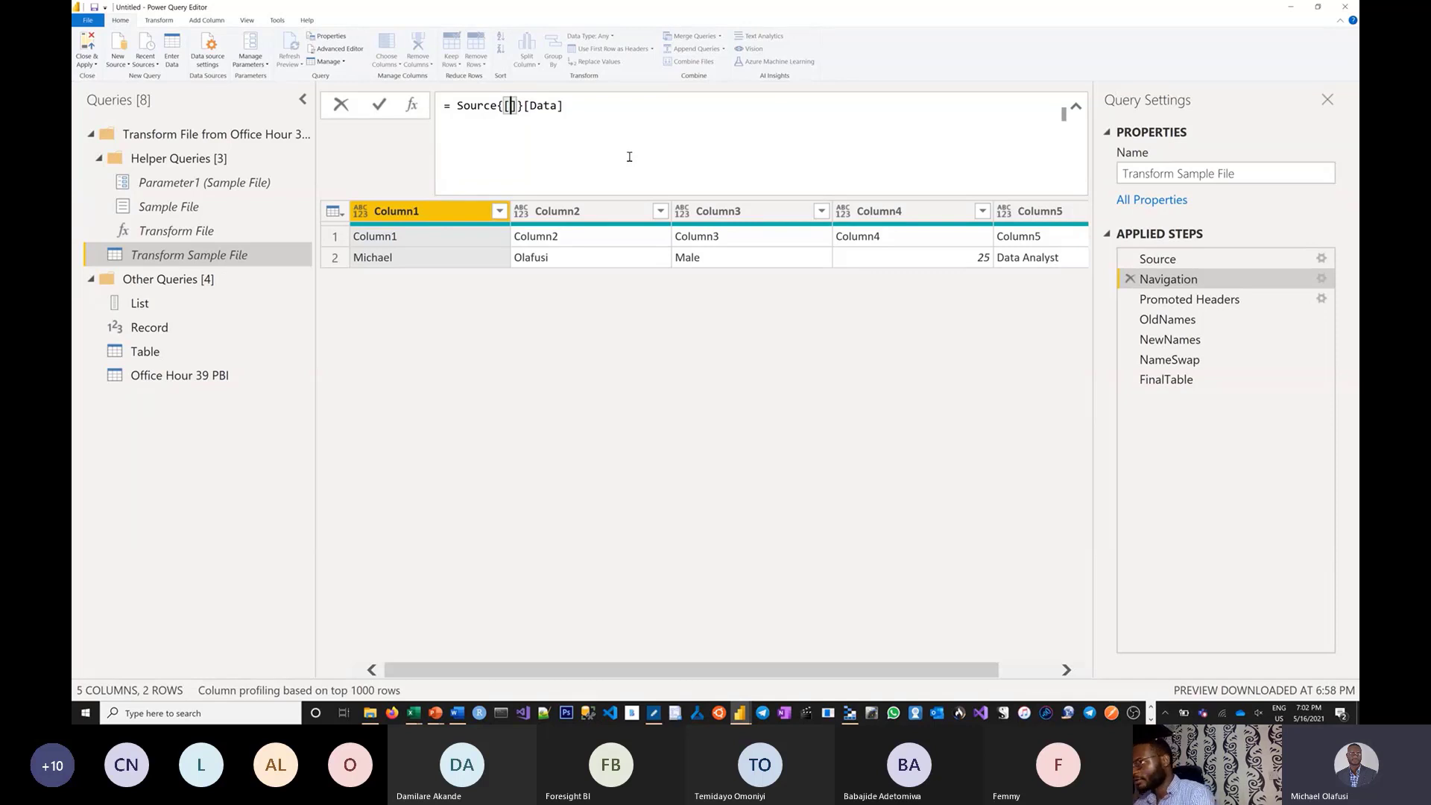
key("ctrl+z")
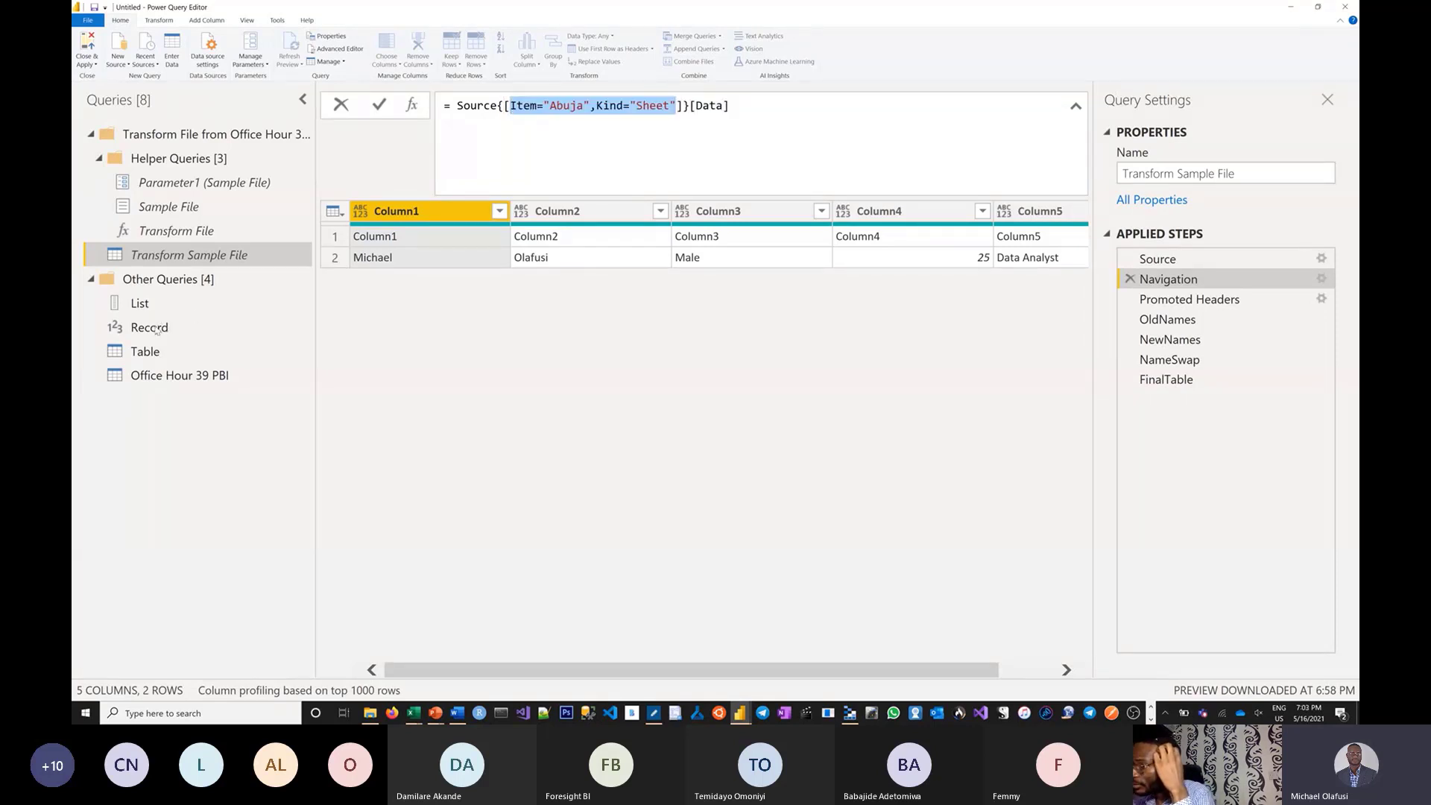
left_click(156, 329)
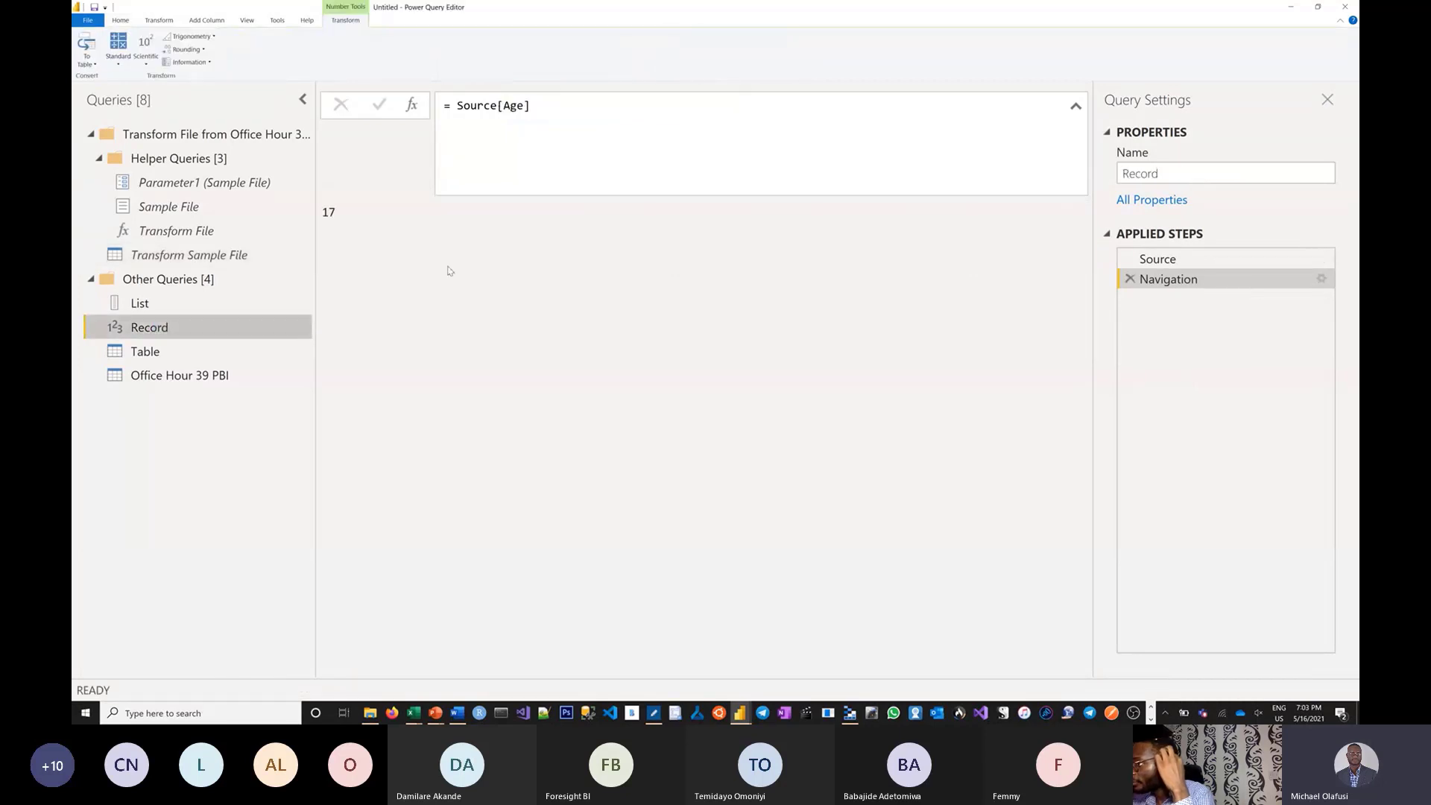
left_click(509, 112)
double_click(512, 107)
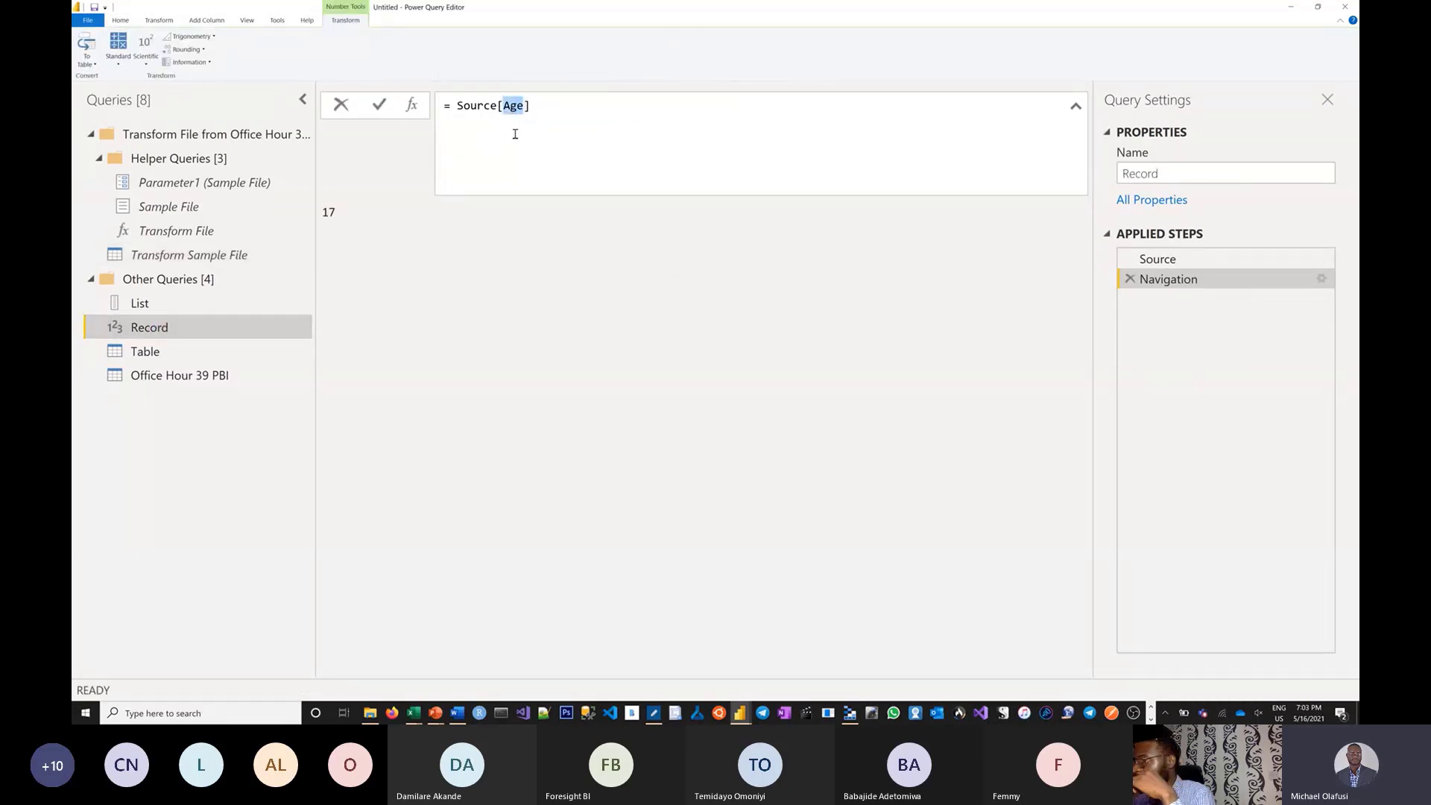
left_click_drag(532, 108, 499, 109)
double_click(509, 111)
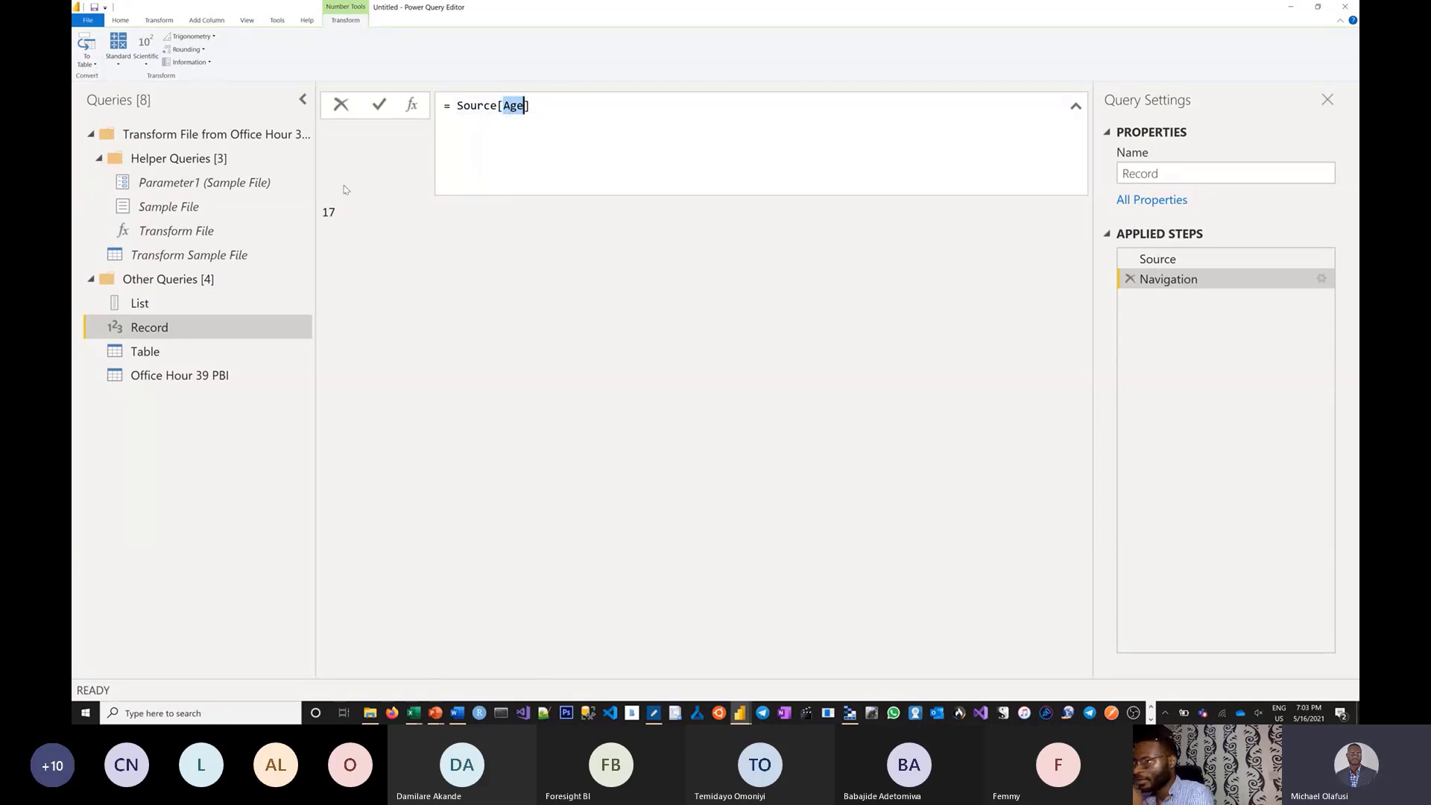
left_click(172, 255)
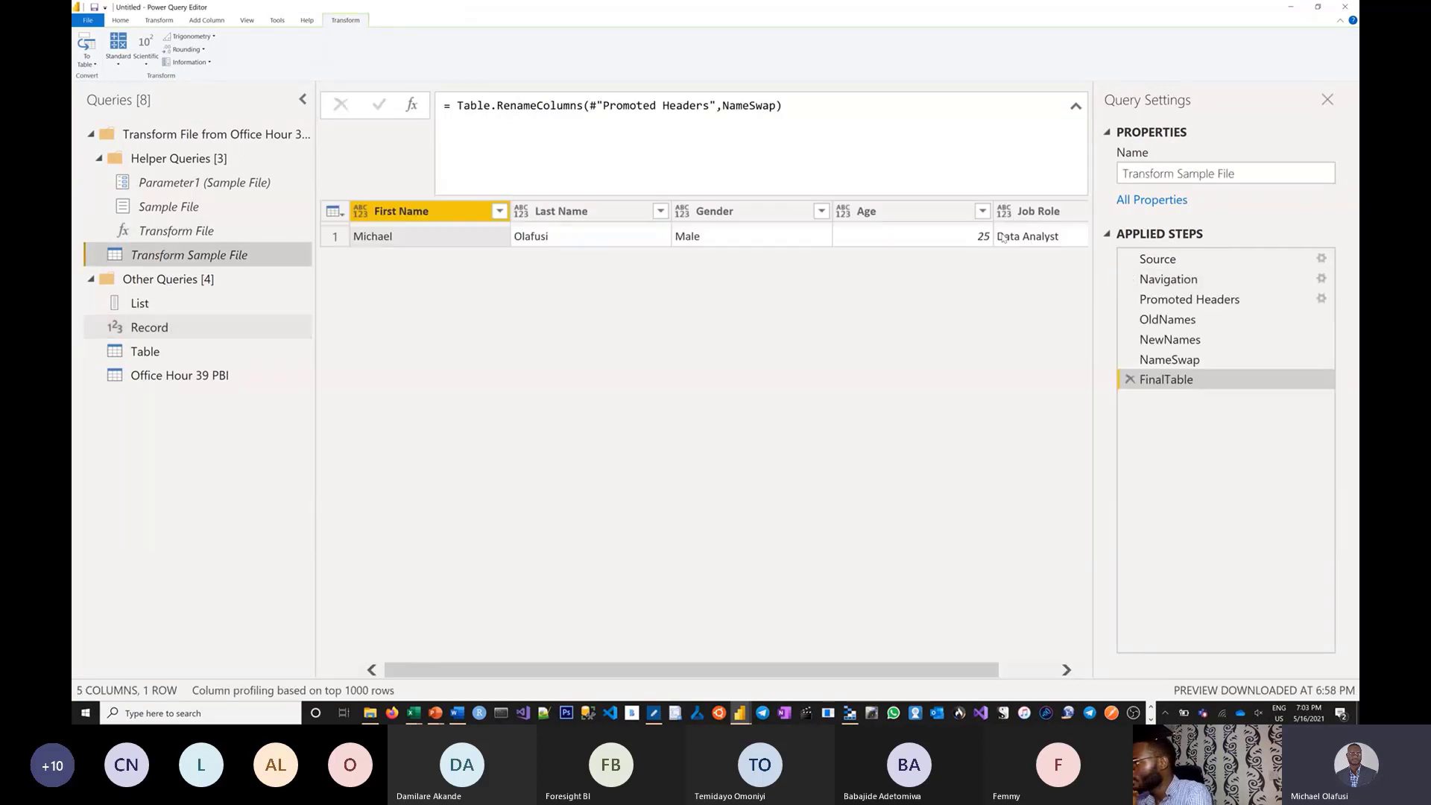
left_click(1174, 281)
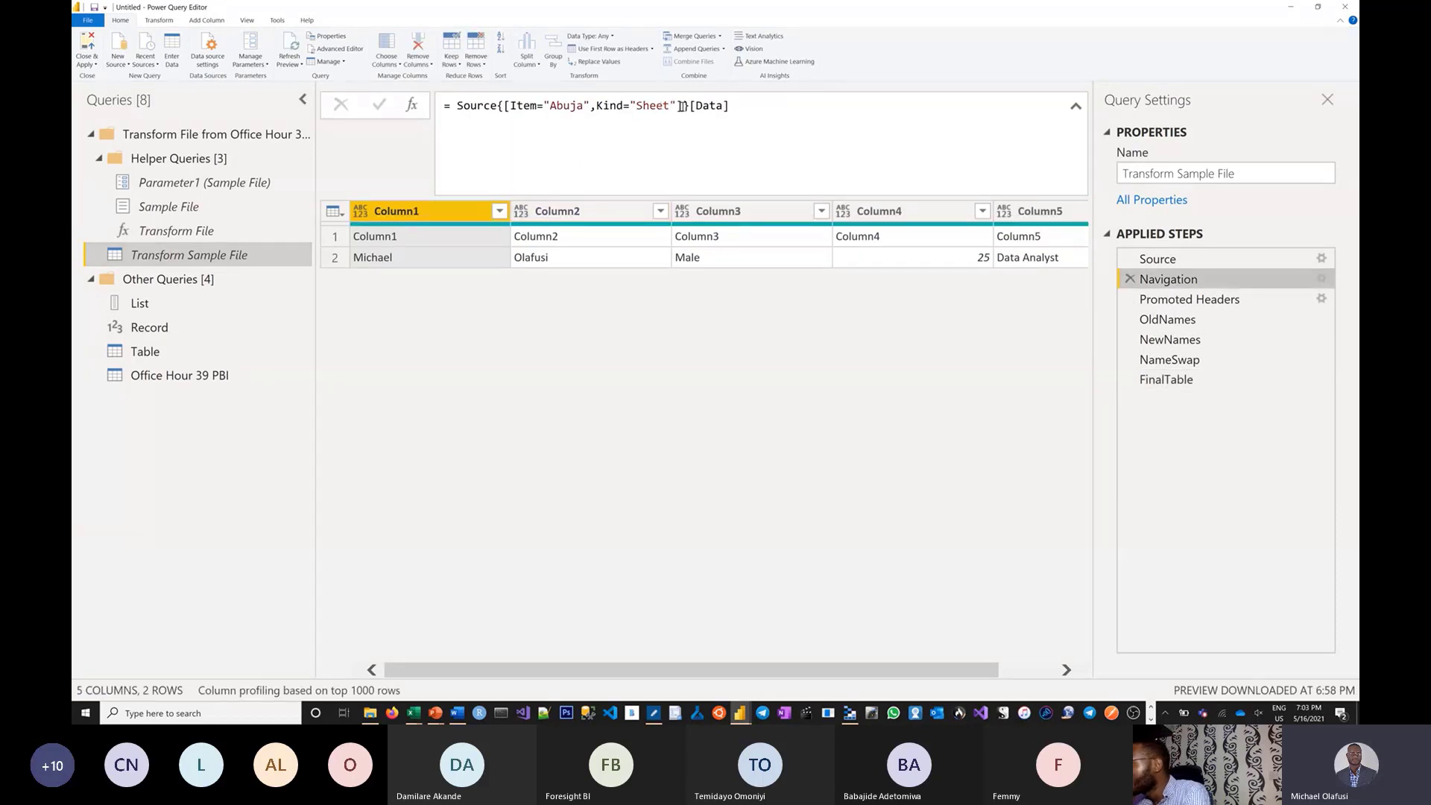
left_click_drag(681, 105, 504, 107)
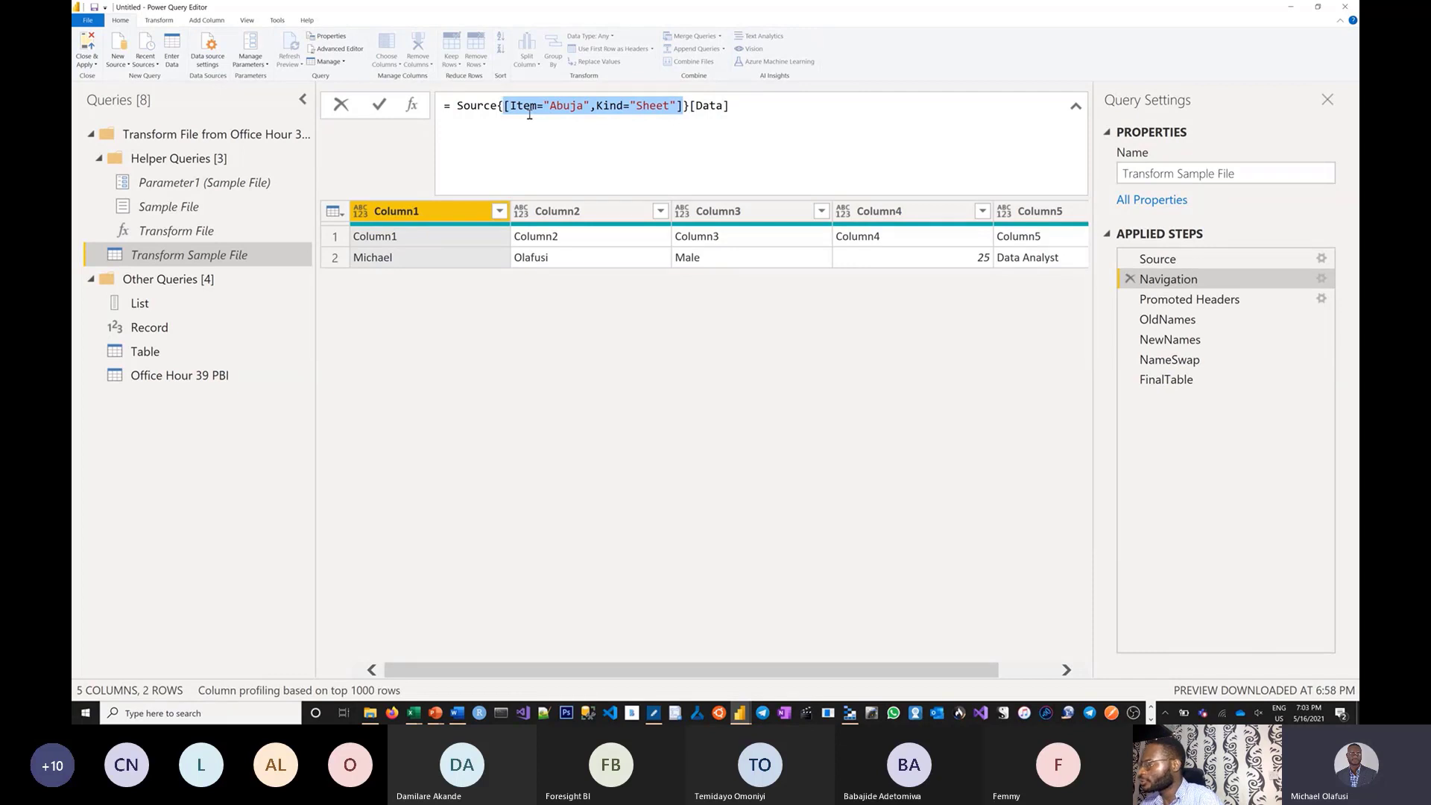
Replace the name-based sheet lookup with 0 so Navigation reads Source{0}[Data].
key("BackSpace")
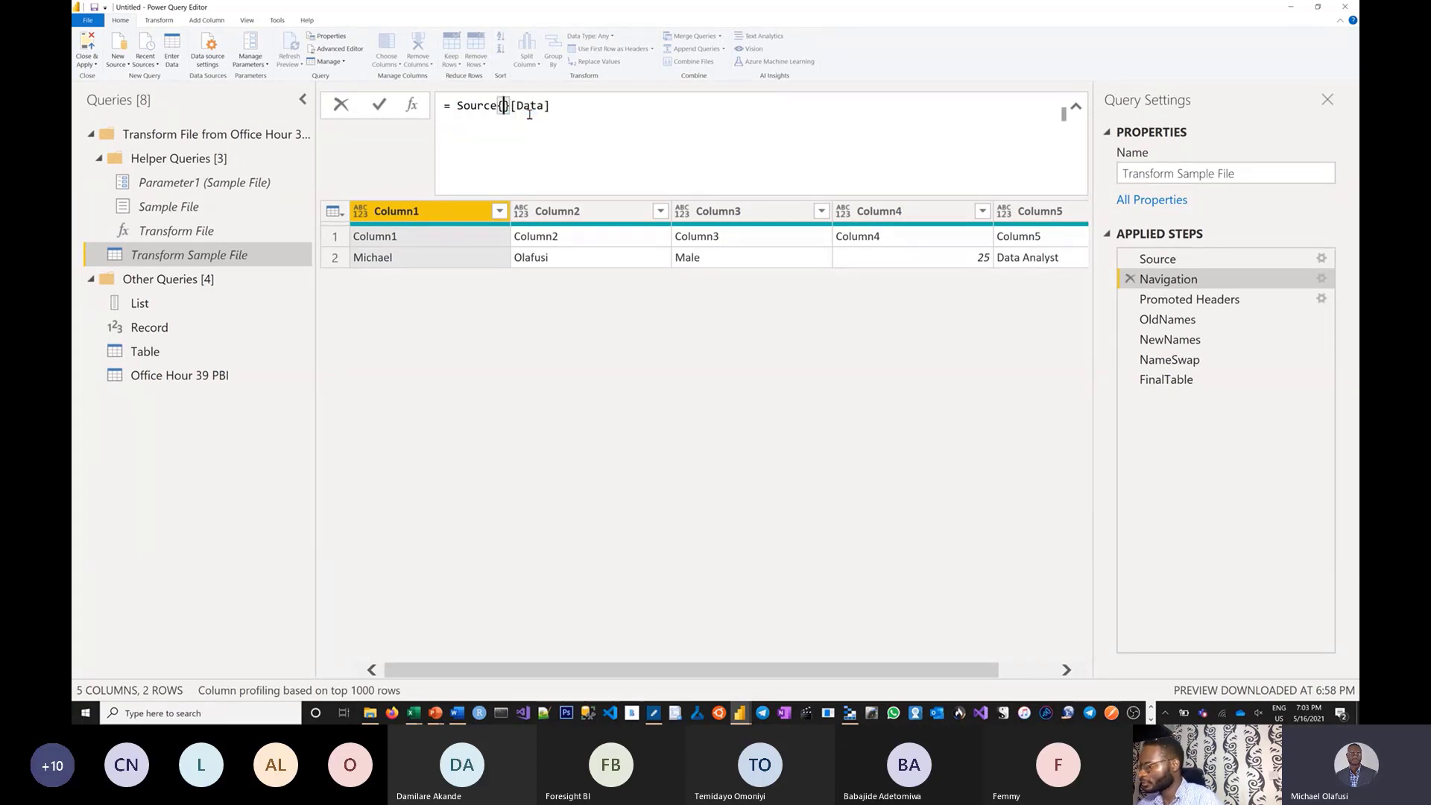
type("0")
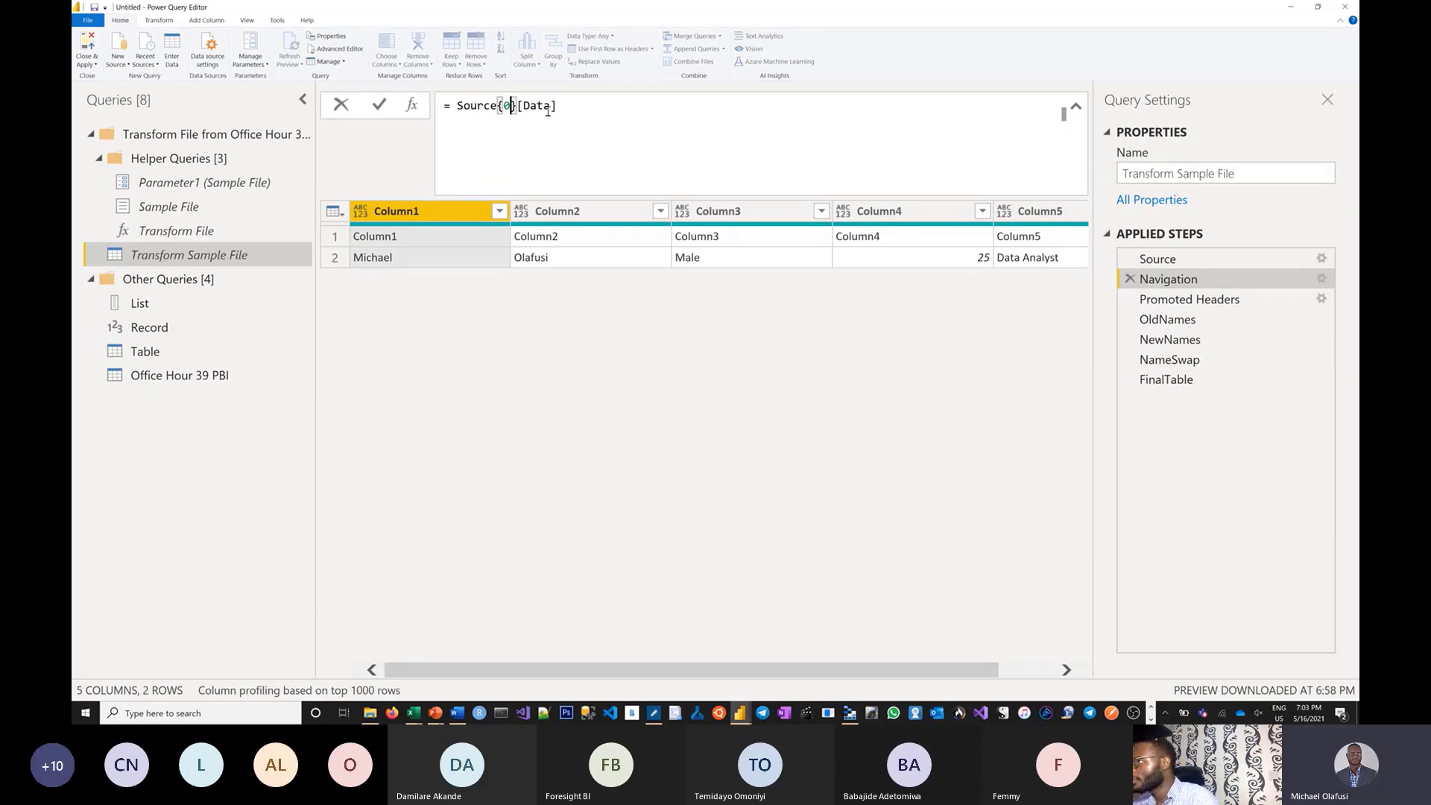
left_click(552, 107)
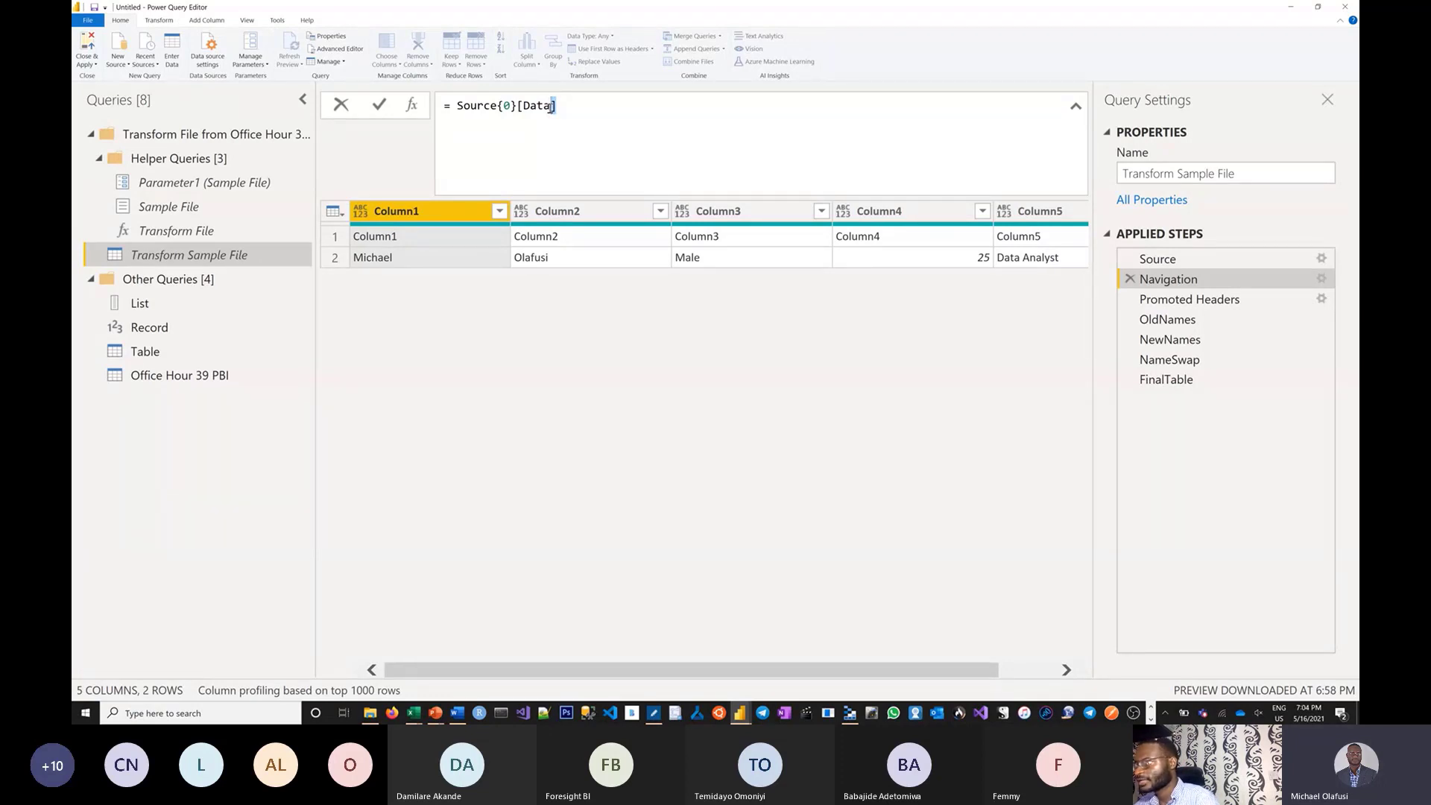
Commit Source{0}[Data] and check Promoted Headers, the final table and the combined results.
left_click(1169, 306)
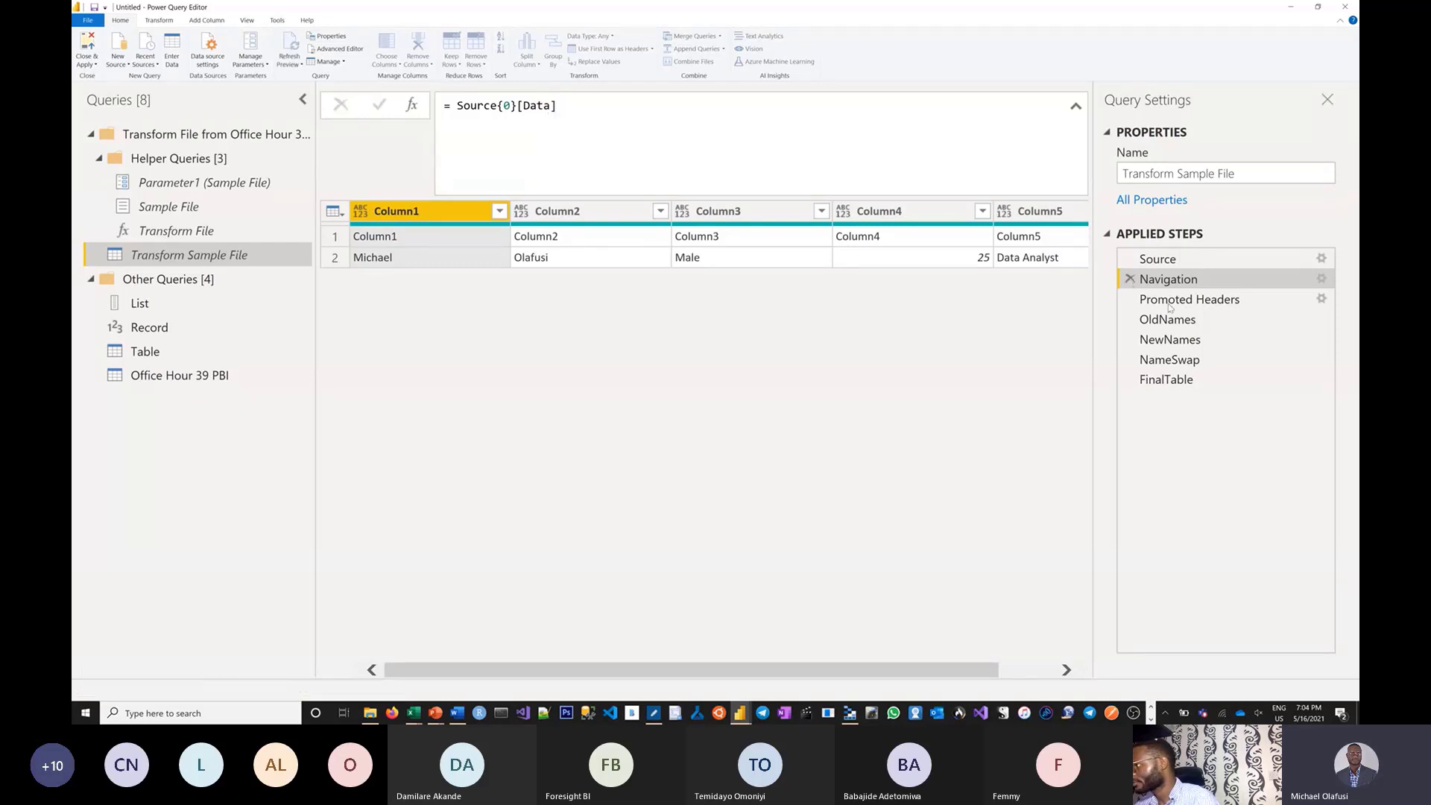
left_click(1170, 302)
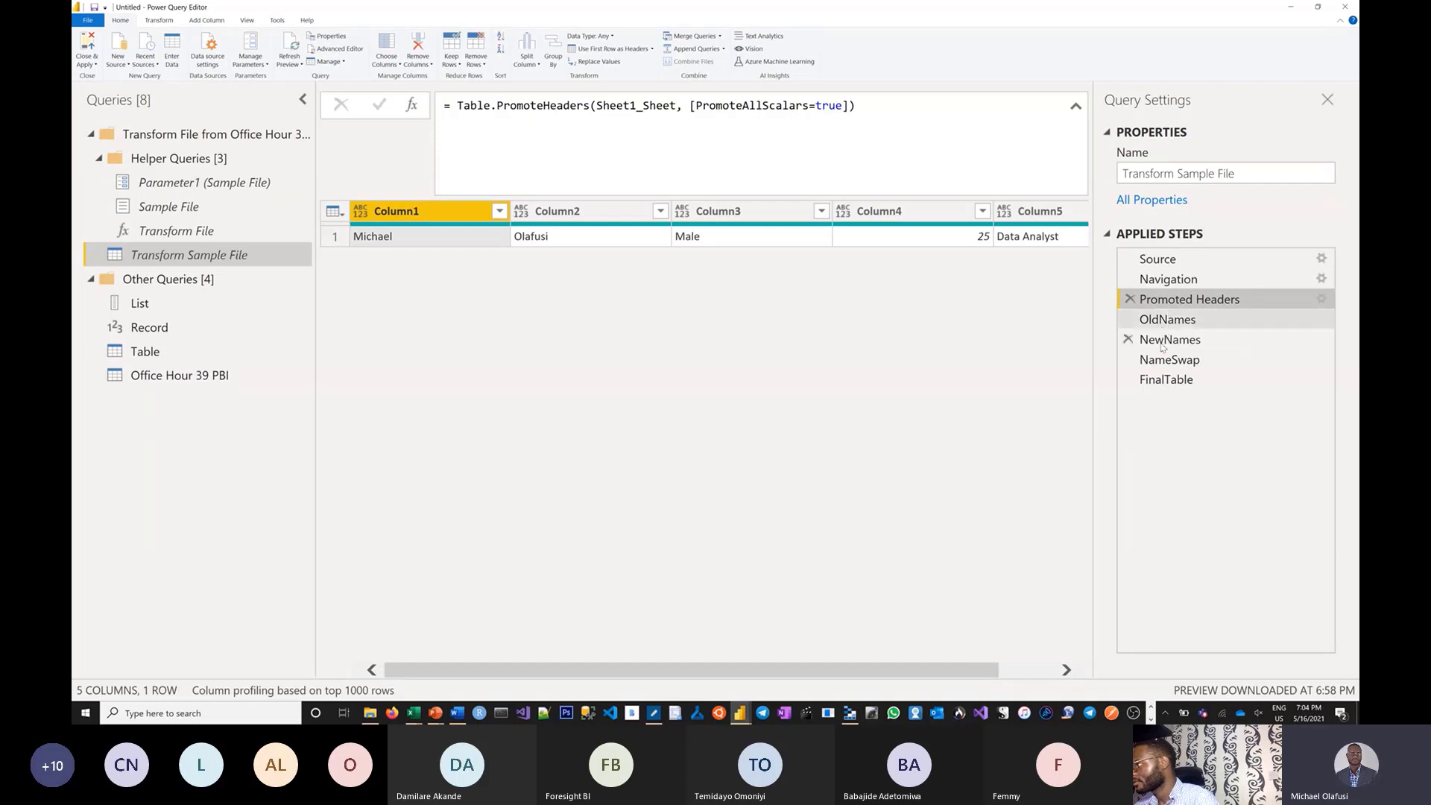
left_click(1151, 379)
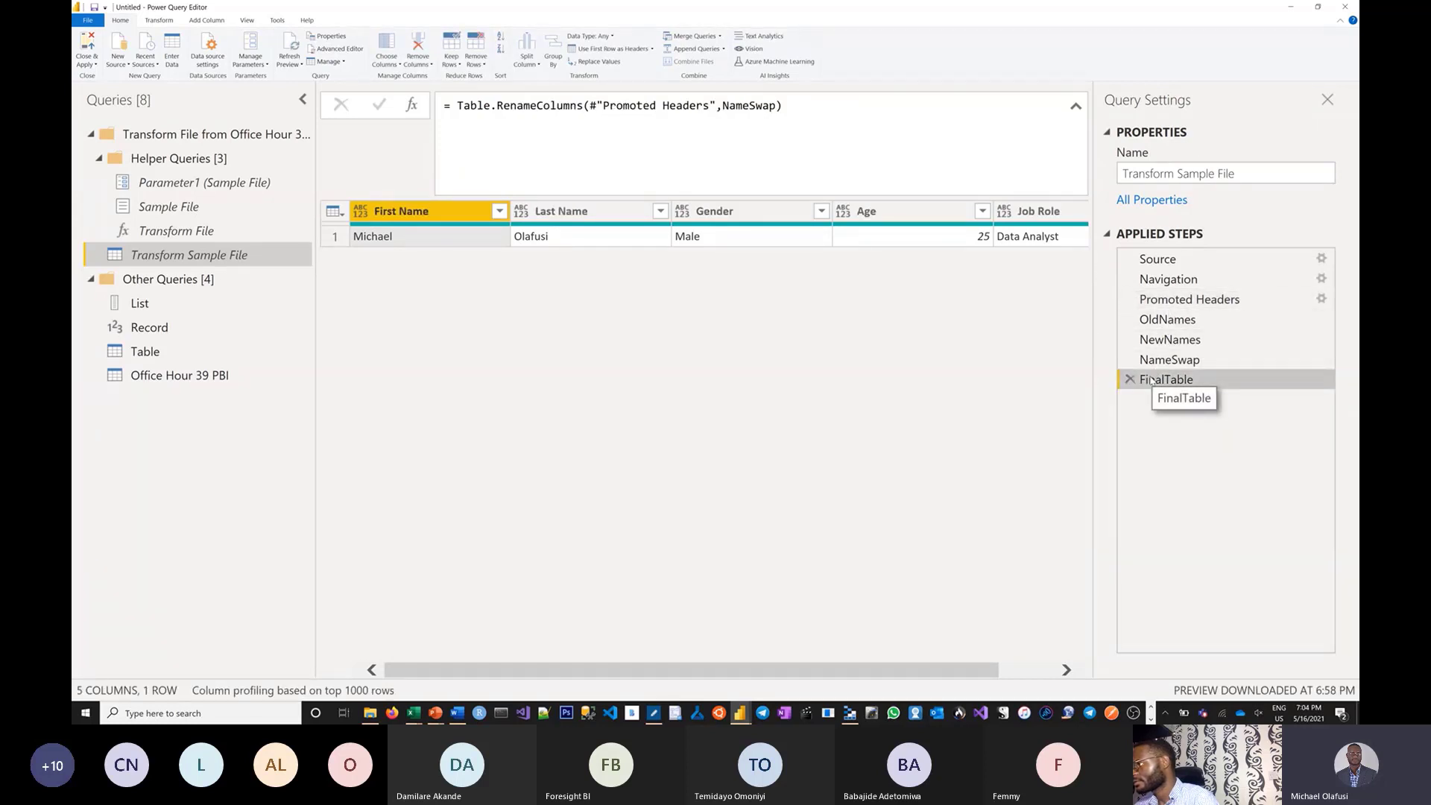
left_click(165, 381)
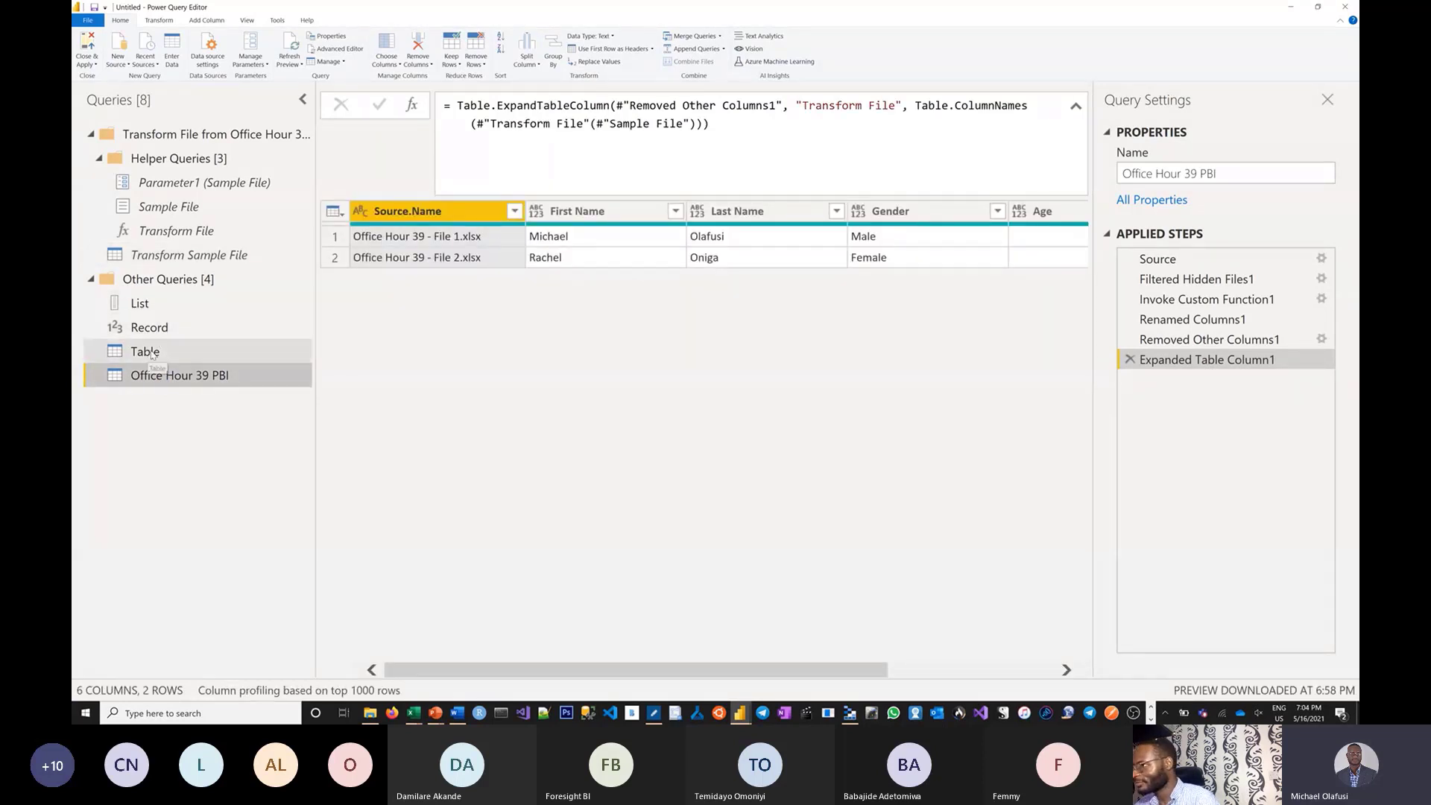
Return to Transform Sample File and review the Navigation formula Source{0}[Data].
left_click(191, 254)
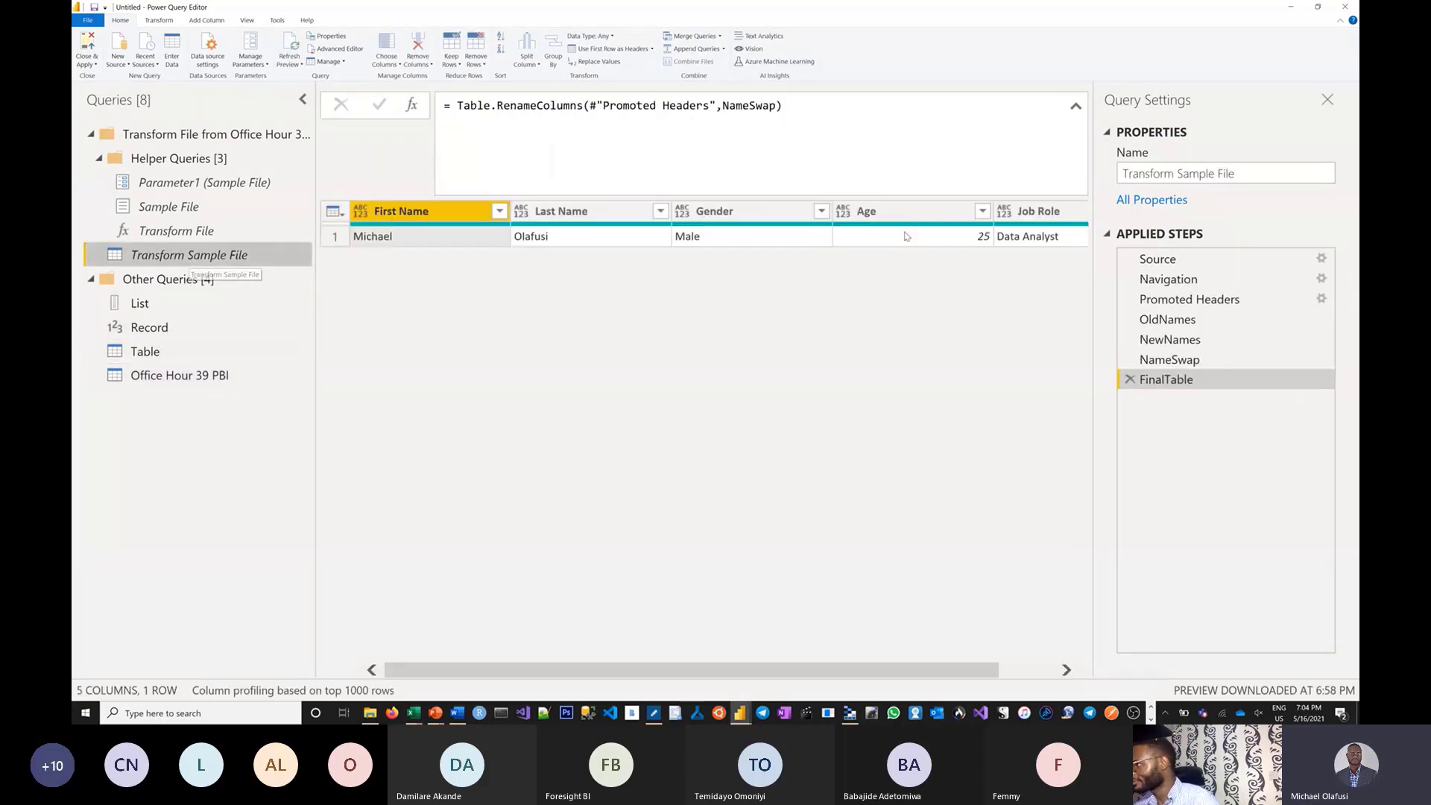
left_click(1179, 283)
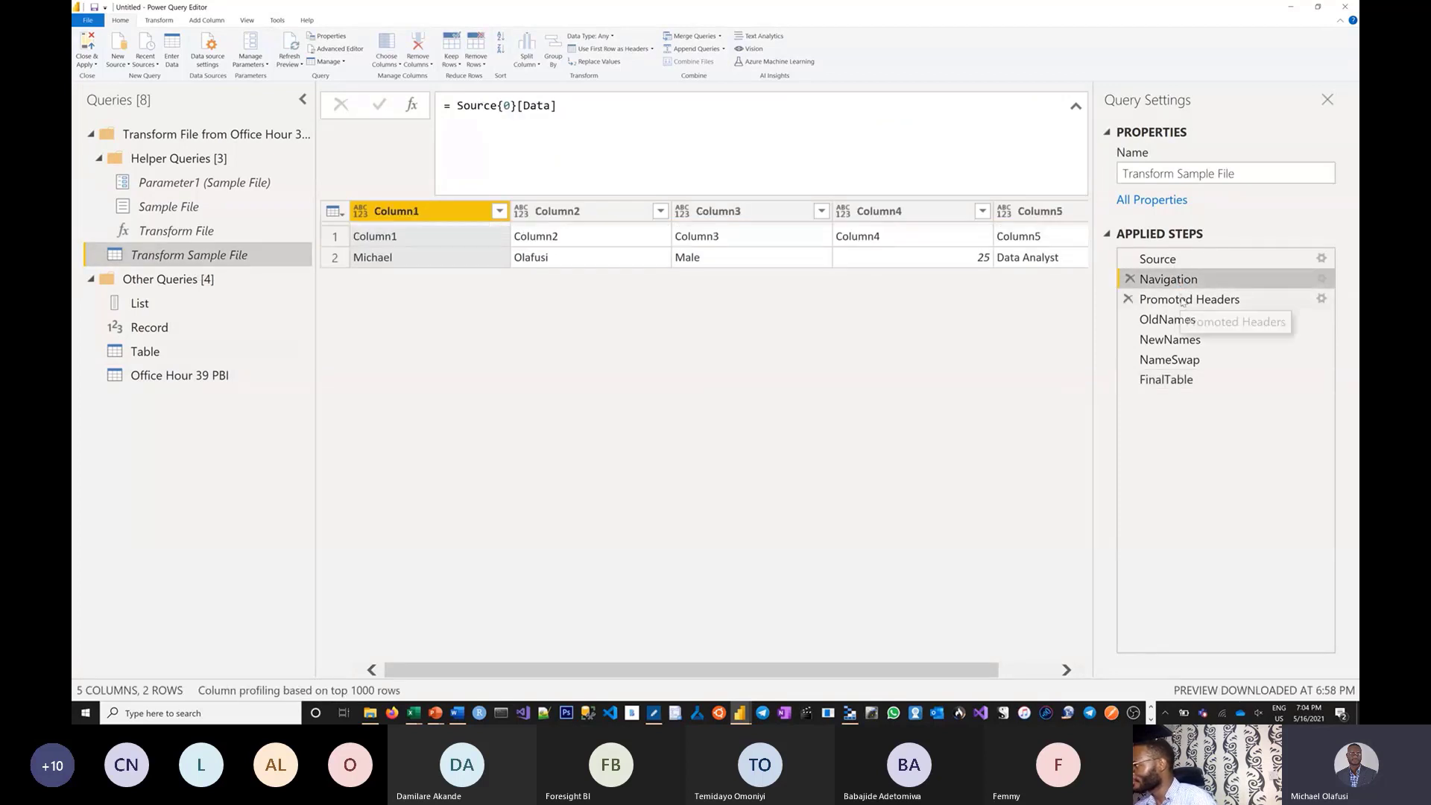
left_click(1183, 302)
left_click(1184, 281)
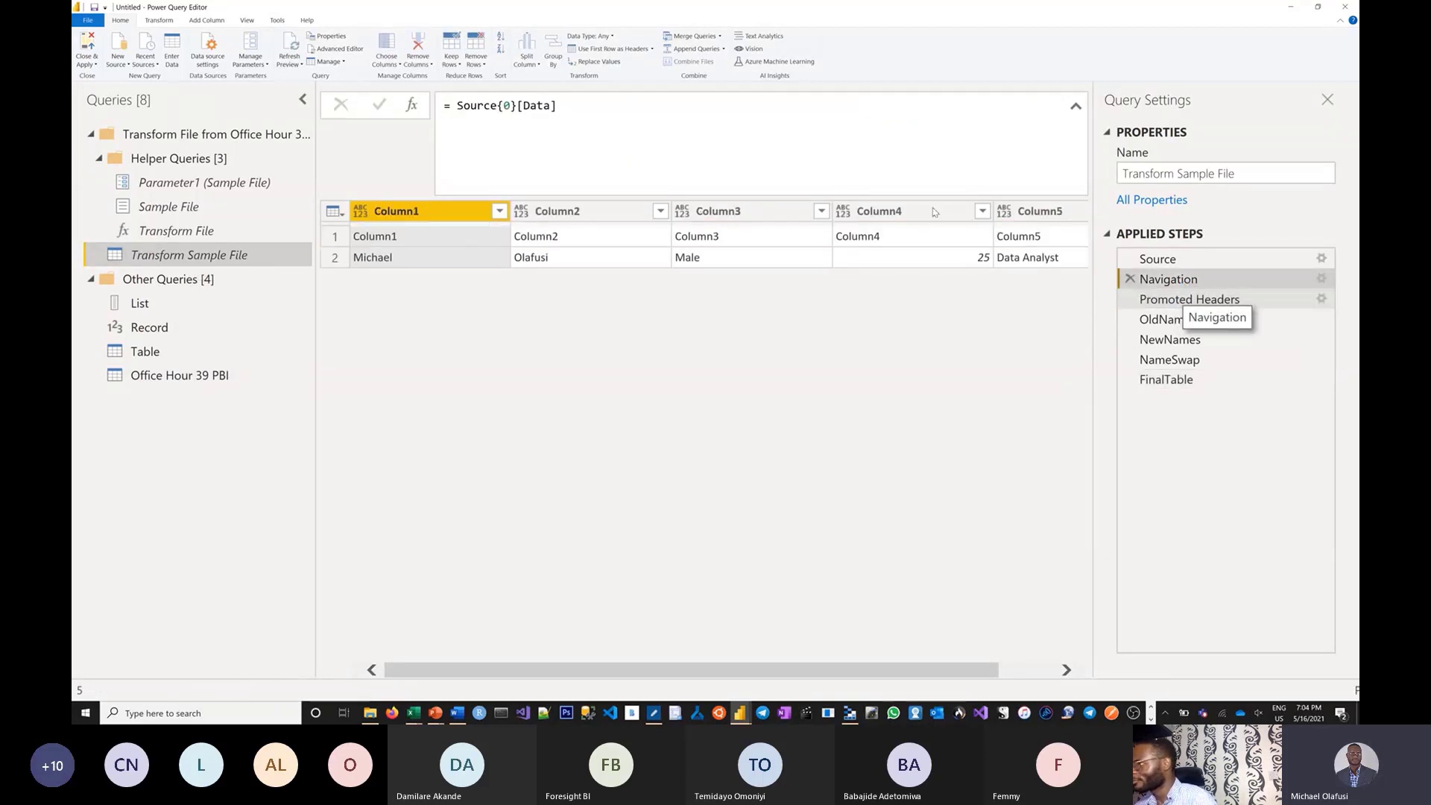
left_click(511, 106)
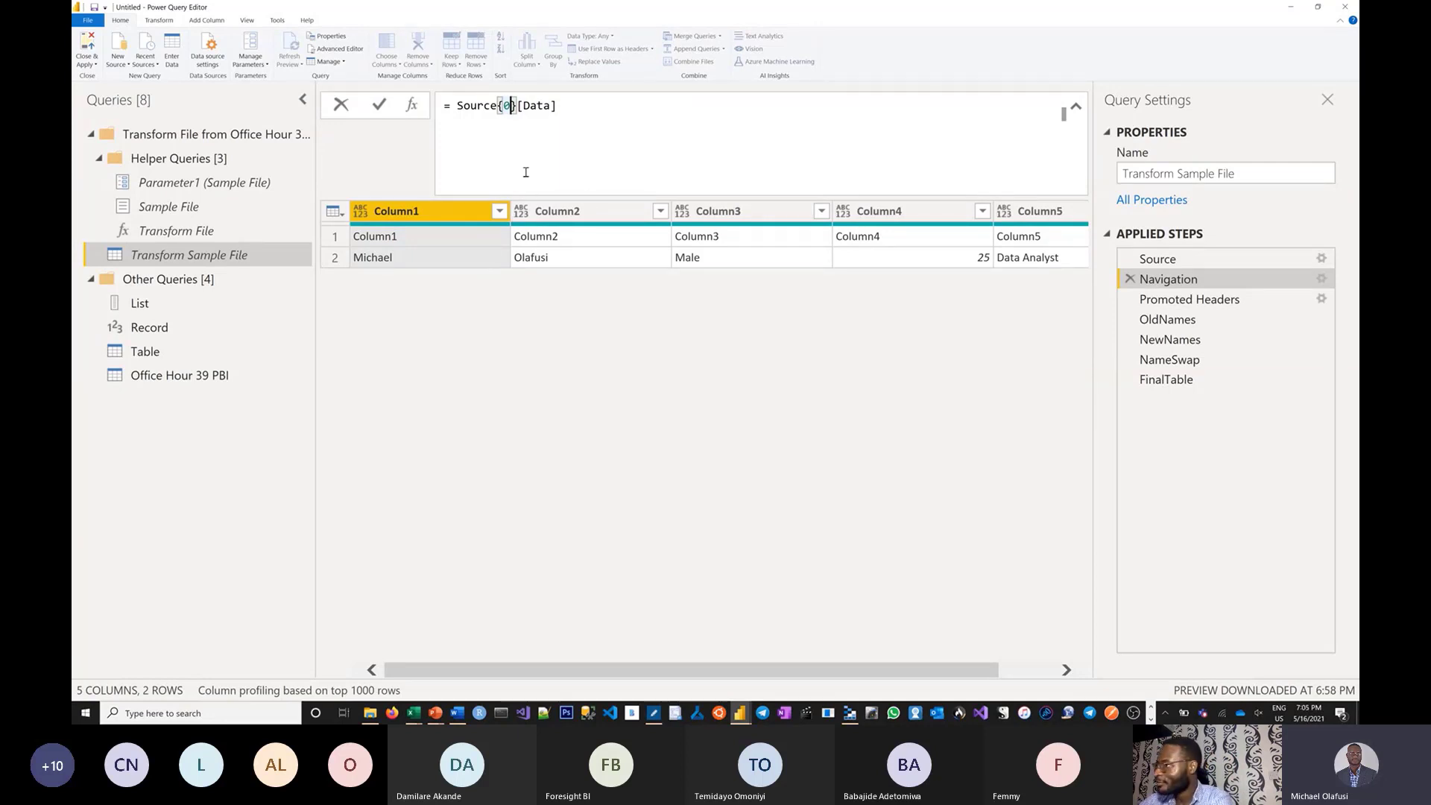
double_click(540, 105)
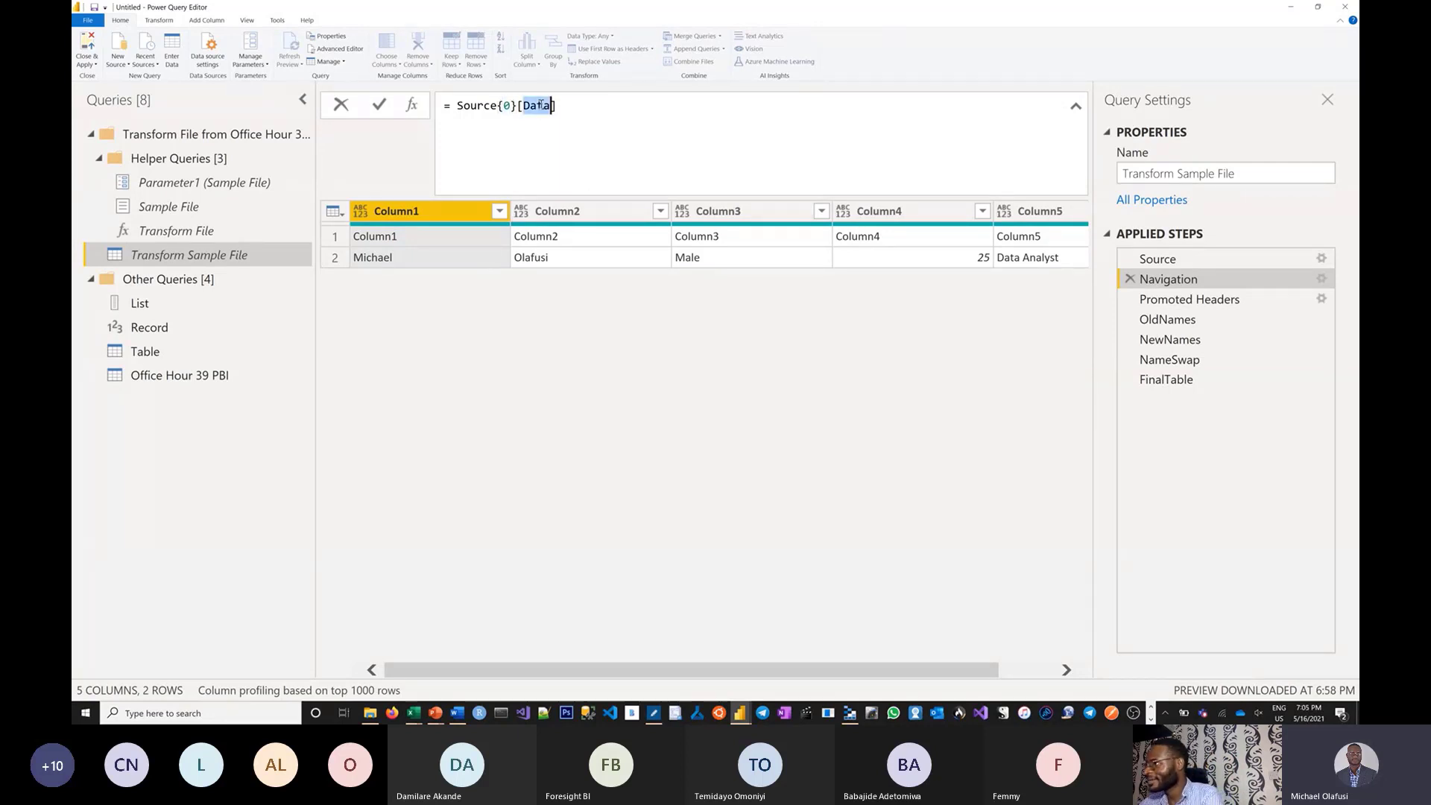
key("BackSpace")
type("Item")
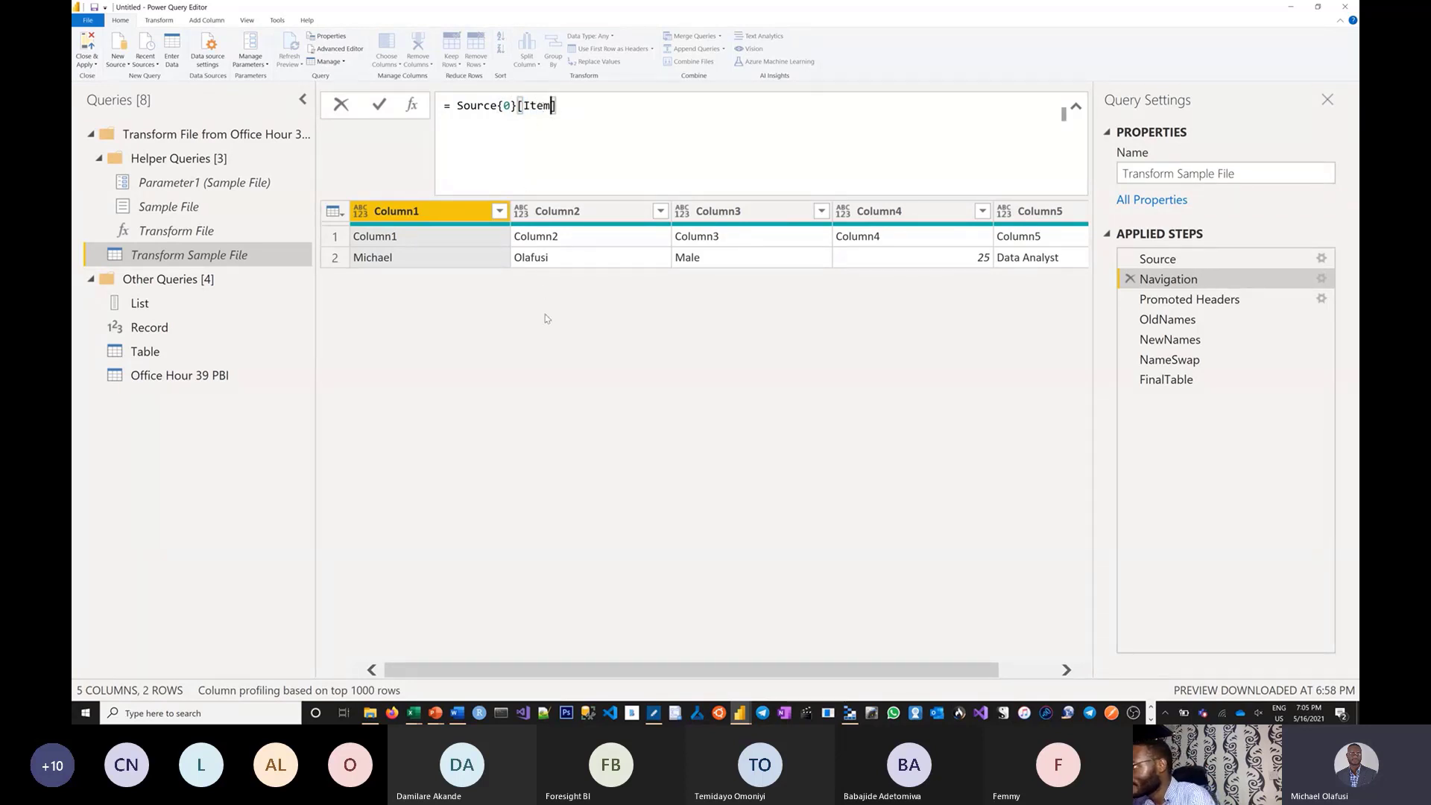
key("Return")
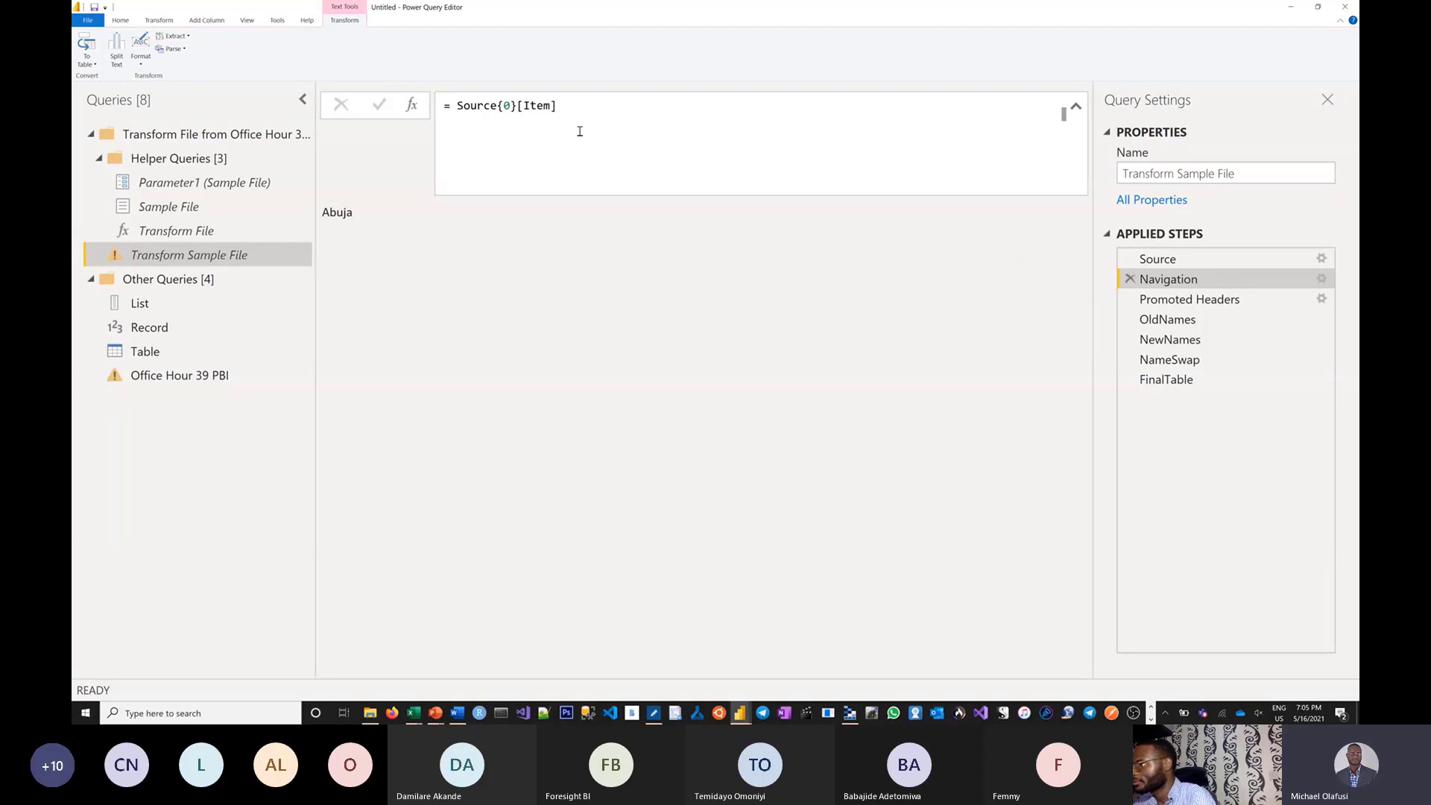
double_click(540, 109)
type("Data")
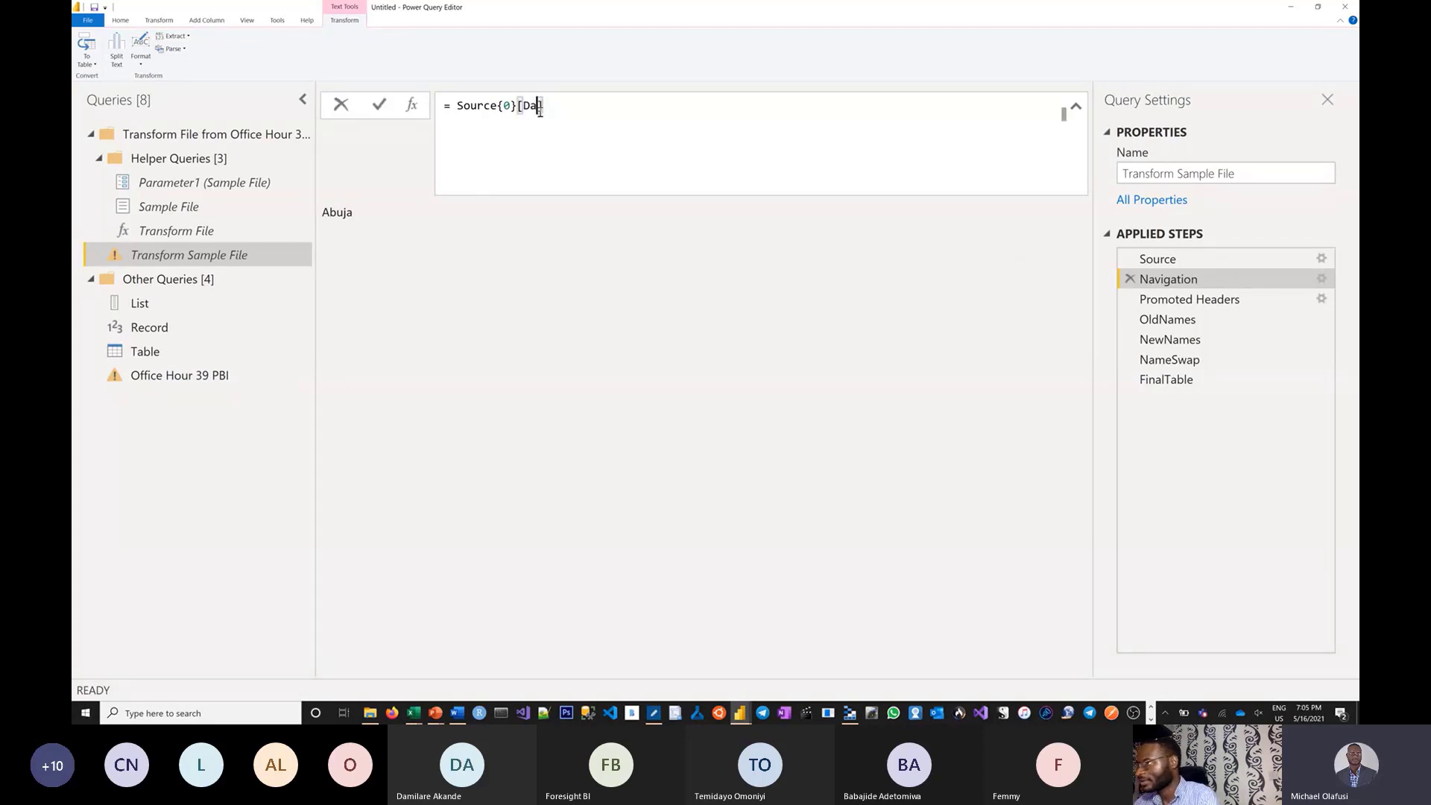
key("Return")
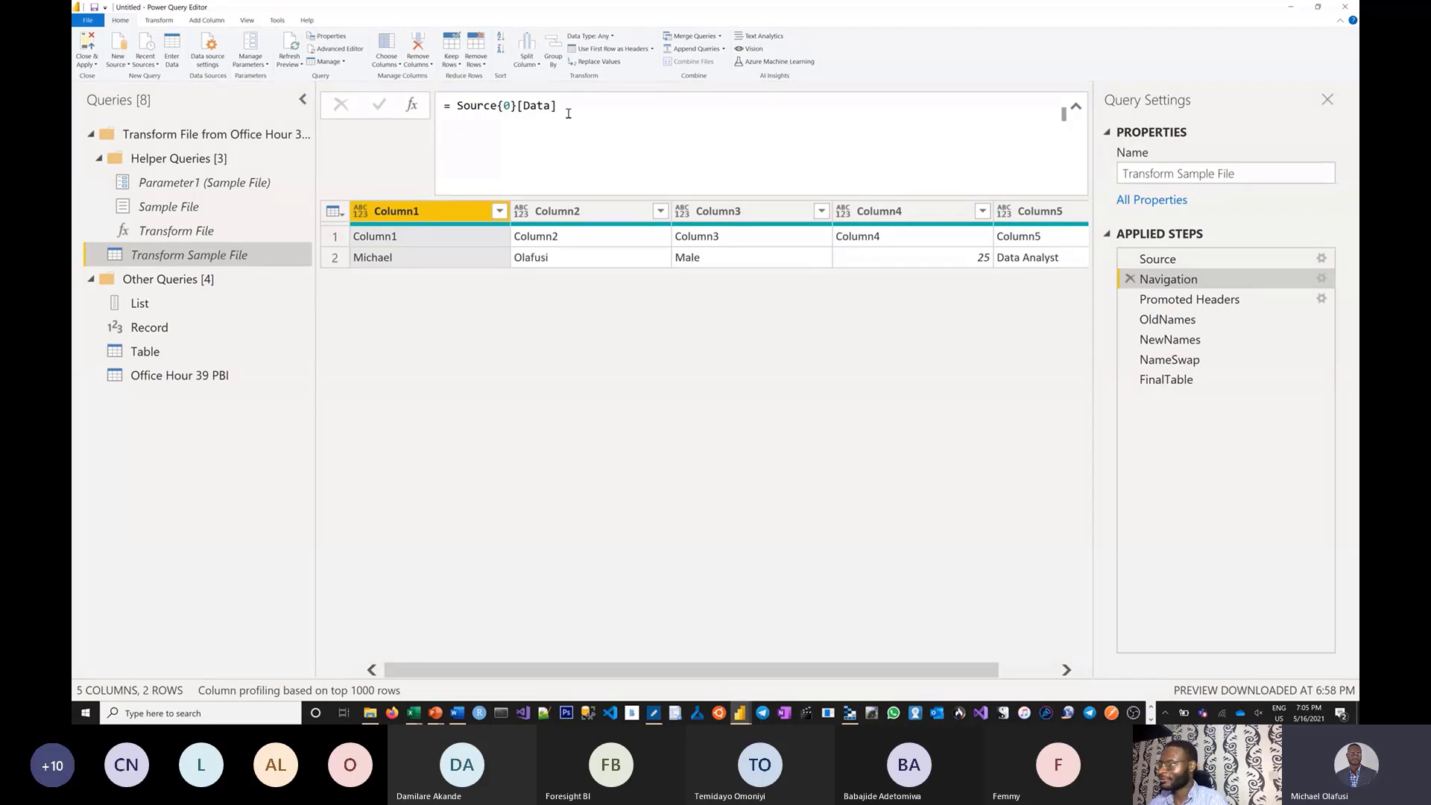
key("alt+Tab")
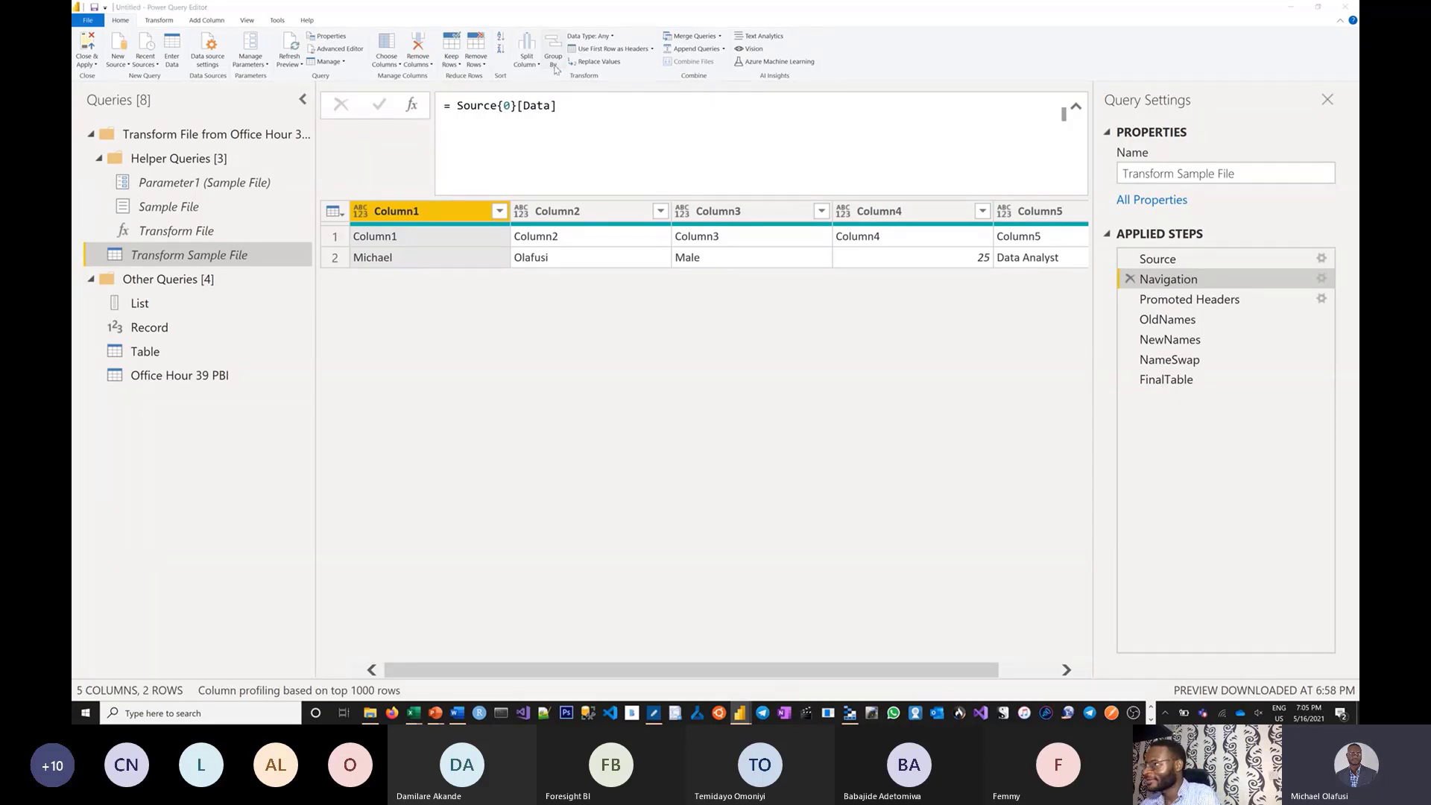
key("Tab")
key("Tab")
key("Tab")
key("Tab")
key("Tab")
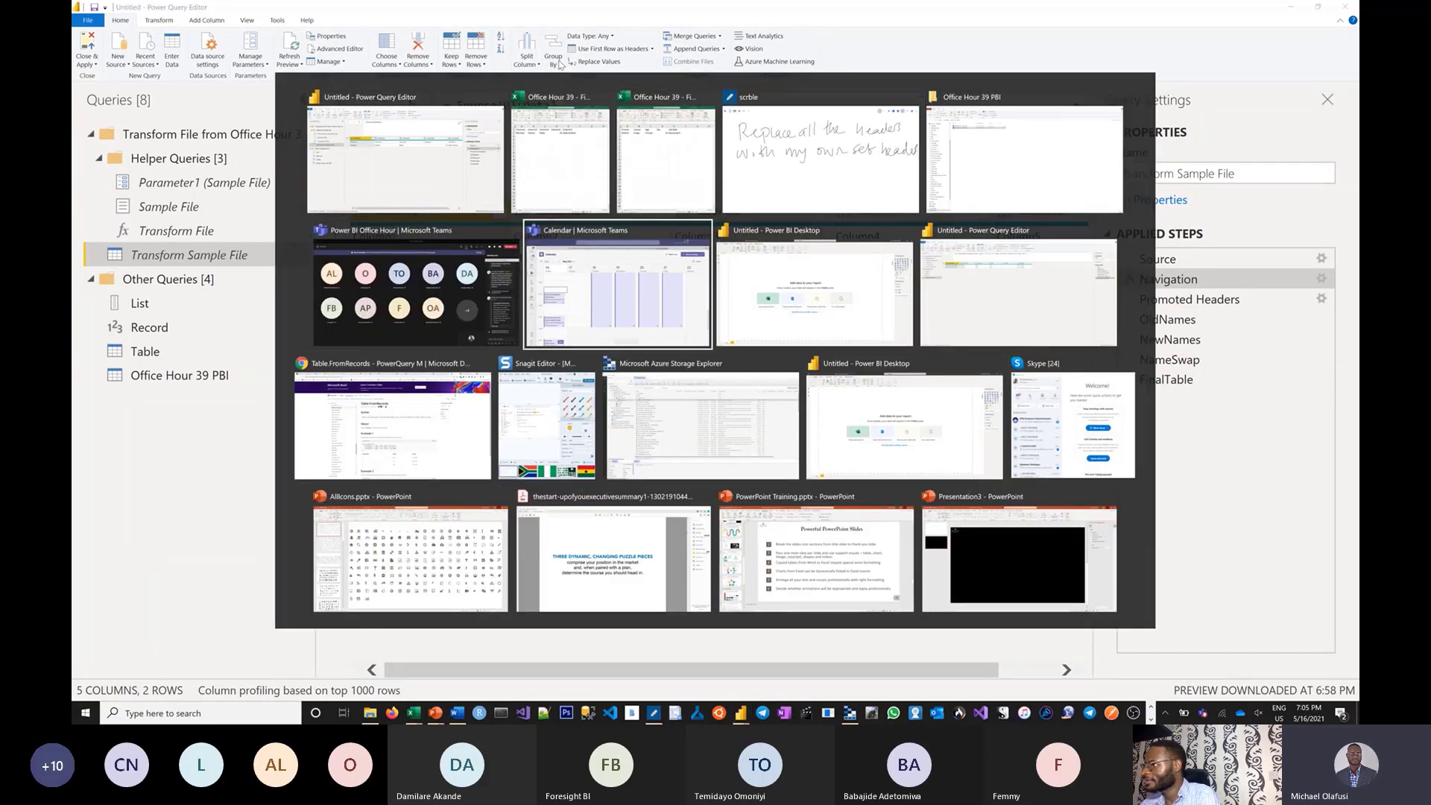
Open the urbizedge website in a new Chrome tab, zoom in, and scroll to Our Services.
key("Tab")
key("Tab")
key("Tab")
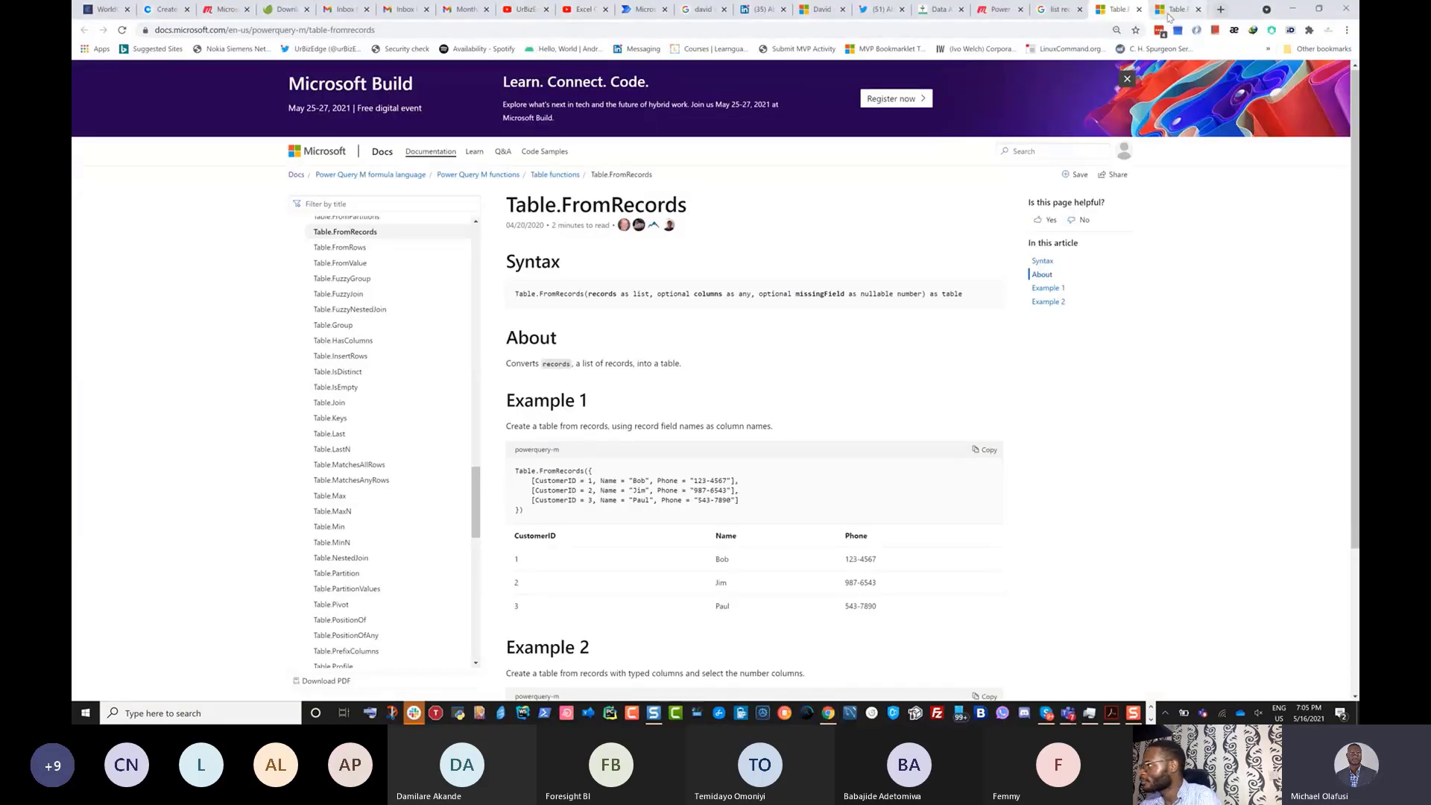
left_click(1221, 10)
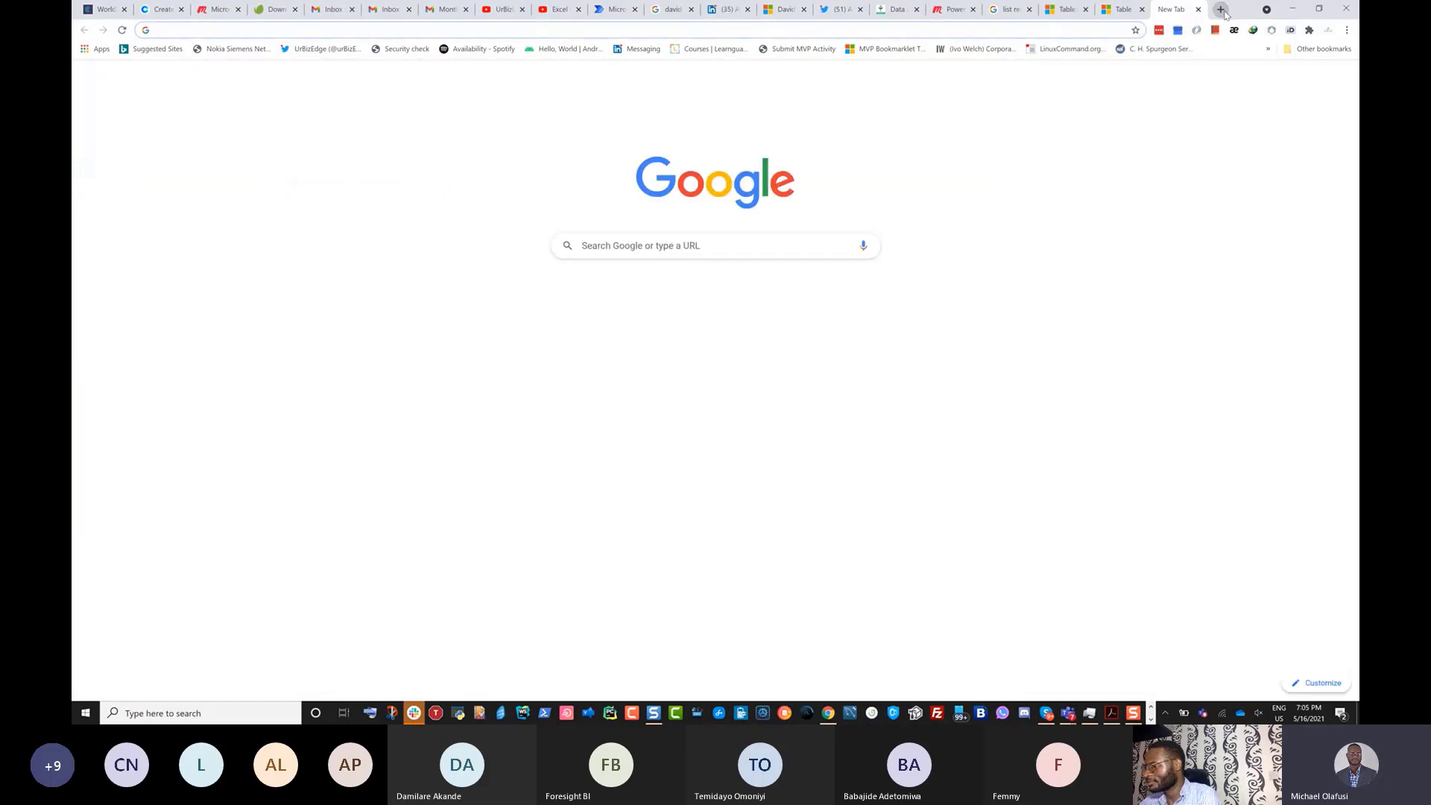
type("urbizedge")
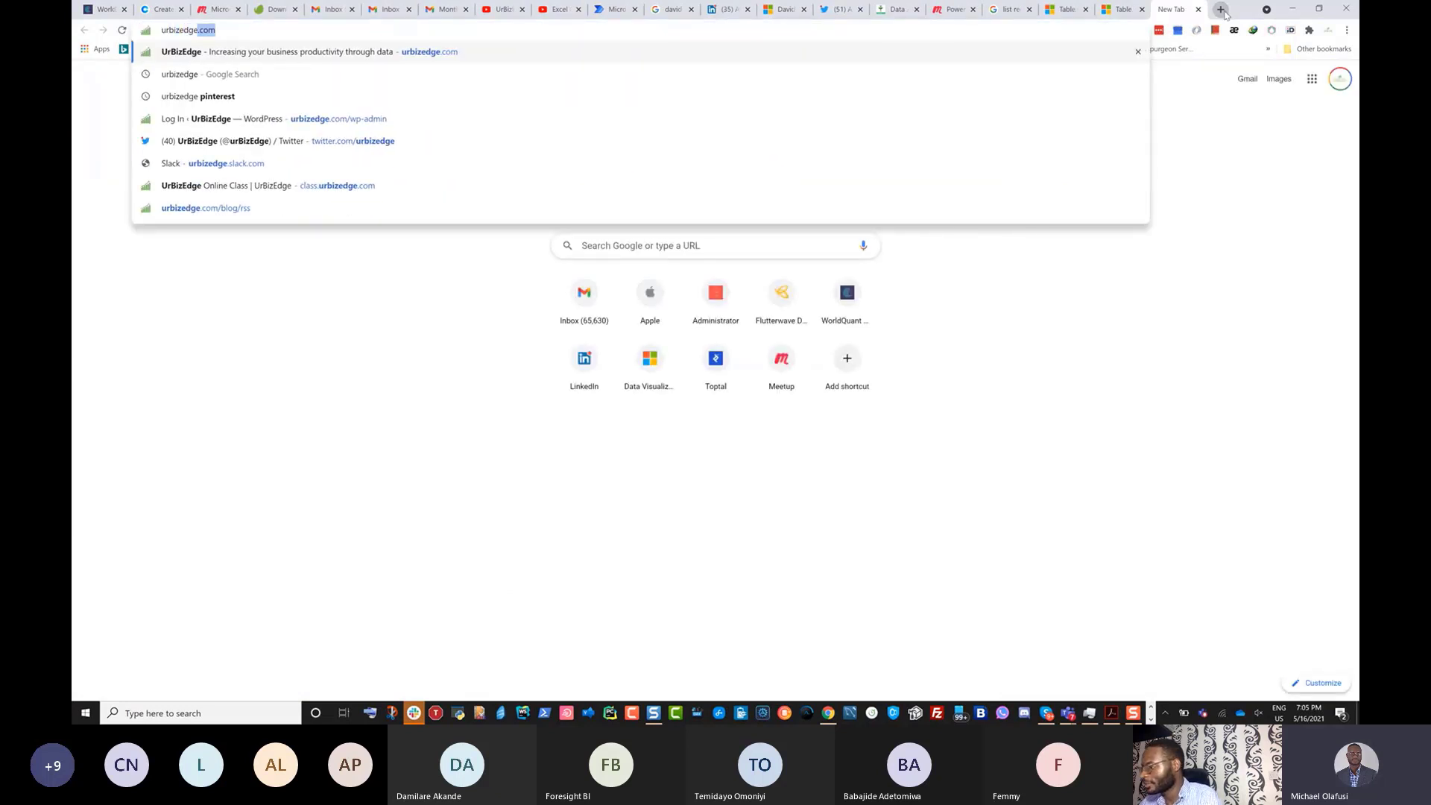
key("Return")
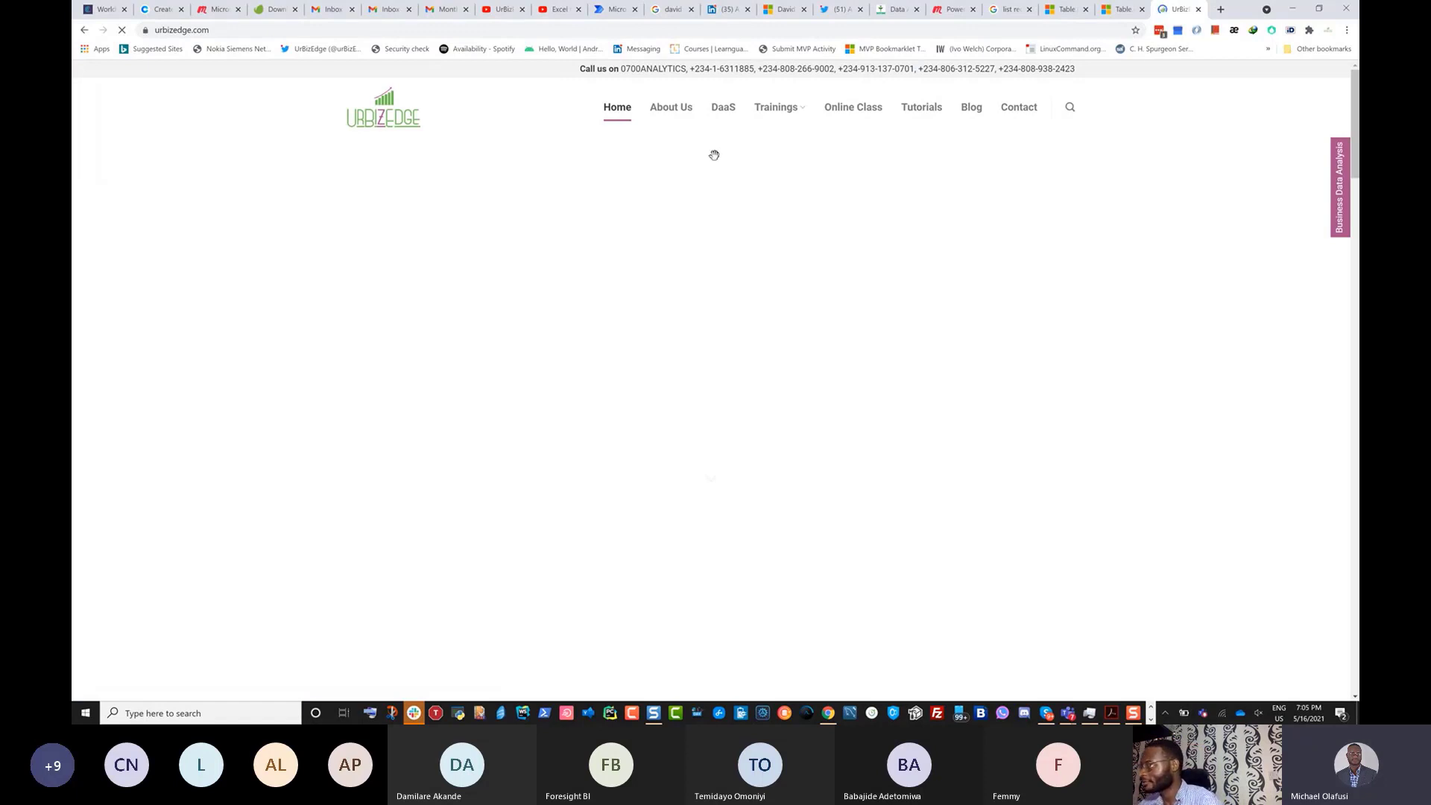
key("ctrl+plus")
key("ctrl+plus")
key("ctrl+plus")
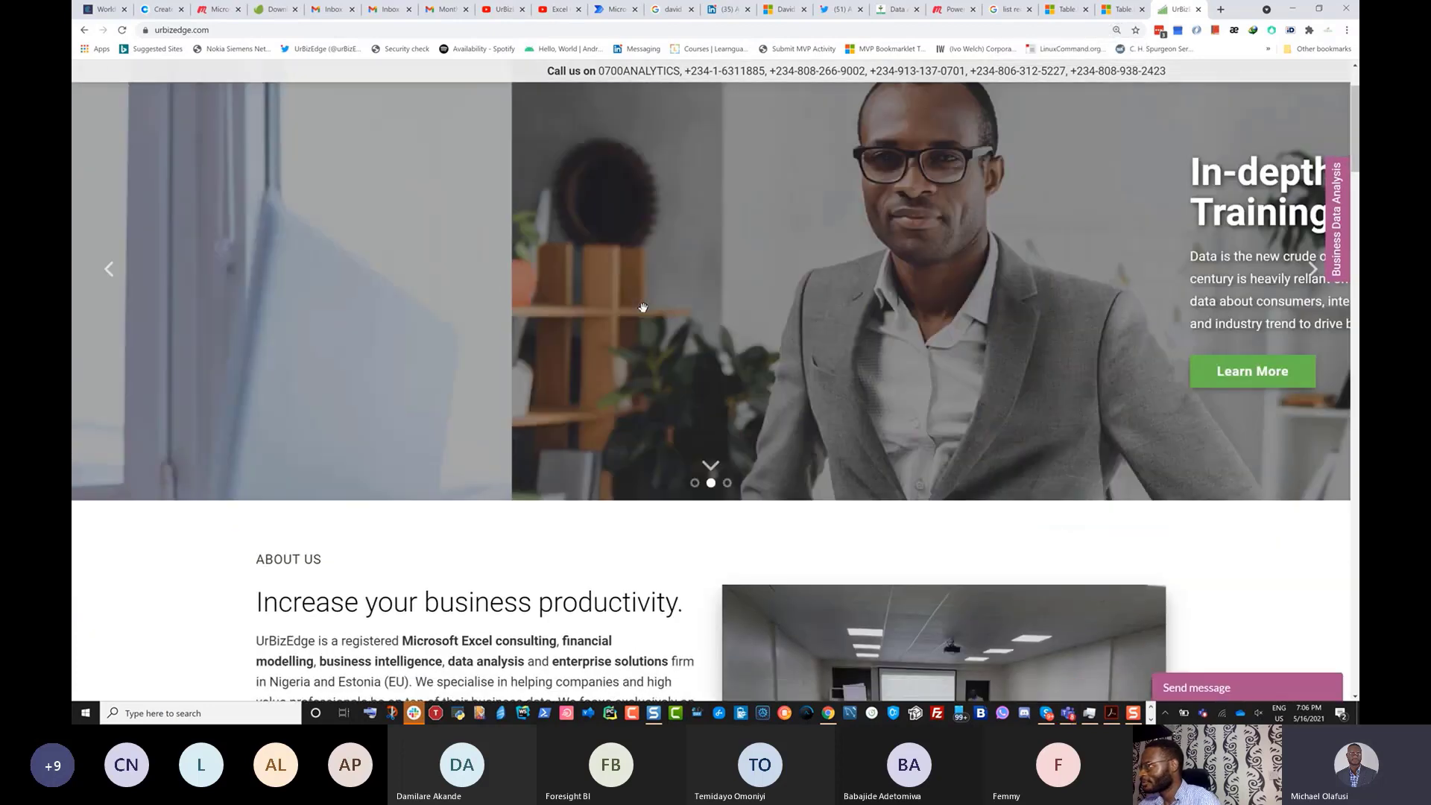
scroll(1226, 331, "down", 5)
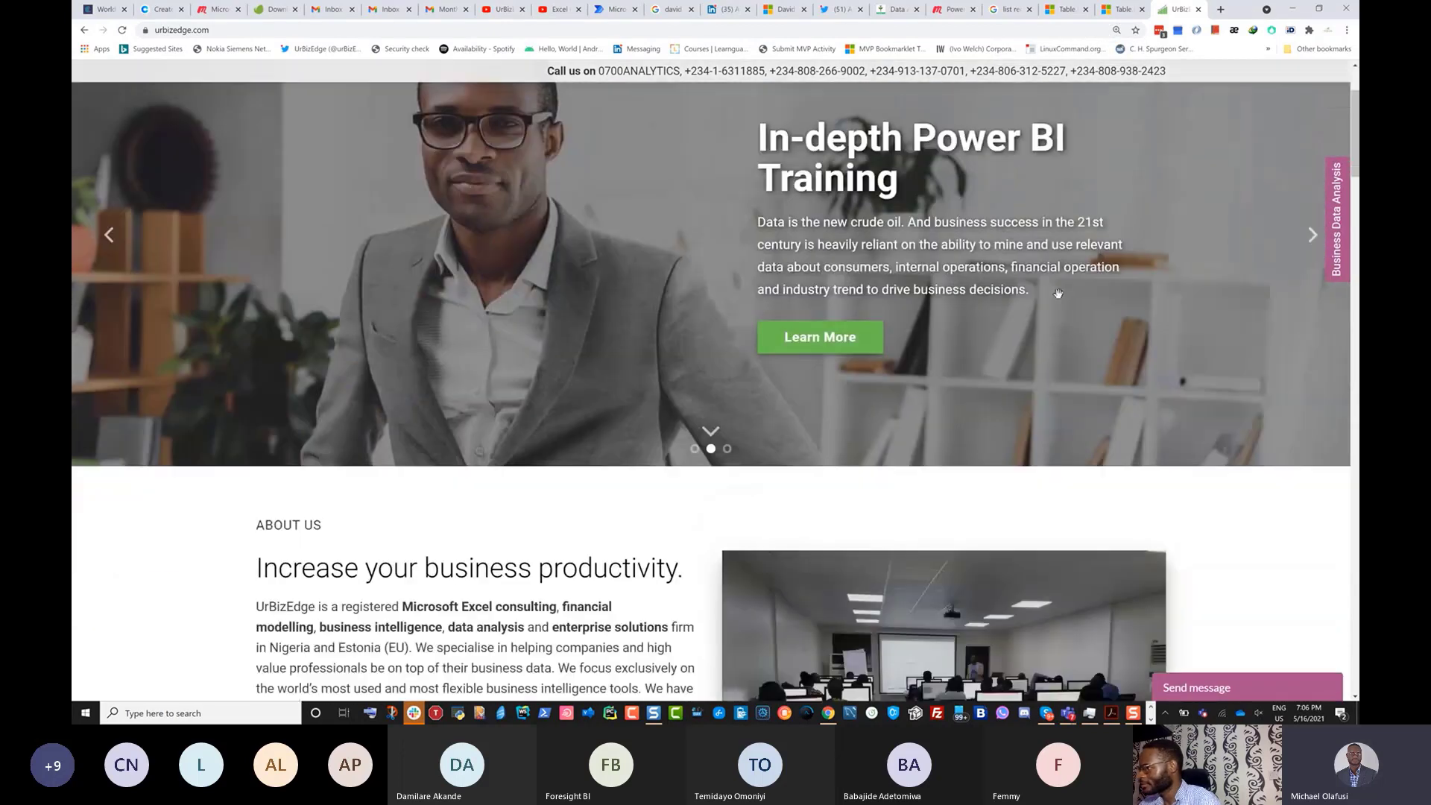
scroll(1222, 339, "down", 3)
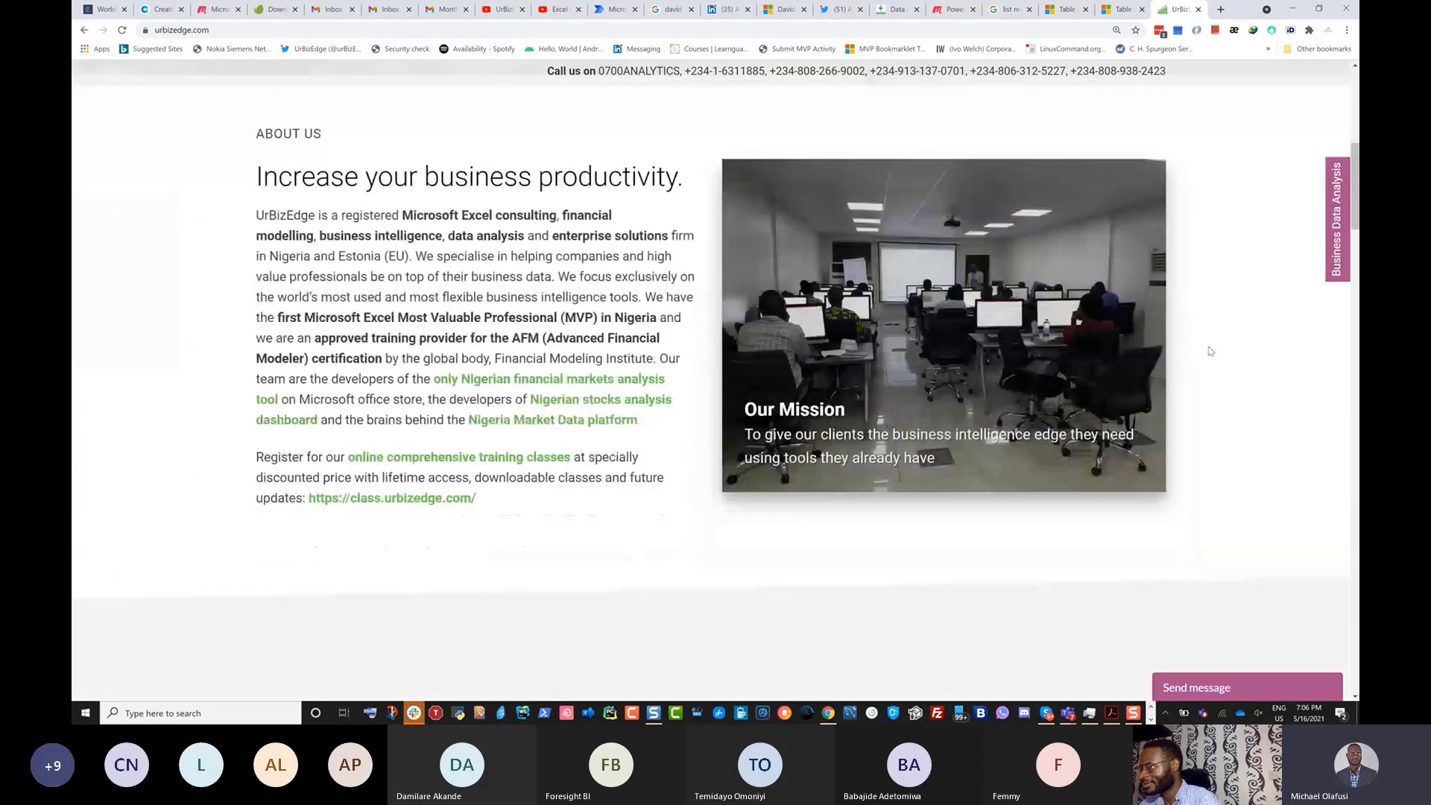
scroll(1208, 355, "down", 5)
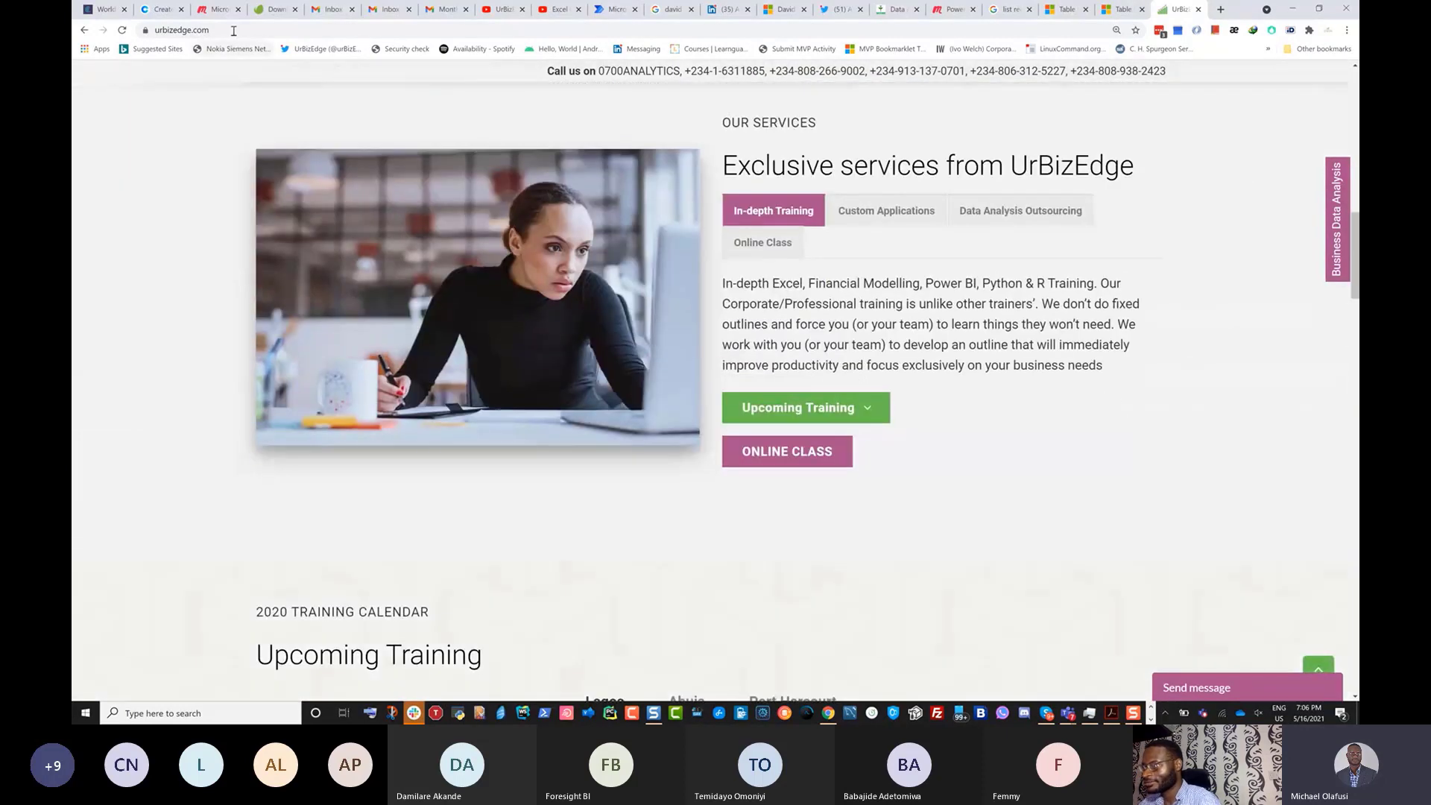
Select the site's web address, then cycle to the other open windows.
left_click(234, 31)
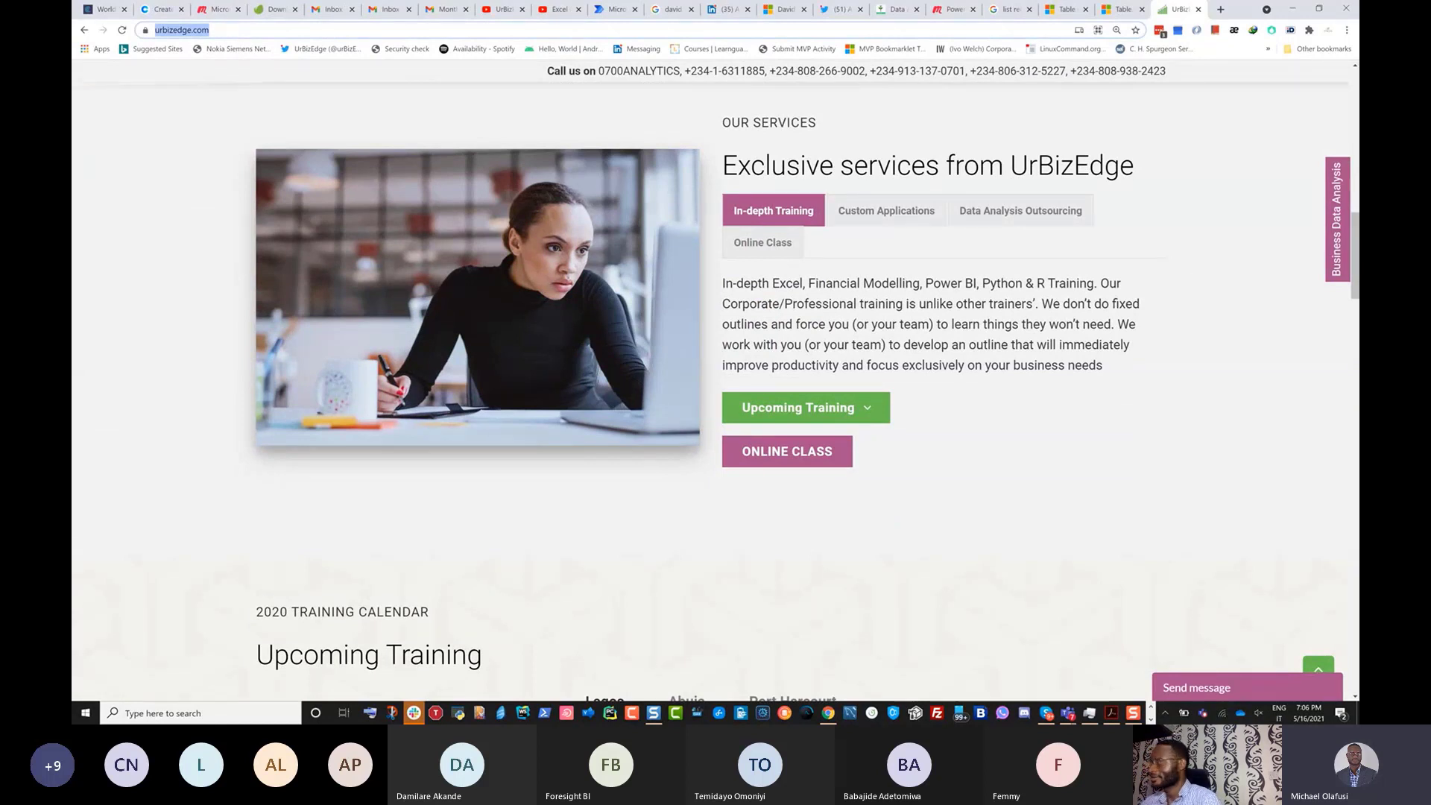
key("alt+Tab")
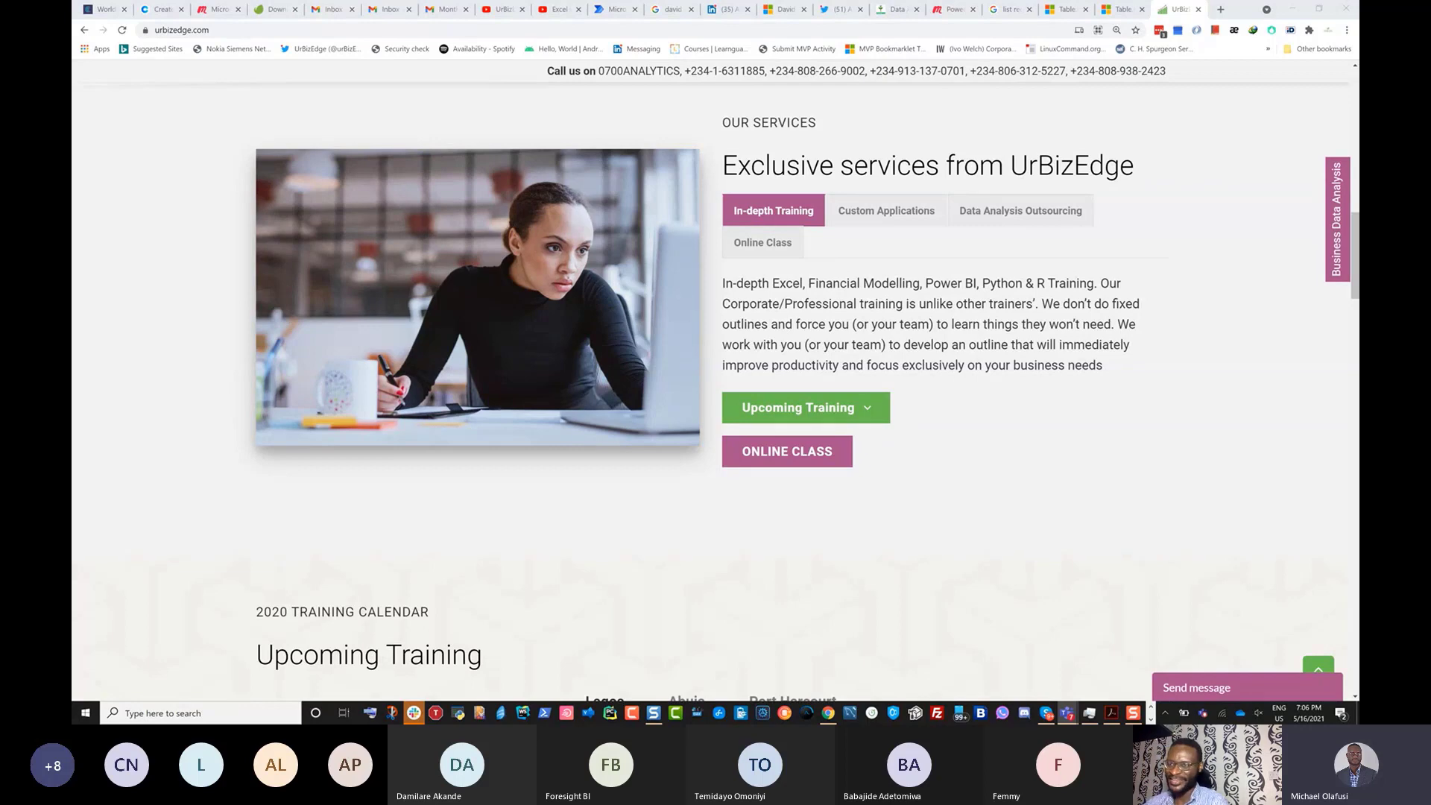
key("alt+Tab")
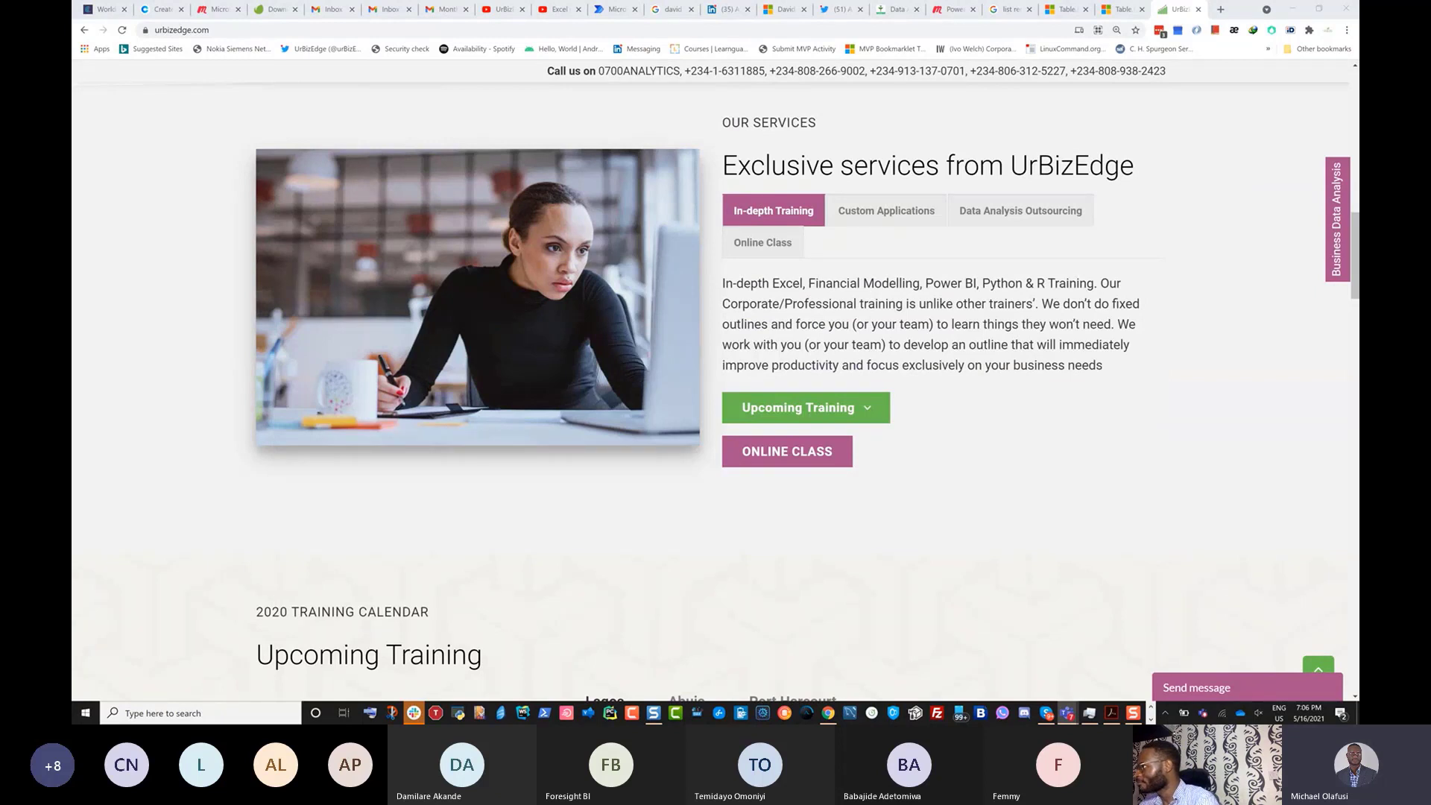
left_click(1220, 11)
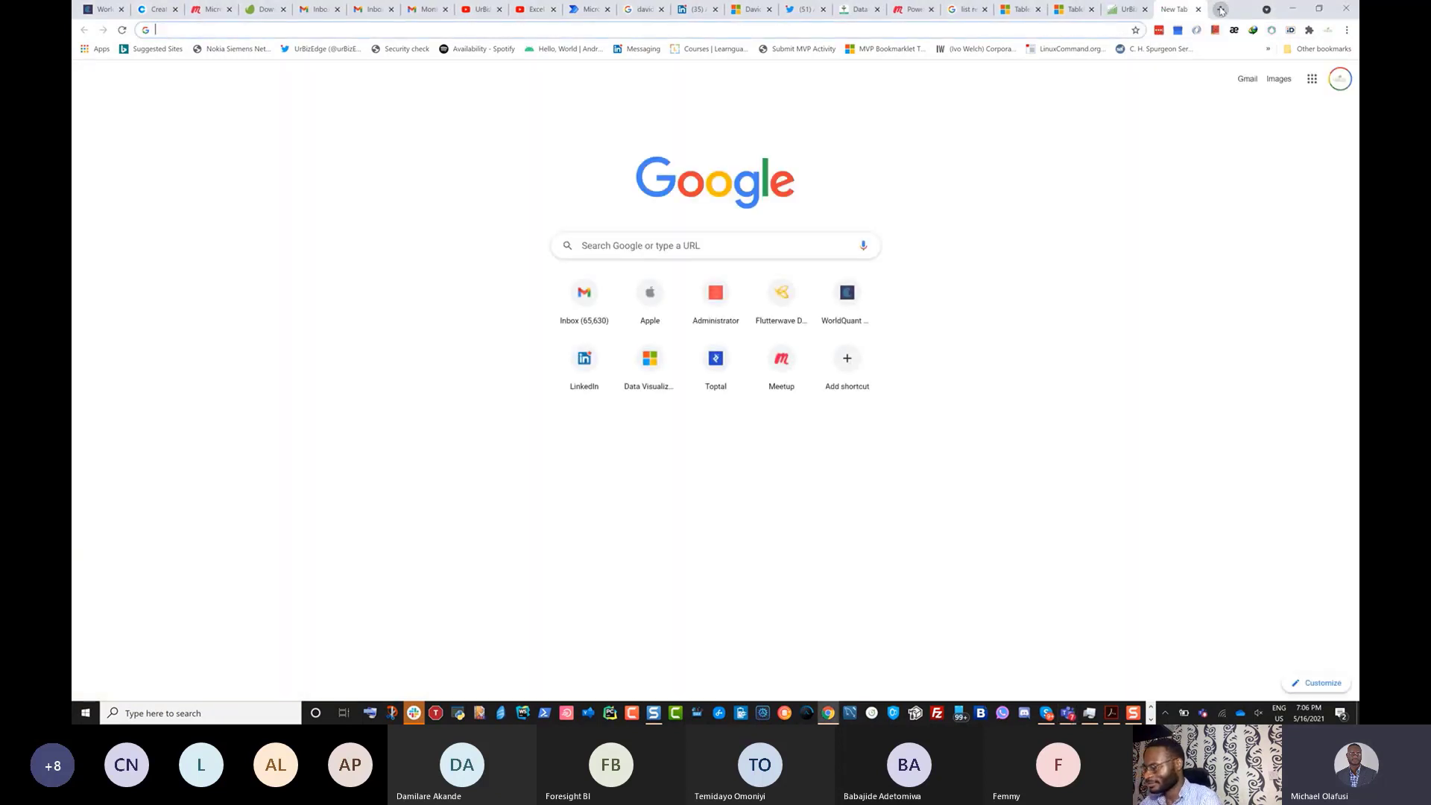
type("off")
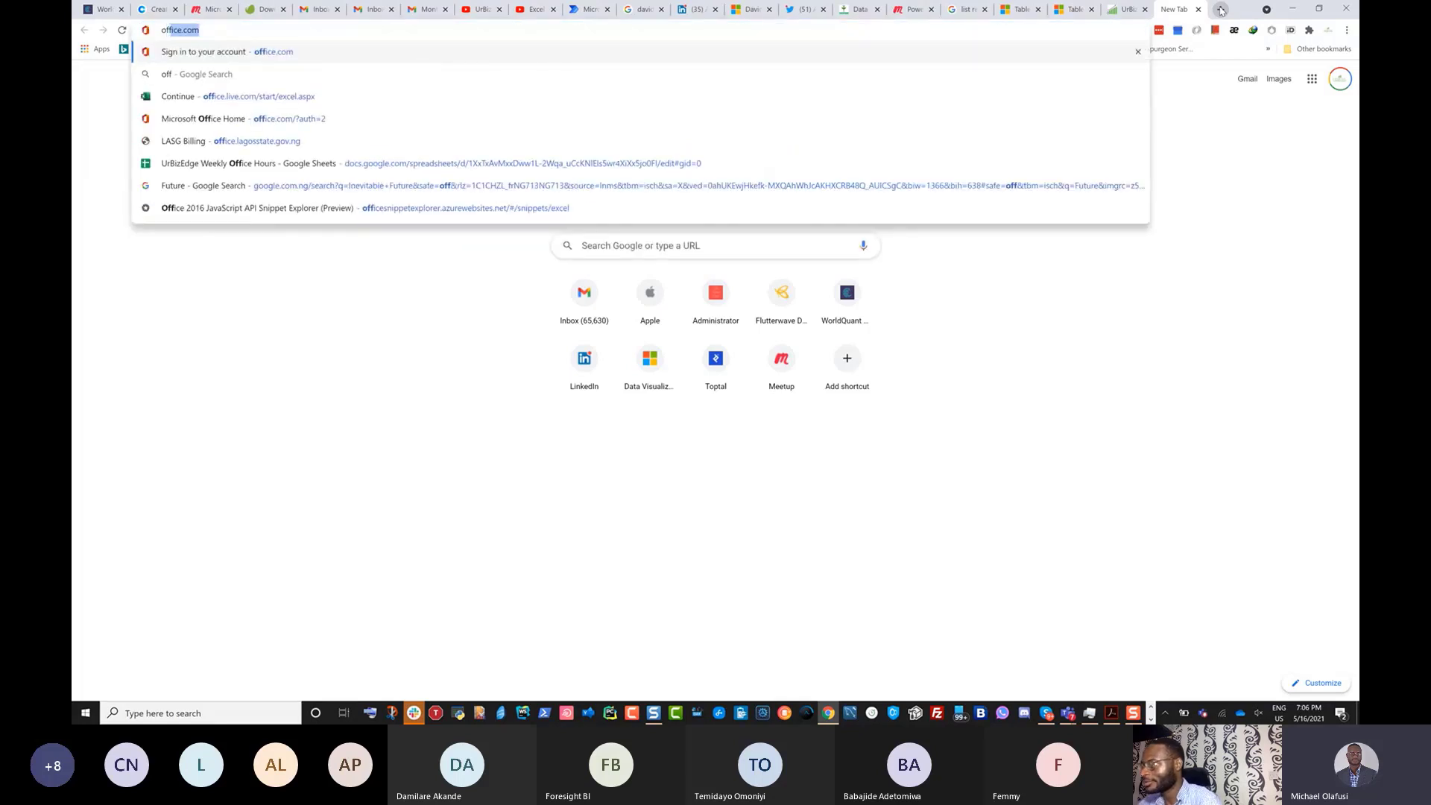
left_click(218, 168)
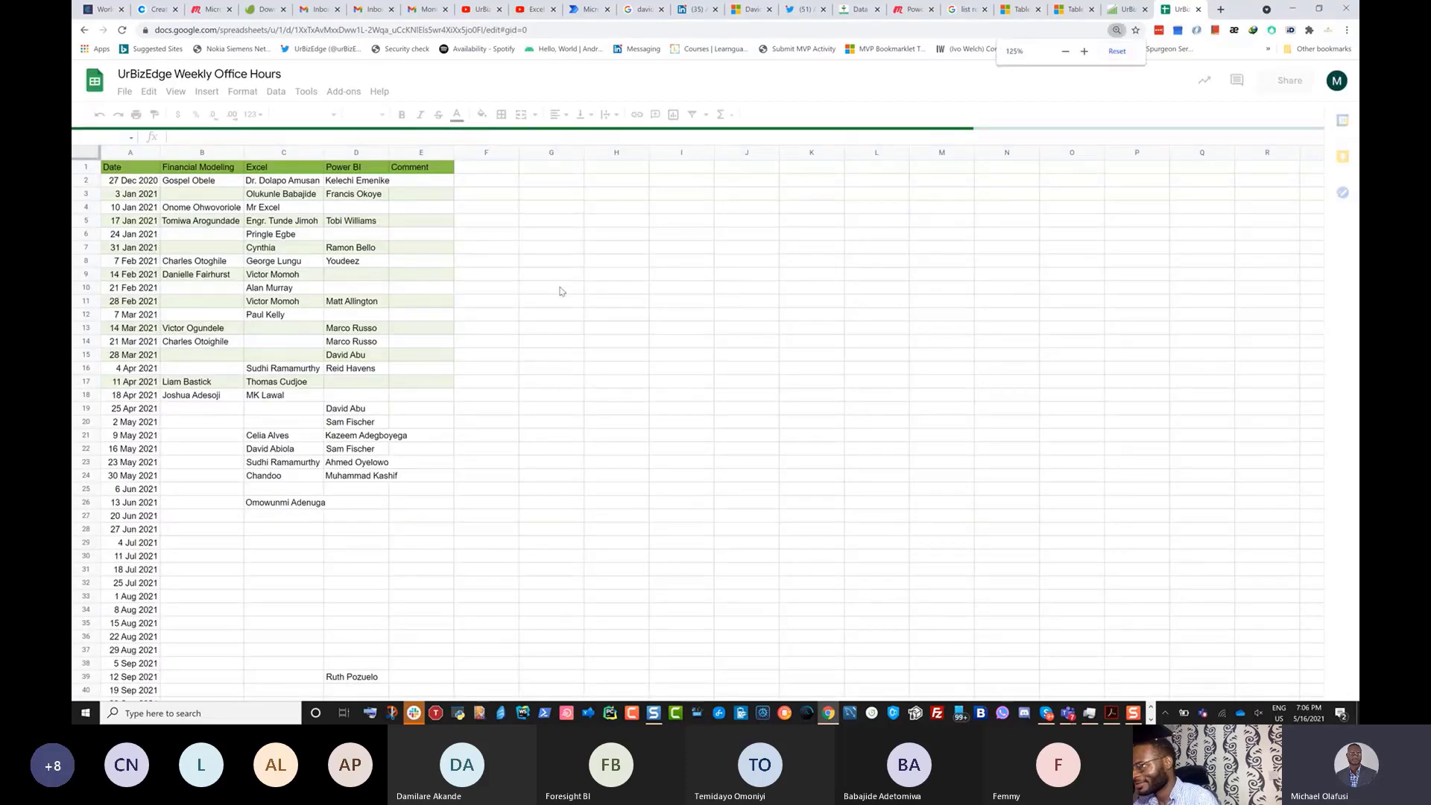
key("ctrl+plus")
key("ctrl+plus")
key("ctrl+plus")
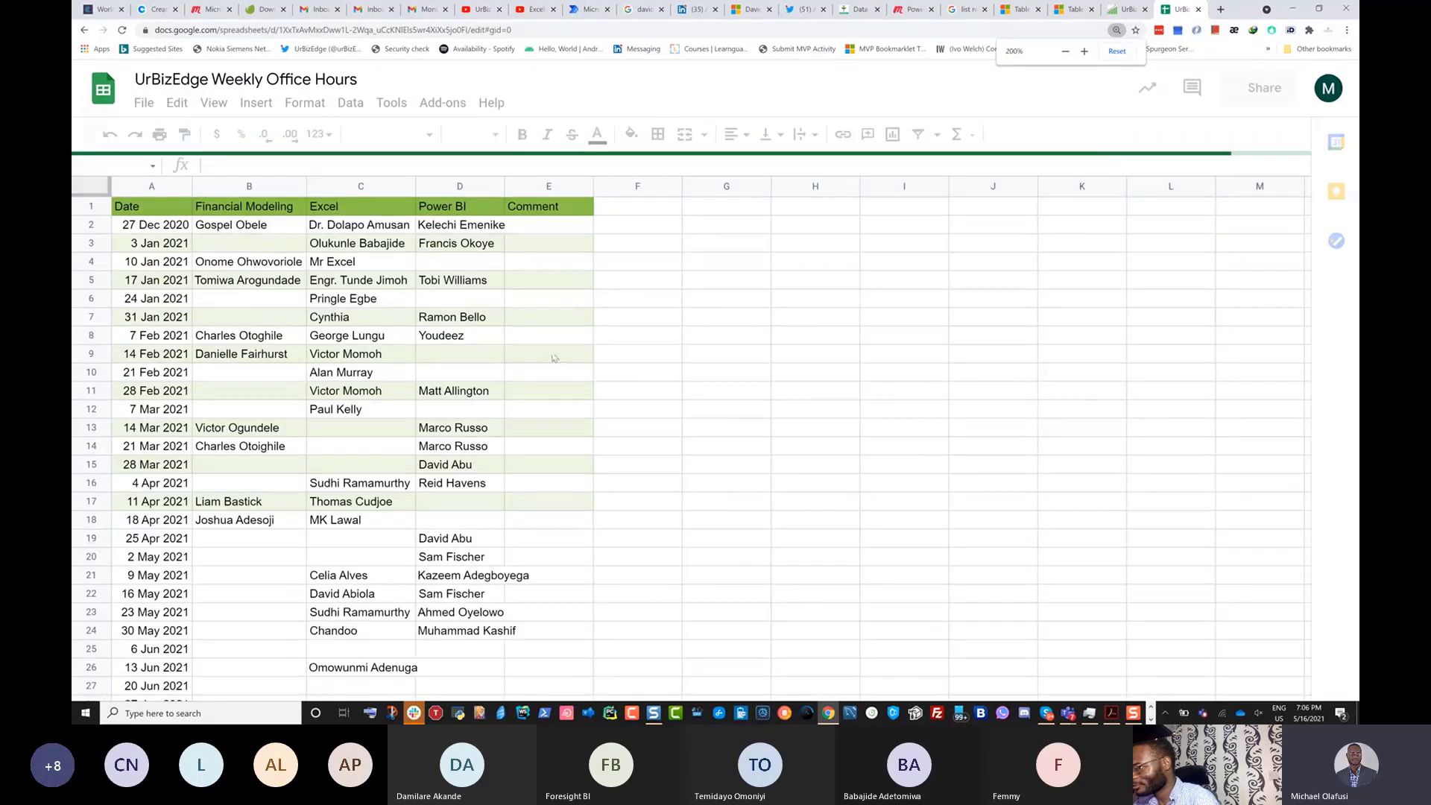
scroll(568, 372, "down", 5)
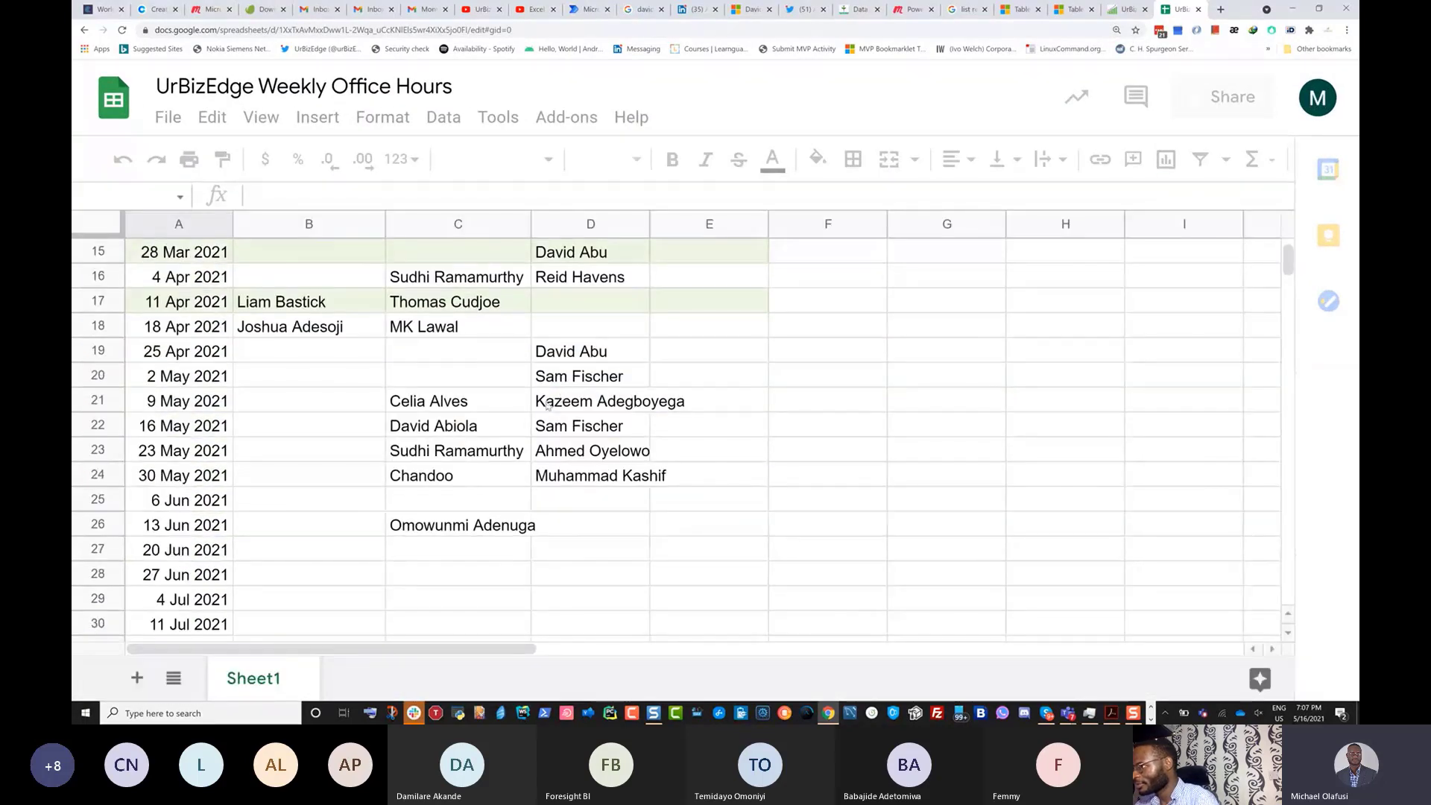
scroll(557, 403, "down", 1)
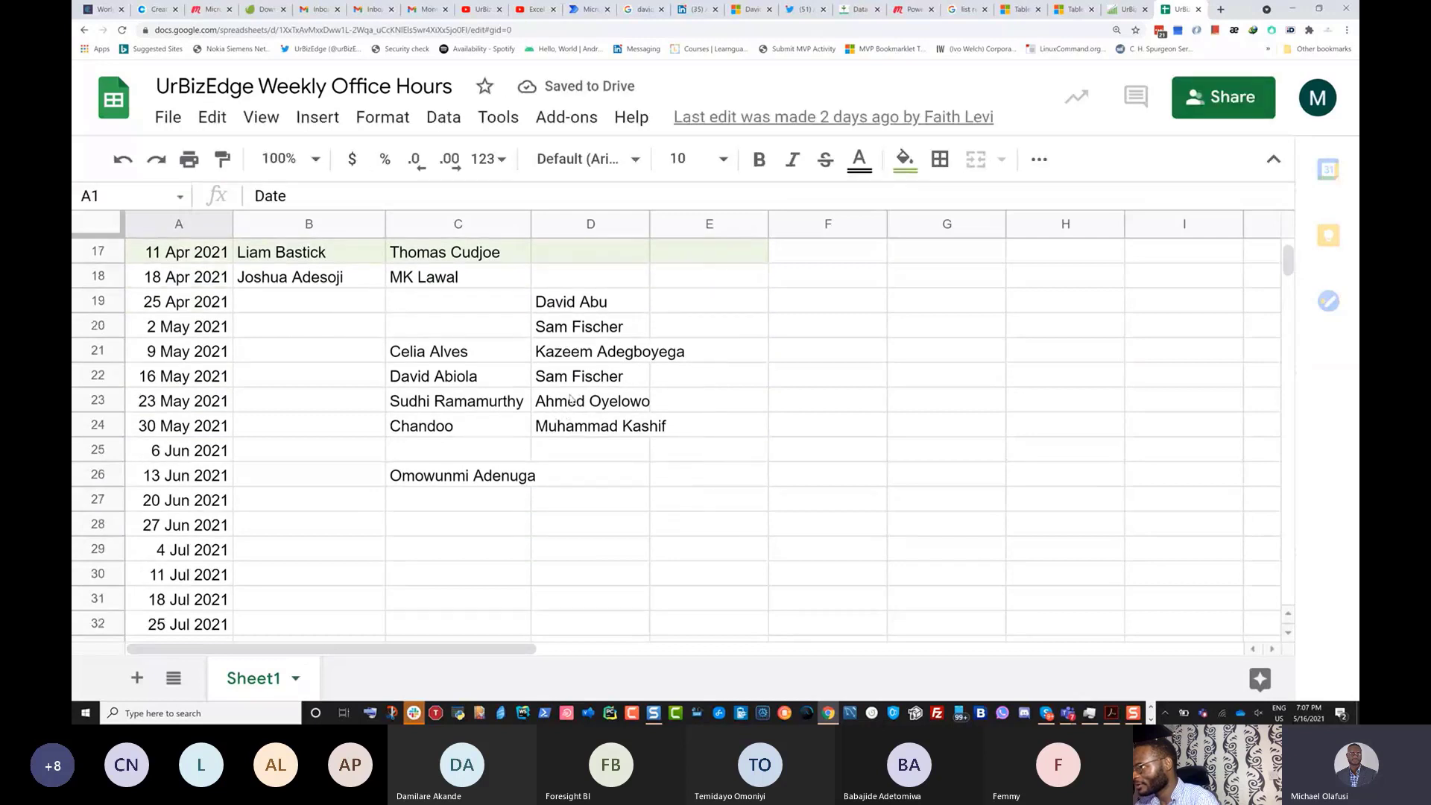
left_click(575, 382)
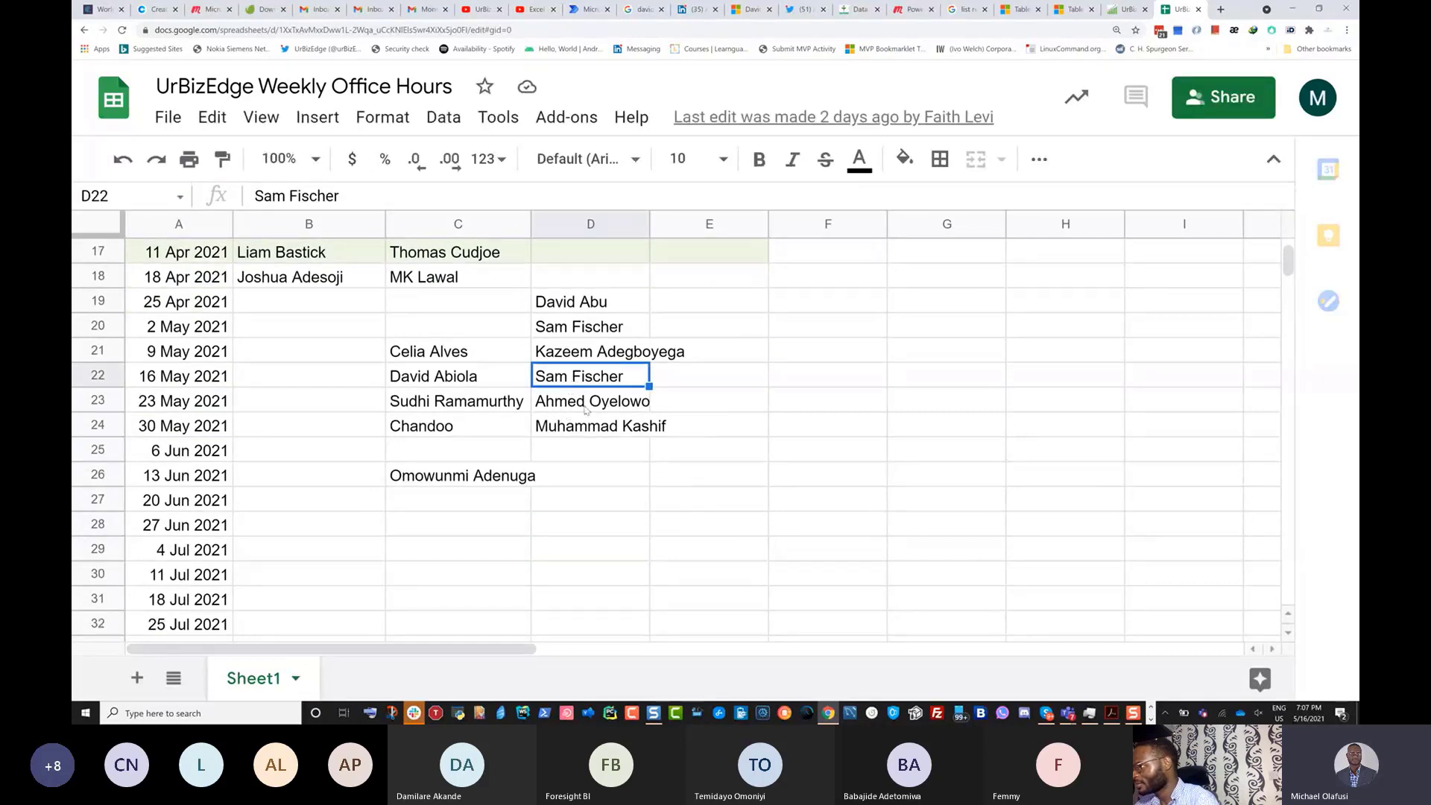
left_click(550, 449)
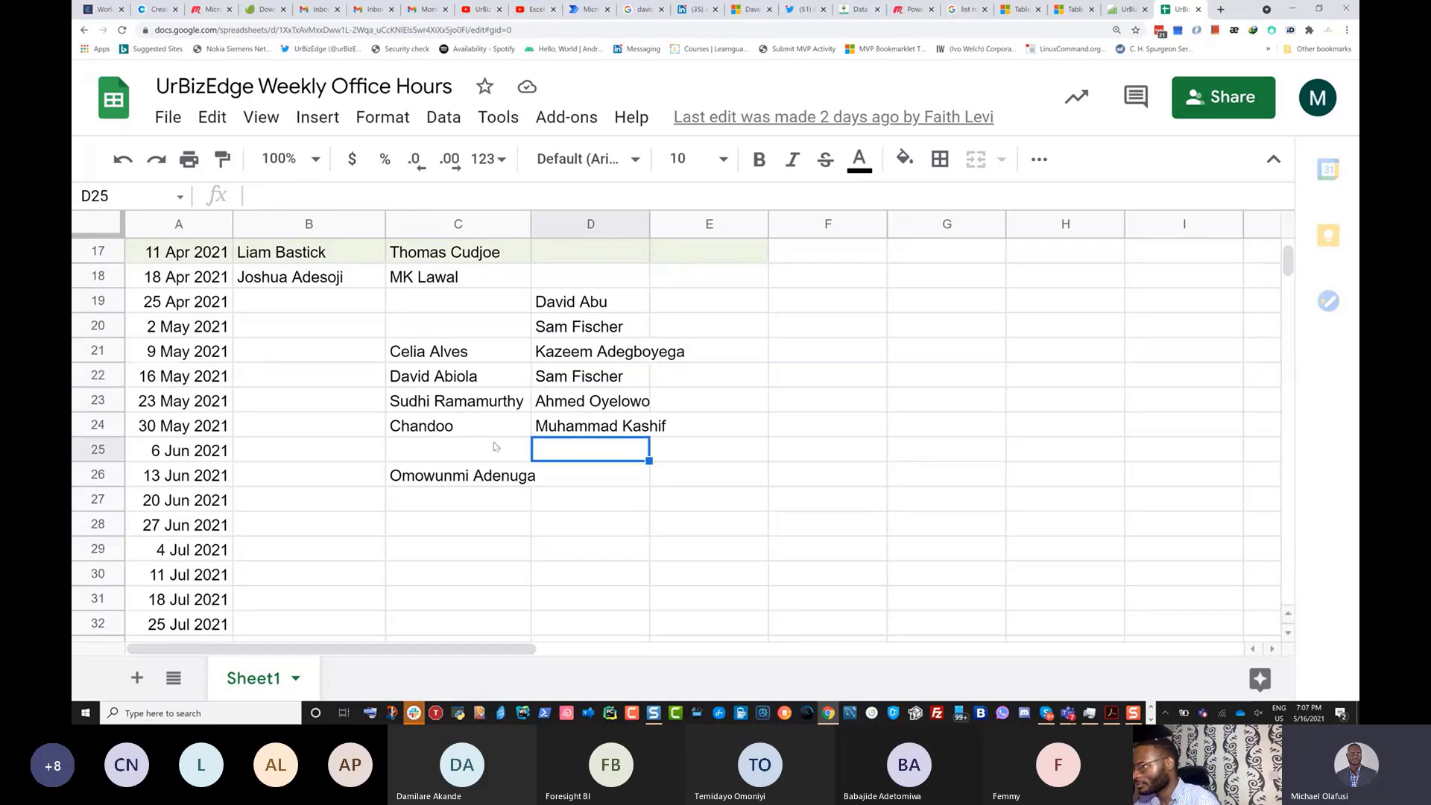
left_click_drag(356, 404, 569, 406)
left_click(457, 405)
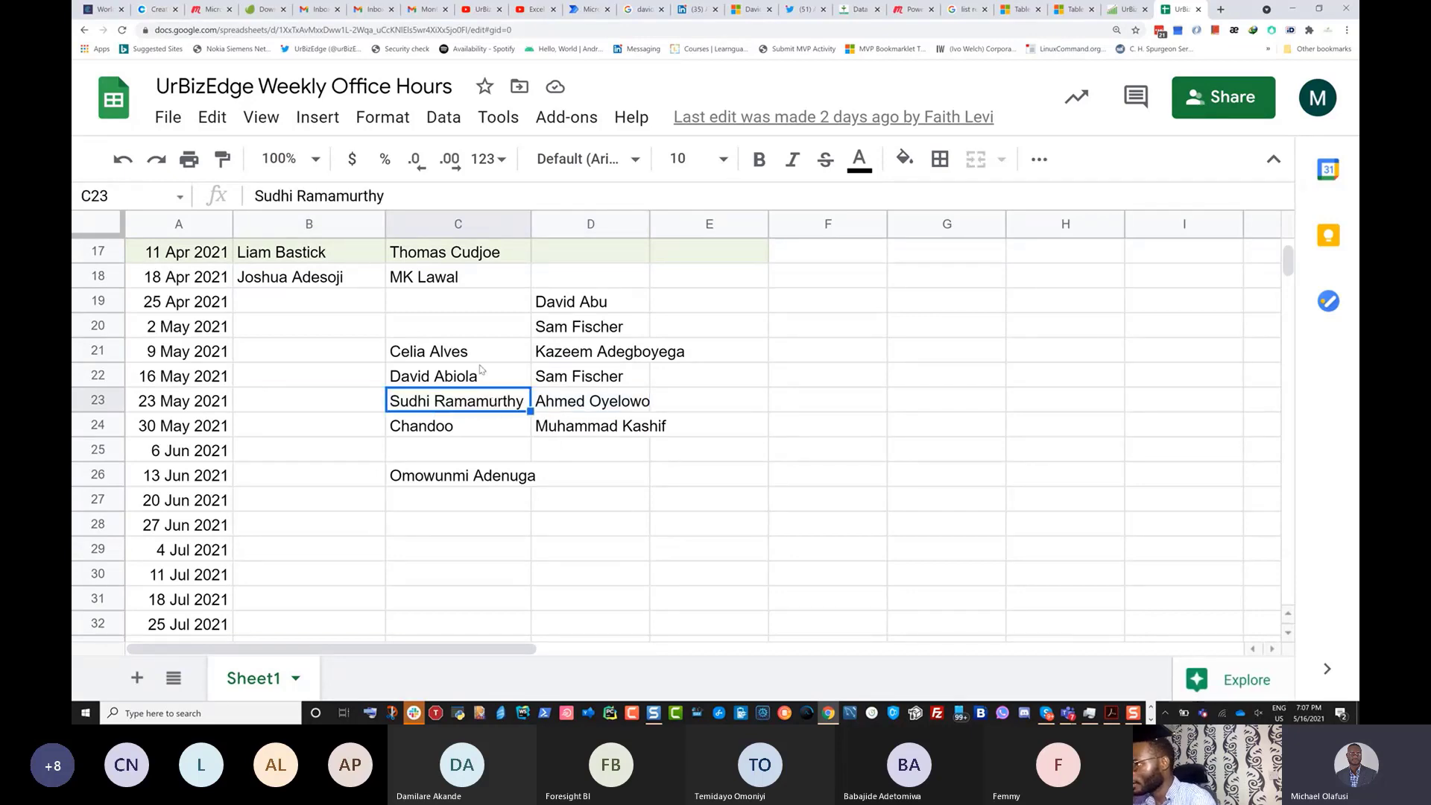
scroll(473, 395, "up", 3)
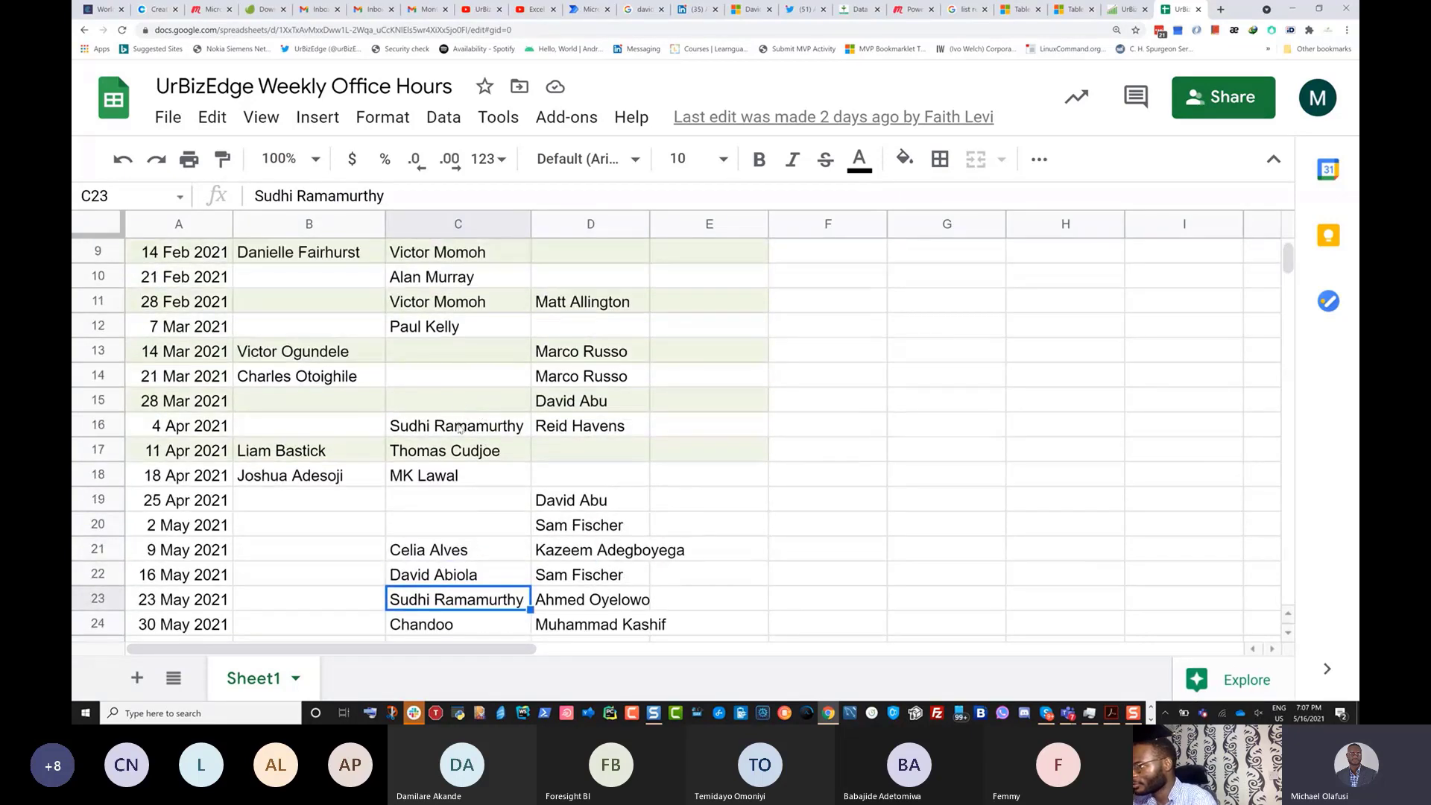
left_click(460, 428)
scroll(492, 445, "down", 2)
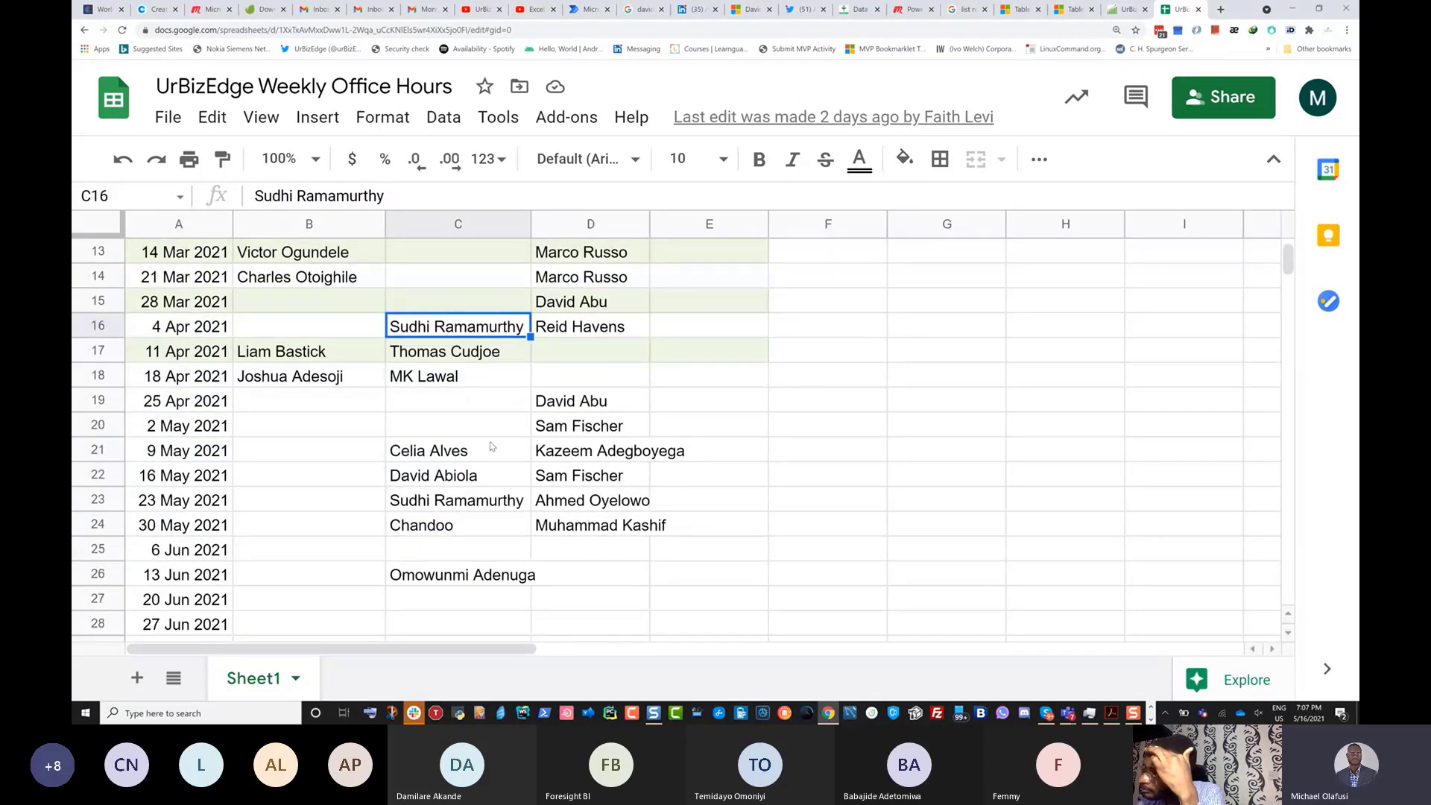
left_click(469, 501)
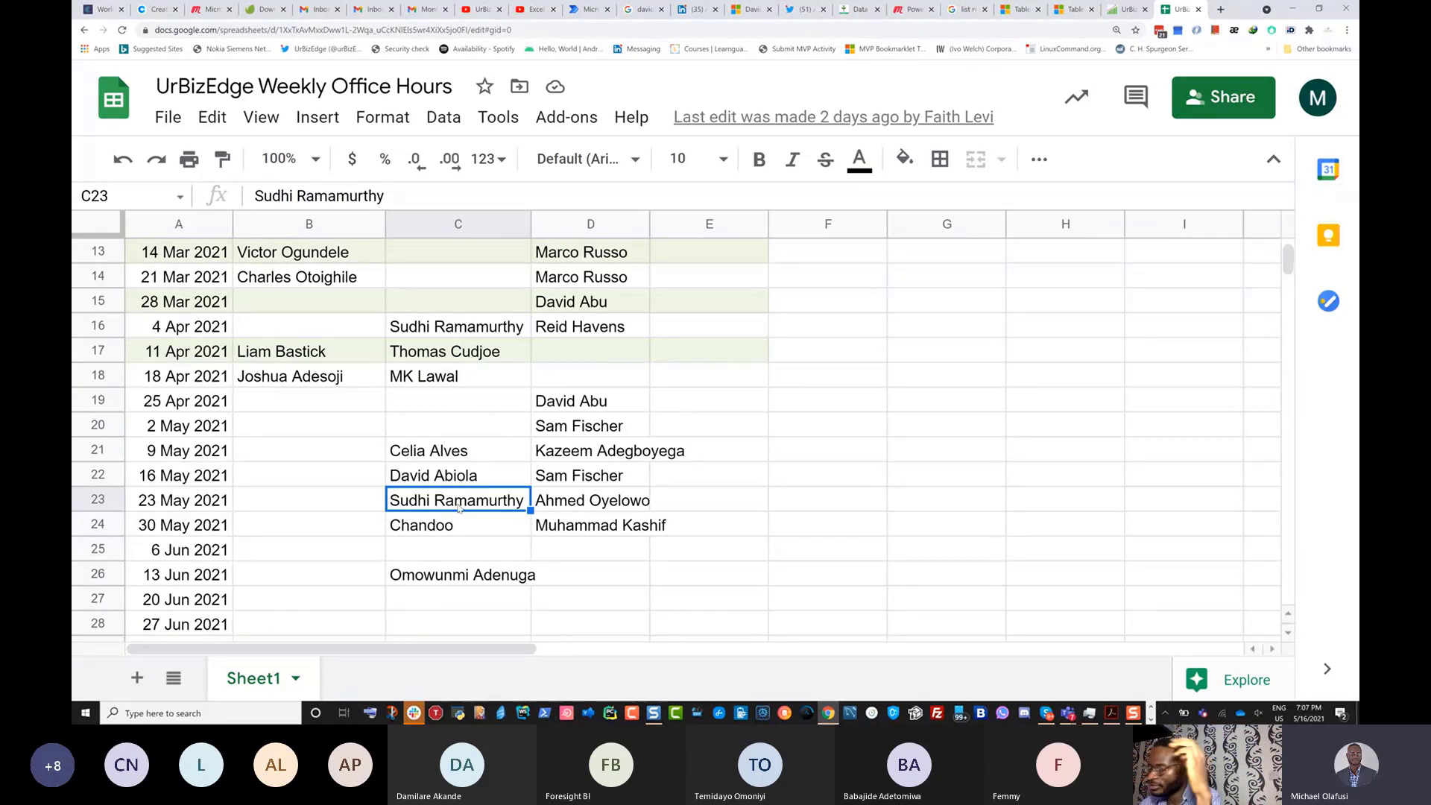
left_click(556, 505)
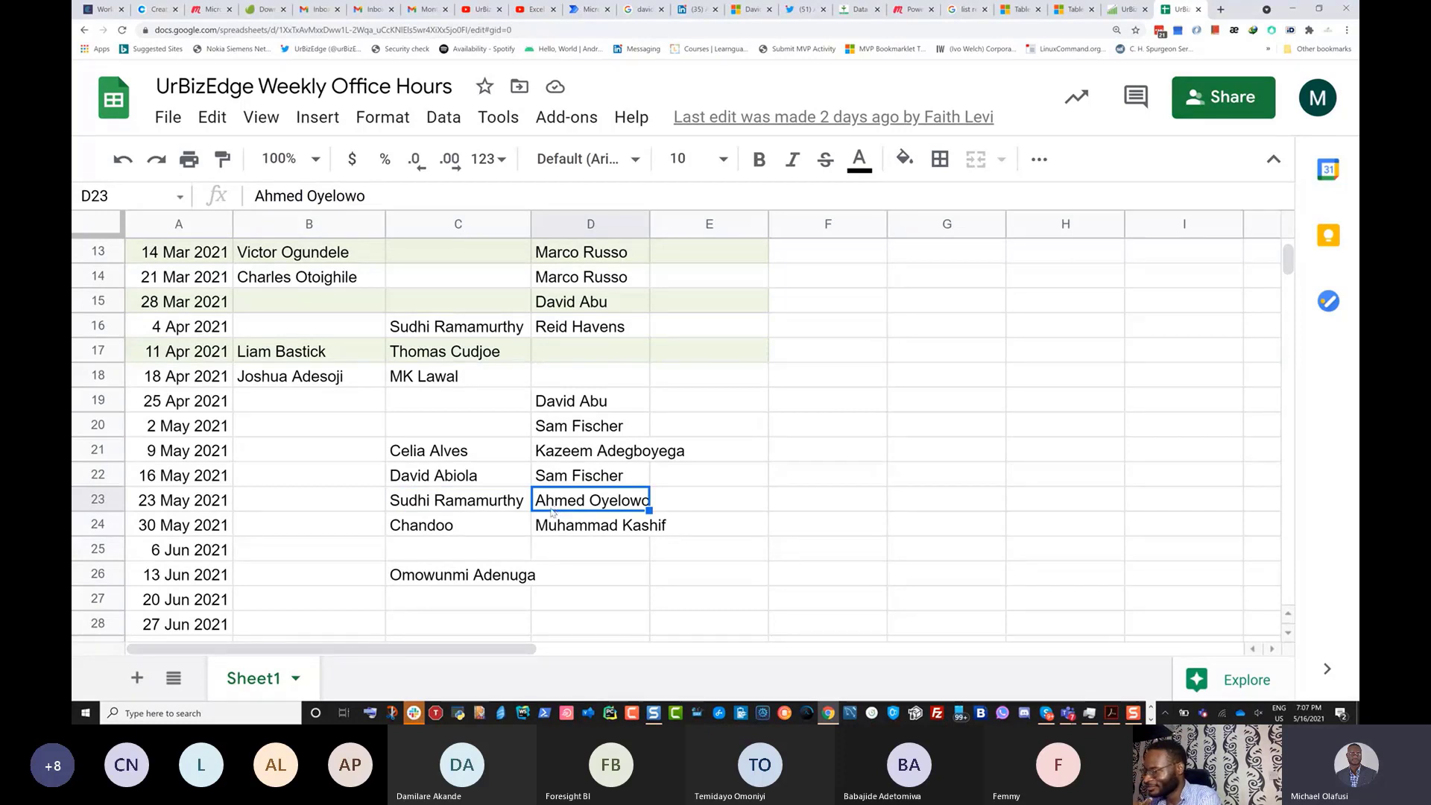
scroll(459, 522, "down", 1)
scroll(459, 522, "down", 1)
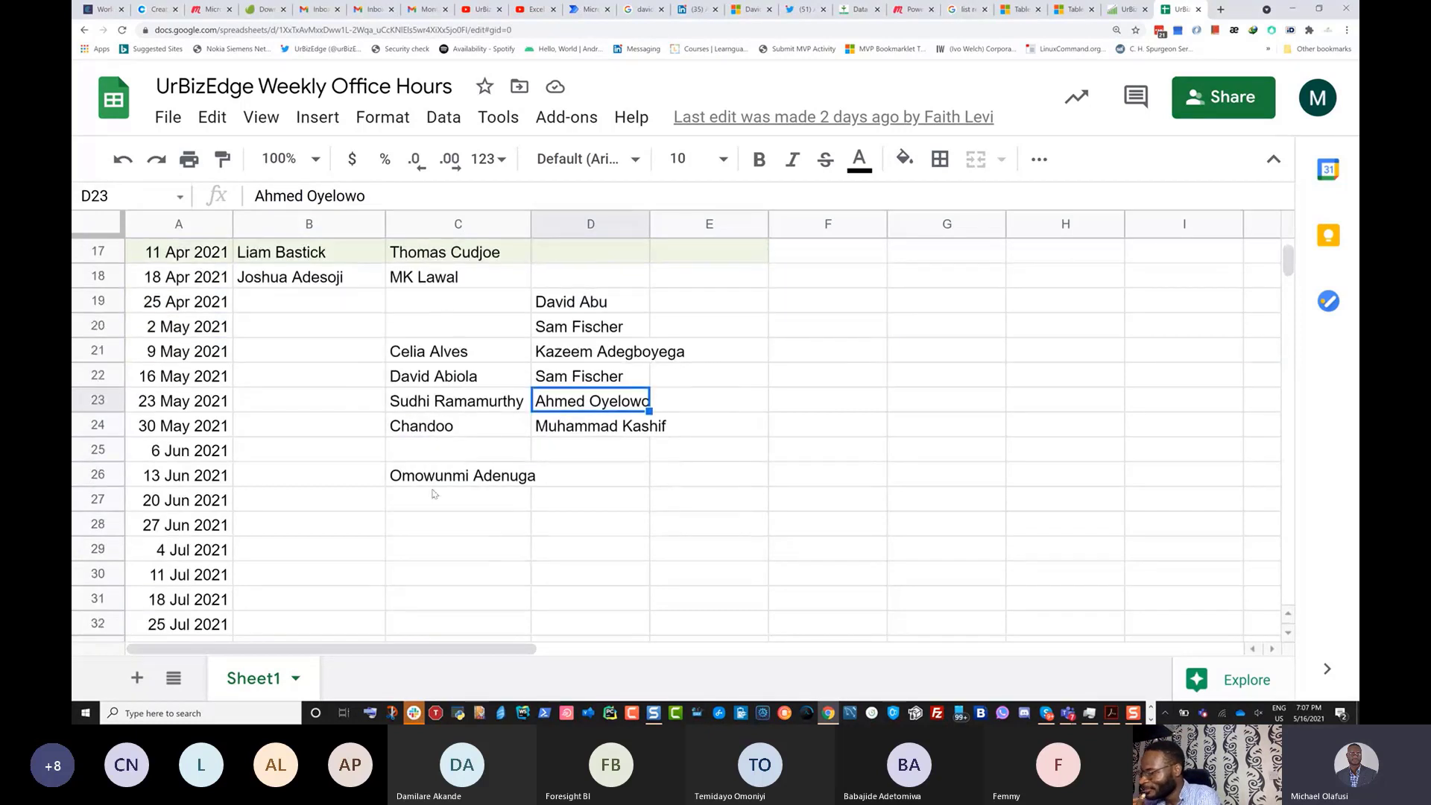
left_click(447, 432)
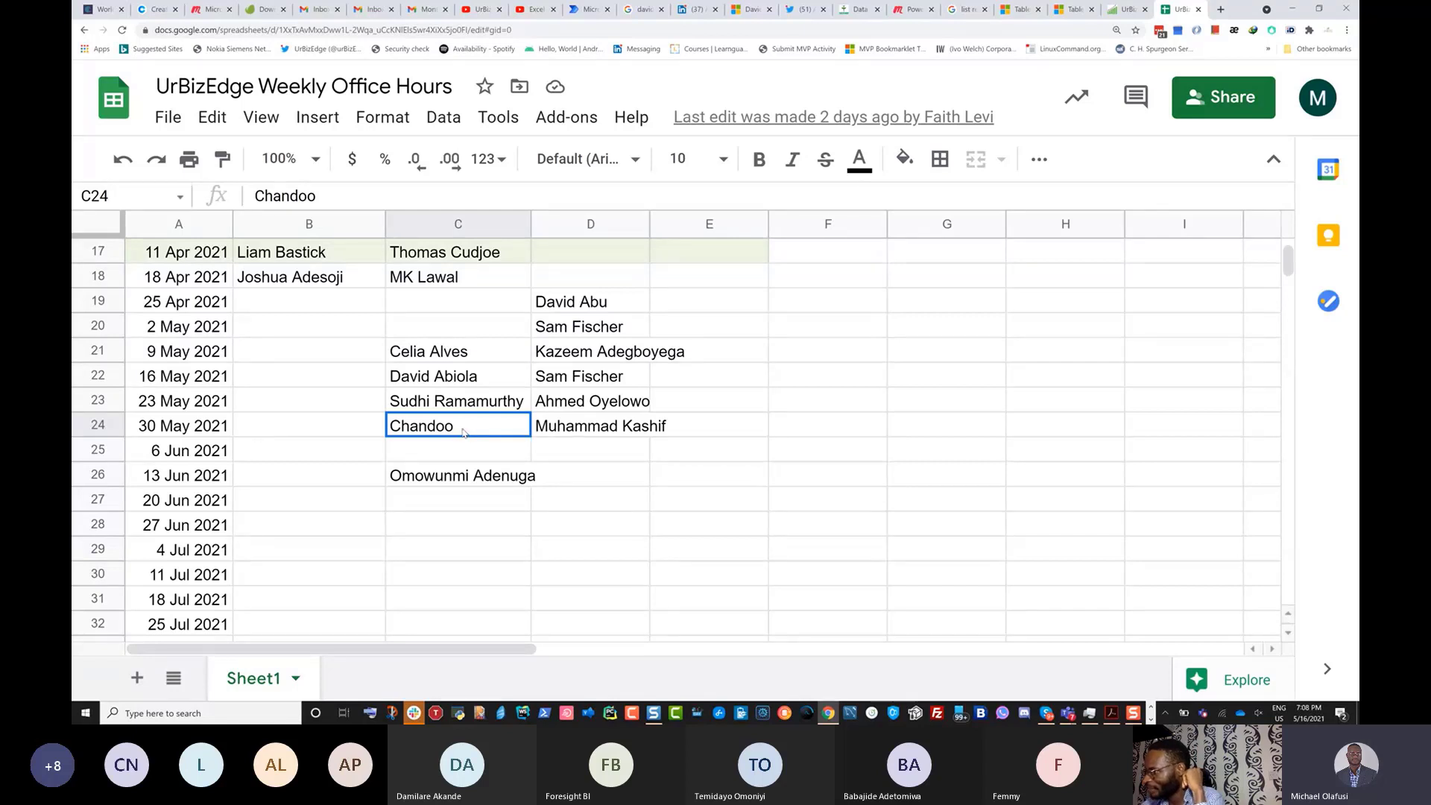
left_click(557, 435)
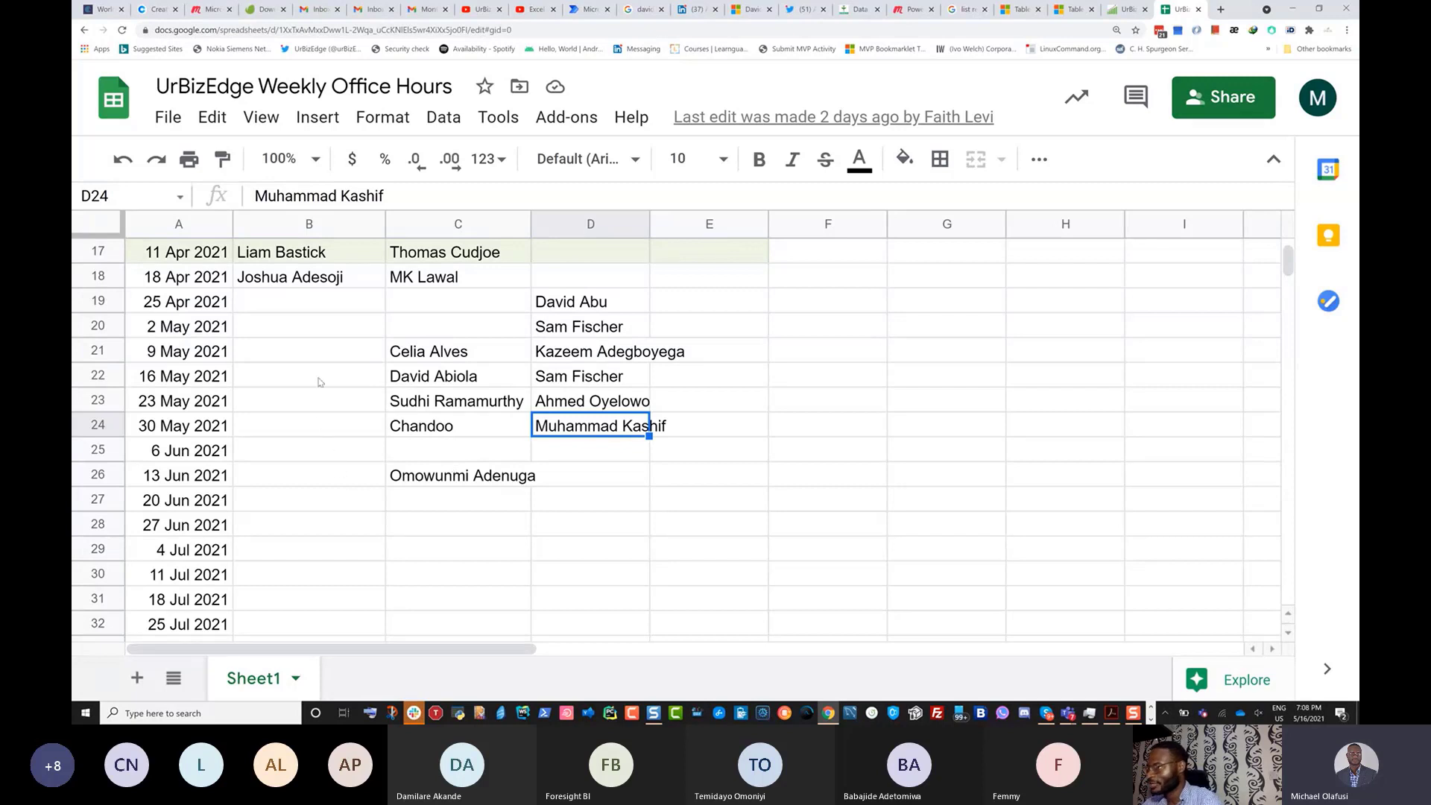
left_click_drag(297, 324, 295, 507)
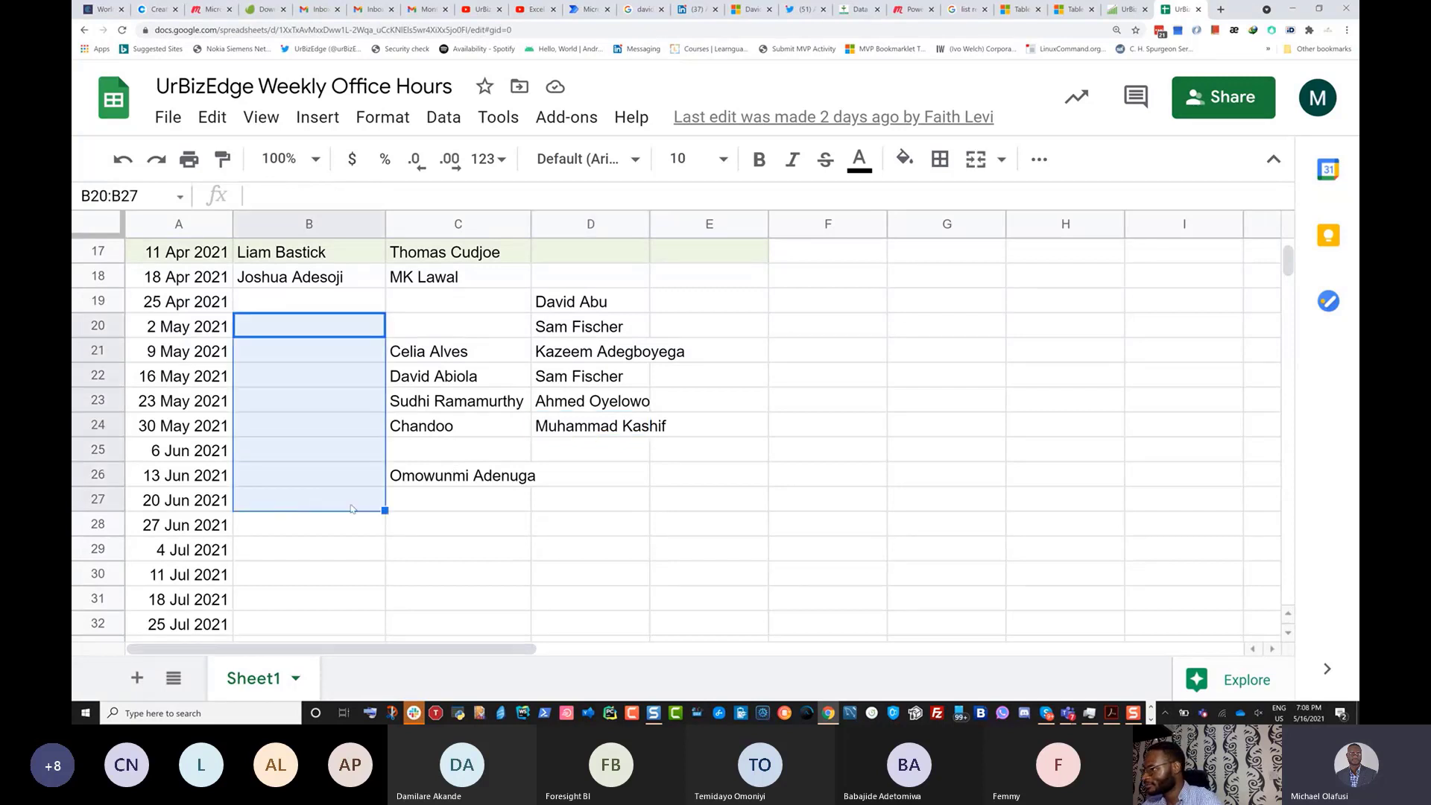
left_click(309, 501)
left_click(597, 578, "shift")
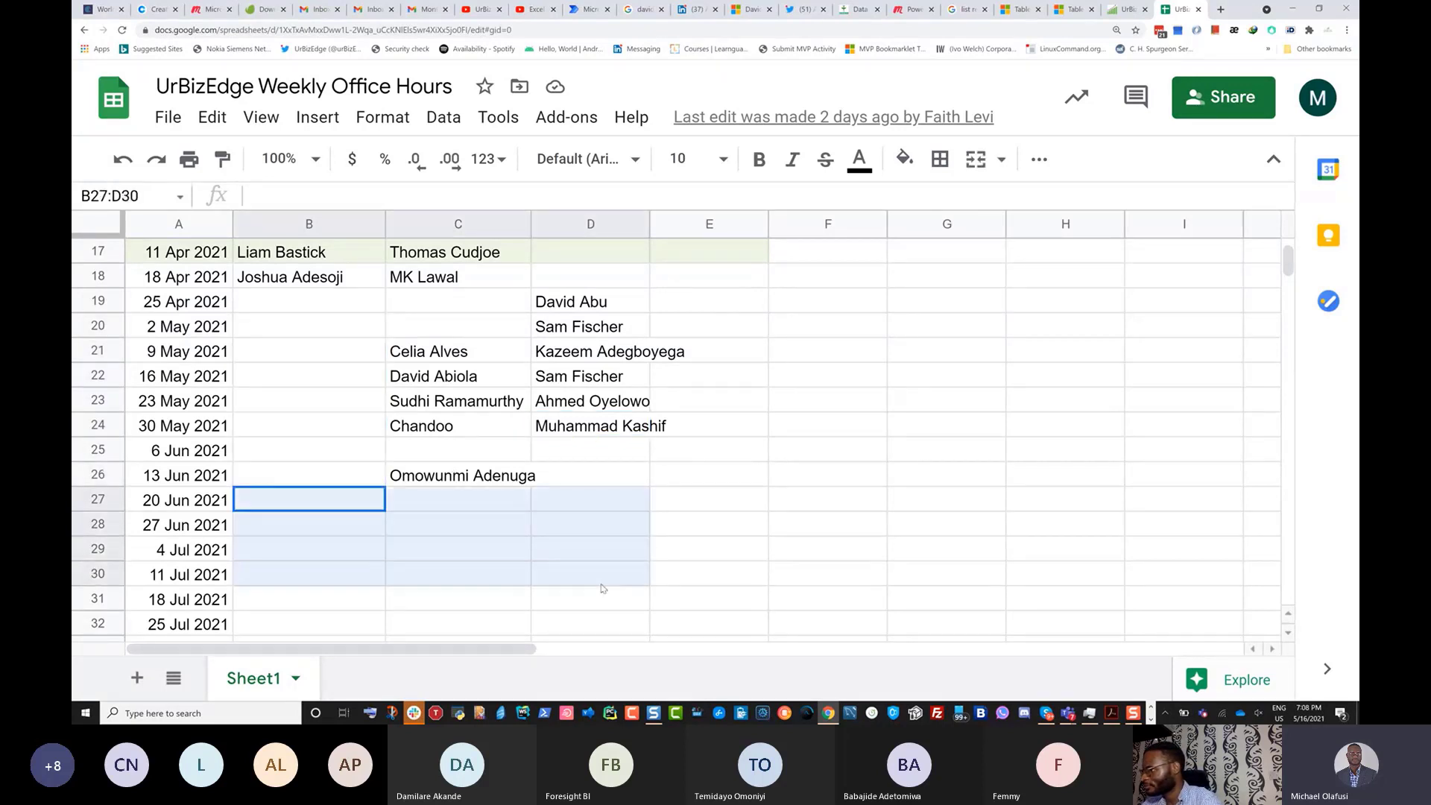
left_click_drag(335, 451, 561, 451)
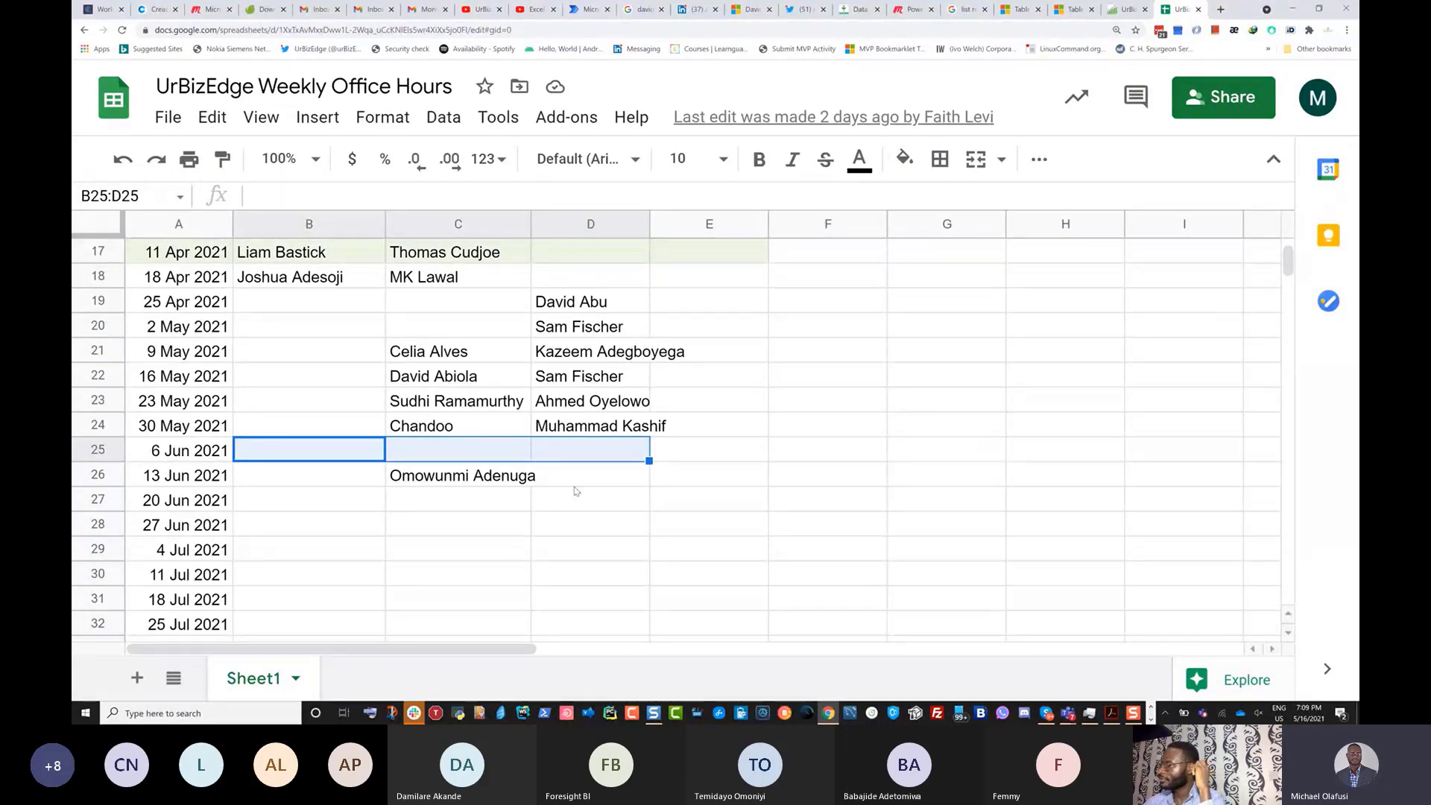
left_click(922, 304)
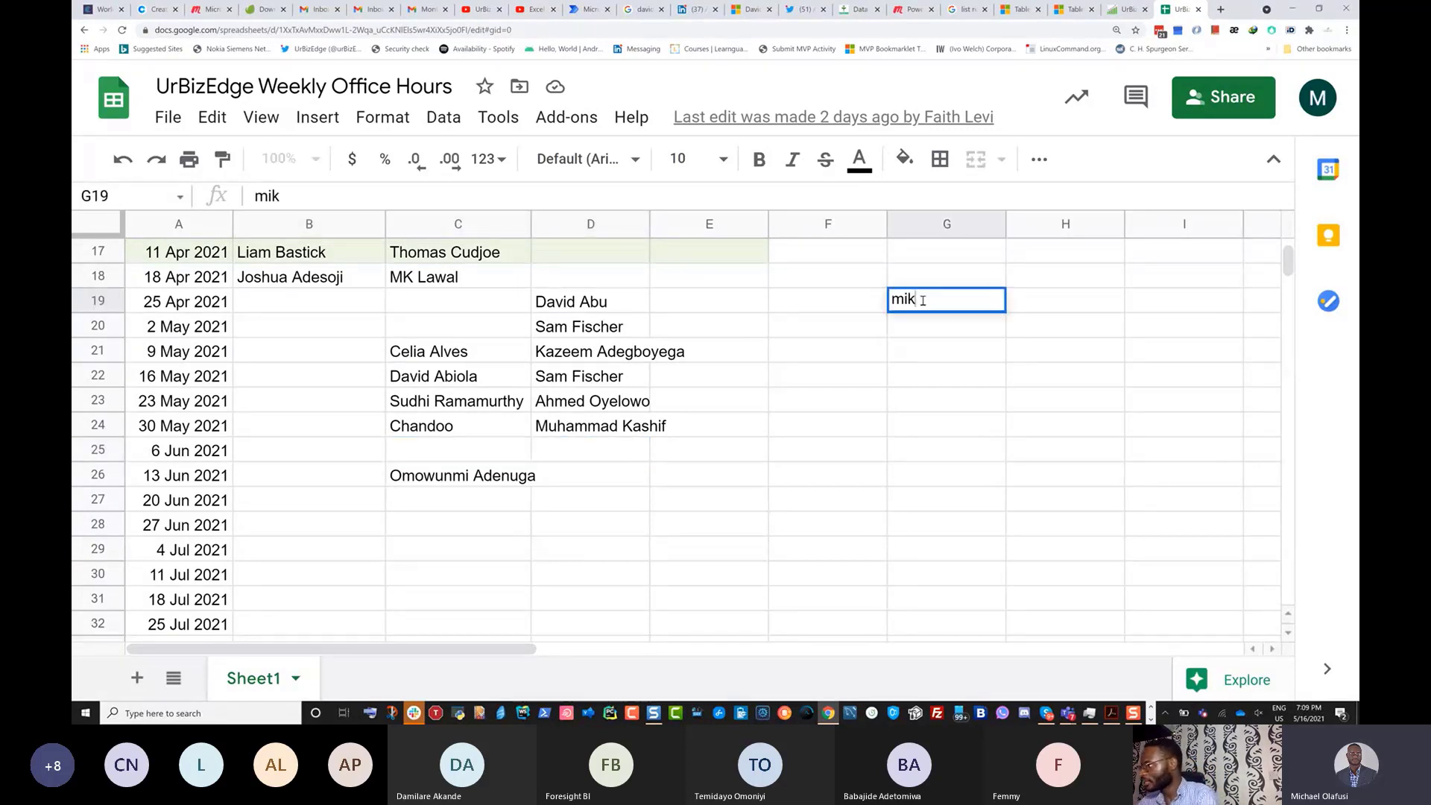
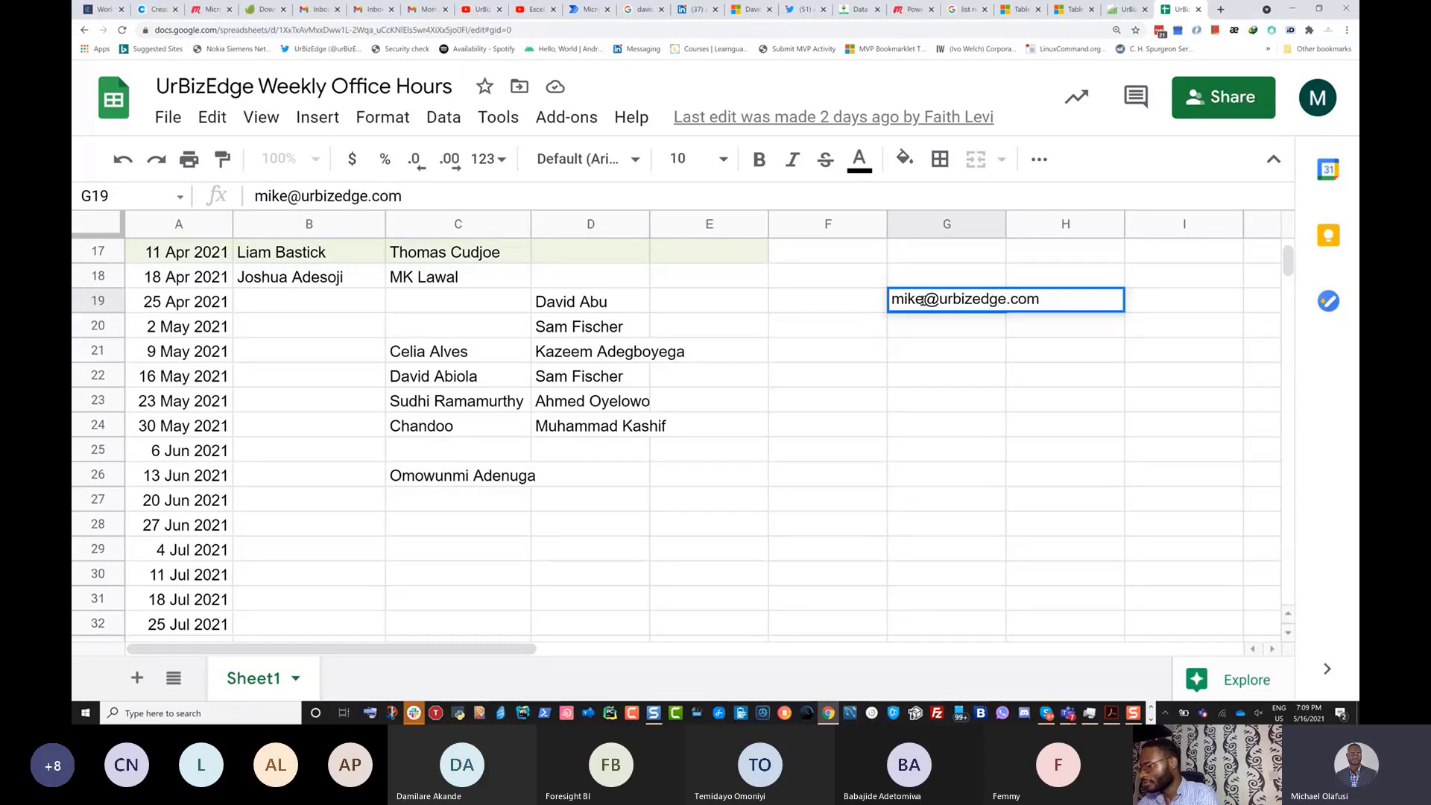
Enter the two urbizedge contact e-mail addresses into G19 and G20, fixing the typo.
key("Return")
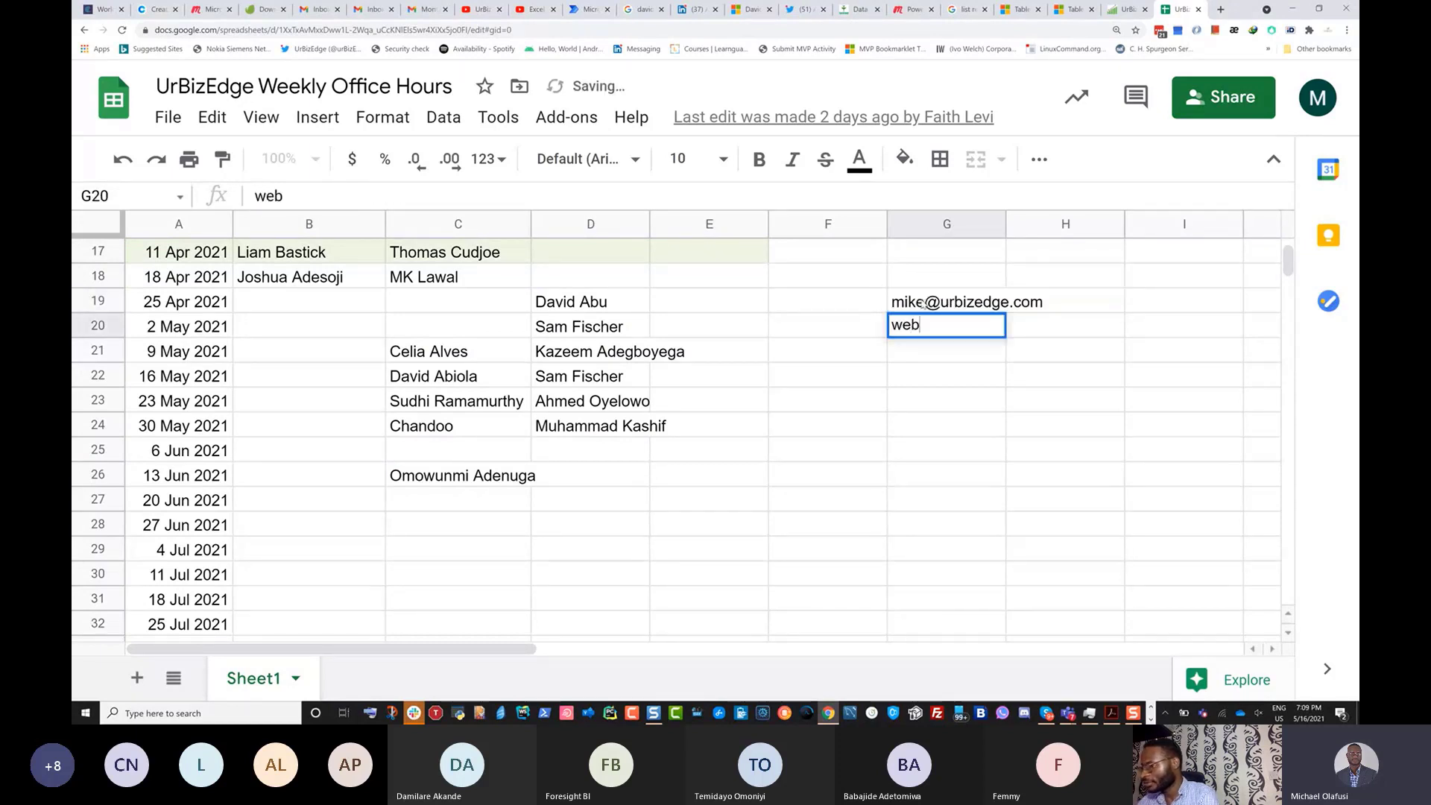
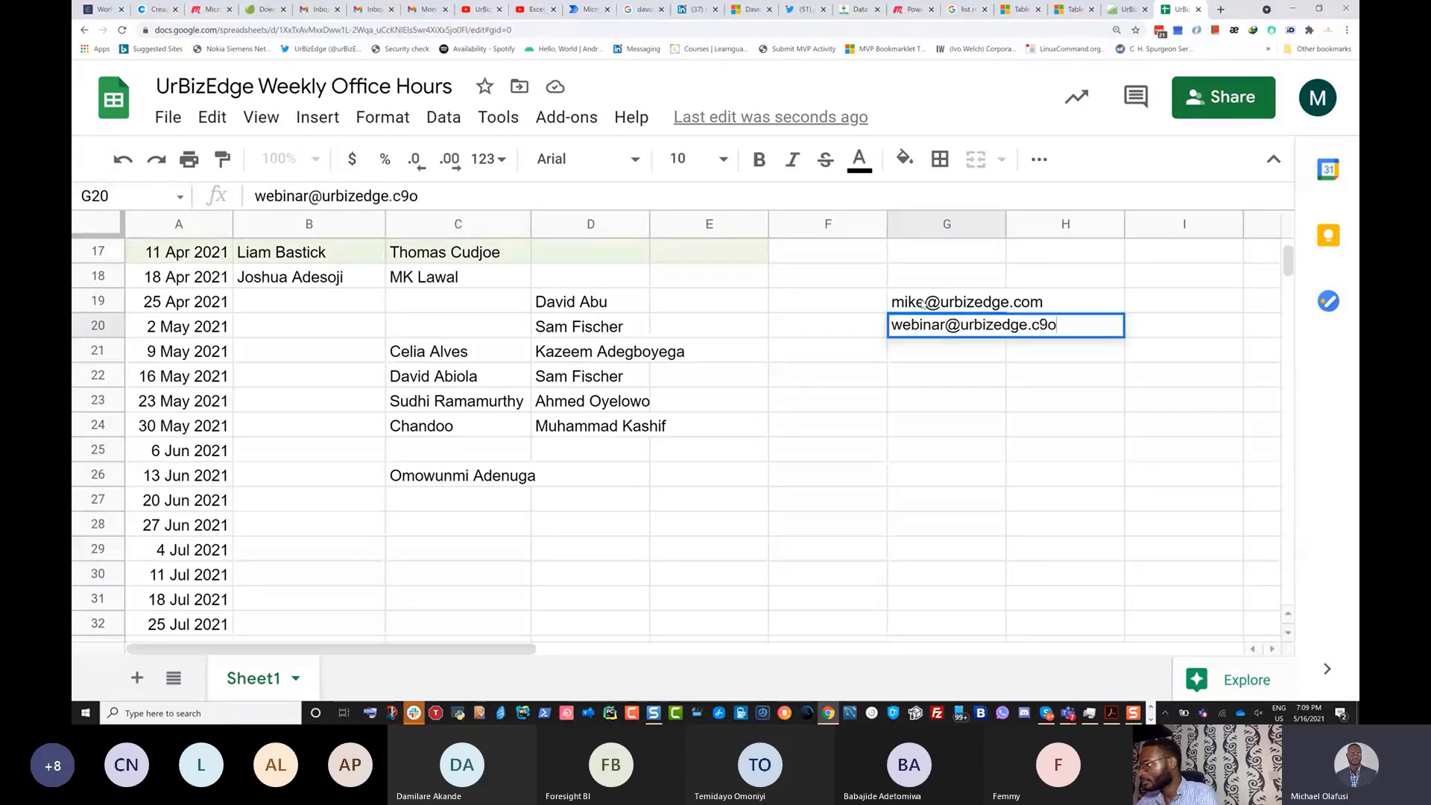
type("om")
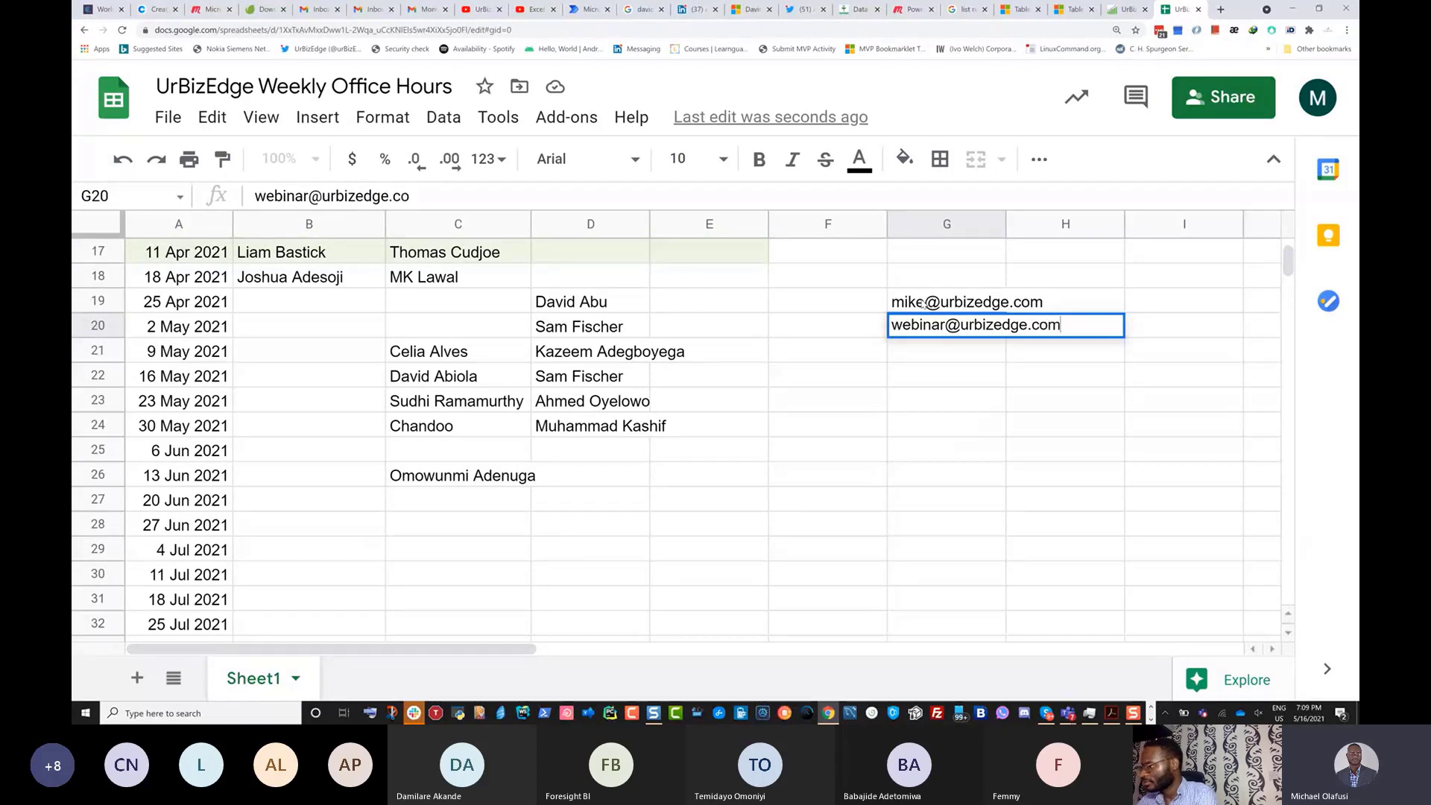
key("Return")
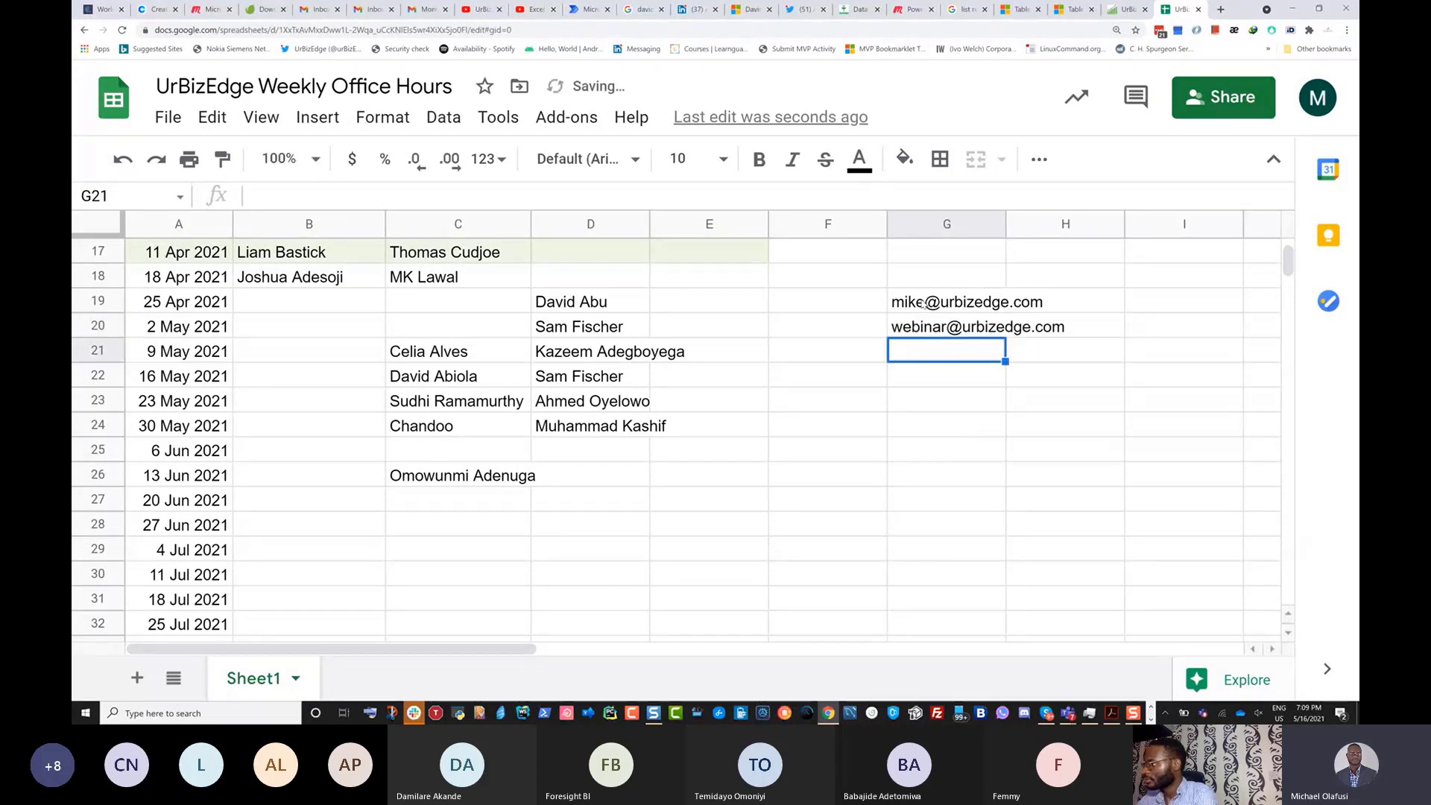
Copy the G20 e-mail address and return to the Power Query Editor.
left_click(940, 385)
left_click(939, 333)
key("ctrl+c")
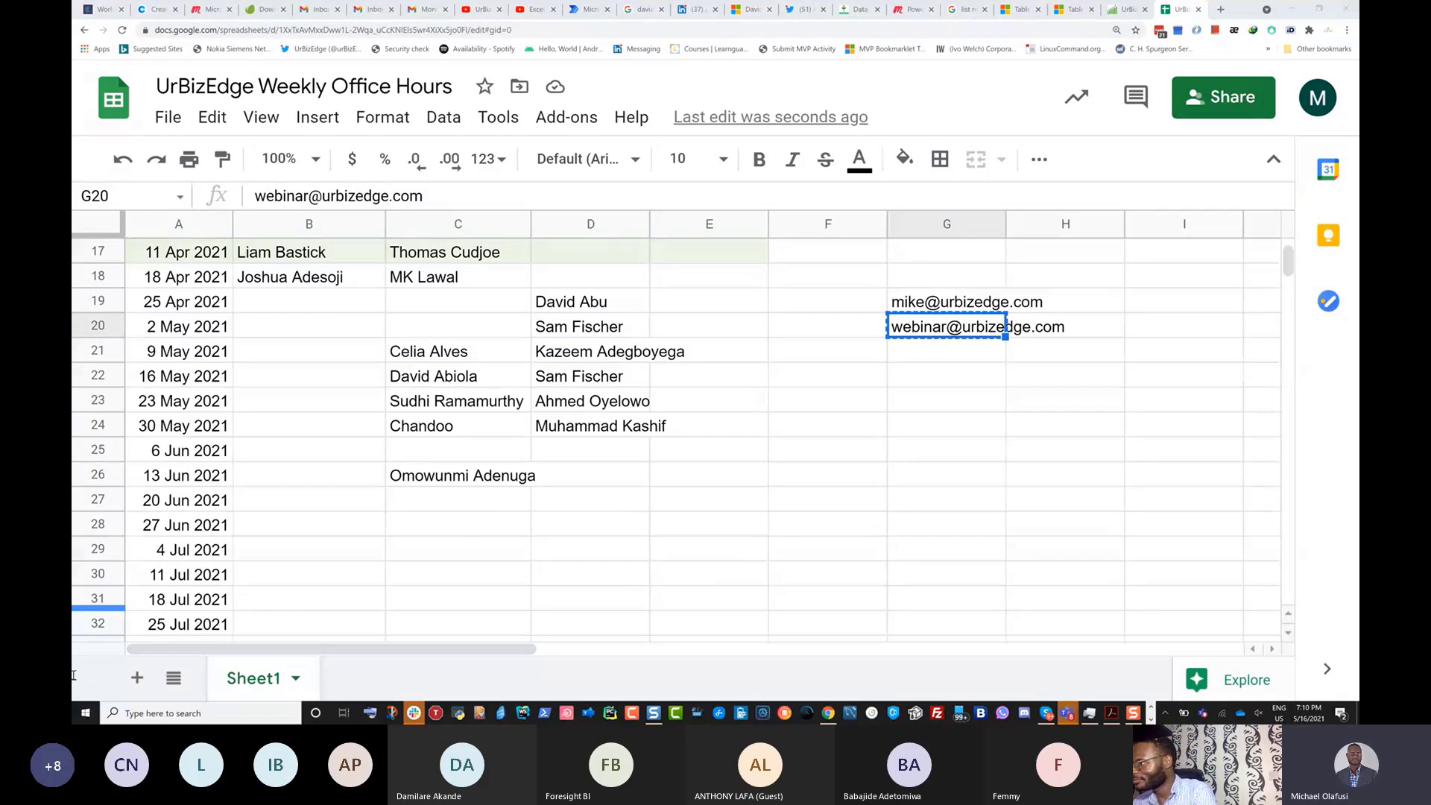
key("alt+Tab")
key("alt+Tab")
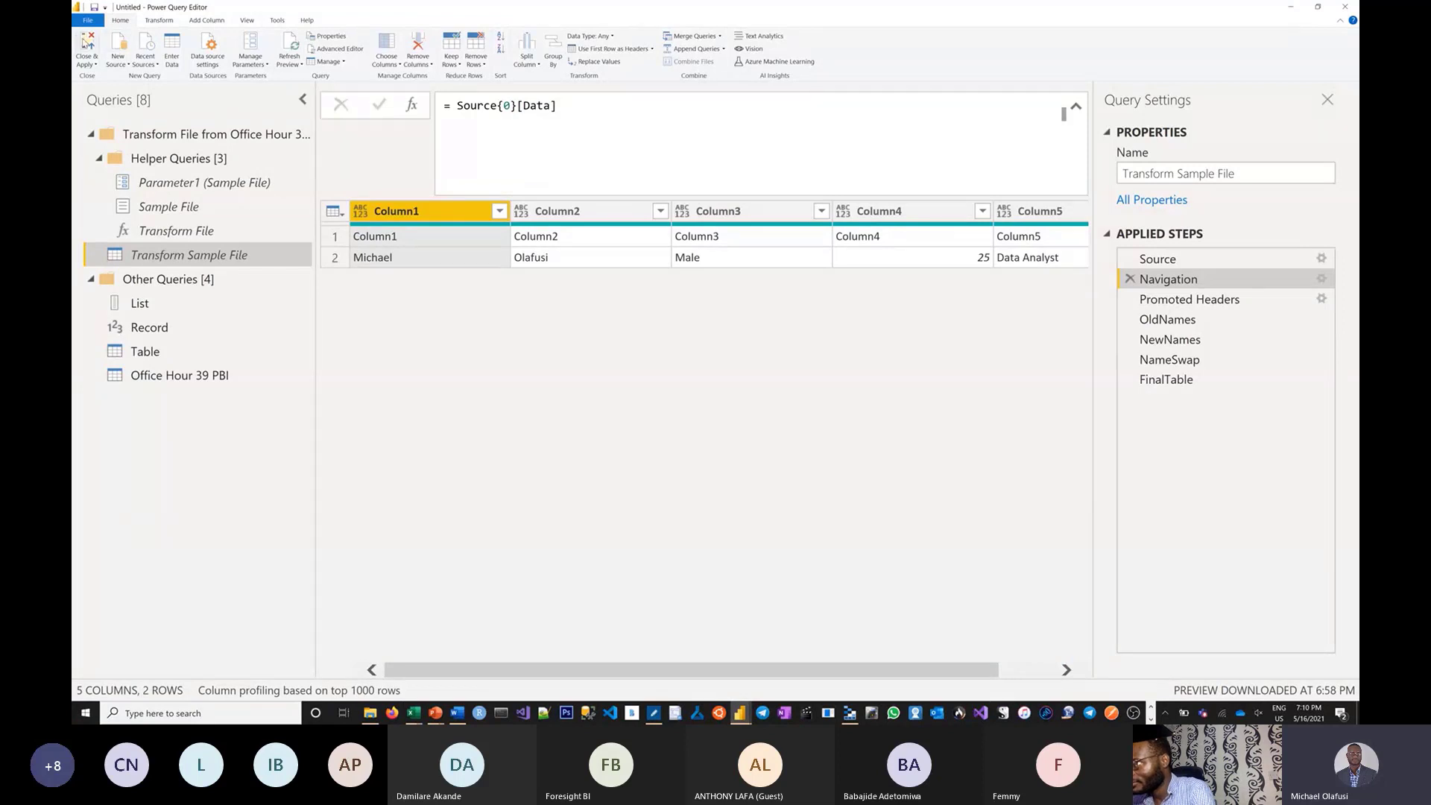
Save the Power BI file from the title-bar Save icon.
left_click(94, 7)
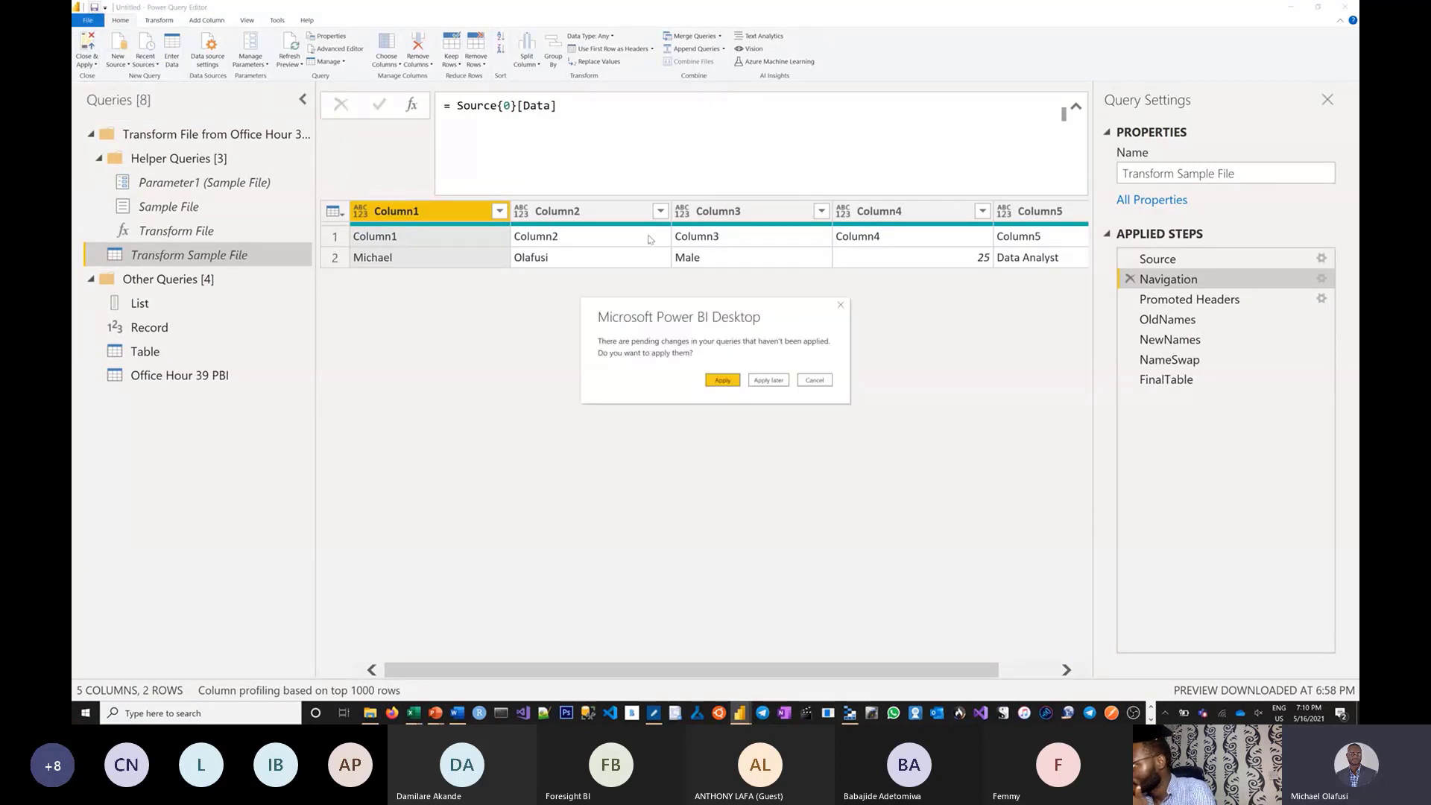
Choose Apply later and save the report as 'Office Hour PBI 39' in Downloads.
left_click(775, 381)
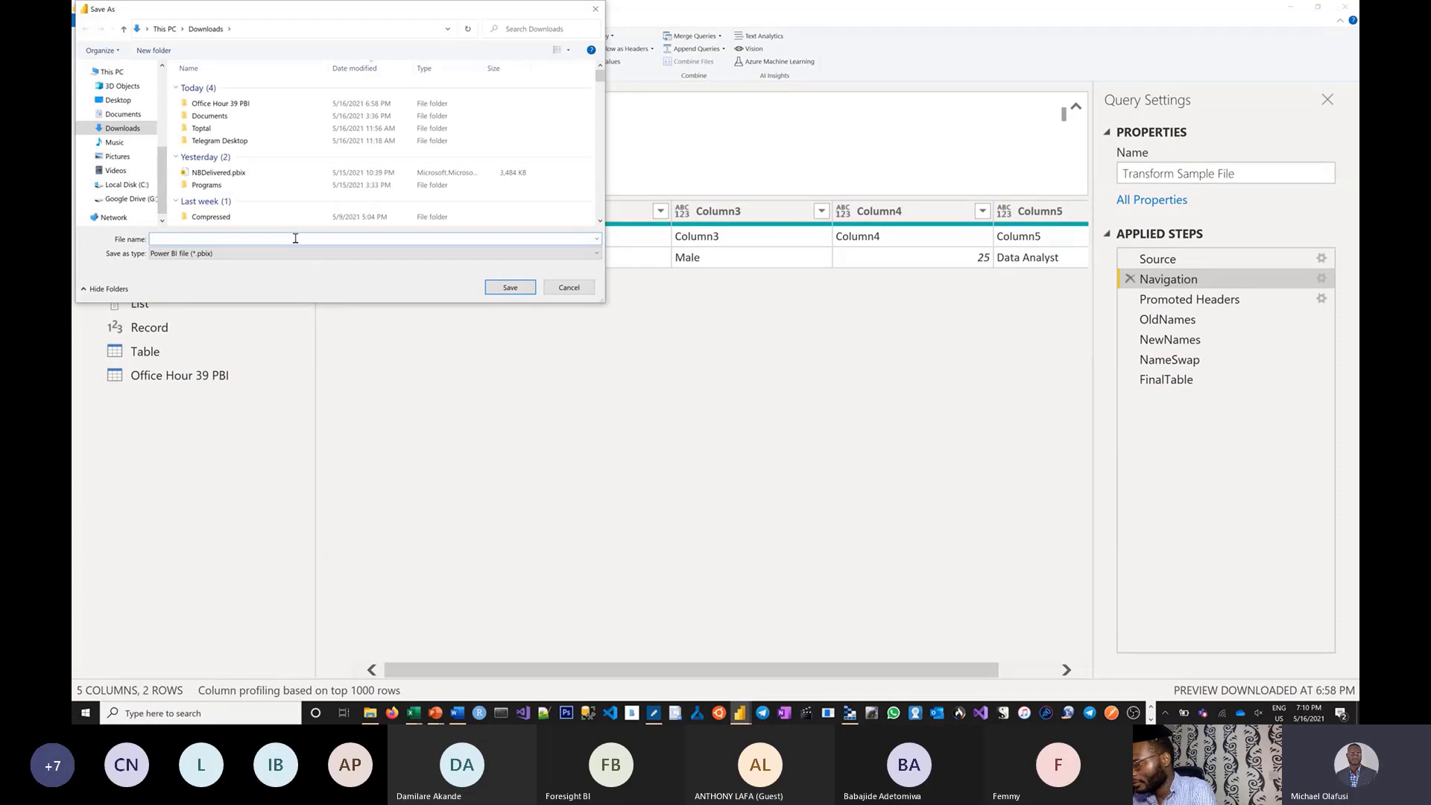
type("Office")
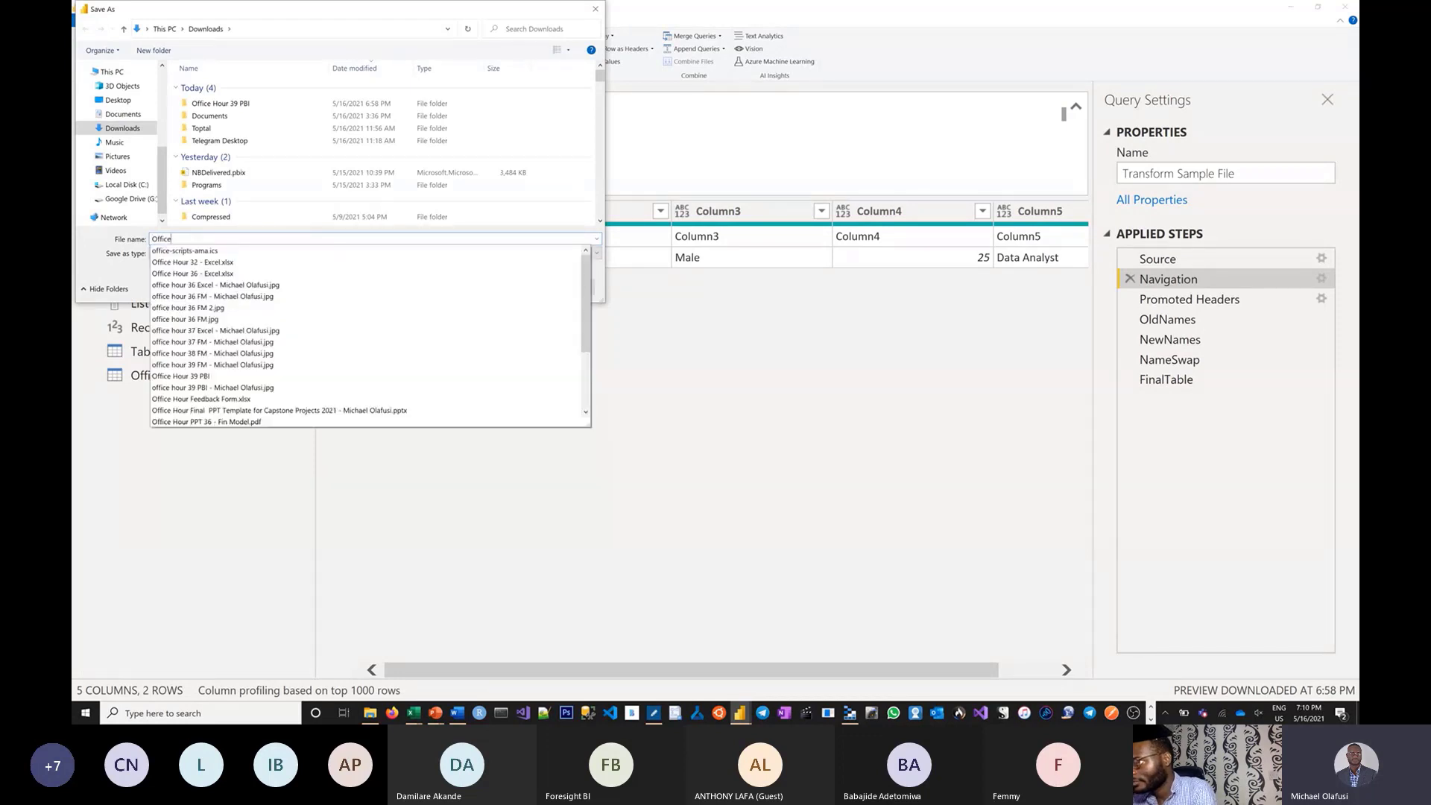
type(" Hur")
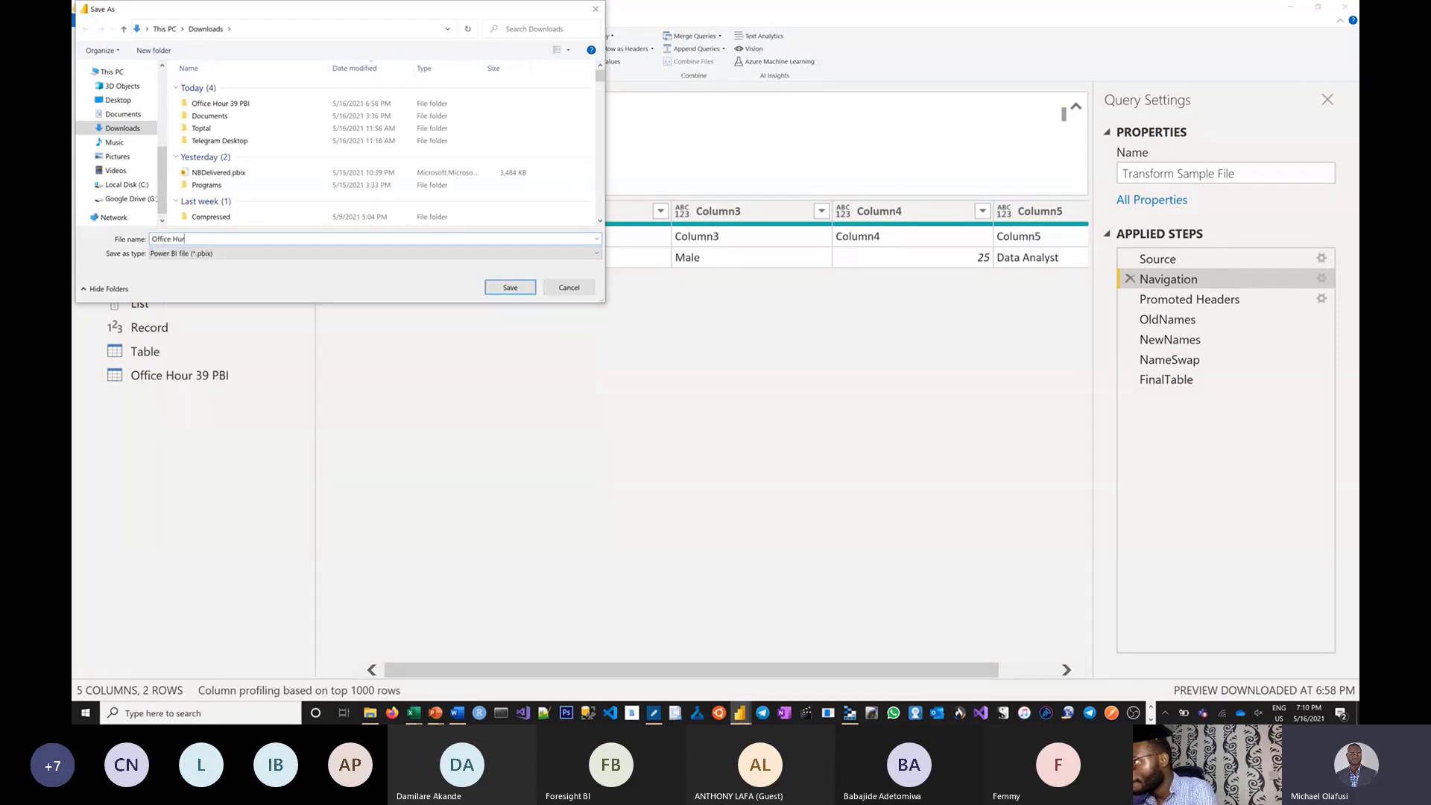
key("BackSpace")
type("our")
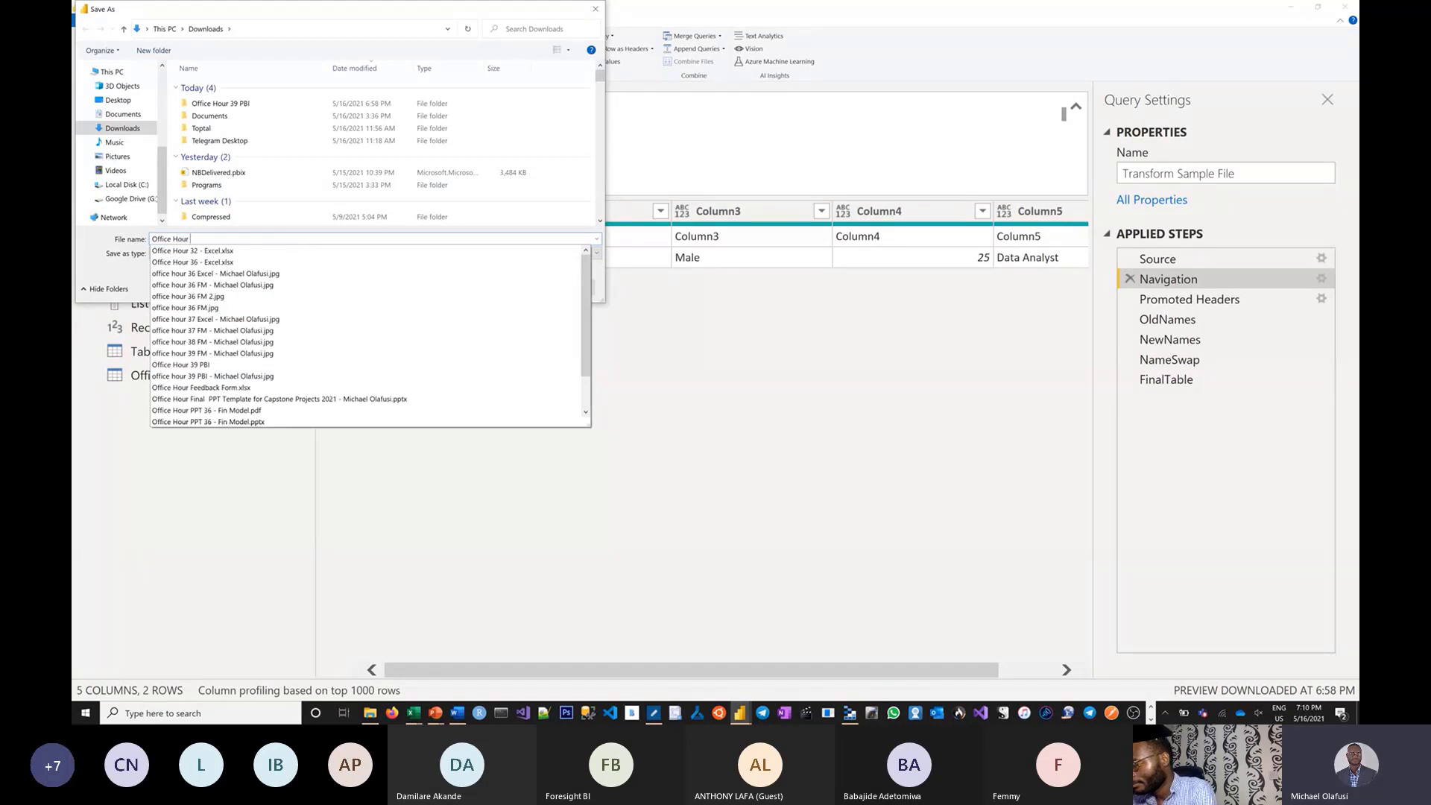
type(" PBI 39")
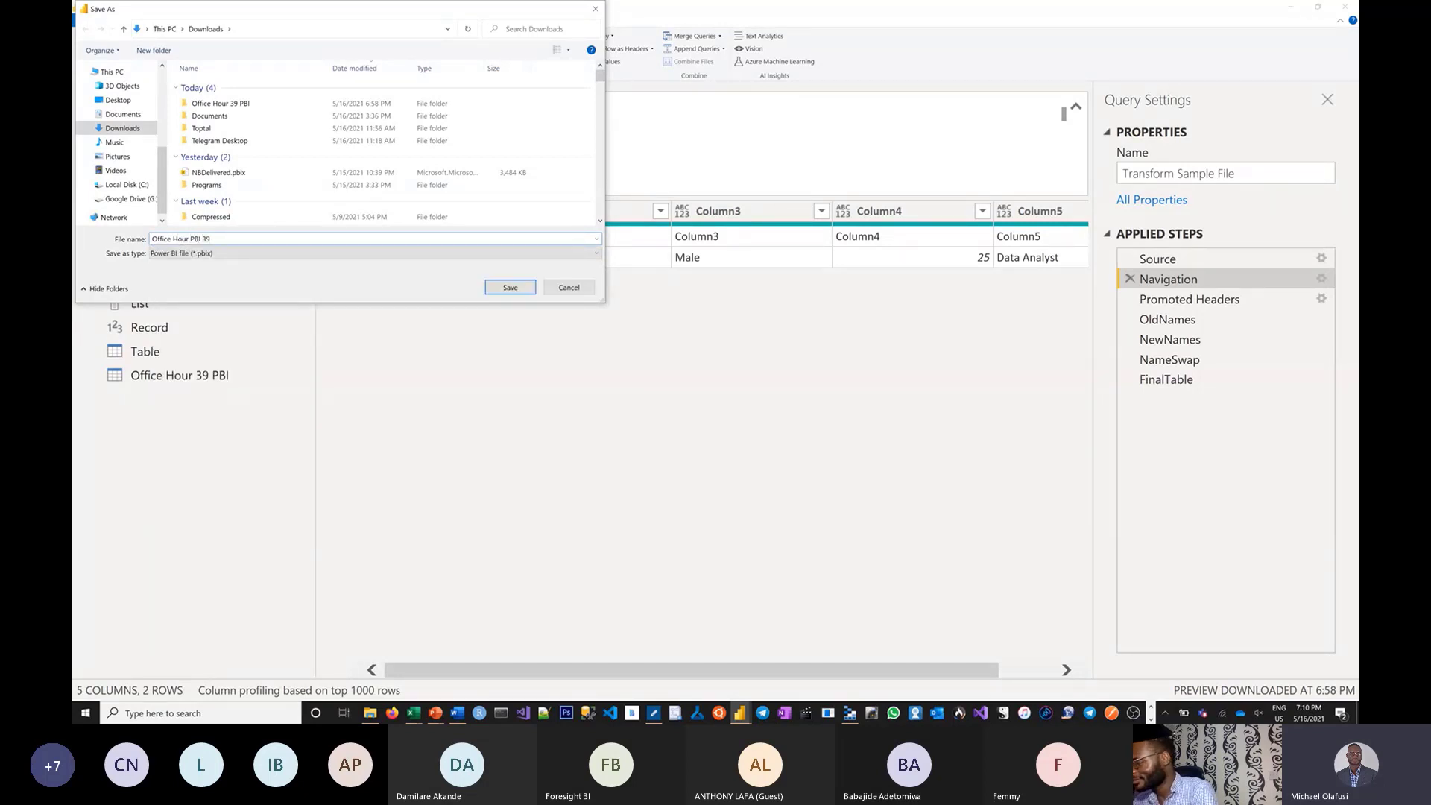
key("Return")
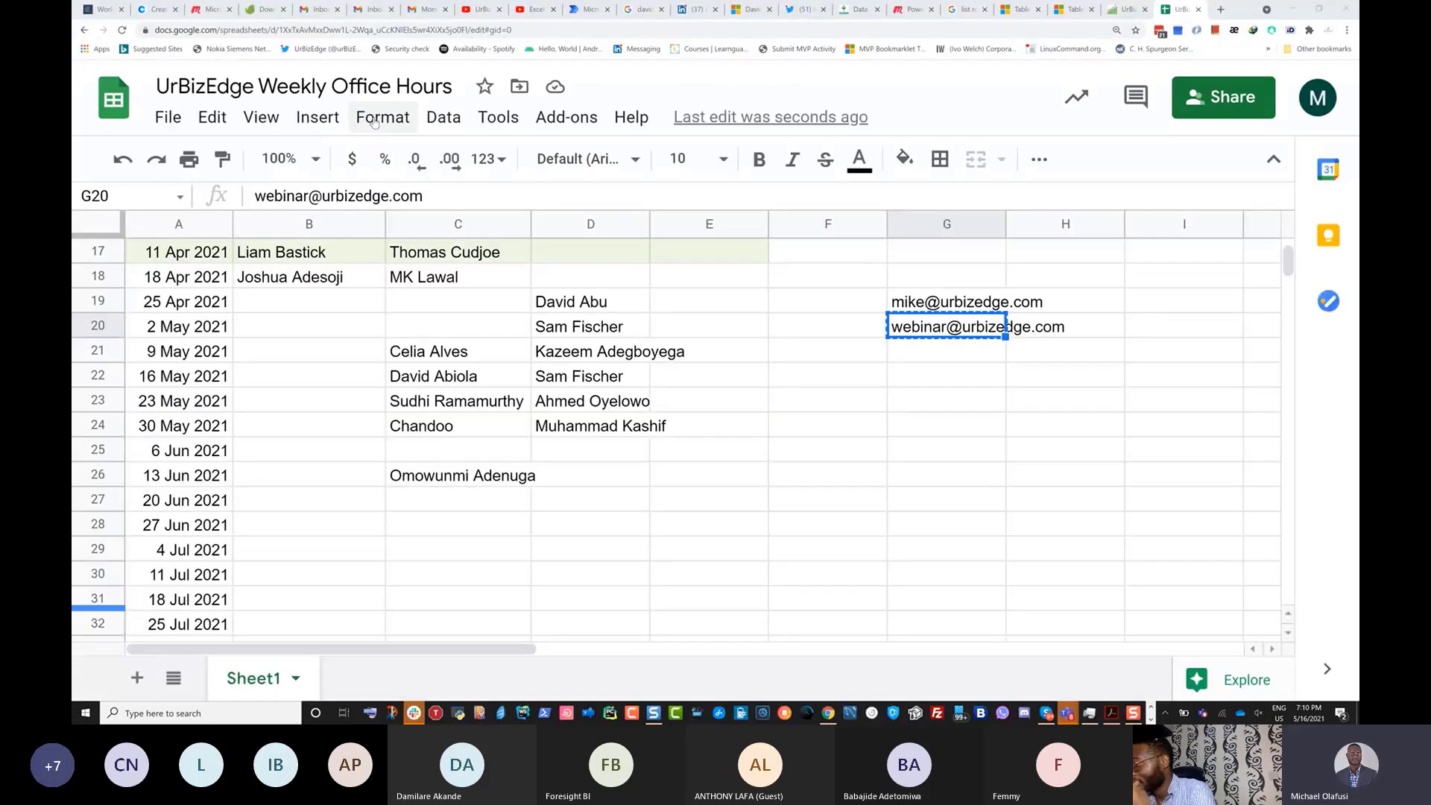
Switch back to Power BI Desktop while it loads the List, Record, Table and Office Hour 39 PBI queries.
key("alt+Tab")
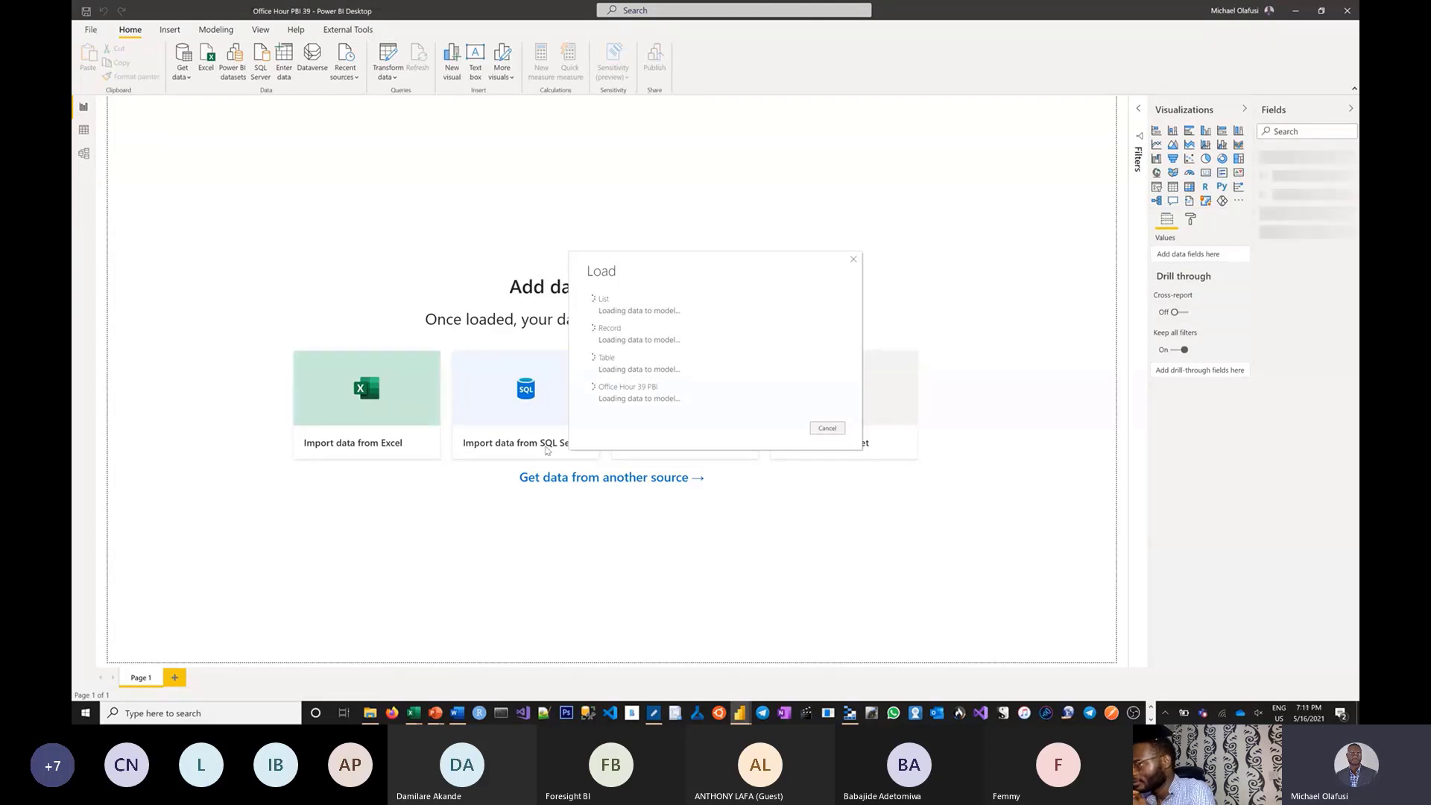
In Downloads, start zipping the Office Hour 39 PBI folder with 7-Zip.
left_click(370, 713)
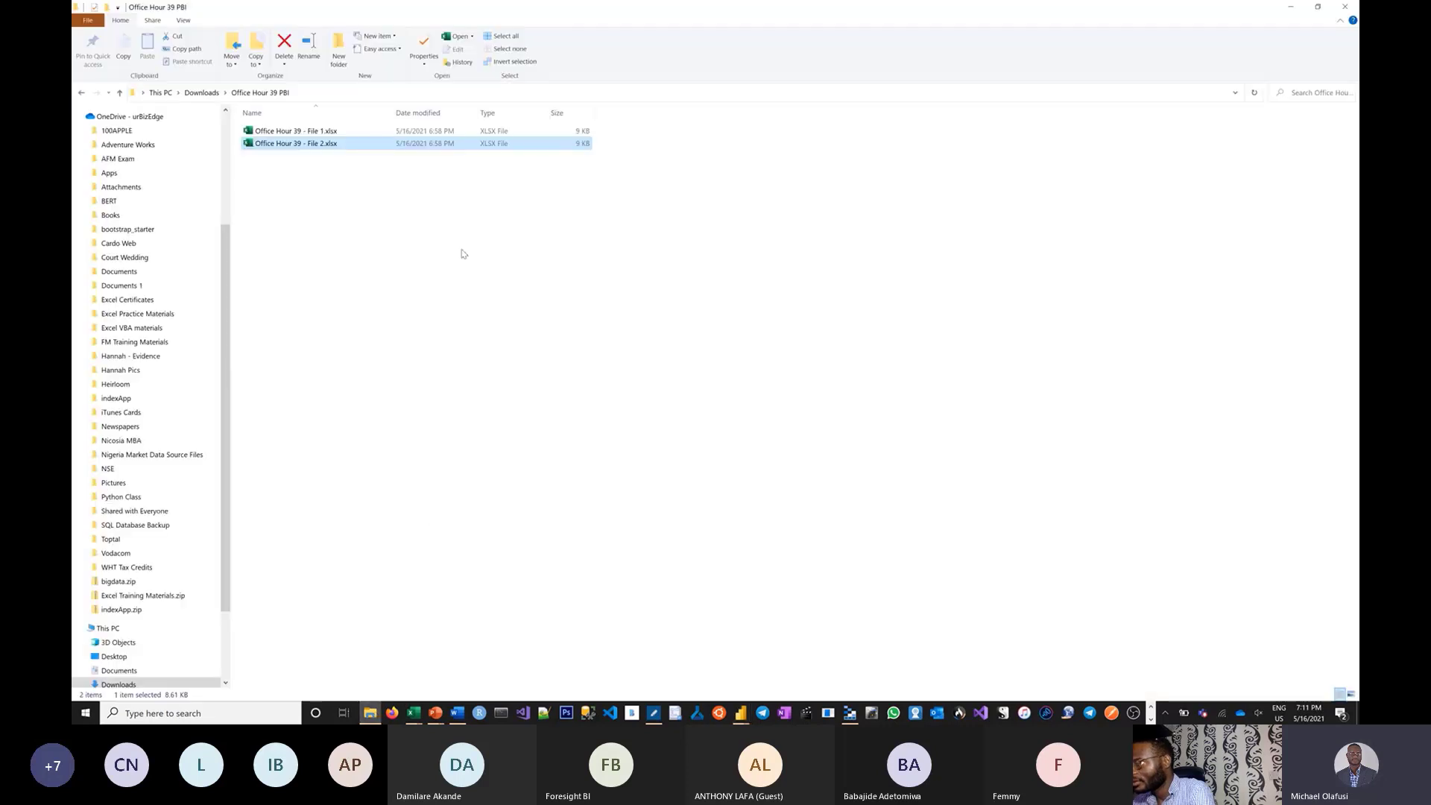
left_click(202, 92)
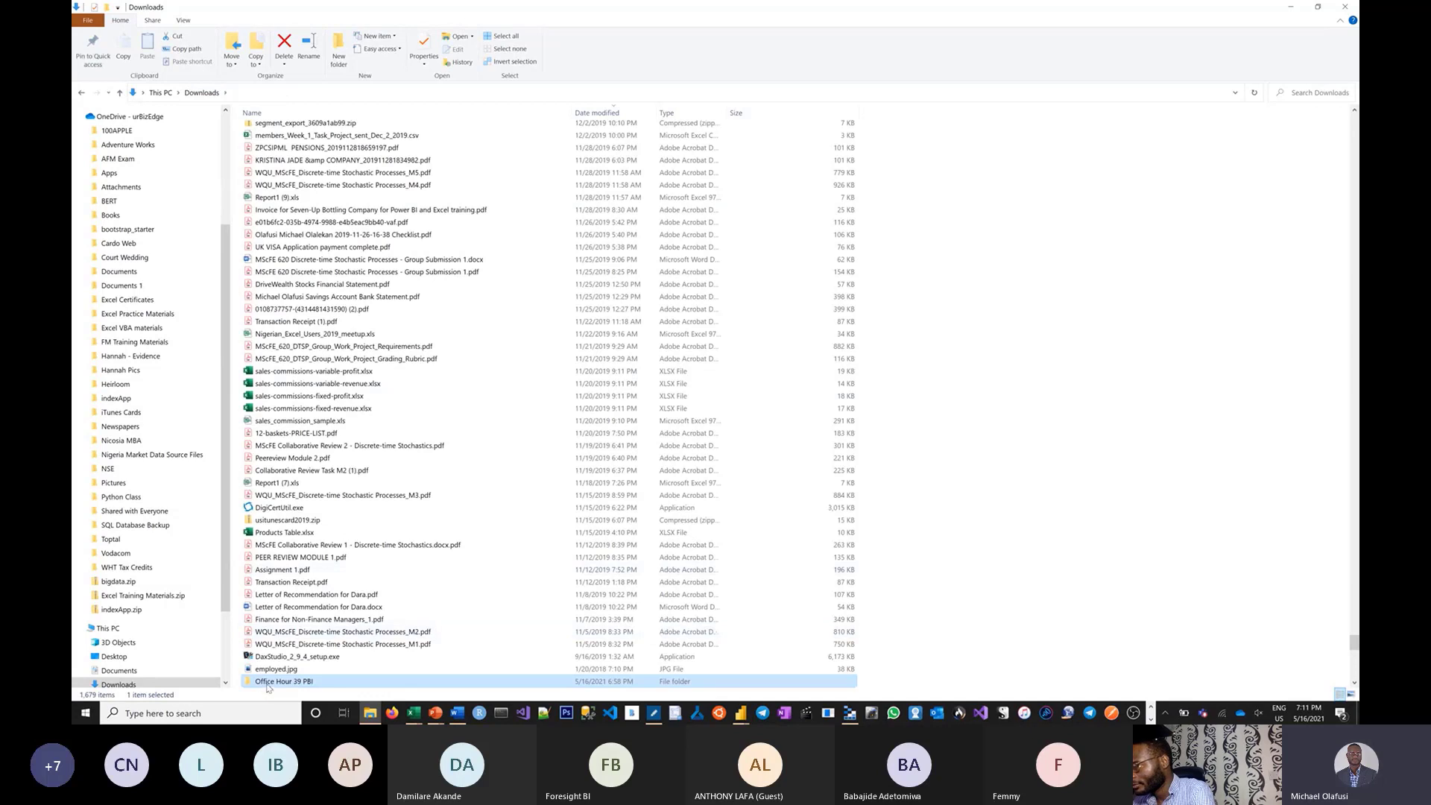
right_click(270, 681)
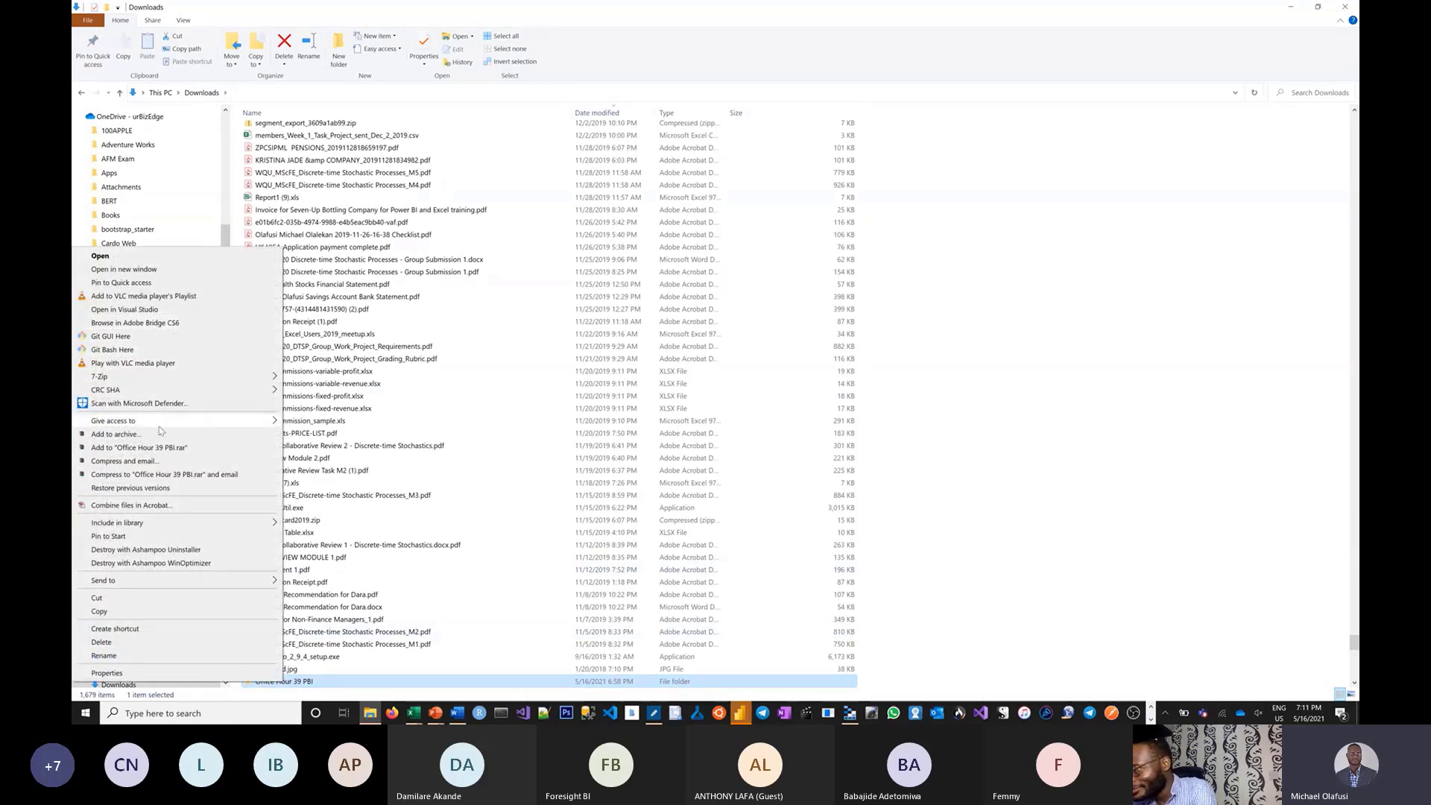
mouse_move(192, 379)
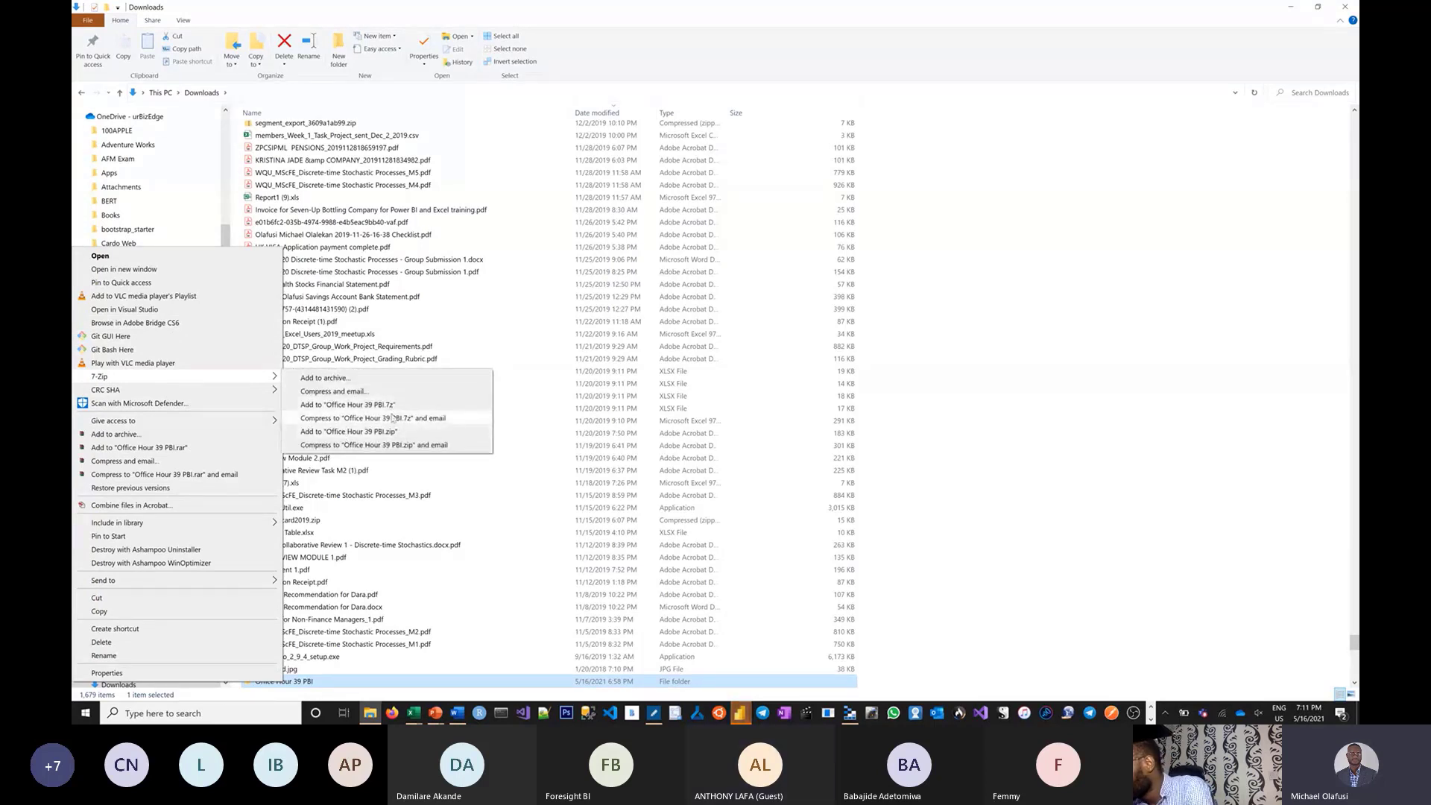
left_click(387, 434)
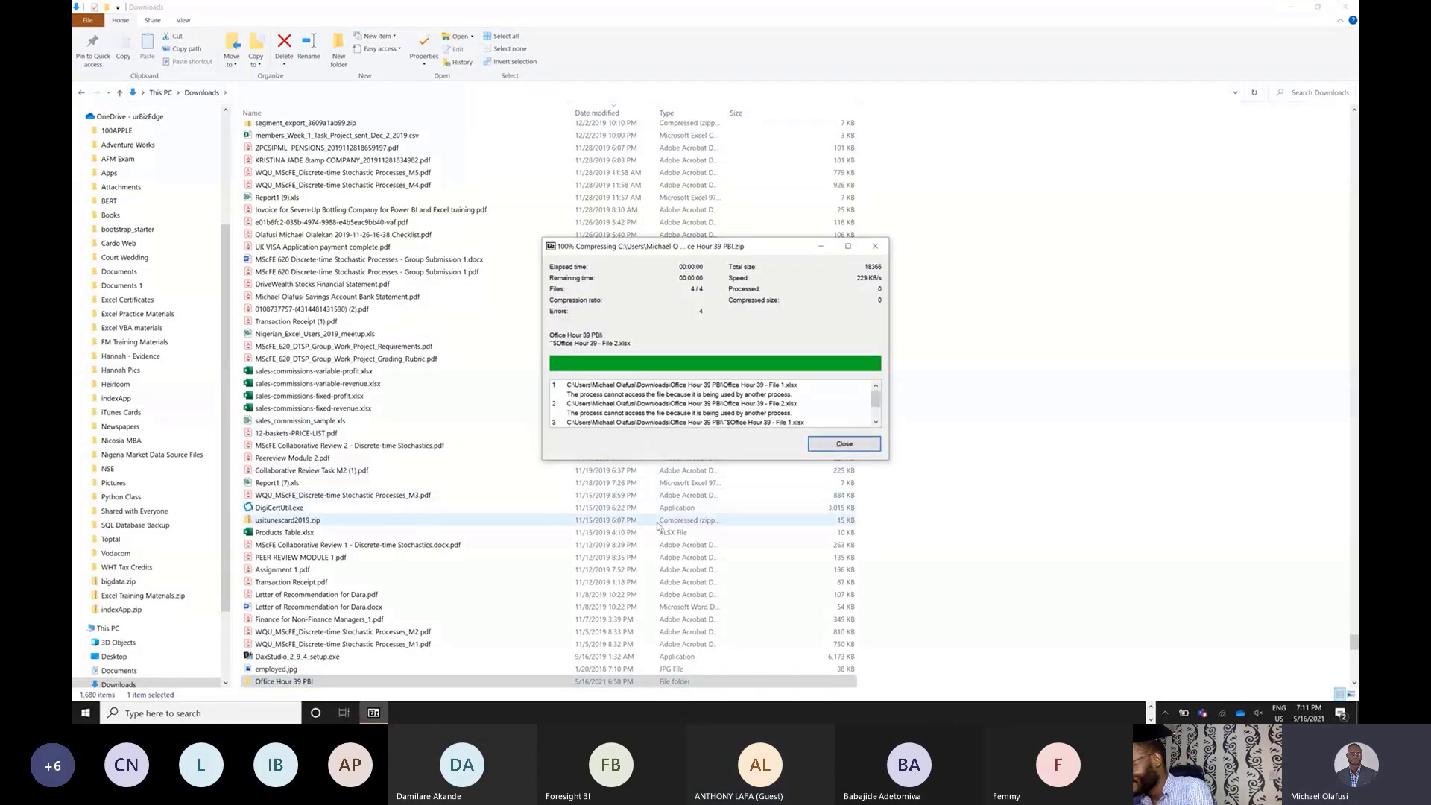
Close both Excel workbooks, File 1 and Office Hour 39.
key("alt+Tab")
key("alt+Tab")
key("alt+Tab")
key("alt+Tab")
key("alt+Tab")
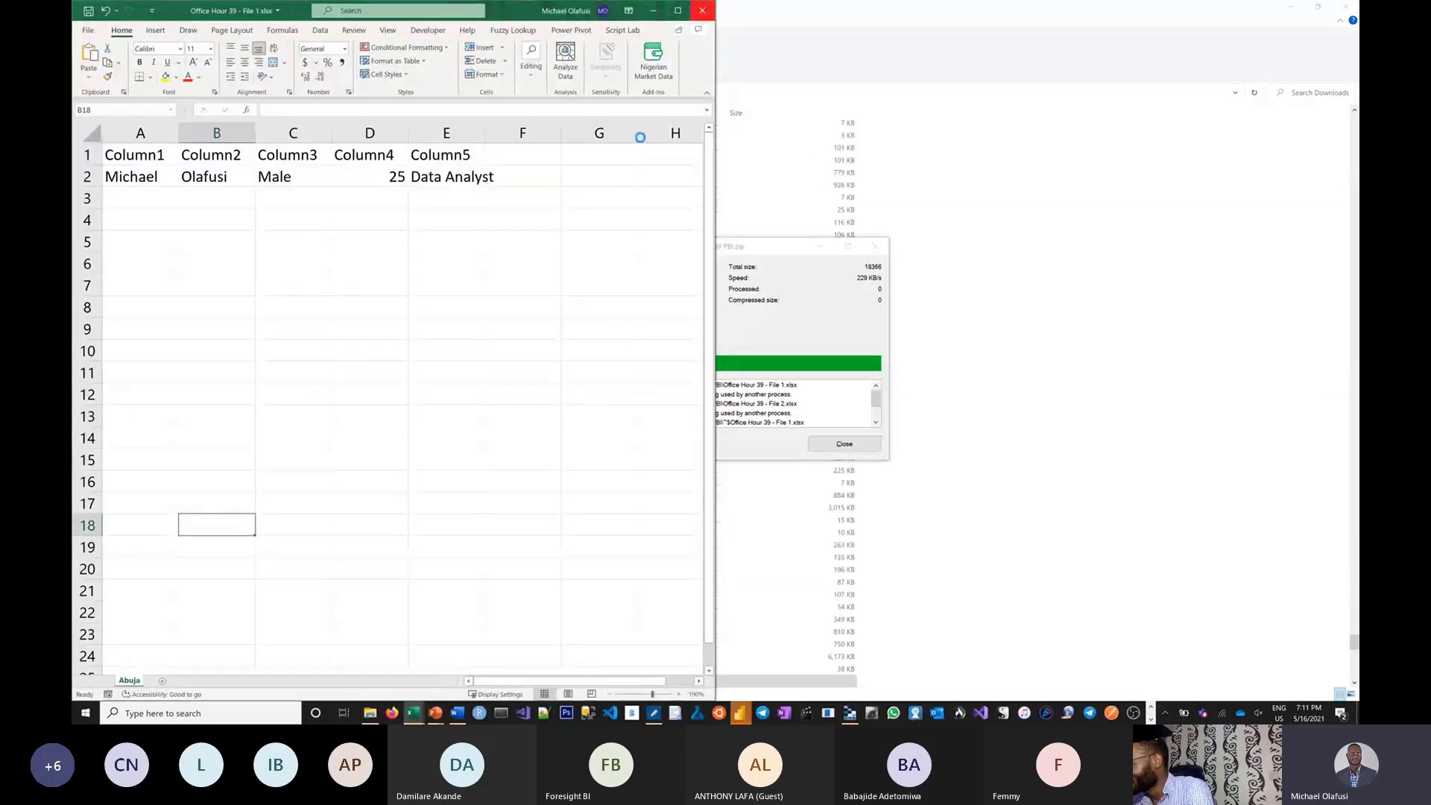
left_click(702, 11)
key("alt+Tab")
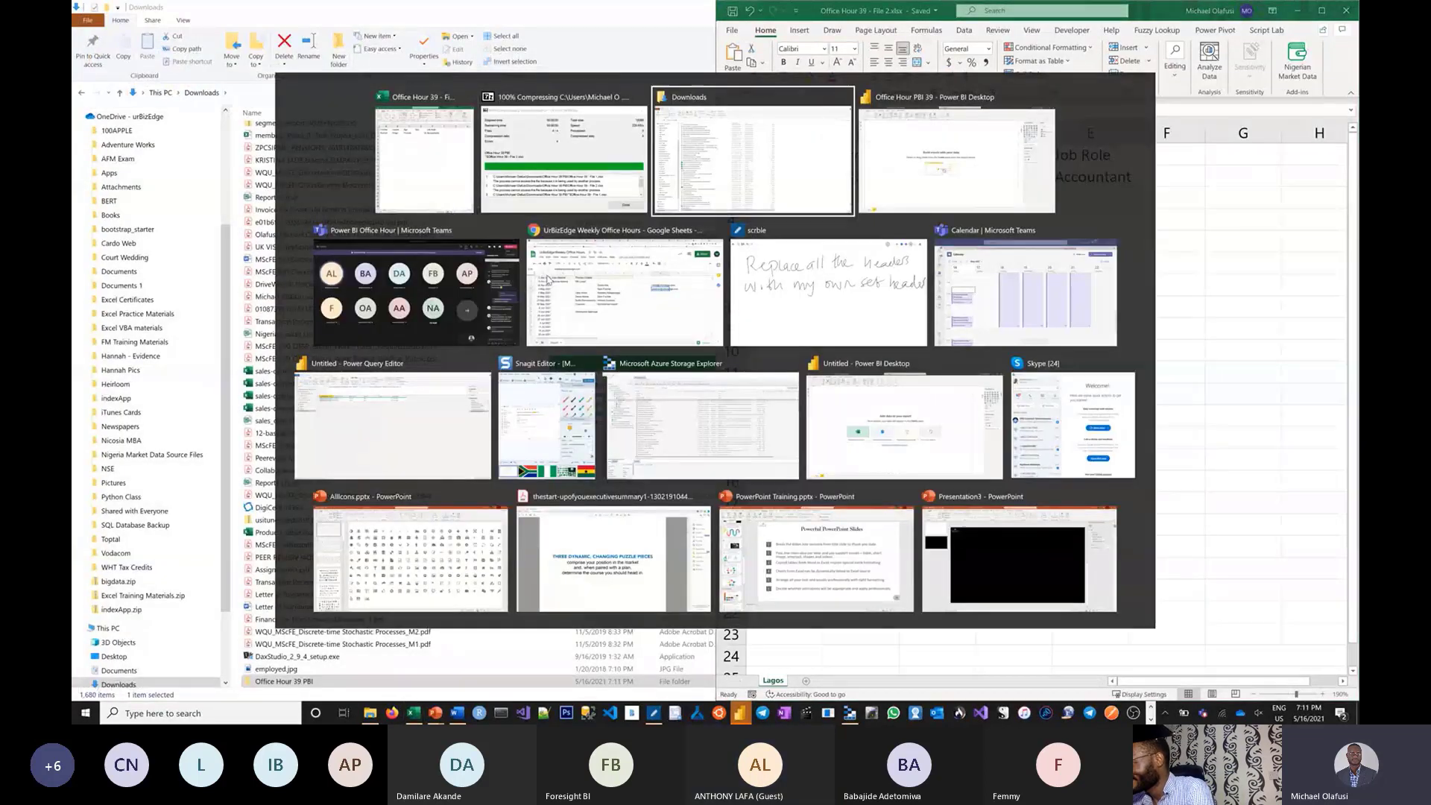
key("alt+shift+Tab")
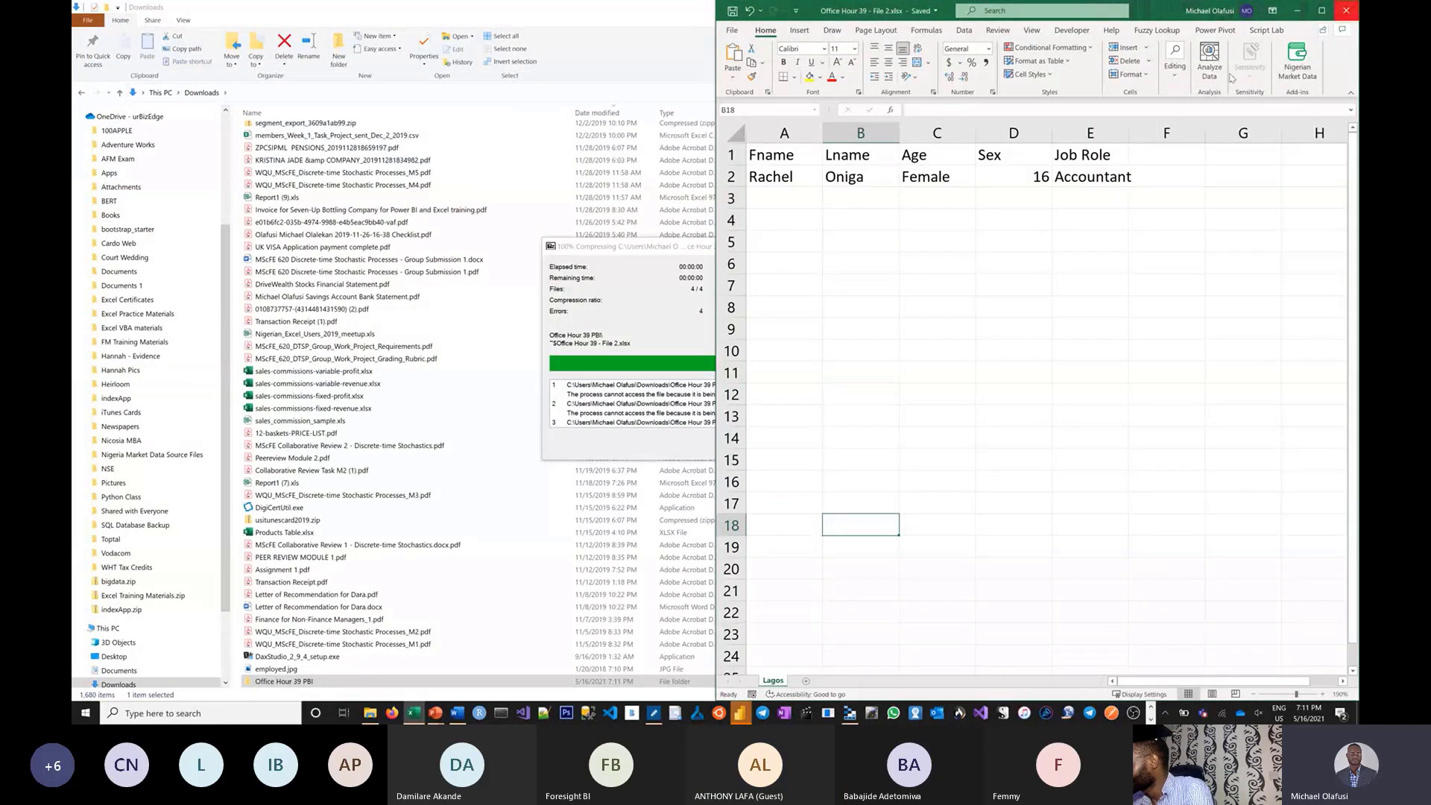
left_click(1349, 12)
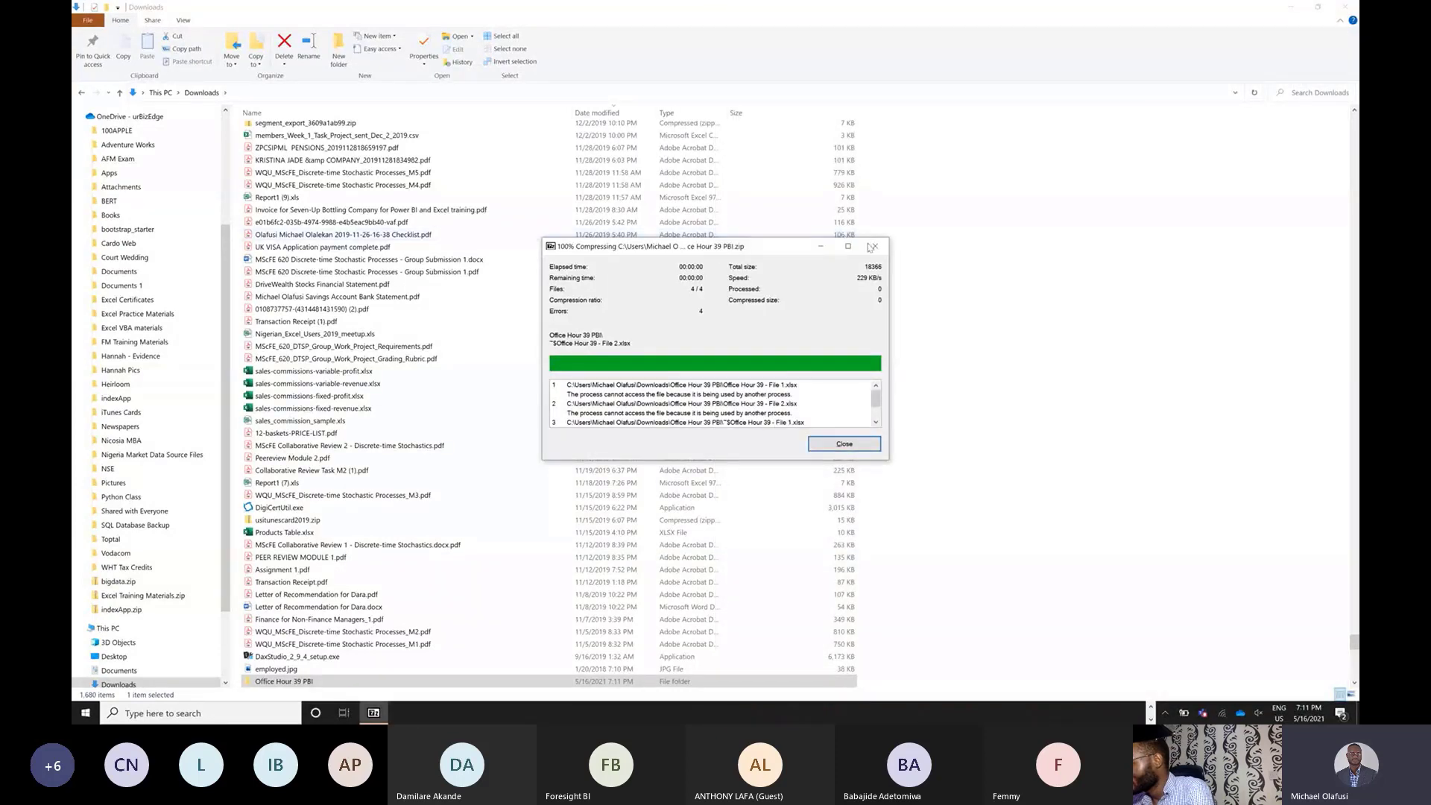
Rerun 7-Zip to compress the Office Hour 39 PBI folder into Office Hour 39 PBI.zip.
right_click(295, 682)
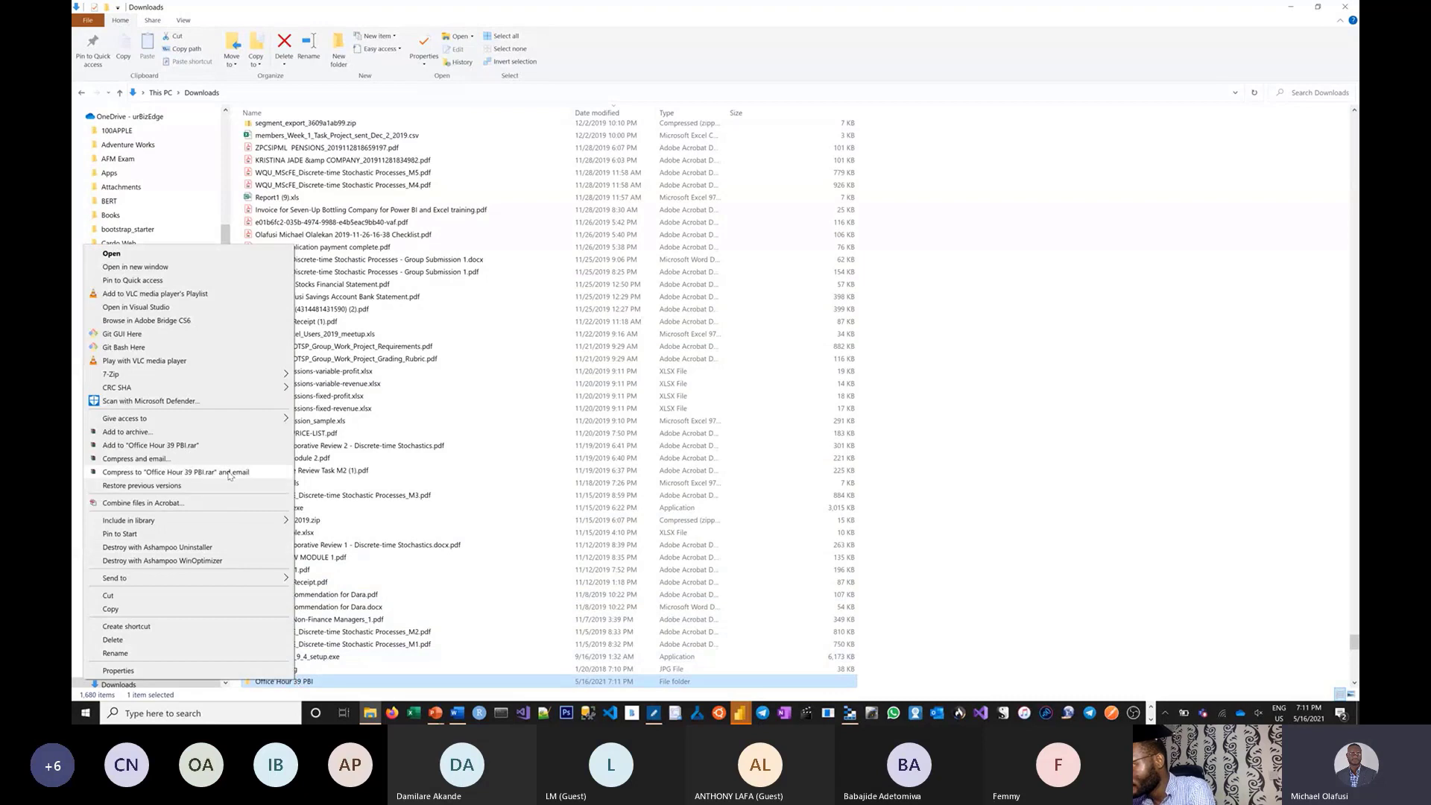
mouse_move(205, 375)
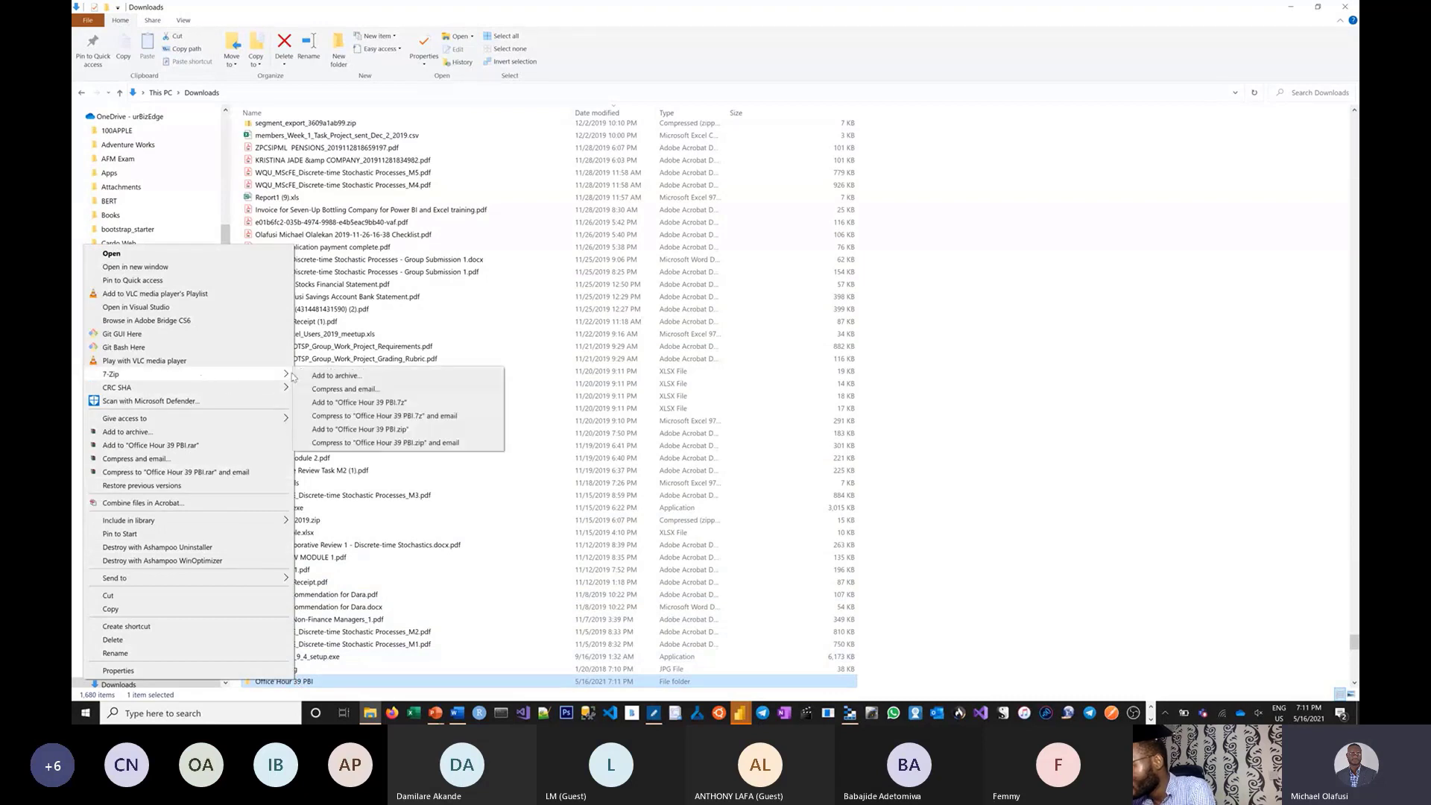
left_click(367, 430)
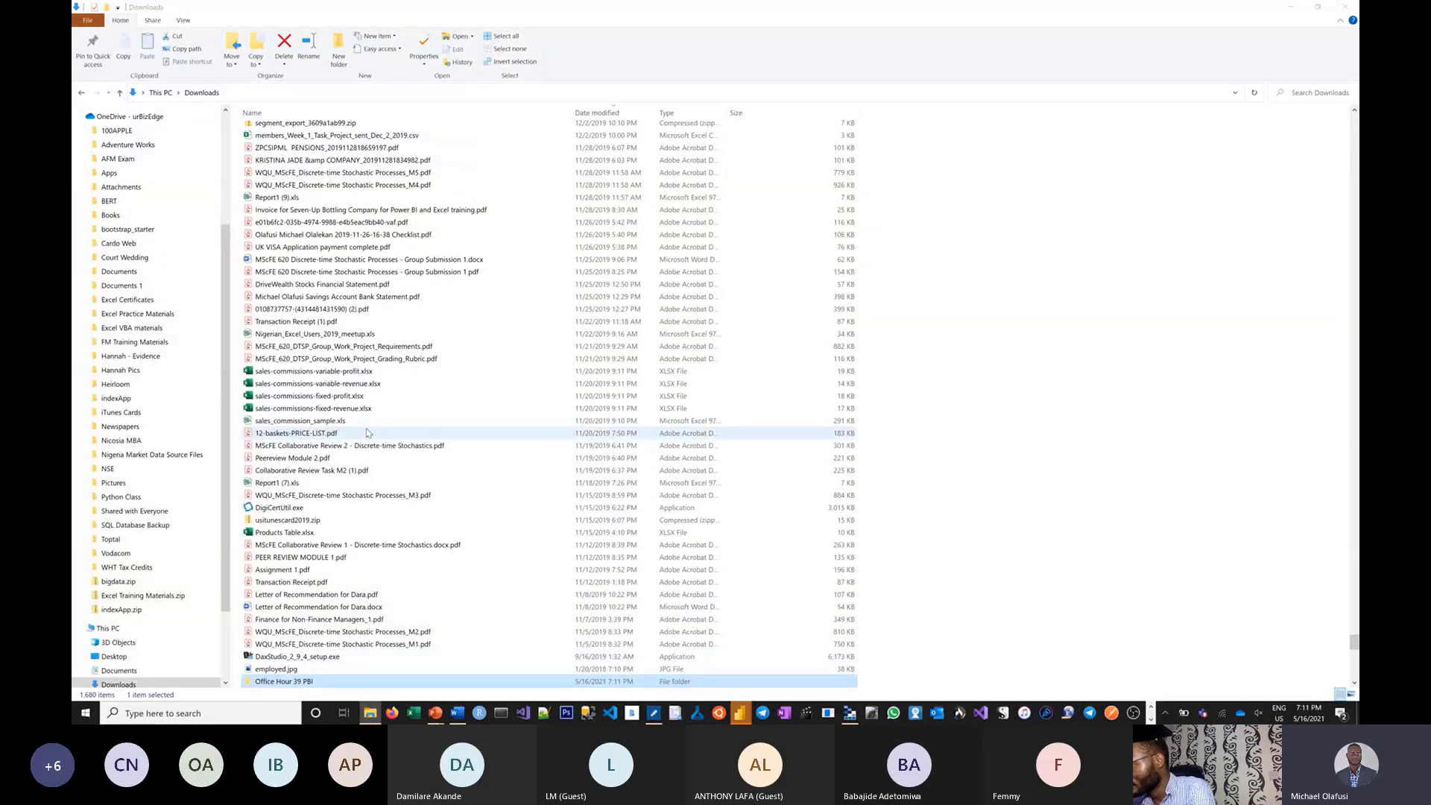
scroll(403, 484, "down", 2)
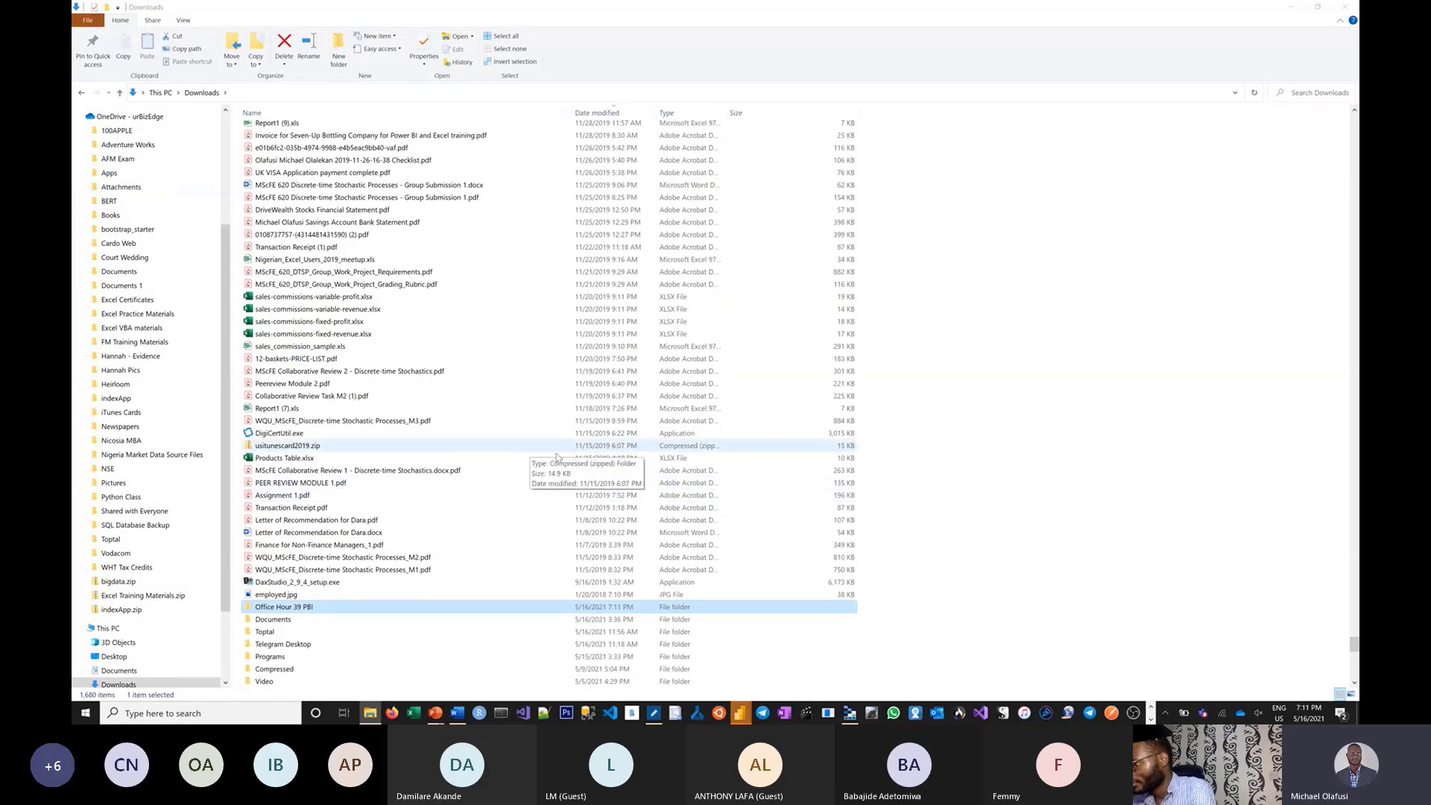
left_click(740, 714)
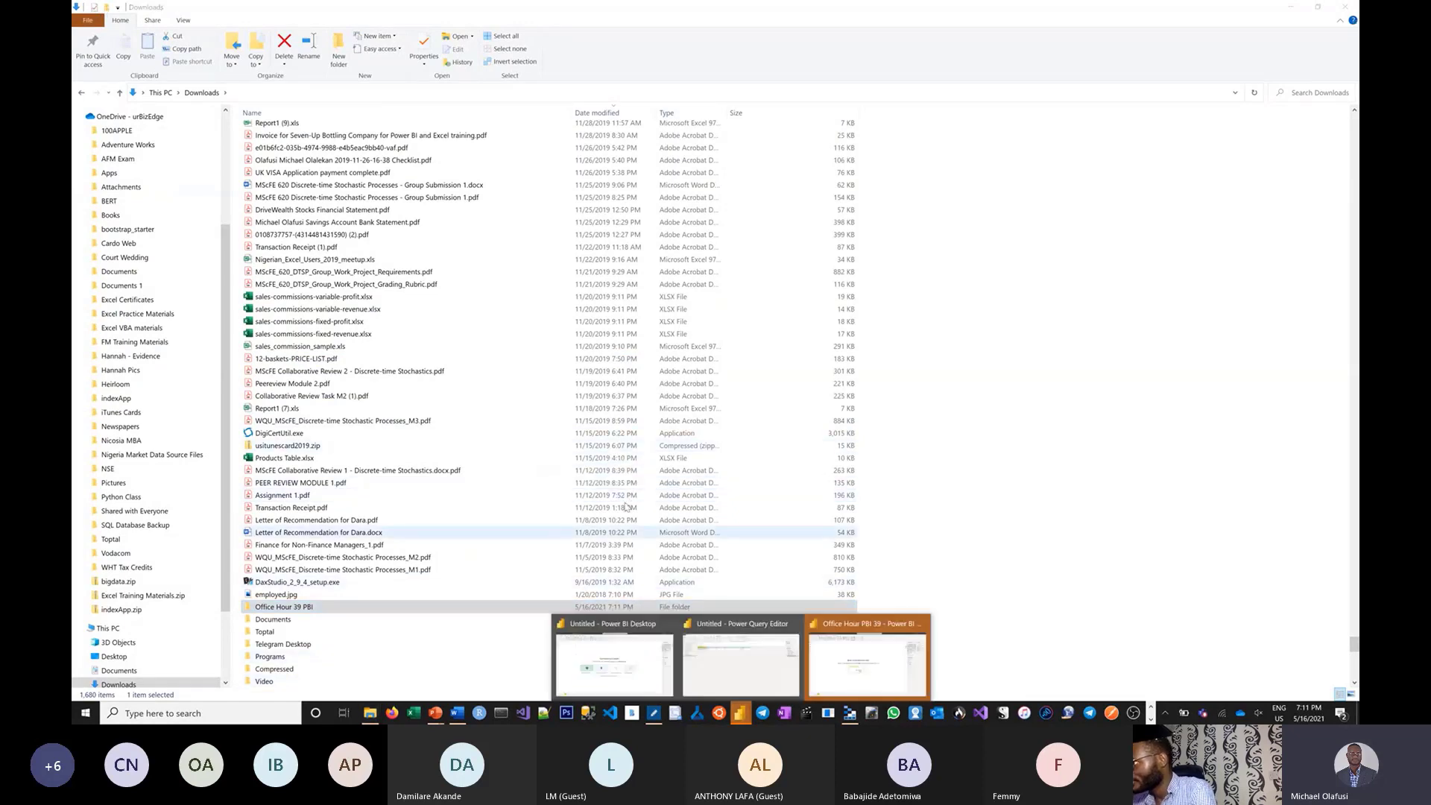
Check the Office Hour PBI 39 report's List table in Data view, then minimize Power BI.
left_click(867, 663)
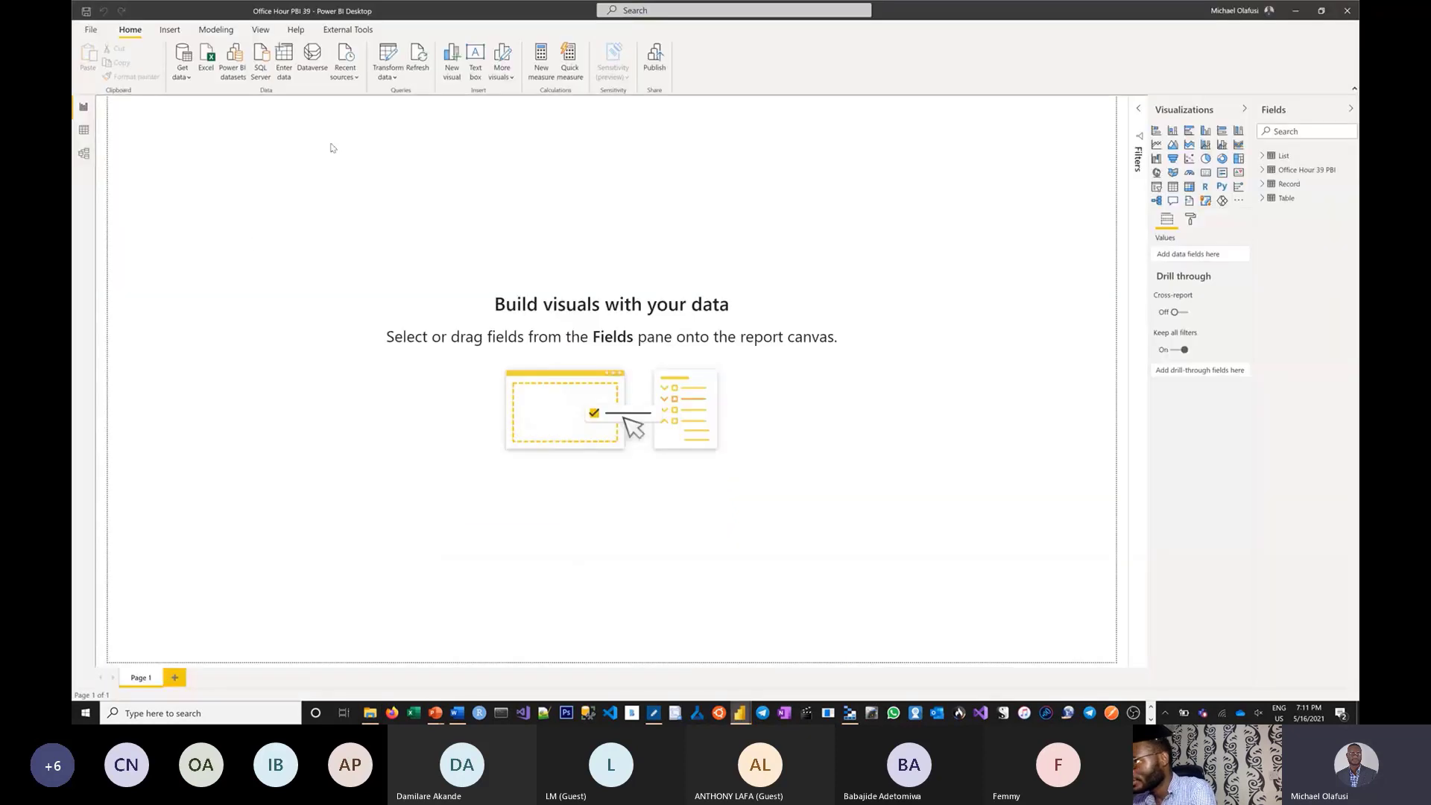
left_click(85, 133)
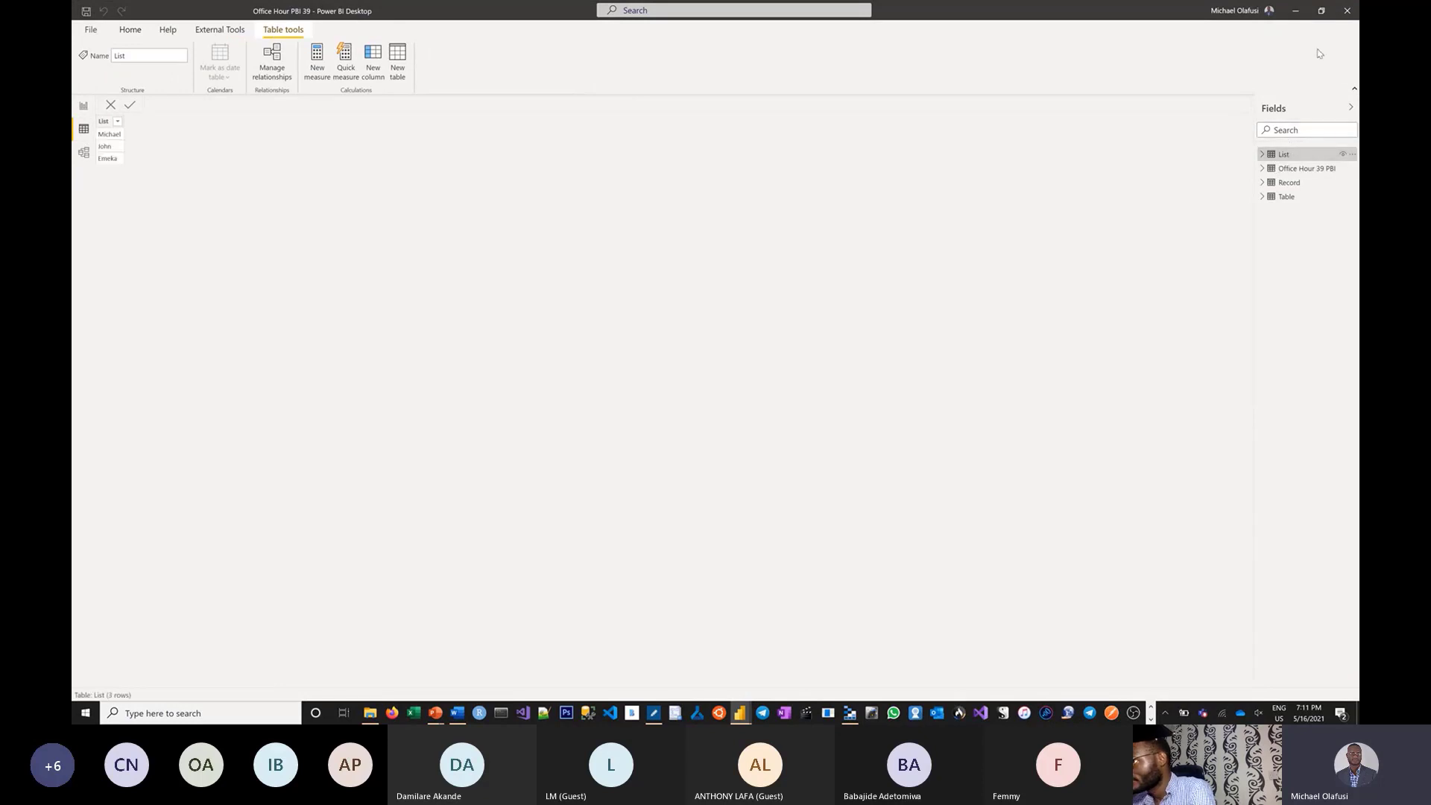
left_click(1346, 11)
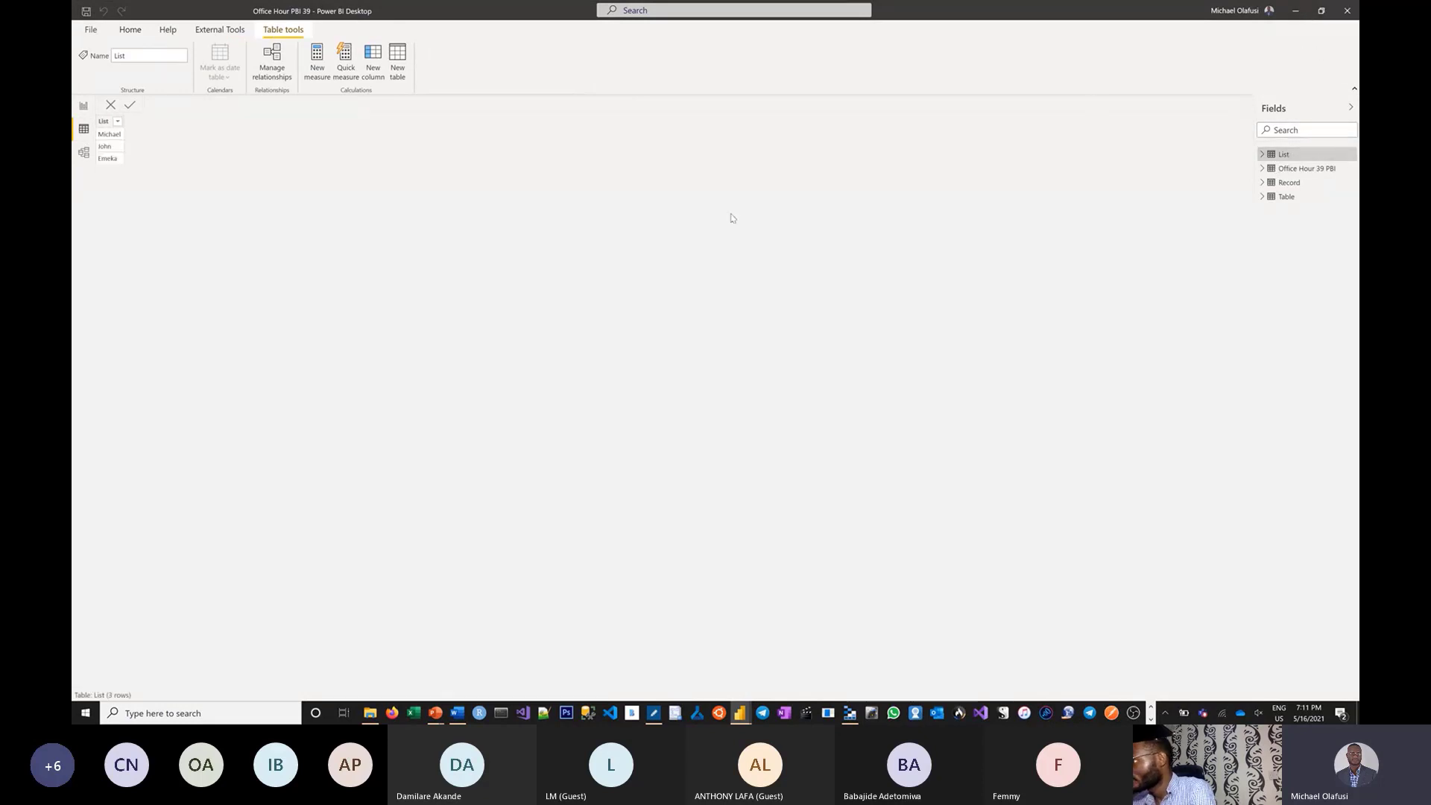
key("alt+Tab")
key("alt+Tab")
key("alt+Tab")
key("alt+Tab")
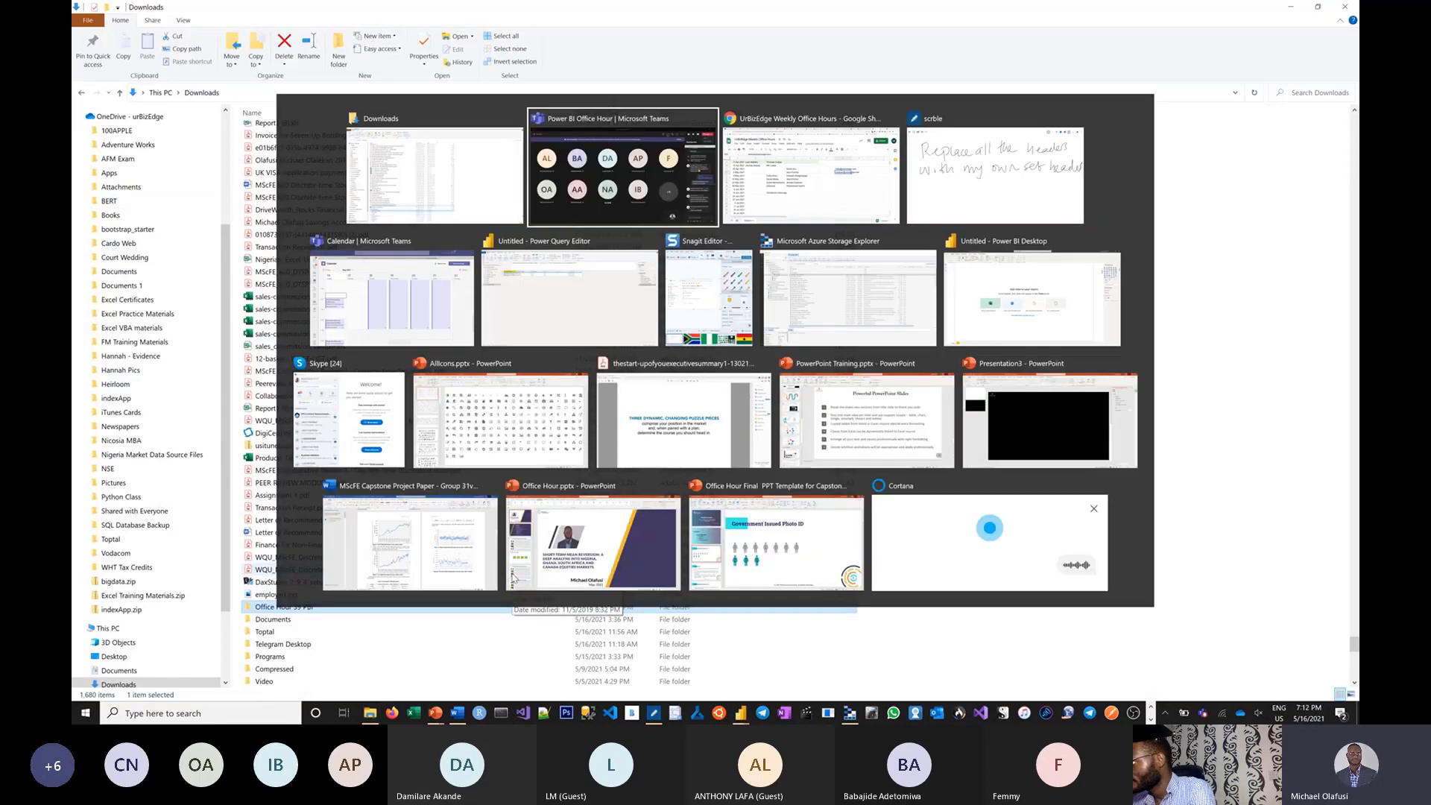
key("alt+Tab")
key("alt+Tab")
key("alt+Tab")
key("alt+Tab")
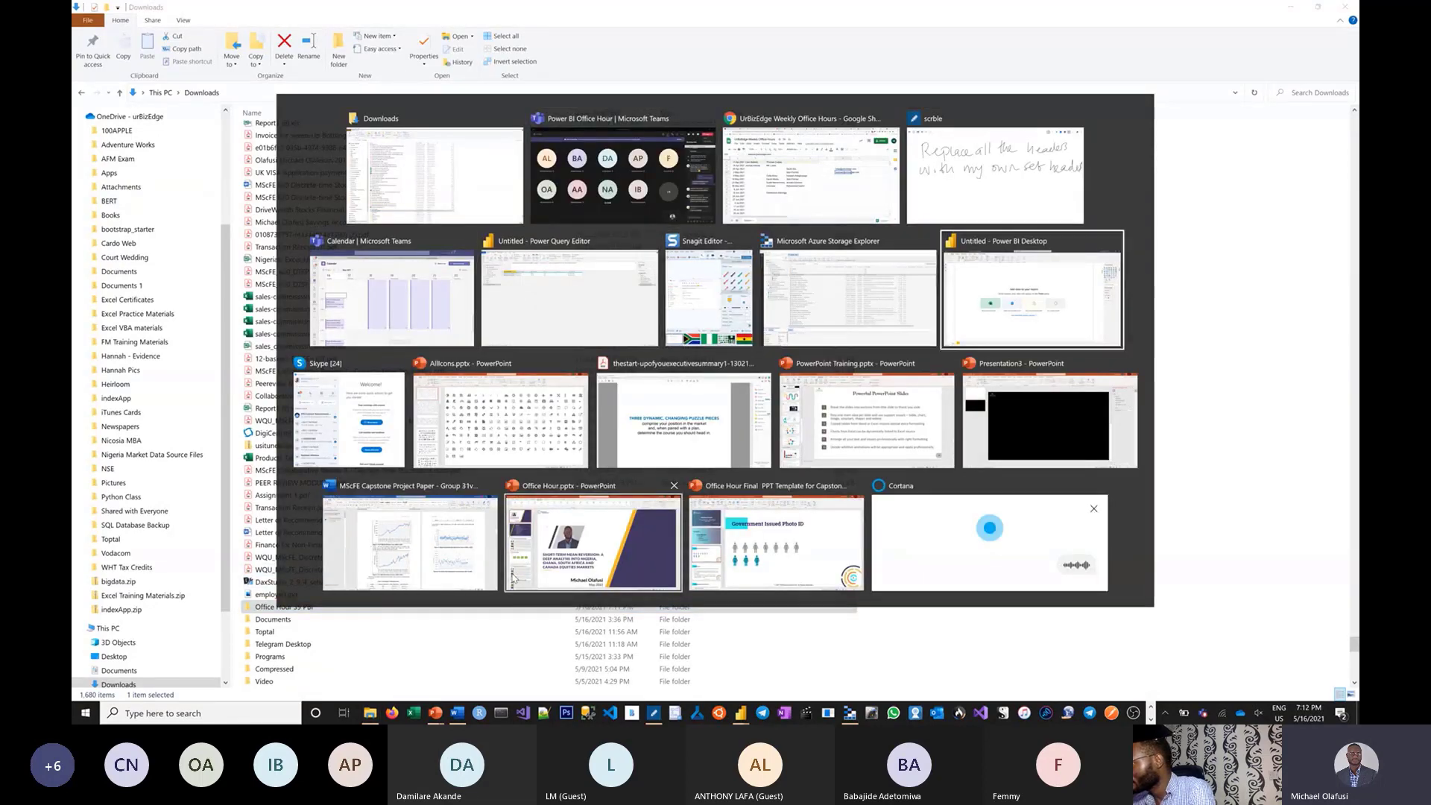
Upload Office Hour PBI 39.pbix and Office Hour 39 PBI.zip from Downloads into the urbizedge container.
key("alt+shift+Tab")
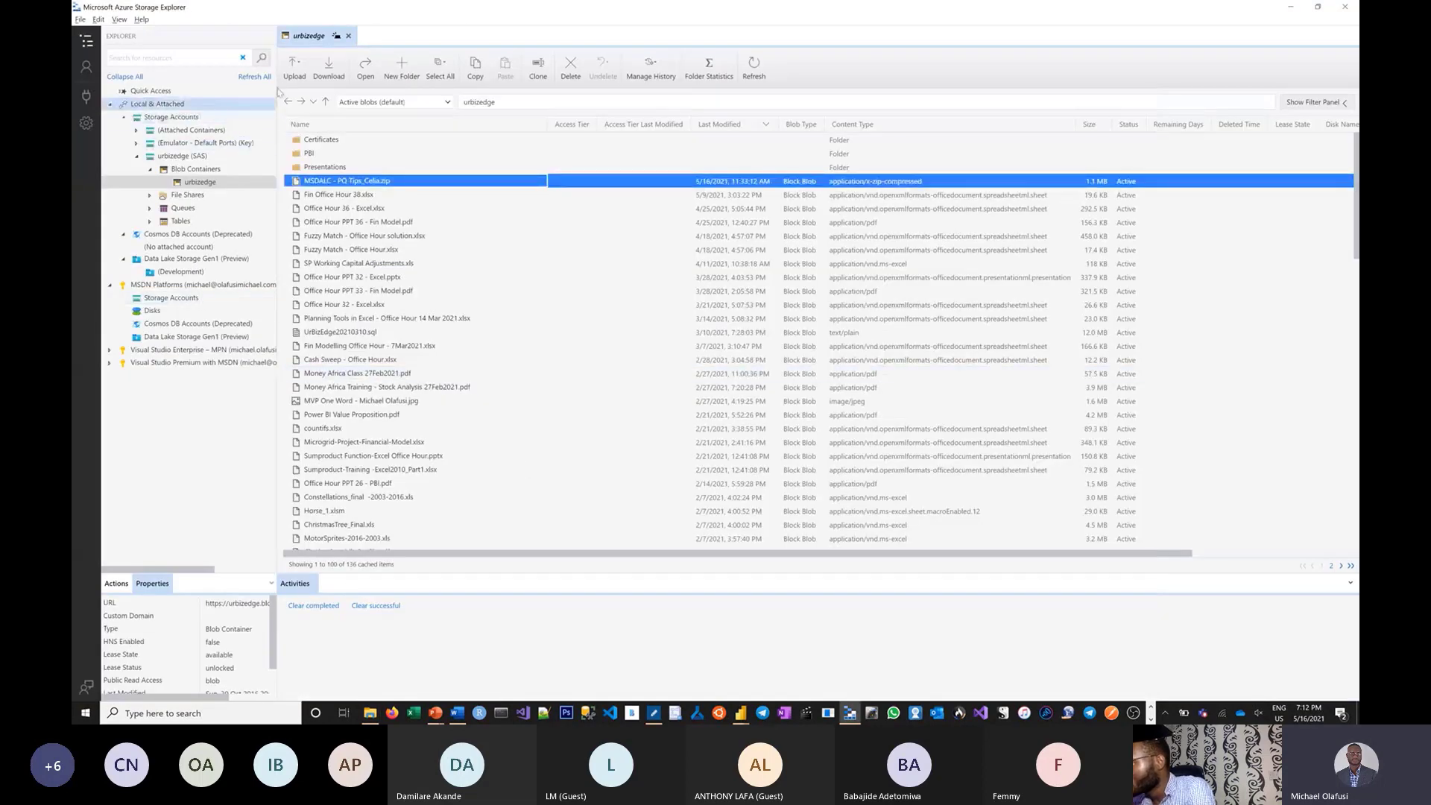
left_click(298, 77)
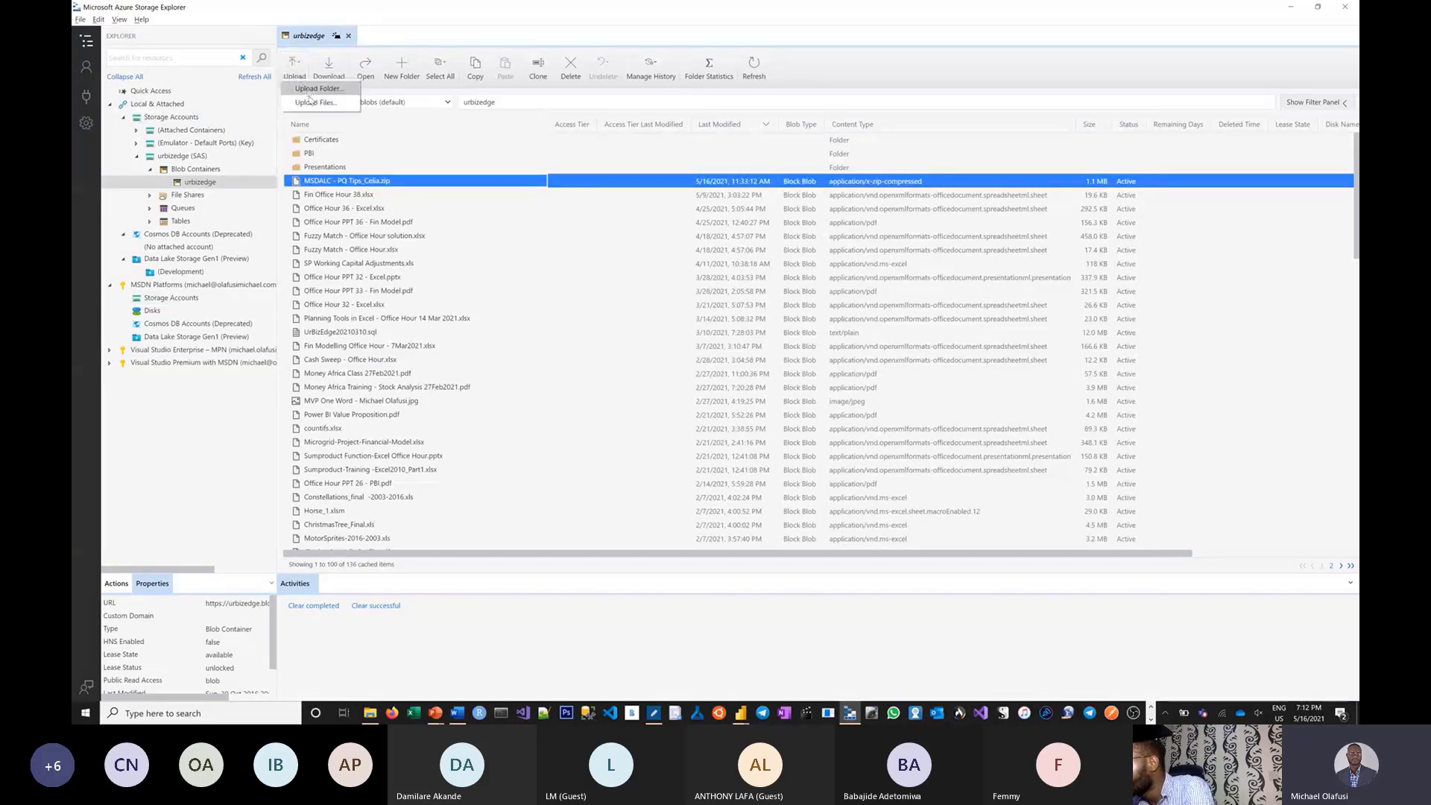
left_click(312, 100)
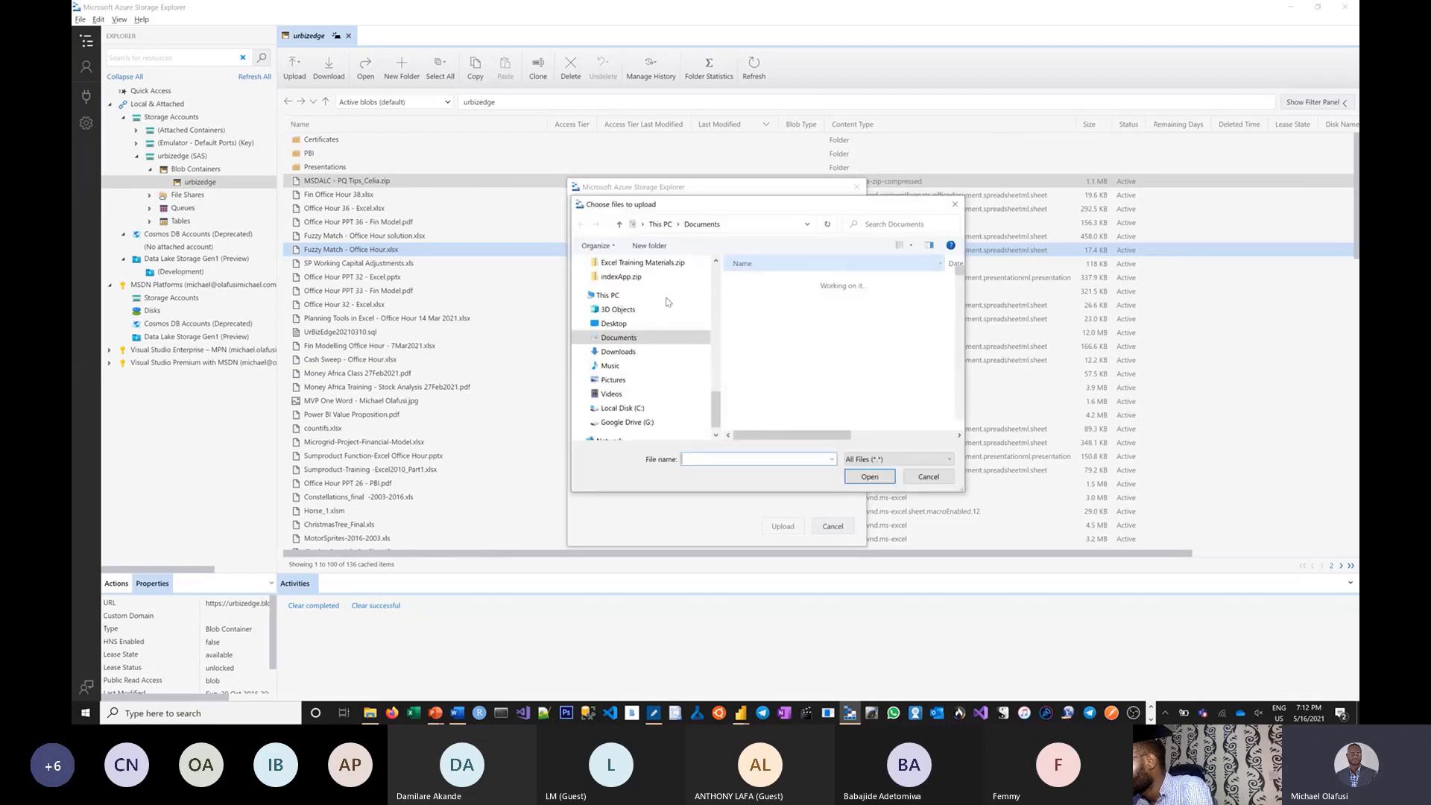
left_click(618, 351)
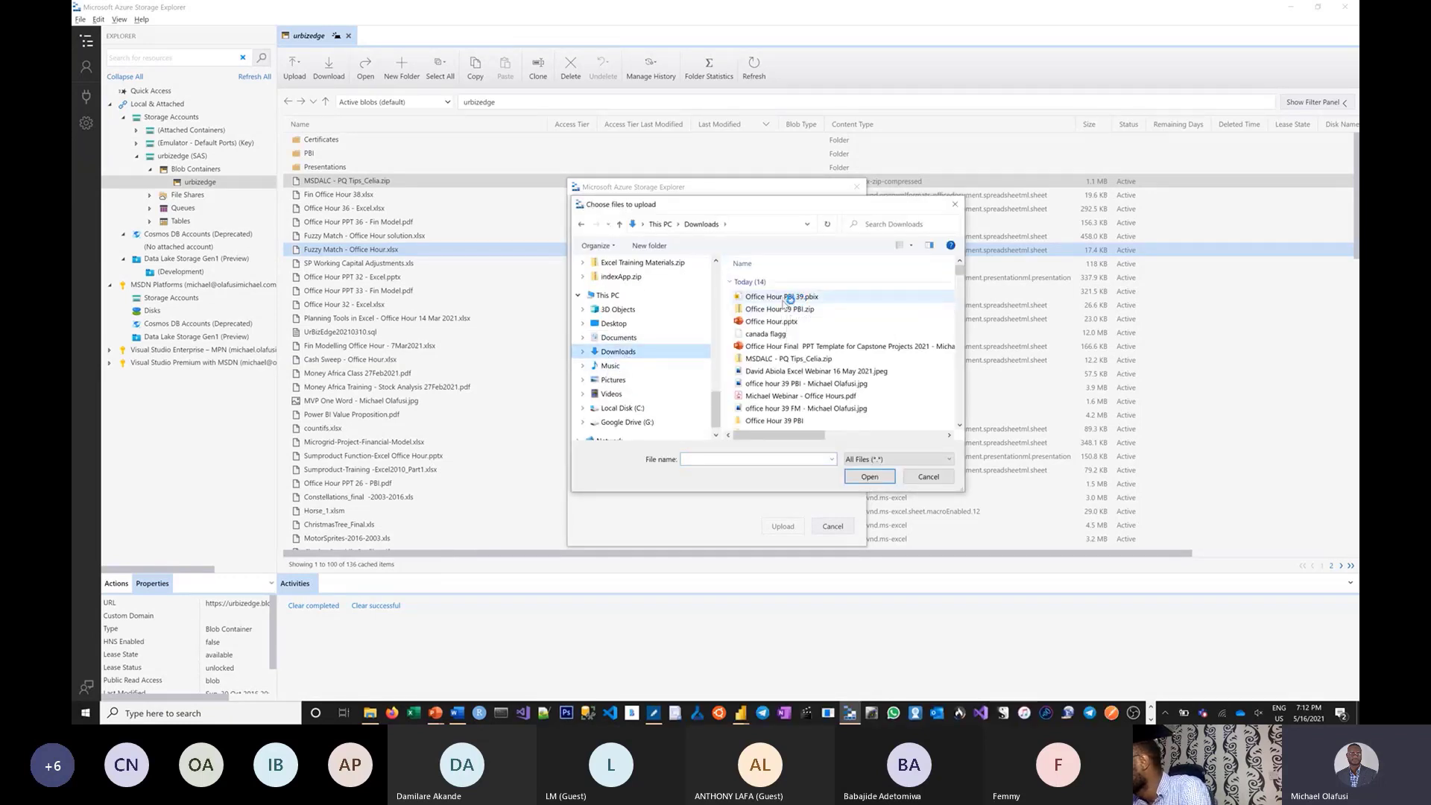
left_click(783, 296)
left_click(783, 308, "ctrl")
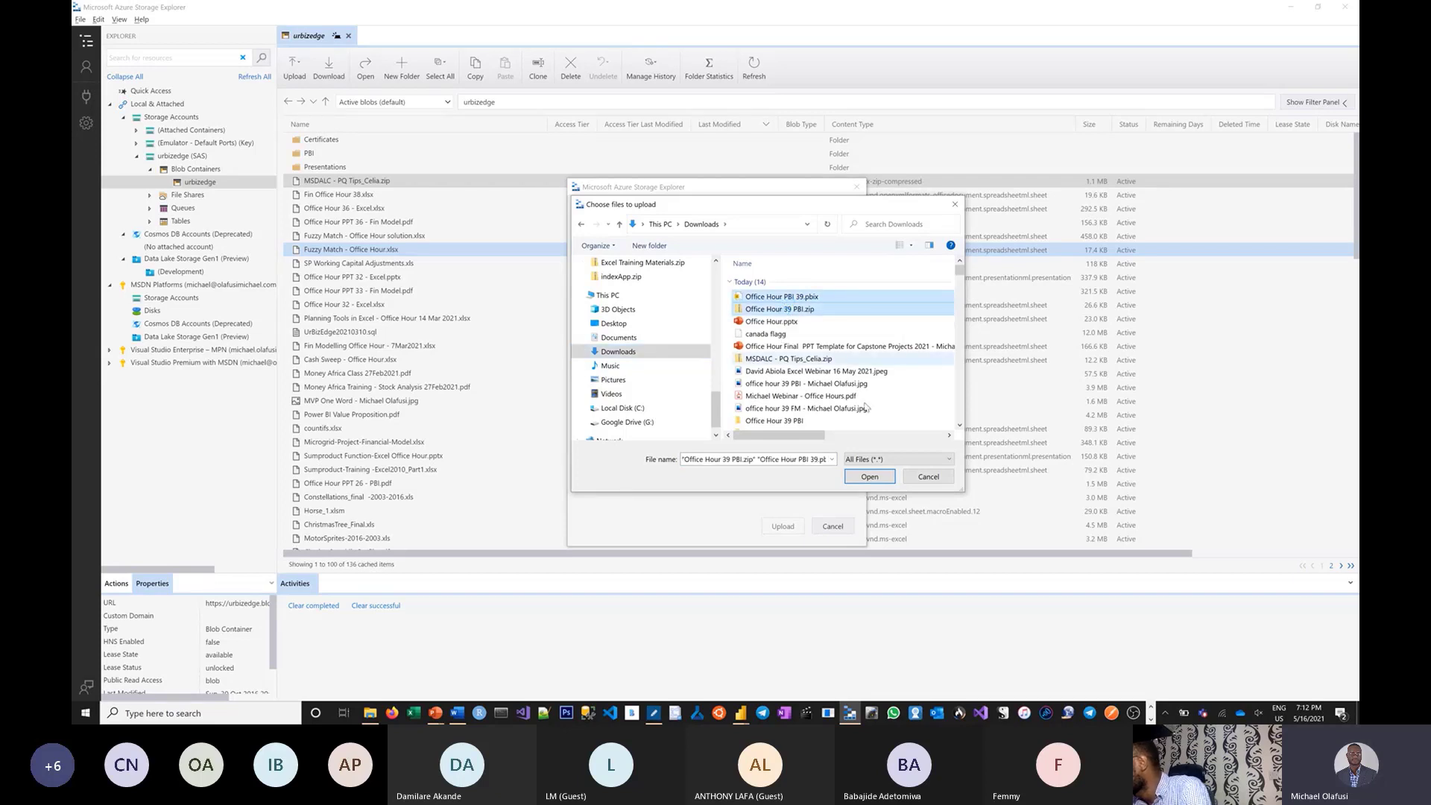
left_click(869, 477)
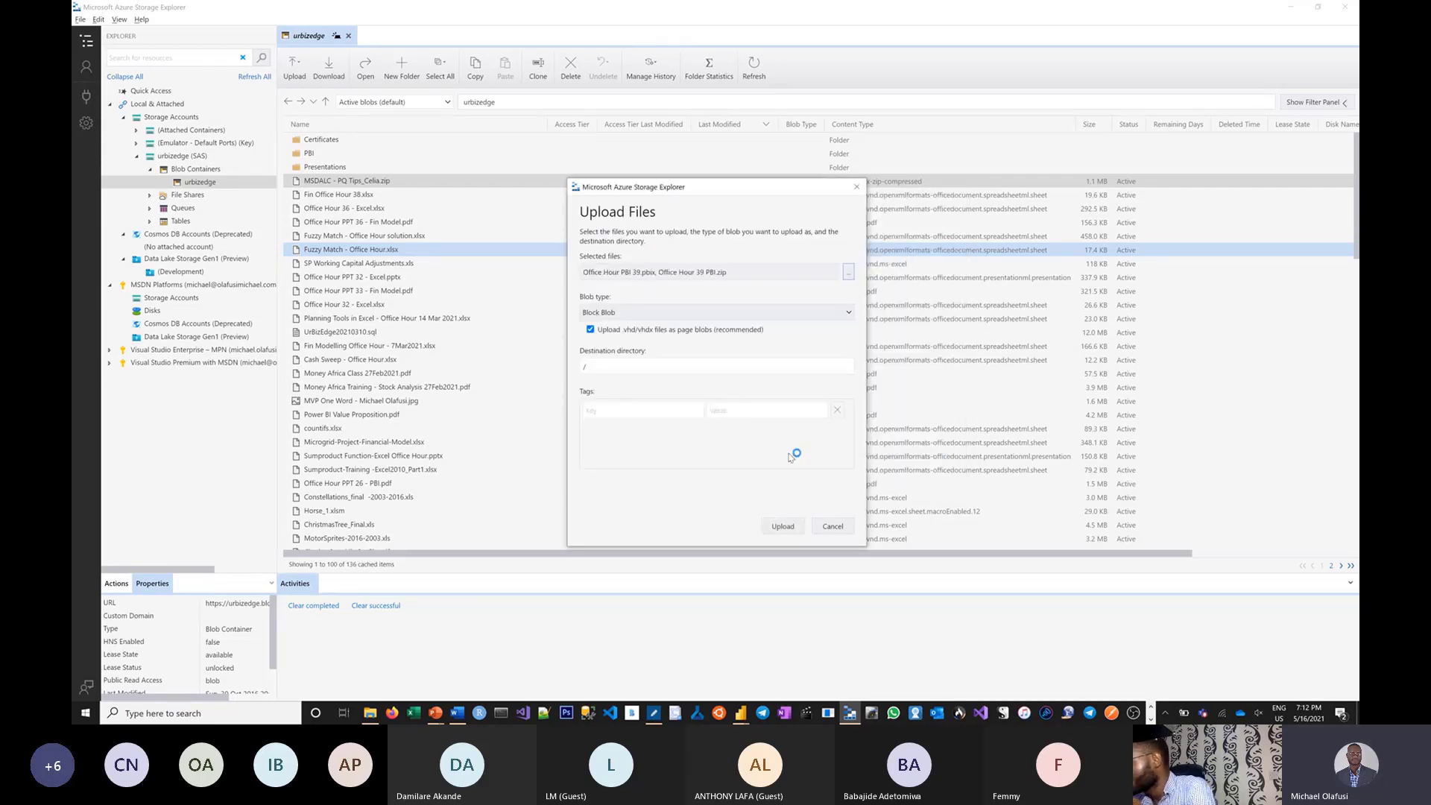
left_click(799, 529)
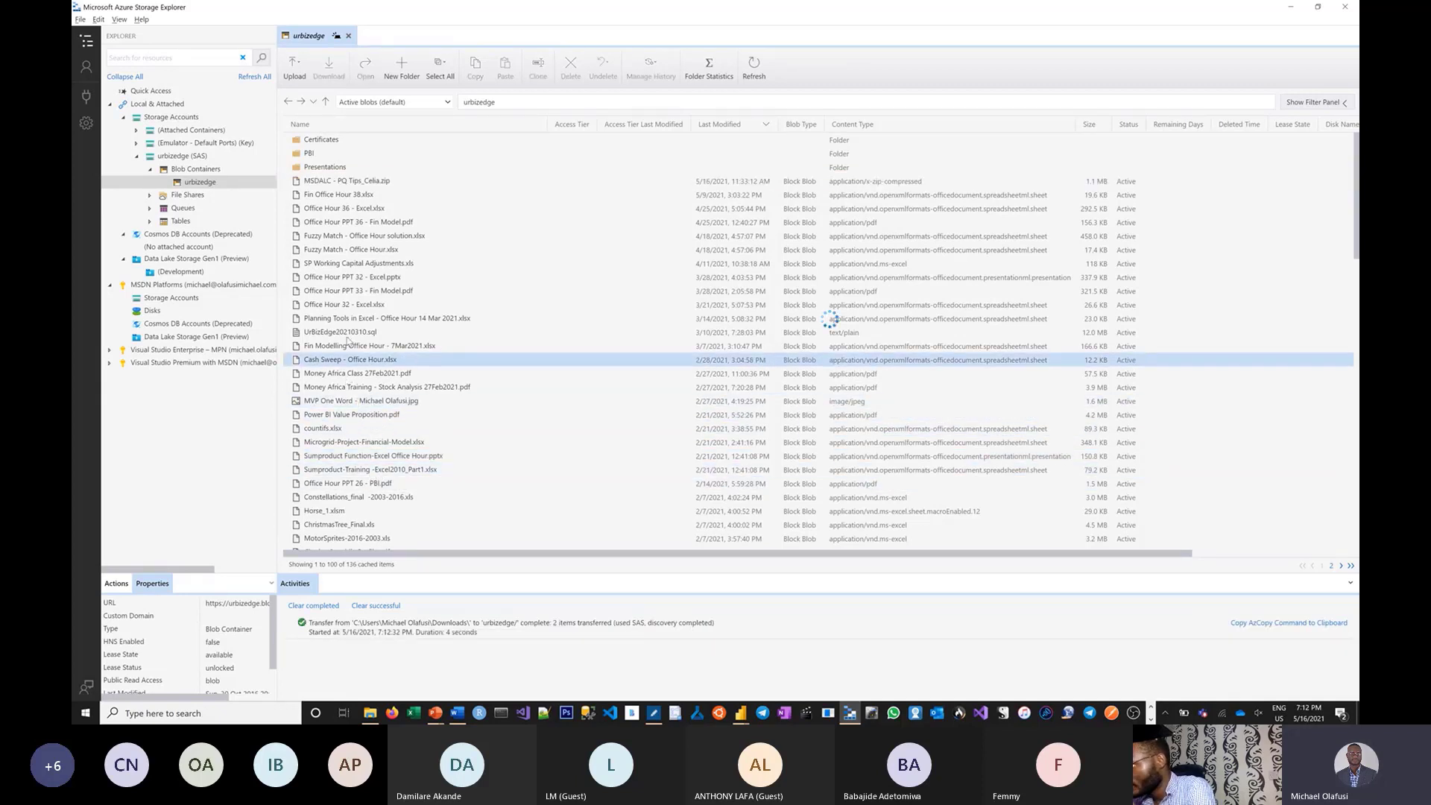
Refresh the blob list and copy the Office Hour 39 PBI.zip blob's URL.
left_click(671, 140)
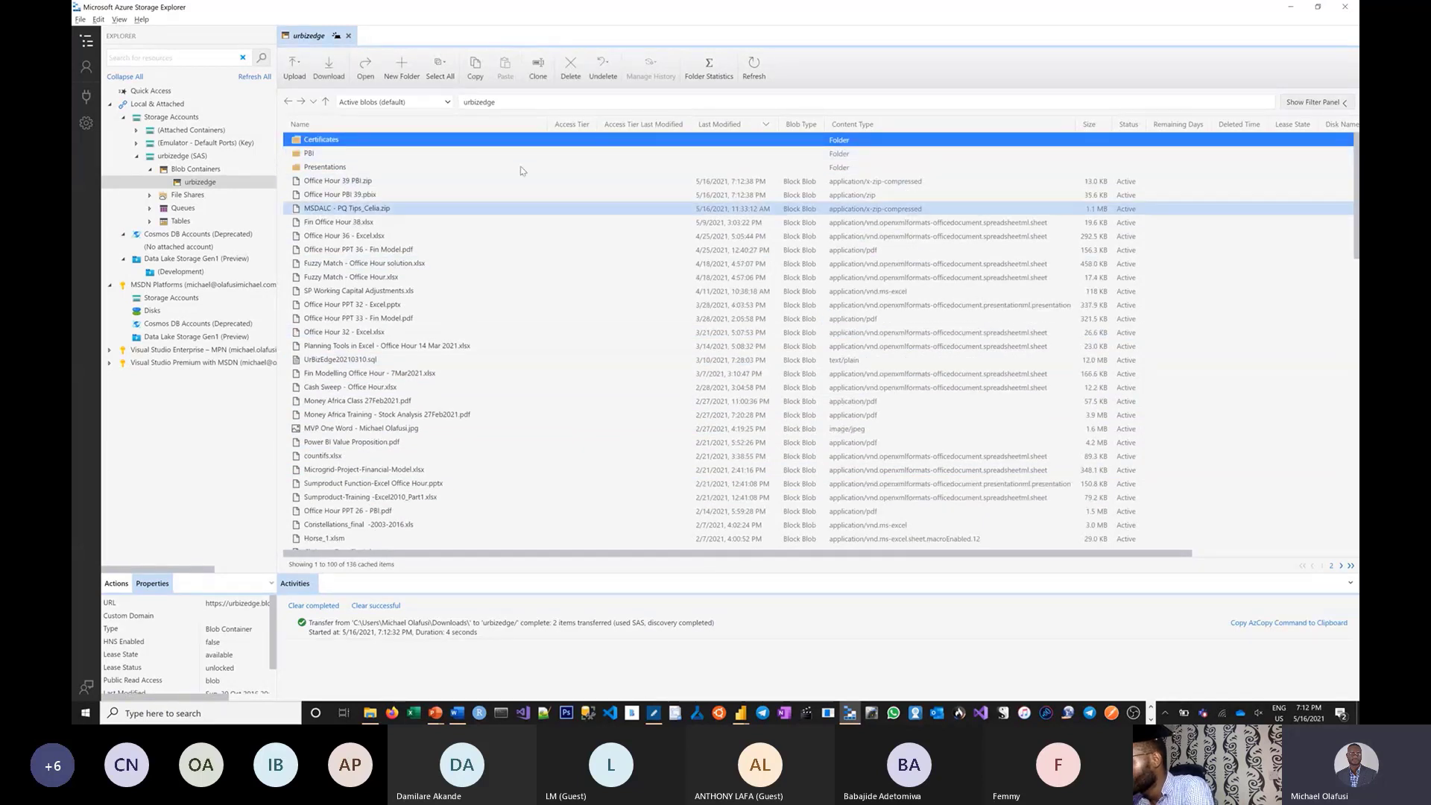
right_click(346, 185)
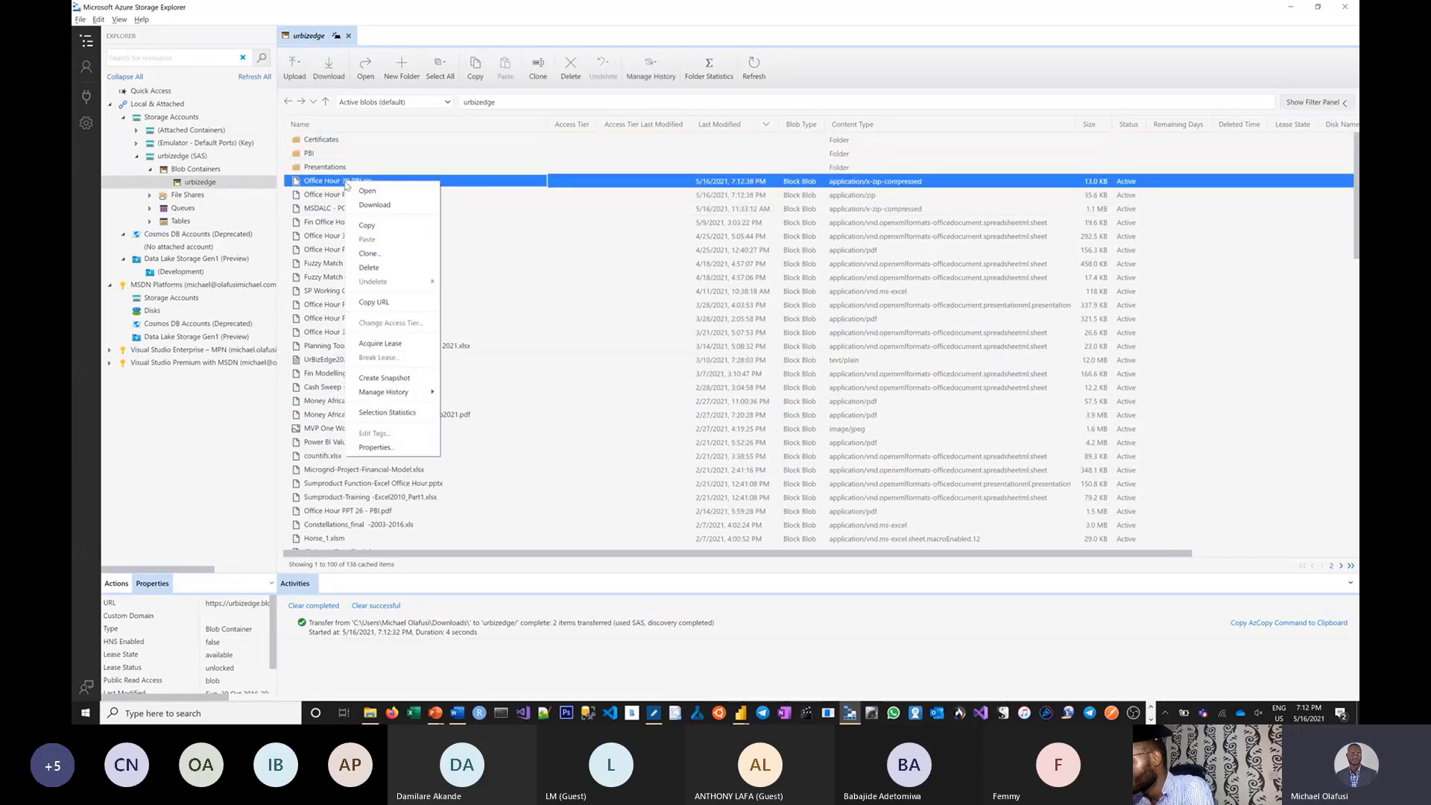
left_click(373, 301)
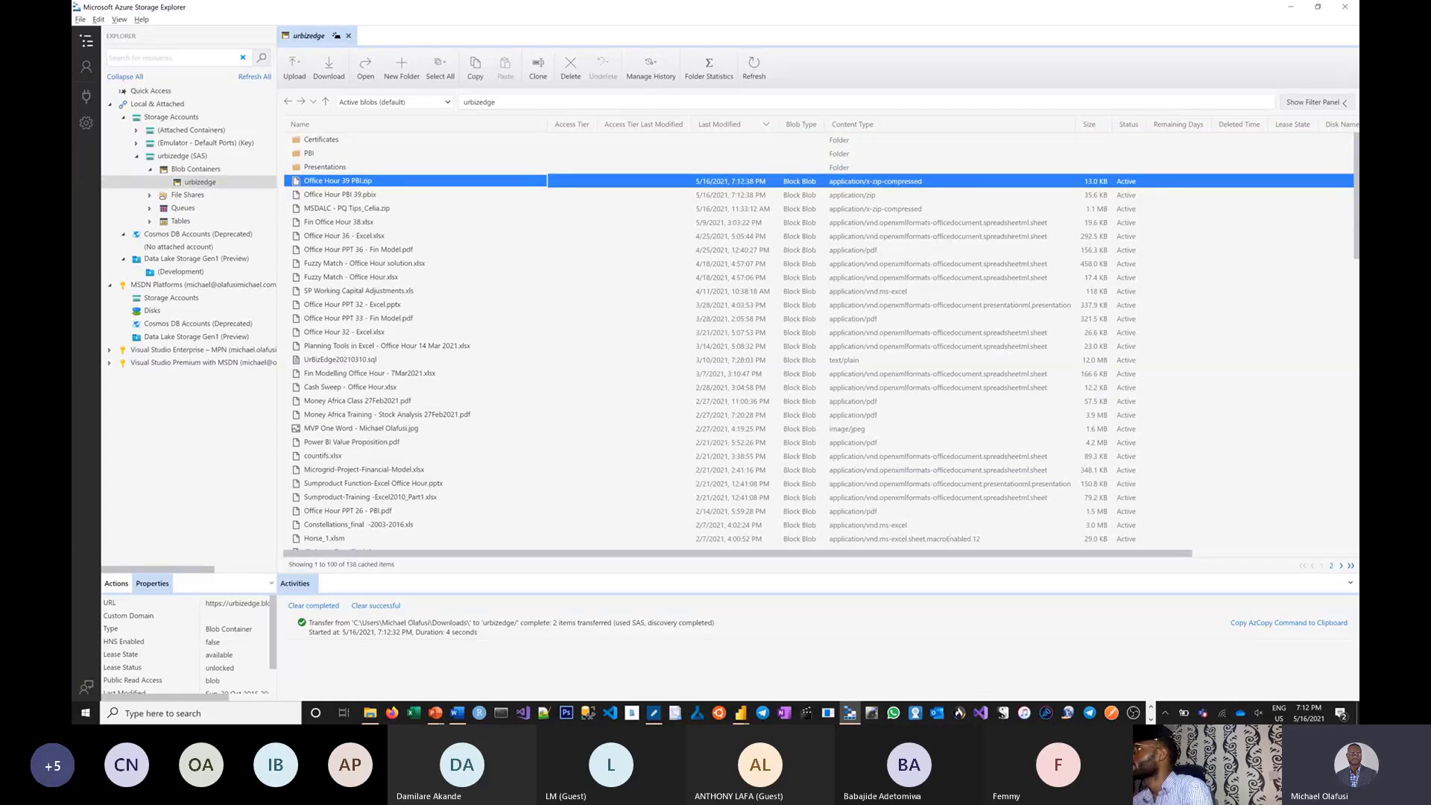
left_click(1151, 719)
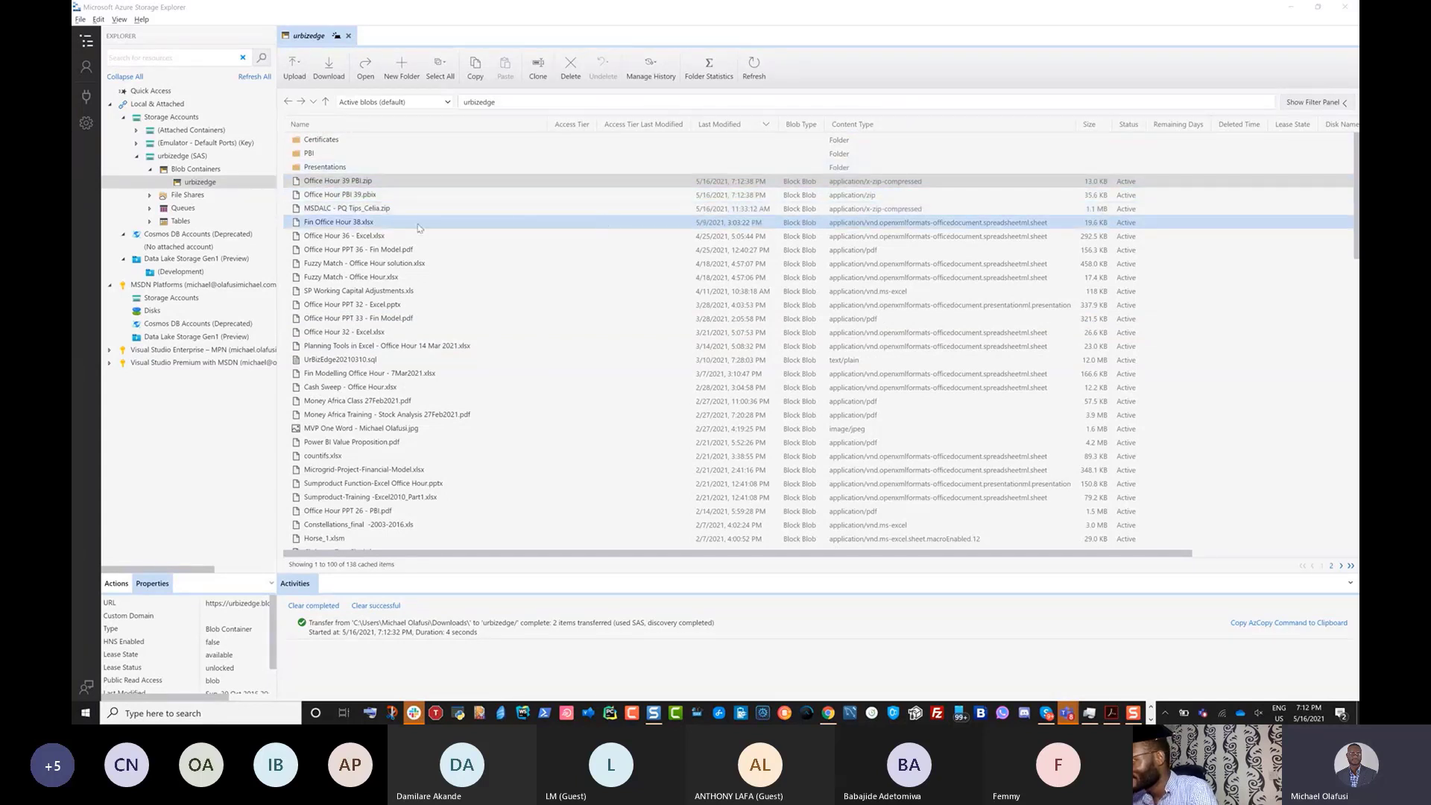
Copy the URL of the Office Hour PBI 39.pbix blob.
right_click(365, 205)
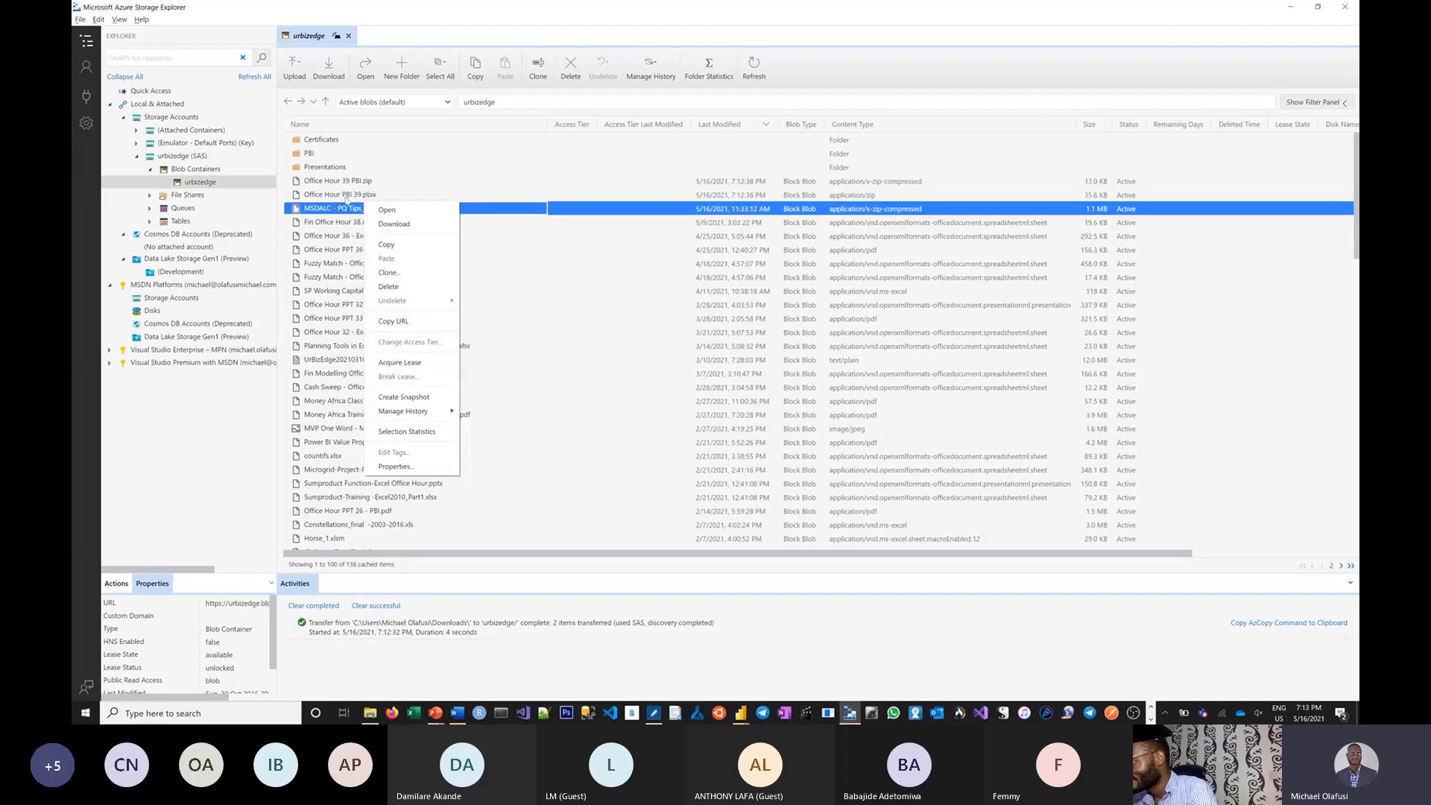
left_click(339, 193)
right_click(340, 194)
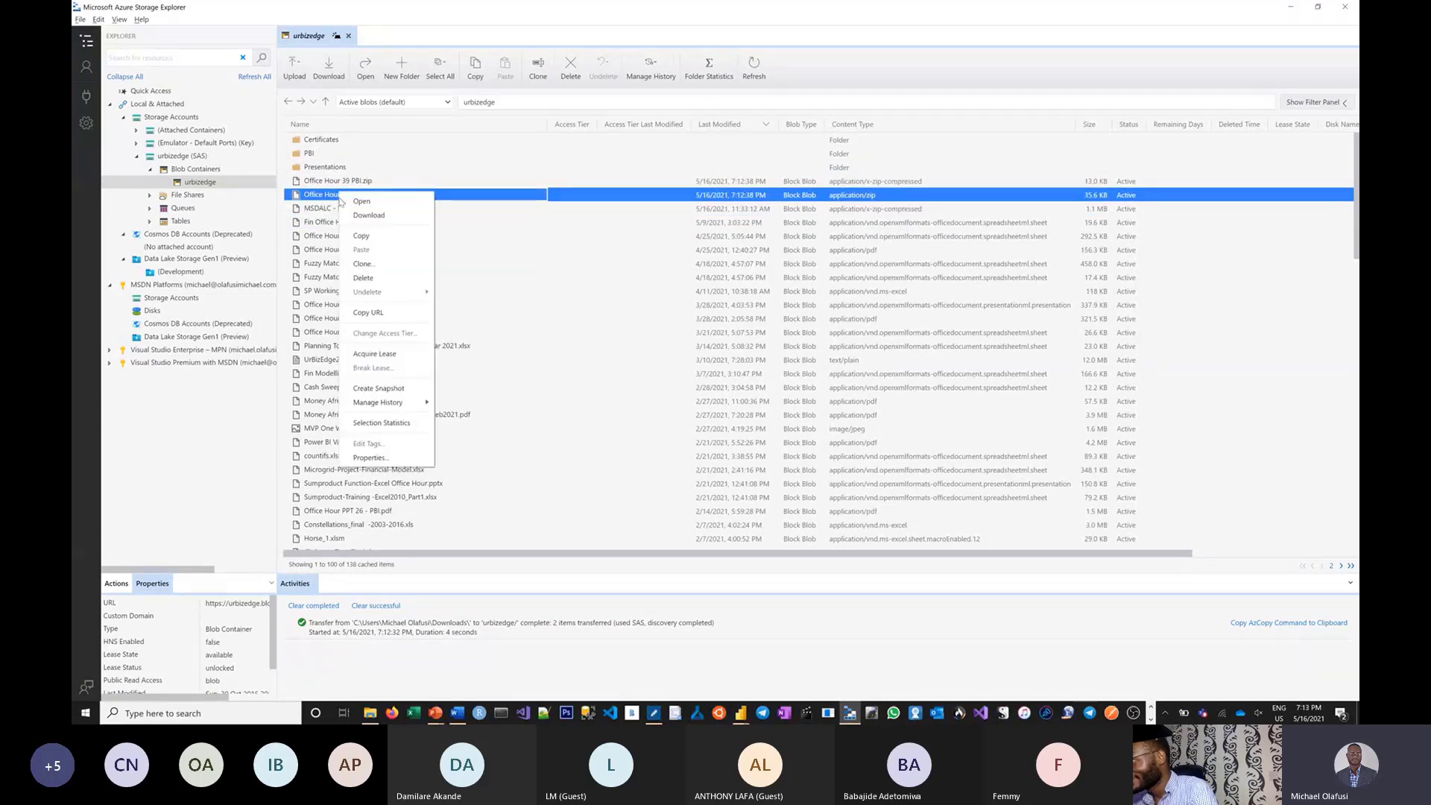
left_click(383, 314)
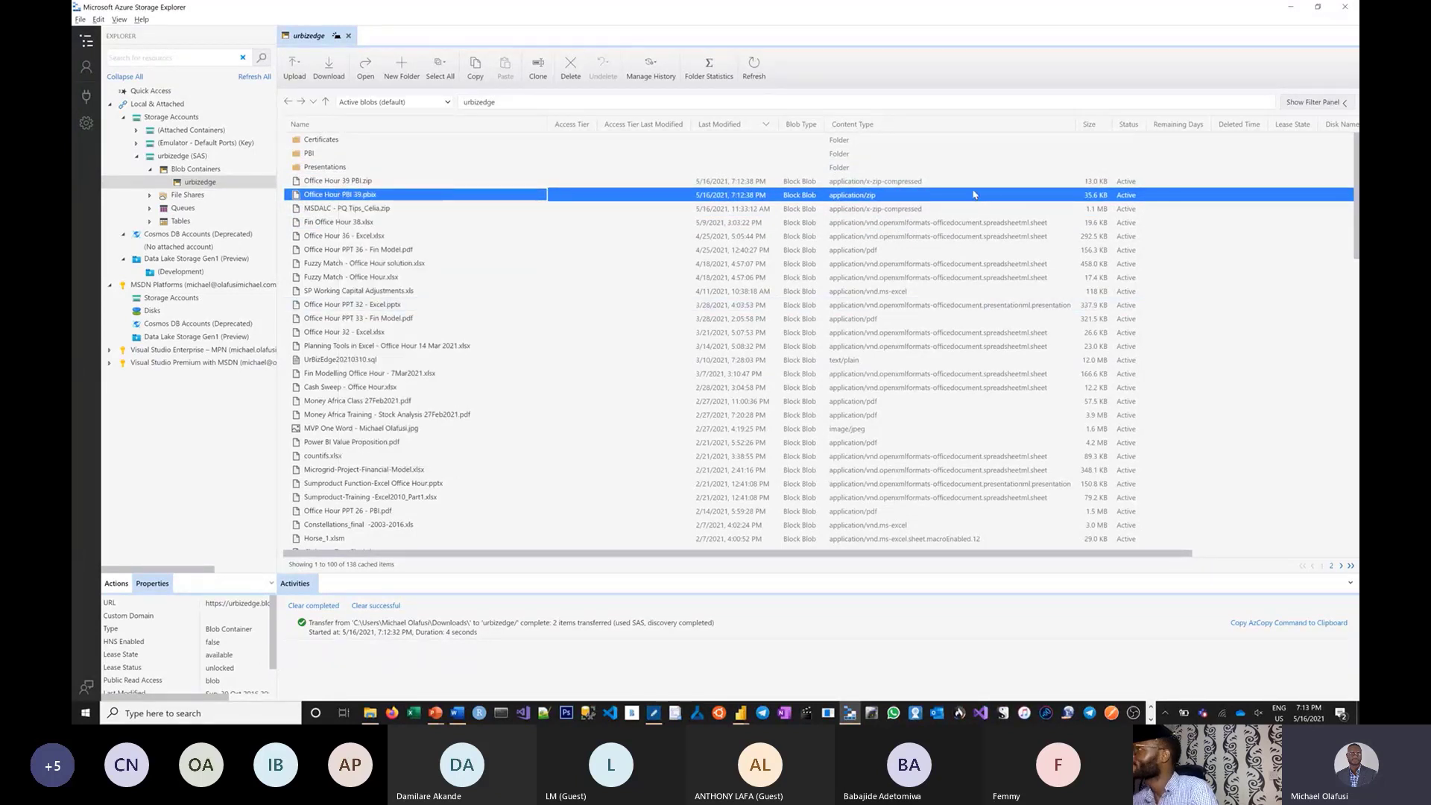
left_click(1151, 718)
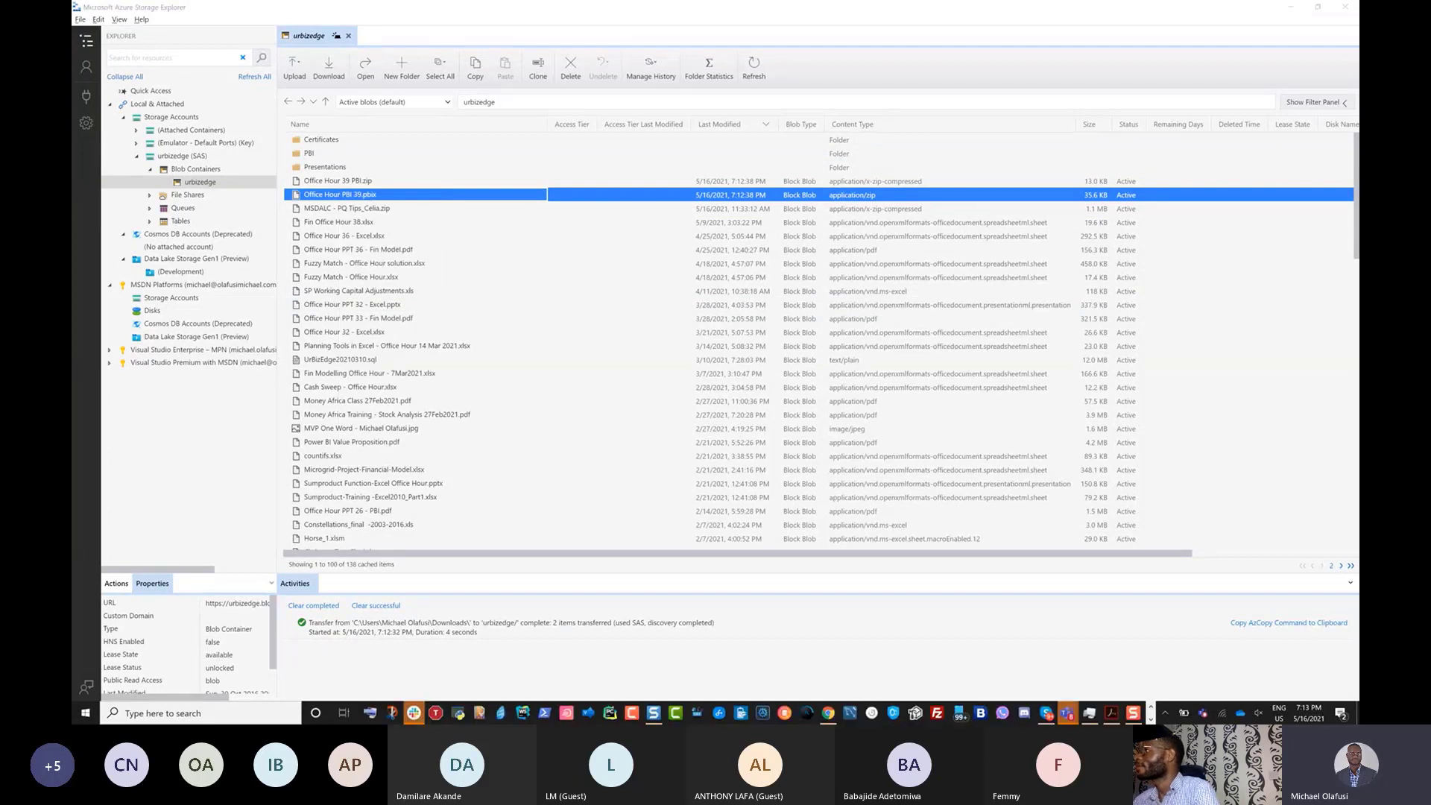